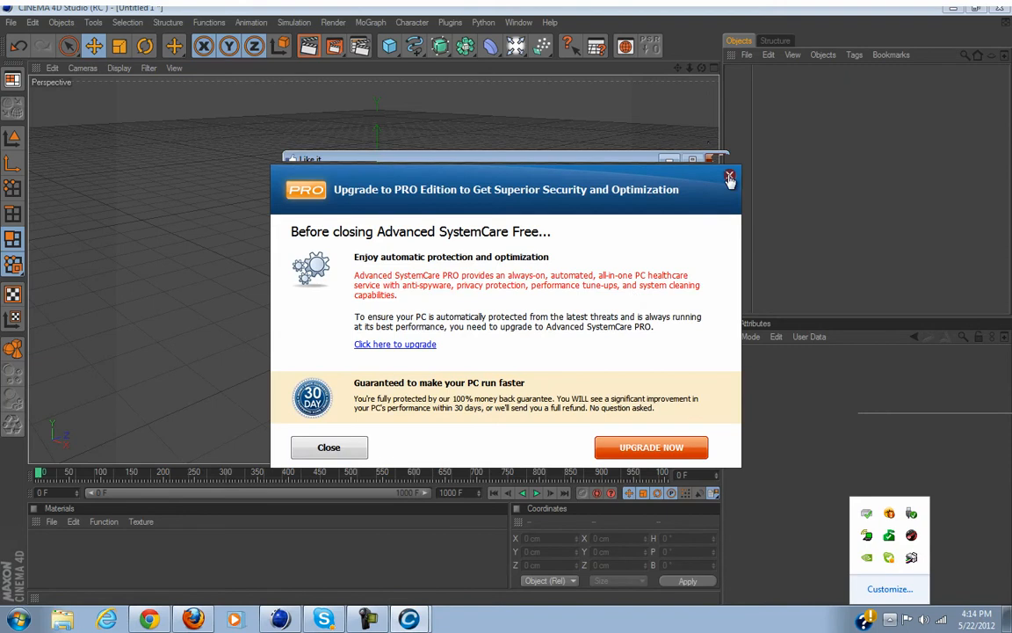
# Step: Quit the Advanced SystemCare and Skype programs running in the background
pyautogui.rightClick(912, 558)
pyautogui.click(890, 620)
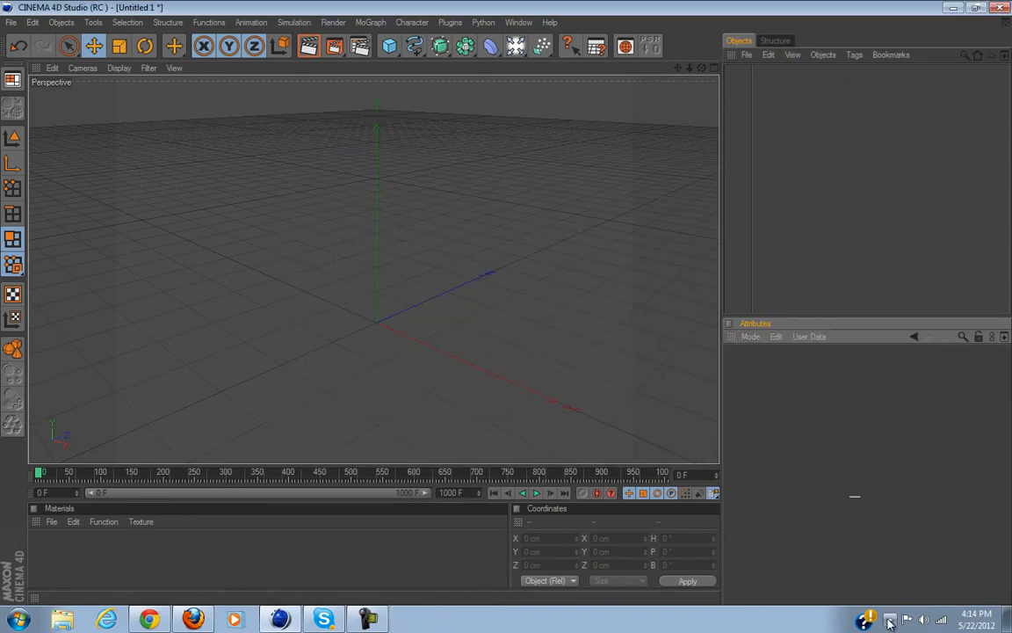
pyautogui.click(890, 620)
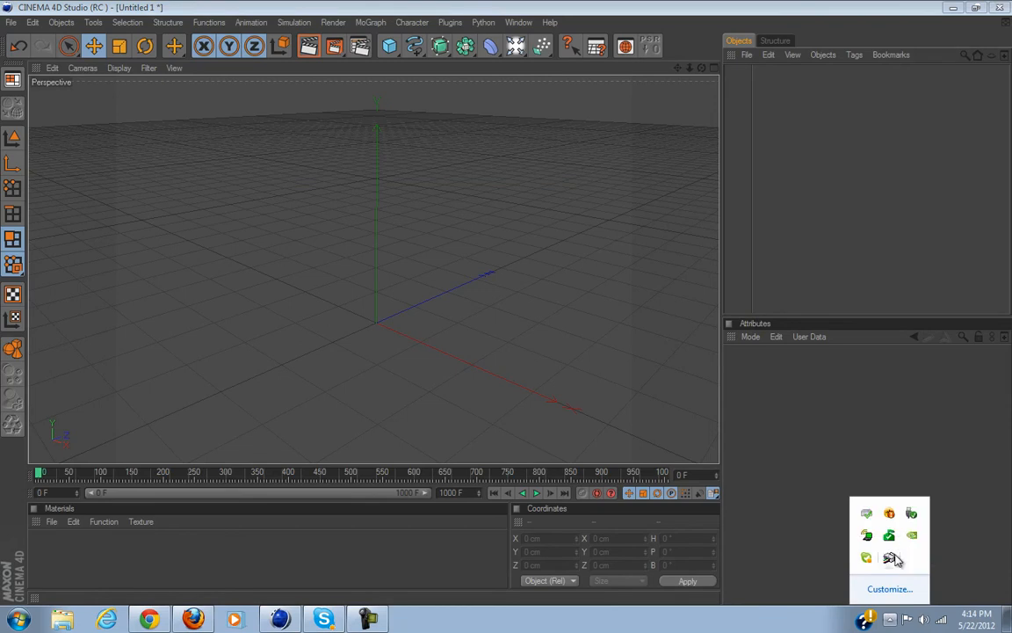
pyautogui.rightClick(873, 560)
pyautogui.click(890, 555)
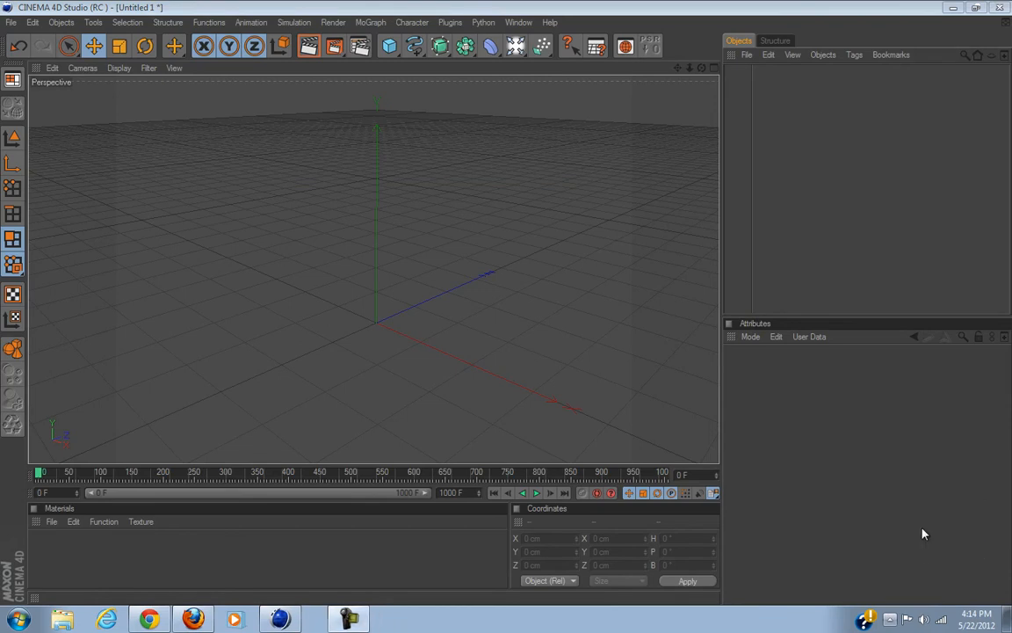
# Step: Close the open Firefox and Chrome browser windows
pyautogui.click(184, 617)
pyautogui.click(186, 620)
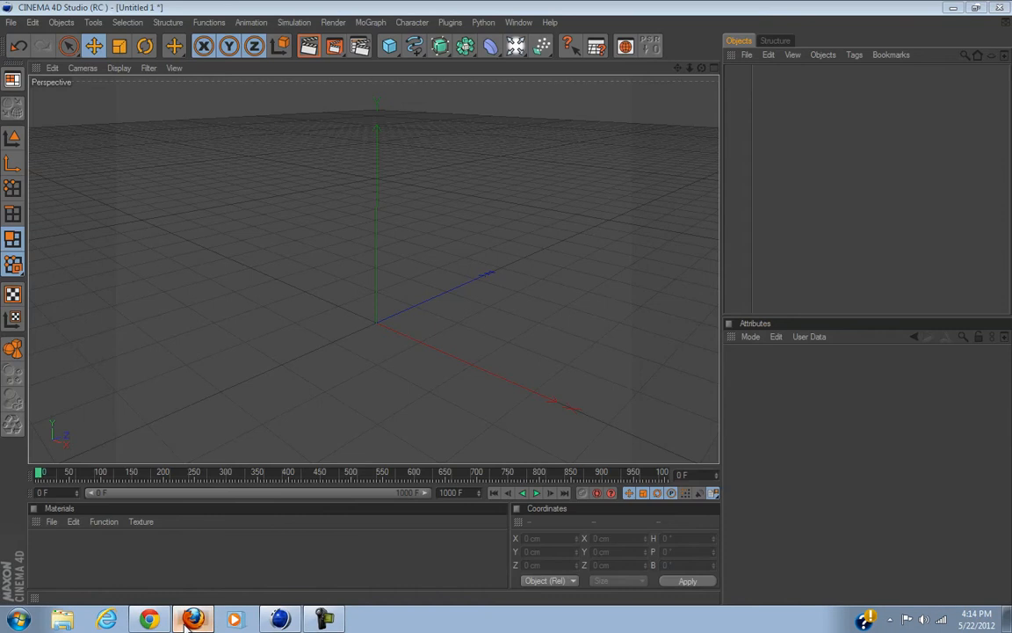
pyautogui.click(186, 620)
pyautogui.click(186, 621)
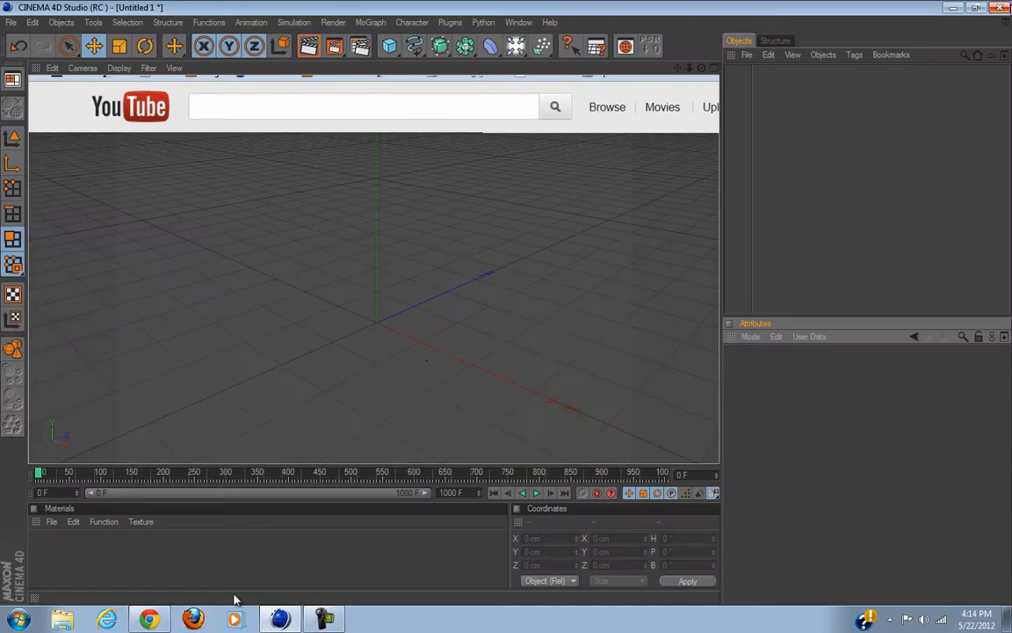
pyautogui.click(148, 620)
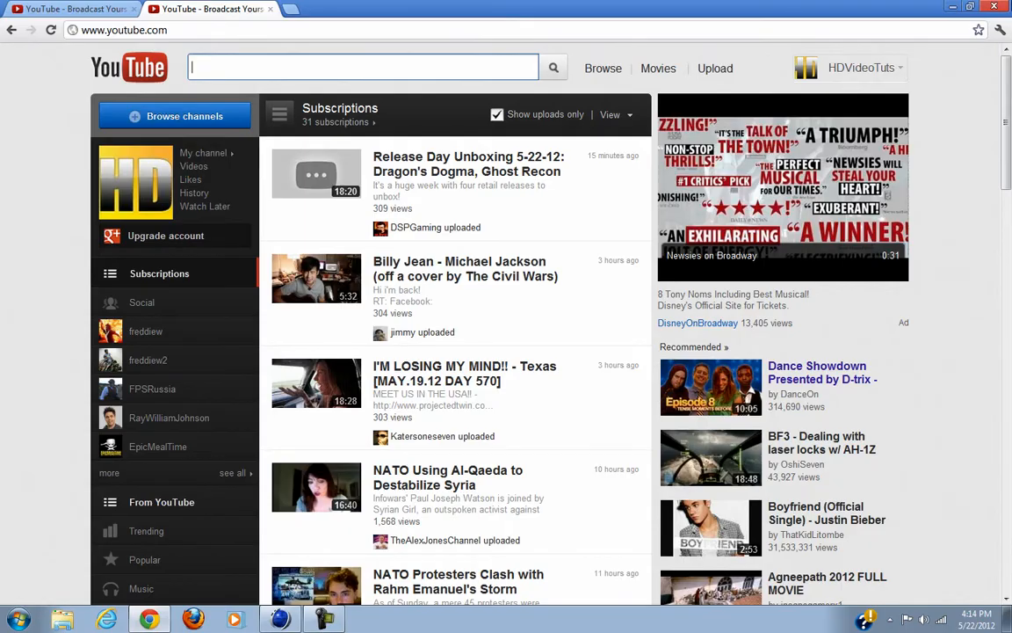
pyautogui.click(148, 620)
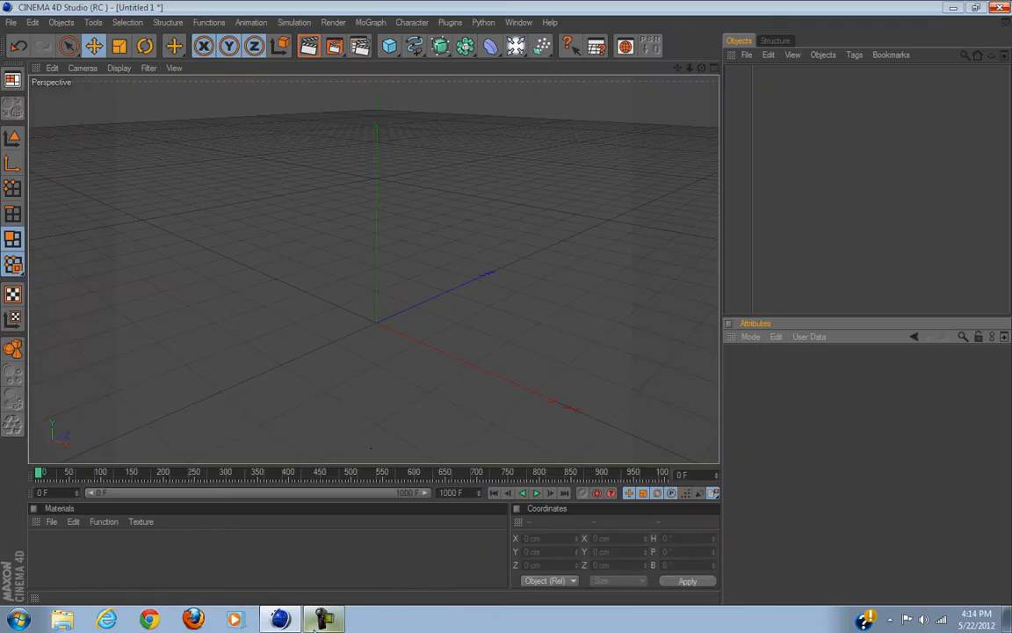
# Step: Add a cylinder to the empty scene and show it enlarged in the Right view
pyautogui.moveTo(390, 45); pyautogui.dragTo(638, 60)
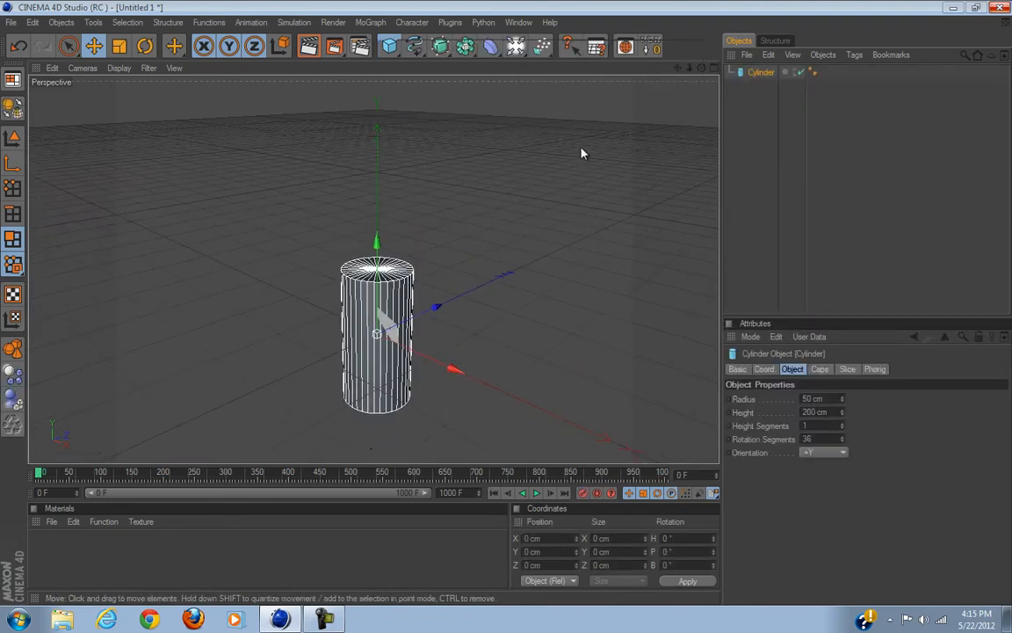
pyautogui.click(714, 69)
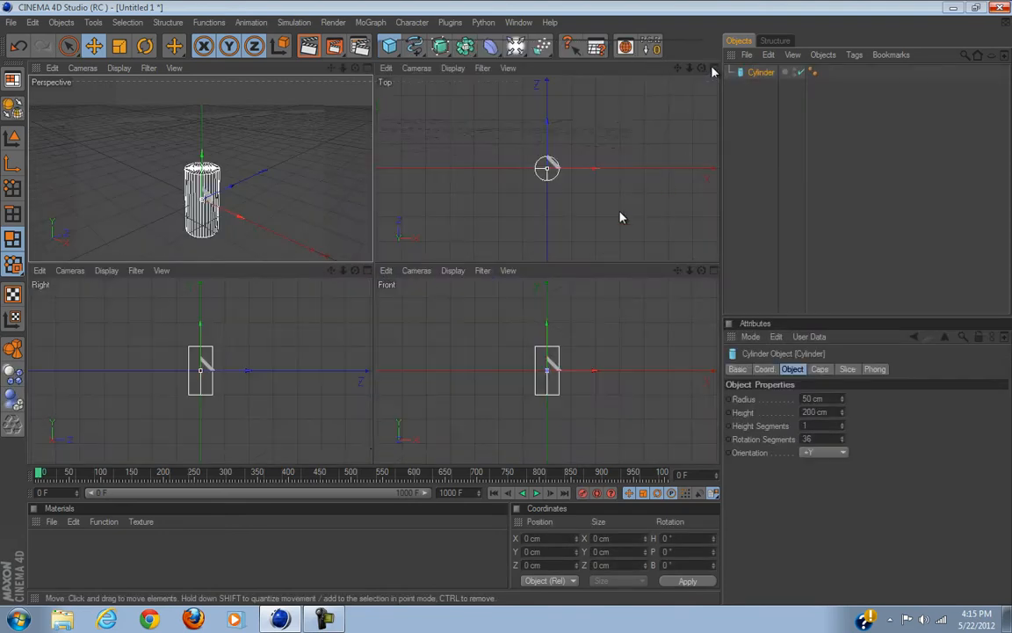
pyautogui.click(368, 271)
pyautogui.scroll(10, 296, 326)
pyautogui.scroll(-4, 313, 358)
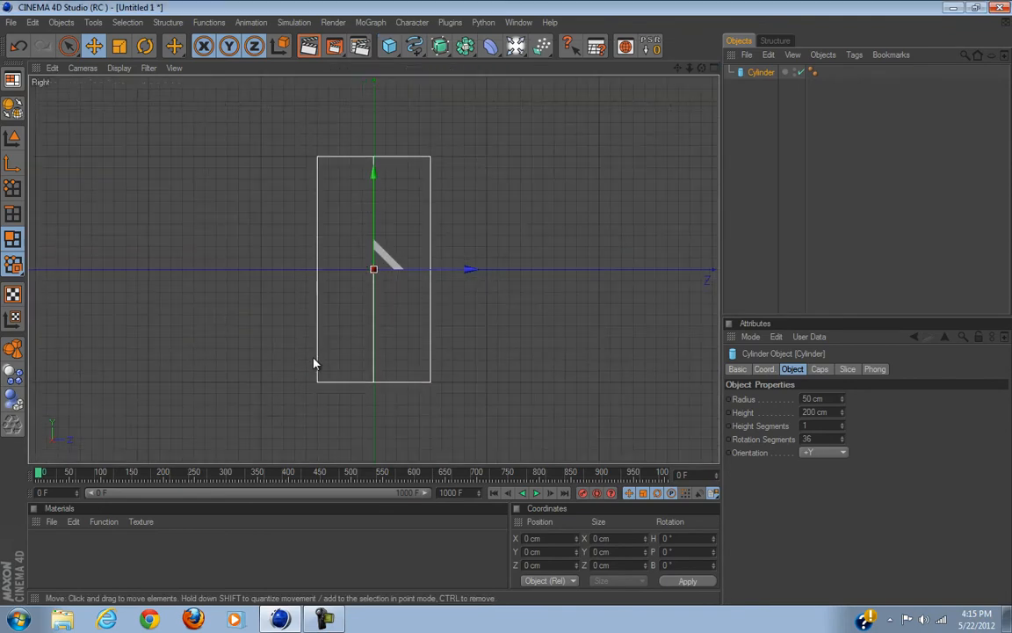
# Step: Set the cylinder's orientation to +Z
pyautogui.click(835, 453)
pyautogui.click(838, 465)
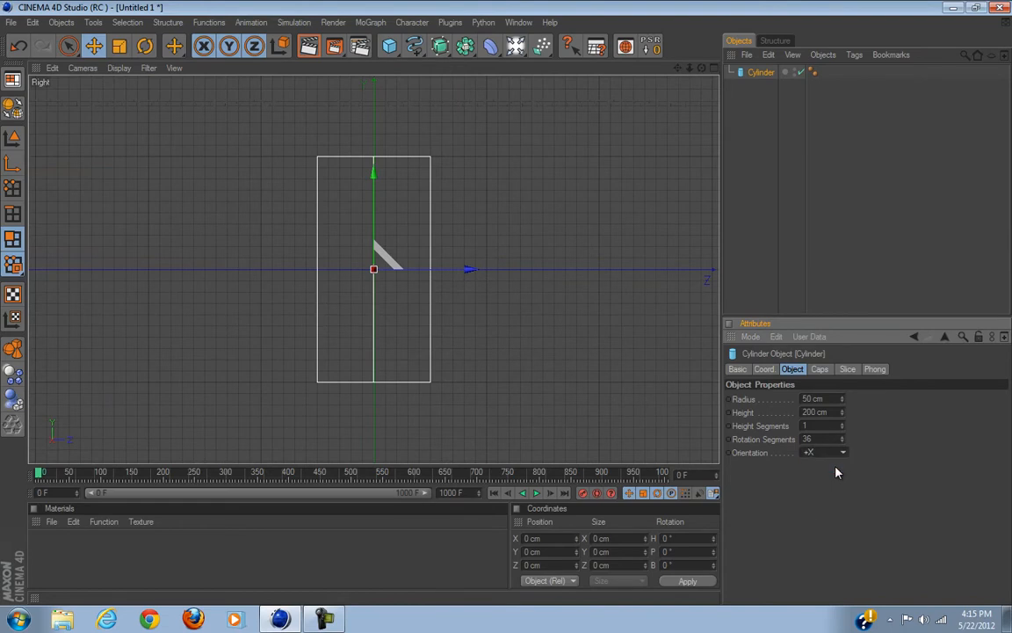
pyautogui.click(821, 455)
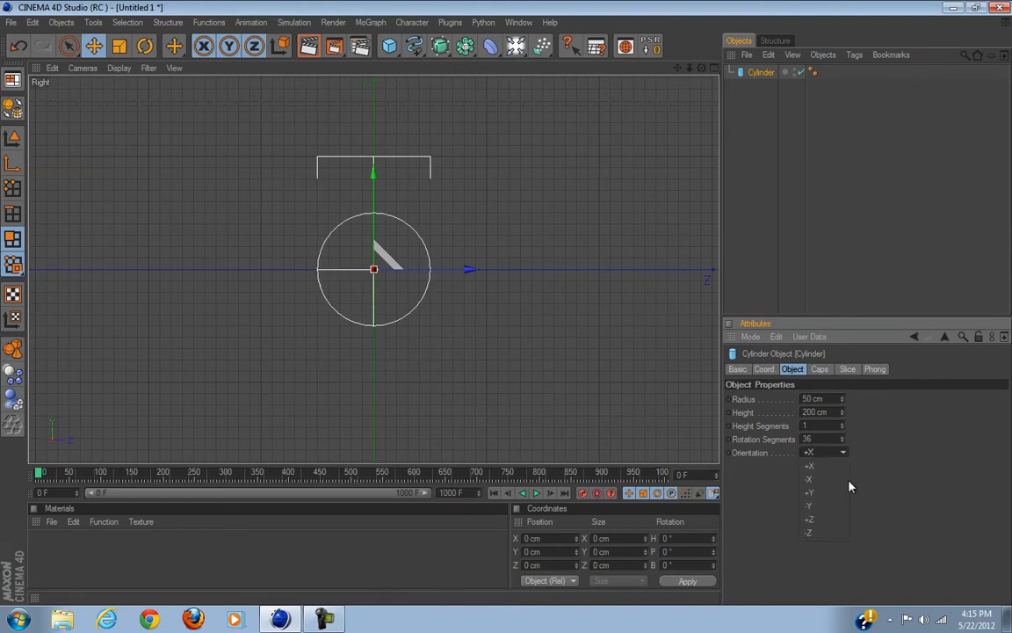
pyautogui.click(826, 520)
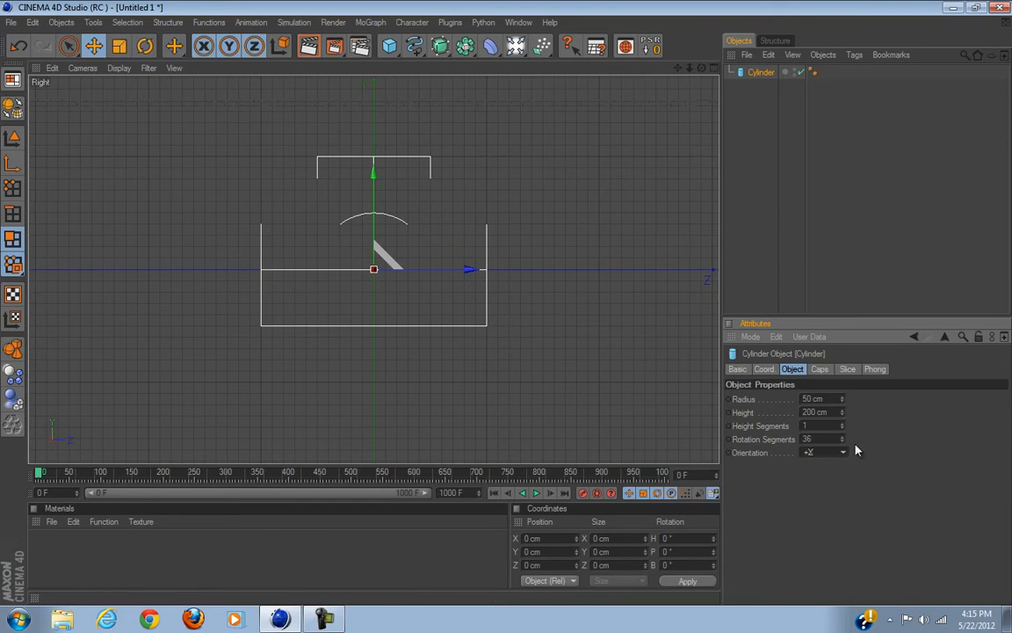
pyautogui.scroll(-4, 245, 351)
pyautogui.scroll(4, 247, 354)
pyautogui.scroll(3, 464, 285)
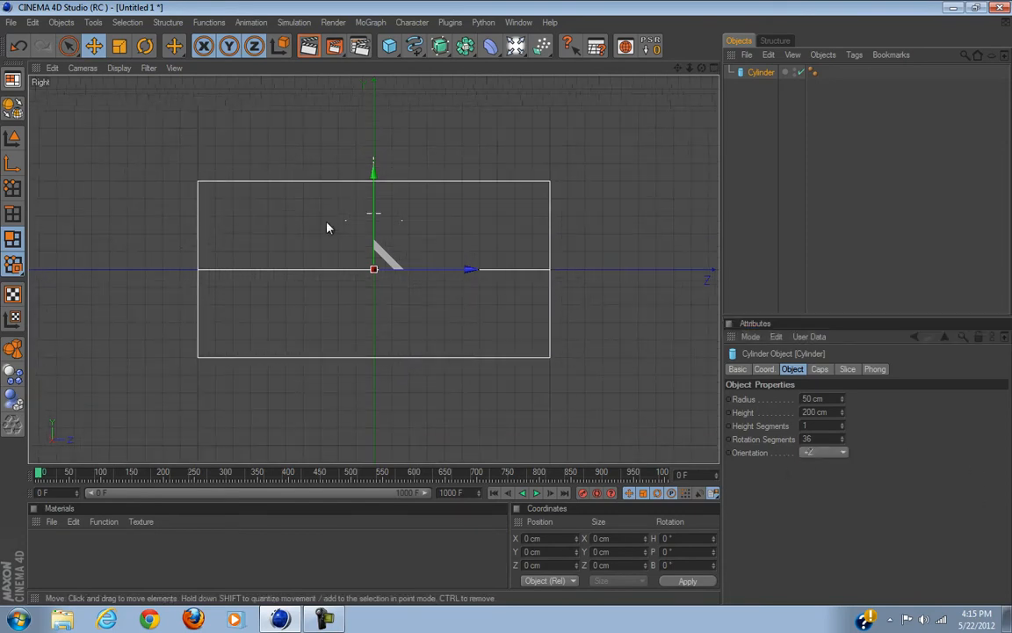
pyautogui.scroll(-4, 345, 265)
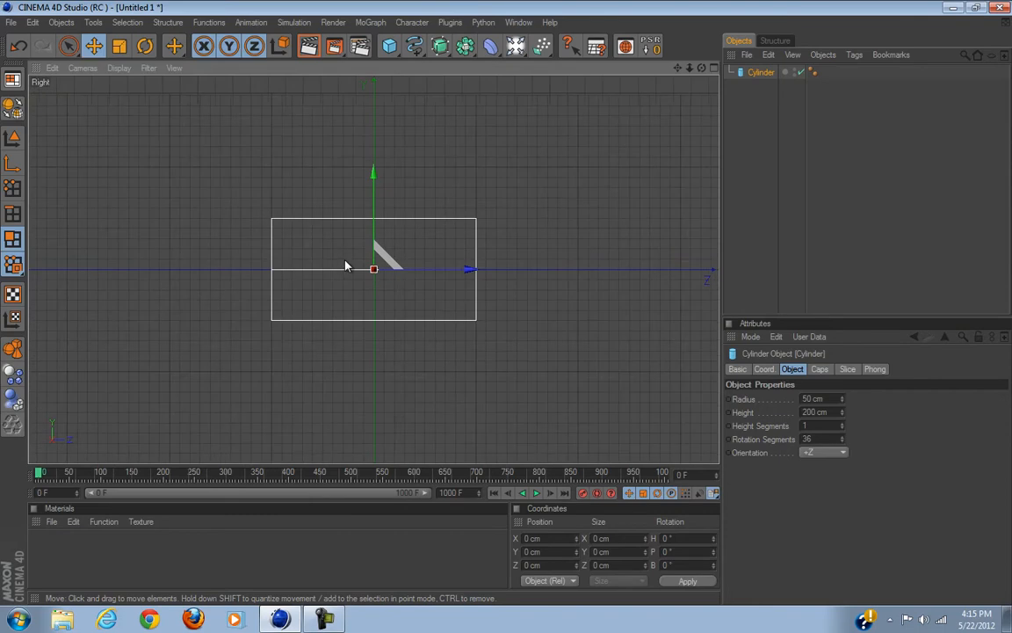
# Step: Set the cylinder's height to 250 cm
pyautogui.click(13, 138)
pyautogui.moveTo(469, 276); pyautogui.dragTo(507, 309)
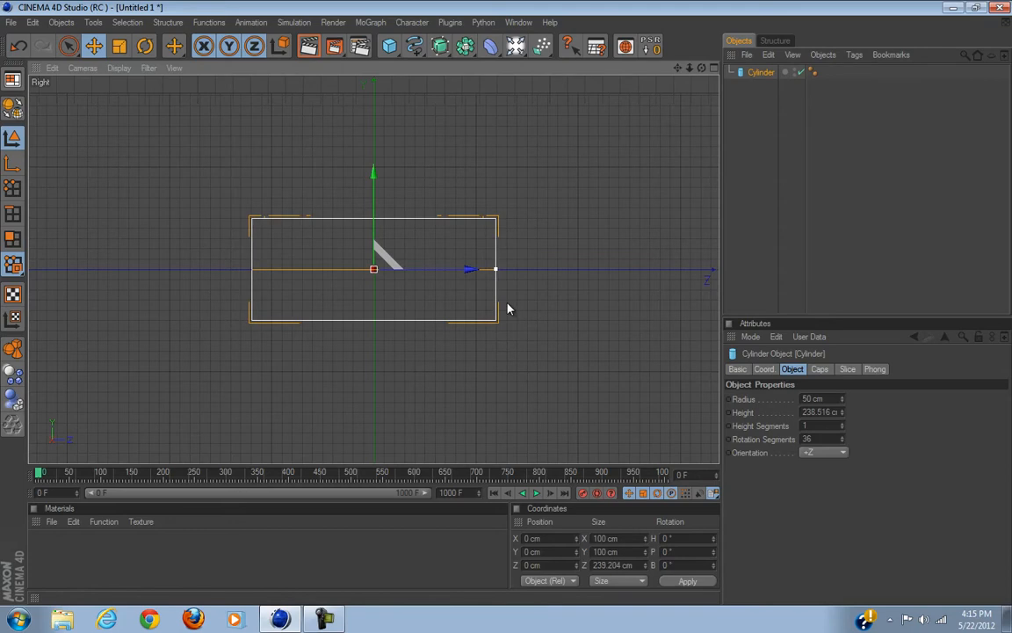
pyautogui.doubleClick(827, 414)
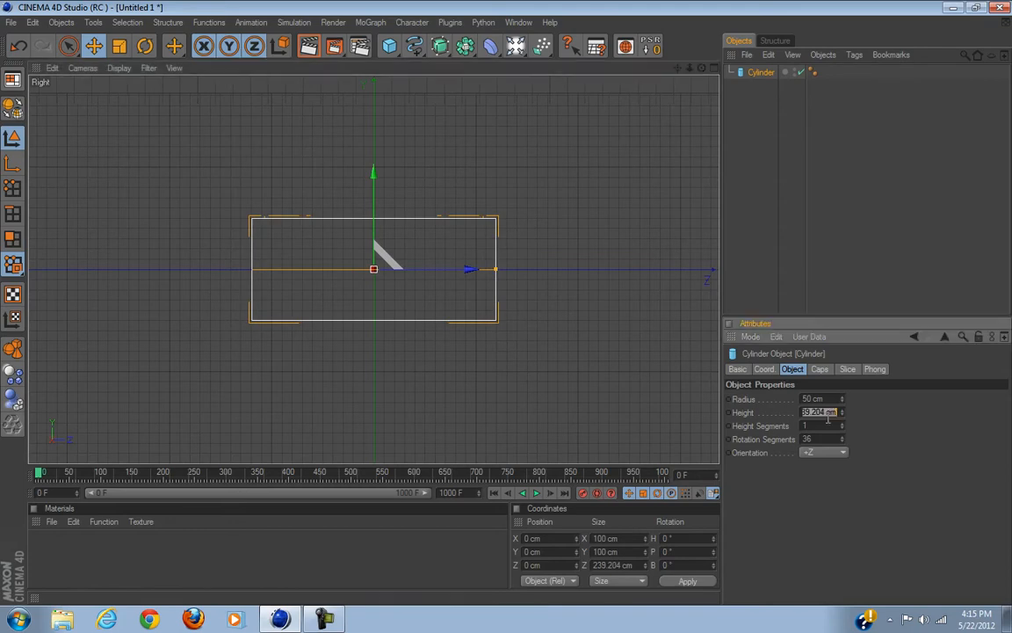
pyautogui.write('350')
pyautogui.press('Return')
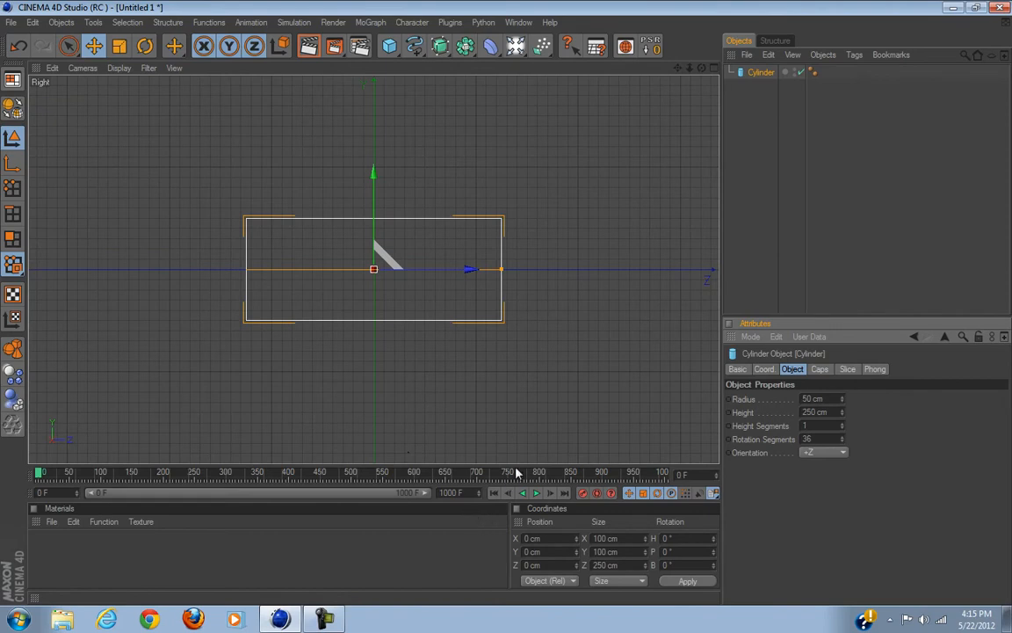
# Step: Return to the full Perspective view and make the cylinder editable as a polygon object
pyautogui.click(714, 68)
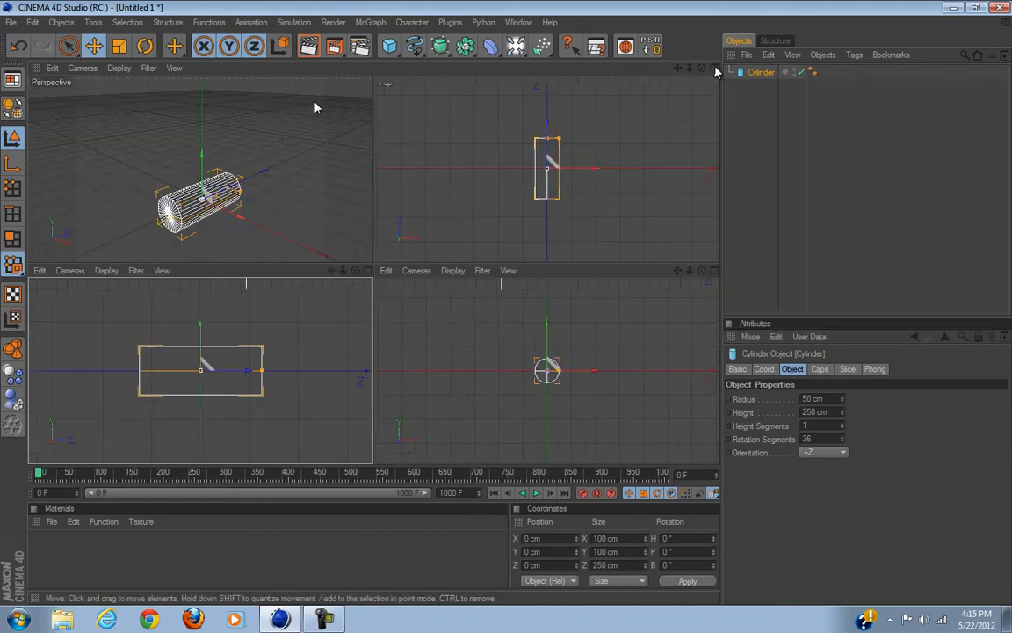
pyautogui.click(365, 67)
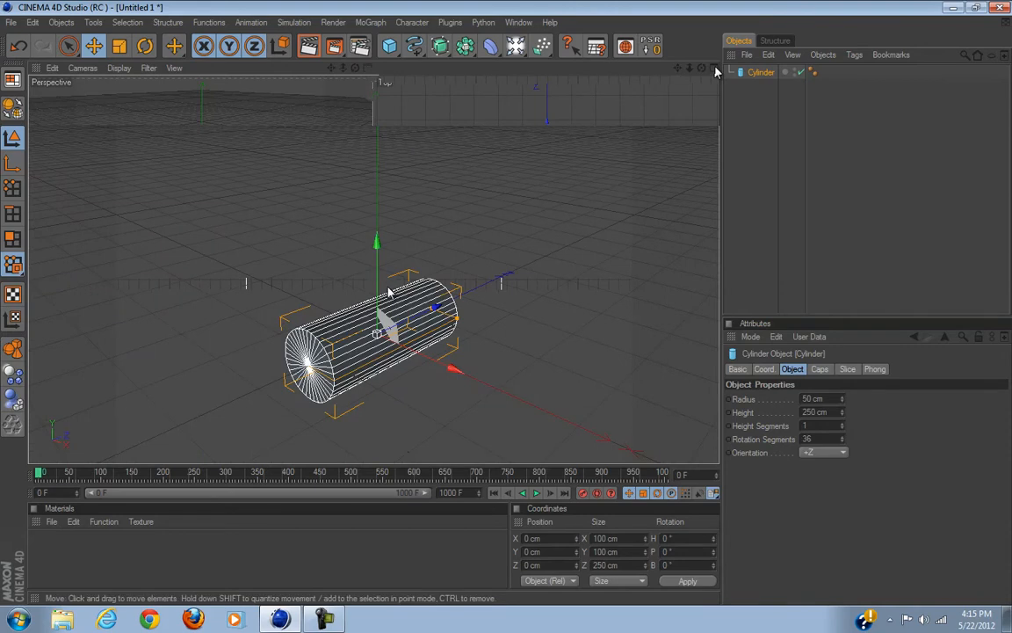
pyautogui.keyDown('alt'); pyautogui.moveTo(499, 307); pyautogui.dragTo(413, 299); pyautogui.keyUp('alt')
pyautogui.press('c')
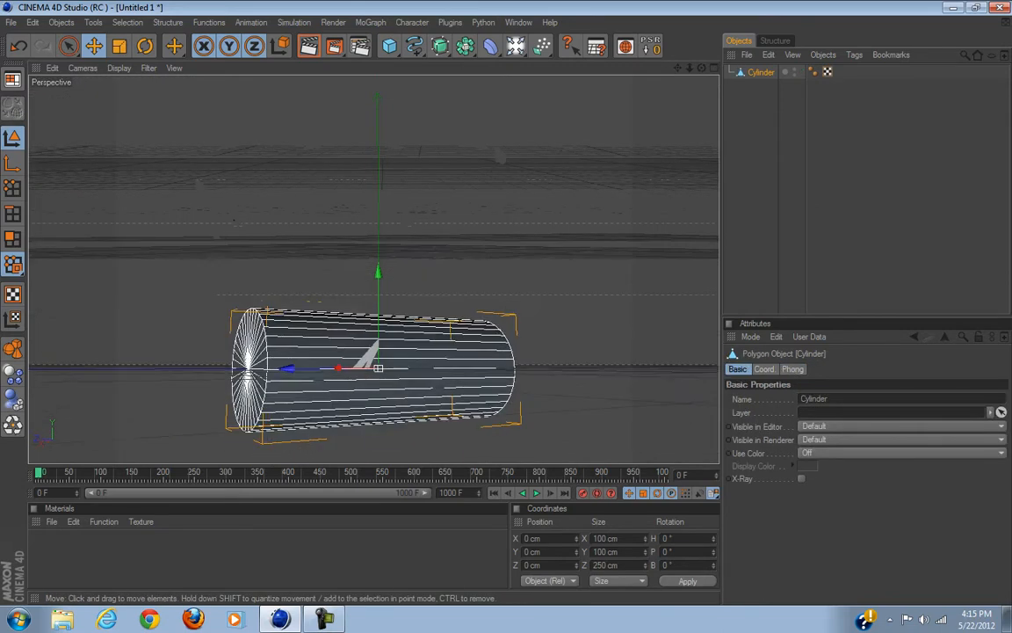
# Step: Optimize the cylinder mesh in polygon mode, with Polygons, Unused Points and Points enabled and a 0.01 cm tolerance
pyautogui.click(12, 239)
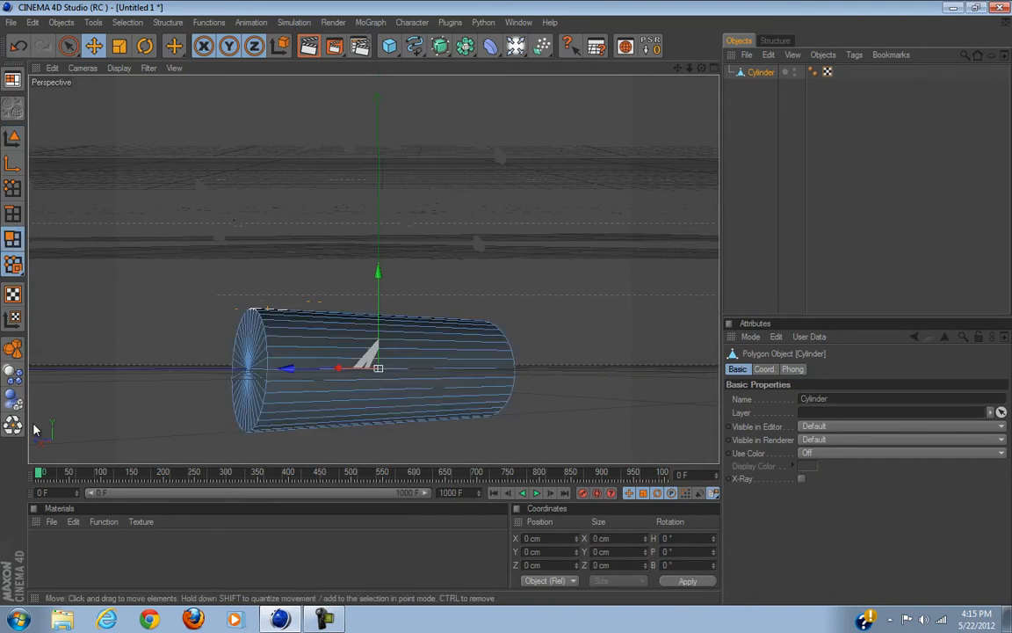
pyautogui.press('u')
pyautogui.press('o')
pyautogui.click(181, 386)
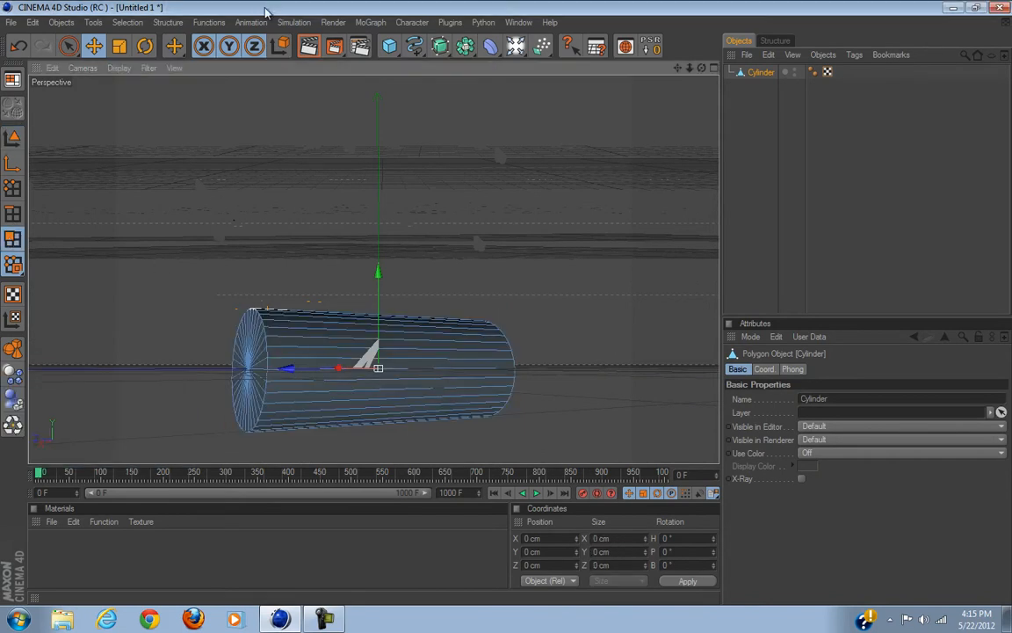
pyautogui.click(209, 22)
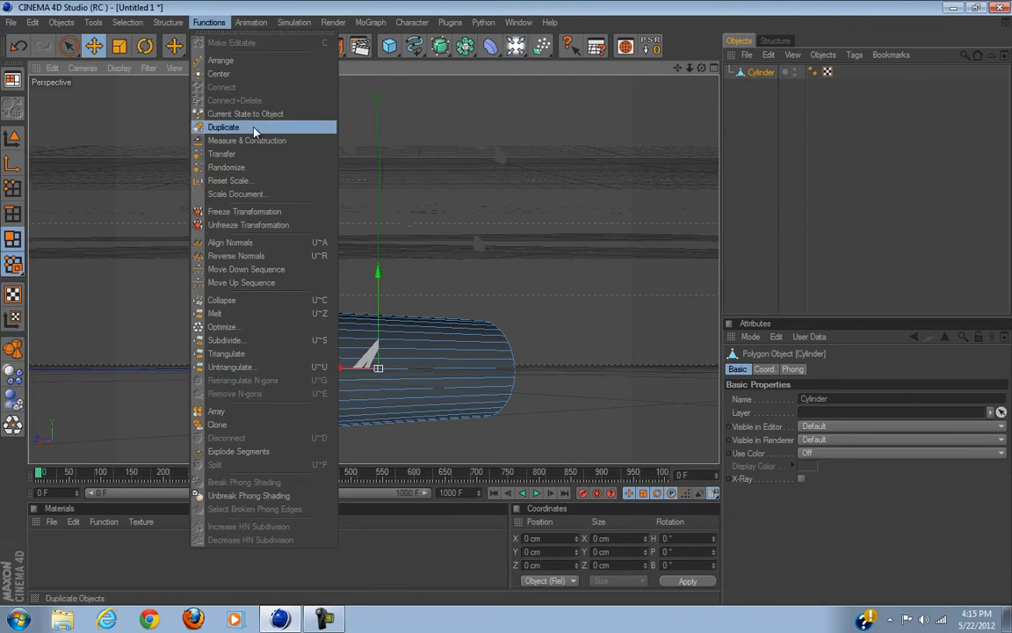
pyautogui.click(247, 329)
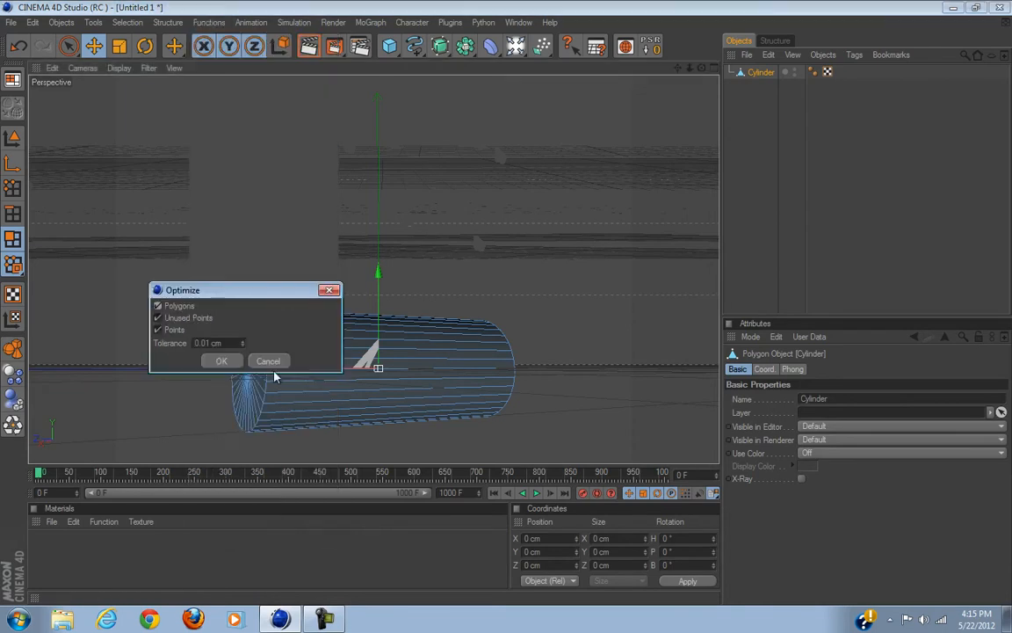
pyautogui.click(218, 360)
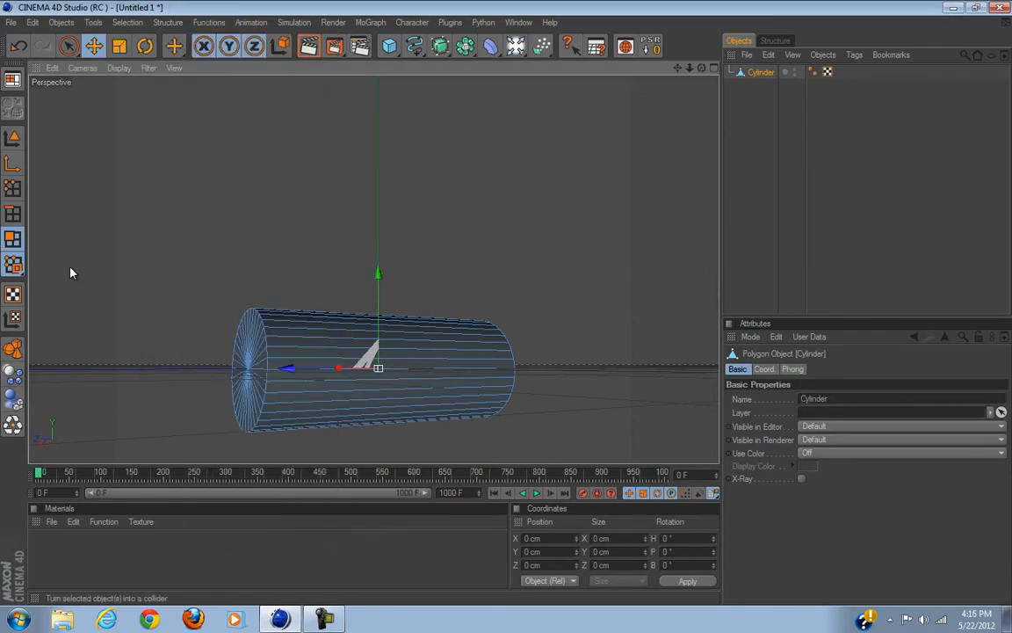
# Step: Select all the polygons of the cylinder's end cap on the negative Z side with Live Selection
pyautogui.keyDown('alt'); pyautogui.moveTo(272, 210); pyautogui.dragTo(497, 307); pyautogui.keyUp('alt')
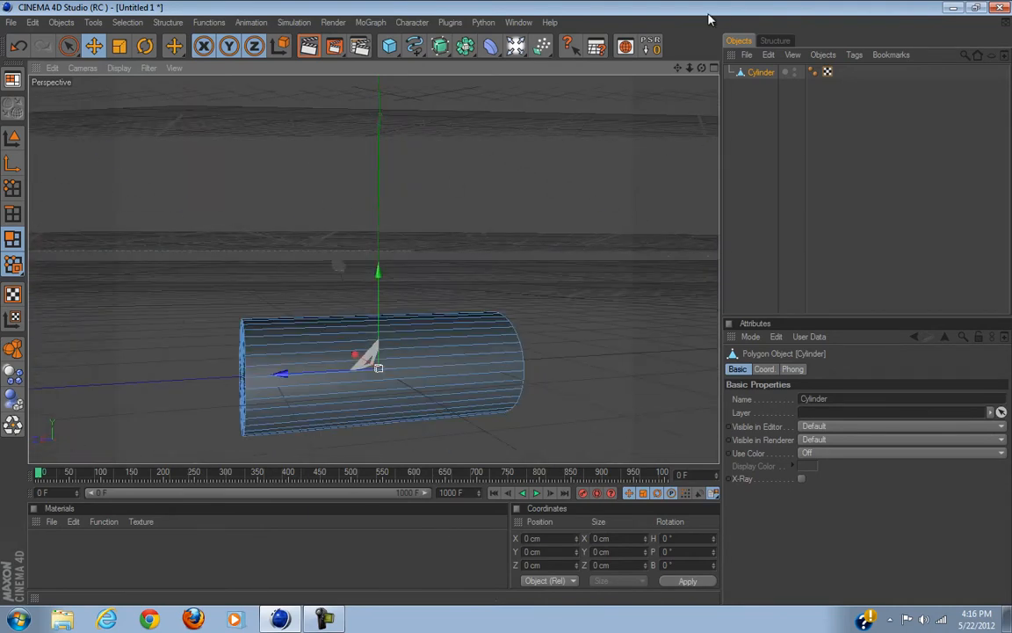
pyautogui.click(714, 68)
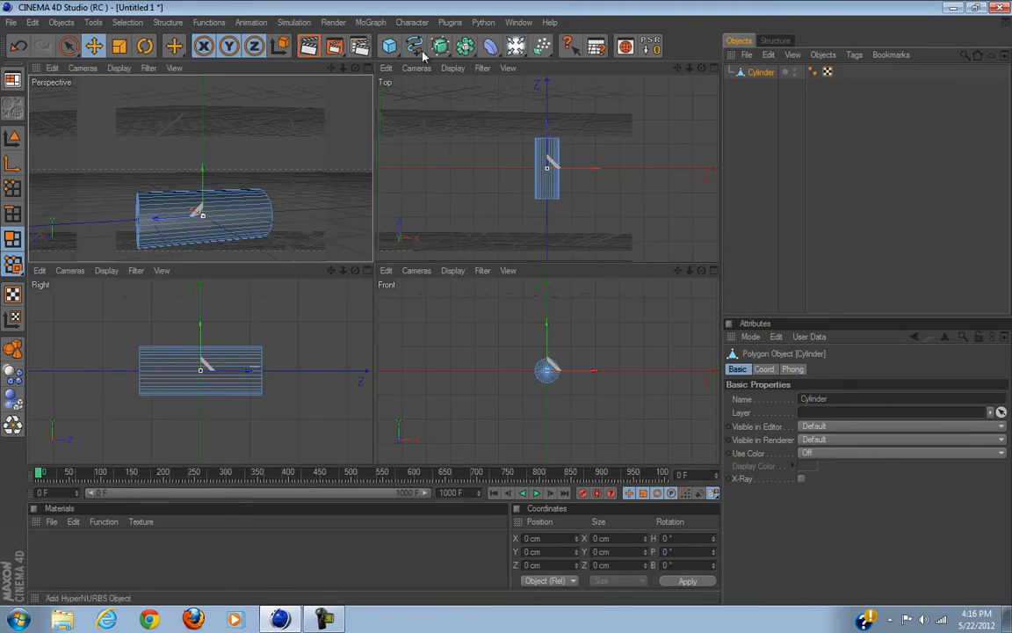
pyautogui.click(367, 68)
pyautogui.keyDown('alt'); pyautogui.moveTo(395, 233); pyautogui.dragTo(508, 308); pyautogui.keyUp('alt')
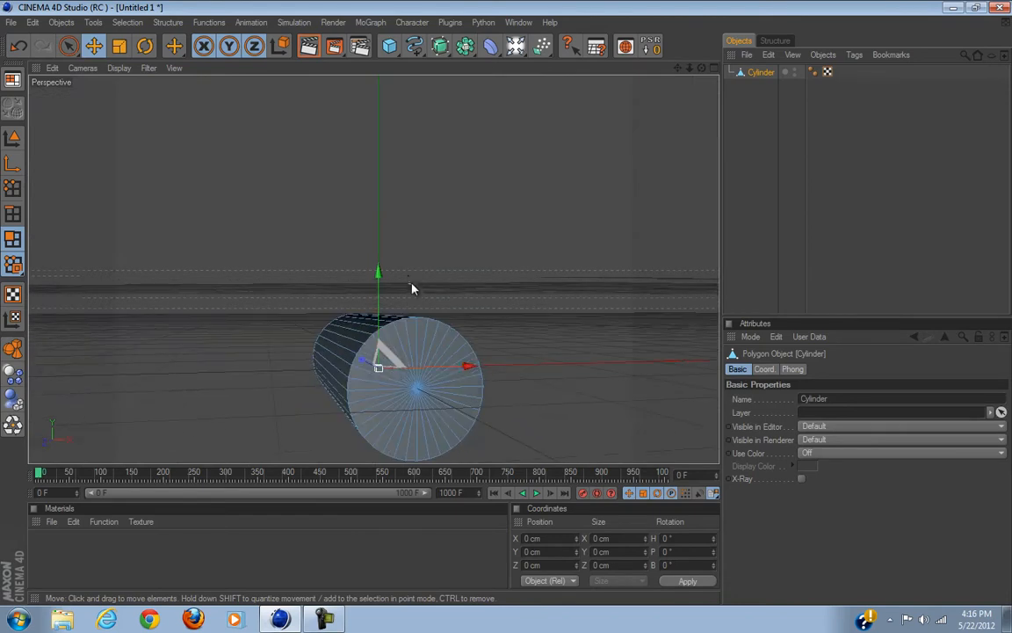
pyautogui.keyDown('alt'); pyautogui.moveTo(417, 431); pyautogui.dragTo(508, 308); pyautogui.keyUp('alt')
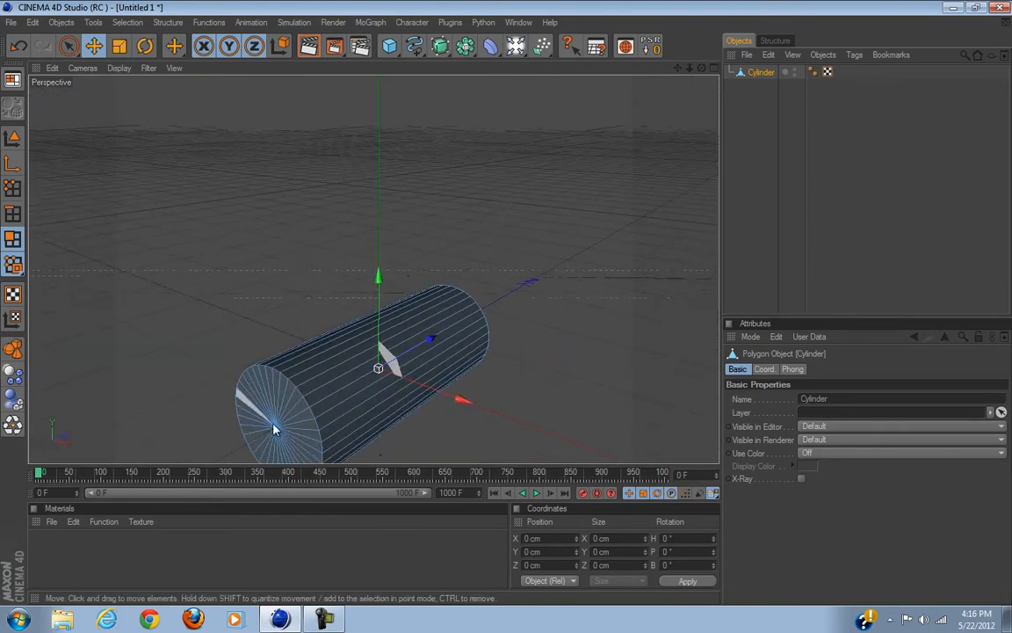
pyautogui.click(68, 46)
pyautogui.click(283, 425)
# Step: Try to scale the selected end cap polygons of the cylinder
pyautogui.keyDown('alt'); pyautogui.moveTo(459, 244); pyautogui.dragTo(410, 250); pyautogui.keyUp('alt')
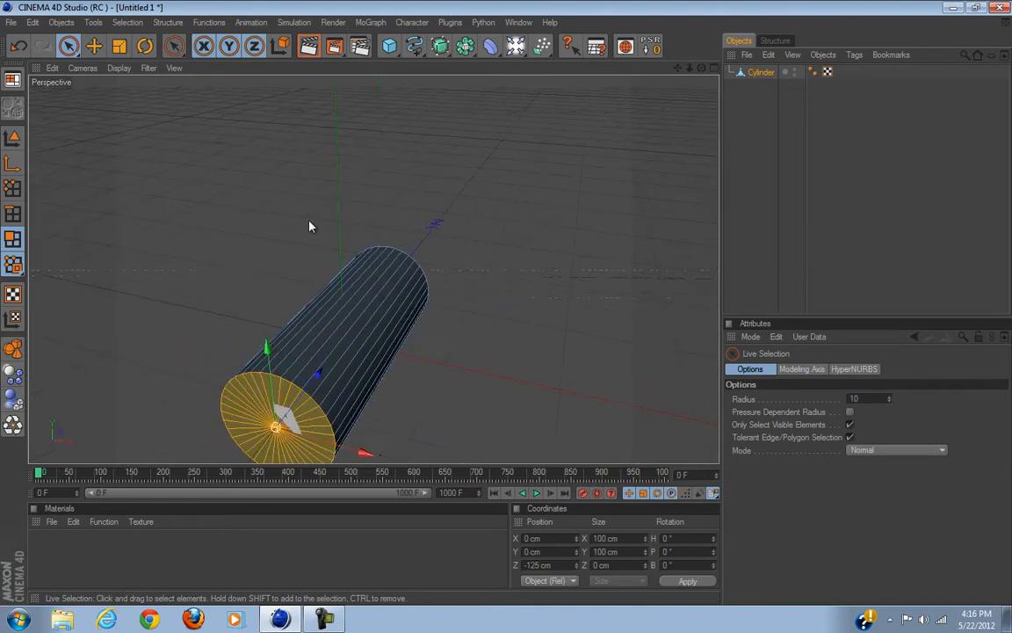
pyautogui.keyDown('alt'); pyautogui.moveTo(218, 275); pyautogui.dragTo(219, 271, button='middle'); pyautogui.keyUp('alt')
pyautogui.keyDown('alt'); pyautogui.moveTo(357, 364); pyautogui.dragTo(359, 365); pyautogui.keyUp('alt')
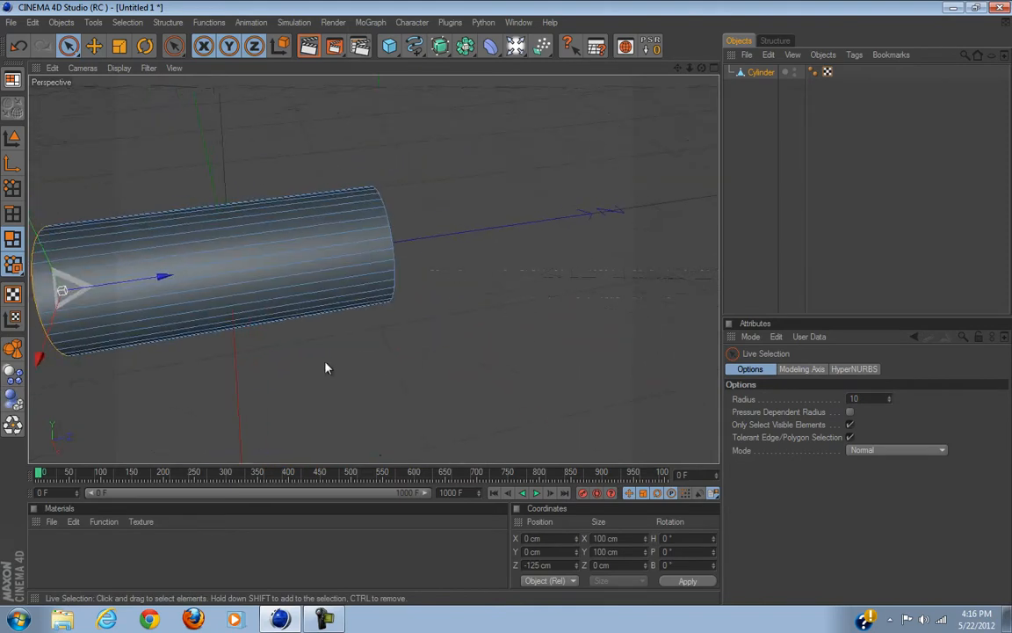
pyautogui.keyDown('alt'); pyautogui.moveTo(189, 370); pyautogui.dragTo(507, 308); pyautogui.keyUp('alt')
pyautogui.keyDown('alt'); pyautogui.moveTo(427, 360); pyautogui.dragTo(544, 290); pyautogui.keyUp('alt')
pyautogui.click(119, 45)
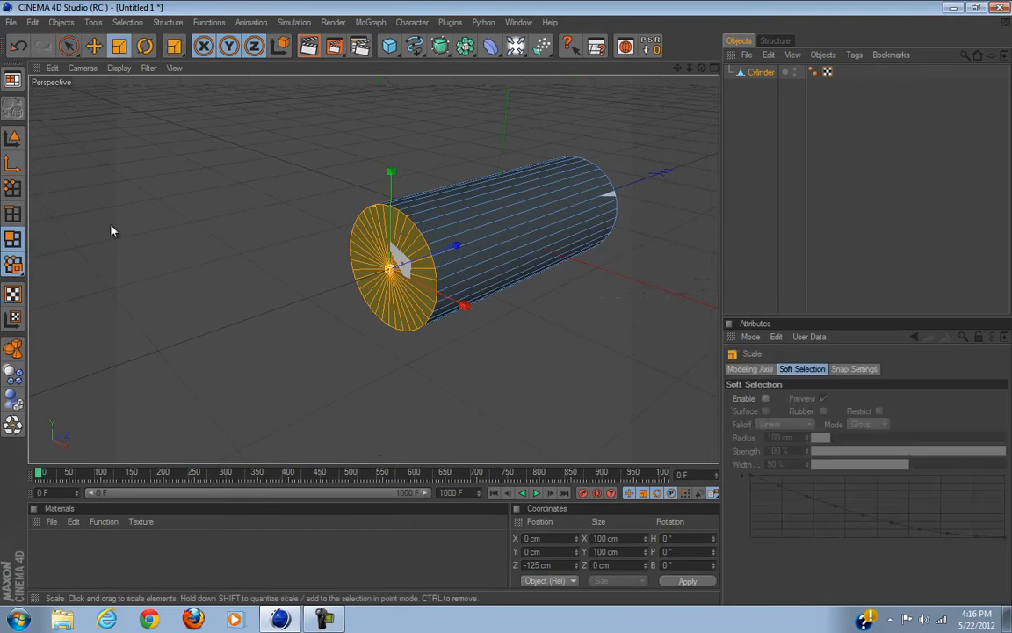
pyautogui.moveTo(407, 102); pyautogui.dragTo(511, 309)
pyautogui.hotkey('ctrl', 'z')
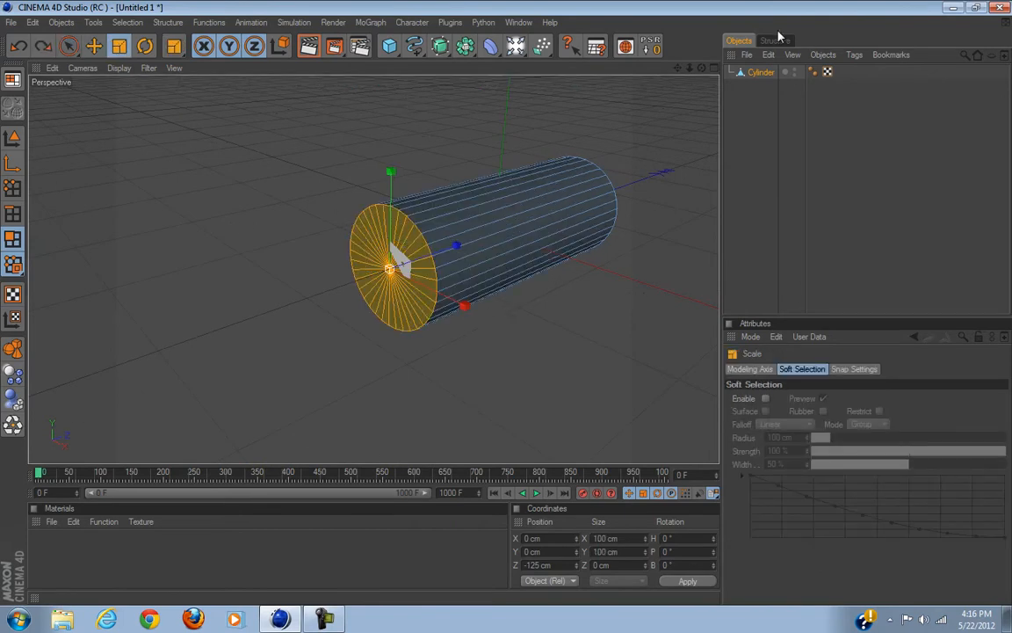
# Step: In the full Right view, scale down the cylinder's negative Z end cap and set its X and Y size to 50 cm
pyautogui.click(713, 68)
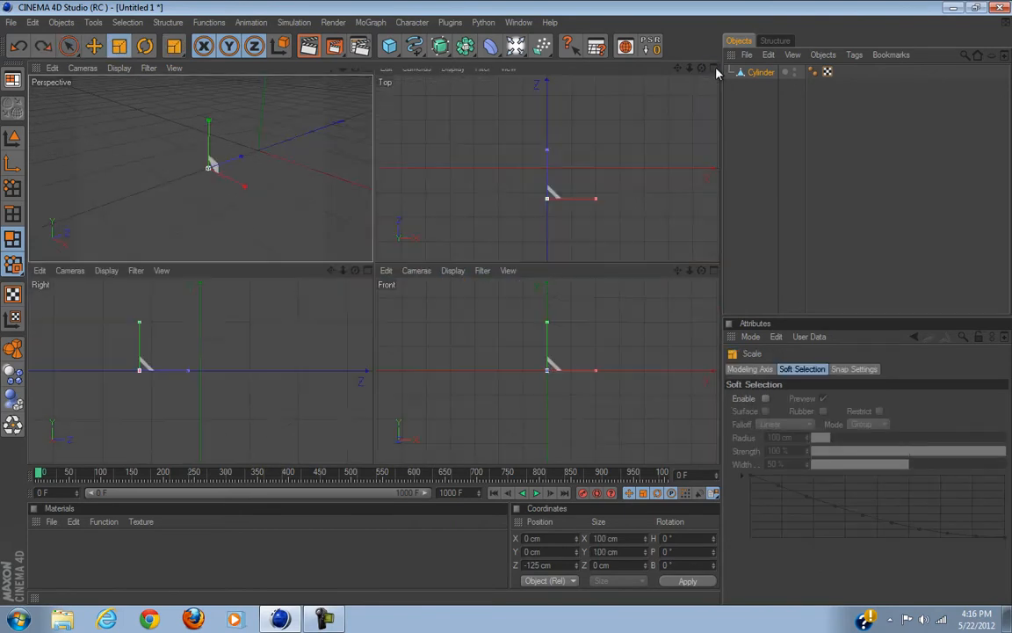
pyautogui.click(366, 272)
pyautogui.moveTo(487, 312)
pyautogui.mouseDown()
pyautogui.moveTo(531, 296)
pyautogui.moveTo(507, 308)
pyautogui.mouseUp()
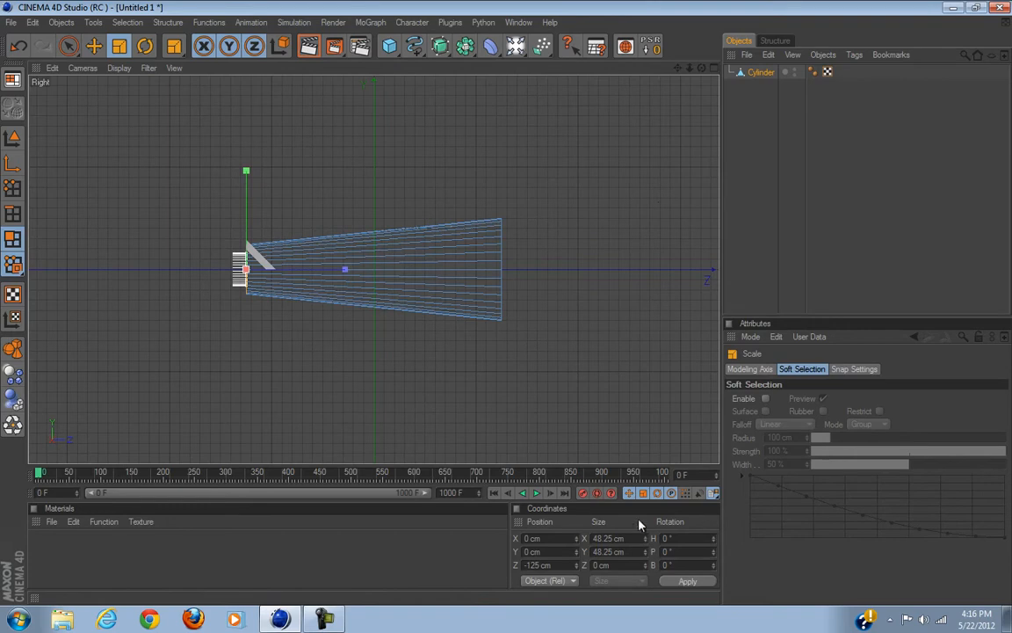
pyautogui.click(620, 537)
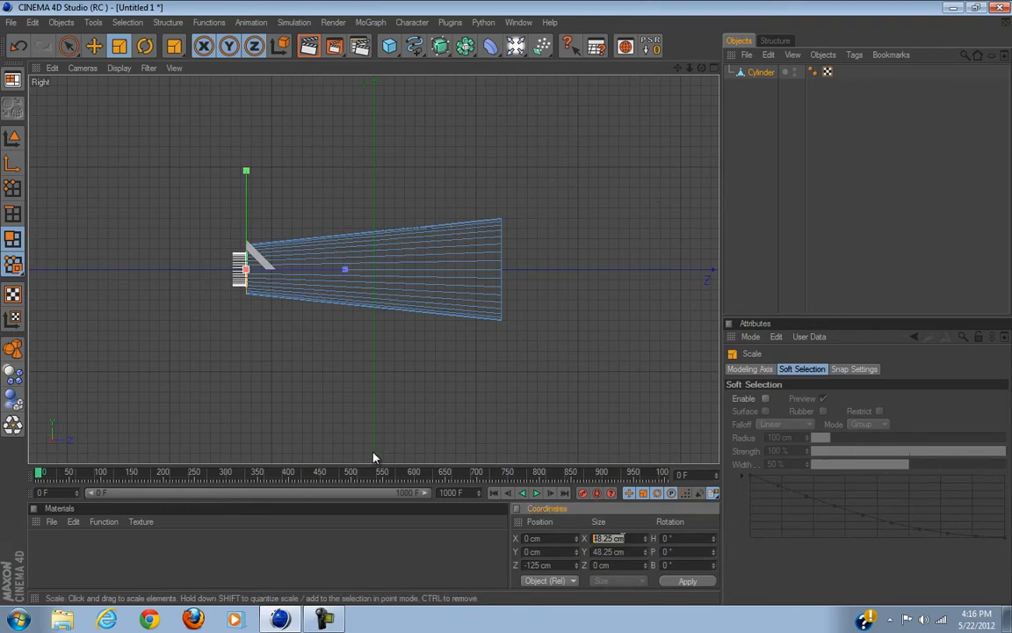
pyautogui.write('50')
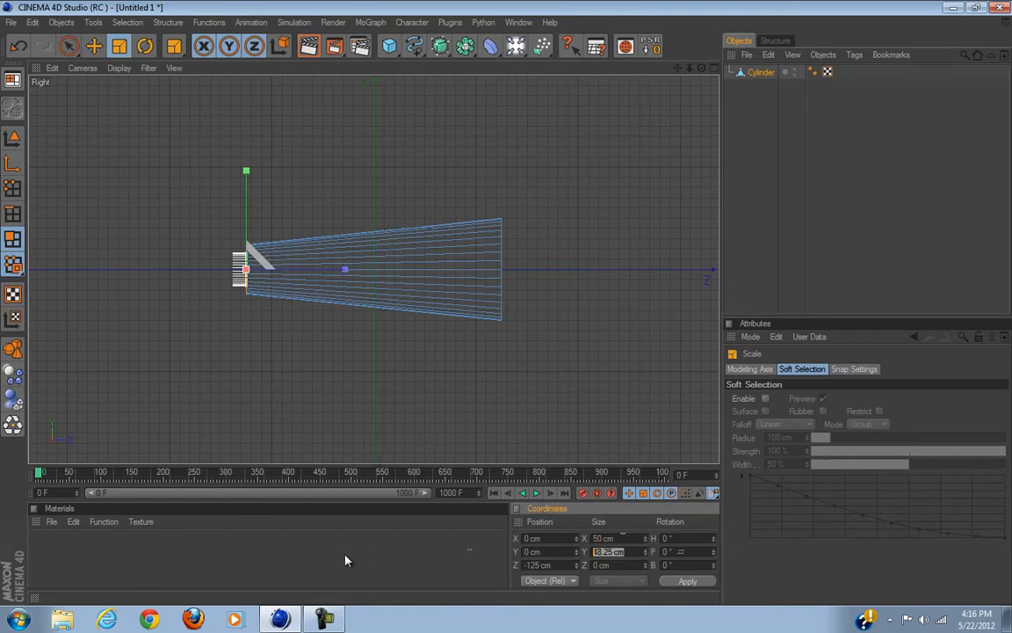
pyautogui.write('50')
pyautogui.click(689, 581)
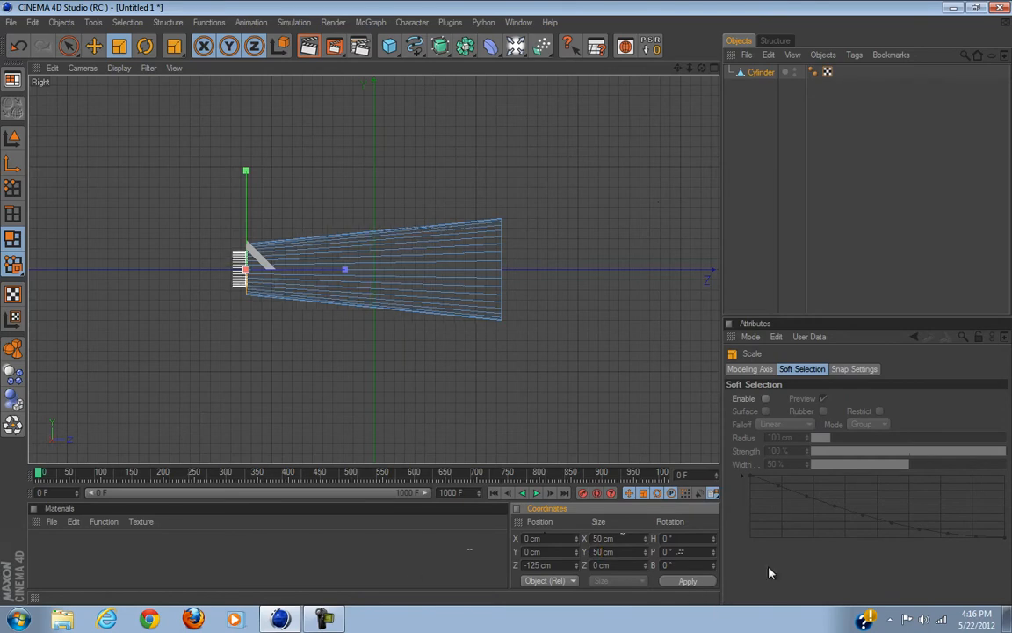
# Step: Rectangle-select the positive Z end cap with Only Select Visible Elements off and scale it down to about 85.65 cm
pyautogui.moveTo(63, 44); pyautogui.dragTo(111, 62)
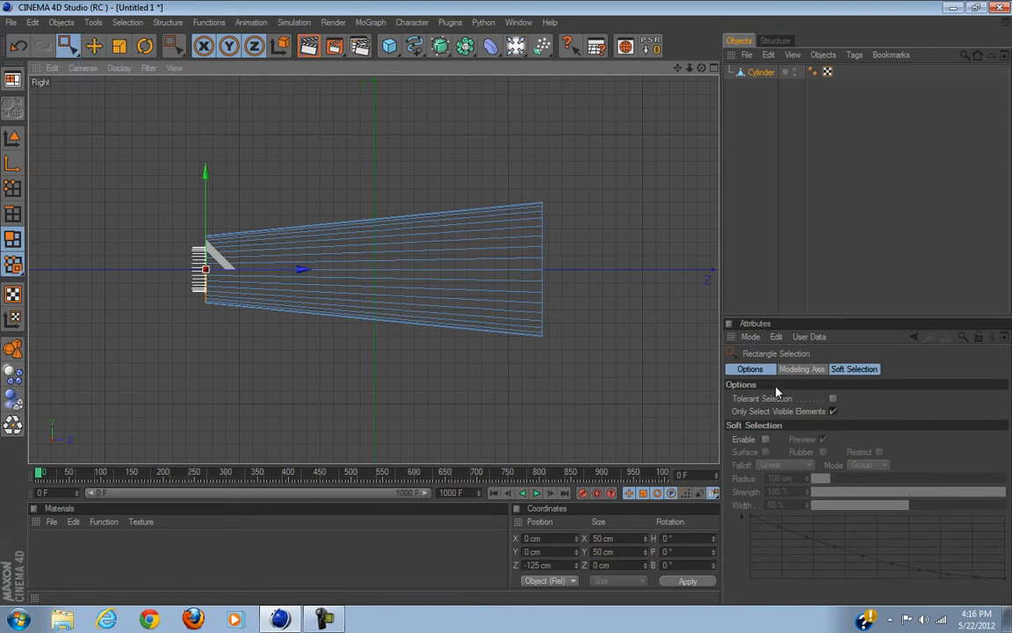
pyautogui.click(833, 411)
pyautogui.moveTo(588, 125); pyautogui.dragTo(525, 440)
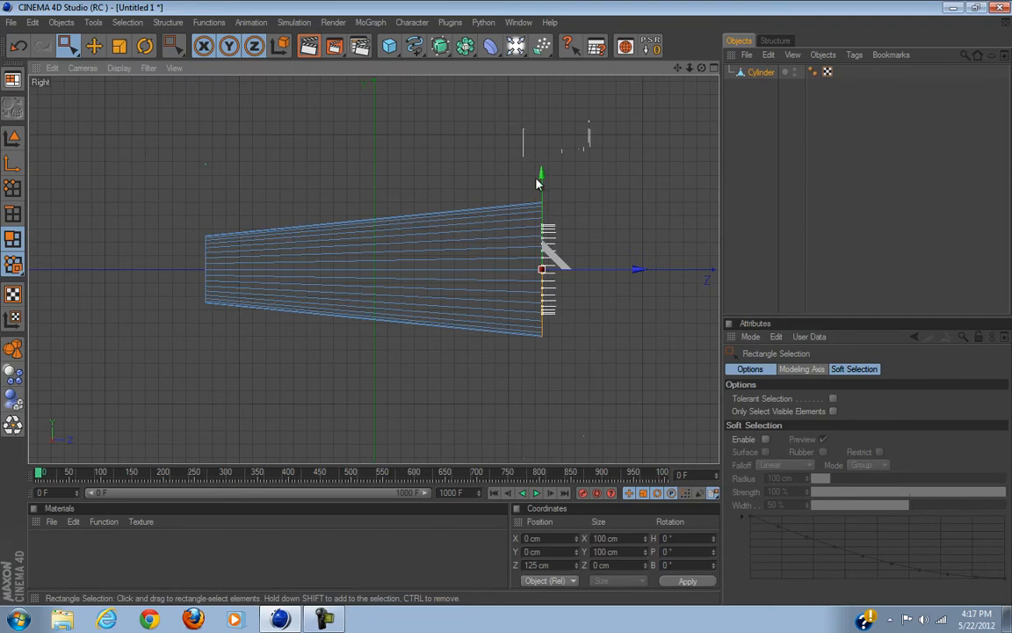
pyautogui.click(119, 46)
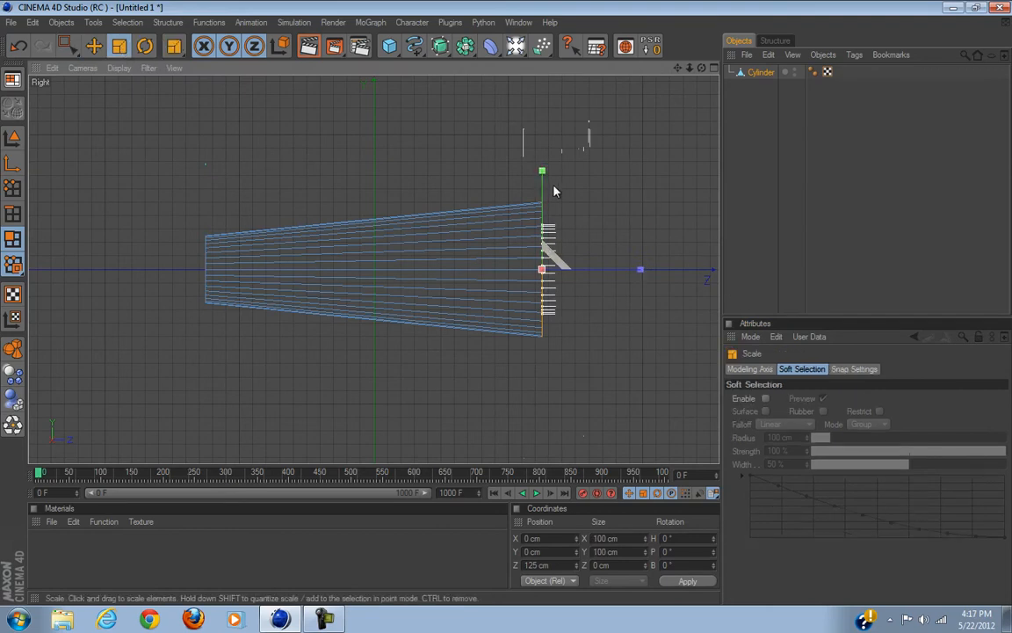
pyautogui.moveTo(500, 307); pyautogui.dragTo(506, 304)
# Step: Try to set the X and Y size of the positive Z end cap to 85 cm
pyautogui.click(638, 539)
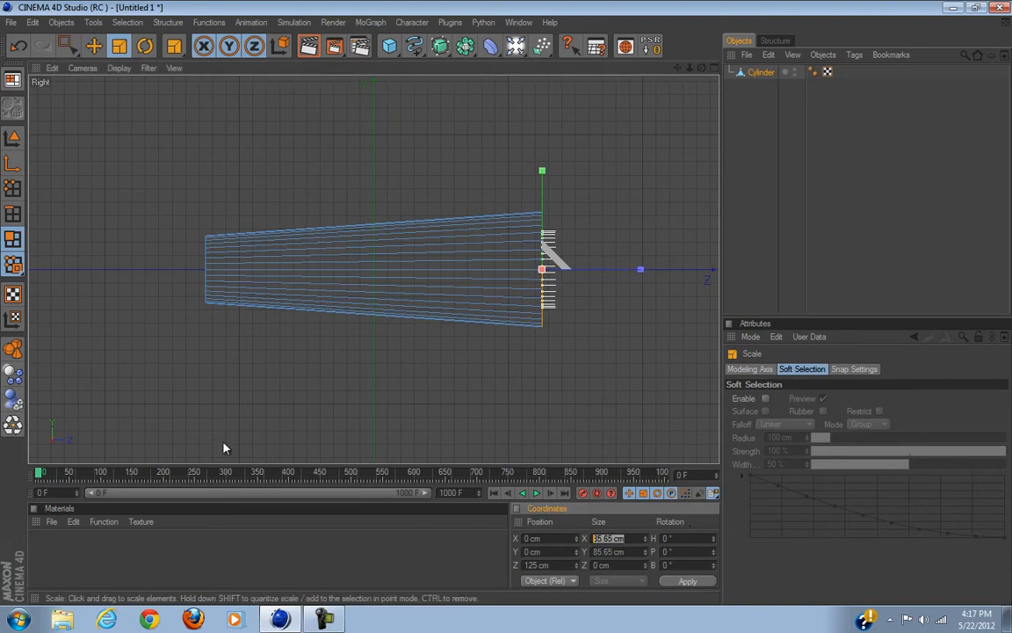
pyautogui.write('85')
pyautogui.press('Tab')
pyautogui.write('8')
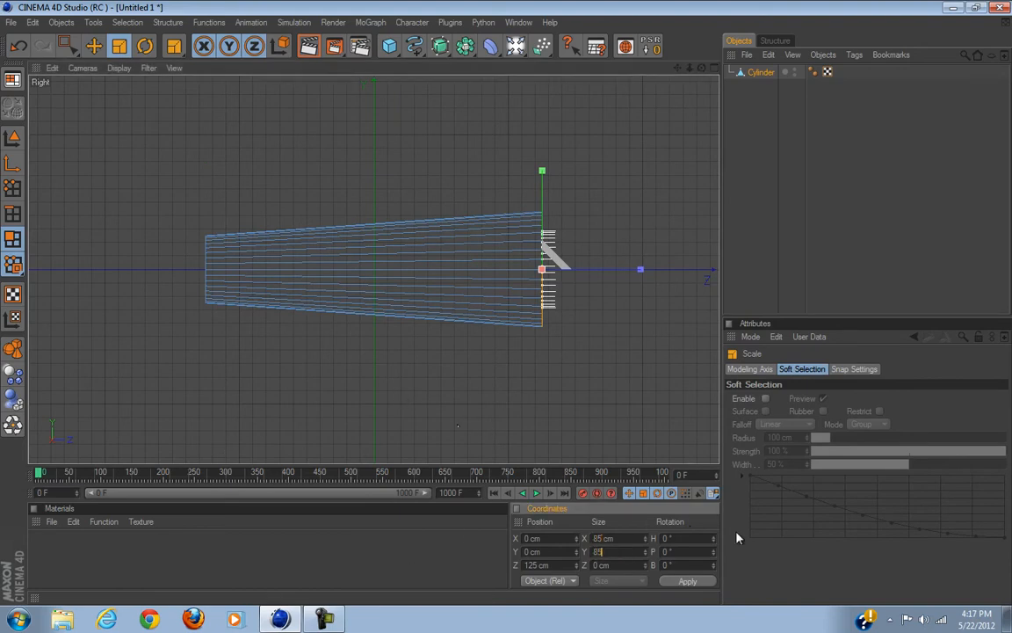
pyautogui.write('5')
pyautogui.click(815, 261)
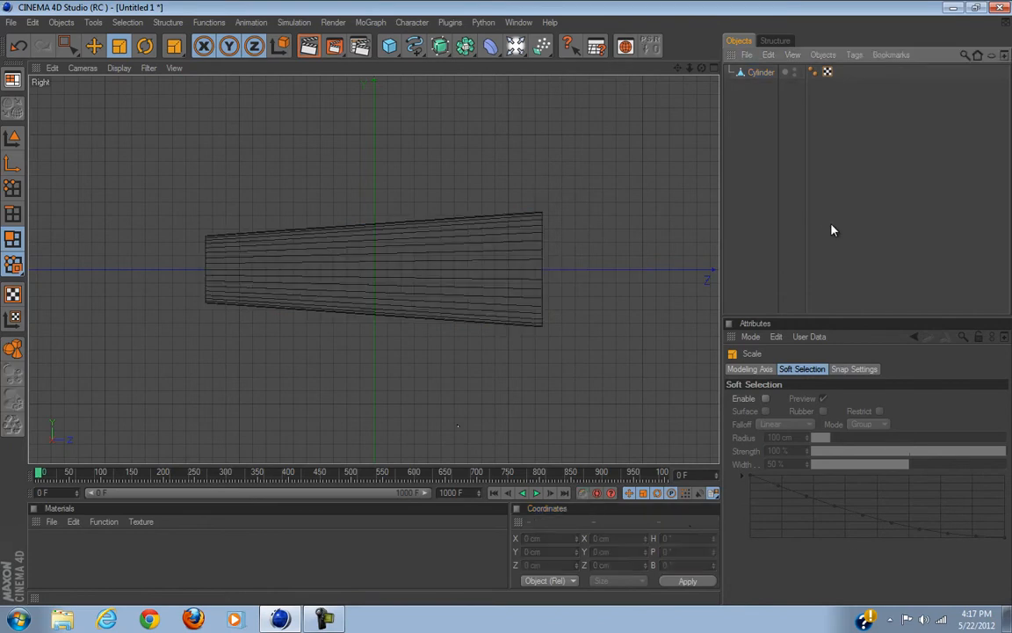
# Step: Reselect the cylinder and set the X and Y size of its positive Z end cap to 85 cm
pyautogui.click(743, 72)
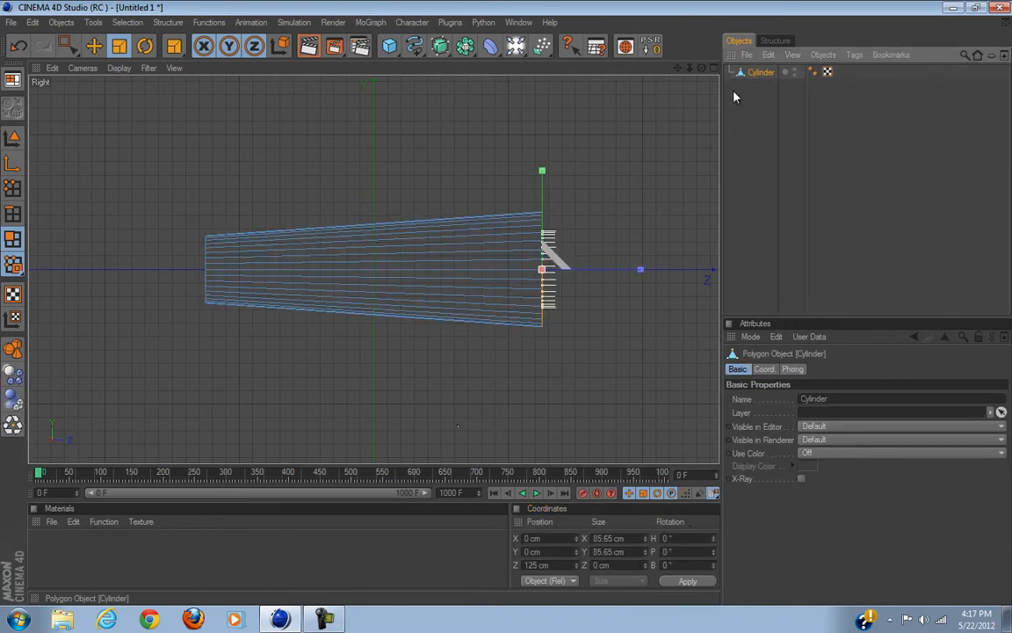
pyautogui.doubleClick(618, 538)
pyautogui.write('85')
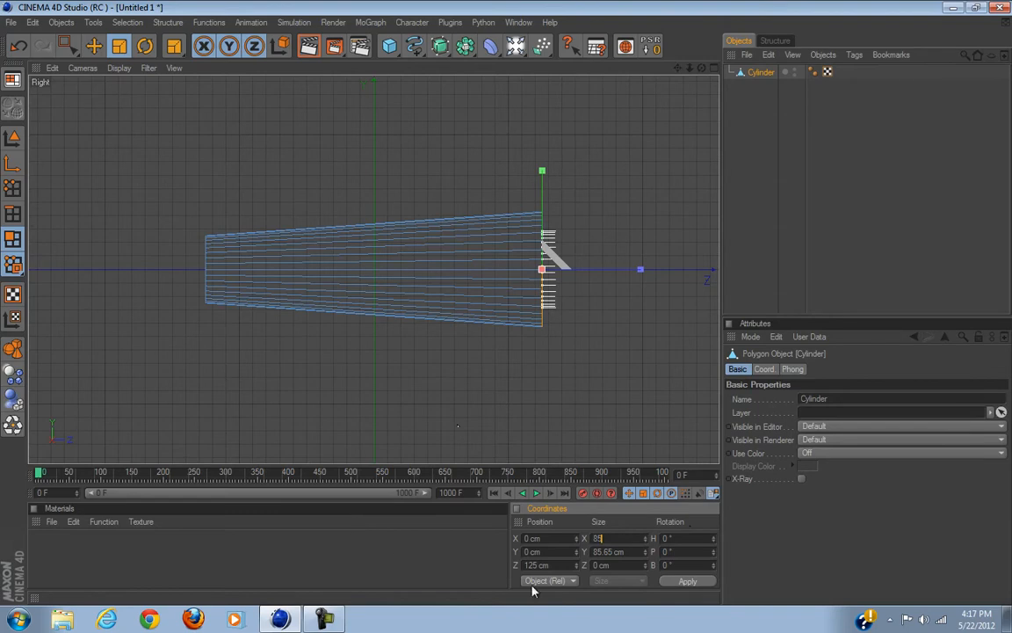
pyautogui.doubleClick(631, 552)
pyautogui.write('8')
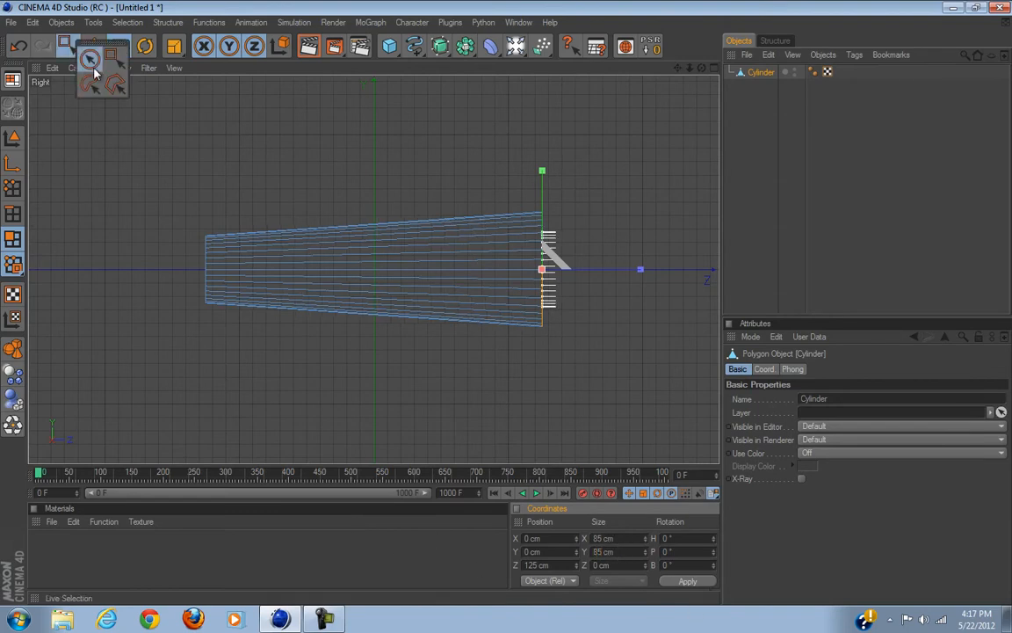
# Step: Clear the polygon selection with Live Selection and return to the full Perspective view
pyautogui.click(69, 45)
pyautogui.click(71, 172)
pyautogui.scroll(1, 264, 365)
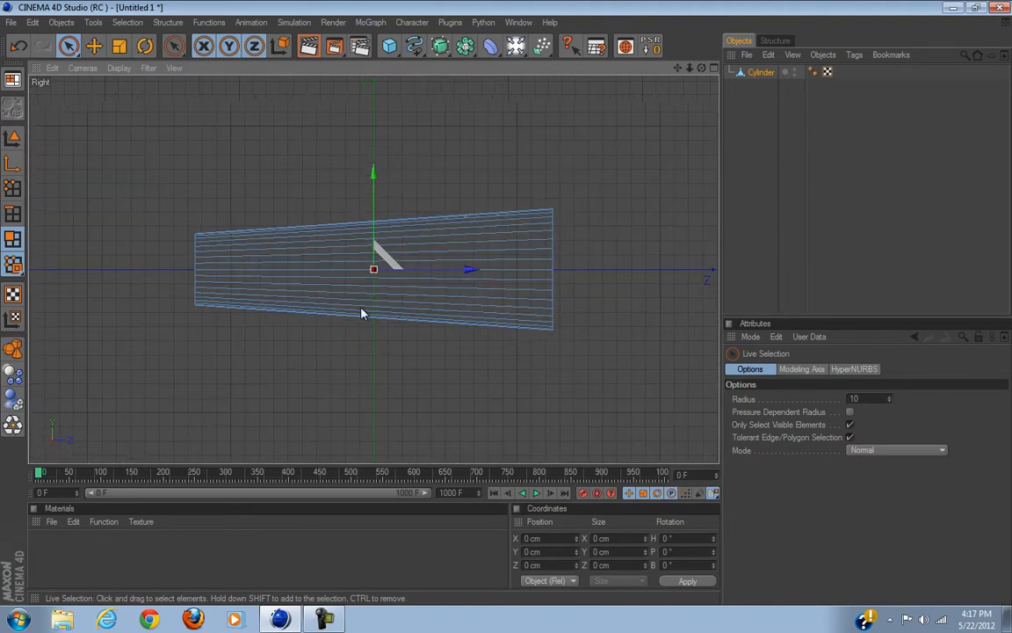
pyautogui.click(714, 68)
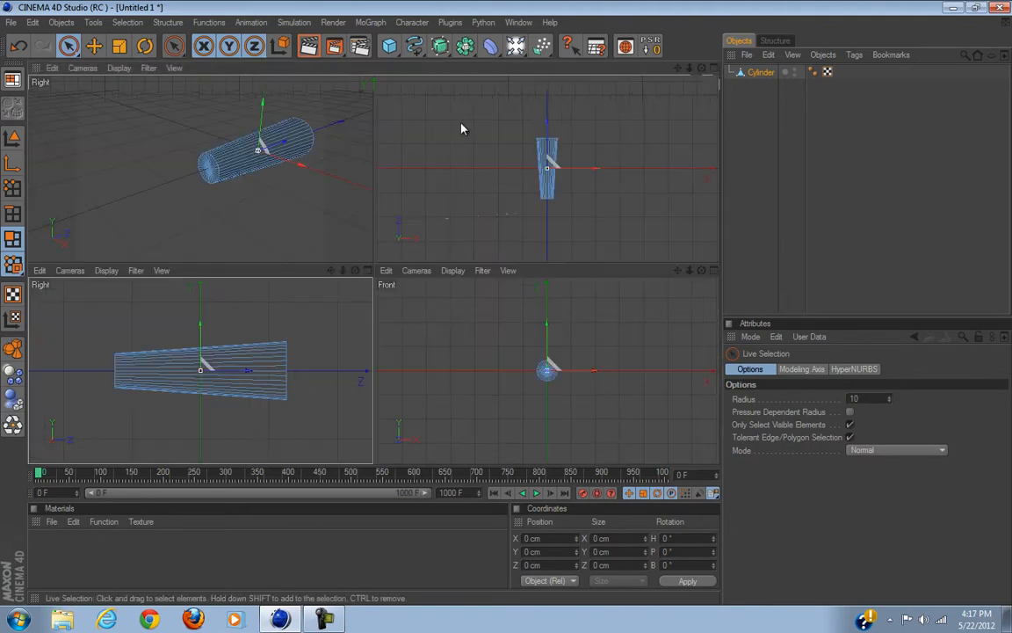
pyautogui.click(369, 68)
# Step: In edge mode, loop-select the outer edge ring of the 50 cm end cap
pyautogui.click(3, 219)
pyautogui.keyDown('alt'); pyautogui.moveTo(488, 341); pyautogui.dragTo(506, 297, button='middle'); pyautogui.keyUp('alt')
pyautogui.keyDown('alt'); pyautogui.moveTo(320, 324); pyautogui.dragTo(500, 316, button='right'); pyautogui.keyUp('alt')
pyautogui.keyDown('alt'); pyautogui.moveTo(501, 322); pyautogui.dragTo(340, 241); pyautogui.keyUp('alt')
pyautogui.press('u')
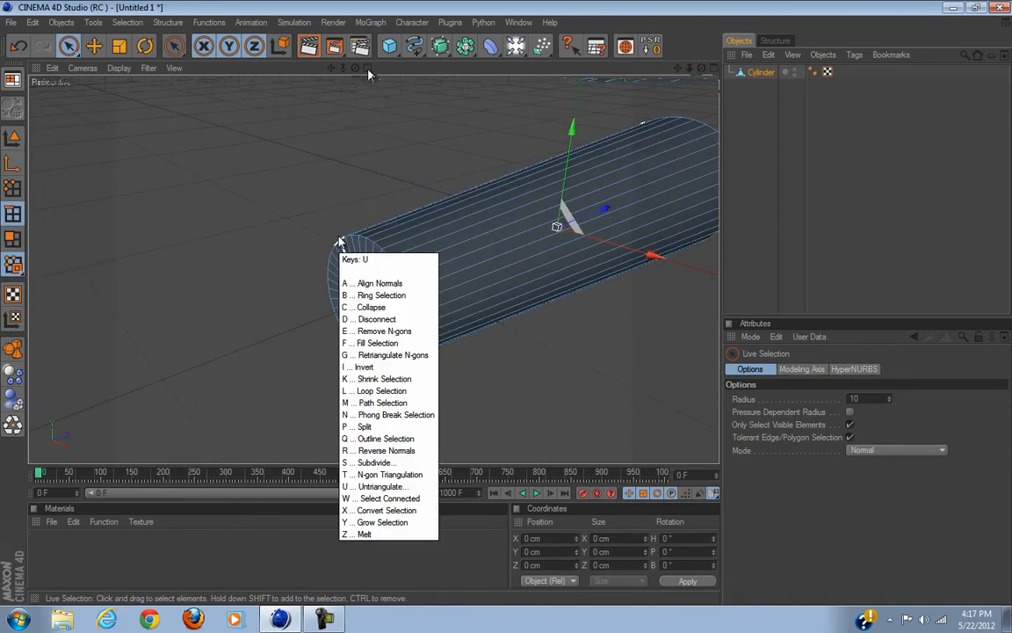
pyautogui.press('l')
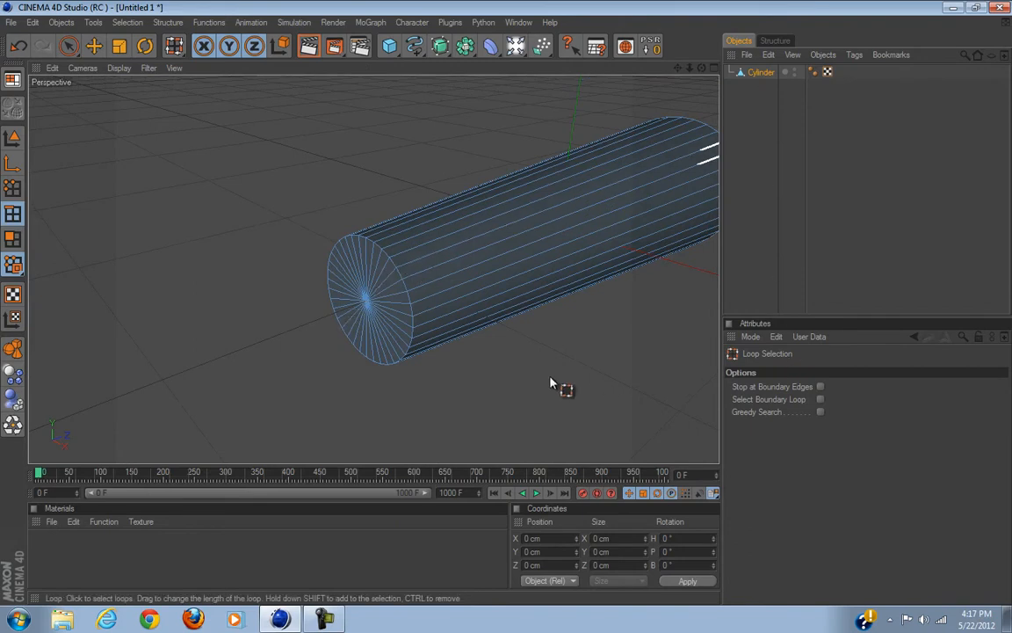
pyautogui.press('u')
pyautogui.press('l')
pyautogui.click(404, 297)
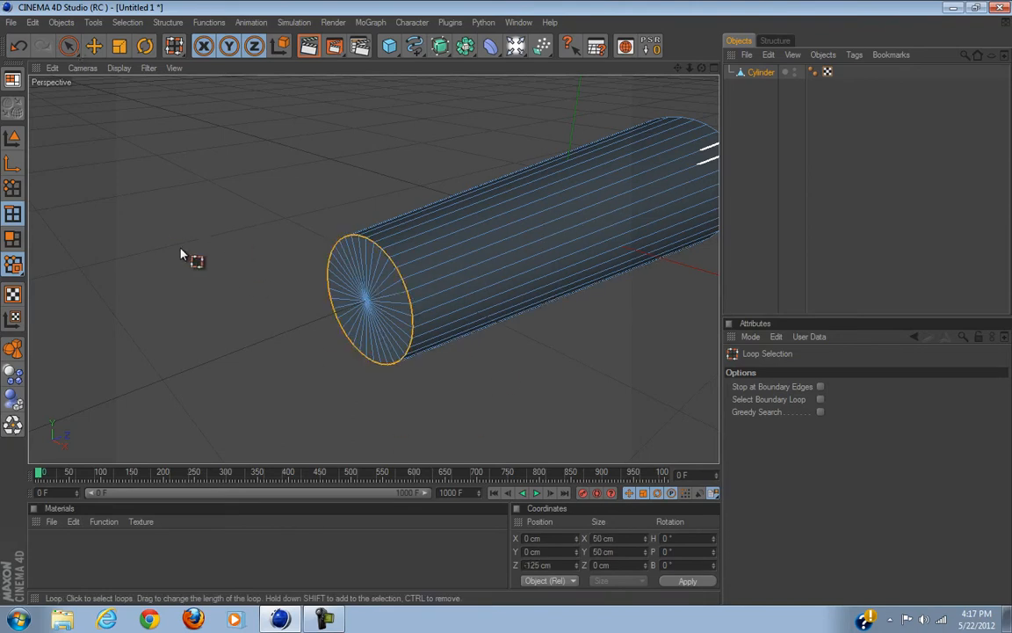
# Step: Bevel the selected edge ring of the small end cap with an inner offset of about 18.9 cm
pyautogui.scroll(3, 272, 361)
pyautogui.scroll(-2, 272, 360)
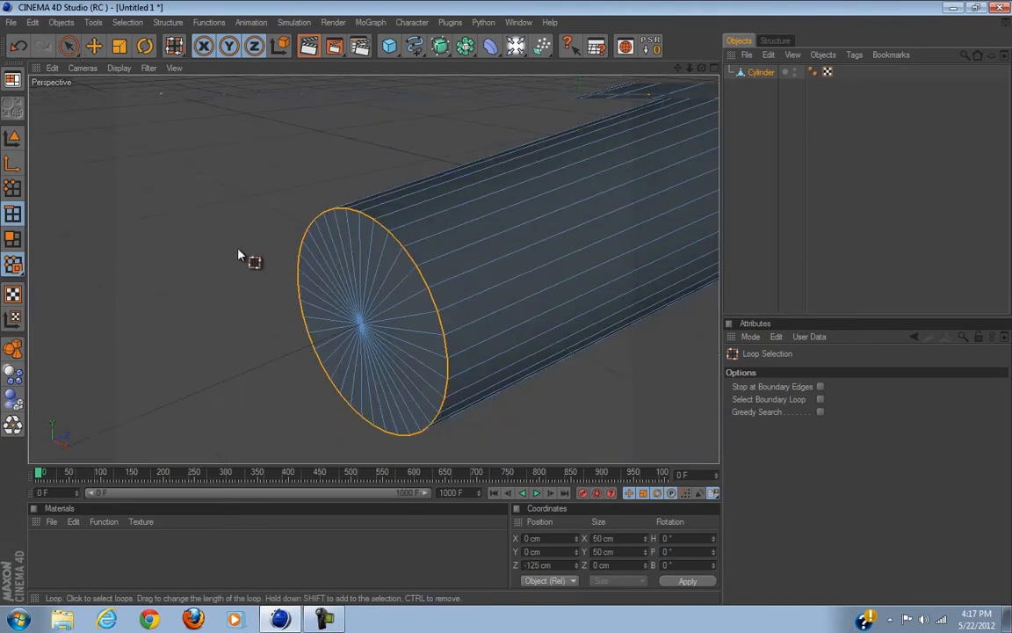
pyautogui.scroll(-1, 238, 249)
pyautogui.scroll(1, 238, 250)
pyautogui.rightClick(238, 250)
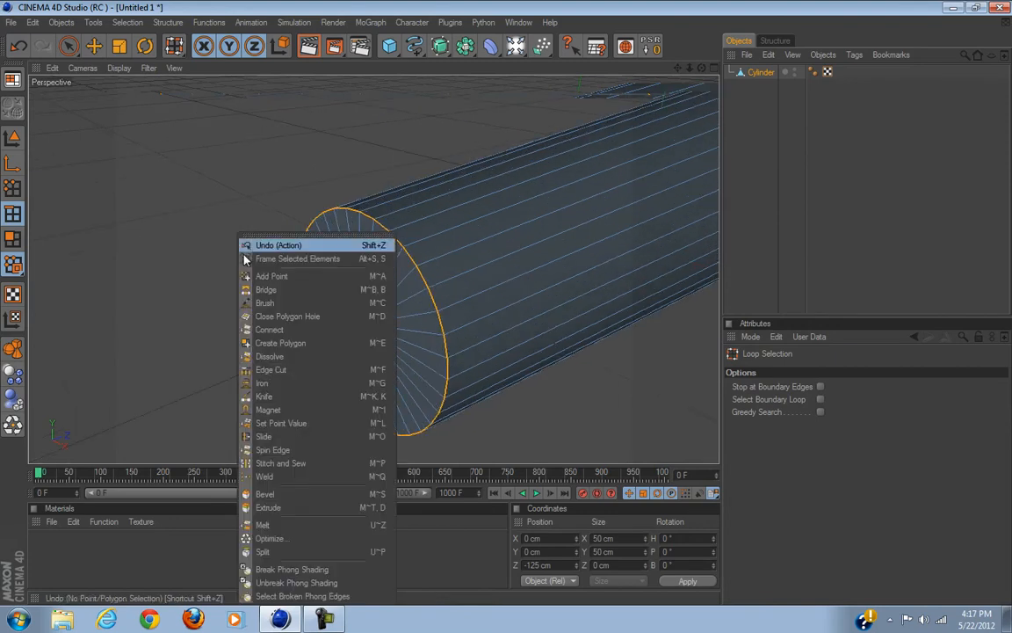
pyautogui.click(318, 494)
pyautogui.moveTo(247, 361); pyautogui.dragTo(508, 310)
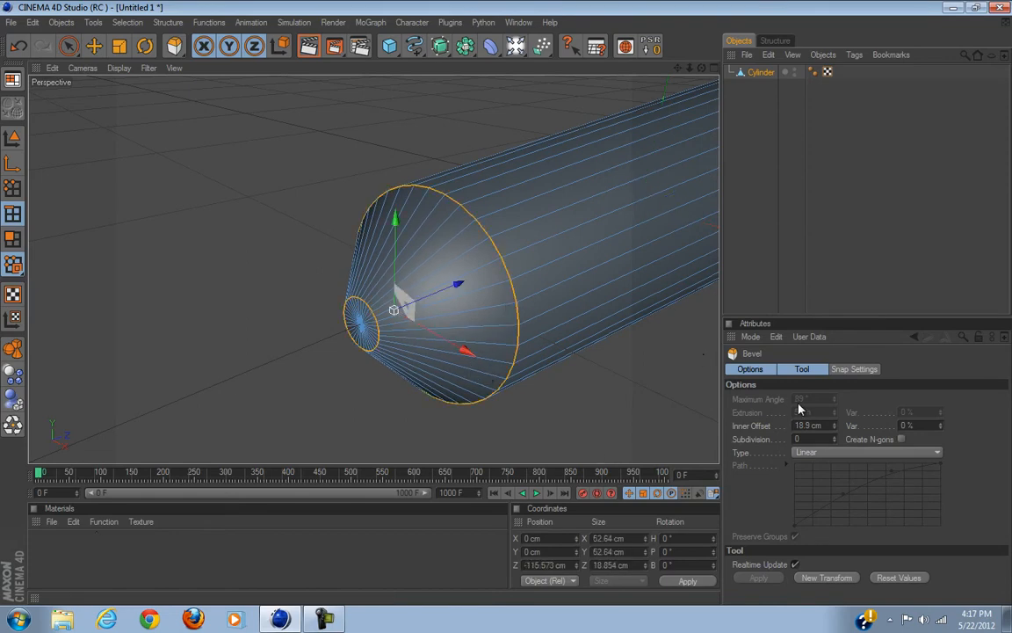
# Step: Change the bevel type to Convex and set its subdivision to 6
pyautogui.scroll(-4, 508, 330)
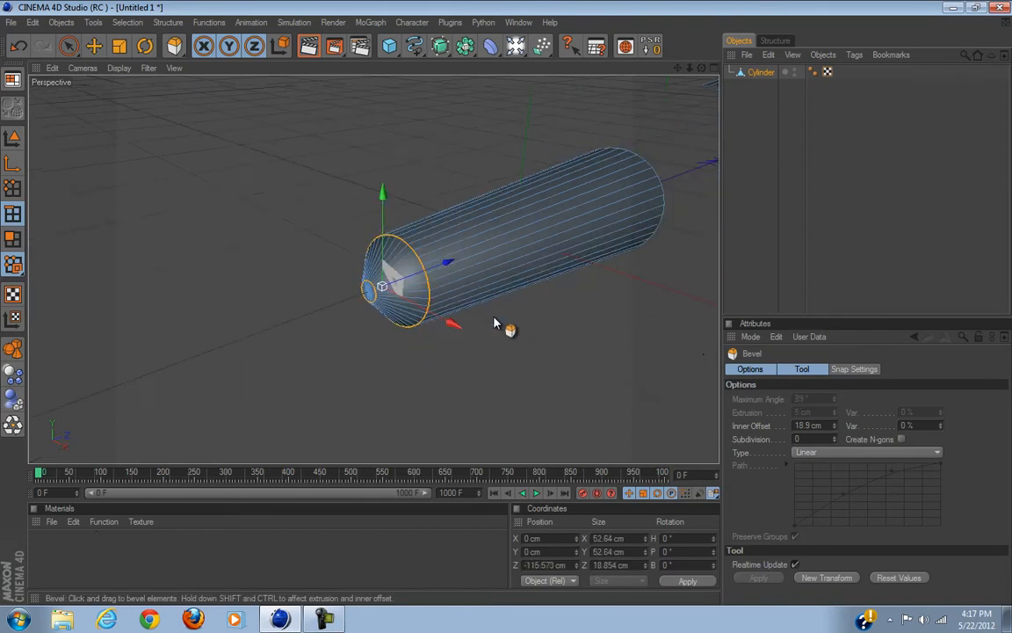
pyautogui.scroll(6, 510, 327)
pyautogui.keyDown('alt'); pyautogui.moveTo(516, 314); pyautogui.dragTo(514, 333); pyautogui.keyUp('alt')
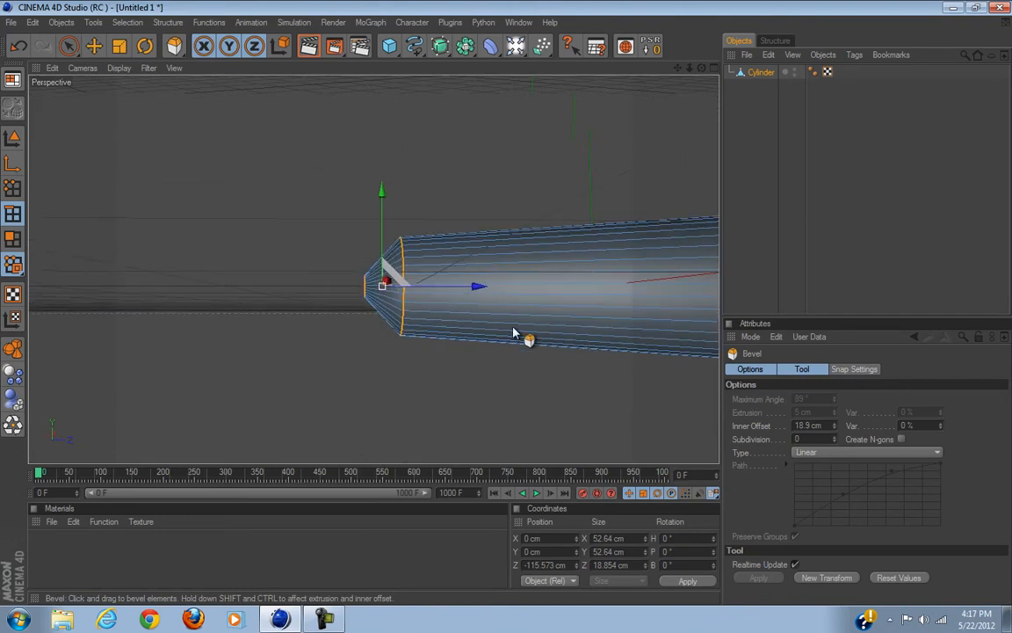
pyautogui.click(820, 452)
pyautogui.click(836, 482)
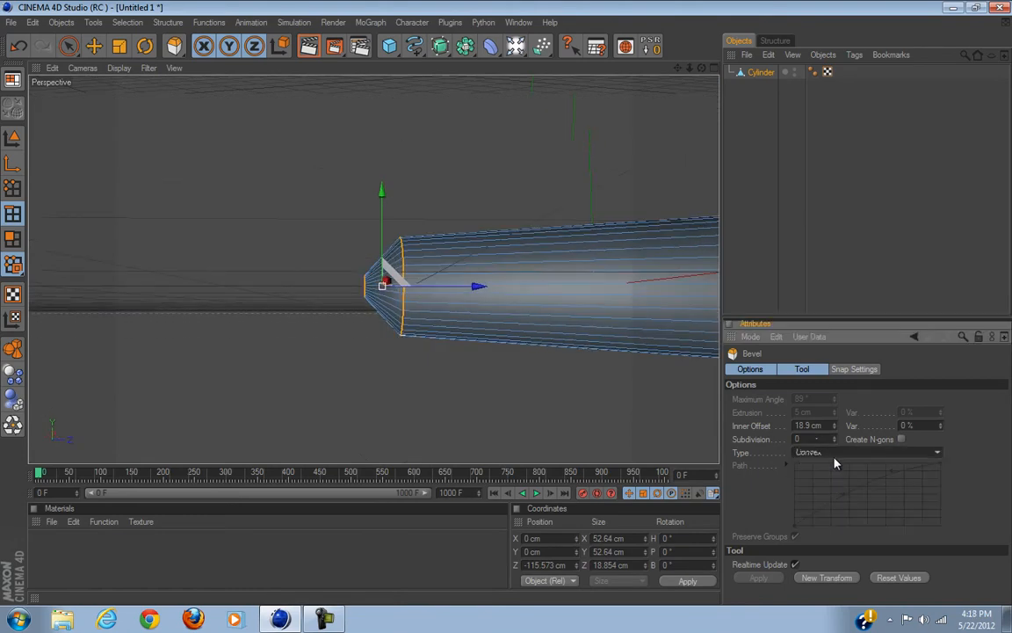
pyautogui.moveTo(834, 439); pyautogui.dragTo(835, 434)
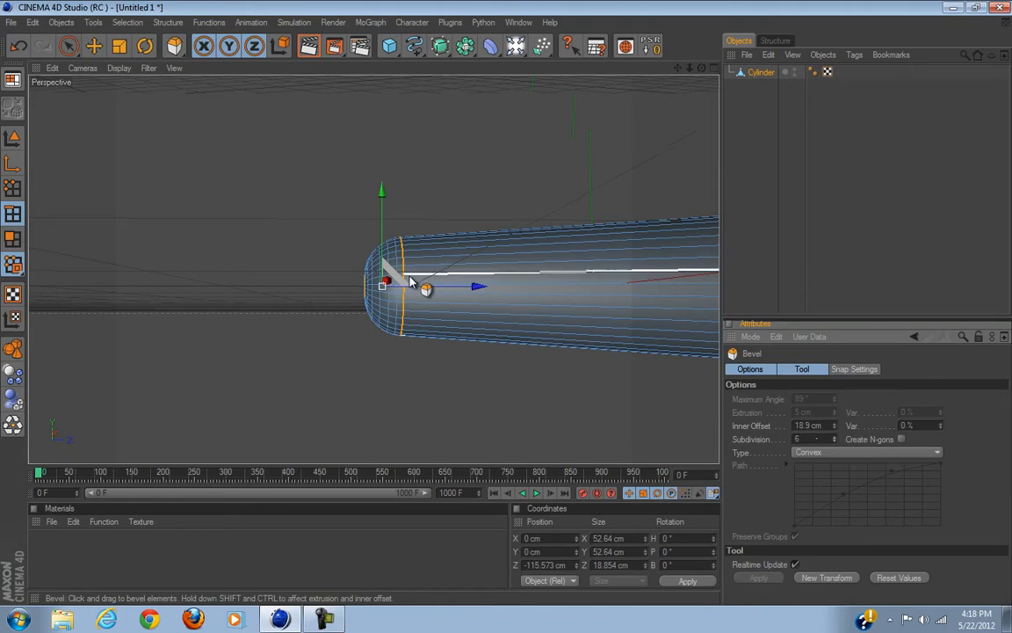
# Step: Reduce the bevel's subdivision to 5 and inspect the rounded end of the cylinder
pyautogui.keyDown('alt'); pyautogui.moveTo(414, 281); pyautogui.dragTo(409, 281); pyautogui.keyUp('alt')
pyautogui.keyDown('alt'); pyautogui.moveTo(471, 384); pyautogui.dragTo(319, 393); pyautogui.keyUp('alt')
pyautogui.moveTo(809, 439); pyautogui.dragTo(505, 447)
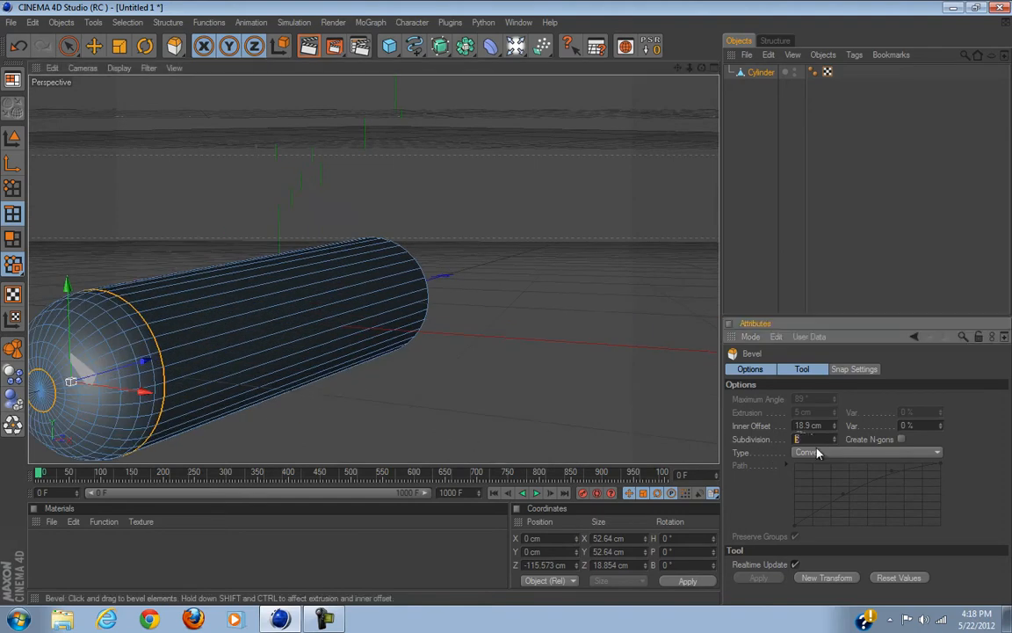
pyautogui.click(905, 426)
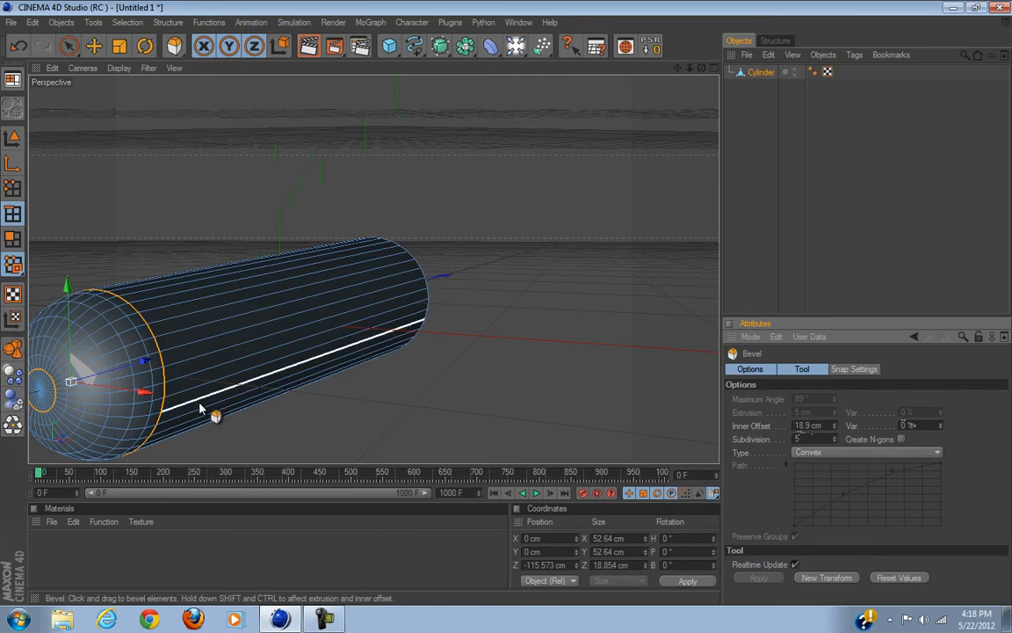
pyautogui.keyDown('alt'); pyautogui.moveTo(518, 312); pyautogui.dragTo(238, 380); pyautogui.keyUp('alt')
pyautogui.scroll(3, 233, 379)
pyautogui.scroll(-2, 232, 379)
pyautogui.keyDown('alt'); pyautogui.moveTo(426, 327); pyautogui.dragTo(545, 313); pyautogui.keyUp('alt')
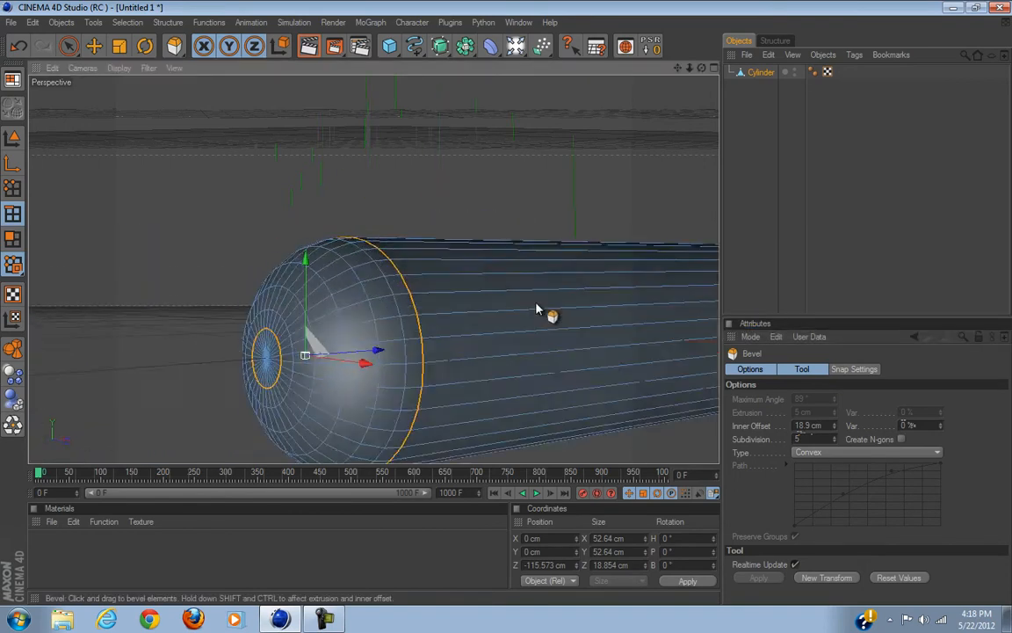
pyautogui.scroll(3, 515, 313)
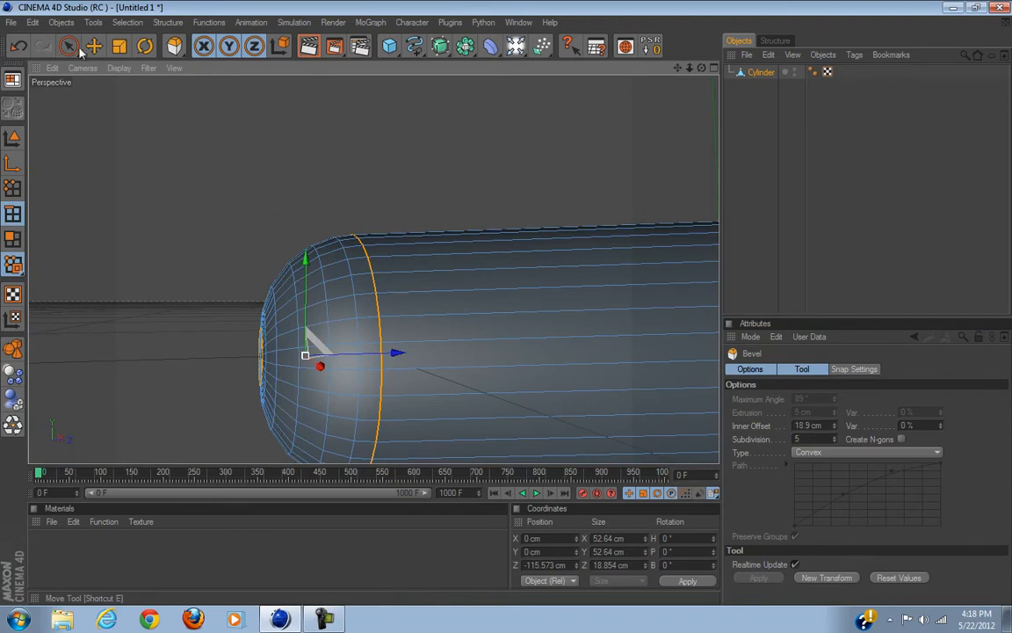
# Step: Live-select the flat polygons at the tip of the rounded end and apply Extrude Inner with an offset of about 2.17 cm
pyautogui.click(69, 46)
pyautogui.click(11, 243)
pyautogui.keyDown('alt'); pyautogui.moveTo(504, 303); pyautogui.dragTo(506, 303); pyautogui.keyUp('alt')
pyautogui.click(475, 301)
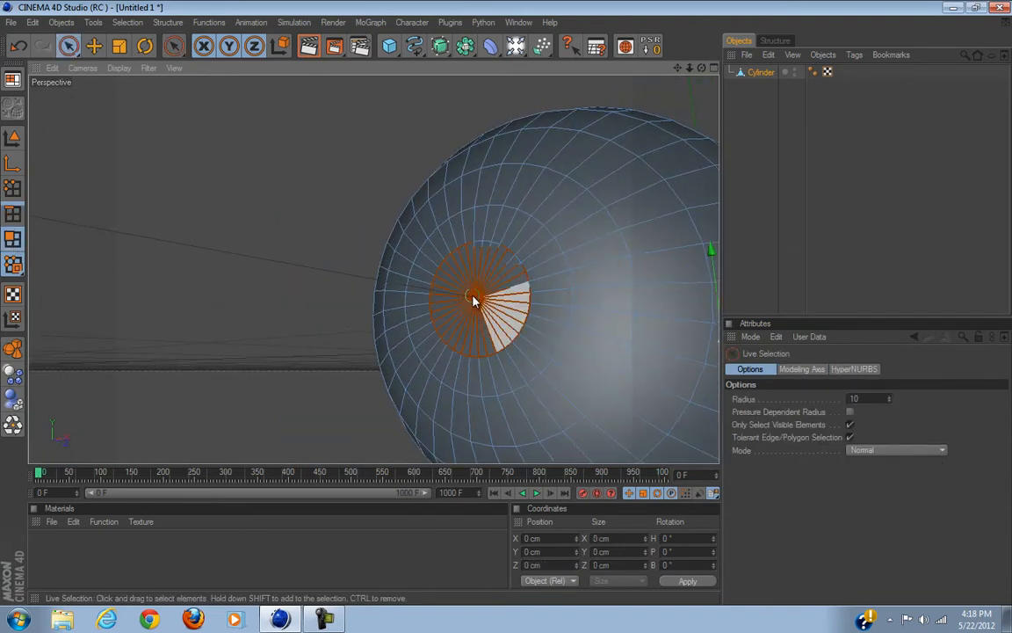
pyautogui.rightClick(475, 301)
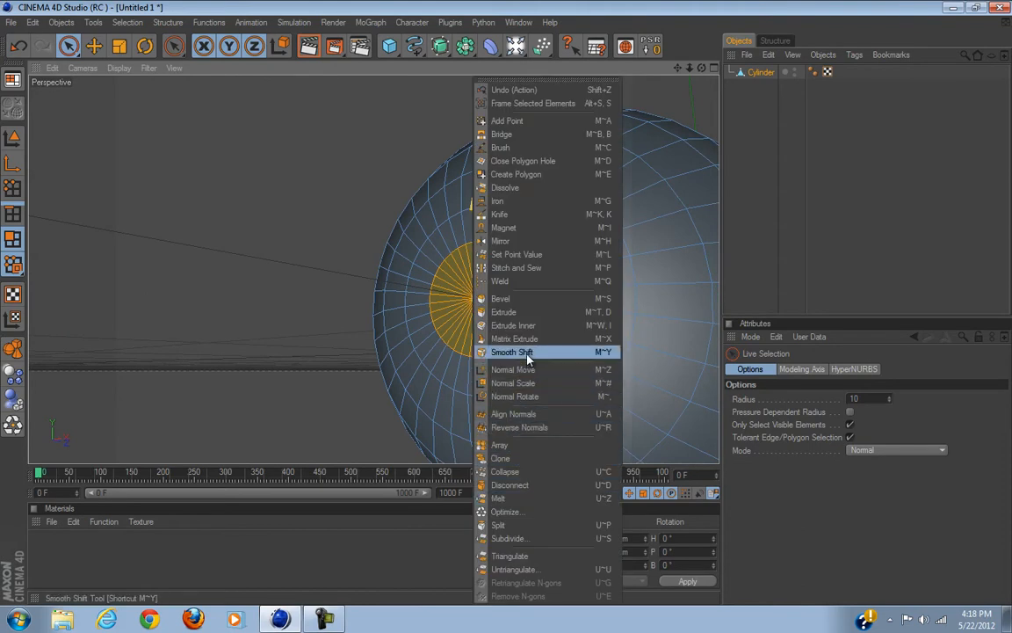
pyautogui.click(503, 325)
pyautogui.moveTo(508, 309); pyautogui.dragTo(508, 309)
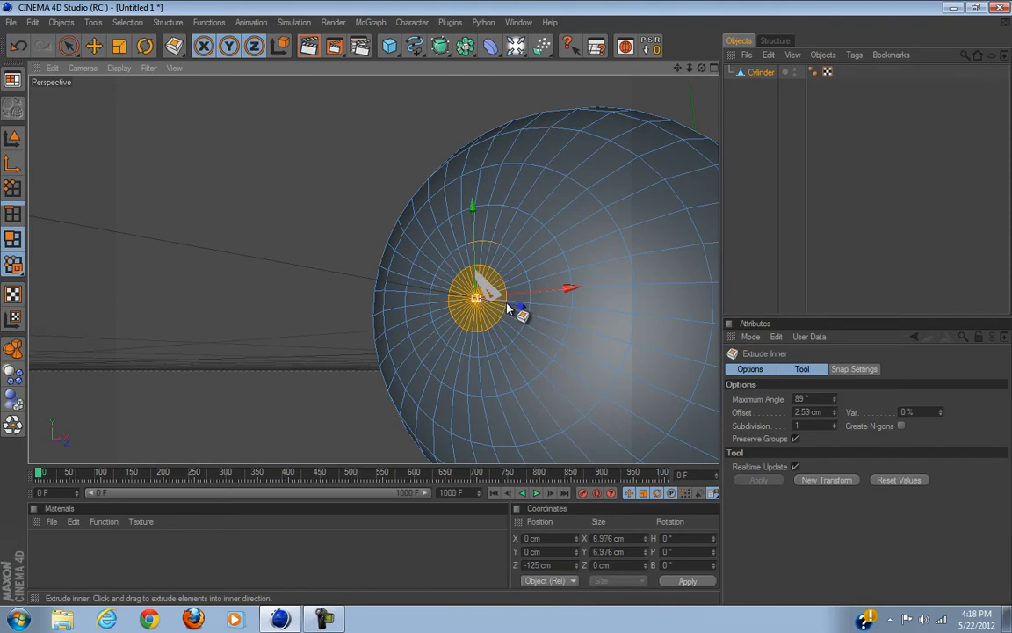
pyautogui.scroll(-5, 449, 315)
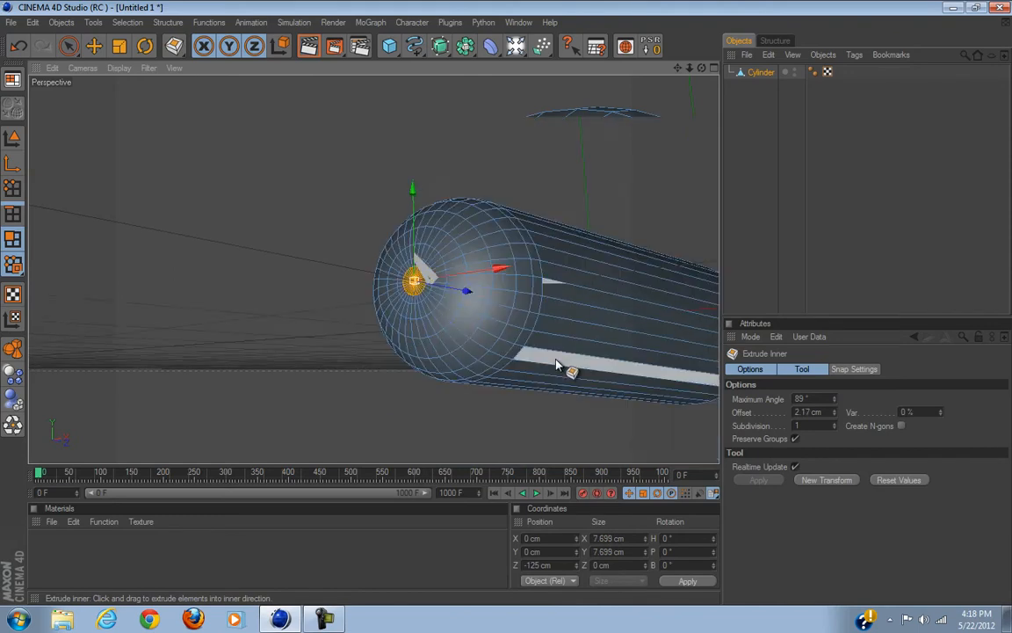
pyautogui.keyDown('alt'); pyautogui.moveTo(459, 375); pyautogui.dragTo(518, 372); pyautogui.keyUp('alt')
pyautogui.scroll(5, 505, 308)
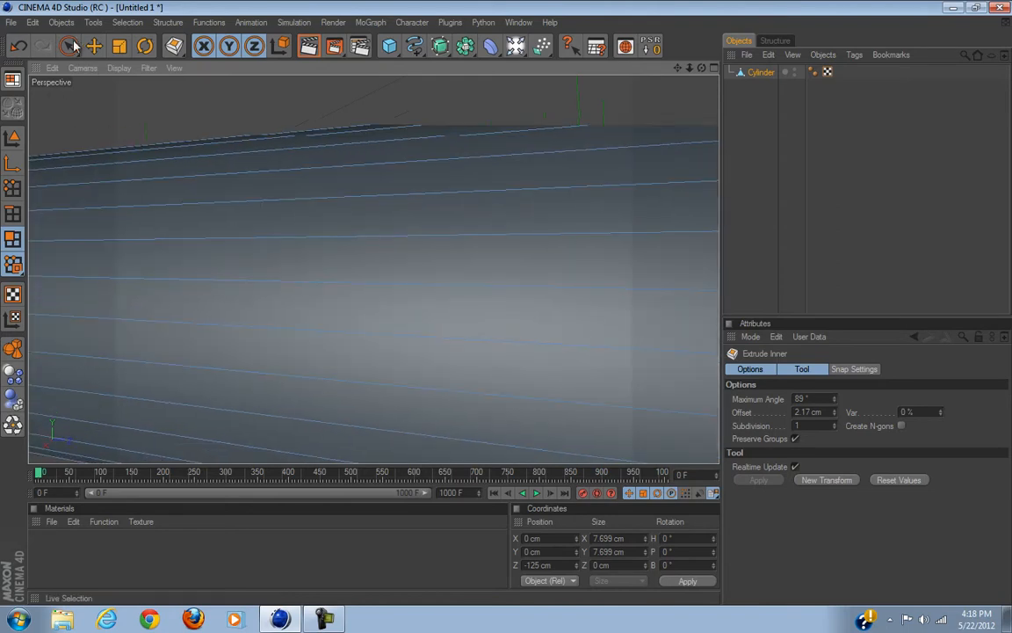
# Step: Live-select the polygons of the large end cap and apply Extrude Inner with an offset of about 9 cm
pyautogui.click(97, 58)
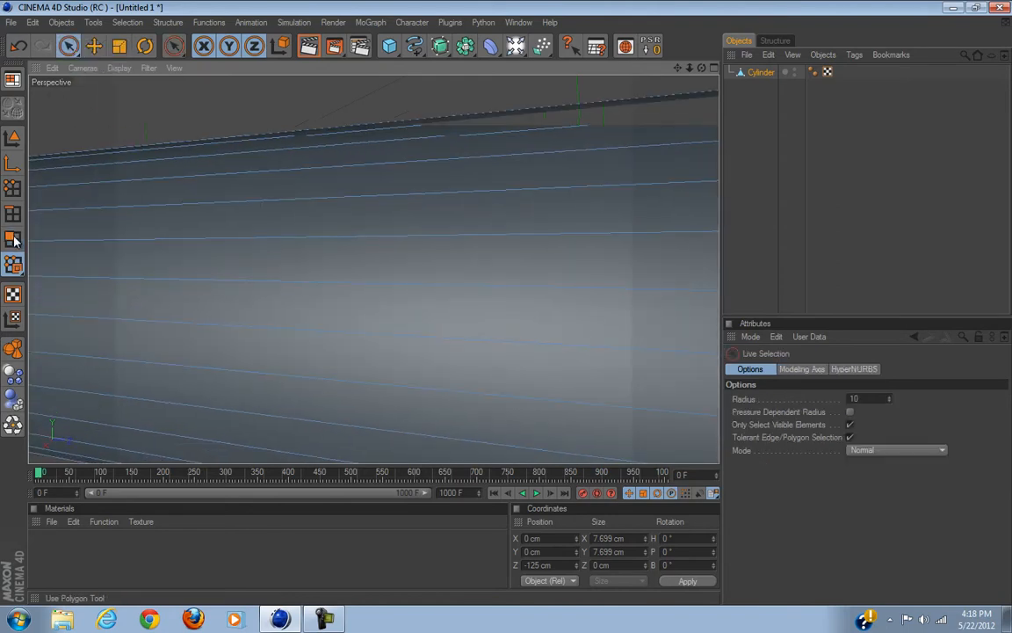
pyautogui.scroll(-8, 447, 328)
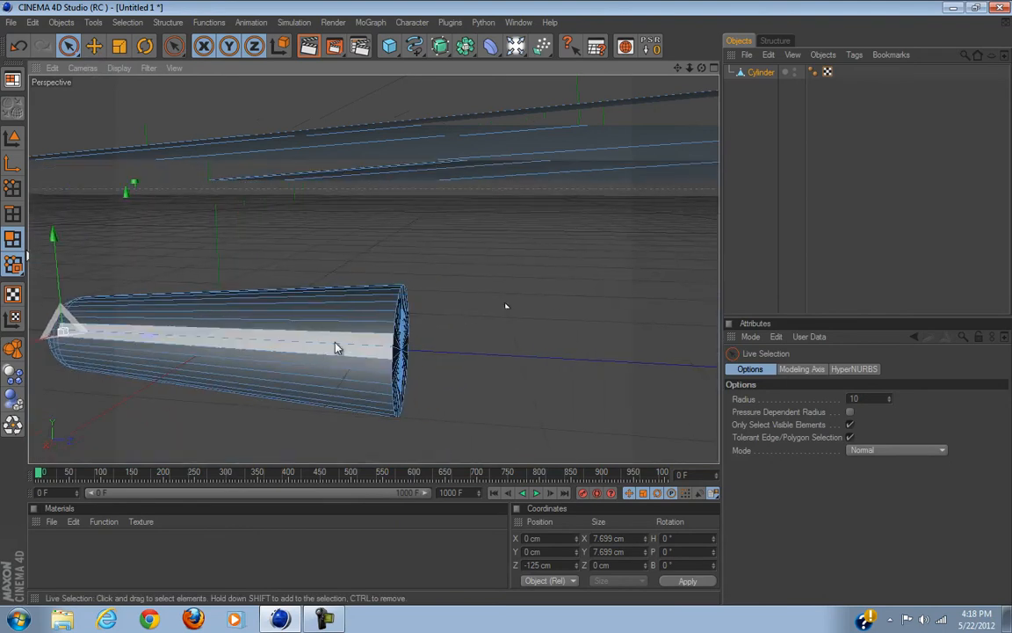
pyautogui.moveTo(310, 345)
pyautogui.keyDown('alt'); pyautogui.mouseDown()
pyautogui.moveTo(518, 308)
pyautogui.moveTo(502, 309)
pyautogui.moveTo(506, 301)
pyautogui.moveTo(519, 309)
pyautogui.moveTo(303, 346)
pyautogui.moveTo(316, 380)
pyautogui.moveTo(345, 353)
pyautogui.mouseUp(); pyautogui.keyUp('alt')
pyautogui.moveTo(440, 403)
pyautogui.keyDown('alt'); pyautogui.mouseDown()
pyautogui.moveTo(344, 357)
pyautogui.moveTo(505, 308)
pyautogui.mouseUp(); pyautogui.keyUp('alt')
pyautogui.scroll(-4, 426, 382)
pyautogui.keyDown('alt'); pyautogui.moveTo(278, 355); pyautogui.dragTo(354, 250); pyautogui.keyUp('alt')
pyautogui.rightClick(354, 250)
pyautogui.click(412, 326)
pyautogui.moveTo(479, 339); pyautogui.dragTo(507, 311)
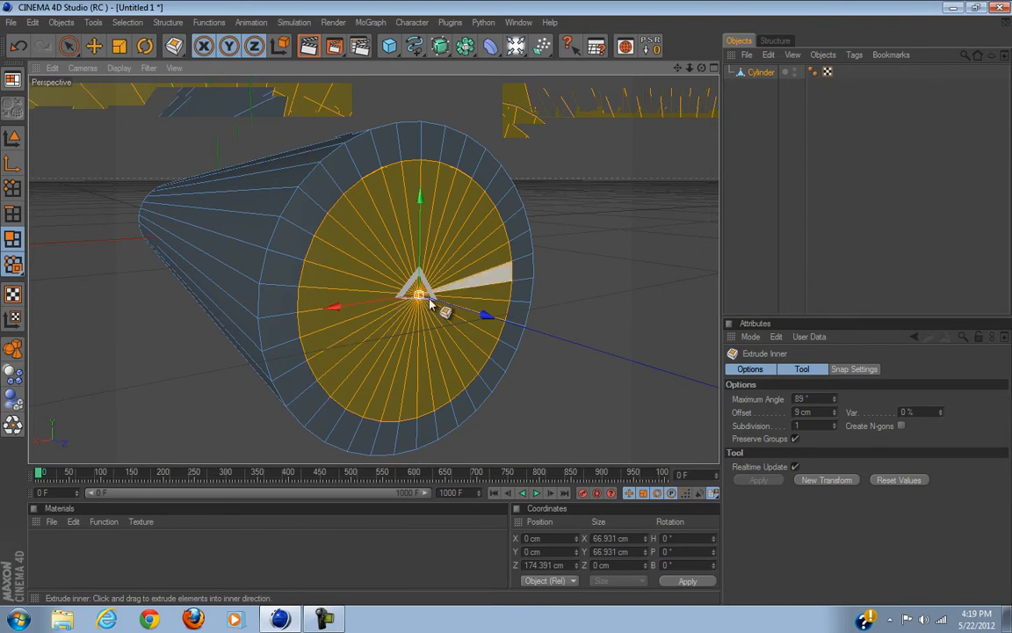
# Step: Extrude the selected cap polygons inward with an offset of about -11.7 cm to recess the large end
pyautogui.rightClick(420, 353)
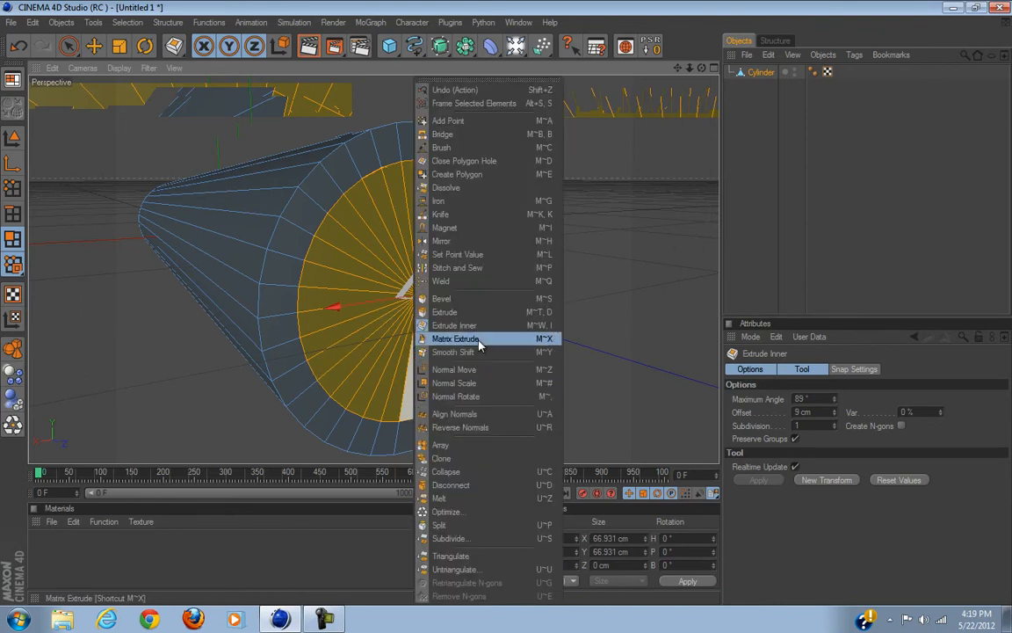
pyautogui.click(445, 312)
pyautogui.moveTo(529, 380); pyautogui.dragTo(507, 309)
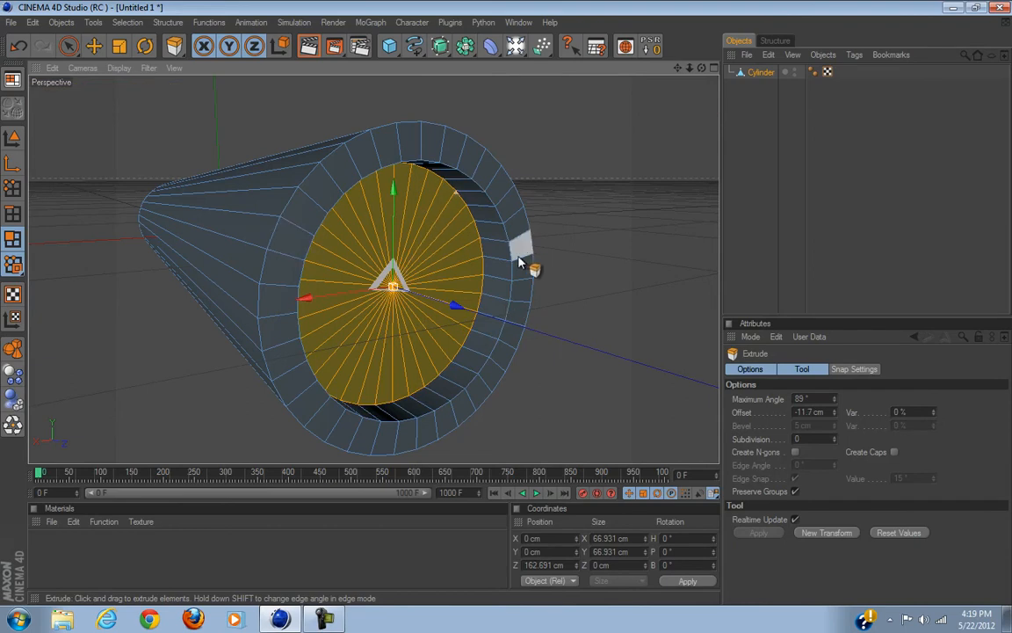
pyautogui.keyDown('alt'); pyautogui.moveTo(502, 304); pyautogui.dragTo(57, 179); pyautogui.keyUp('alt')
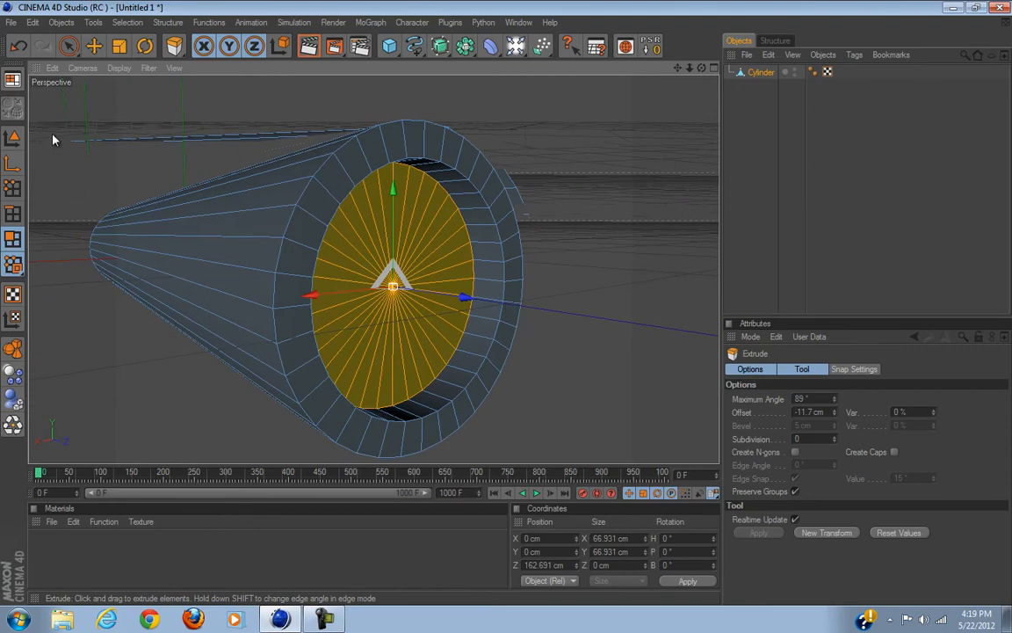
# Step: Loop-select the outer and inner edge rings of the rim at the large end
pyautogui.click(68, 46)
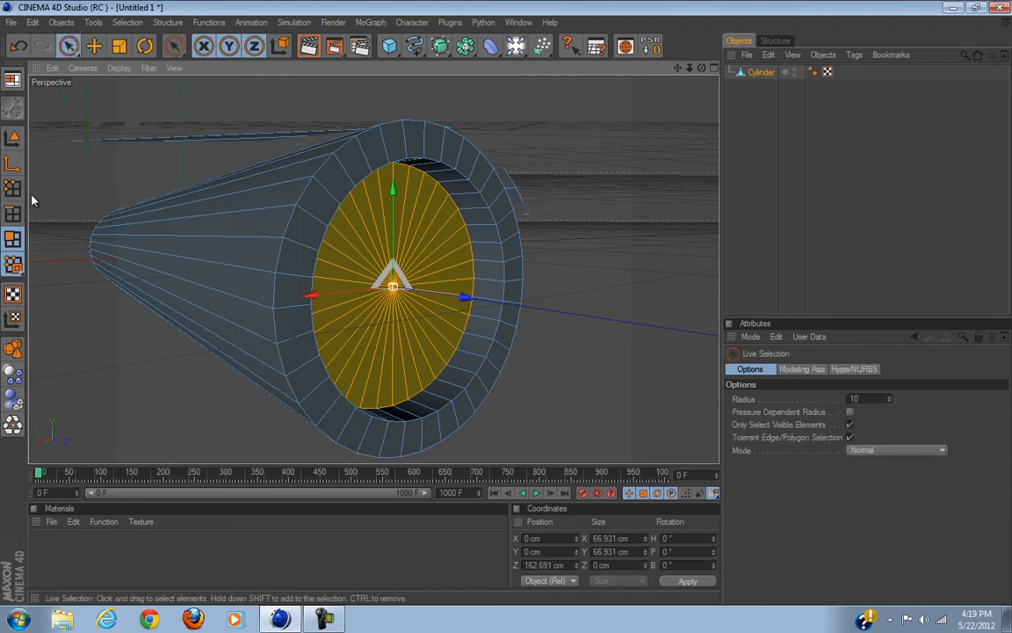
pyautogui.click(12, 212)
pyautogui.press('u')
pyautogui.press('l')
pyautogui.click(275, 306)
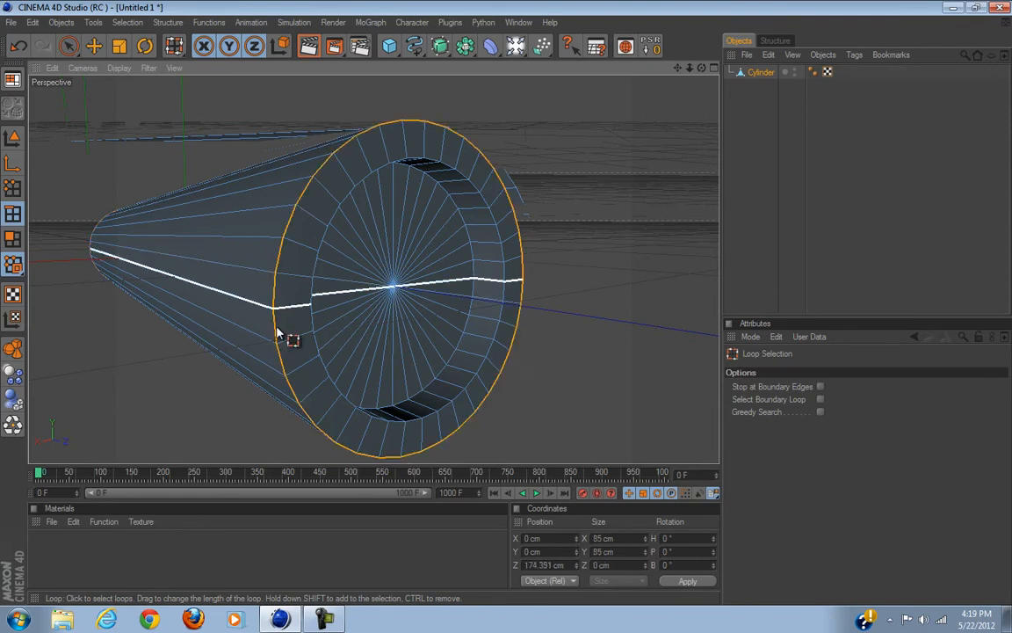
pyautogui.keyDown('shift'); pyautogui.click(319, 354); pyautogui.keyUp('shift')
# Step: Bevel the two selected rim loops with an inner offset of about 3.6 cm
pyautogui.rightClick(178, 369)
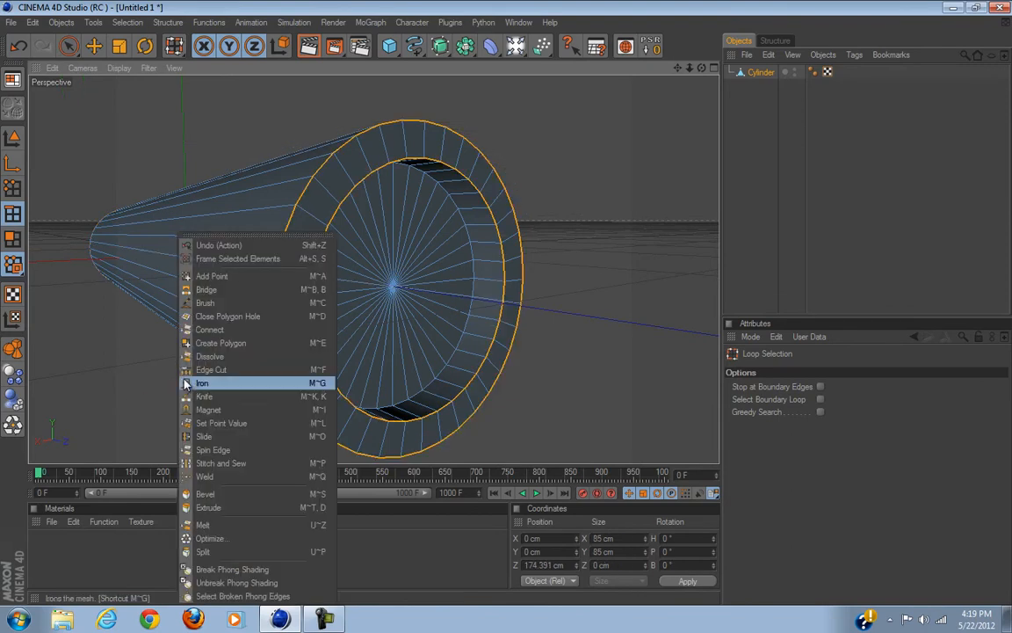
pyautogui.click(211, 494)
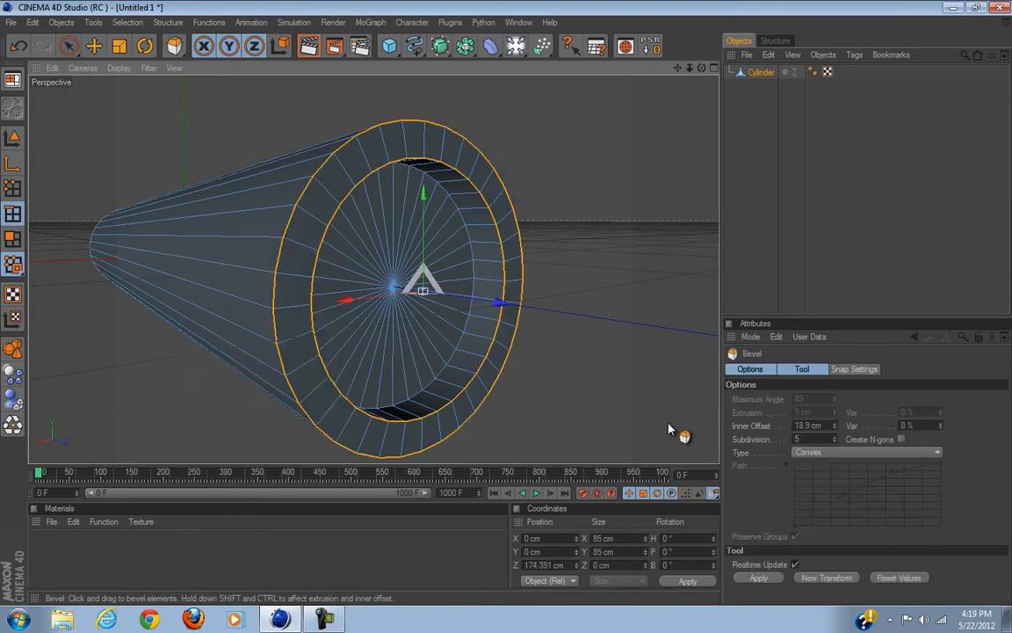
pyautogui.moveTo(595, 397); pyautogui.dragTo(508, 308)
pyautogui.scroll(-3, 435, 368)
pyautogui.scroll(3, 436, 368)
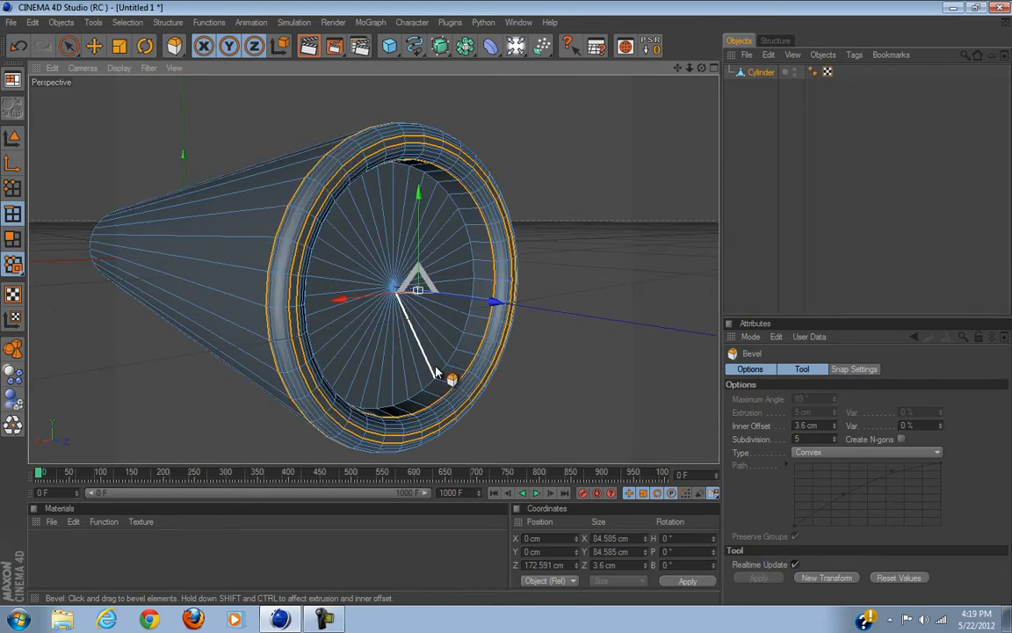
pyautogui.keyDown('alt'); pyautogui.moveTo(433, 373); pyautogui.dragTo(518, 312); pyautogui.keyUp('alt')
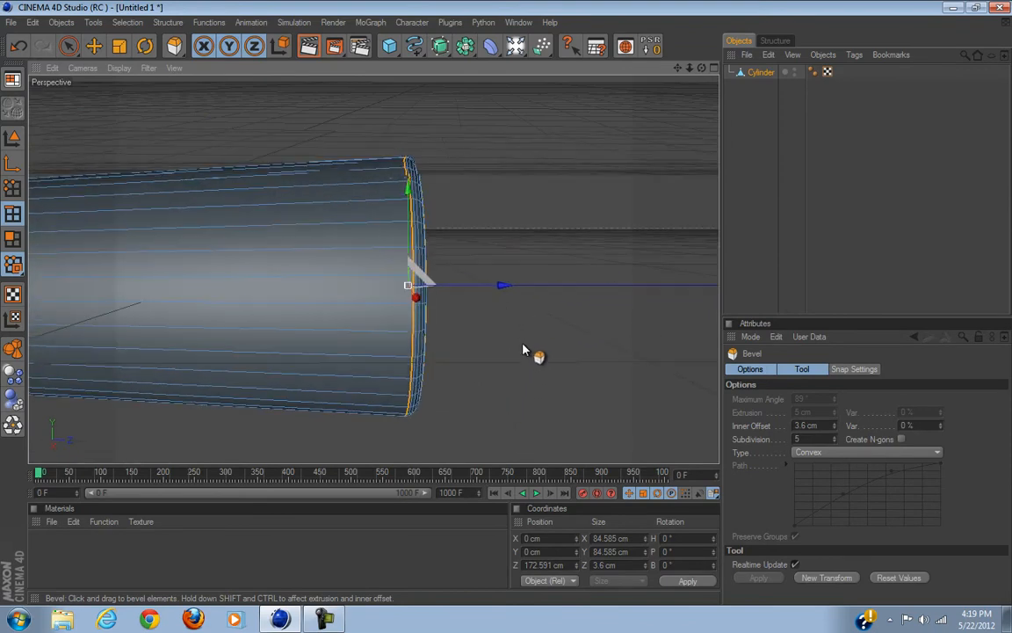
# Step: Cut a new edge loop around the body a short distance behind the large end with the Knife in Loop mode
pyautogui.click(69, 47)
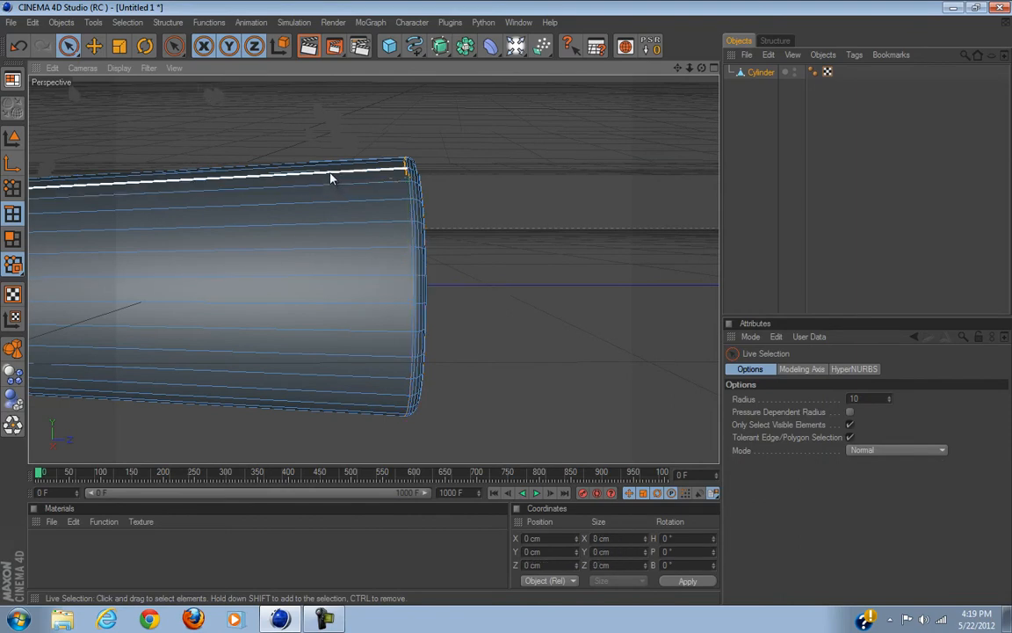
pyautogui.press('k')
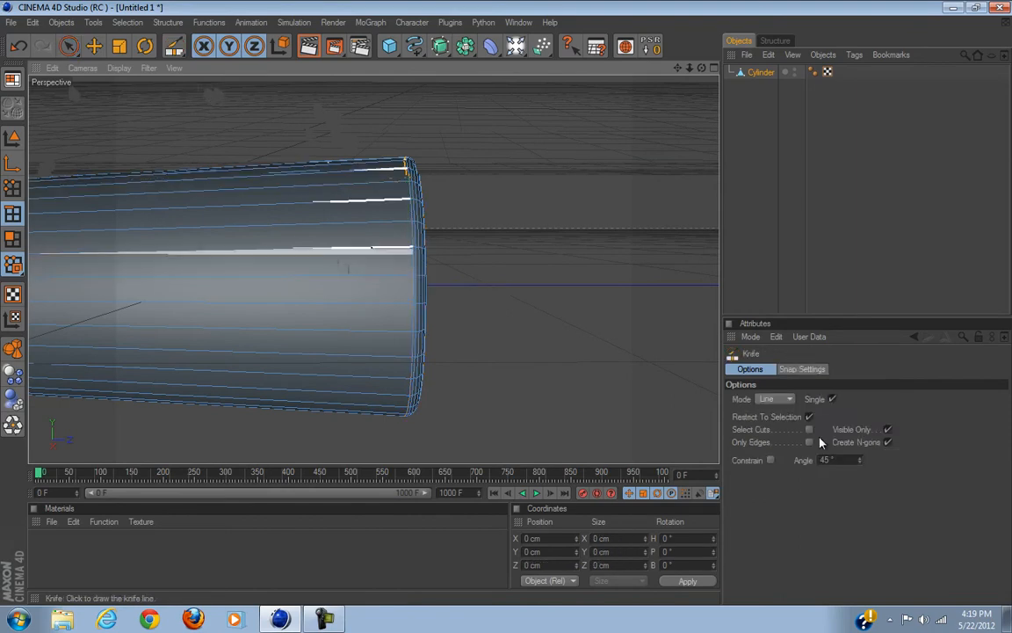
pyautogui.click(774, 399)
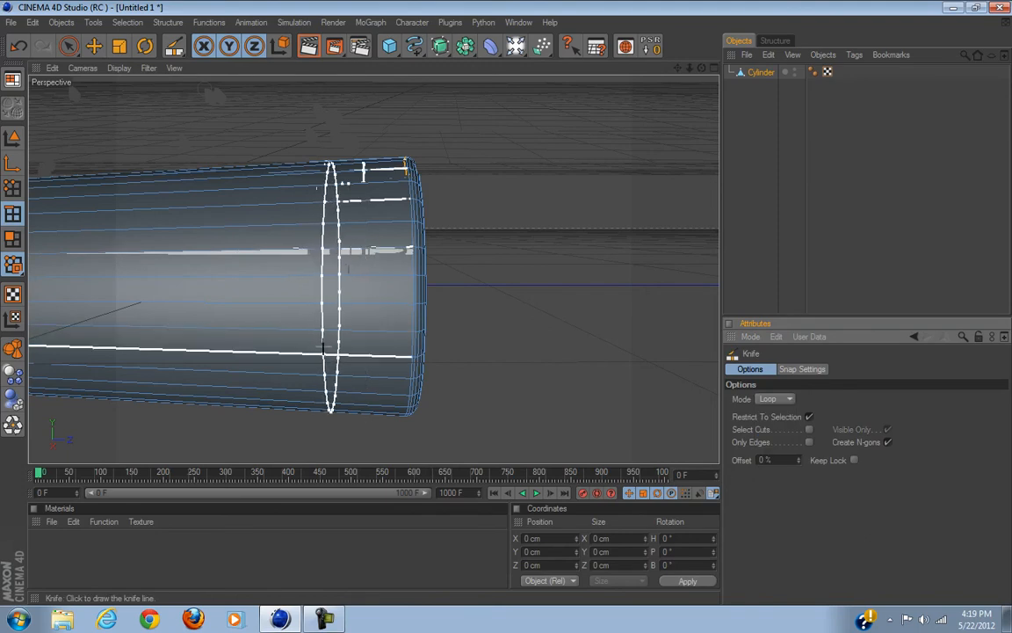
pyautogui.click(322, 348)
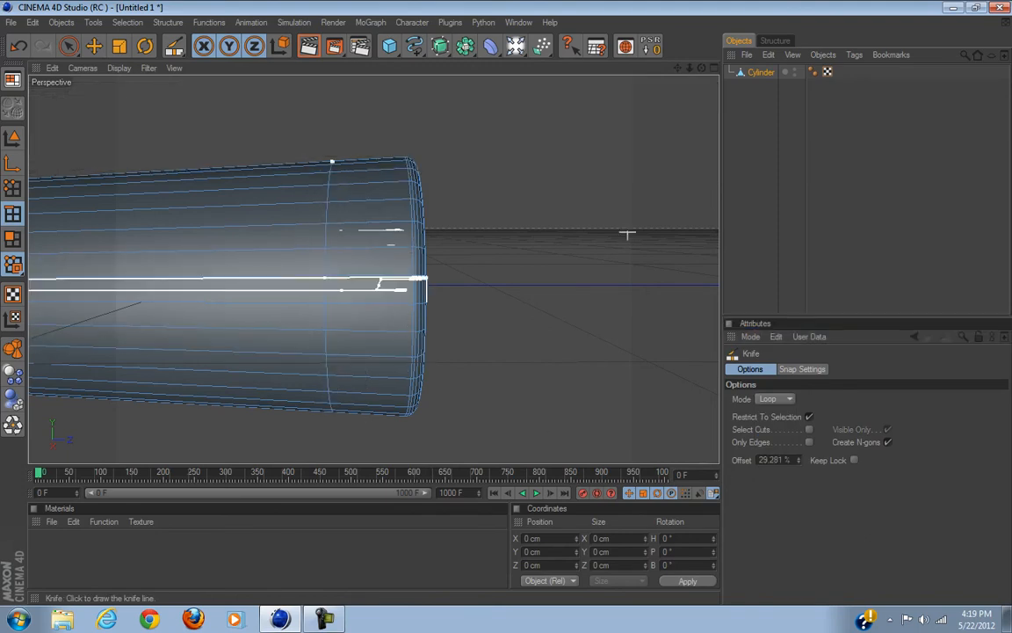
# Step: Loop-select the newly cut edge ring and scale it up to a diameter of about 97.6 cm
pyautogui.click(12, 213)
pyautogui.press('u')
pyautogui.press('l')
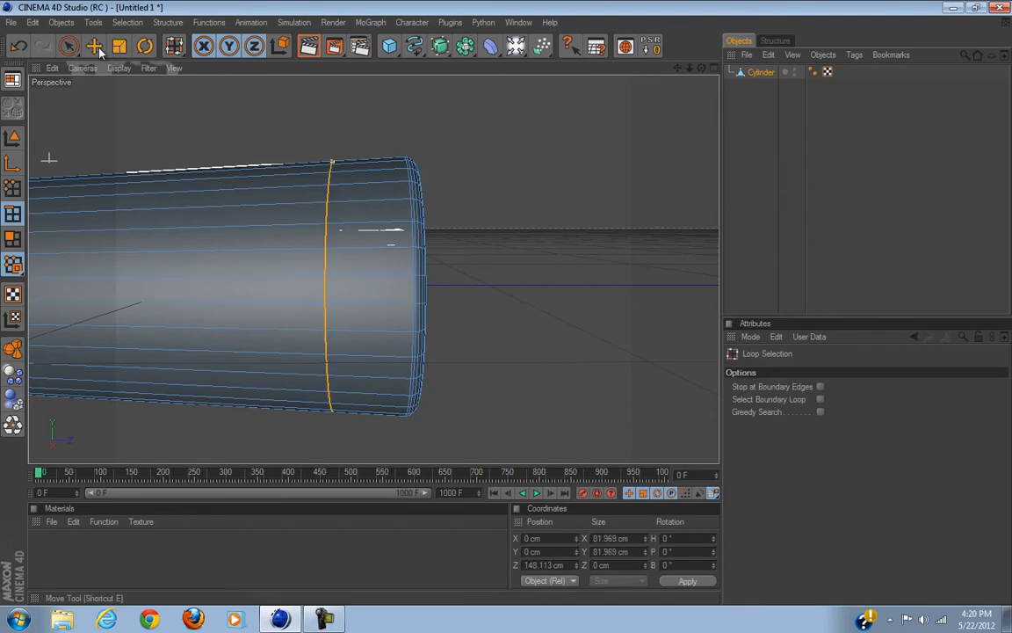
pyautogui.press('t')
pyautogui.moveTo(508, 309); pyautogui.dragTo(507, 308)
pyautogui.scroll(-5, 481, 319)
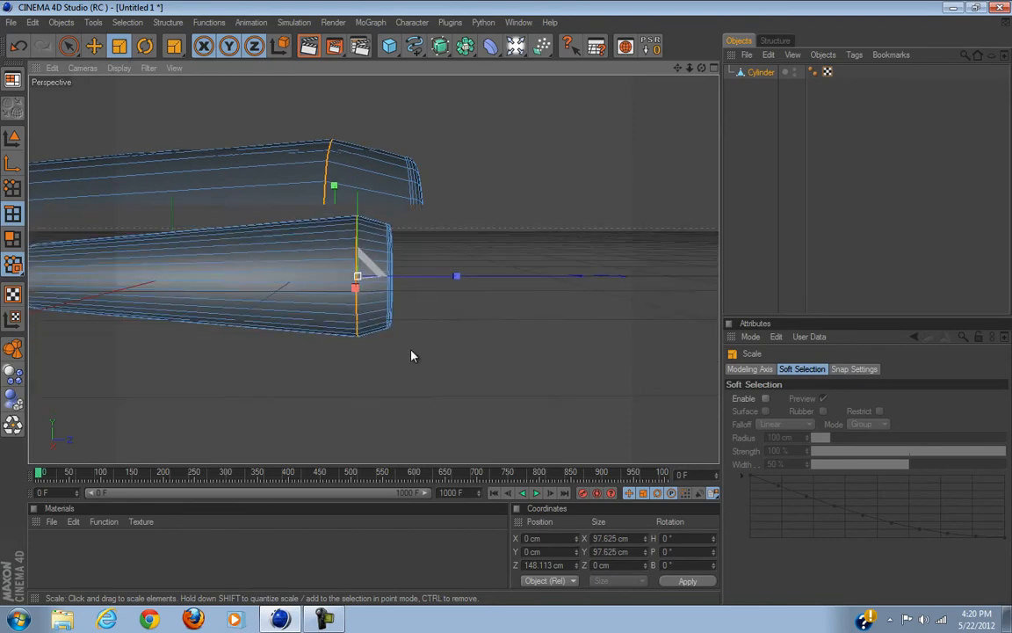
pyautogui.scroll(3, 428, 340)
# Step: Bevel the enlarged edge ring with subdivision 2, redoing it with a wider inner offset of about 17.1 cm
pyautogui.rightClick(466, 348)
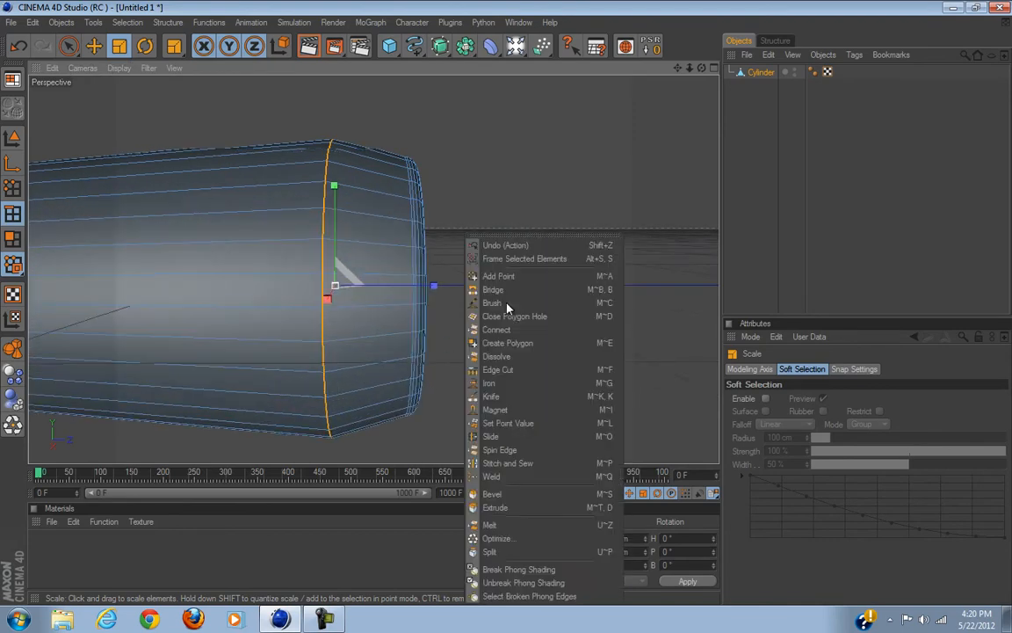
pyautogui.click(527, 494)
pyautogui.moveTo(482, 436); pyautogui.dragTo(515, 312)
pyautogui.click(819, 437)
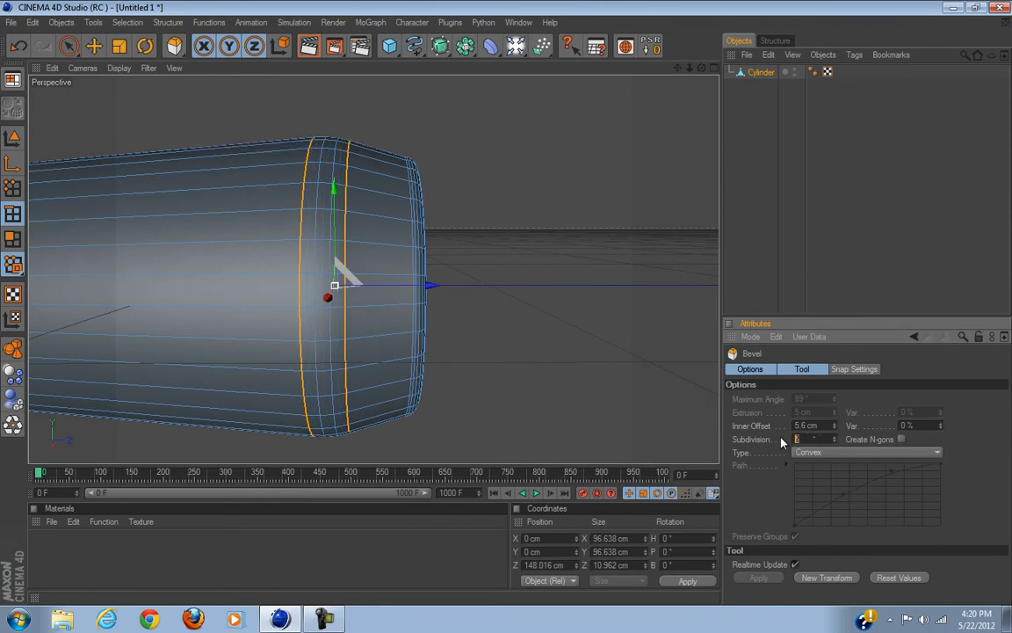
pyautogui.hotkey('ctrl', 'z')
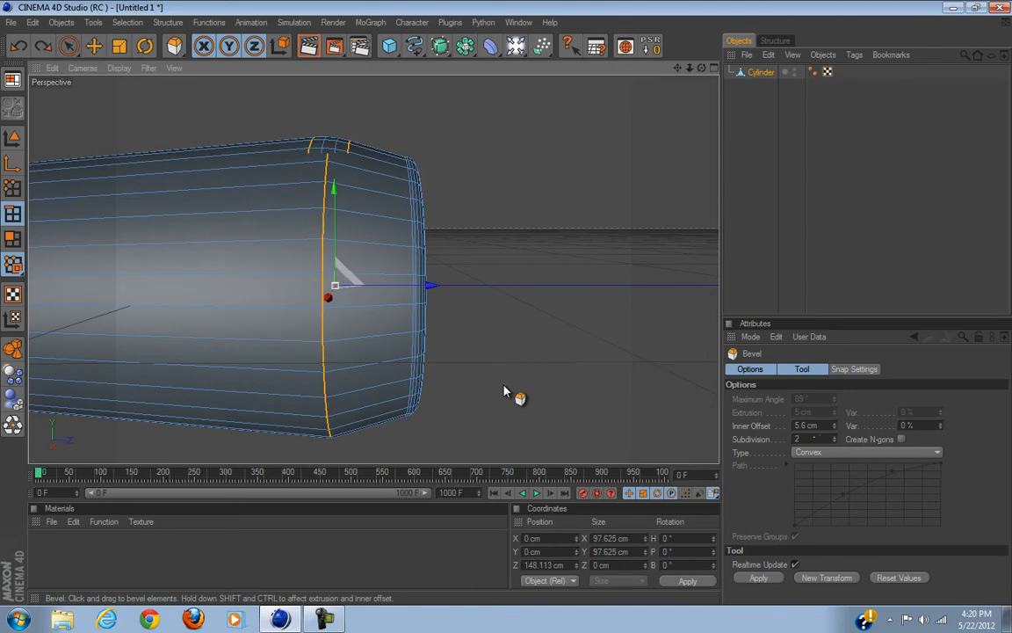
pyautogui.moveTo(488, 395); pyautogui.dragTo(507, 309)
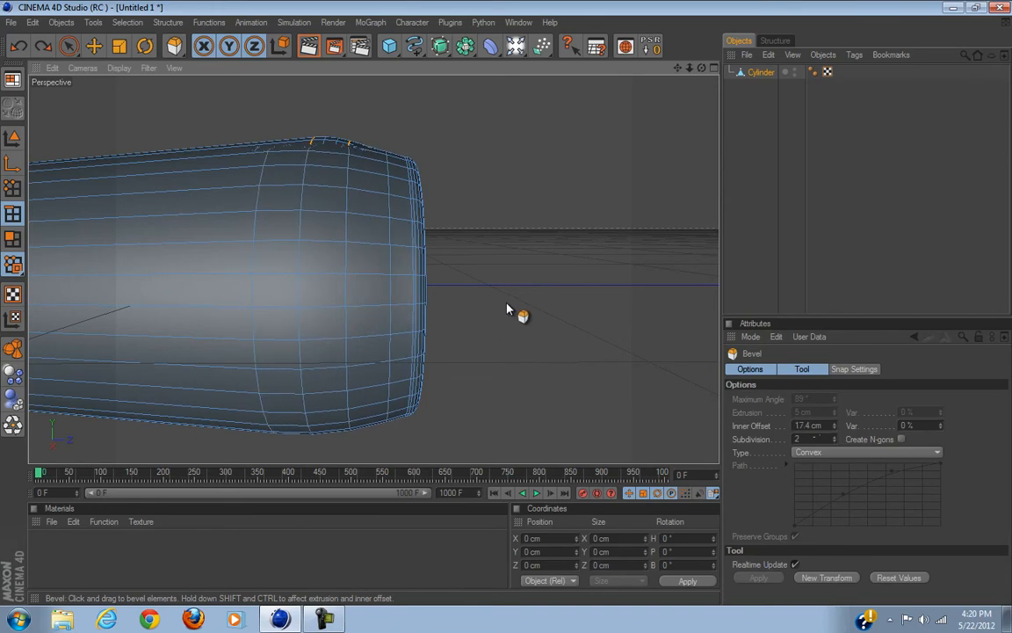
pyautogui.scroll(-5, 280, 373)
pyautogui.keyDown('alt'); pyautogui.moveTo(280, 373); pyautogui.dragTo(511, 310); pyautogui.keyUp('alt')
pyautogui.scroll(3, 284, 389)
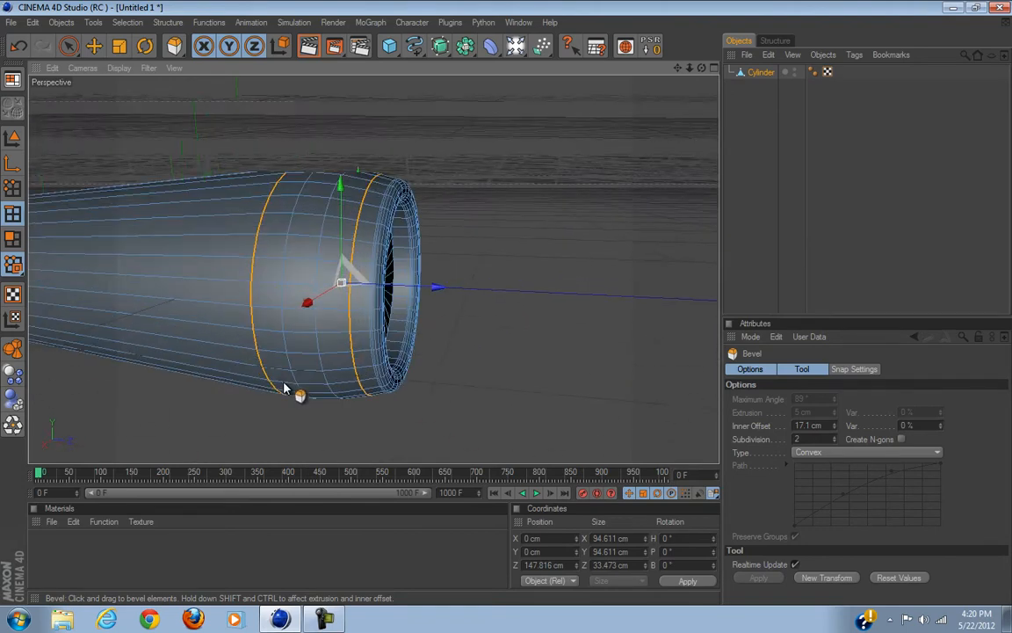
# Step: Clear the edge selection, add a HyperNURBS object and make the Cylinder its child
pyautogui.click(67, 55)
pyautogui.click(386, 118)
pyautogui.keyDown('alt'); pyautogui.moveTo(386, 118); pyautogui.dragTo(507, 308); pyautogui.keyUp('alt')
pyautogui.scroll(-3, 310, 141)
pyautogui.keyDown('alt'); pyautogui.moveTo(407, 218); pyautogui.dragTo(507, 308); pyautogui.keyUp('alt')
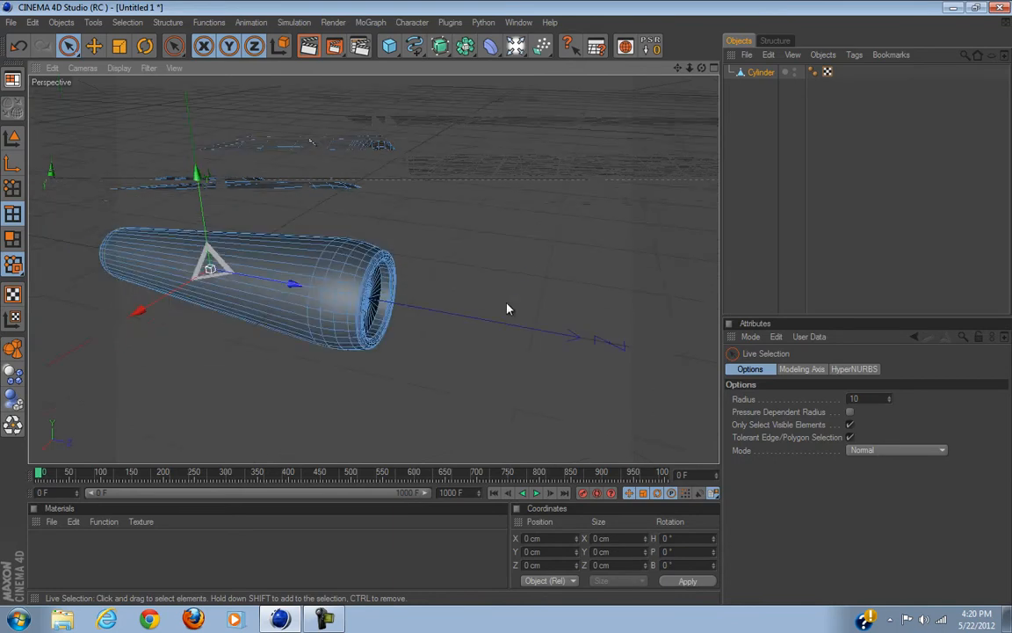
pyautogui.keyDown('alt'); pyautogui.click(440, 47); pyautogui.keyUp('alt')
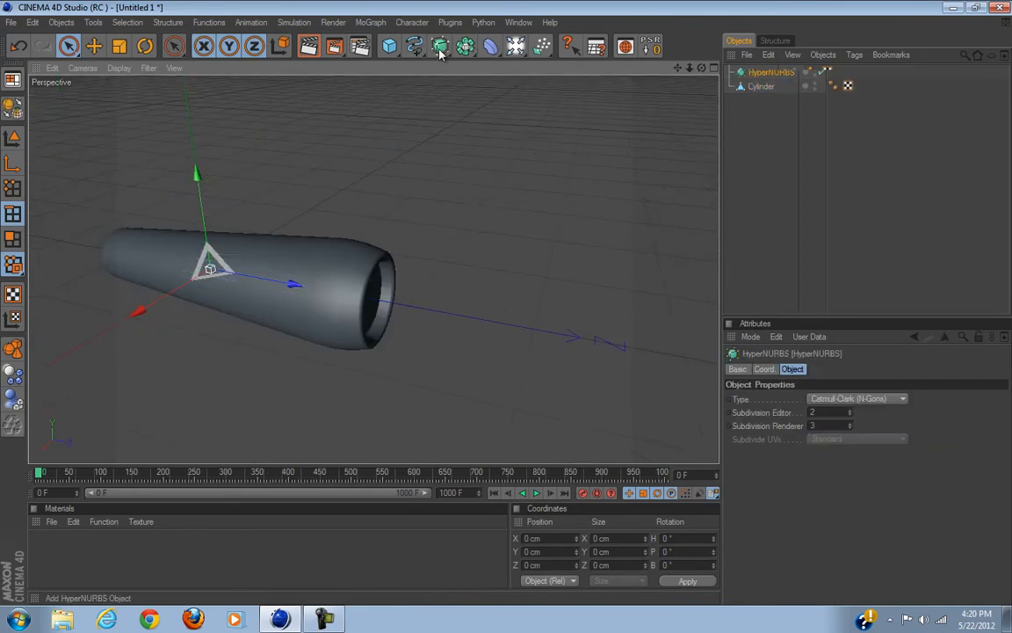
pyautogui.moveTo(767, 88); pyautogui.dragTo(769, 74)
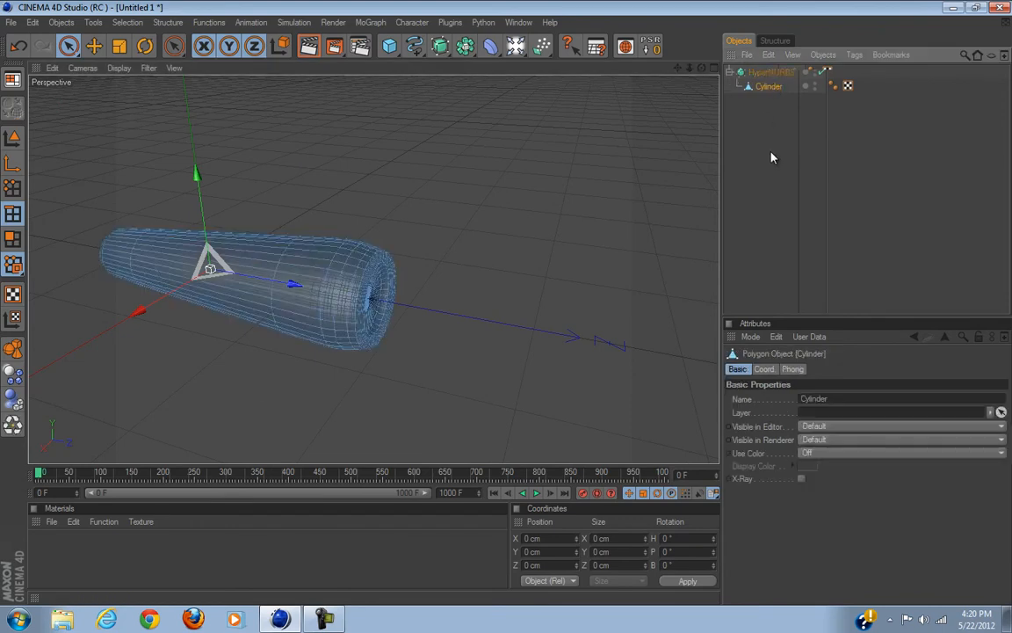
pyautogui.click(763, 123)
# Step: Turn off the HyperNURBS and apply Extrude Inner to the recessed cap polygons with an offset of about 1.74 cm
pyautogui.keyDown('alt'); pyautogui.moveTo(444, 334); pyautogui.dragTo(505, 305); pyautogui.keyUp('alt')
pyautogui.scroll(5, 323, 320)
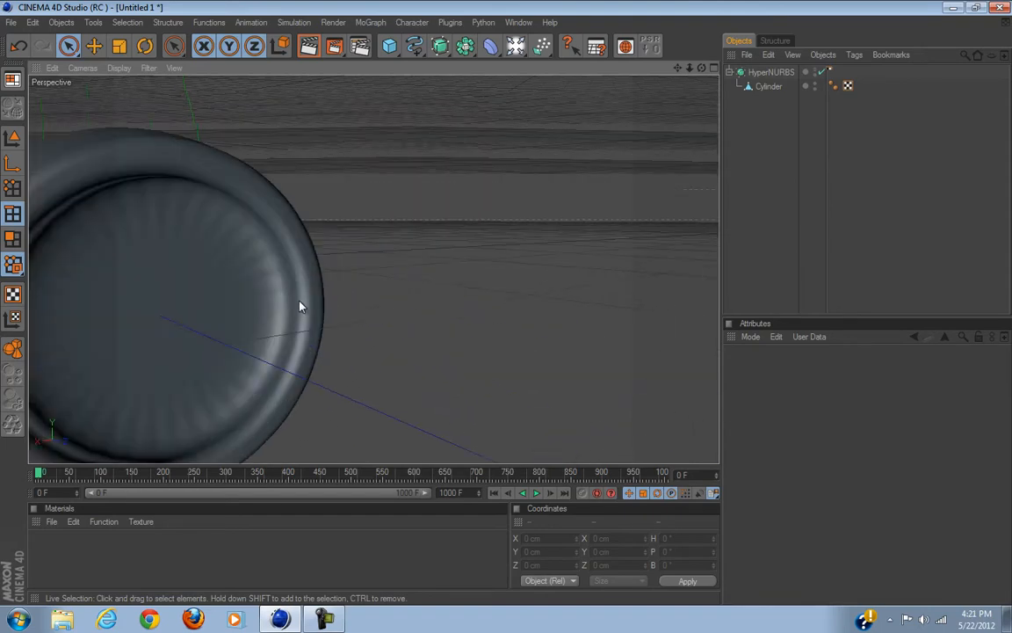
pyautogui.keyDown('alt'); pyautogui.moveTo(362, 313); pyautogui.dragTo(275, 302); pyautogui.keyUp('alt')
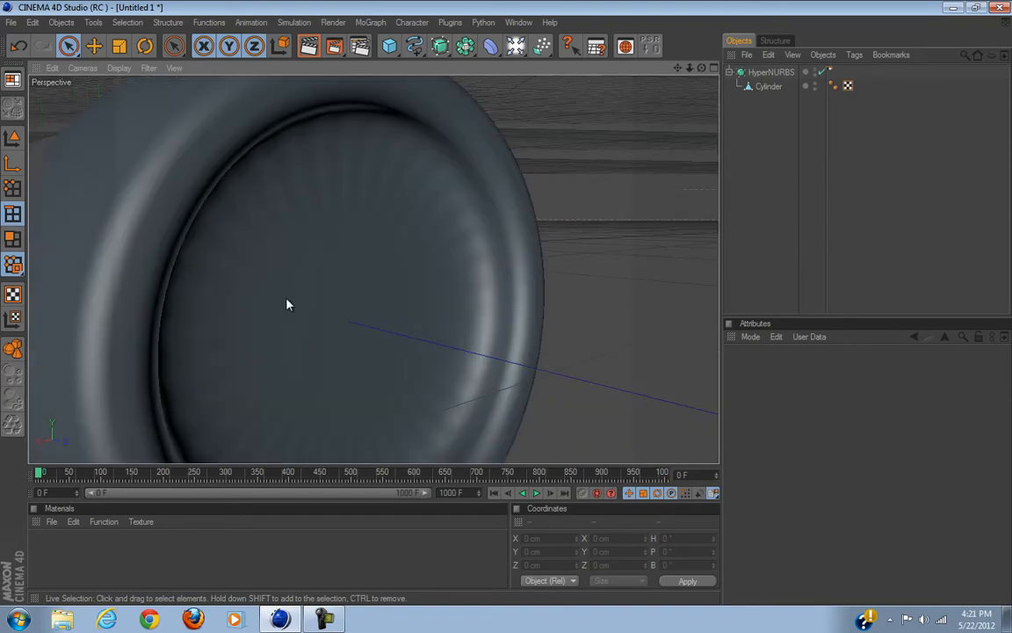
pyautogui.click(763, 88)
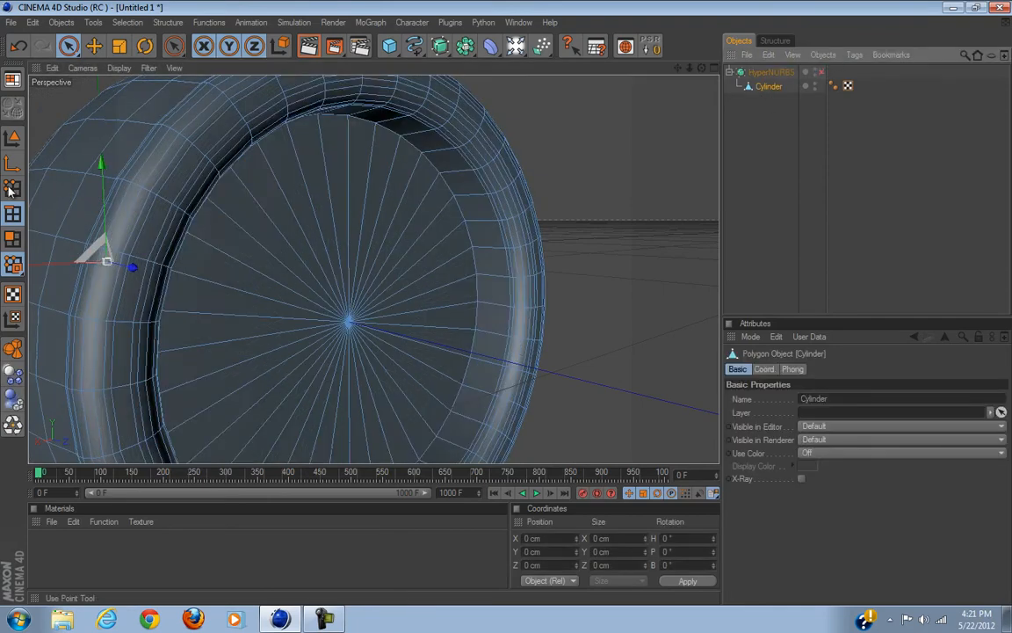
pyautogui.click(12, 238)
pyautogui.rightClick(327, 262)
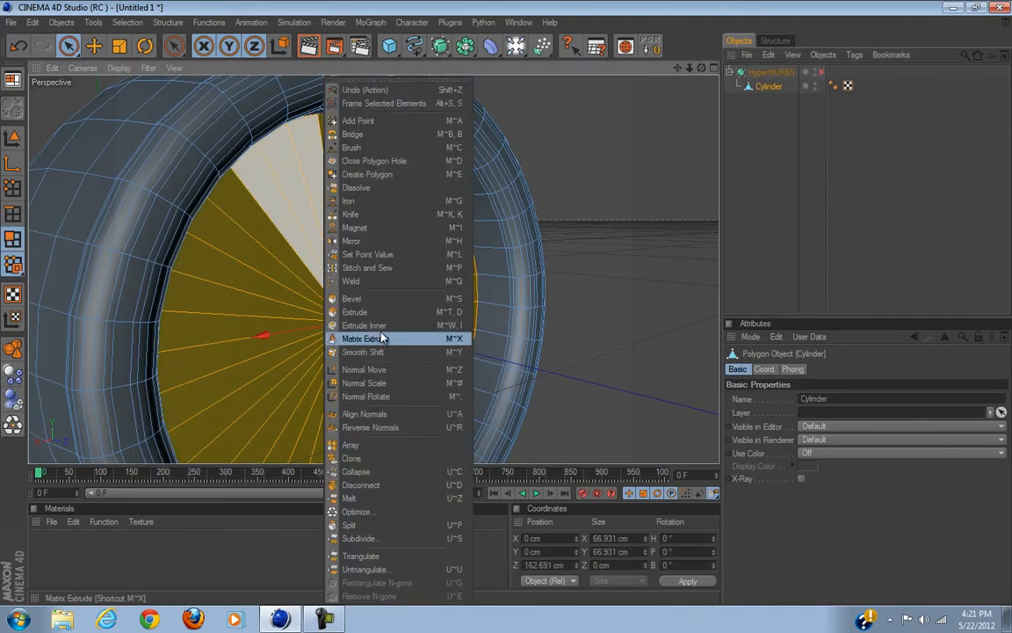
pyautogui.click(441, 341)
pyautogui.moveTo(510, 309); pyautogui.dragTo(507, 309)
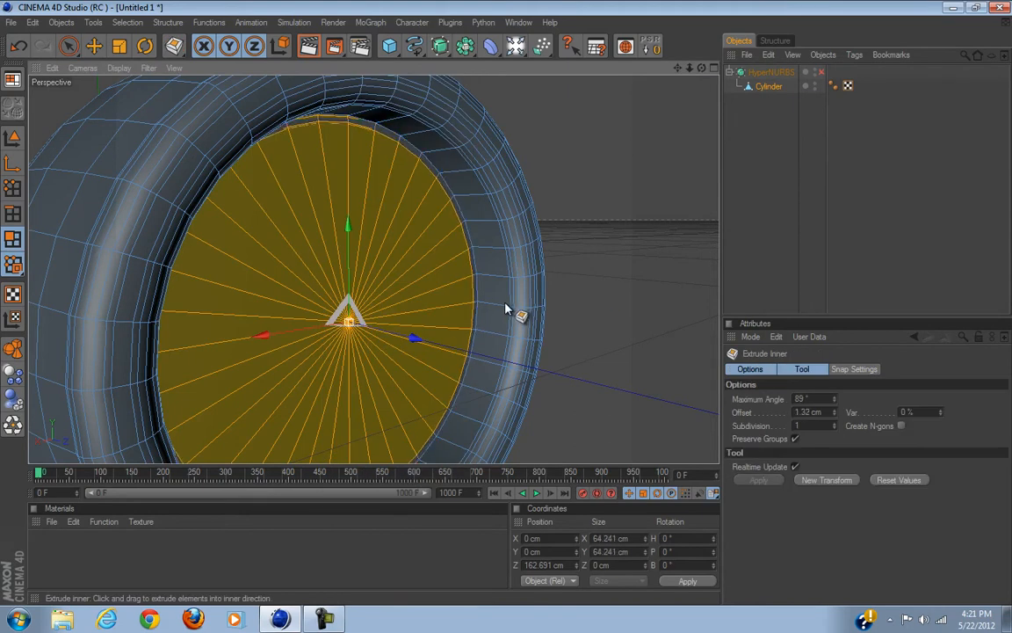
# Step: Turn the HyperNURBS back on and inspect the smoothed body and recessed end
pyautogui.click(822, 71)
pyautogui.scroll(-5, 363, 255)
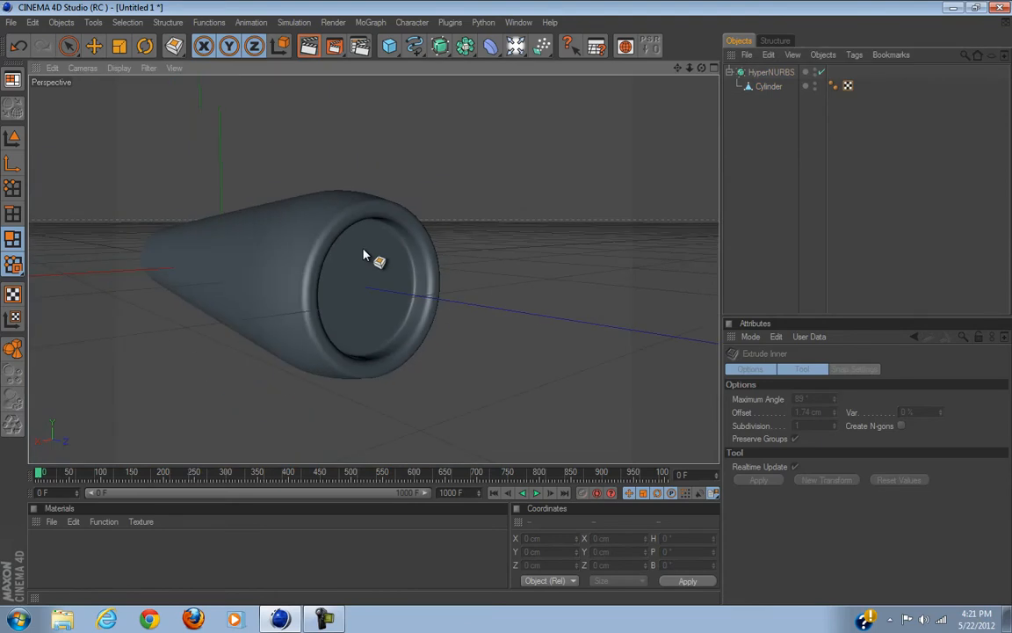
pyautogui.keyDown('alt'); pyautogui.moveTo(491, 278); pyautogui.dragTo(507, 309); pyautogui.keyUp('alt')
pyautogui.scroll(5, 490, 312)
pyautogui.scroll(-5, 490, 312)
pyautogui.keyDown('alt'); pyautogui.moveTo(260, 339); pyautogui.dragTo(332, 362); pyautogui.keyUp('alt')
pyautogui.keyDown('alt'); pyautogui.moveTo(507, 309); pyautogui.dragTo(712, 93); pyautogui.keyUp('alt')
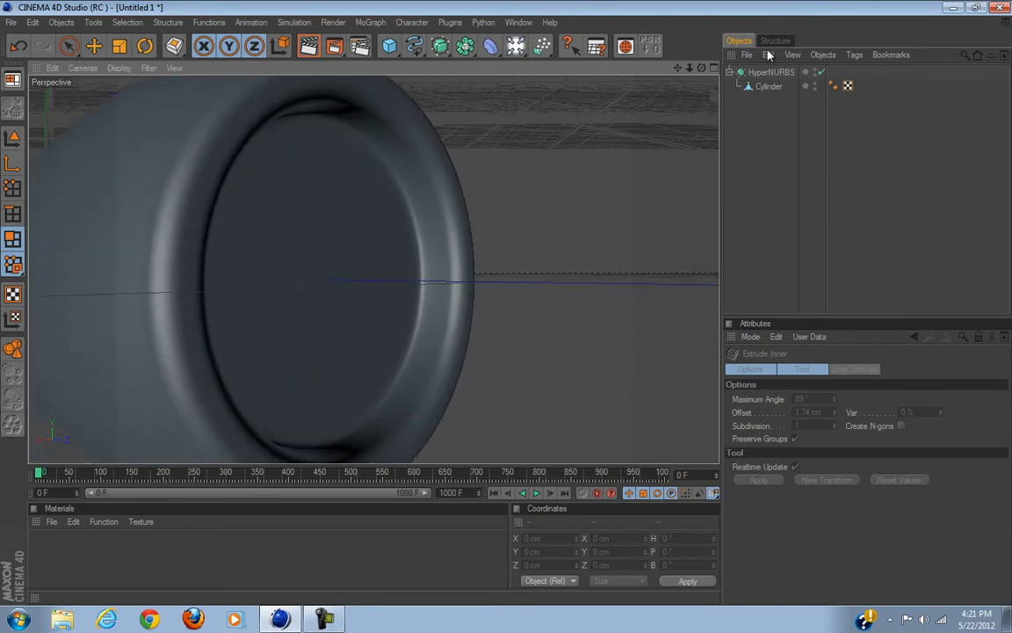
# Step: Select the Cylinder, clear its polygon selection with Live Selection, and turn off the HyperNURBS
pyautogui.click(775, 77)
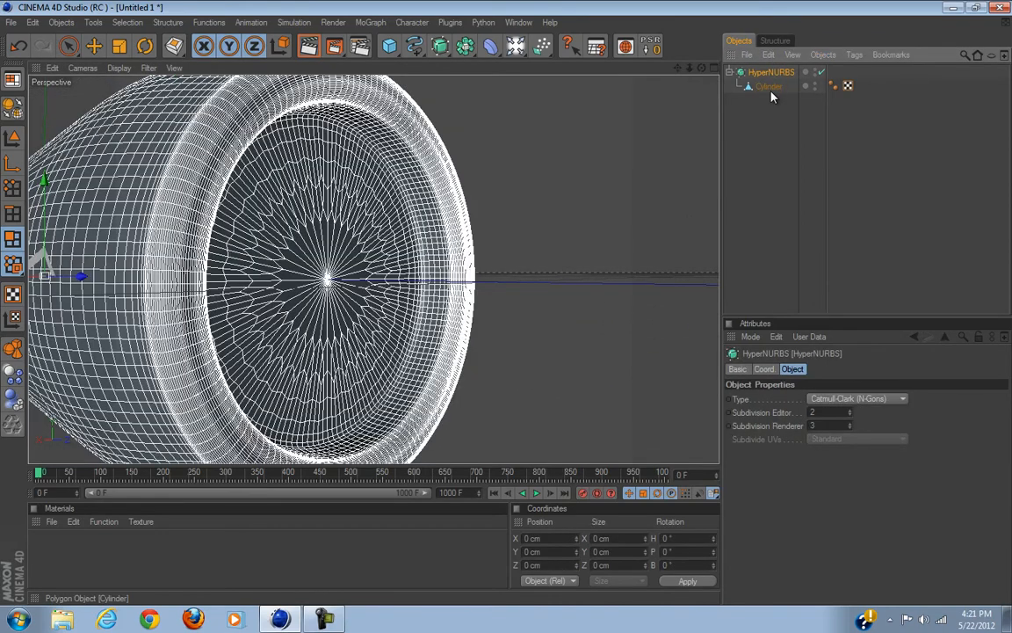
pyautogui.click(769, 87)
pyautogui.moveTo(66, 53); pyautogui.dragTo(96, 64)
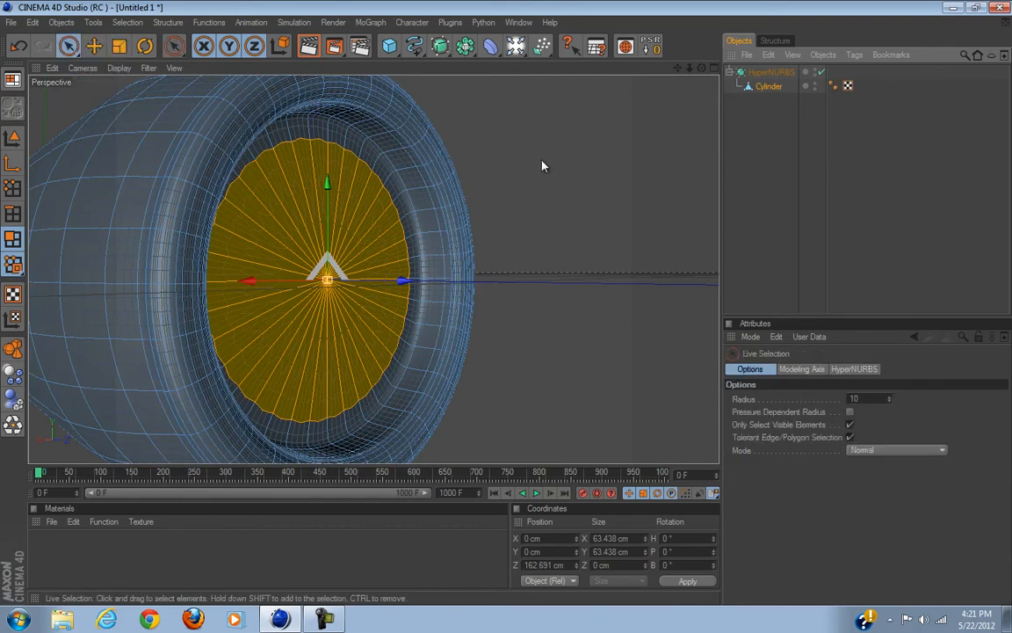
pyautogui.click(487, 144)
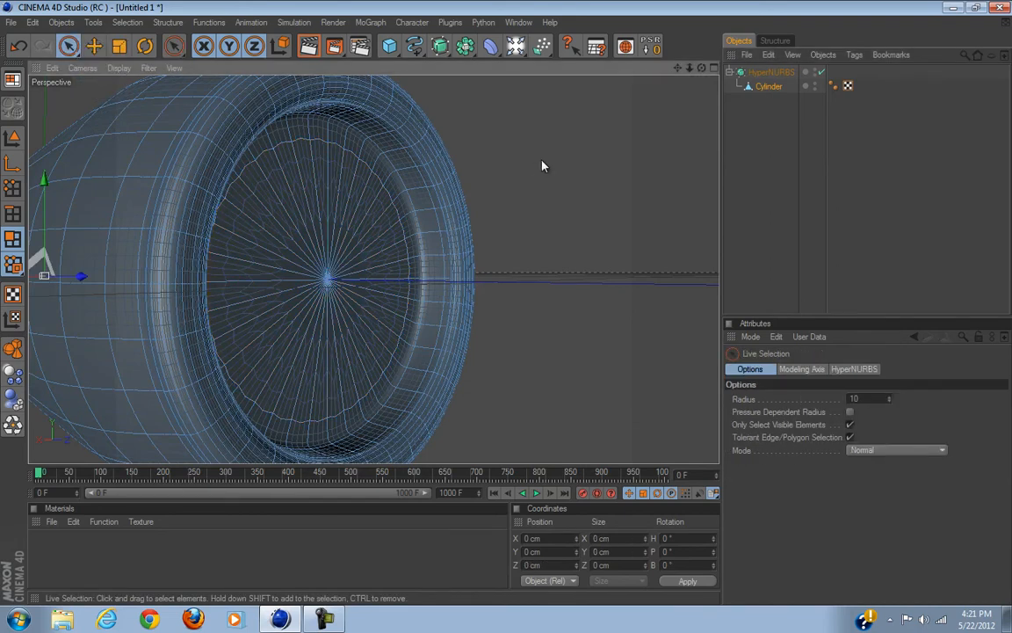
pyautogui.click(821, 72)
# Step: Select all the polygons of the recessed end cap and apply Extrude Inner with an offset of about 2.1 cm
pyautogui.scroll(-5, 381, 261)
pyautogui.scroll(3, 381, 261)
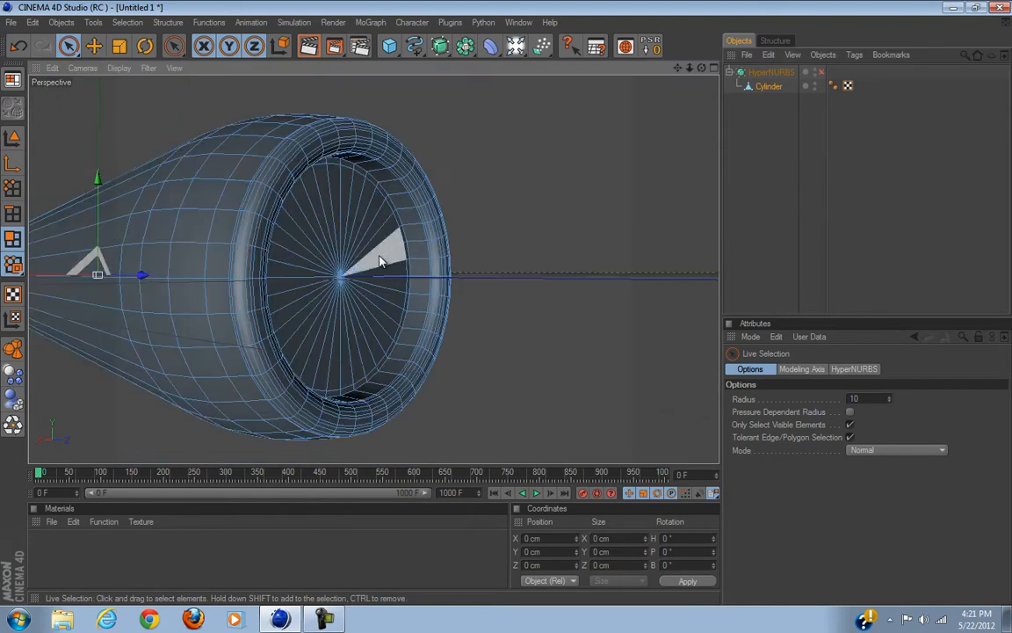
pyautogui.keyDown('alt'); pyautogui.moveTo(381, 261); pyautogui.dragTo(508, 307); pyautogui.keyUp('alt')
pyautogui.keyDown('alt'); pyautogui.moveTo(456, 279); pyautogui.dragTo(507, 308); pyautogui.keyUp('alt')
pyautogui.keyDown('alt'); pyautogui.moveTo(417, 346); pyautogui.dragTo(505, 307); pyautogui.keyUp('alt')
pyautogui.click(306, 317)
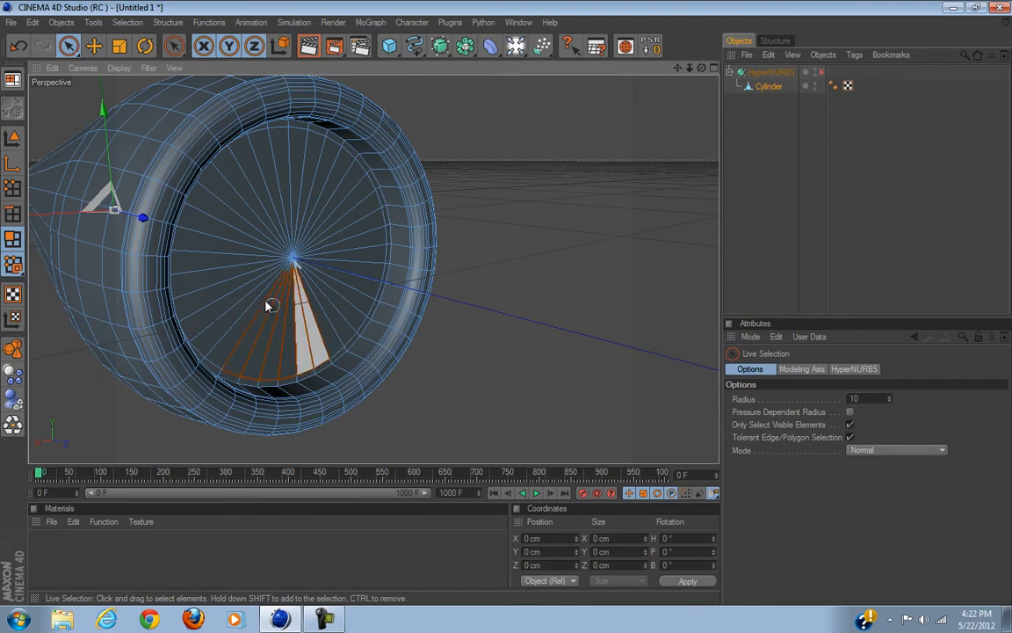
pyautogui.click(307, 250)
pyautogui.rightClick(284, 230)
pyautogui.click(364, 326)
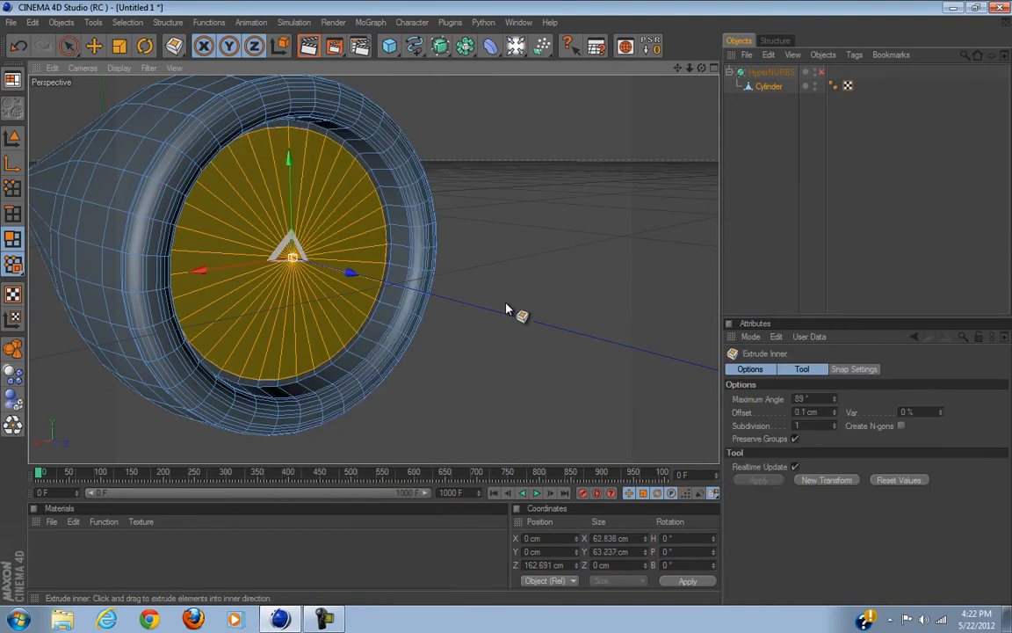
# Step: Extrude the cap polygons outward past the flared rim in several passes, undoing unwanted ones and ending with an offset of about 2.9 cm
pyautogui.rightClick(446, 352)
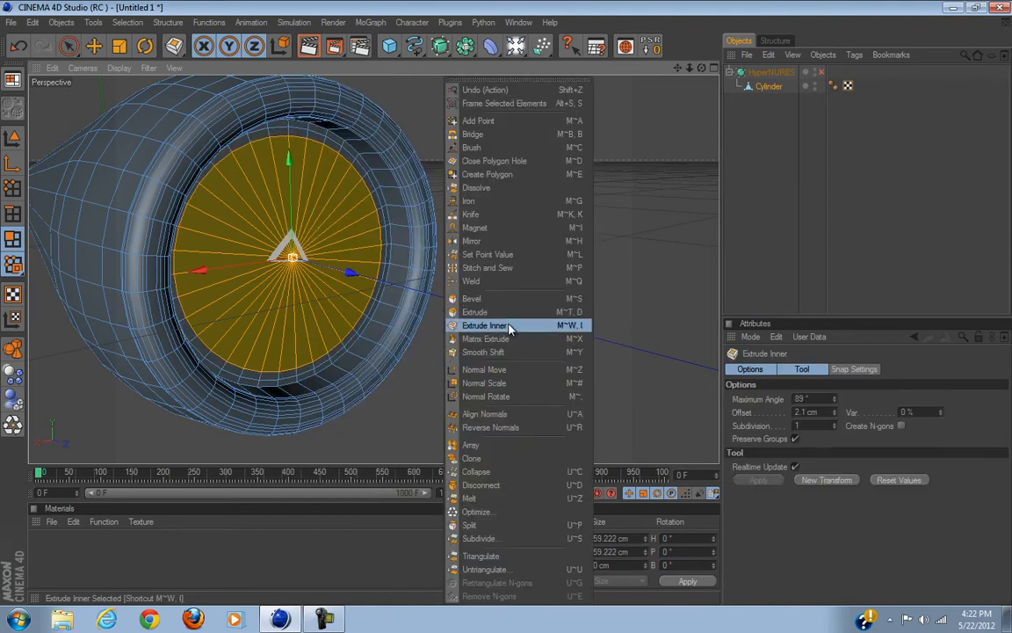
pyautogui.click(479, 312)
pyautogui.moveTo(539, 318); pyautogui.dragTo(507, 310)
pyautogui.moveTo(441, 332); pyautogui.dragTo(424, 320)
pyautogui.hotkey('ctrl', 'z')
pyautogui.hotkey('ctrl', 'z')
pyautogui.rightClick(385, 321)
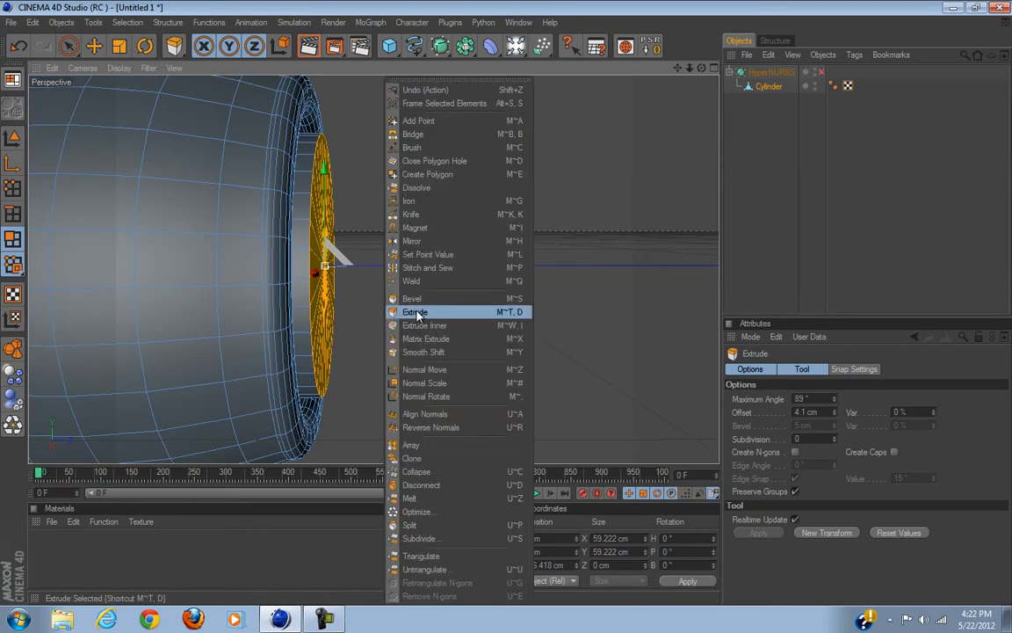
pyautogui.click(418, 312)
pyautogui.moveTo(510, 309); pyautogui.dragTo(507, 309)
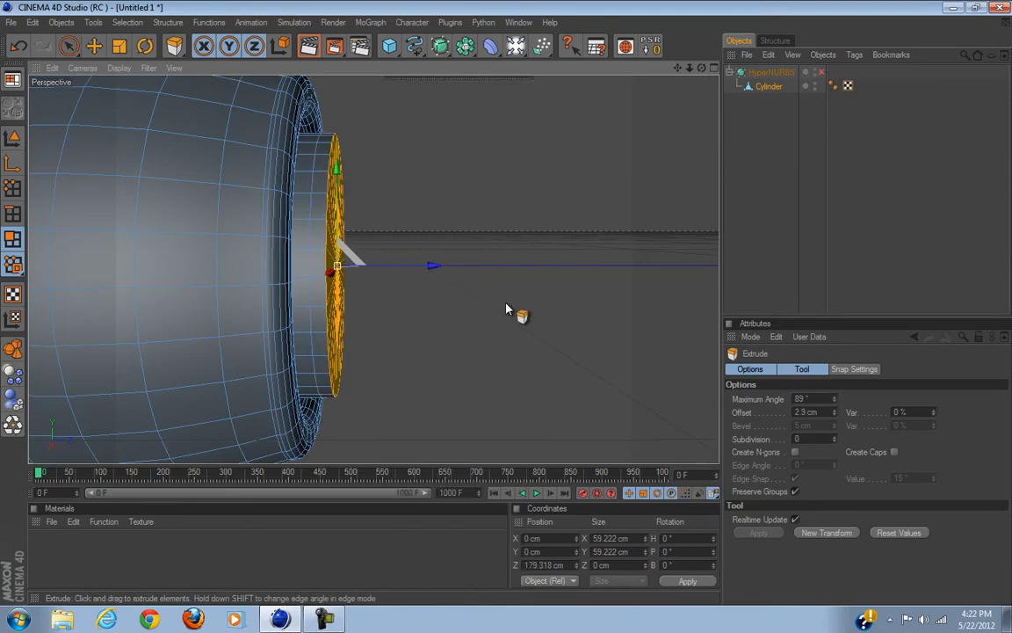
# Step: Scale the protruding cap down to about 44.7 cm across and extrude it outward by about 1 cm
pyautogui.click(121, 47)
pyautogui.moveTo(431, 202); pyautogui.dragTo(505, 305)
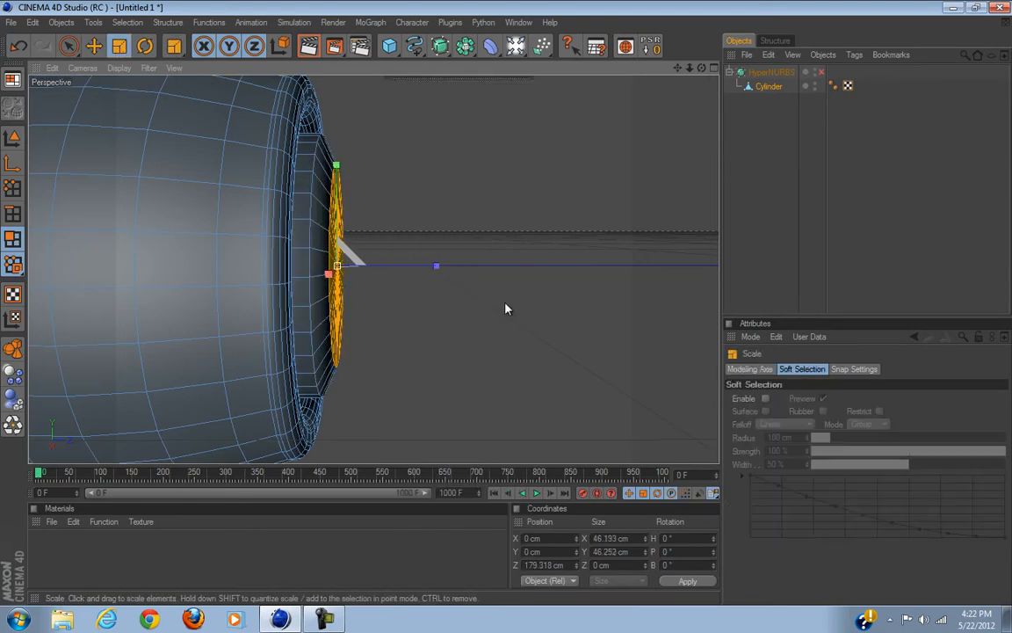
pyautogui.rightClick(409, 352)
pyautogui.click(455, 314)
pyautogui.moveTo(418, 339); pyautogui.dragTo(426, 370)
pyautogui.scroll(4, 333, 356)
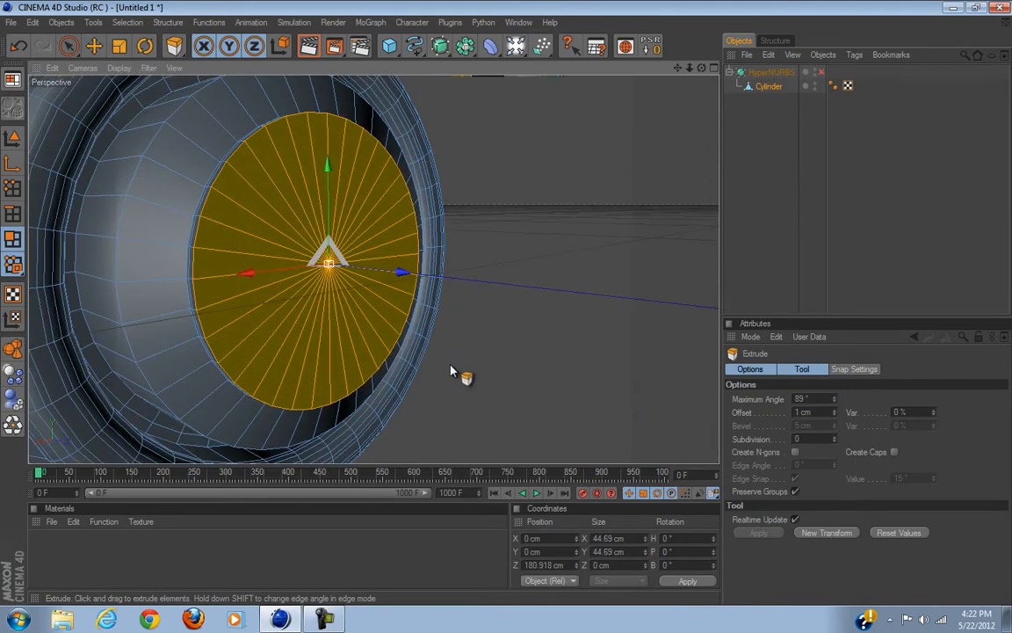
# Step: Apply Extrude Inner twice to the cap, with offsets of about 3.45 cm and 0.65 cm
pyautogui.rightClick(450, 370)
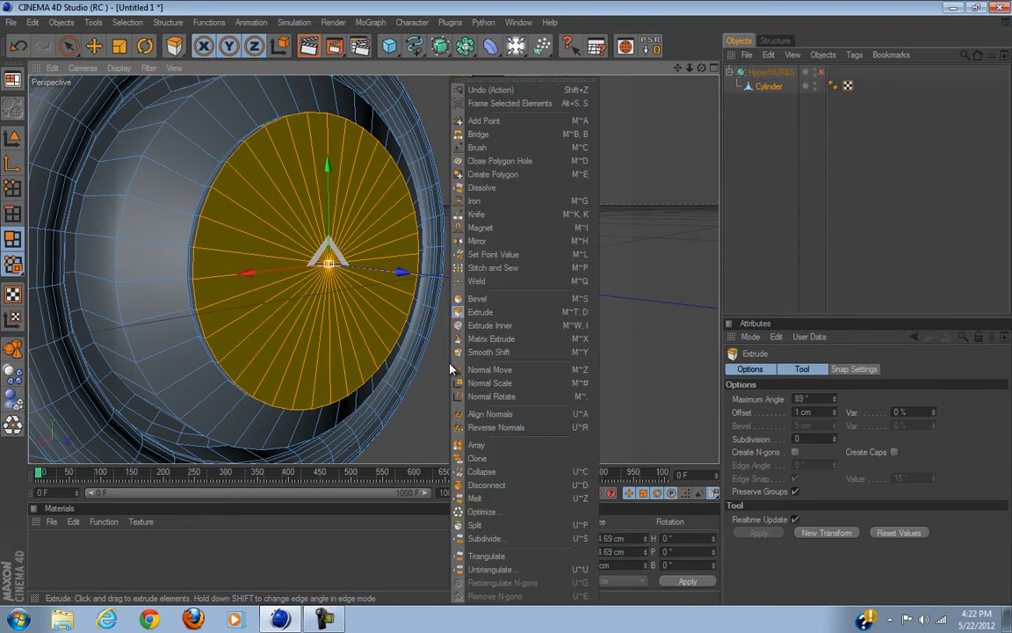
pyautogui.click(495, 332)
pyautogui.moveTo(515, 316); pyautogui.dragTo(506, 308)
pyautogui.moveTo(473, 369)
pyautogui.keyDown('alt'); pyautogui.mouseDown()
pyautogui.moveTo(508, 312)
pyautogui.moveTo(551, 312)
pyautogui.moveTo(515, 312)
pyautogui.moveTo(477, 367)
pyautogui.mouseUp(); pyautogui.keyUp('alt')
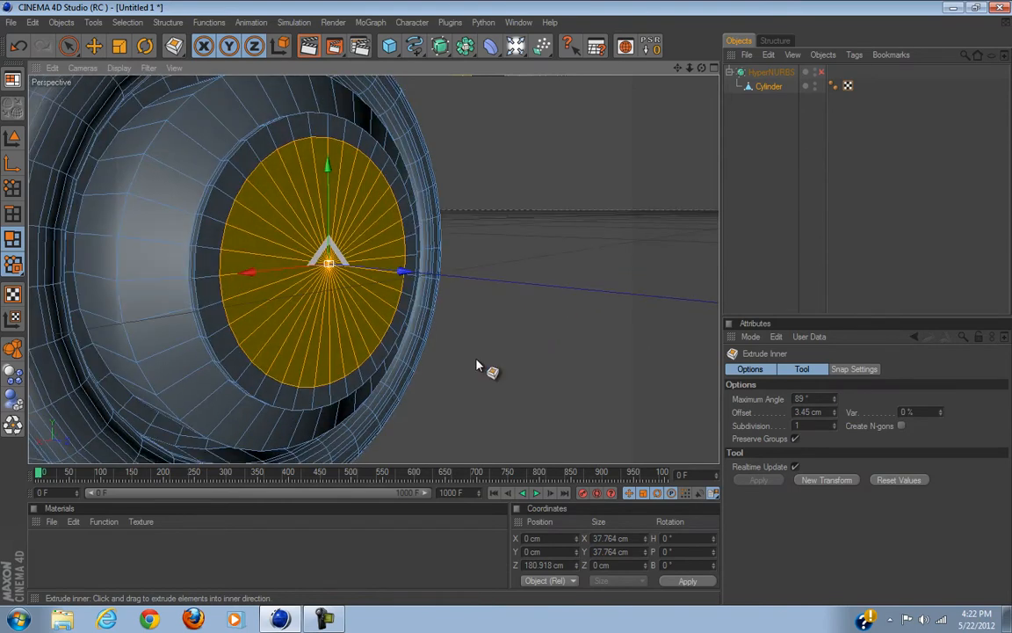
pyautogui.rightClick(476, 366)
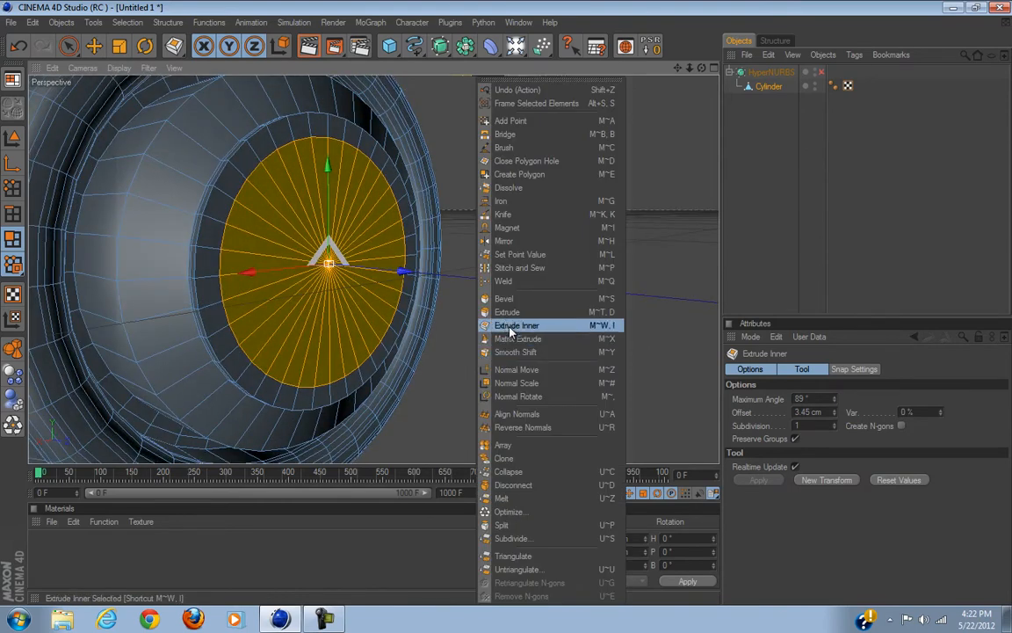
pyautogui.click(511, 327)
# Step: Extrude the inner cap polygons into the body with an offset of about -3.01 cm
pyautogui.rightClick(506, 309)
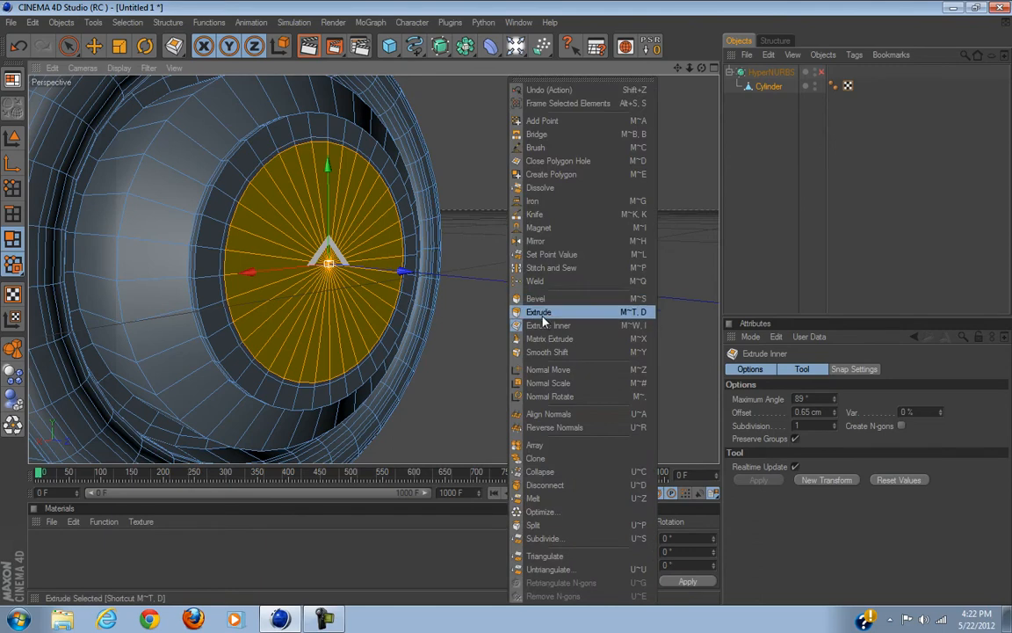
pyautogui.click(520, 310)
pyautogui.moveTo(515, 314); pyautogui.dragTo(507, 309)
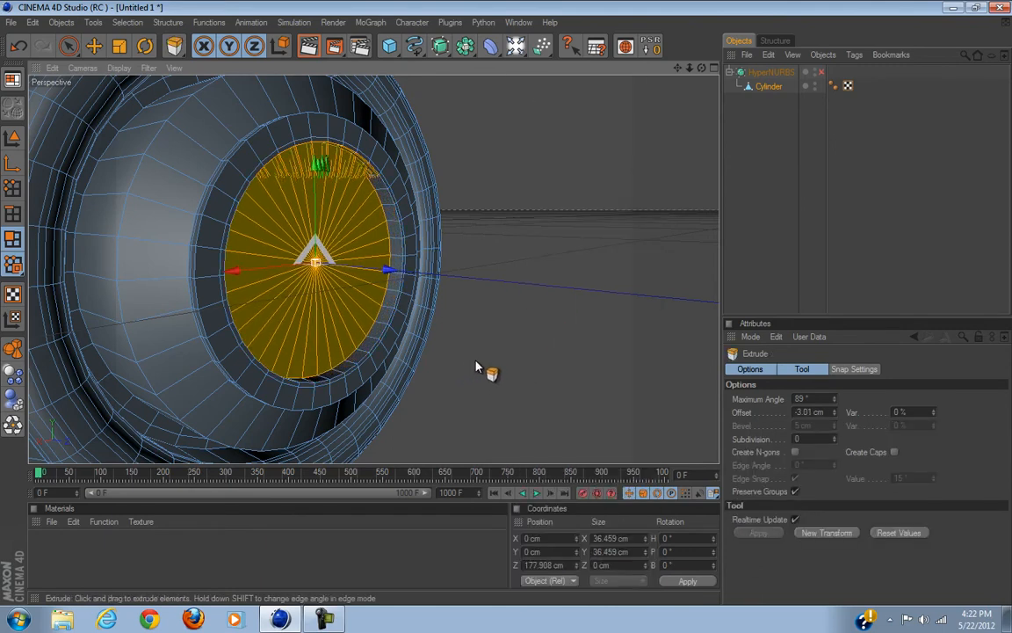
# Step: Try Extrude Inner on the newly recessed face with an offset of about 8.1 cm
pyautogui.keyDown('alt'); pyautogui.moveTo(477, 369); pyautogui.dragTo(350, 378, button='right'); pyautogui.keyUp('alt')
pyautogui.keyDown('alt'); pyautogui.moveTo(405, 295); pyautogui.dragTo(240, 389); pyautogui.keyUp('alt')
pyautogui.keyDown('alt'); pyautogui.moveTo(240, 389); pyautogui.dragTo(380, 347, button='right'); pyautogui.keyUp('alt')
pyautogui.keyDown('alt'); pyautogui.moveTo(380, 347); pyautogui.dragTo(506, 309); pyautogui.keyUp('alt')
pyautogui.rightClick(561, 358)
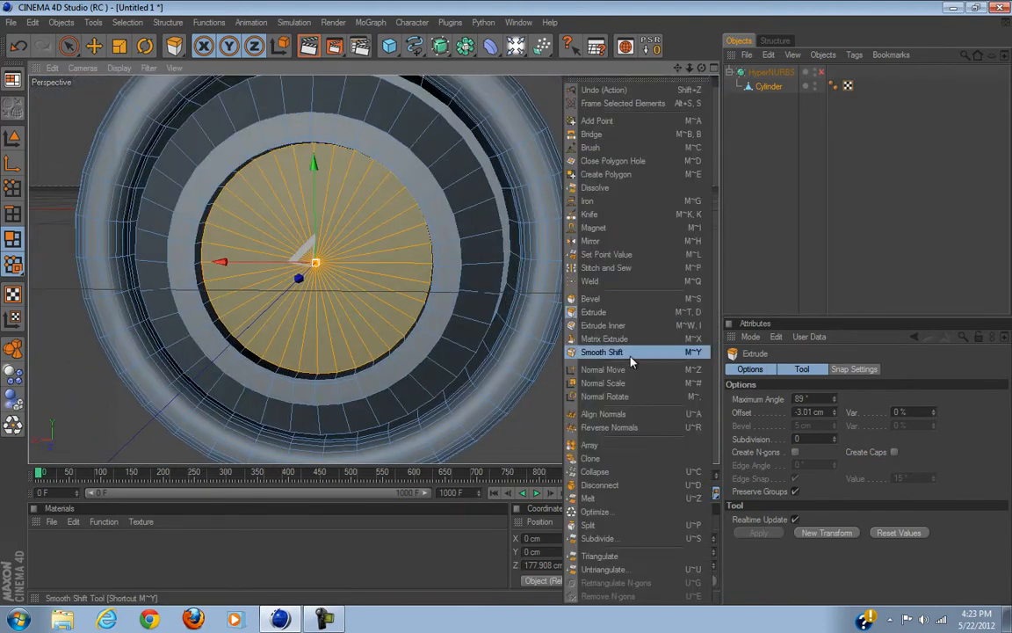
pyautogui.click(637, 328)
pyautogui.moveTo(629, 372); pyautogui.dragTo(508, 310)
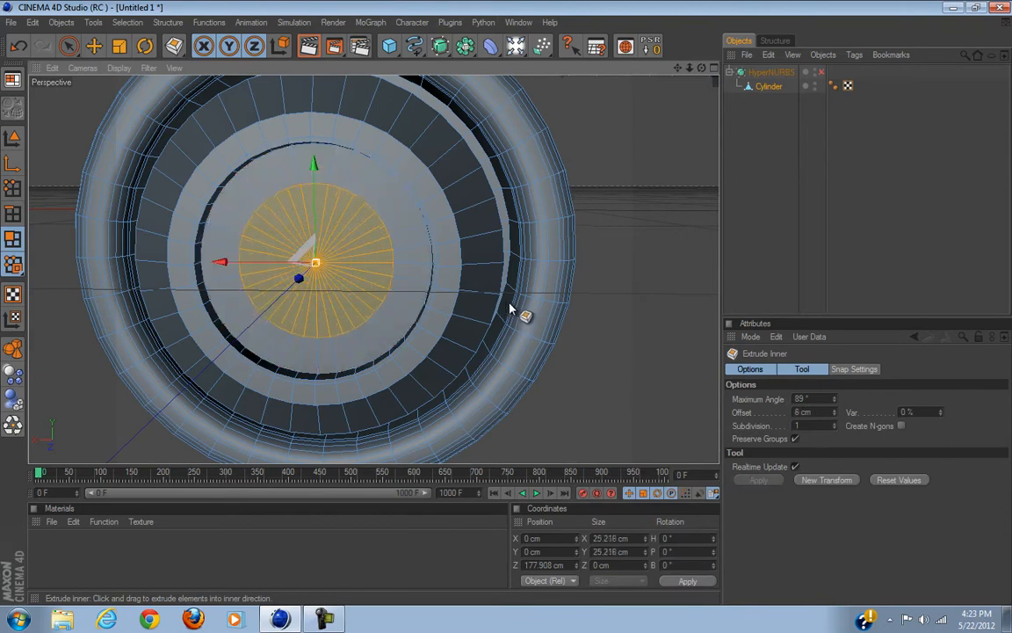
pyautogui.keyDown('alt'); pyautogui.moveTo(539, 353); pyautogui.dragTo(511, 302); pyautogui.keyUp('alt')
# Step: Turn on the HyperNURBS to inspect the smoothed stepped end, turn it off again and reselect the Cylinder
pyautogui.click(819, 72)
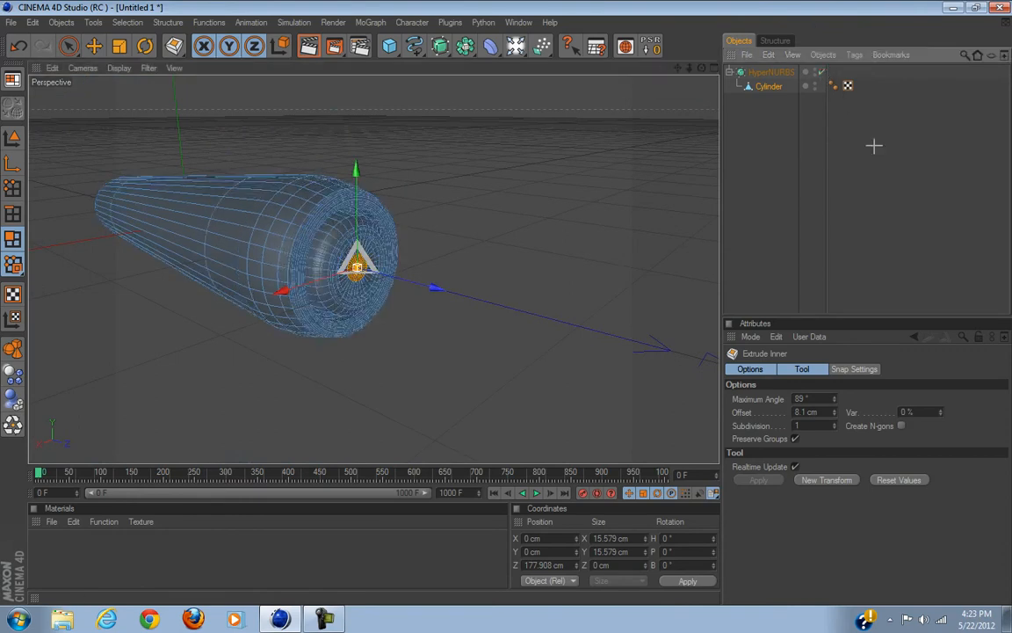
pyautogui.scroll(6, 290, 273)
pyautogui.keyDown('alt'); pyautogui.moveTo(494, 325); pyautogui.dragTo(615, 264); pyautogui.keyUp('alt')
pyautogui.click(822, 72)
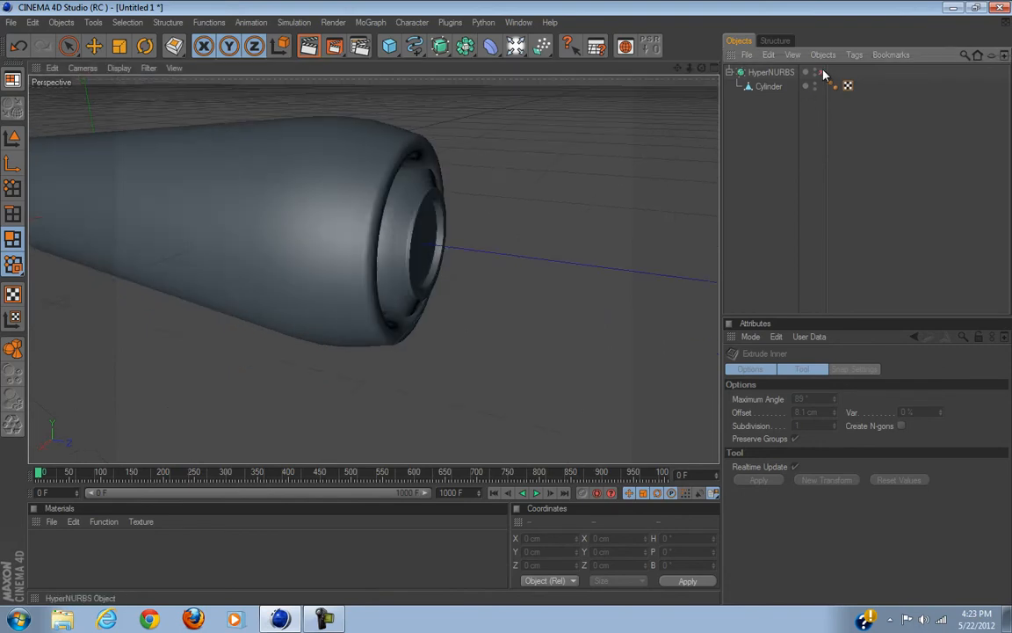
pyautogui.click(758, 91)
pyautogui.scroll(5, 440, 269)
pyautogui.keyDown('alt'); pyautogui.moveTo(546, 301); pyautogui.dragTo(507, 309); pyautogui.keyUp('alt')
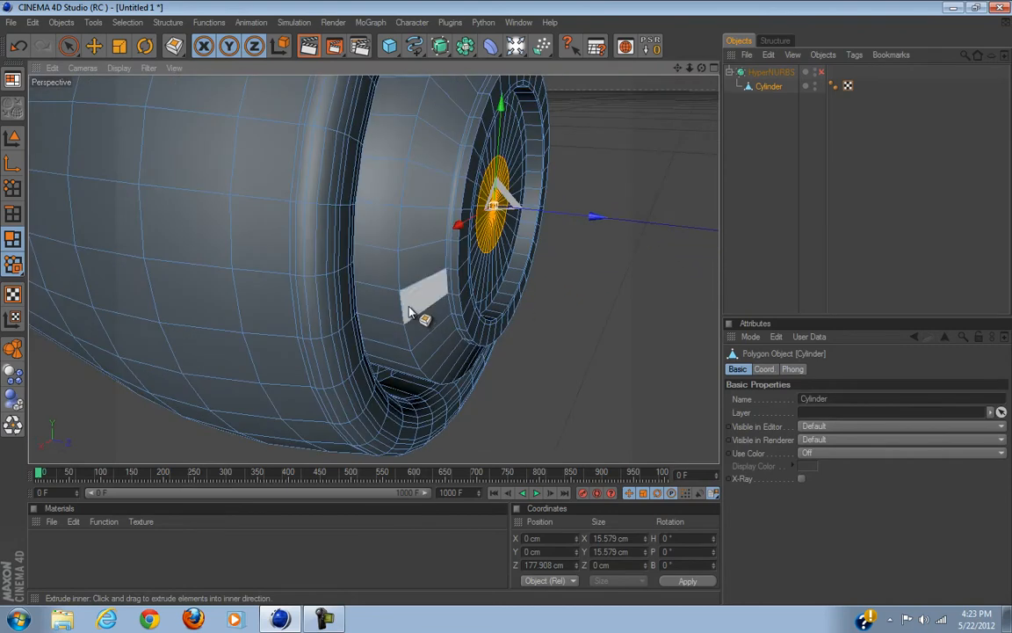
# Step: Undo back to before the 8.1 cm inner extrusion of the recessed face
pyautogui.hotkey('ctrl', 'z')
pyautogui.hotkey('ctrl', 'z')
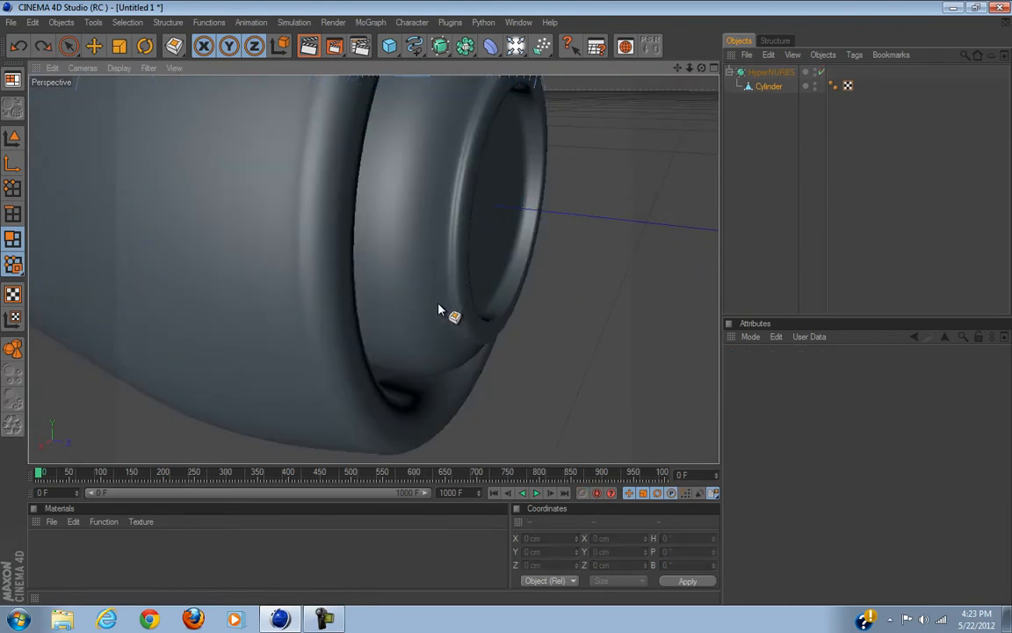
pyautogui.hotkey('ctrl', 'z')
# Step: Apply Extrude Inner to the recessed face down to about 23.9 cm across and extrude it outward as a stub, ending with an 11.89 cm offset
pyautogui.moveTo(474, 308); pyautogui.dragTo(573, 337)
pyautogui.rightClick(573, 337)
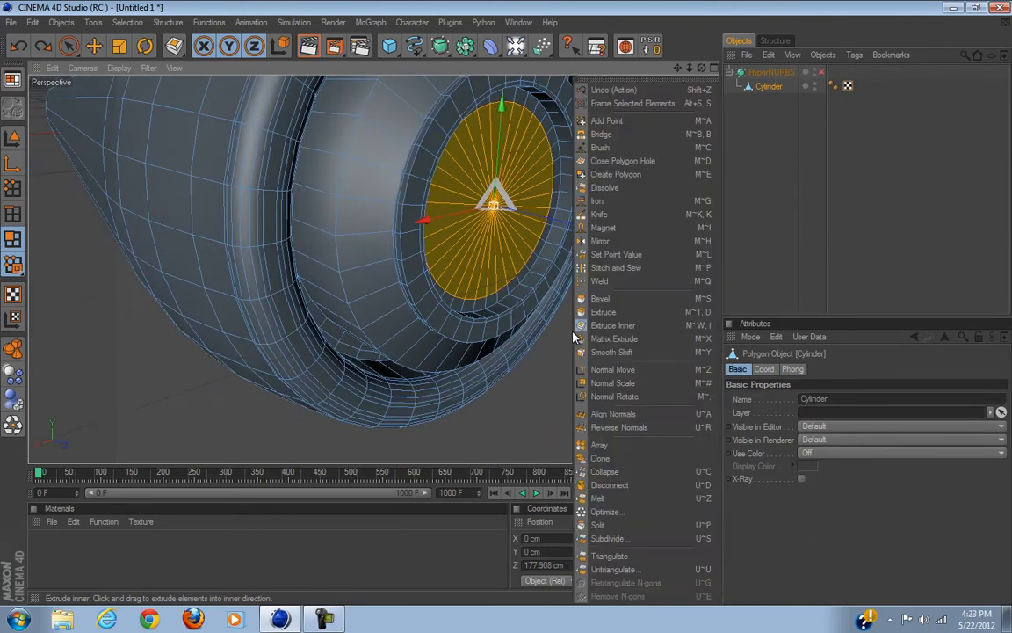
pyautogui.click(632, 326)
pyautogui.moveTo(515, 312); pyautogui.dragTo(546, 360)
pyautogui.rightClick(642, 343)
pyautogui.click(683, 313)
pyautogui.moveTo(483, 364); pyautogui.dragTo(508, 310)
pyautogui.keyDown('alt'); pyautogui.moveTo(446, 371); pyautogui.dragTo(468, 361); pyautogui.keyUp('alt')
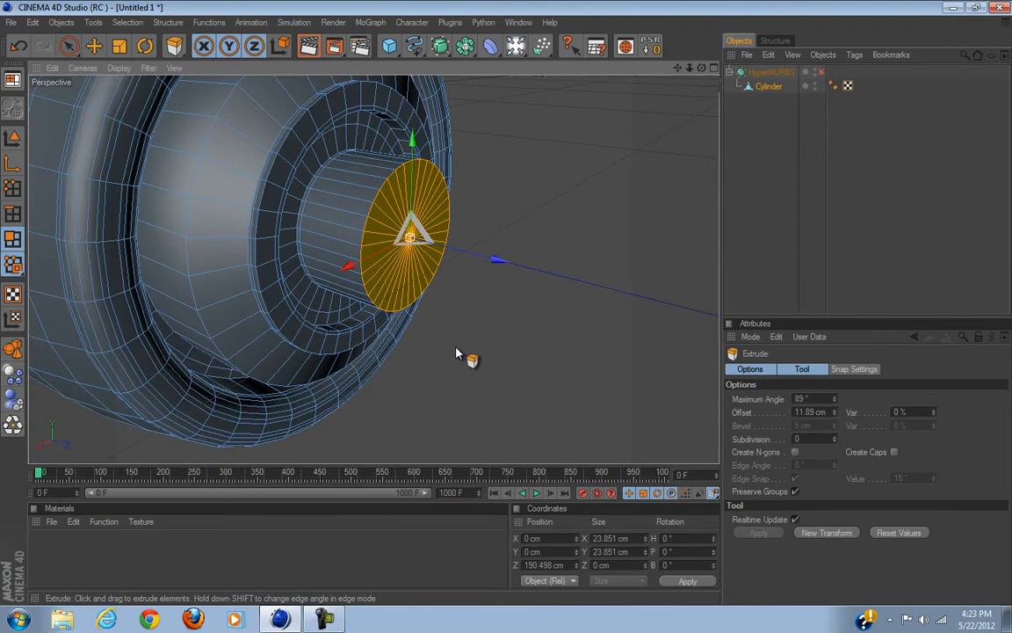
# Step: Apply Extrude Inner twice to the stub's end face, with offsets of about 0.96 cm and 0.32 cm
pyautogui.rightClick(463, 355)
pyautogui.click(502, 326)
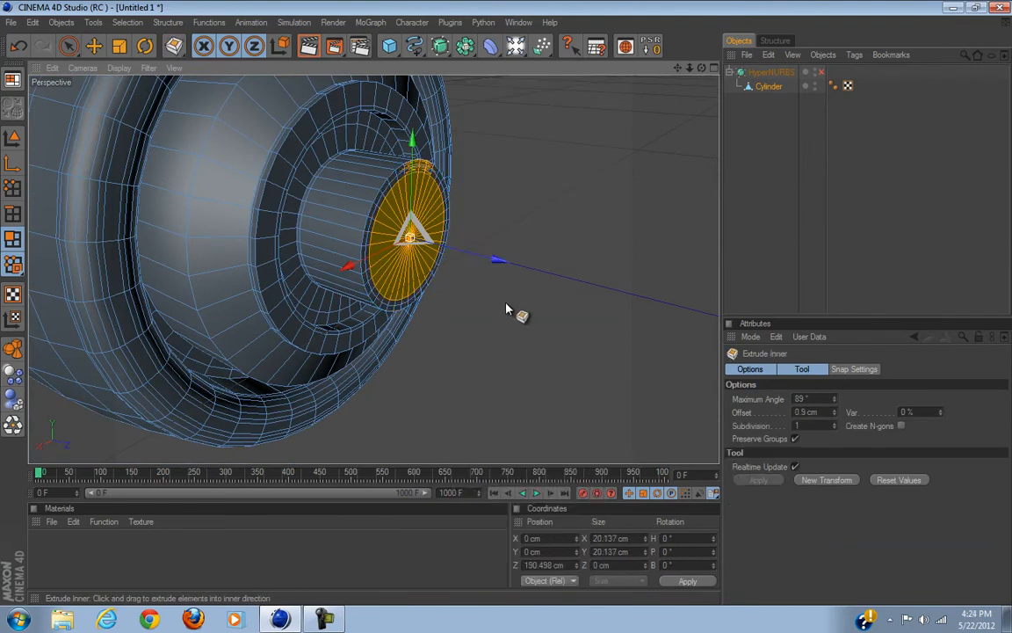
pyautogui.keyDown('alt'); pyautogui.moveTo(503, 360); pyautogui.dragTo(458, 350); pyautogui.keyUp('alt')
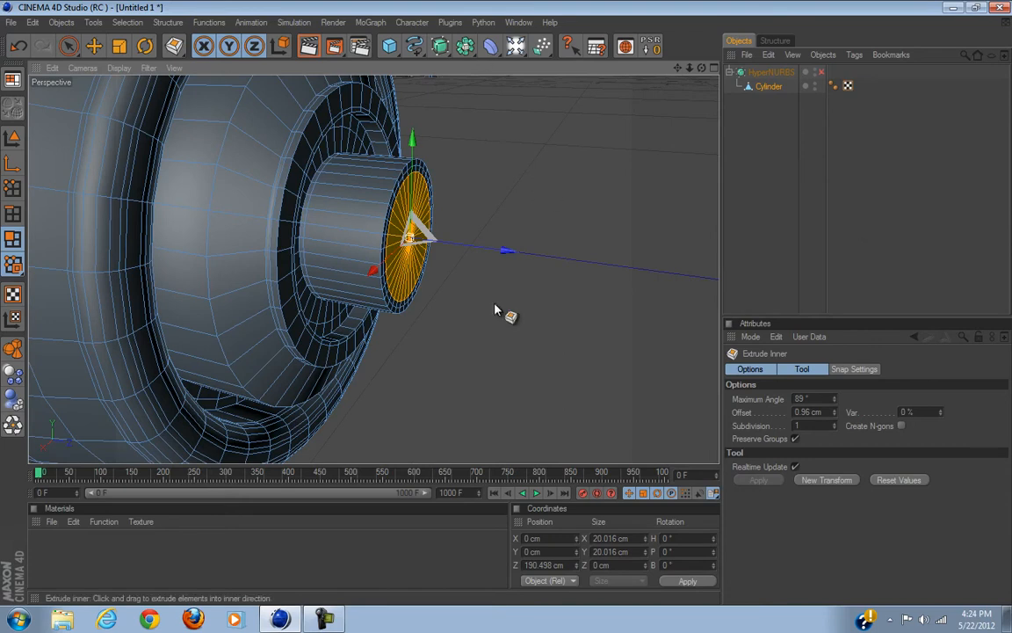
pyautogui.rightClick(463, 341)
pyautogui.click(517, 327)
pyautogui.keyDown('alt'); pyautogui.moveTo(435, 352); pyautogui.dragTo(437, 353); pyautogui.keyUp('alt')
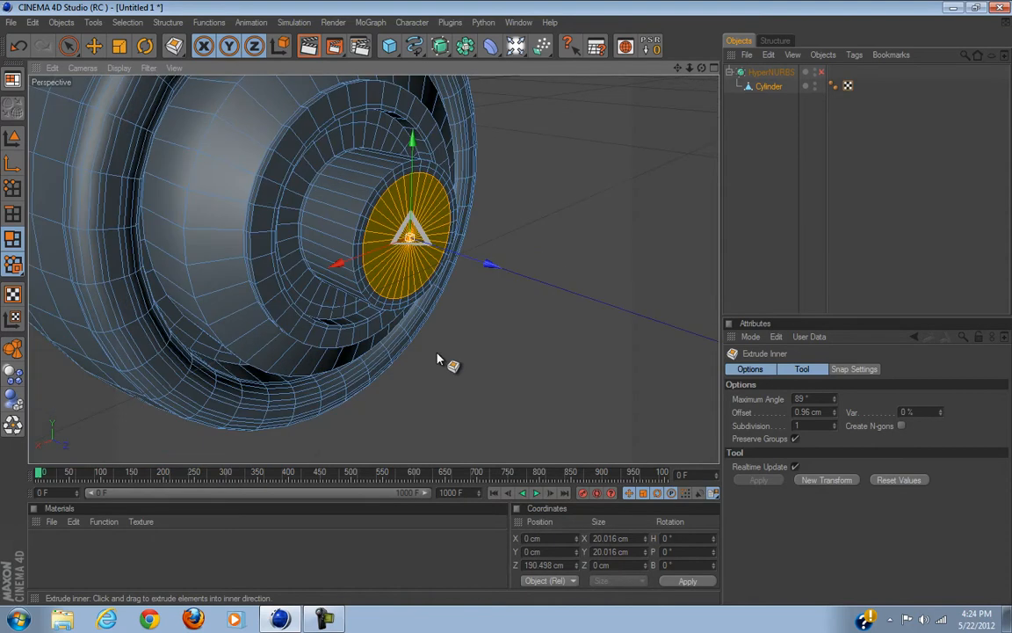
pyautogui.rightClick(438, 356)
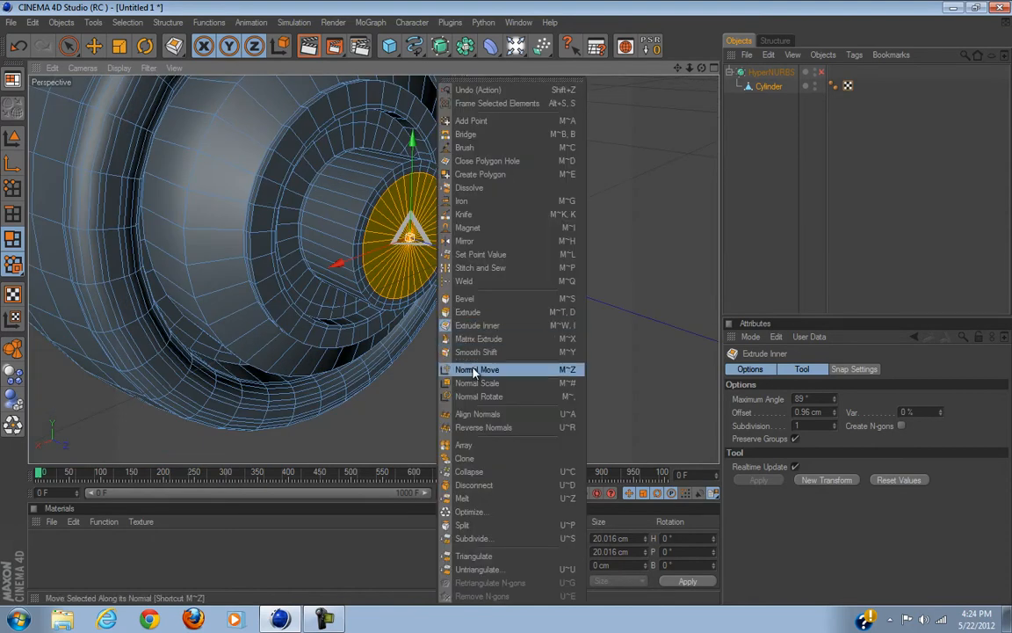
pyautogui.moveTo(403, 406); pyautogui.dragTo(520, 312)
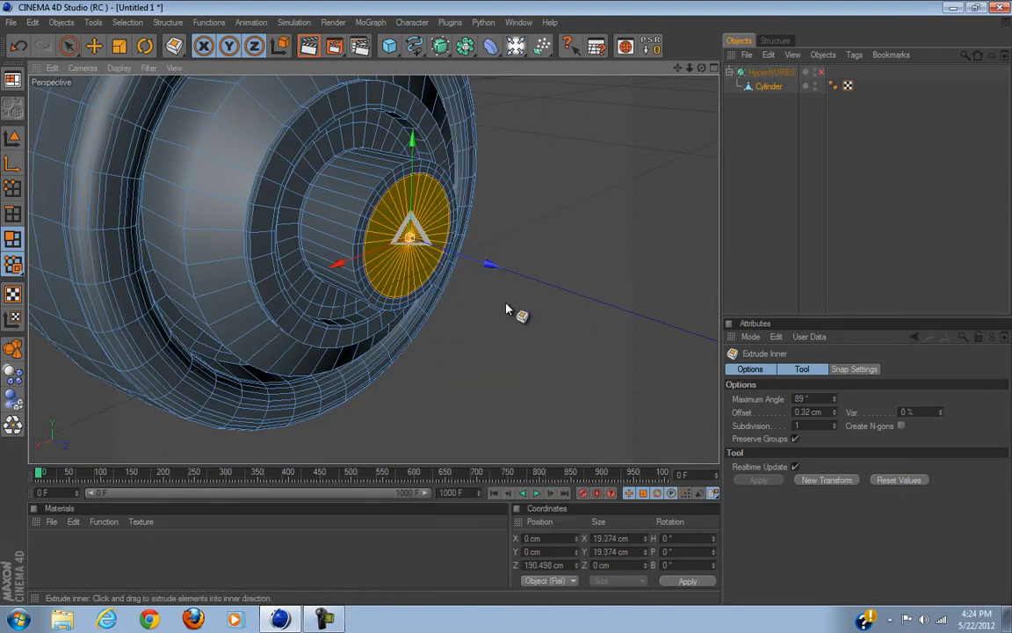
# Step: Extrude the stub's inner end face inward to form a recess, ending with an offset of about -3.69 cm
pyautogui.rightClick(444, 389)
pyautogui.click(471, 312)
pyautogui.moveTo(497, 368); pyautogui.dragTo(507, 309)
pyautogui.moveTo(503, 374); pyautogui.dragTo(507, 309)
# Step: Turn on the HyperNURBS and inspect the smoothed stub and its recess from the end
pyautogui.keyDown('alt'); pyautogui.moveTo(523, 376); pyautogui.dragTo(430, 305); pyautogui.keyUp('alt')
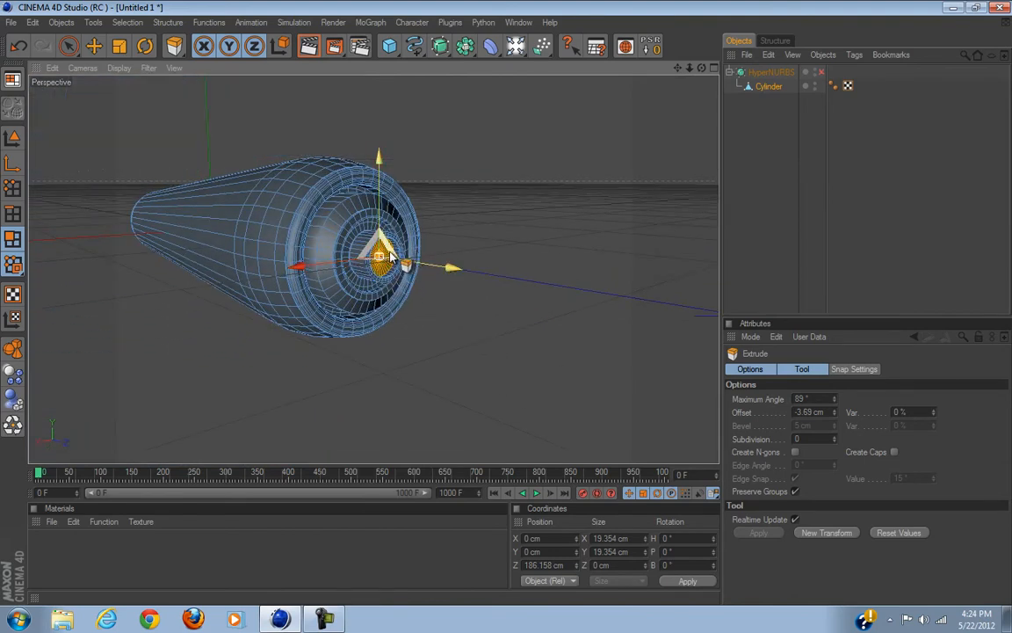
pyautogui.keyDown('alt'); pyautogui.moveTo(420, 376); pyautogui.dragTo(440, 328); pyautogui.keyUp('alt')
pyautogui.keyDown('alt'); pyautogui.moveTo(440, 327); pyautogui.dragTo(498, 297, button='right'); pyautogui.keyUp('alt')
pyautogui.keyDown('alt'); pyautogui.moveTo(577, 254); pyautogui.dragTo(598, 212, button='right'); pyautogui.keyUp('alt')
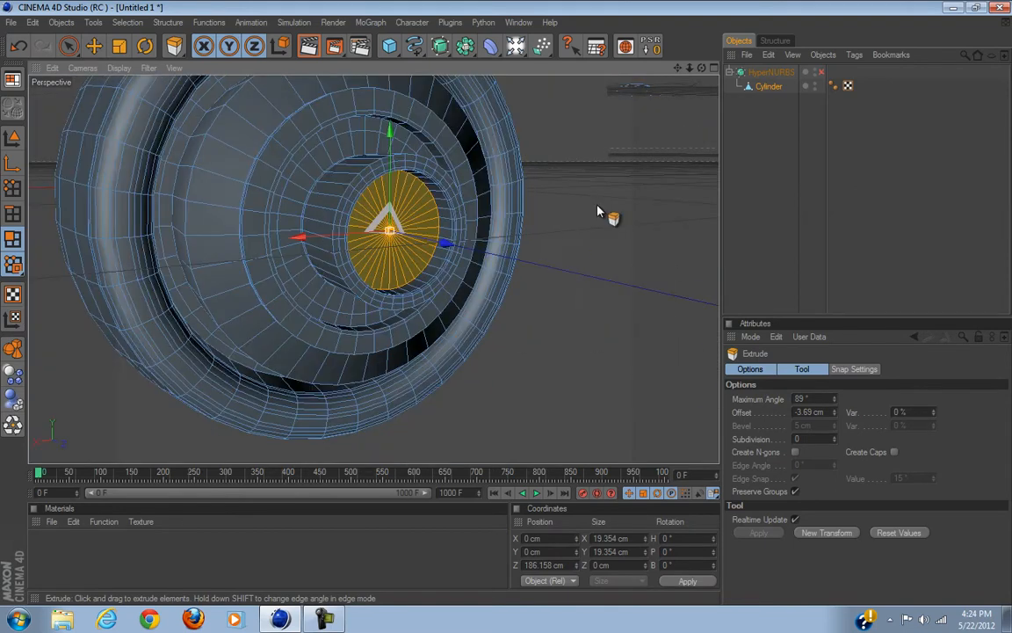
pyautogui.click(821, 74)
pyautogui.click(860, 179)
pyautogui.moveTo(514, 299)
pyautogui.keyDown('alt'); pyautogui.mouseDown()
pyautogui.moveTo(496, 308)
pyautogui.moveTo(507, 302)
pyautogui.mouseUp(); pyautogui.keyUp('alt')
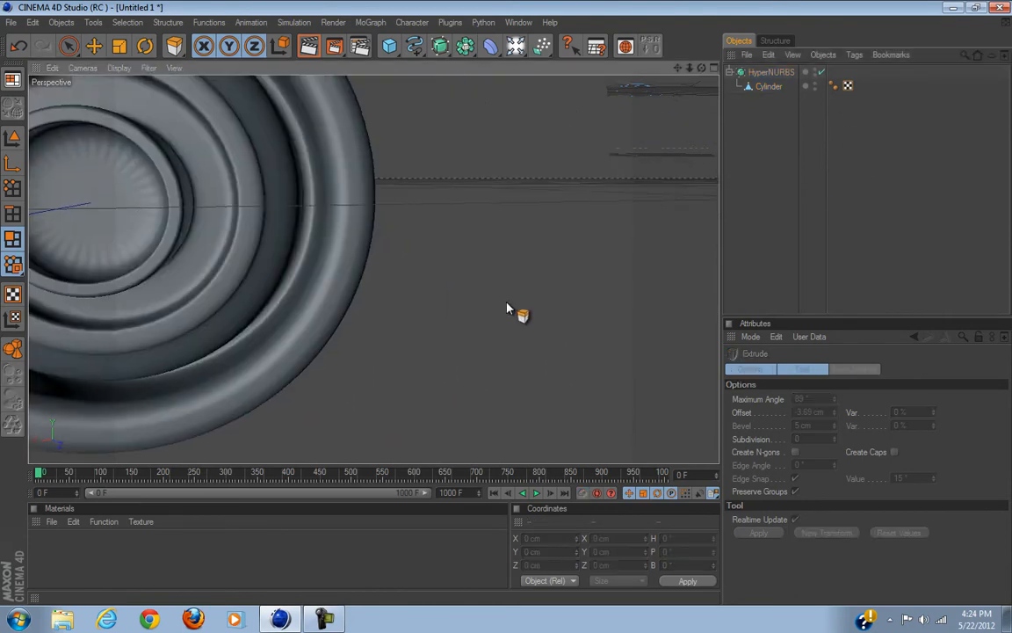
# Step: Turn off the HyperNURBS, reselect the Cylinder and apply Extrude Inner to the stub's recessed face with an offset of about 4.71 cm
pyautogui.click(823, 72)
pyautogui.click(769, 86)
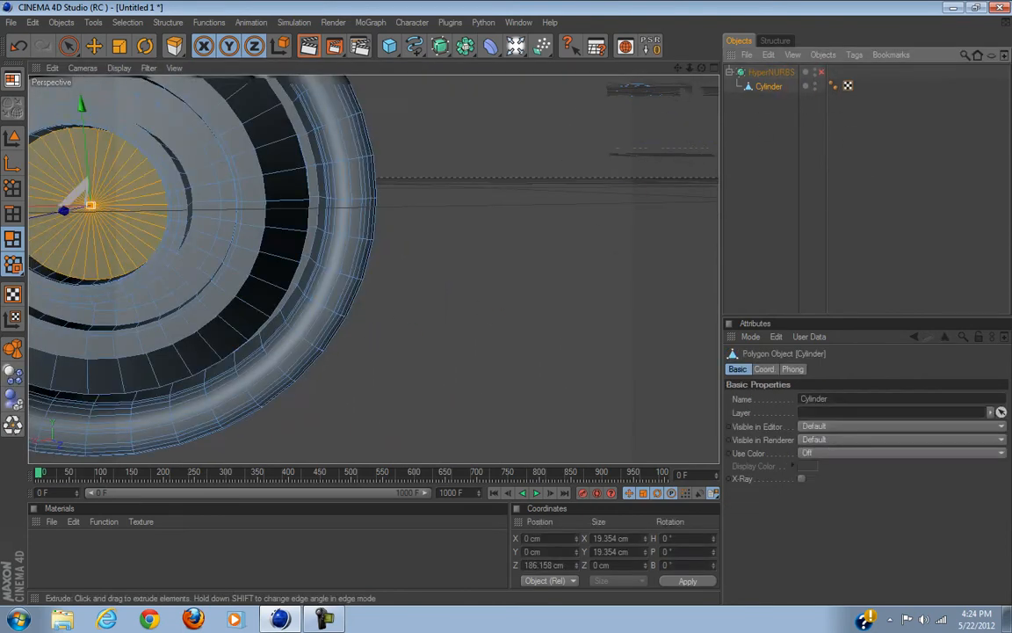
pyautogui.rightClick(496, 330)
pyautogui.click(515, 331)
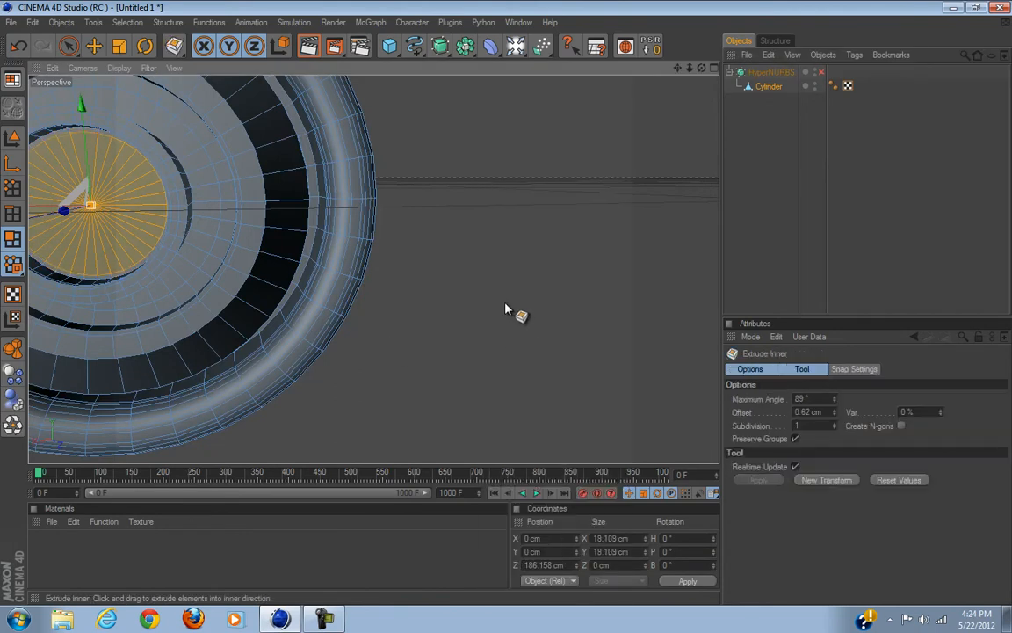
pyautogui.moveTo(507, 303); pyautogui.dragTo(503, 304)
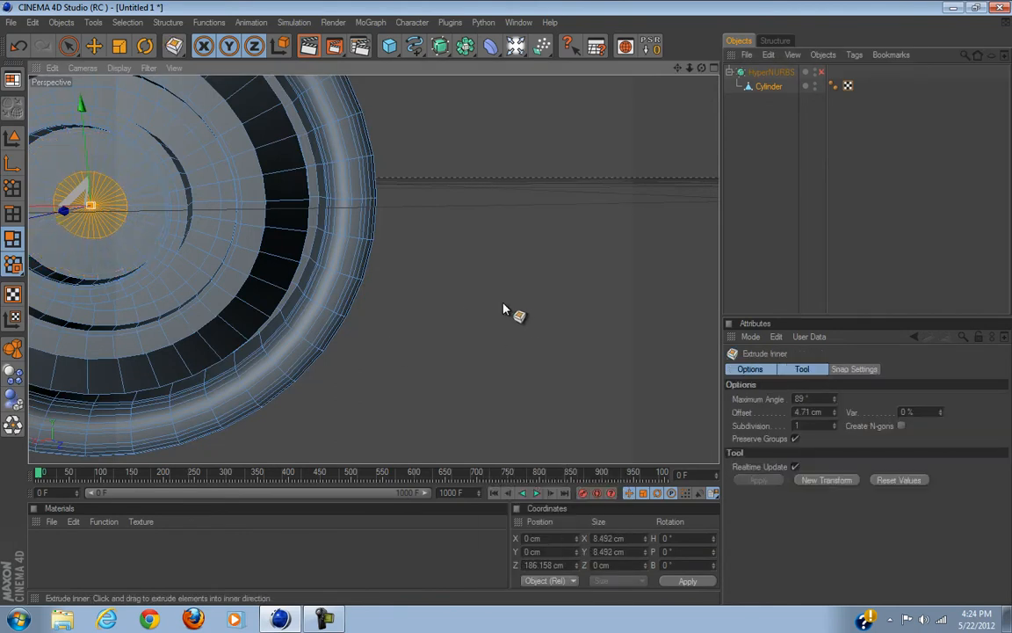
# Step: Turn on the HyperNURBS, deselect everything and inspect the smoothed body from the end and the side
pyautogui.click(822, 72)
pyautogui.click(924, 223)
pyautogui.scroll(-5, 323, 232)
pyautogui.keyDown('alt'); pyautogui.moveTo(505, 305); pyautogui.dragTo(444, 307); pyautogui.keyUp('alt')
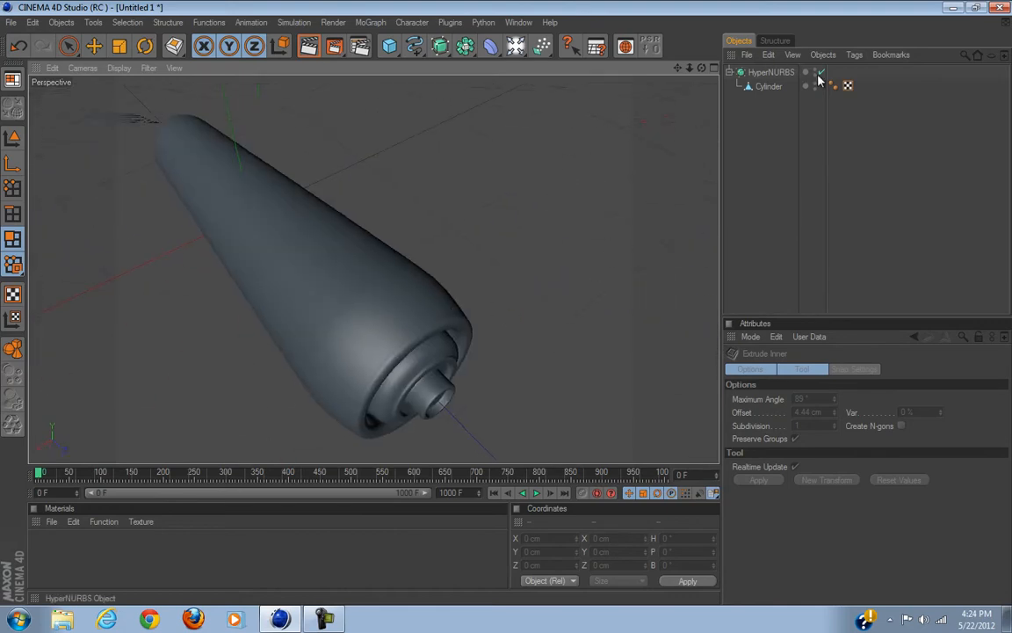
pyautogui.moveTo(498, 316)
pyautogui.keyDown('alt'); pyautogui.mouseDown()
pyautogui.moveTo(582, 300)
pyautogui.moveTo(507, 309)
pyautogui.mouseUp(); pyautogui.keyUp('alt')
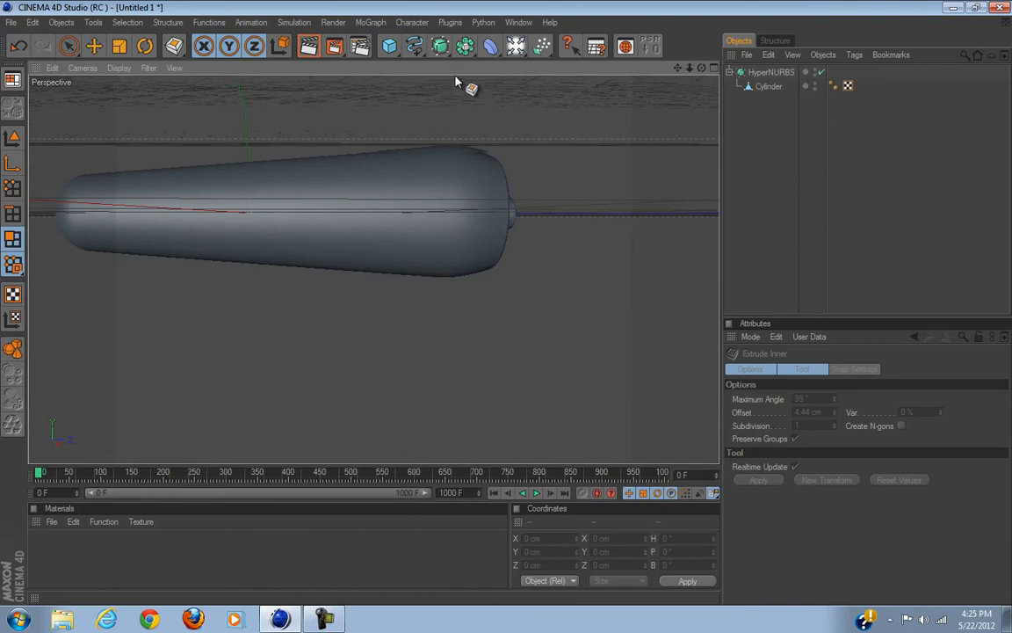
# Step: Add a cube primitive at the origin and switch to model mode with the Live Selection tool
pyautogui.click(391, 47)
pyautogui.scroll(-4, 250, 219)
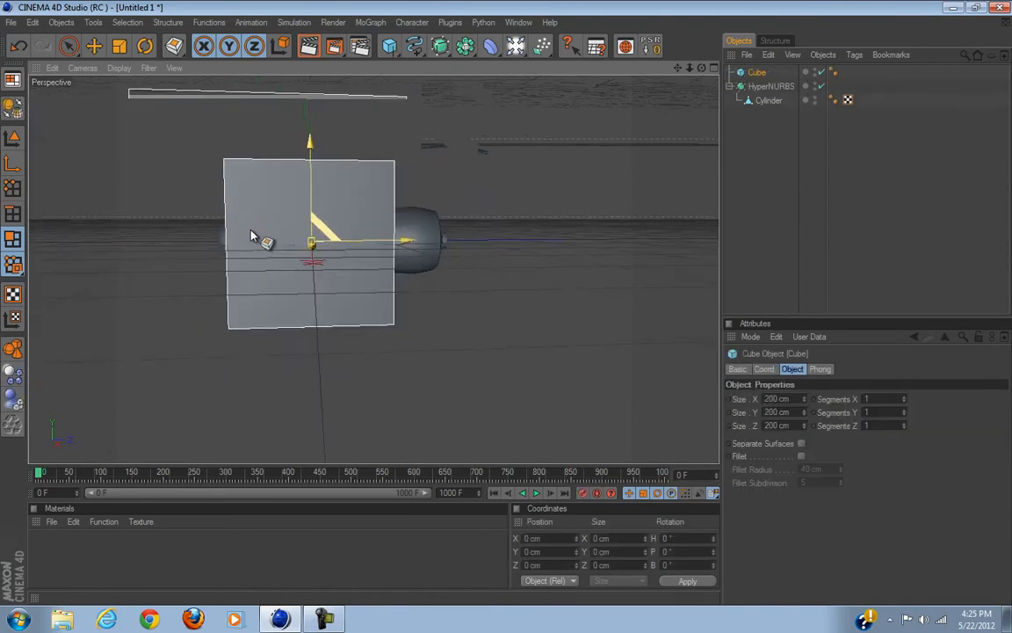
pyautogui.keyDown('alt'); pyautogui.moveTo(251, 219); pyautogui.dragTo(204, 255); pyautogui.keyUp('alt')
pyautogui.click(14, 139)
pyautogui.keyDown('alt'); pyautogui.moveTo(426, 264); pyautogui.dragTo(506, 306); pyautogui.keyUp('alt')
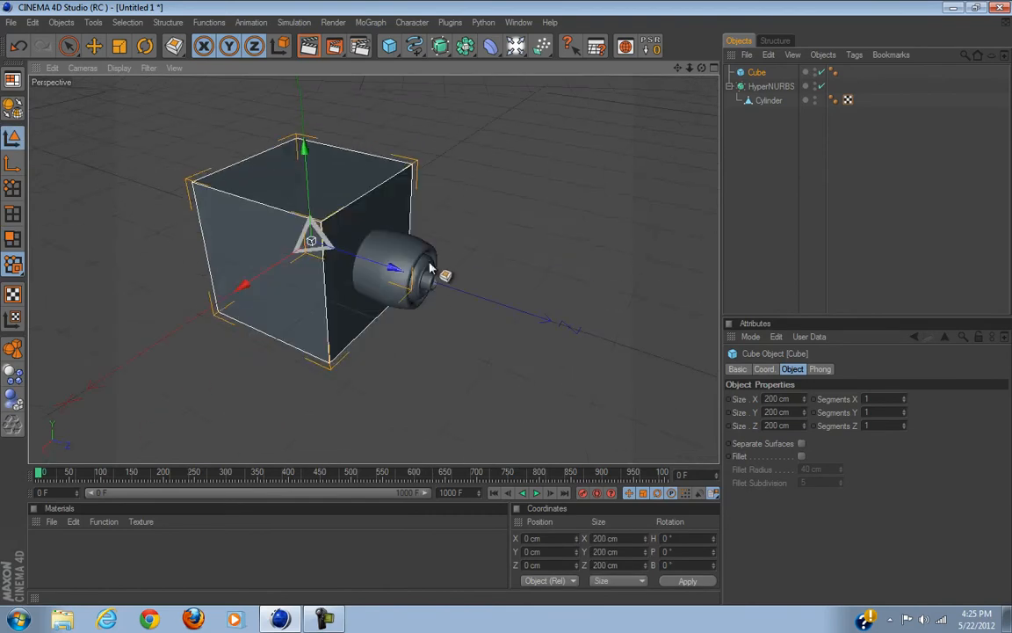
pyautogui.click(68, 45)
pyautogui.keyDown('alt'); pyautogui.moveTo(453, 285); pyautogui.dragTo(198, 244); pyautogui.keyUp('alt')
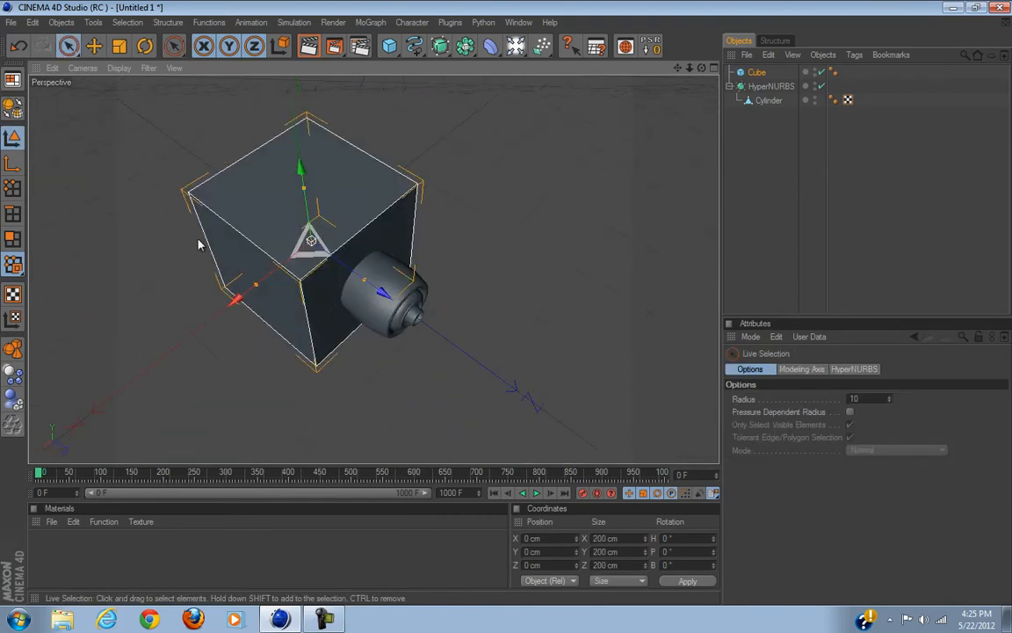
# Step: Reduce the cube's Z size to about 56.5 cm in the Top view
pyautogui.click(714, 68)
pyautogui.scroll(5, 575, 168)
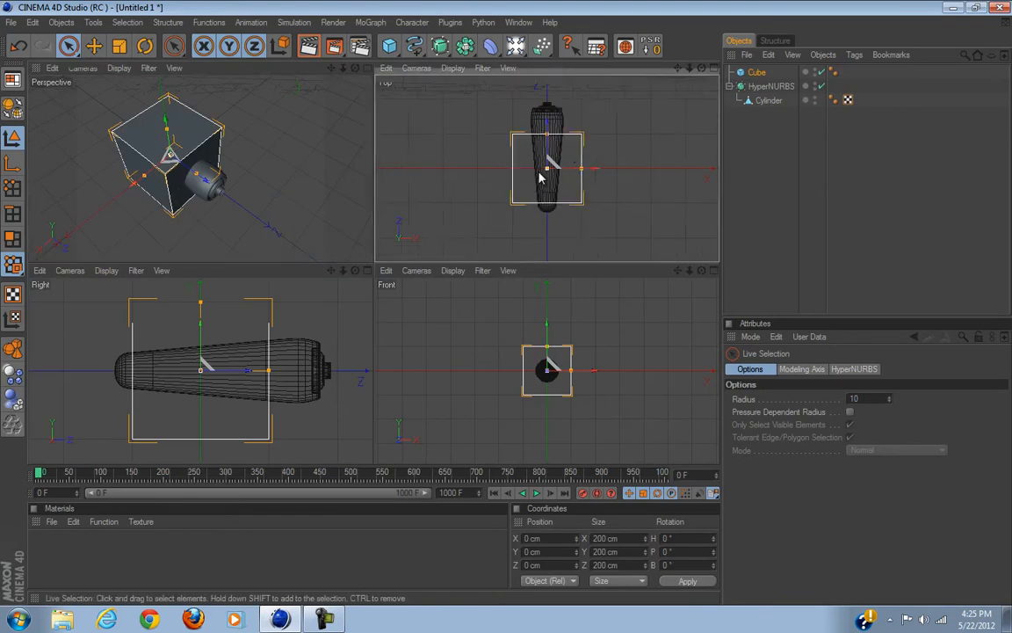
pyautogui.scroll(-1, 551, 134)
pyautogui.moveTo(548, 97); pyautogui.dragTo(507, 268)
pyautogui.scroll(-1, 546, 109)
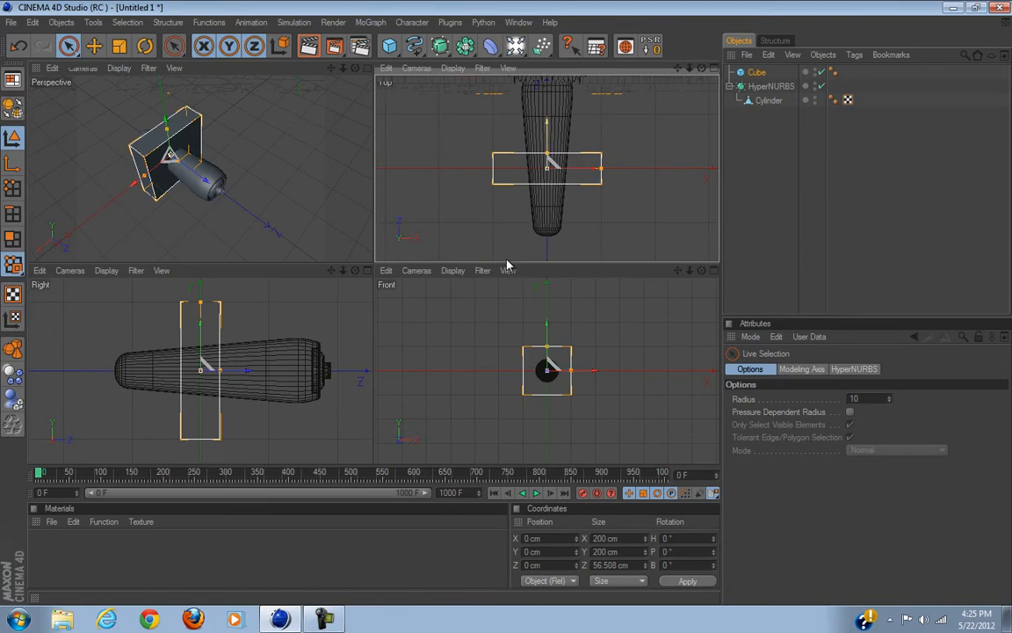
# Step: Move the cube along Z towards the body's large end, to a Z position of about 85.45 cm
pyautogui.moveTo(548, 137); pyautogui.dragTo(551, 128)
pyautogui.keyDown('alt'); pyautogui.moveTo(550, 130); pyautogui.dragTo(529, 217, button='middle'); pyautogui.keyUp('alt')
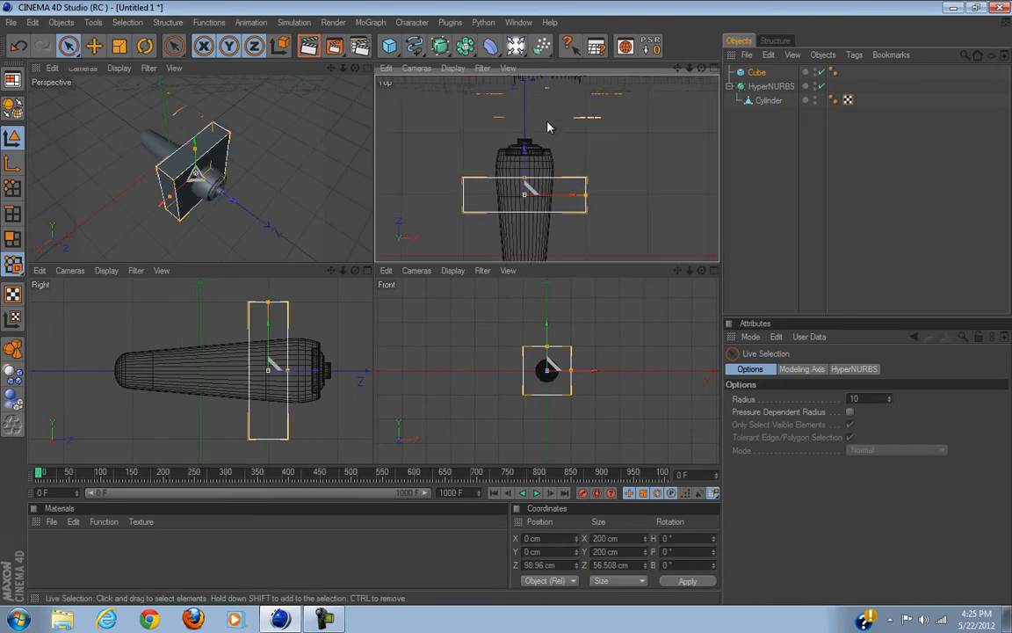
pyautogui.scroll(3, 544, 134)
pyautogui.keyDown('alt'); pyautogui.moveTo(539, 140); pyautogui.dragTo(560, 106, button='middle'); pyautogui.keyUp('alt')
pyautogui.scroll(-2, 532, 147)
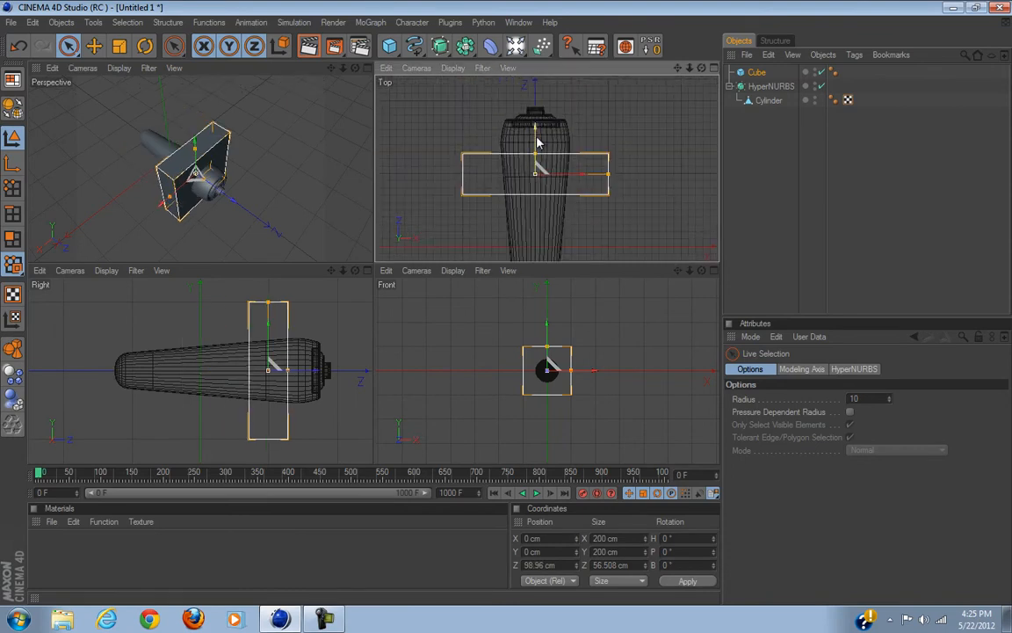
pyautogui.moveTo(536, 137); pyautogui.dragTo(536, 147)
pyautogui.keyDown('alt'); pyautogui.moveTo(574, 144); pyautogui.dragTo(572, 126, button='middle'); pyautogui.keyUp('alt')
# Step: Stretch the cube into a wing slab about 420 cm in X and 75.2 cm in Z
pyautogui.moveTo(604, 169); pyautogui.dragTo(508, 268)
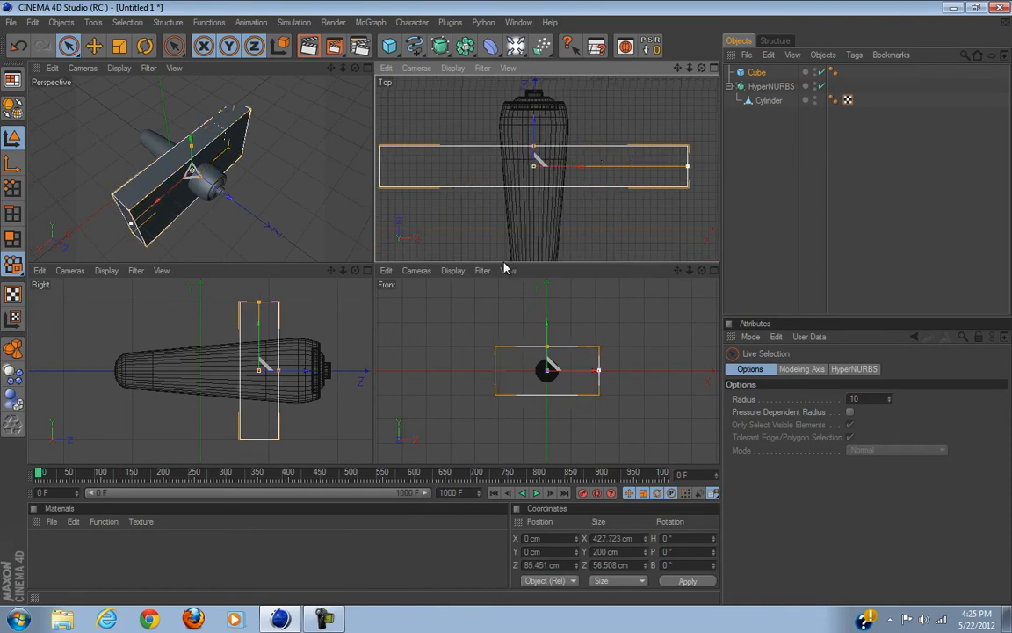
pyautogui.moveTo(537, 165)
pyautogui.keyDown('alt'); pyautogui.mouseDown(button='middle')
pyautogui.moveTo(556, 160)
pyautogui.moveTo(548, 169)
pyautogui.mouseUp(button='middle'); pyautogui.keyUp('alt')
pyautogui.scroll(-1, 553, 164)
pyautogui.scroll(-1, 548, 169)
pyautogui.scroll(-1, 549, 174)
pyautogui.moveTo(546, 162); pyautogui.dragTo(506, 268)
pyautogui.keyDown('alt'); pyautogui.moveTo(519, 183); pyautogui.dragTo(537, 137, button='middle'); pyautogui.keyUp('alt')
# Step: Thin the cube to about 9.94 cm in Y and raise it to a Y position of about 17.5 cm
pyautogui.click(294, 337)
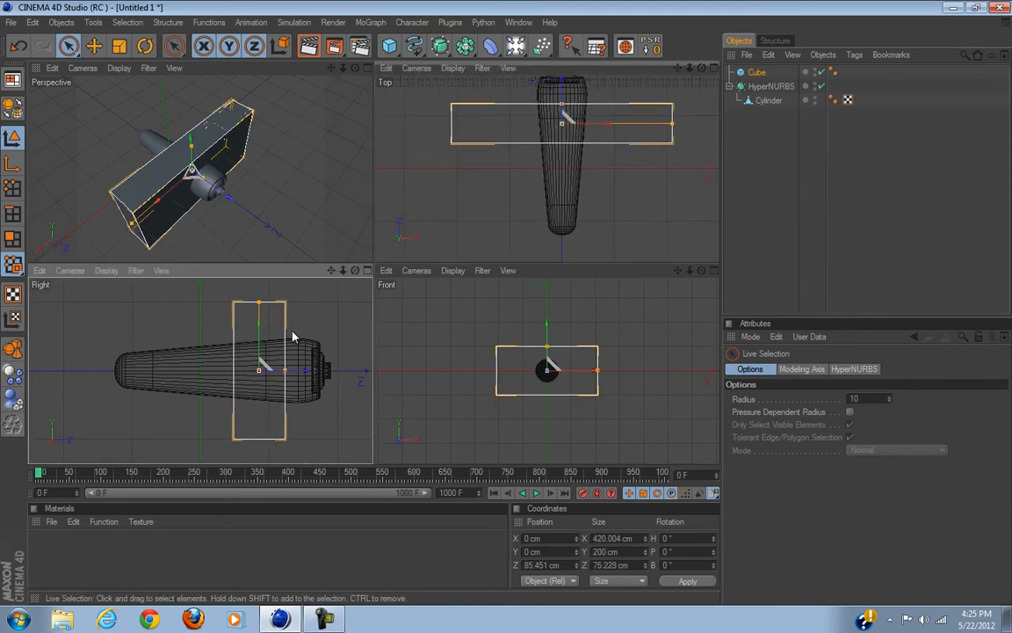
pyautogui.moveTo(260, 308); pyautogui.dragTo(373, 306)
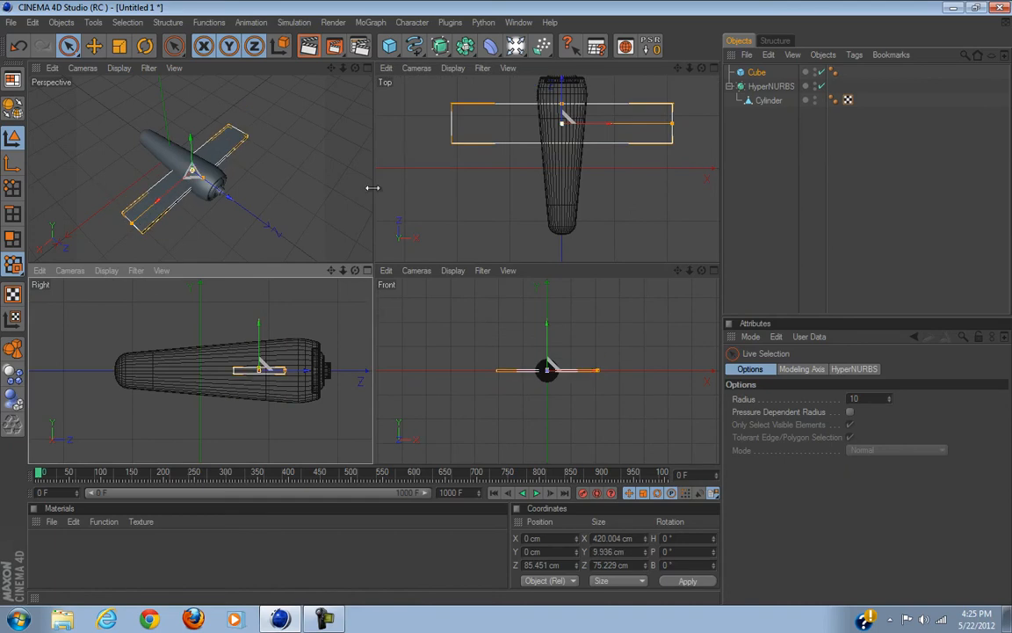
pyautogui.moveTo(548, 348); pyautogui.dragTo(507, 308)
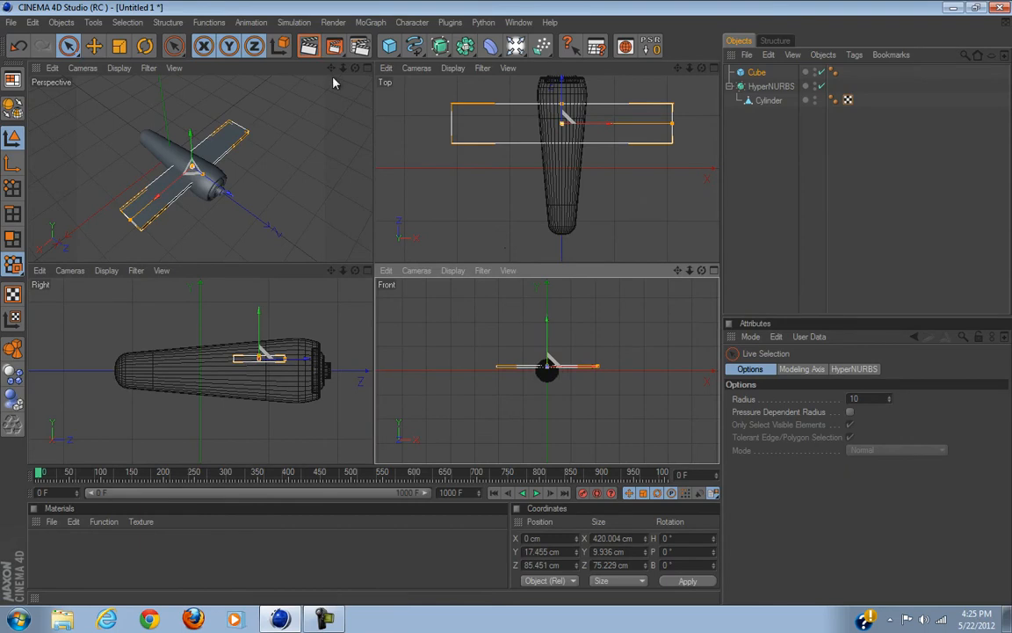
# Step: Set the cube's Y position to 0 cm
pyautogui.click(367, 67)
pyautogui.keyDown('alt'); pyautogui.moveTo(361, 70); pyautogui.dragTo(466, 166); pyautogui.keyUp('alt')
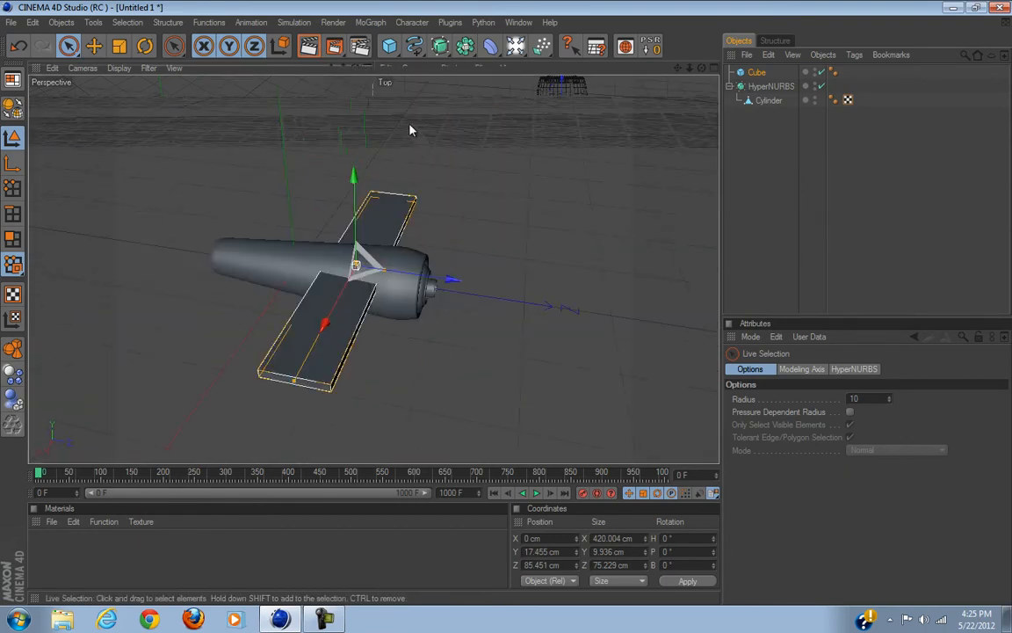
pyautogui.keyDown('alt'); pyautogui.moveTo(406, 221); pyautogui.dragTo(446, 255); pyautogui.keyUp('alt')
pyautogui.click(609, 555)
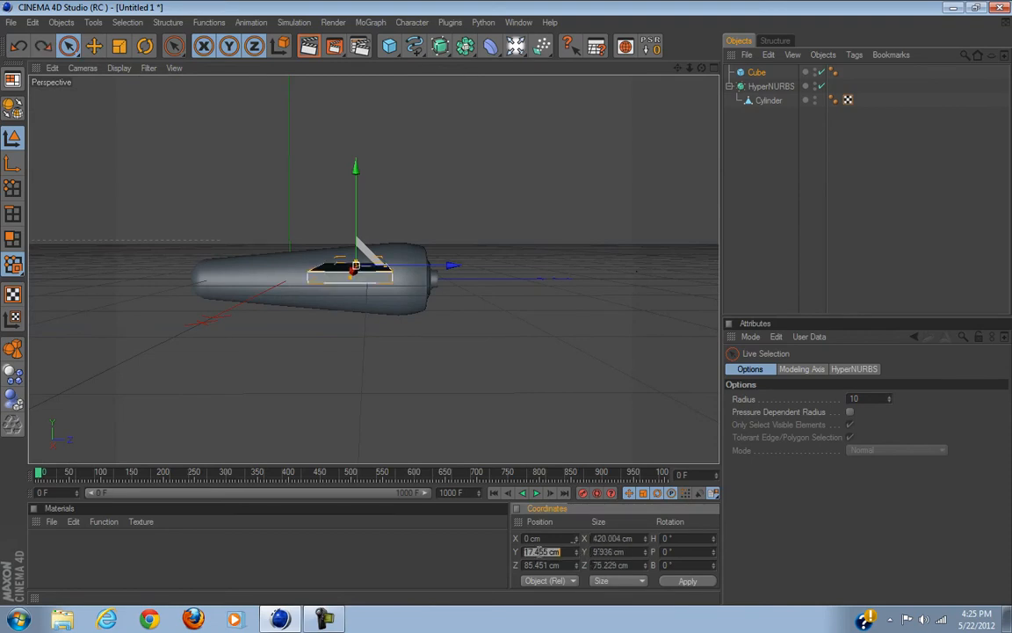
pyautogui.click(537, 551)
pyautogui.write('0')
pyautogui.press('Return')
pyautogui.keyDown('alt'); pyautogui.moveTo(383, 346); pyautogui.dragTo(392, 367); pyautogui.keyUp('alt')
# Step: Widen the wing cube to about 448.9 cm in X and thin it to about 5.57 cm in Y
pyautogui.moveTo(193, 319); pyautogui.dragTo(178, 321)
pyautogui.moveTo(299, 338)
pyautogui.keyDown('alt'); pyautogui.mouseDown()
pyautogui.moveTo(492, 310)
pyautogui.moveTo(299, 338)
pyautogui.mouseUp(); pyautogui.keyUp('alt')
pyautogui.scroll(5, 300, 339)
pyautogui.moveTo(340, 283); pyautogui.dragTo(340, 288)
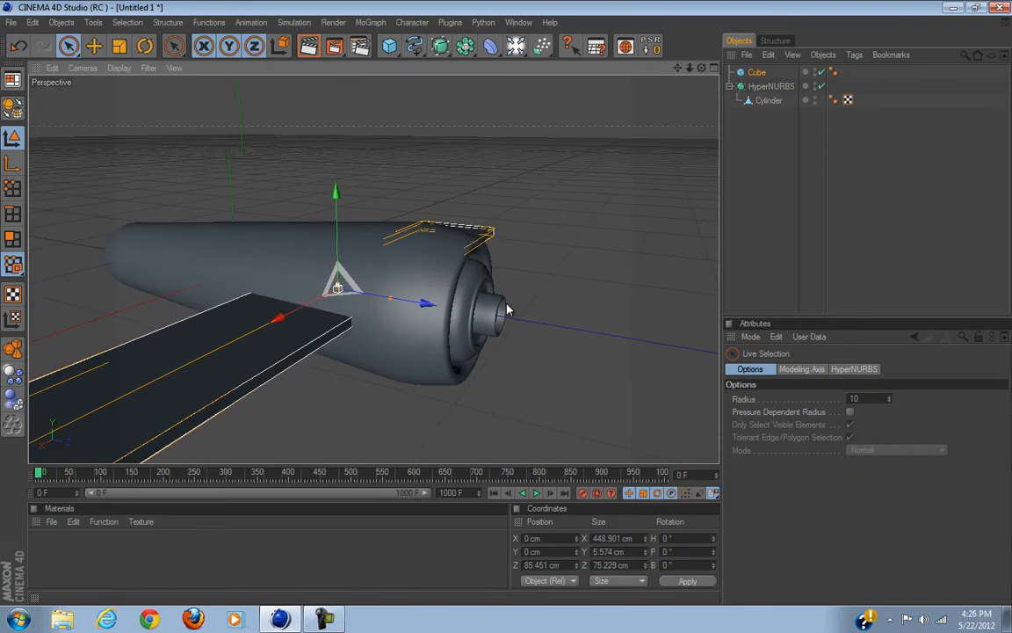
# Step: Select the Cylinder, turn the Cube off and on again, and examine the Cylinder's mesh where the wing meets it
pyautogui.keyDown('alt'); pyautogui.moveTo(411, 356); pyautogui.dragTo(772, 207); pyautogui.keyUp('alt')
pyautogui.scroll(3, 507, 308)
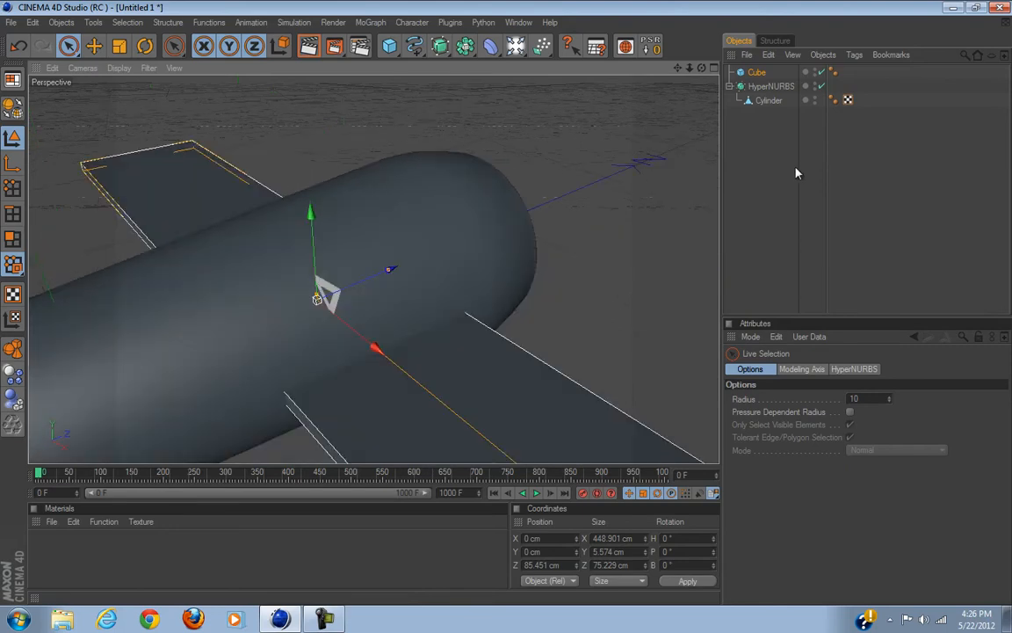
pyautogui.click(764, 86)
pyautogui.click(767, 100)
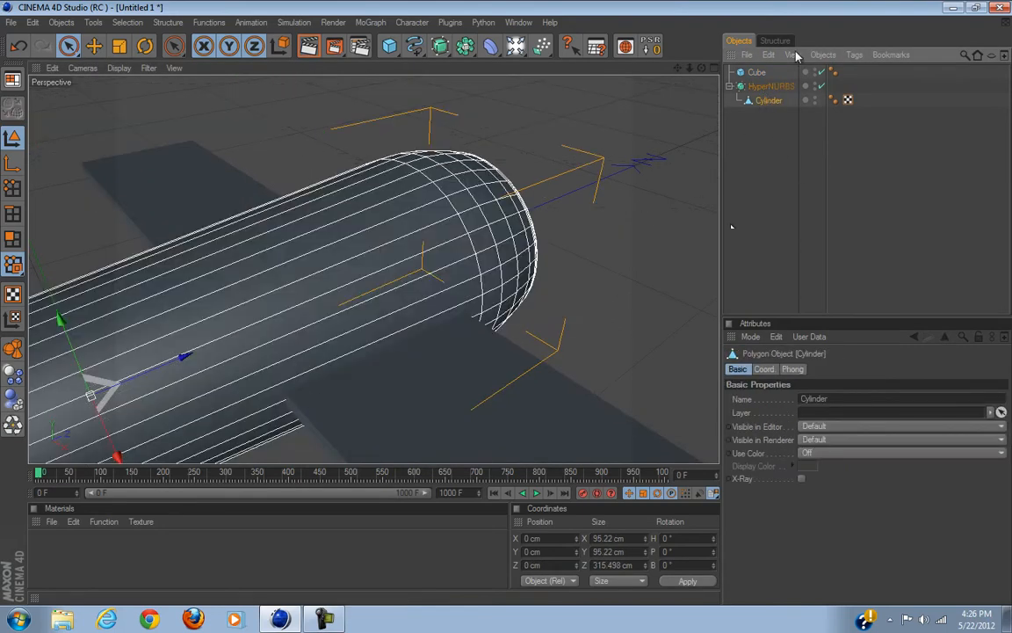
pyautogui.click(743, 74)
pyautogui.click(821, 74)
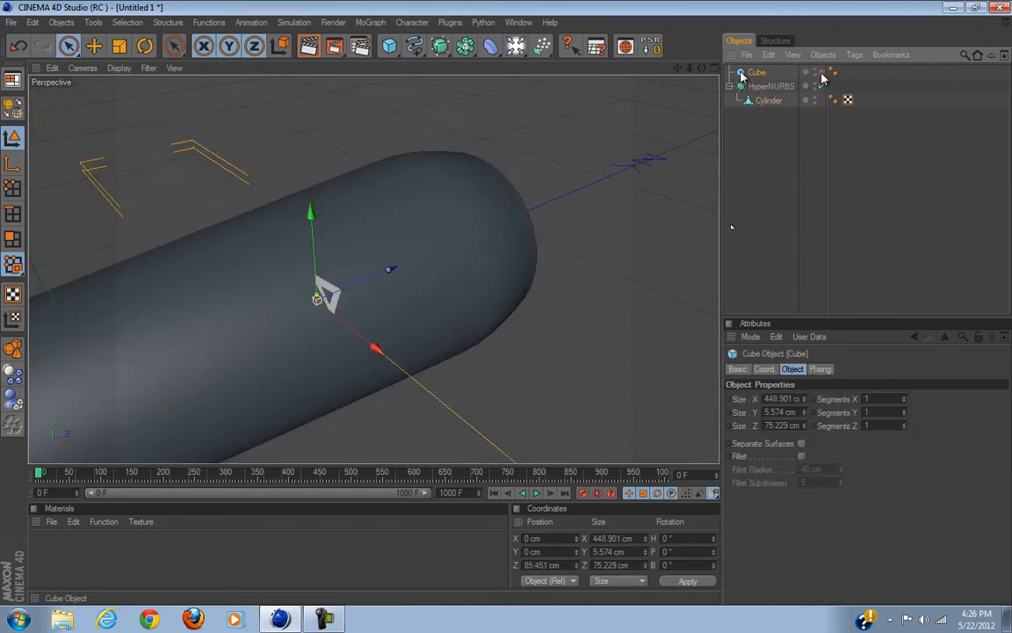
pyautogui.click(768, 101)
pyautogui.click(753, 74)
pyautogui.click(769, 100)
pyautogui.scroll(-5, 413, 273)
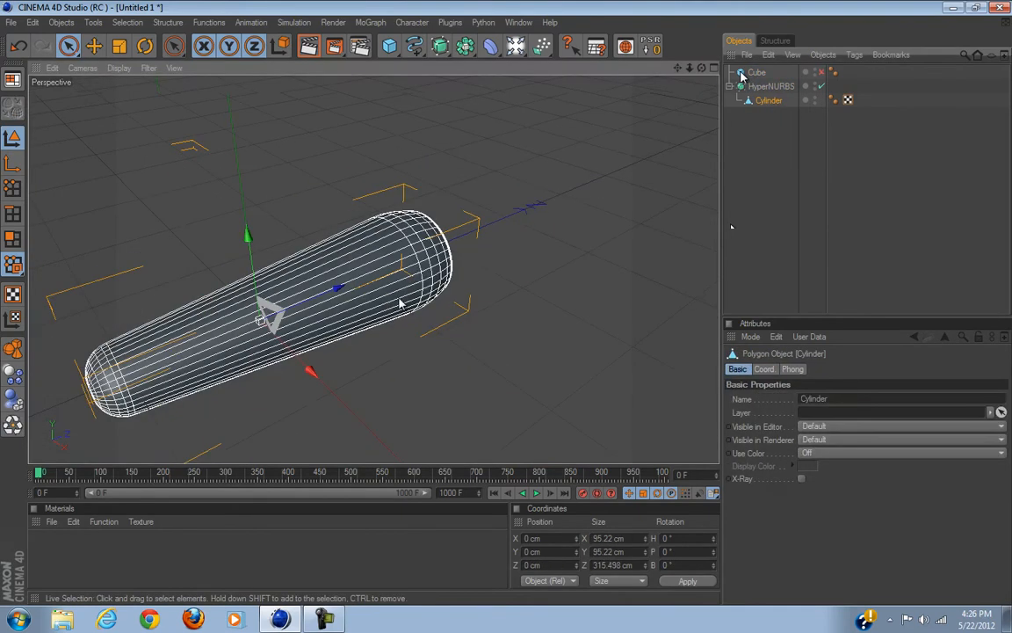
pyautogui.scroll(3, 386, 335)
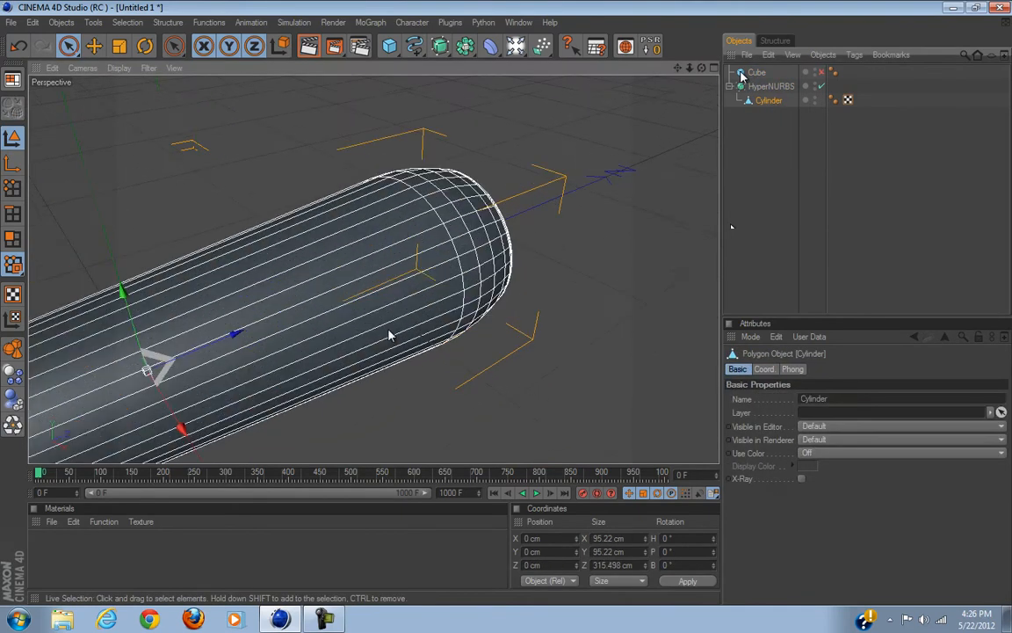
pyautogui.click(823, 73)
pyautogui.keyDown('alt'); pyautogui.moveTo(538, 309); pyautogui.dragTo(431, 283); pyautogui.keyUp('alt')
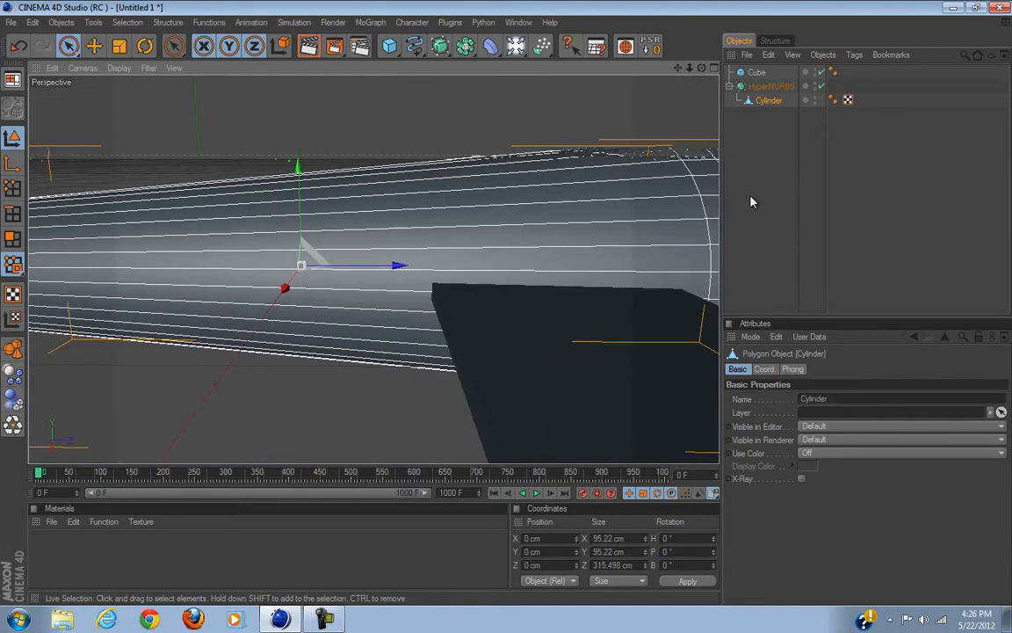
# Step: In polygon mode with HyperNURBS off, loop-cut the Cylinder at the wing's rear edge using the Knife, with Restrict To Selection off
pyautogui.click(14, 239)
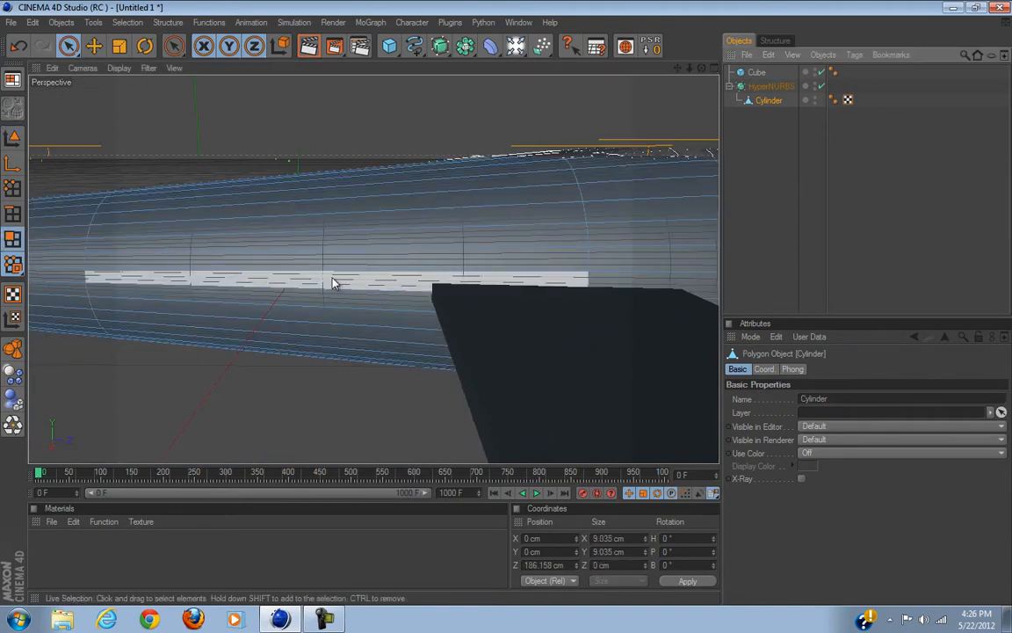
pyautogui.click(821, 87)
pyautogui.press('k')
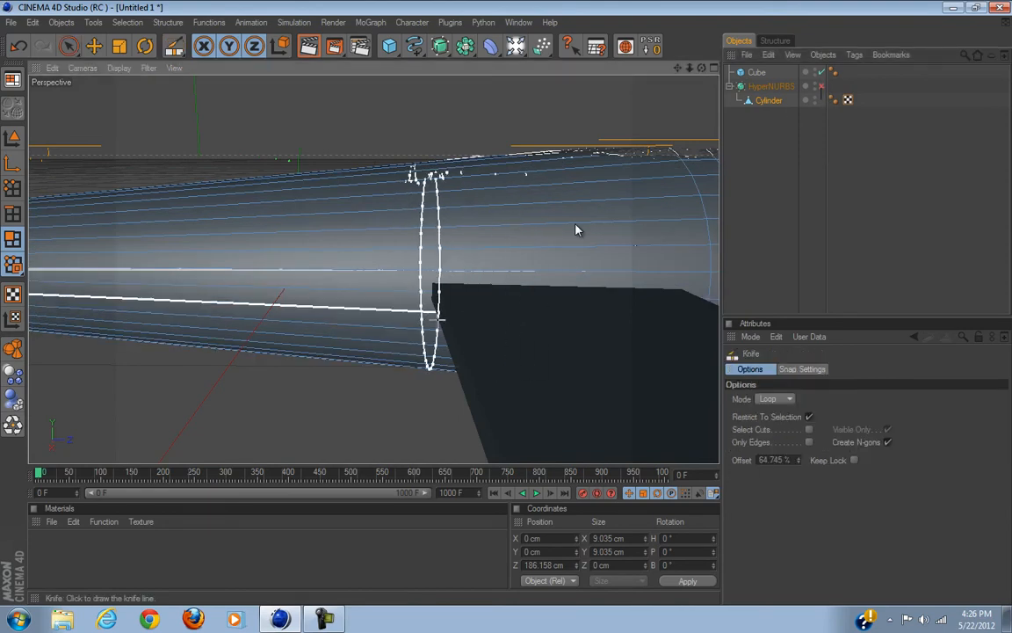
pyautogui.click(810, 418)
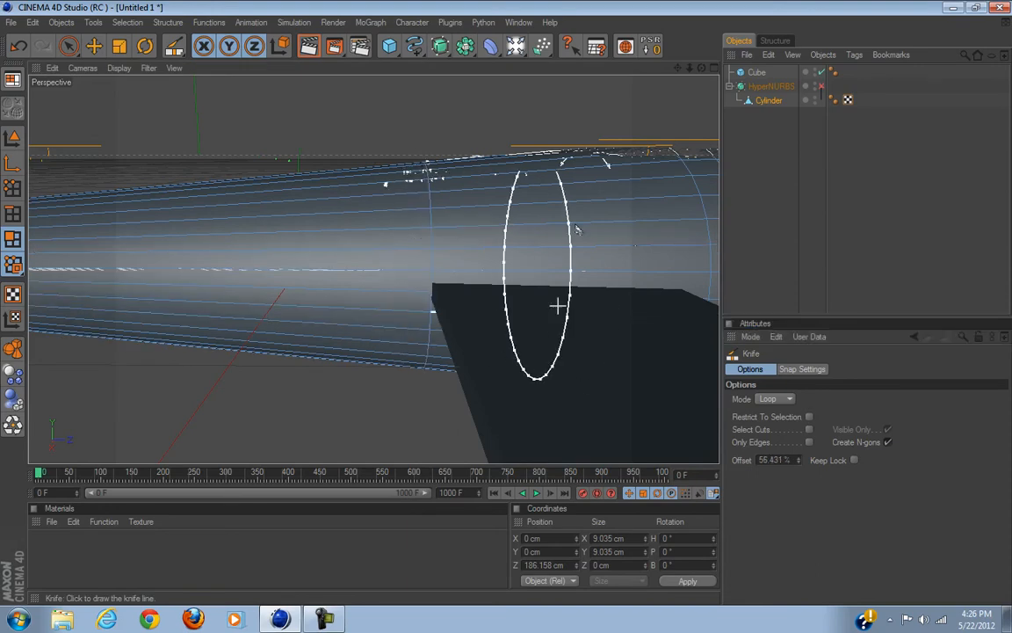
# Step: Add Knife loop cuts around the Cylinder at the wing's front edge and just behind its rear edge
pyautogui.keyDown('alt'); pyautogui.moveTo(554, 311); pyautogui.dragTo(220, 340, button='middle'); pyautogui.keyUp('alt')
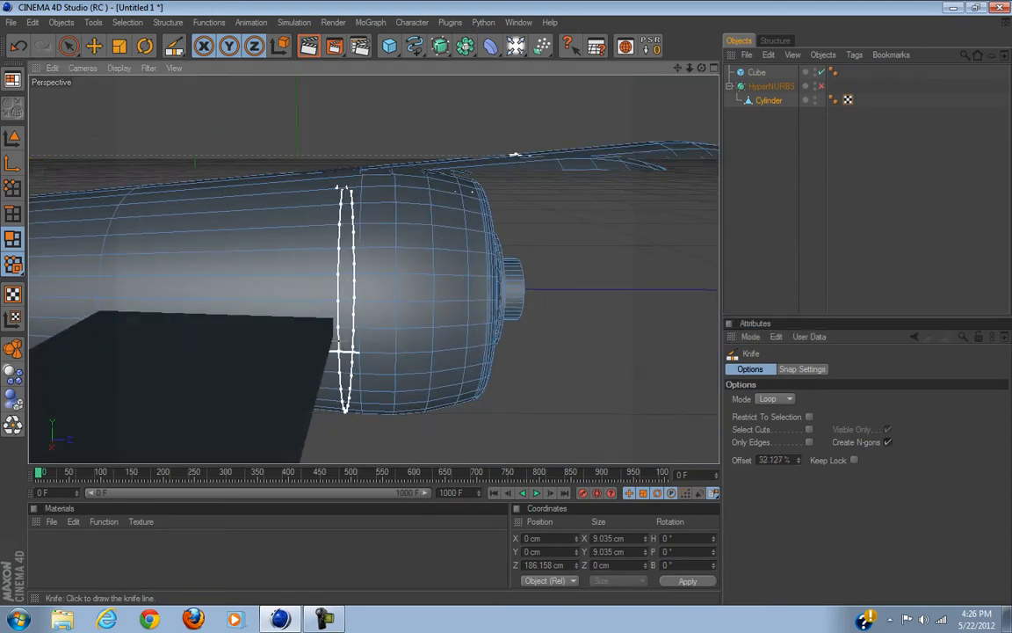
pyautogui.keyDown('alt'); pyautogui.moveTo(475, 350); pyautogui.dragTo(505, 304, button='middle'); pyautogui.keyUp('alt')
pyautogui.scroll(4, 506, 302)
pyautogui.keyDown('alt'); pyautogui.moveTo(505, 301); pyautogui.dragTo(507, 301, button='middle'); pyautogui.keyUp('alt')
pyautogui.keyDown('alt'); pyautogui.moveTo(474, 348); pyautogui.dragTo(479, 344, button='middle'); pyautogui.keyUp('alt')
pyautogui.click(415, 341)
pyautogui.keyDown('alt'); pyautogui.moveTo(413, 351); pyautogui.dragTo(520, 300, button='middle'); pyautogui.keyUp('alt')
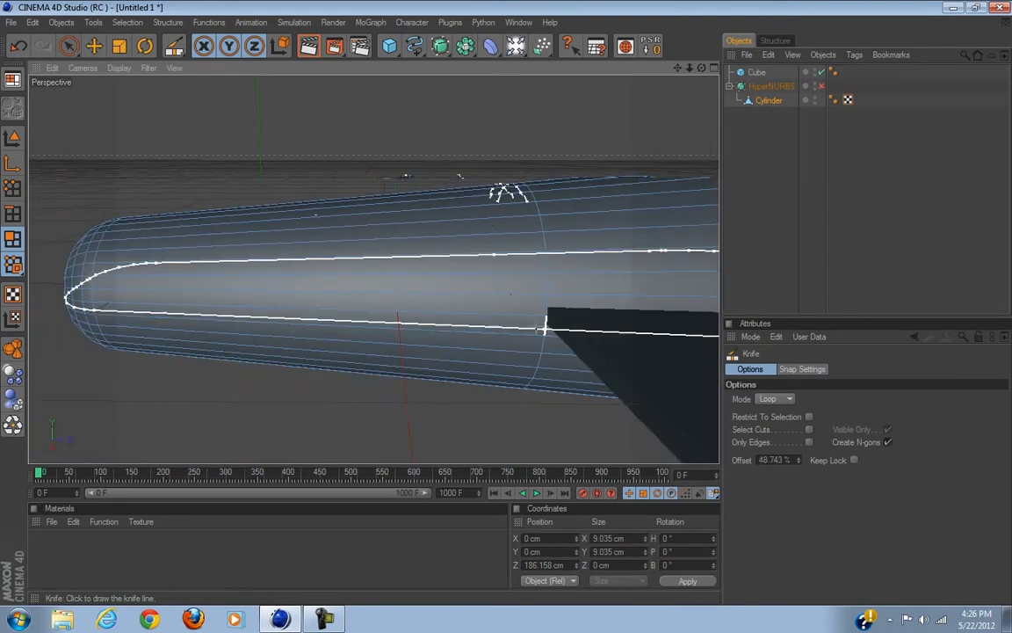
pyautogui.click(529, 327)
pyautogui.keyDown('alt'); pyautogui.moveTo(606, 320); pyautogui.dragTo(507, 302, button='middle'); pyautogui.keyUp('alt')
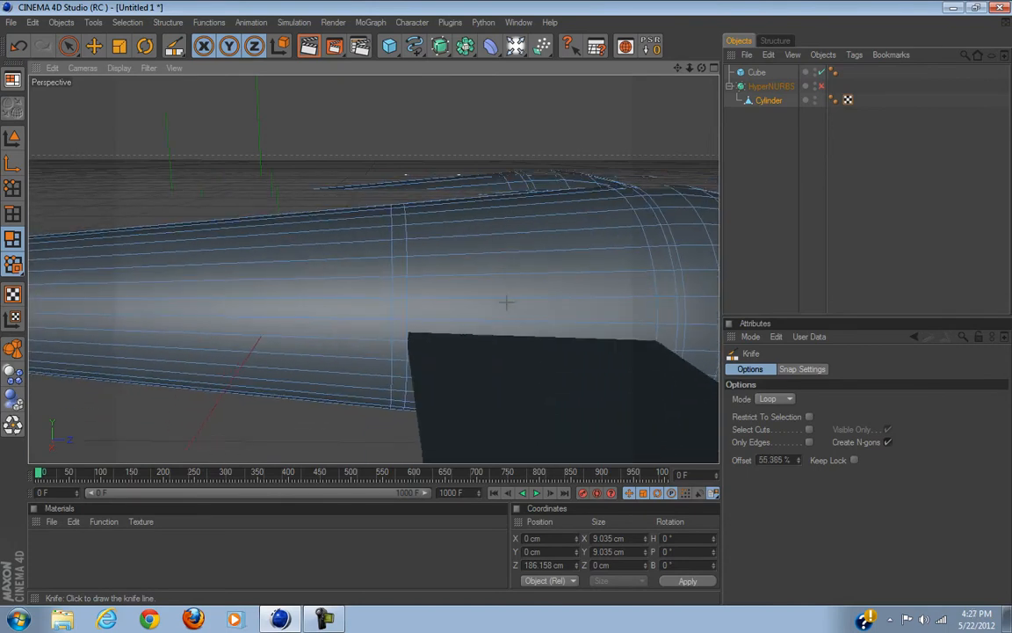
# Step: Turn off the Cube and select the two wing-root faces on each side of the Cylinder with Live Selection
pyautogui.click(820, 72)
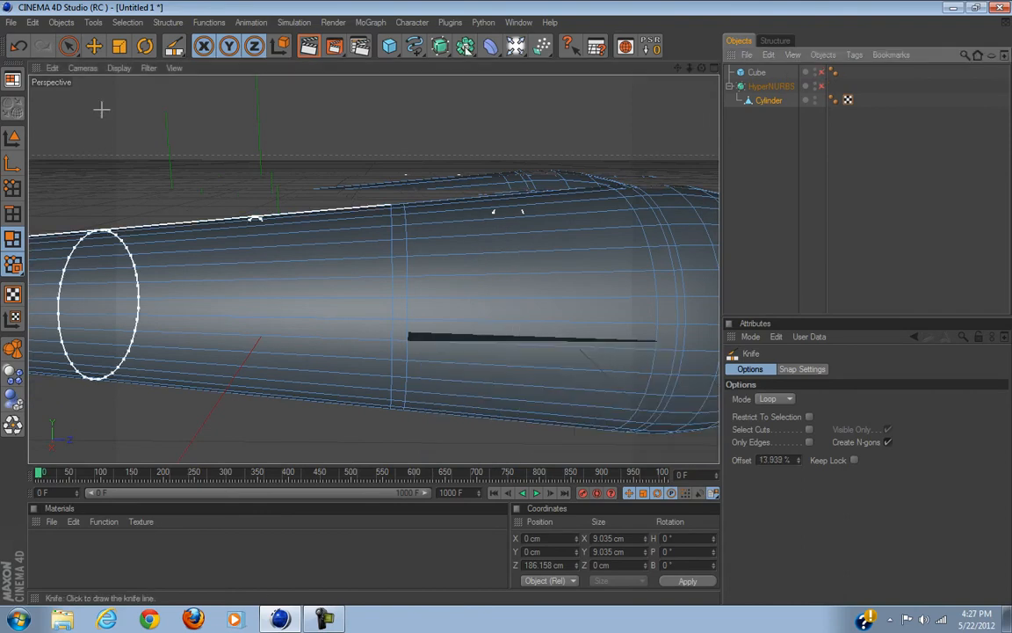
pyautogui.click(68, 46)
pyautogui.moveTo(456, 336); pyautogui.dragTo(454, 374)
pyautogui.keyDown('alt'); pyautogui.moveTo(563, 328); pyautogui.dragTo(507, 304); pyautogui.keyUp('alt')
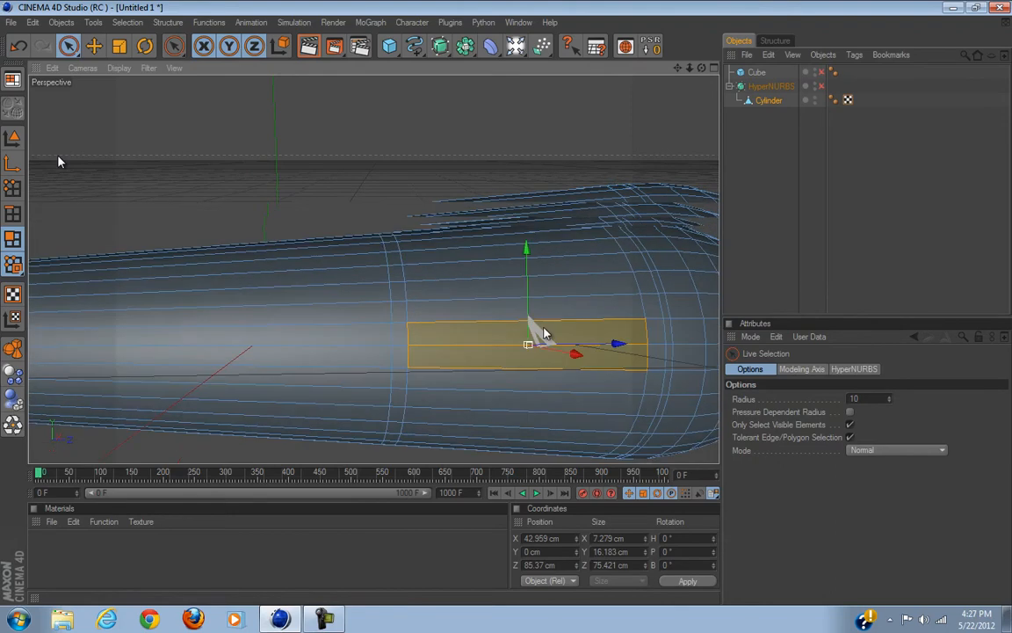
pyautogui.click(714, 68)
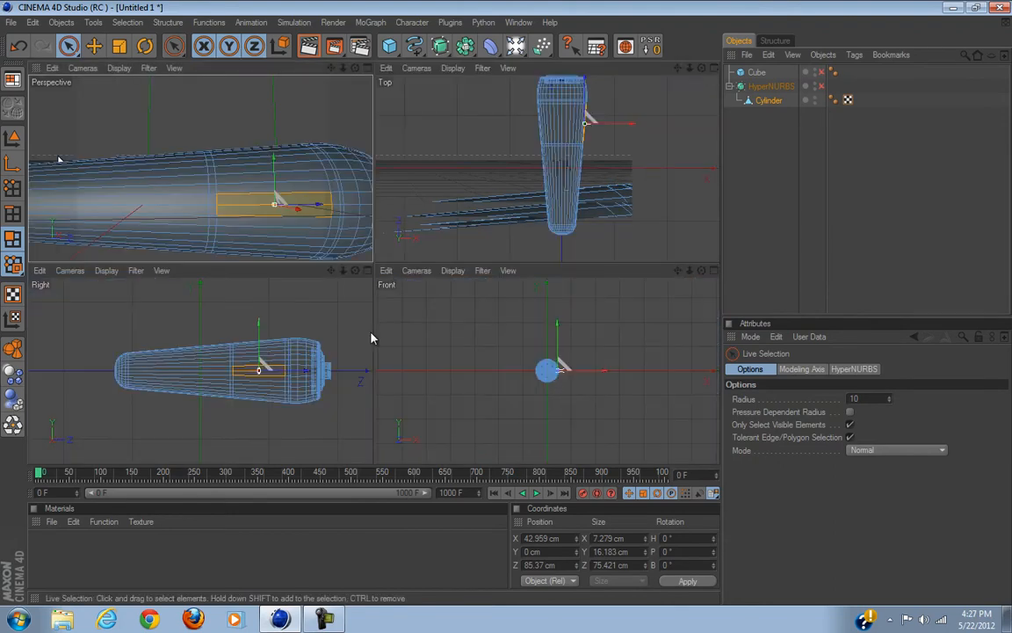
pyautogui.click(368, 69)
pyautogui.keyDown('alt'); pyautogui.moveTo(631, 295); pyautogui.dragTo(511, 375); pyautogui.keyUp('alt')
pyautogui.click(467, 371)
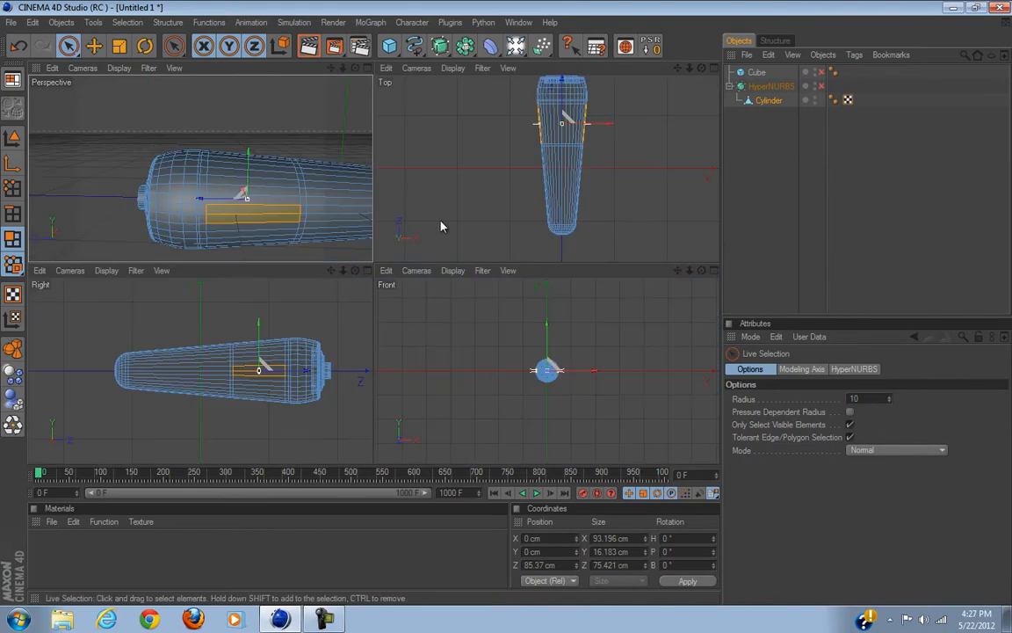
# Step: Extrude the selected wing-root faces outward about 204 cm on both sides of the Cylinder
pyautogui.click(367, 68)
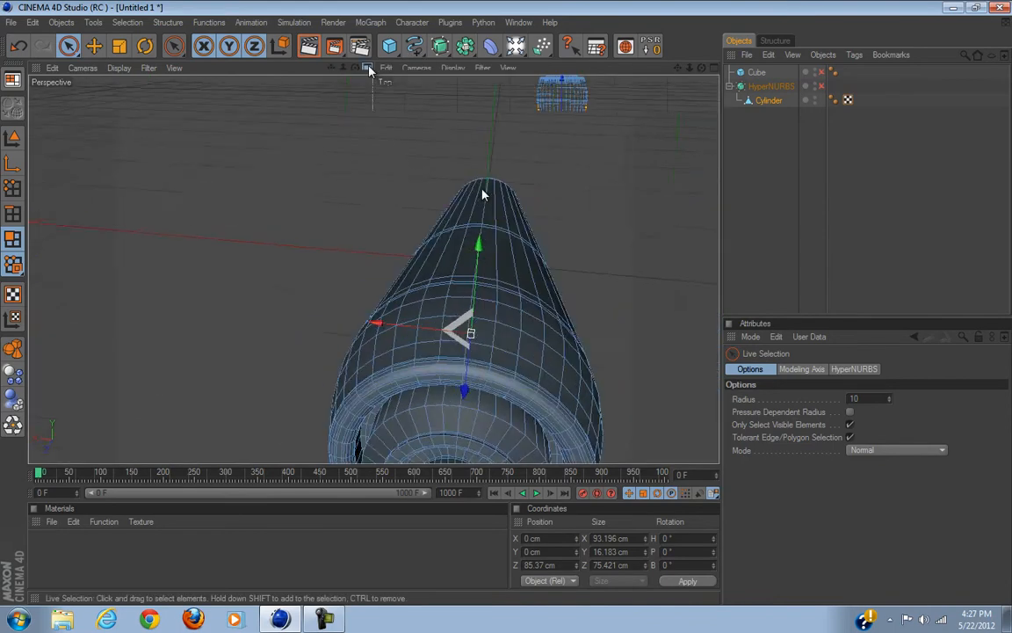
pyautogui.keyDown('alt'); pyautogui.moveTo(509, 309); pyautogui.dragTo(502, 308); pyautogui.keyUp('alt')
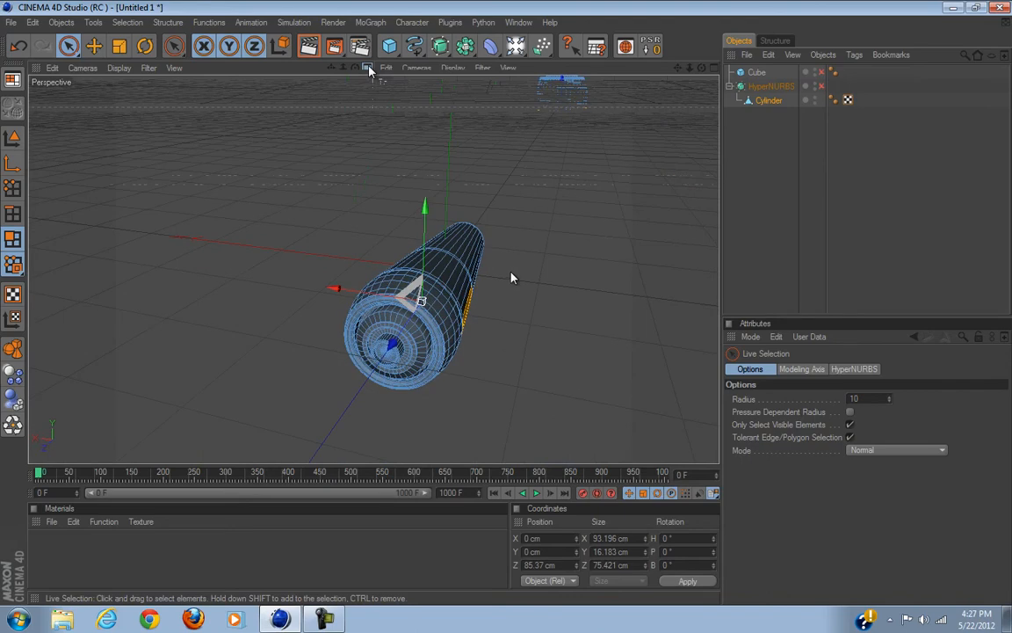
pyautogui.rightClick(515, 276)
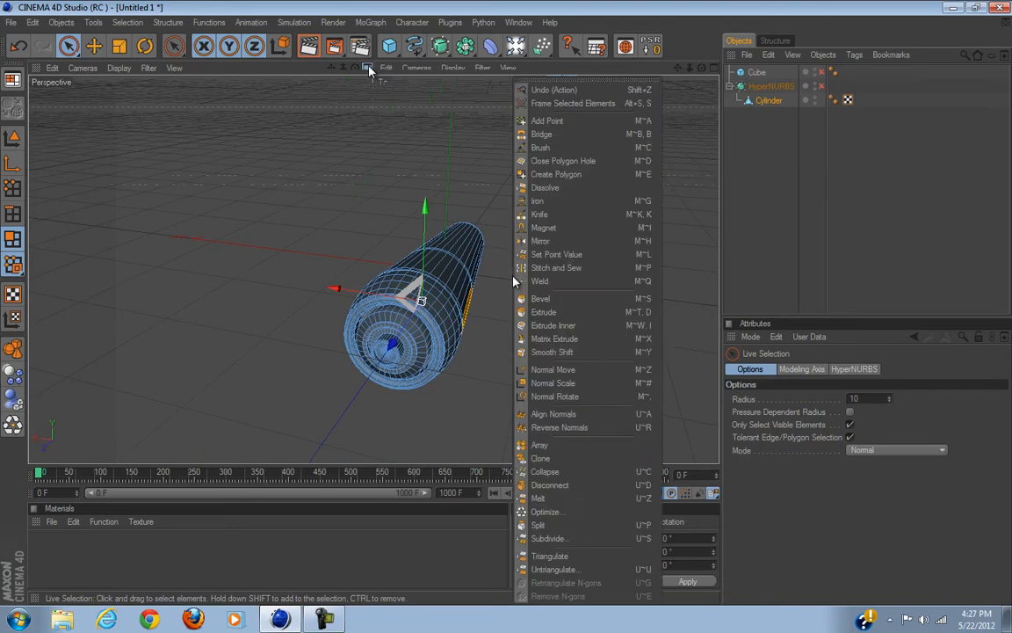
pyautogui.click(594, 312)
pyautogui.keyDown('alt'); pyautogui.moveTo(585, 330); pyautogui.dragTo(522, 344); pyautogui.keyUp('alt')
pyautogui.hotkey('ctrl', 'z')
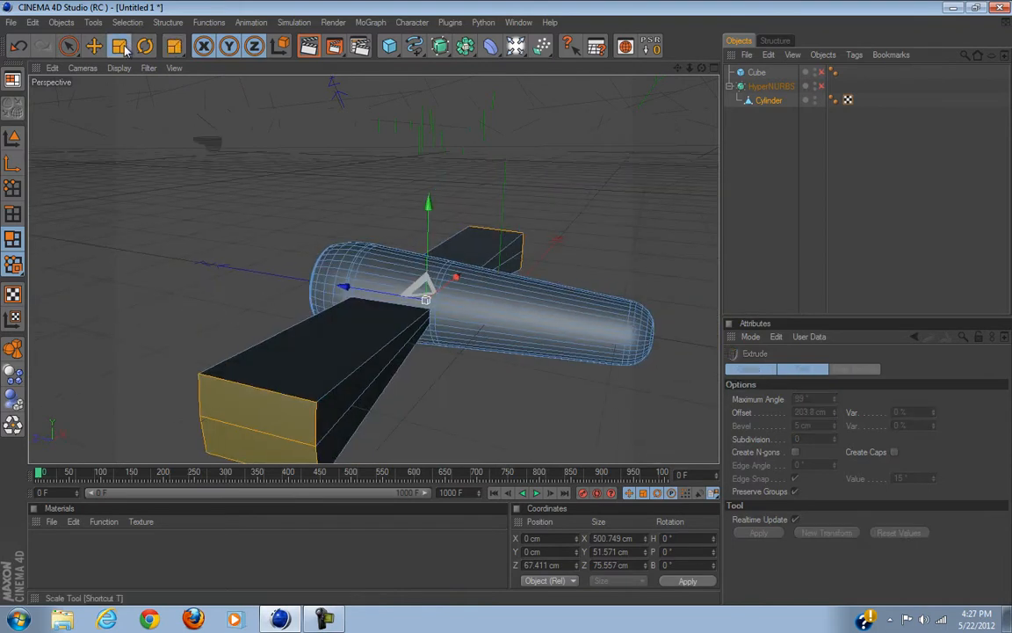
# Step: Scale the selected wing-tip faces to about 8.5 cm thick along Y and about 62.5 cm long along Z
pyautogui.click(122, 47)
pyautogui.moveTo(435, 204); pyautogui.dragTo(508, 310)
pyautogui.moveTo(507, 310); pyautogui.dragTo(508, 309)
pyautogui.keyDown('alt'); pyautogui.moveTo(505, 153); pyautogui.dragTo(394, 313); pyautogui.keyUp('alt')
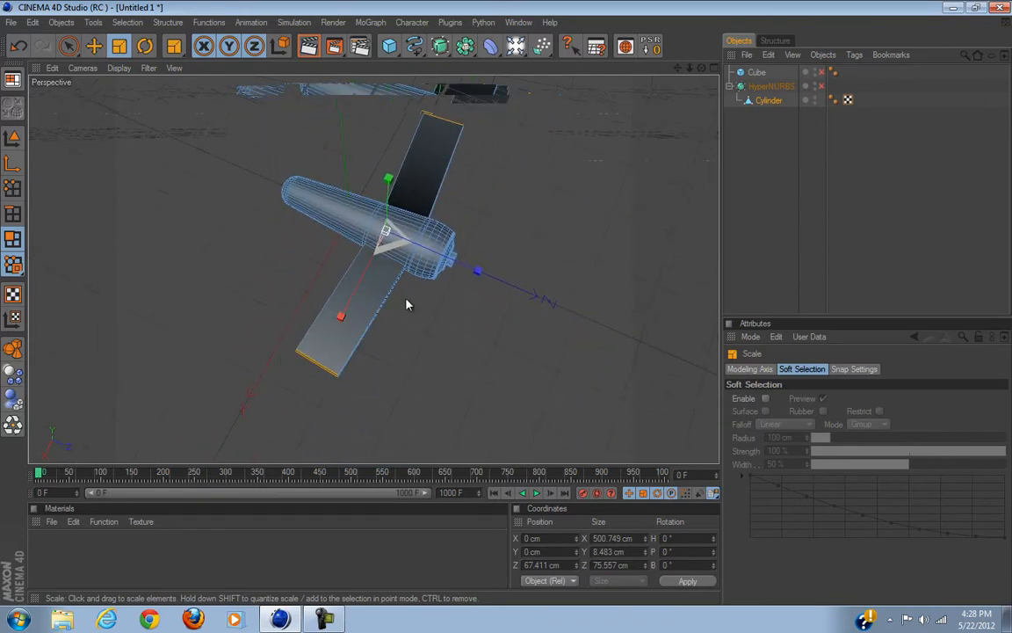
pyautogui.moveTo(477, 271); pyautogui.dragTo(503, 304)
# Step: Move the wing-tip faces forward along Z to about 84.7 cm, adjusting them in the top view
pyautogui.click(99, 46)
pyautogui.click(715, 69)
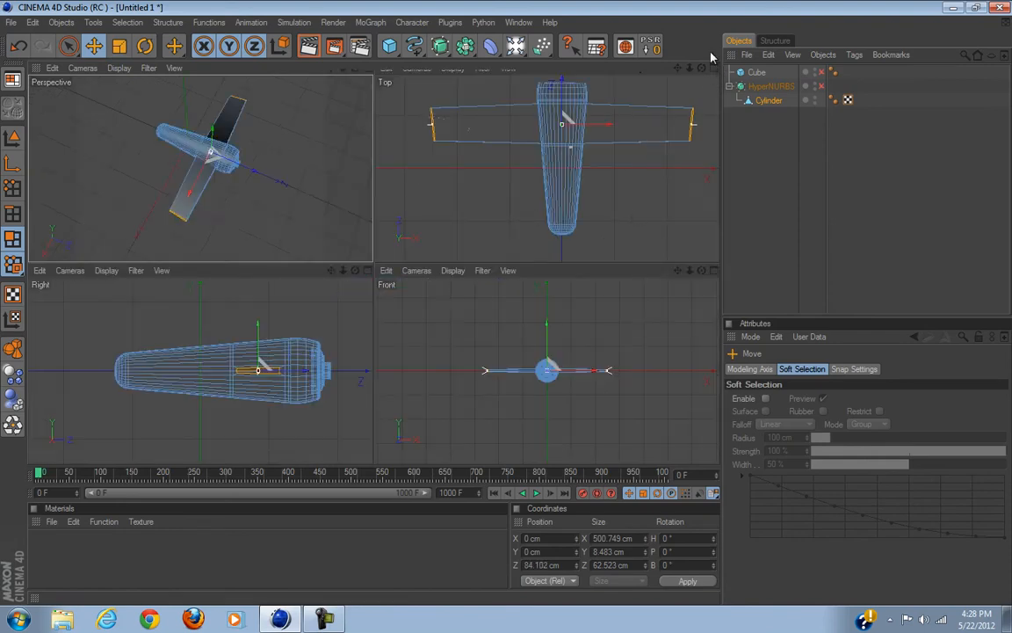
pyautogui.click(715, 70)
pyautogui.keyDown('alt'); pyautogui.moveTo(466, 216); pyautogui.dragTo(507, 307, button='middle'); pyautogui.keyUp('alt')
pyautogui.keyDown('alt'); pyautogui.moveTo(507, 307); pyautogui.dragTo(322, 167, button='right'); pyautogui.keyUp('alt')
pyautogui.keyDown('alt'); pyautogui.moveTo(508, 166); pyautogui.dragTo(466, 160, button='middle'); pyautogui.keyUp('alt')
pyautogui.scroll(3, 455, 162)
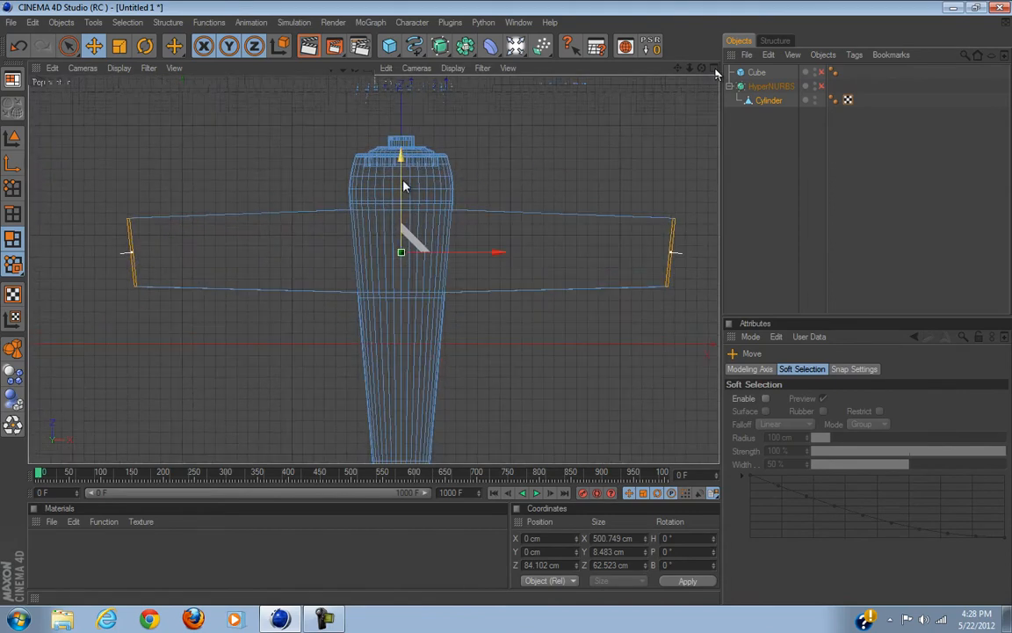
pyautogui.moveTo(401, 185); pyautogui.dragTo(507, 308)
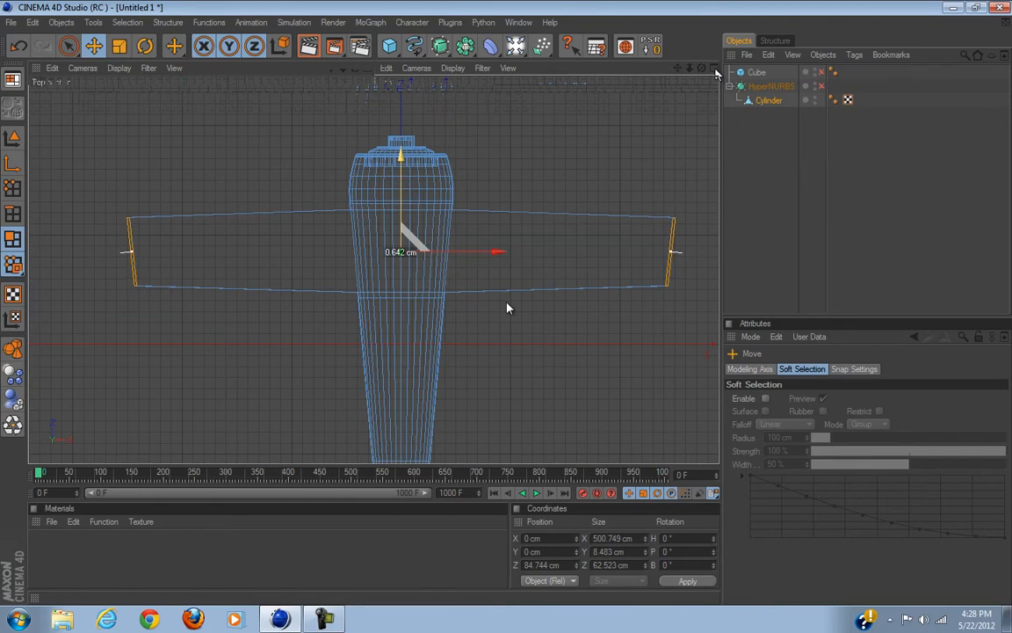
# Step: In point mode, select the front and rear corner points of the wing tip on the negative X side with Live Selection
pyautogui.click(13, 186)
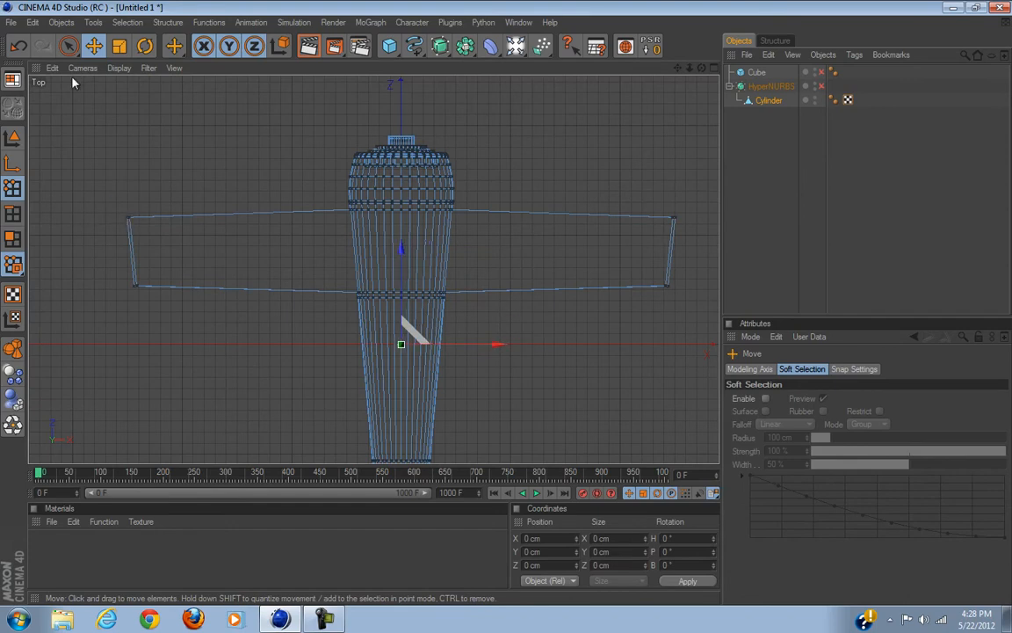
pyautogui.click(70, 46)
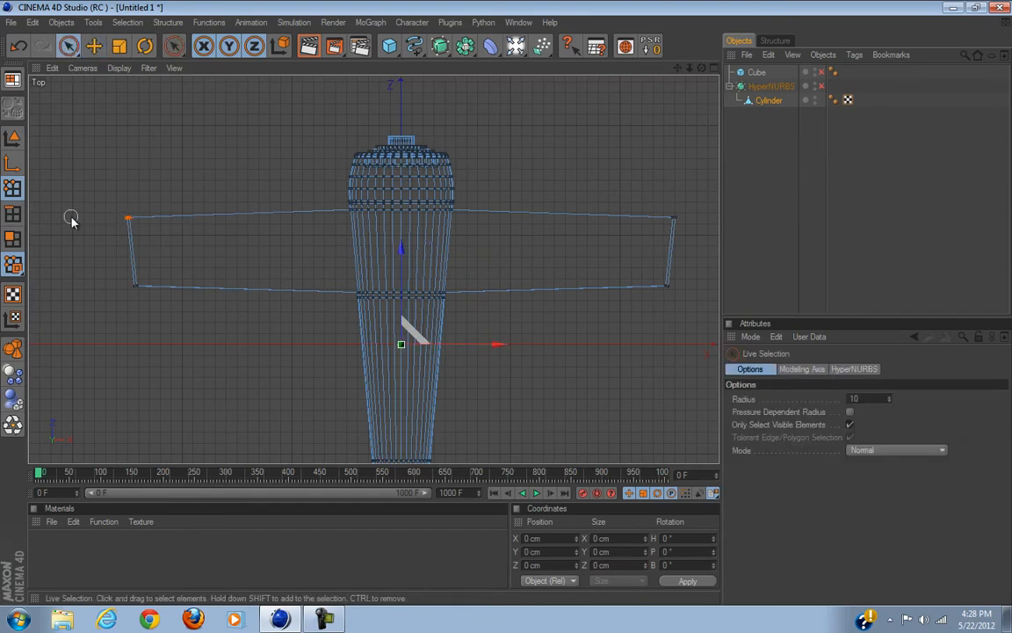
pyautogui.click(127, 214)
pyautogui.keyDown('shift'); pyautogui.click(135, 286); pyautogui.keyUp('shift')
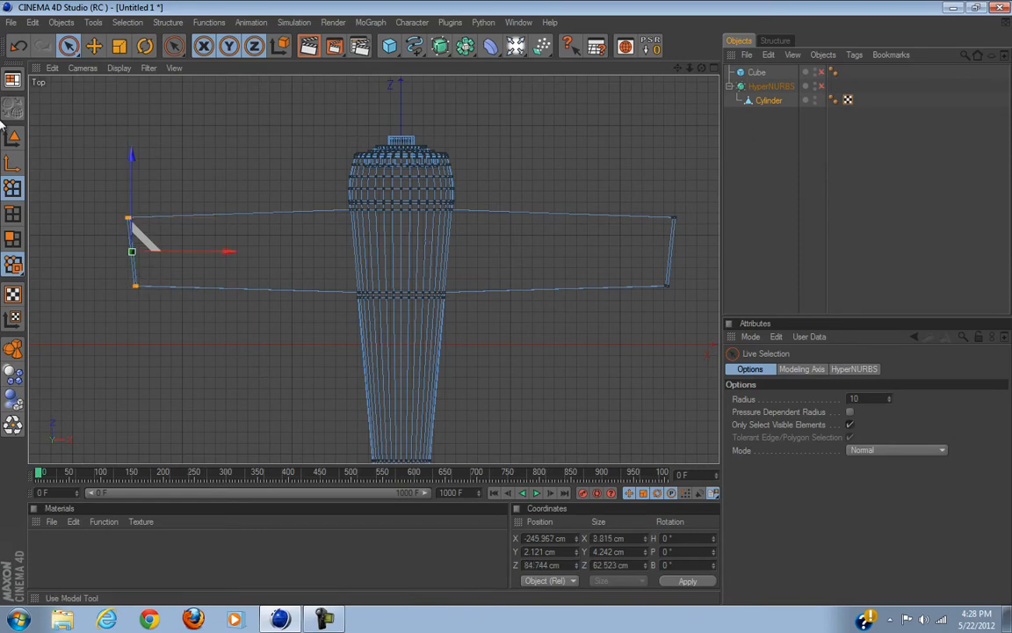
# Step: Try to flatten the selected wing-tip points by setting their X size to 0 cm
pyautogui.click(119, 46)
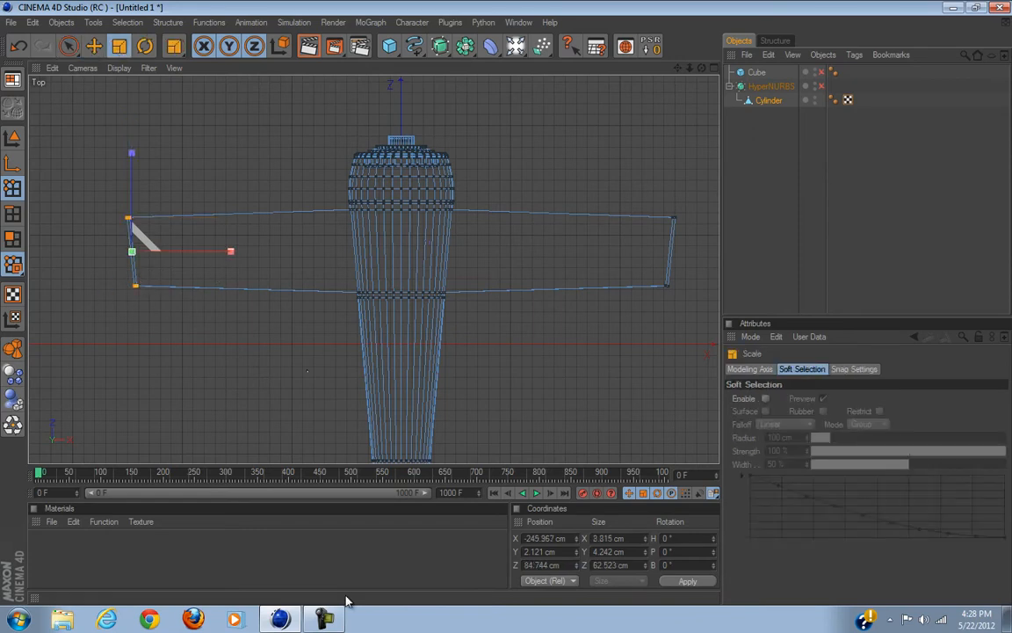
pyautogui.click(630, 538)
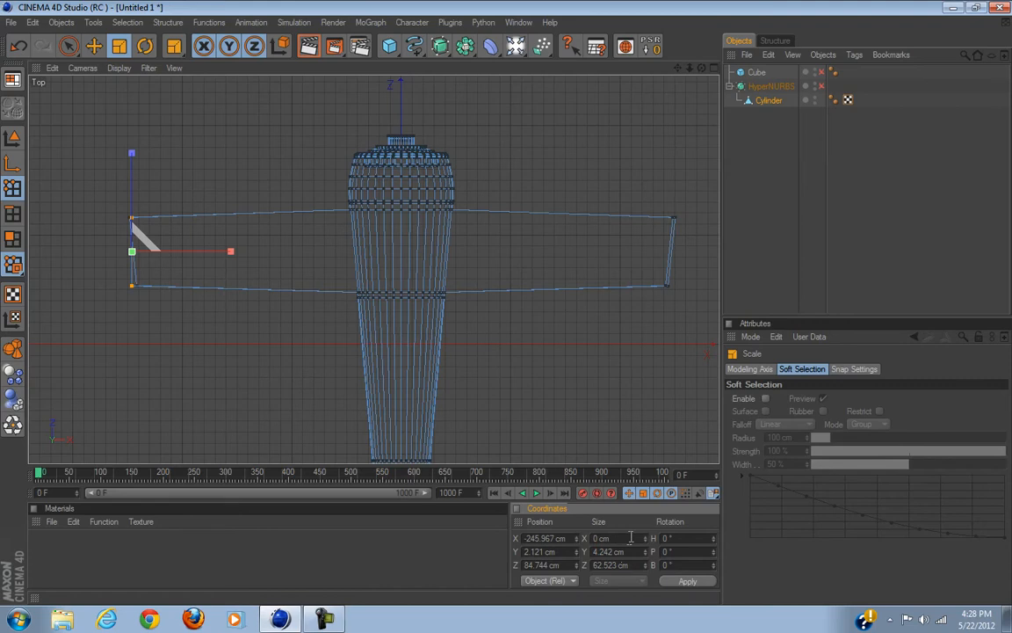
pyautogui.hotkey('ctrl', 'z')
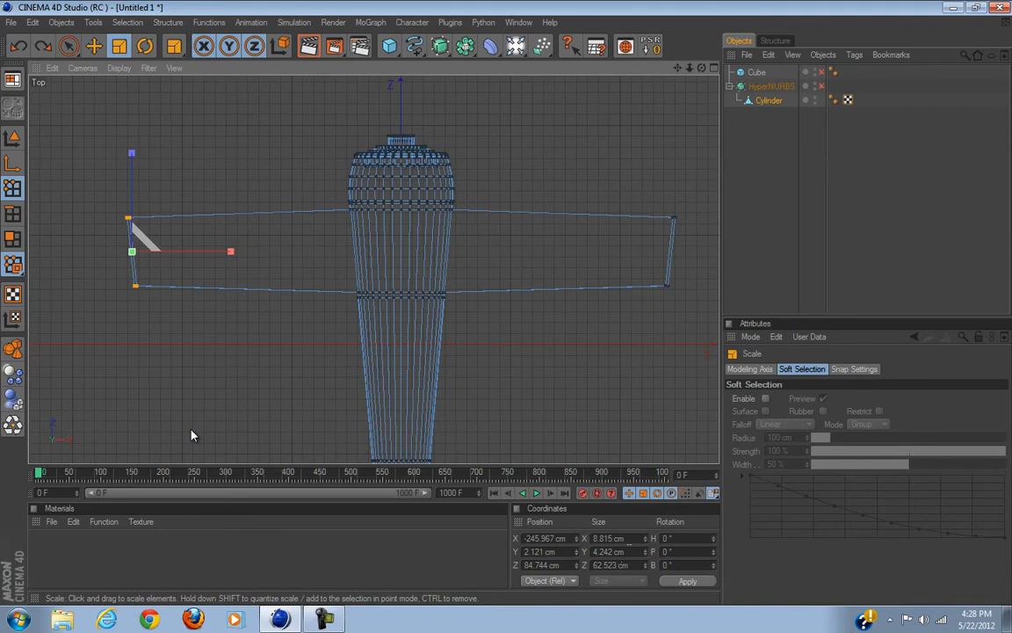
# Step: Disable Only Select Visible Elements, add the hidden wing-tip corner points to the selection, and set their X size to 0 cm
pyautogui.click(68, 46)
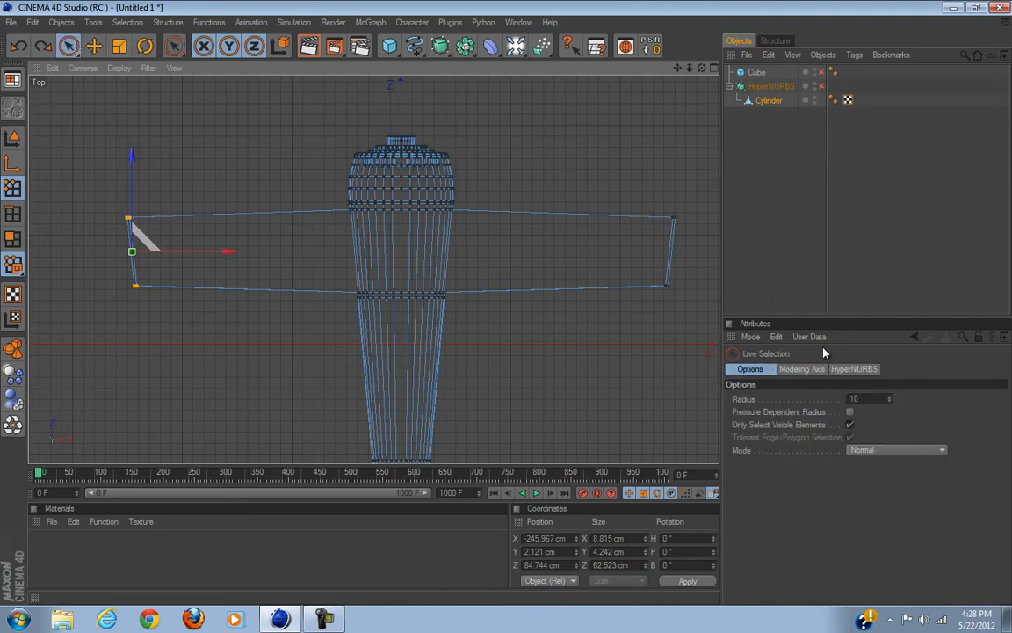
pyautogui.click(849, 425)
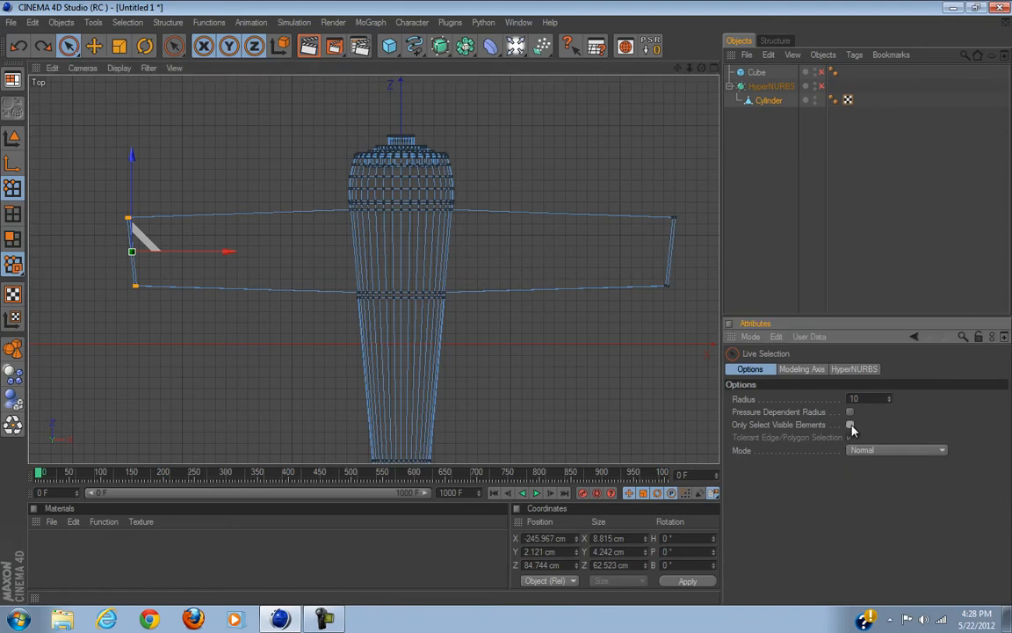
pyautogui.keyDown('shift'); pyautogui.click(125, 218); pyautogui.keyUp('shift')
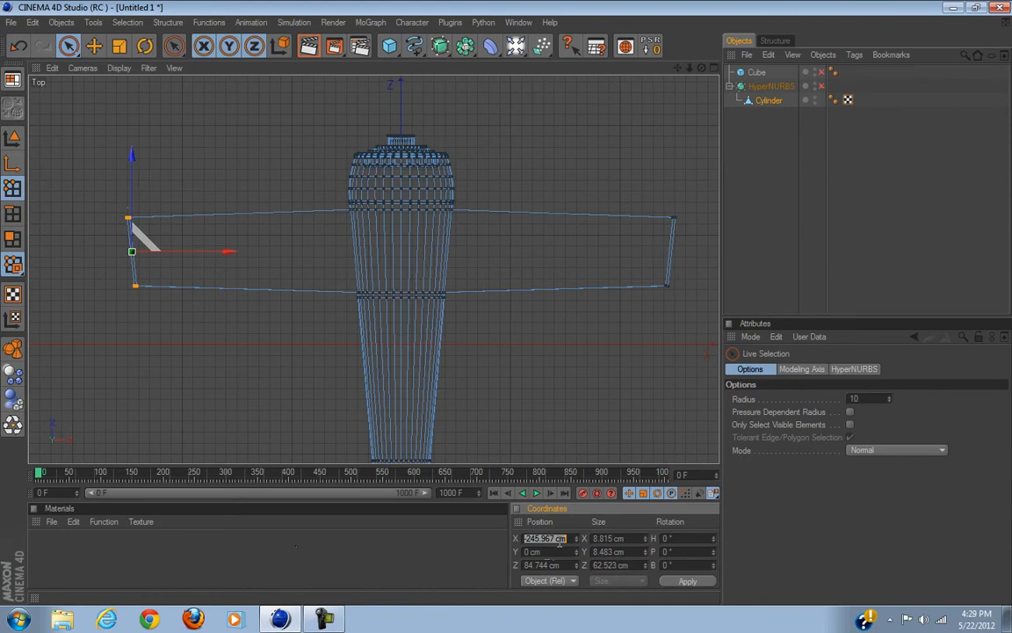
pyautogui.click(621, 538)
pyautogui.write('0')
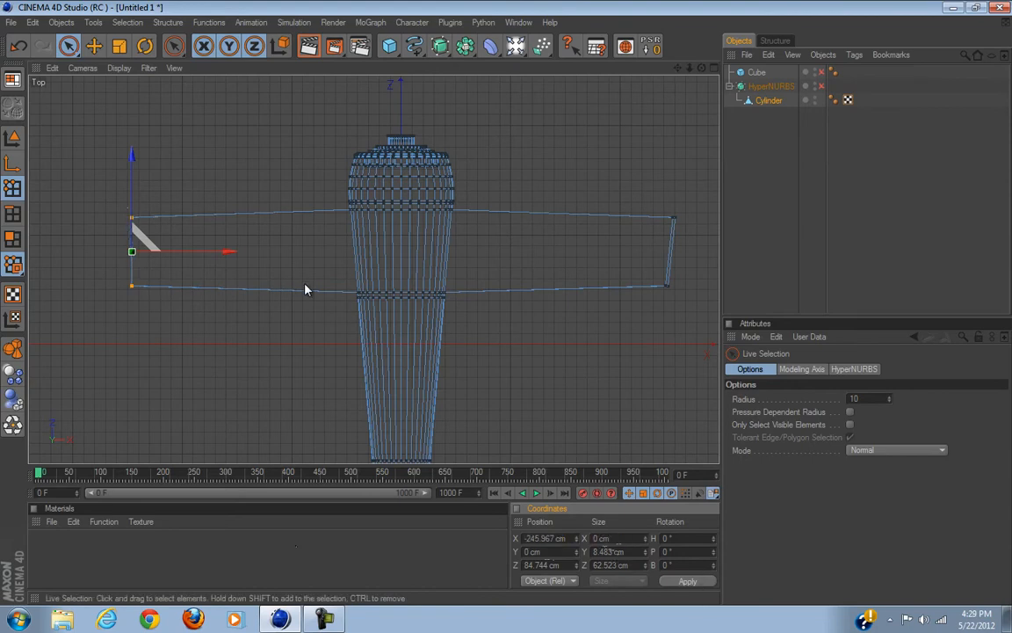
# Step: Select all corner points of the wing tip on the positive X side and set their X size to 0 cm
pyautogui.click(671, 219)
pyautogui.click(671, 219)
pyautogui.keyDown('shift'); pyautogui.click(665, 287); pyautogui.keyUp('shift')
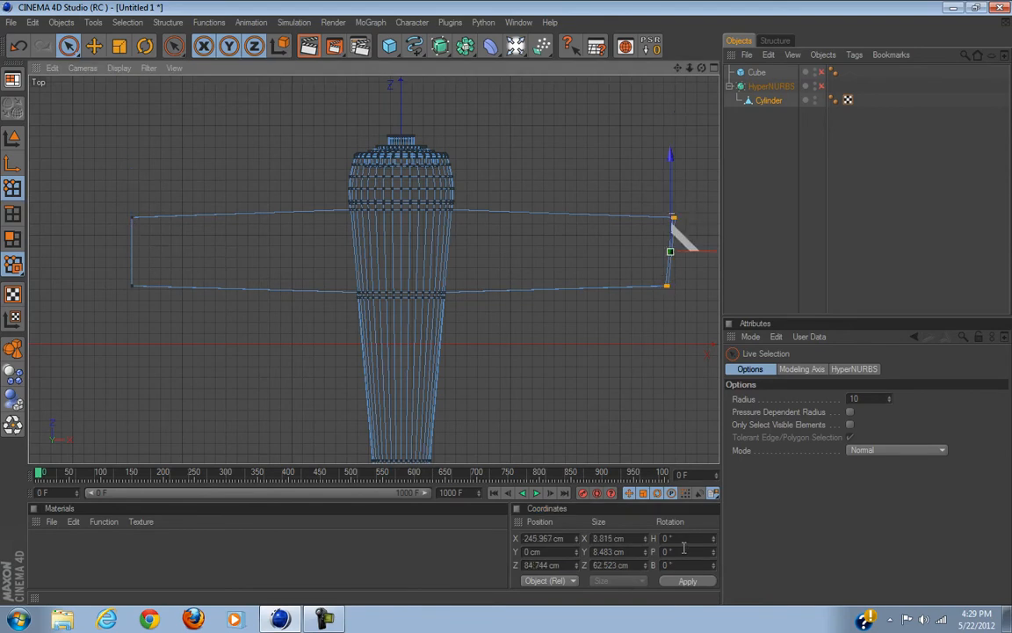
pyautogui.click(631, 538)
pyautogui.write('0')
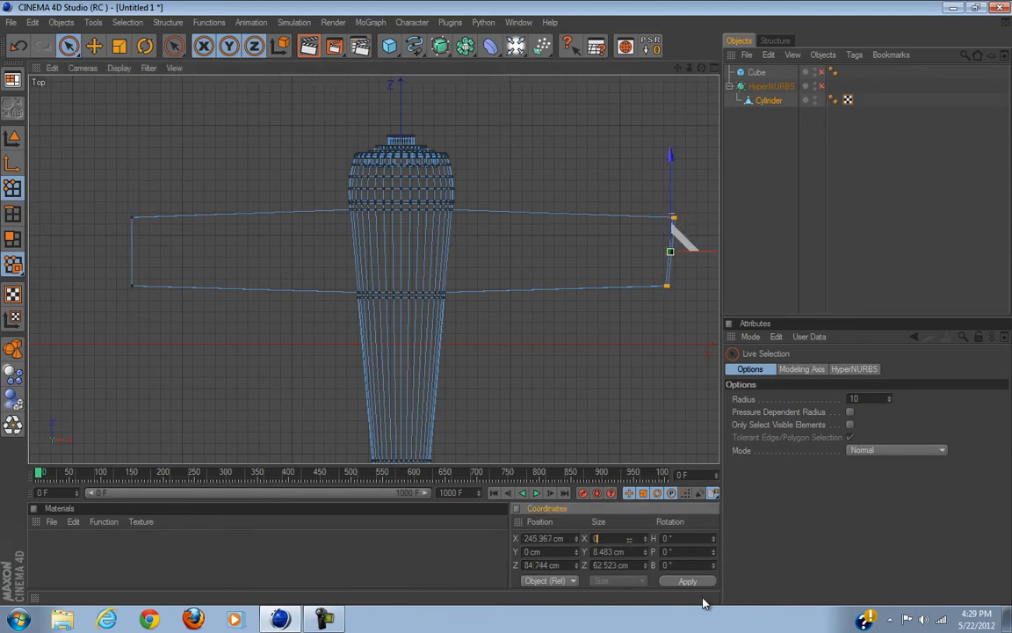
pyautogui.click(687, 581)
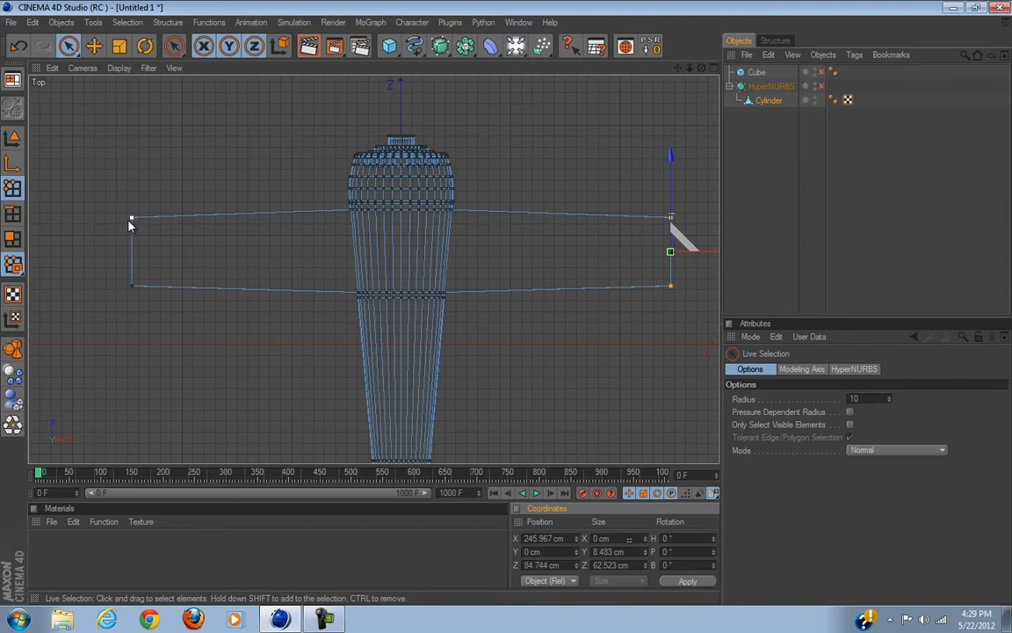
# Step: Return to polygon mode, turn on HyperNURBS, and examine the smoothed wings in the perspective view
pyautogui.click(5, 215)
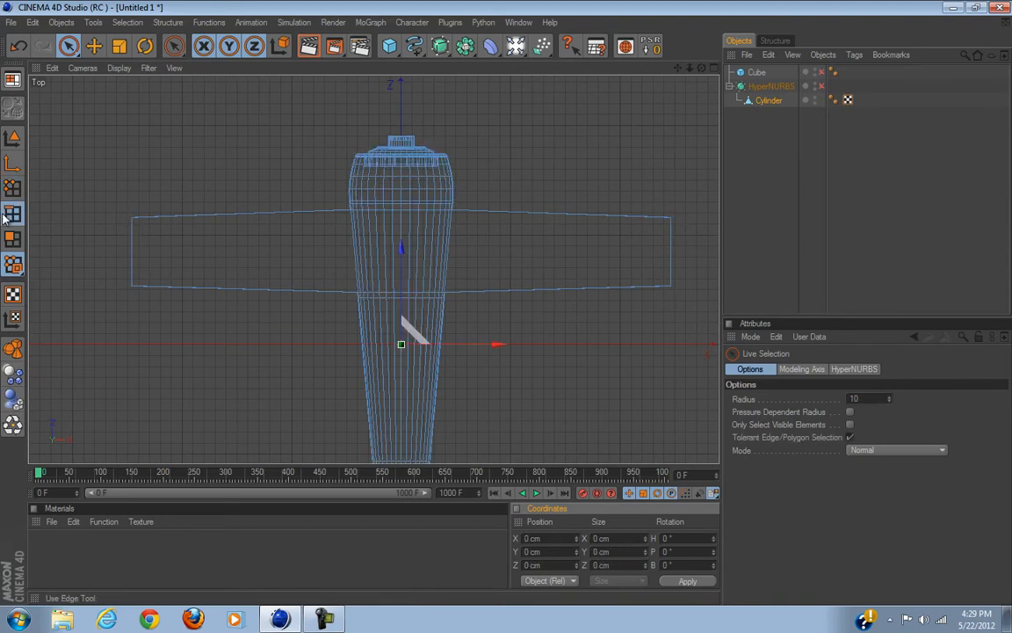
pyautogui.click(4, 242)
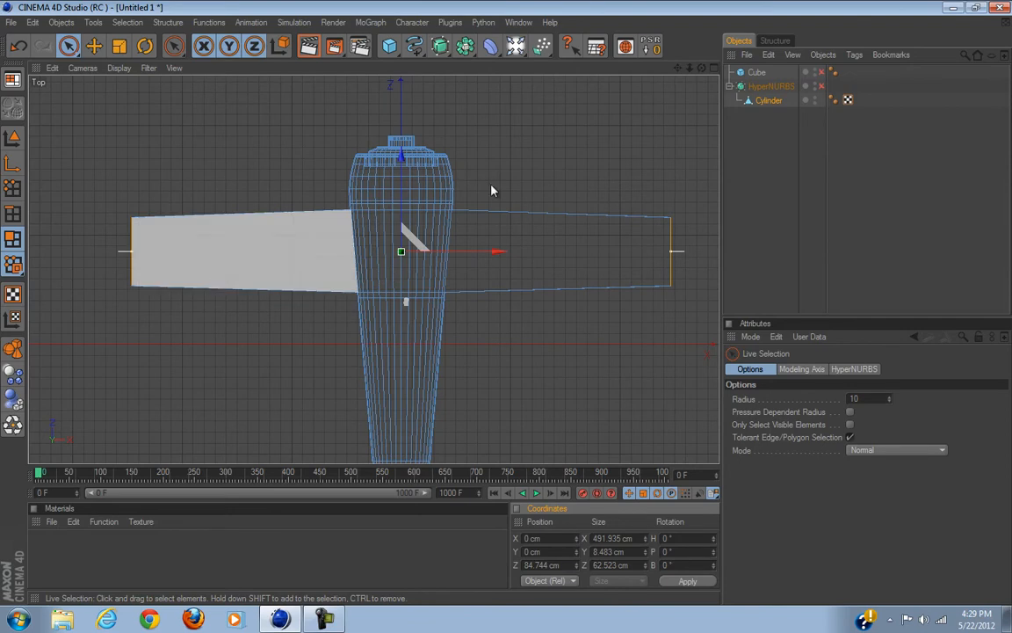
pyautogui.click(715, 68)
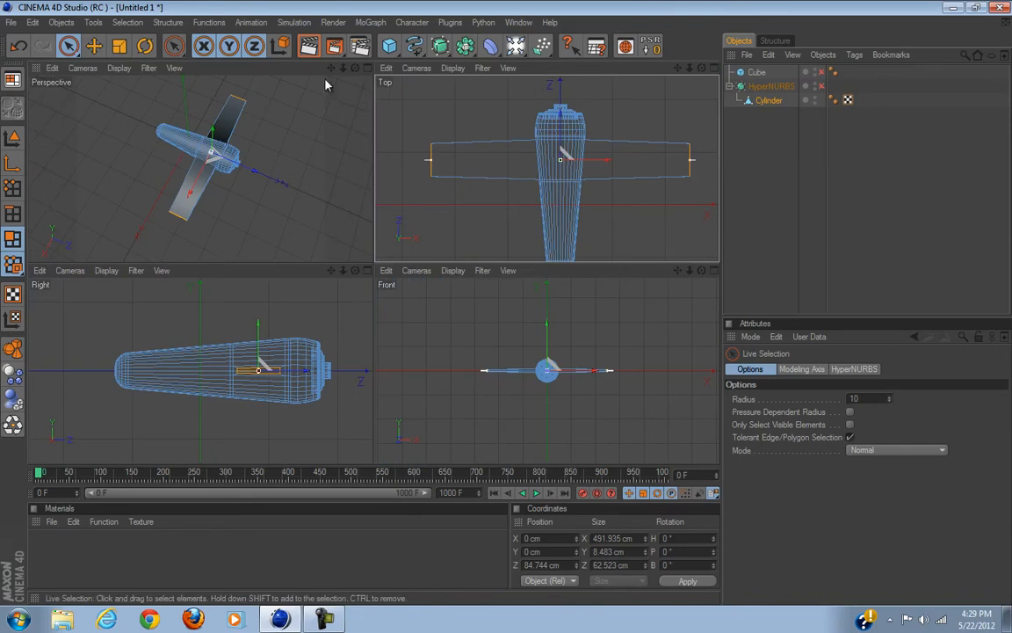
pyautogui.click(368, 69)
pyautogui.scroll(6, 403, 373)
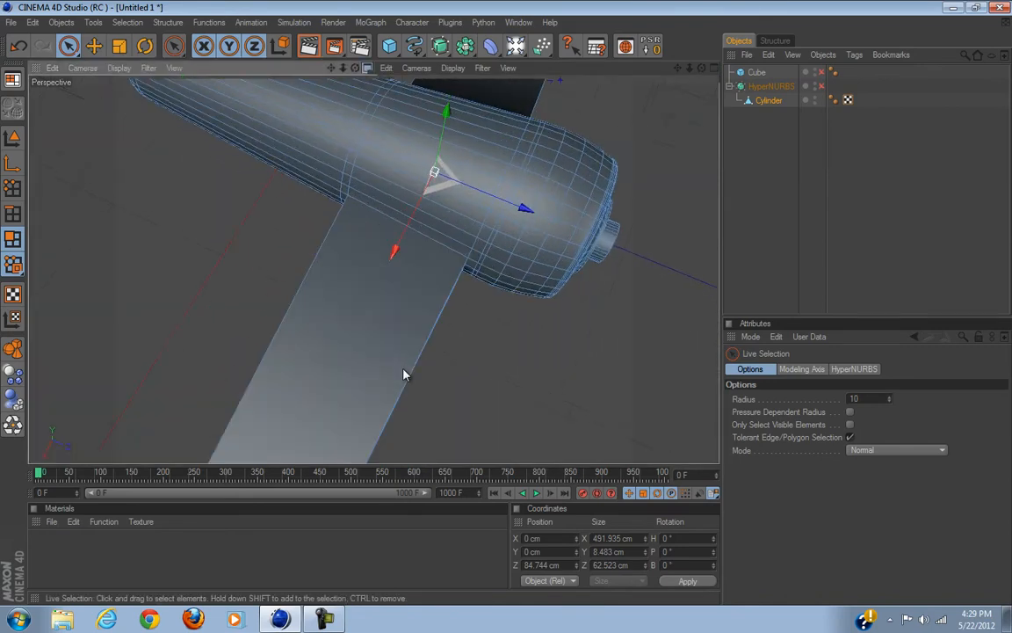
pyautogui.scroll(-3, 404, 373)
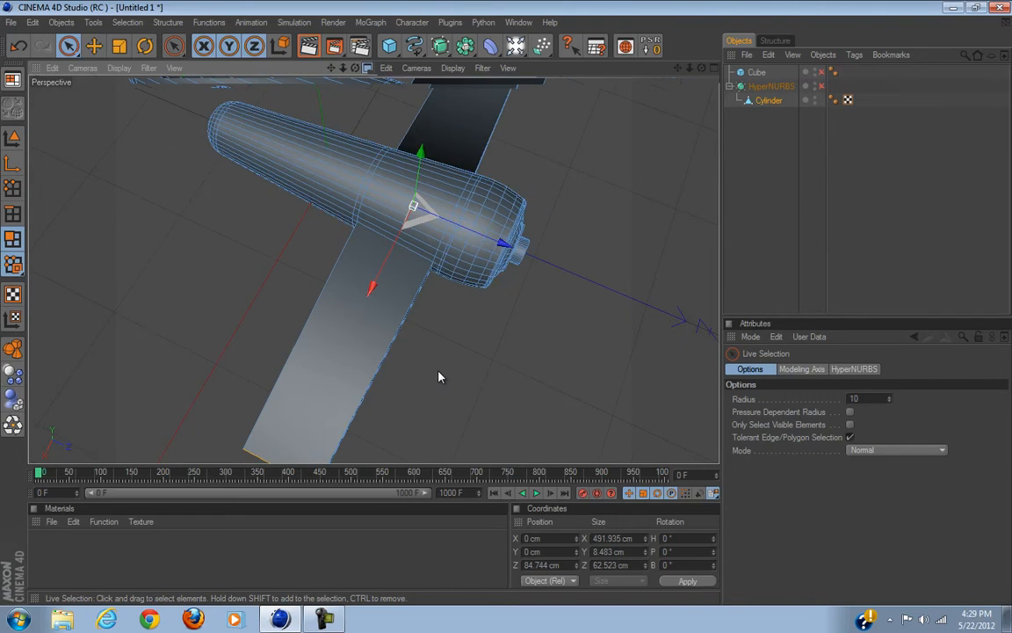
pyautogui.keyDown('alt'); pyautogui.moveTo(457, 363); pyautogui.dragTo(506, 308); pyautogui.keyUp('alt')
pyautogui.click(822, 85)
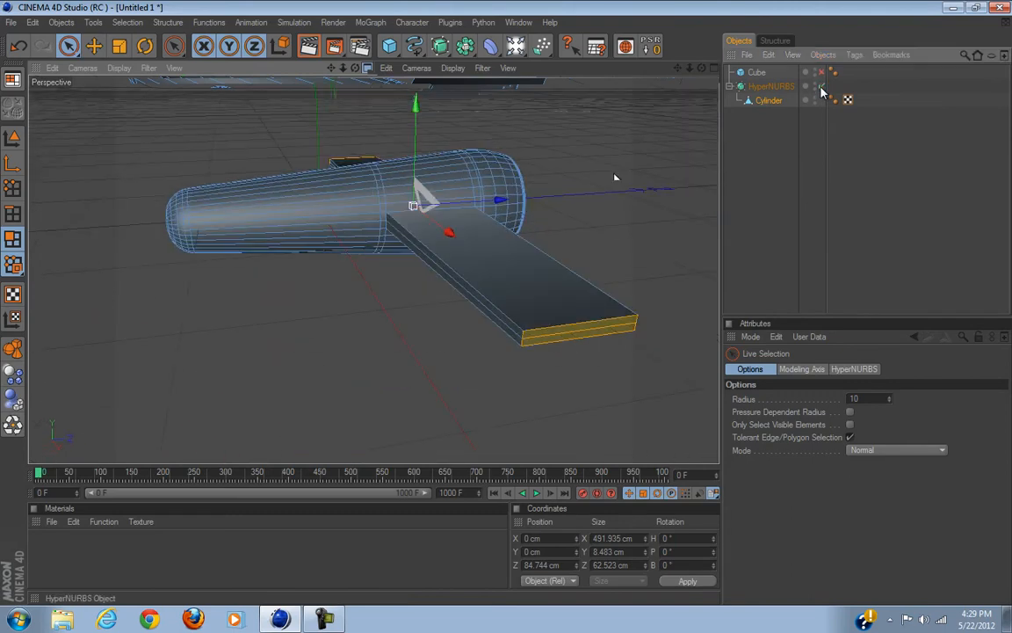
pyautogui.click(888, 190)
pyautogui.keyDown('alt'); pyautogui.moveTo(527, 234); pyautogui.dragTo(507, 308); pyautogui.keyUp('alt')
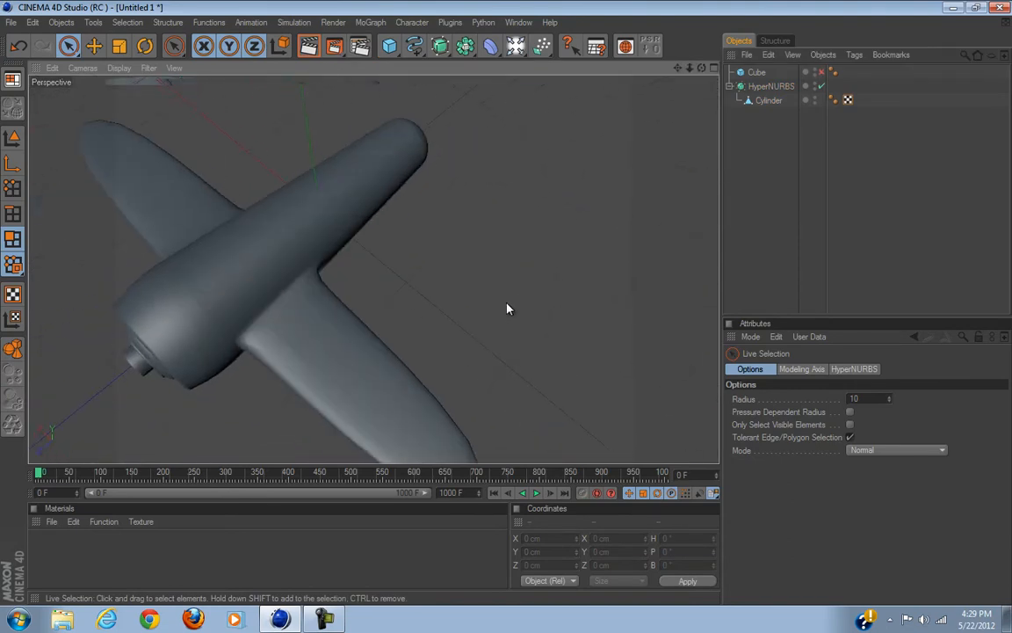
# Step: Turn on the Cube to compare it with the smoothed wings, and turn off both the Cube and HyperNURBS
pyautogui.click(822, 74)
pyautogui.keyDown('alt'); pyautogui.moveTo(507, 314); pyautogui.dragTo(524, 245, button='middle'); pyautogui.keyUp('alt')
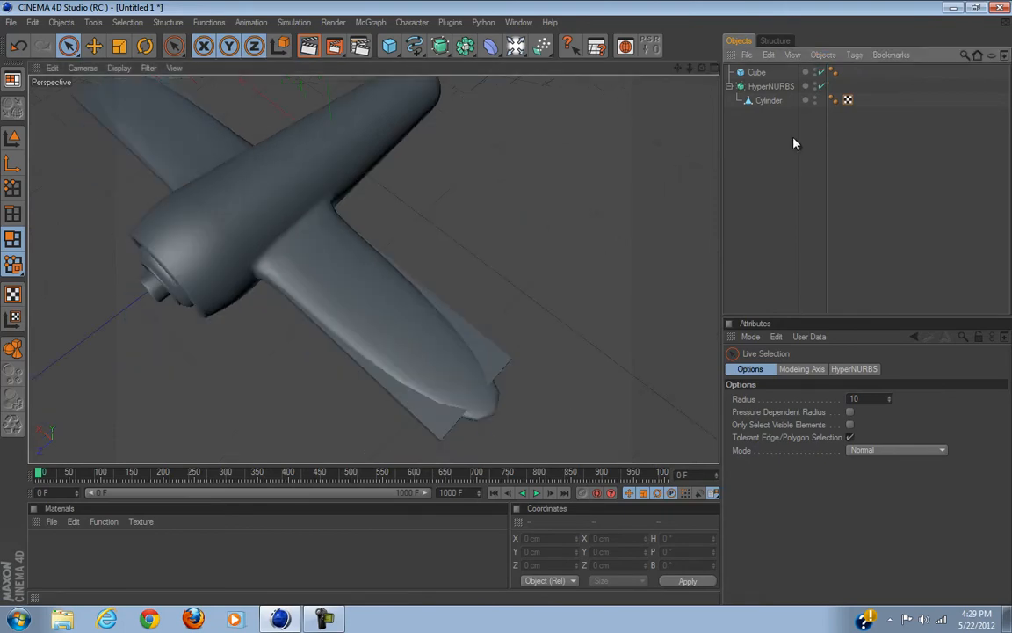
pyautogui.click(821, 73)
pyautogui.click(822, 86)
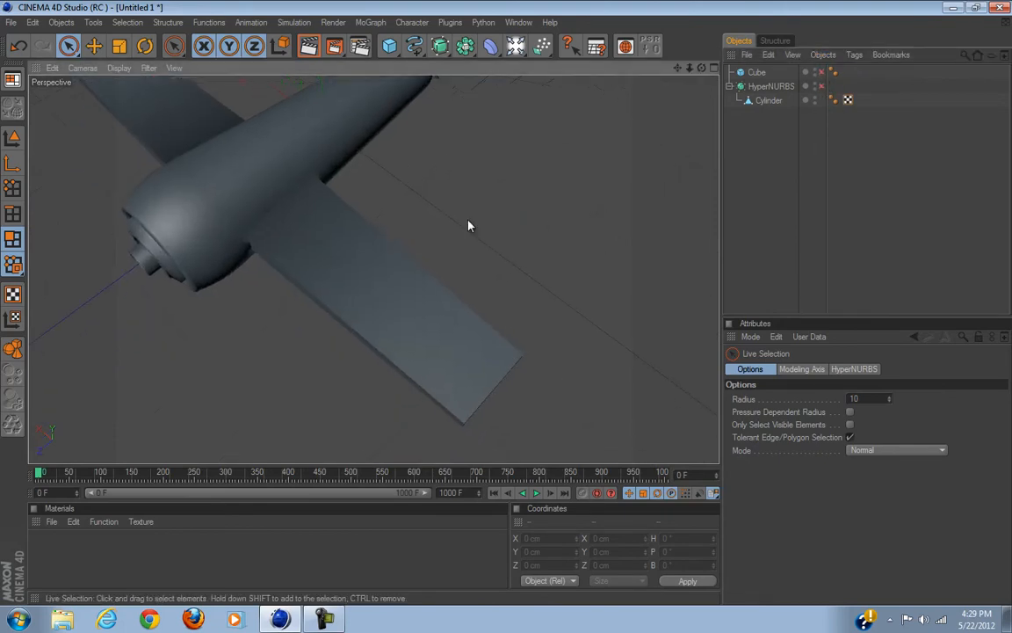
# Step: Activate the Knife, switch to edge mode, and select the Cylinder
pyautogui.press('k')
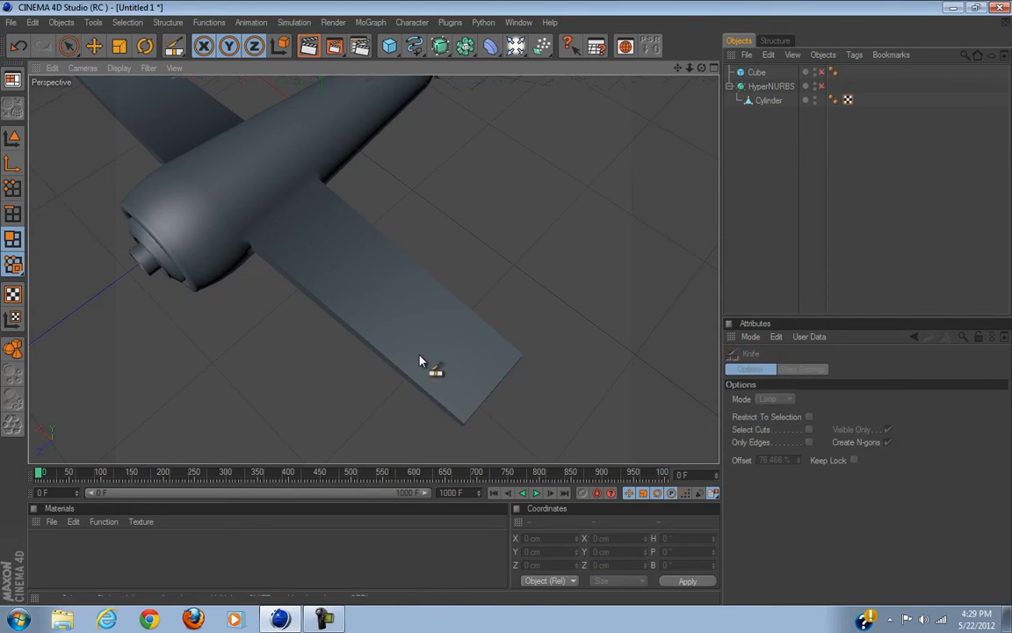
pyautogui.click(11, 216)
pyautogui.click(769, 100)
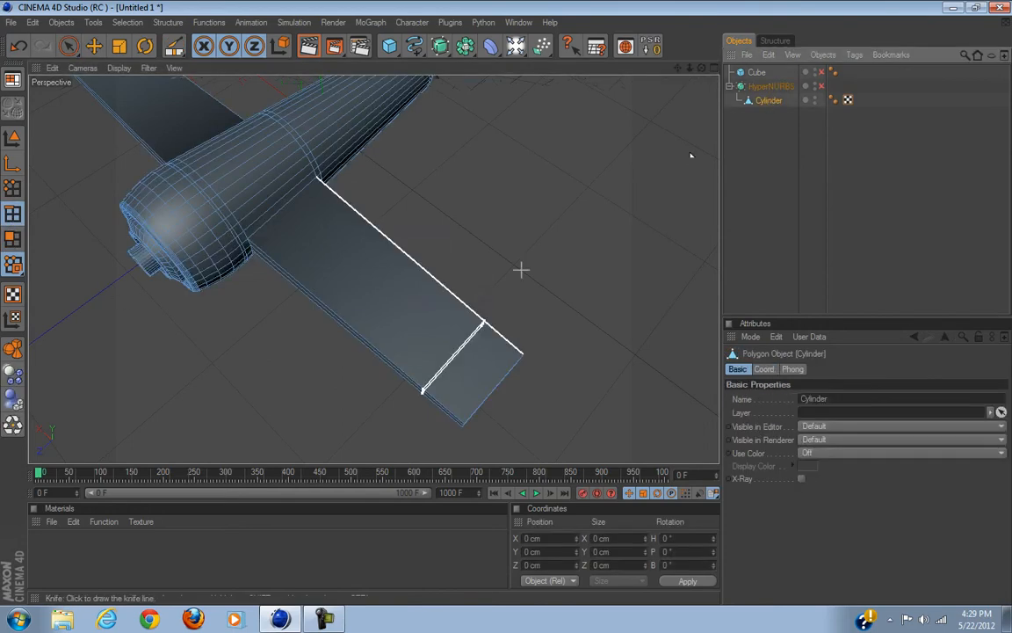
# Step: Try to make a Knife loop cut across the wing near its tip
pyautogui.click(441, 381)
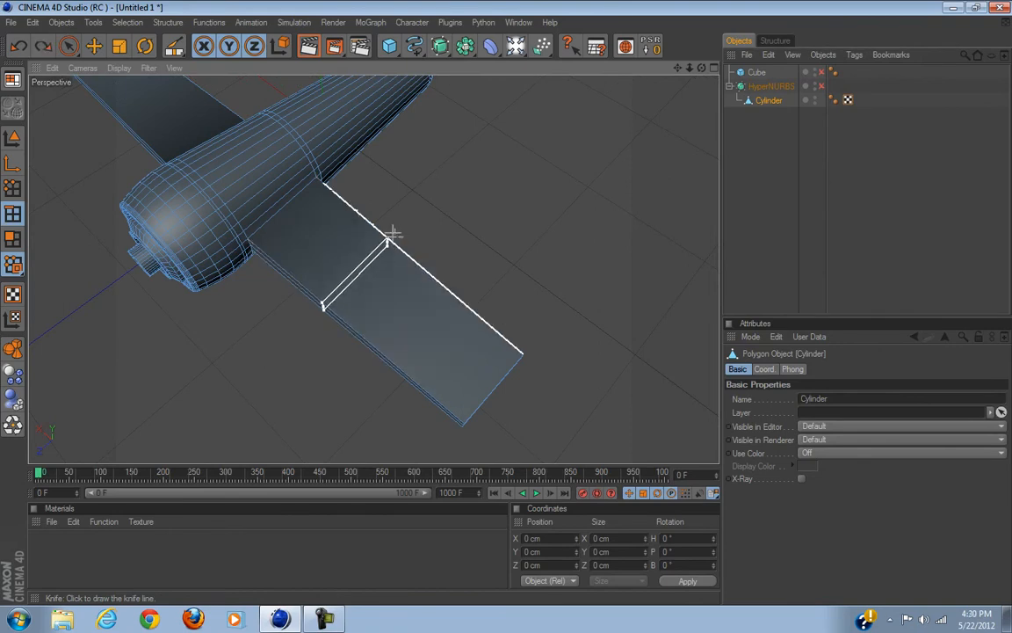
pyautogui.keyDown('alt'); pyautogui.moveTo(527, 267); pyautogui.dragTo(506, 301); pyautogui.keyUp('alt')
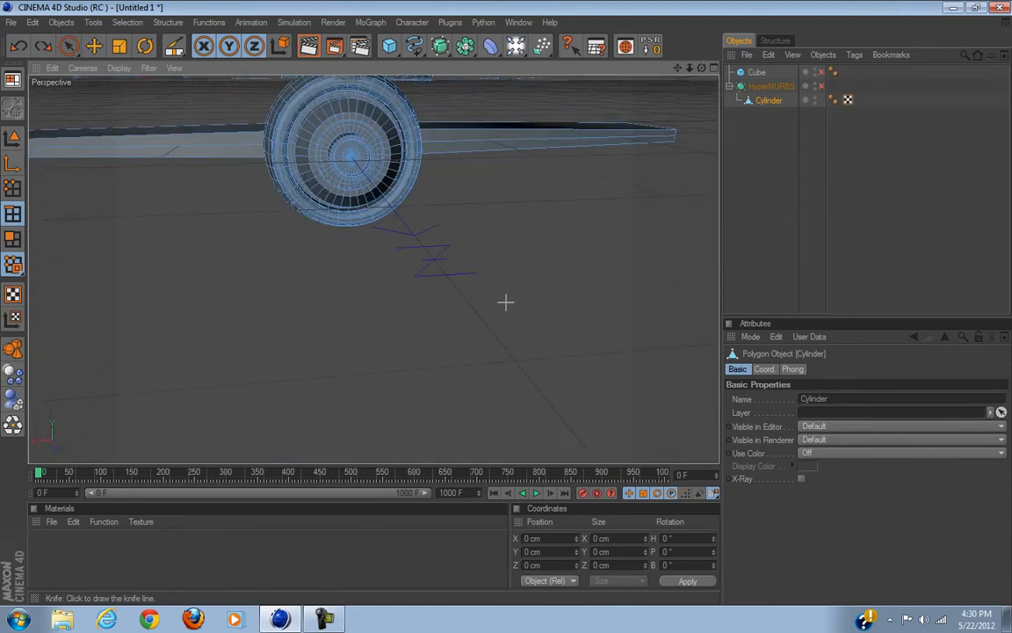
pyautogui.click(713, 67)
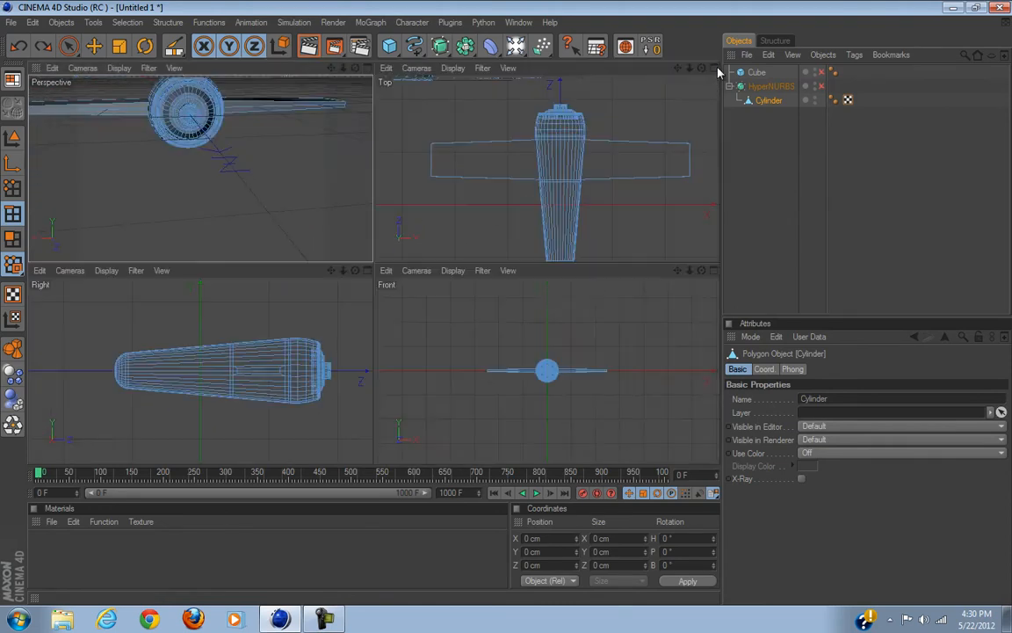
# Step: Make a Knife loop cut across the +X wing near its tip in the front view
pyautogui.click(714, 269)
pyautogui.scroll(8, 320, 395)
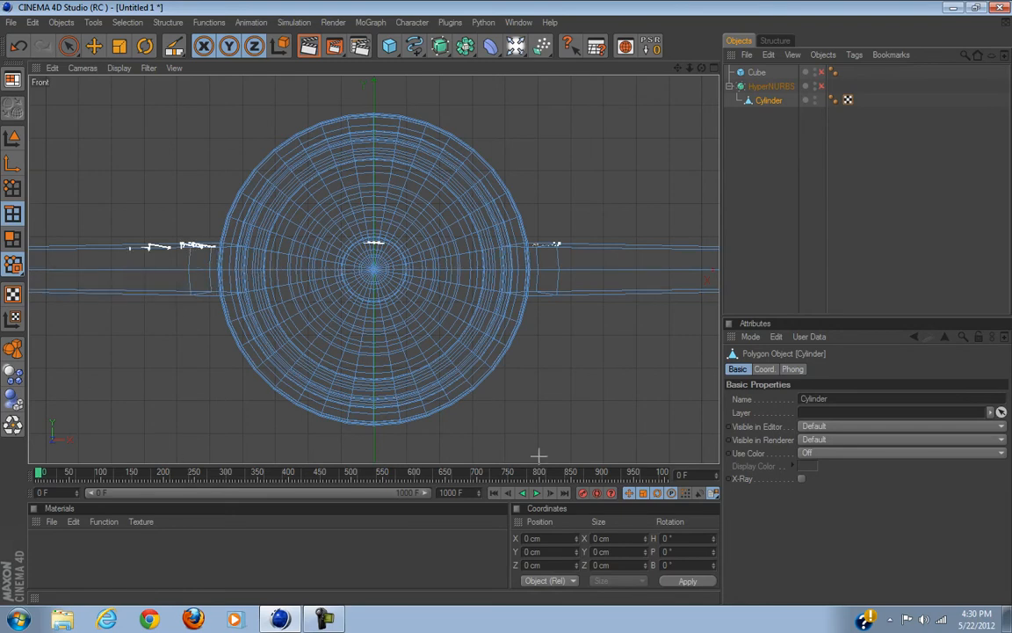
pyautogui.moveTo(255, 170); pyautogui.dragTo(526, 396)
pyautogui.scroll(-2, 516, 325)
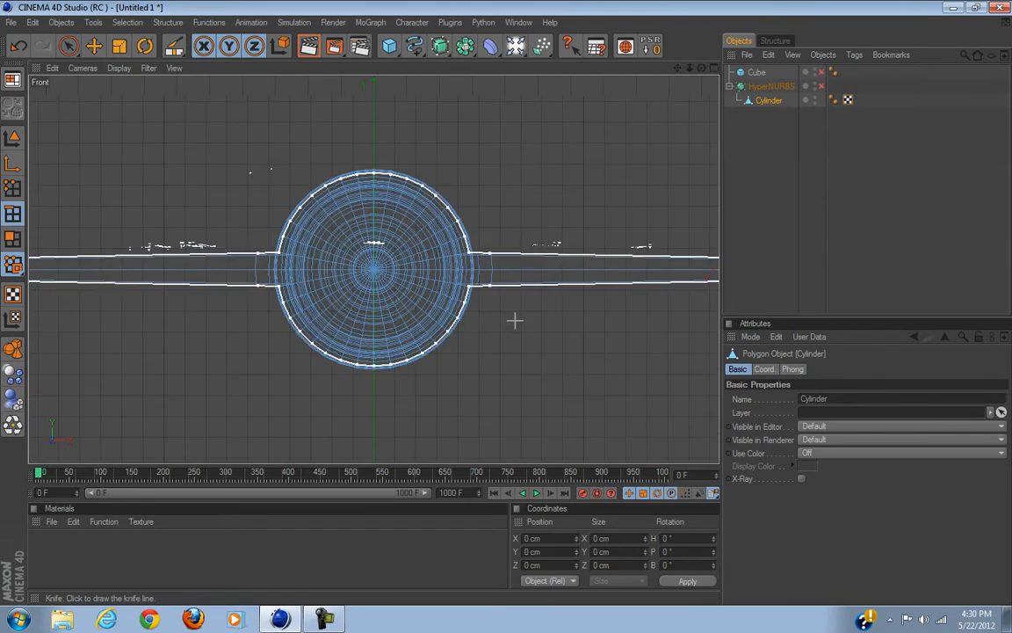
pyautogui.scroll(-6, 500, 303)
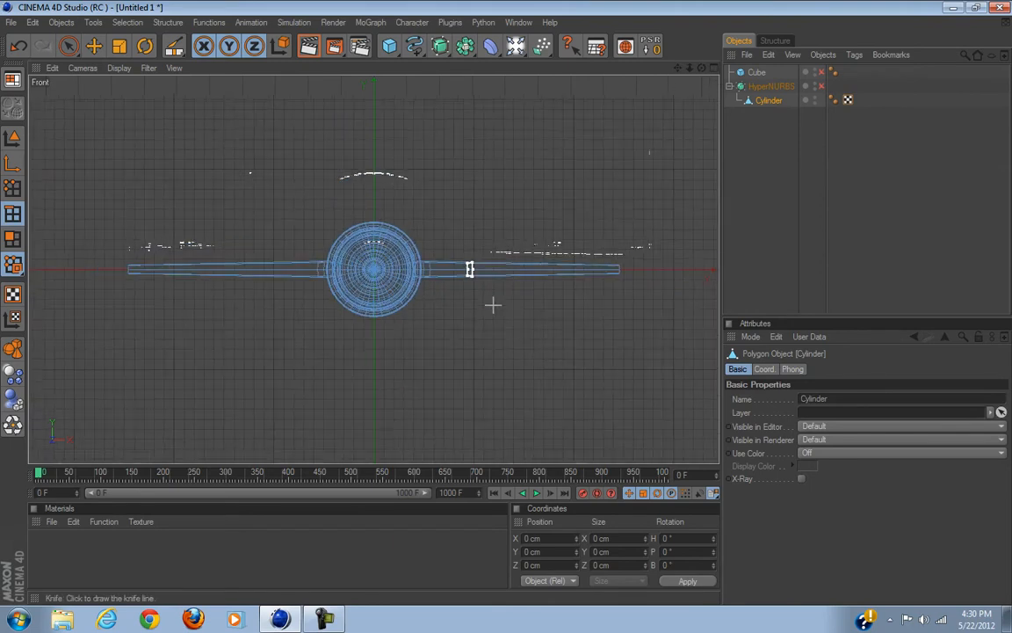
pyautogui.scroll(2, 615, 319)
pyautogui.keyDown('alt'); pyautogui.moveTo(620, 324); pyautogui.dragTo(525, 326, button='middle'); pyautogui.keyUp('alt')
pyautogui.scroll(8, 526, 325)
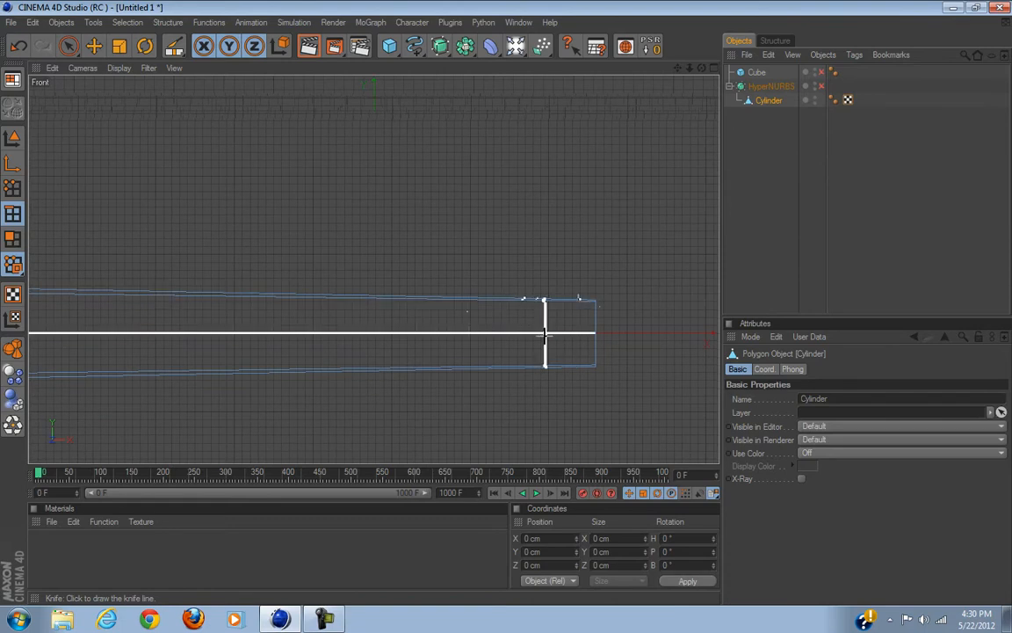
pyautogui.click(549, 335)
# Step: Make a matching Knife loop cut across the opposite wing near its tip
pyautogui.keyDown('alt'); pyautogui.moveTo(264, 365); pyautogui.dragTo(598, 297, button='middle'); pyautogui.keyUp('alt')
pyautogui.scroll(-3, 598, 297)
pyautogui.keyDown('alt'); pyautogui.moveTo(132, 286); pyautogui.dragTo(557, 301, button='middle'); pyautogui.keyUp('alt')
pyautogui.scroll(-3, 557, 301)
pyautogui.keyDown('alt'); pyautogui.moveTo(58, 297); pyautogui.dragTo(818, 296, button='middle'); pyautogui.keyUp('alt')
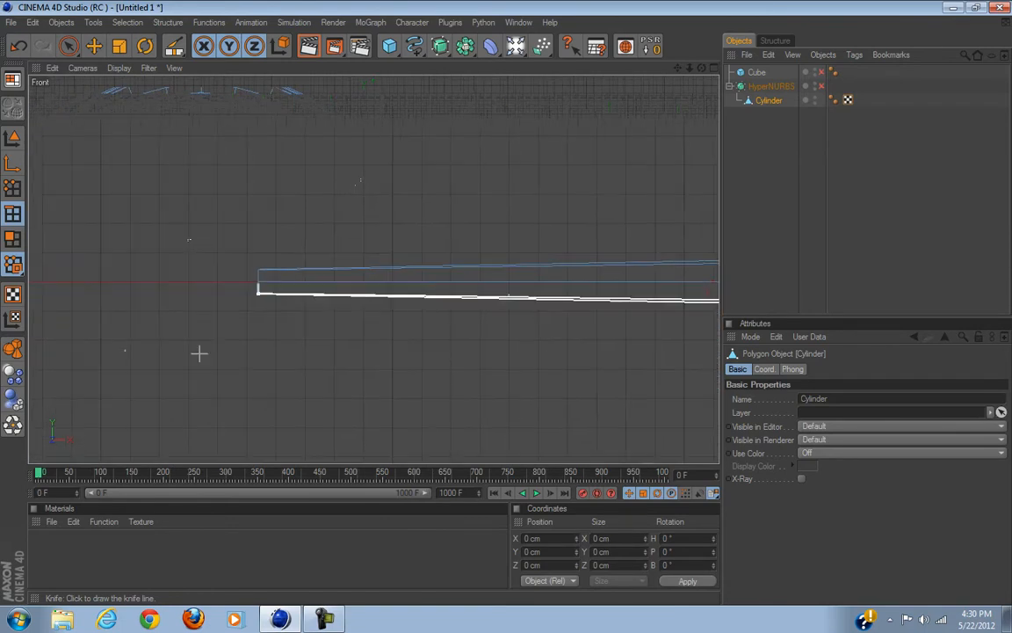
pyautogui.scroll(3, 266, 328)
pyautogui.keyDown('alt'); pyautogui.moveTo(120, 327); pyautogui.dragTo(255, 351, button='middle'); pyautogui.keyUp('alt')
pyautogui.scroll(3, 256, 345)
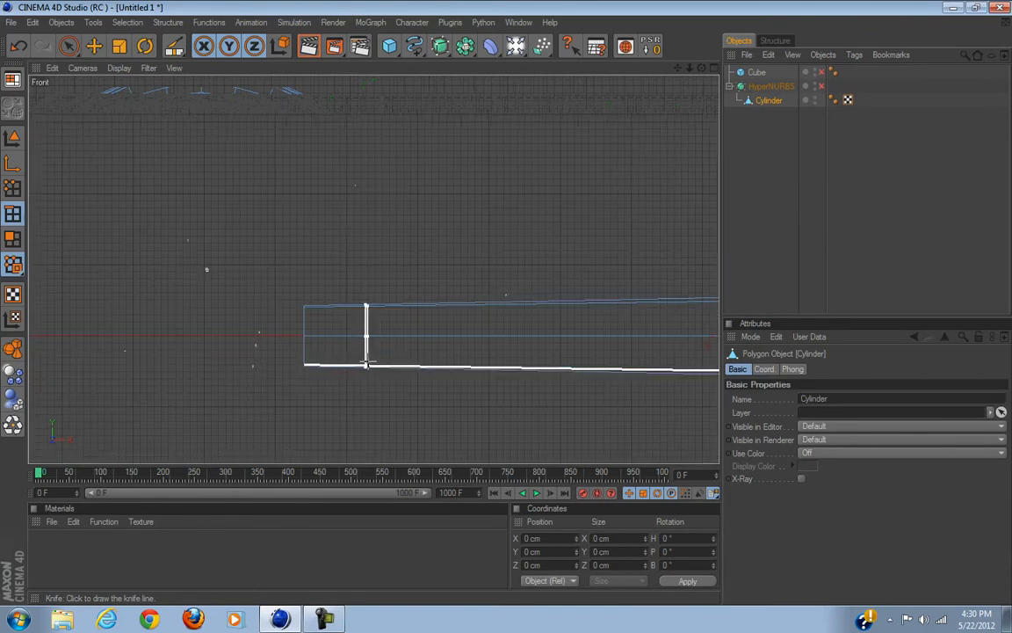
pyautogui.click(348, 338)
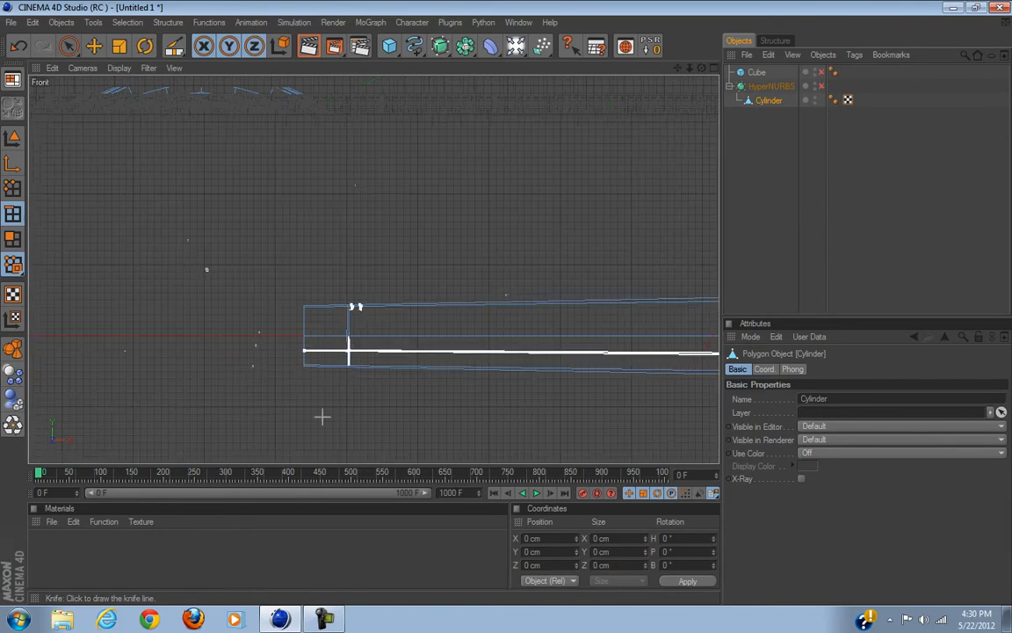
# Step: Turn on HyperNURBS and examine the smoothed wings with the new cuts in the perspective view
pyautogui.click(714, 69)
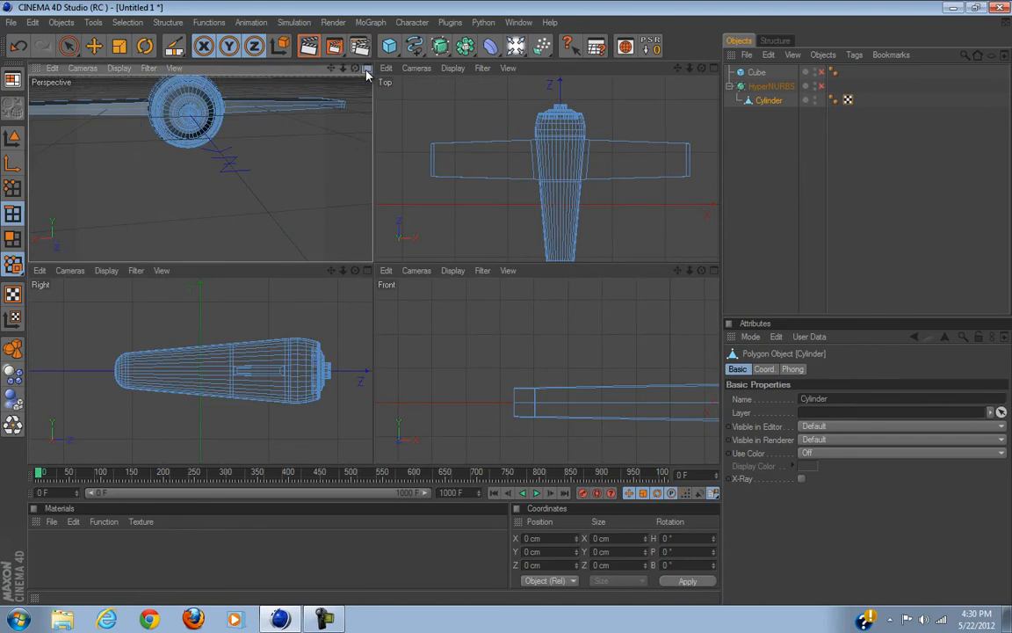
pyautogui.click(368, 75)
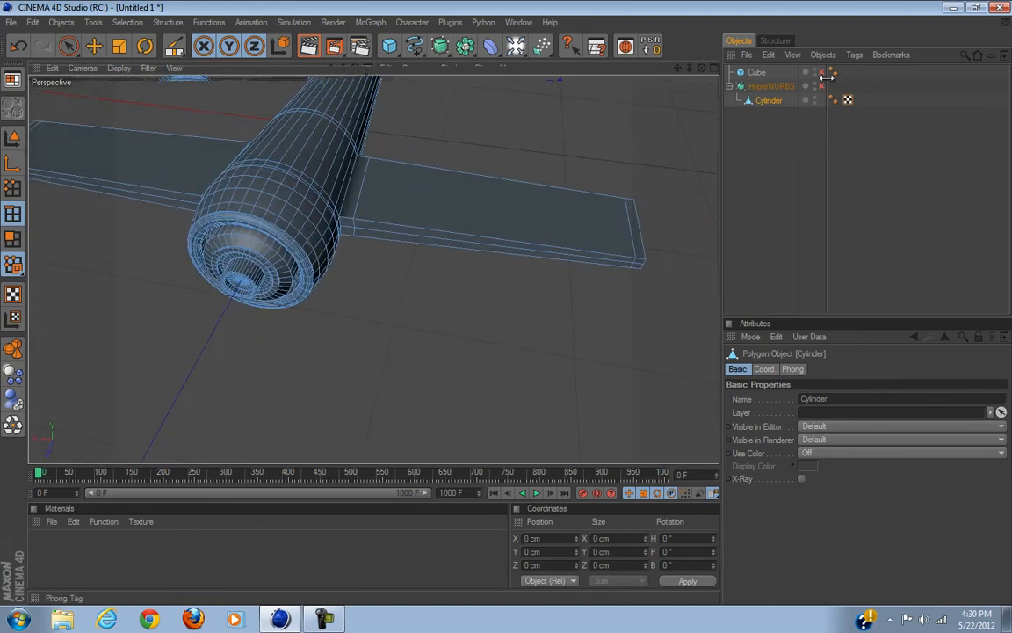
pyautogui.click(822, 86)
pyautogui.click(852, 176)
pyautogui.keyDown('alt'); pyautogui.moveTo(531, 302); pyautogui.dragTo(197, 282); pyautogui.keyUp('alt')
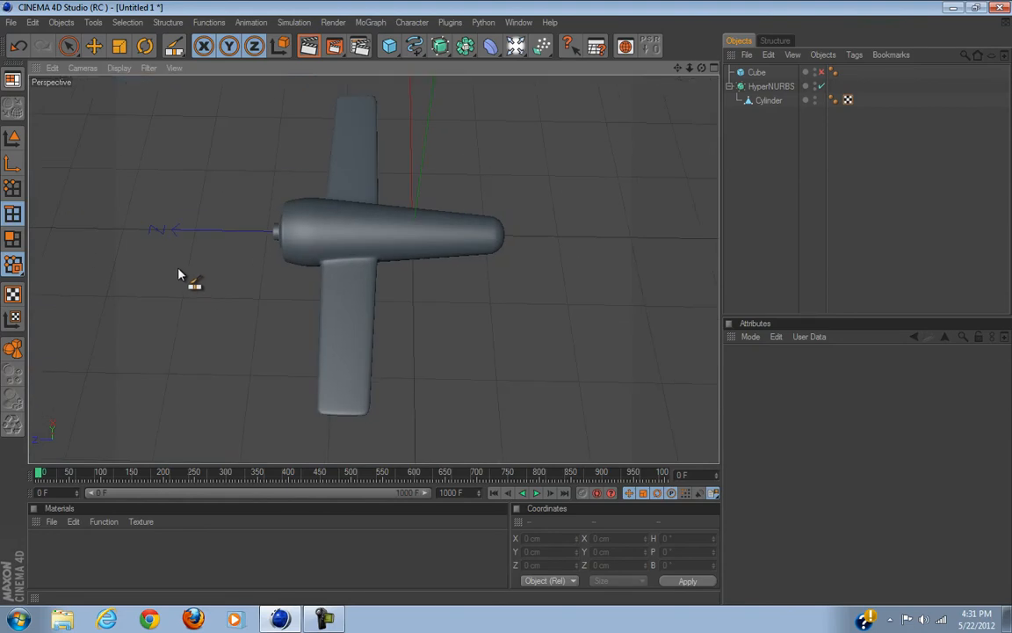
# Step: Undo the recent Knife cuts near the wing tips and the HyperNURBS activation
pyautogui.hotkey('ctrl', 'z')
pyautogui.hotkey('ctrl', 'z')
pyautogui.hotkey('ctrl', 'z')
pyautogui.hotkey('ctrl', 'z')
pyautogui.hotkey('ctrl', 'z')
pyautogui.hotkey('ctrl', 'z')
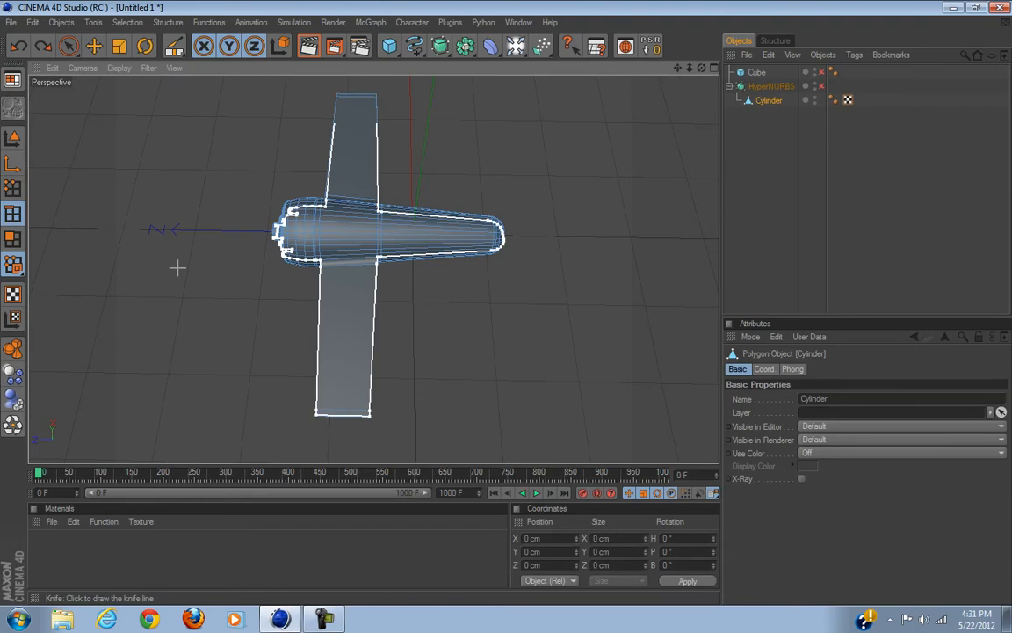
pyautogui.hotkey('ctrl', 'z')
pyautogui.hotkey('ctrl', 'z')
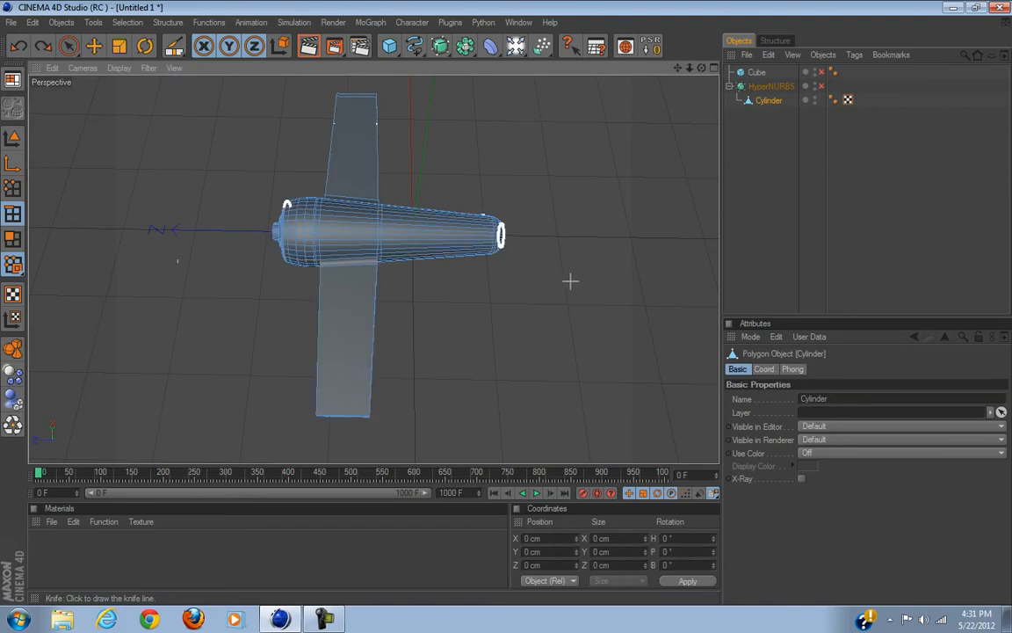
# Step: Toggle HyperNURBS and examine the wing shape from above, behind and the side
pyautogui.keyDown('alt'); pyautogui.moveTo(506, 302); pyautogui.dragTo(506, 301); pyautogui.keyUp('alt')
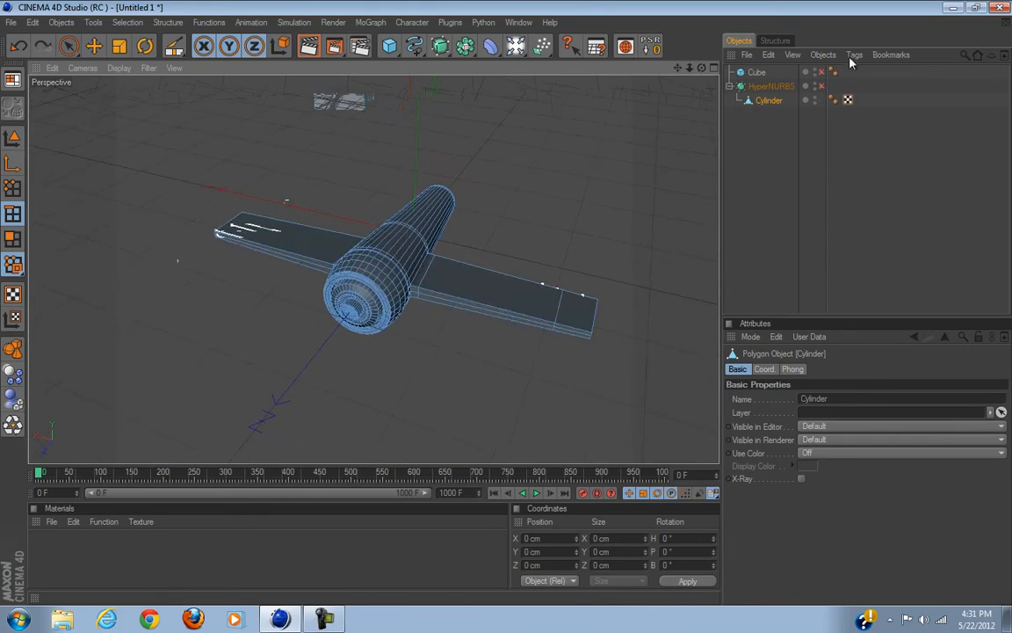
pyautogui.click(822, 86)
pyautogui.keyDown('alt'); pyautogui.moveTo(517, 280); pyautogui.dragTo(505, 302); pyautogui.keyUp('alt')
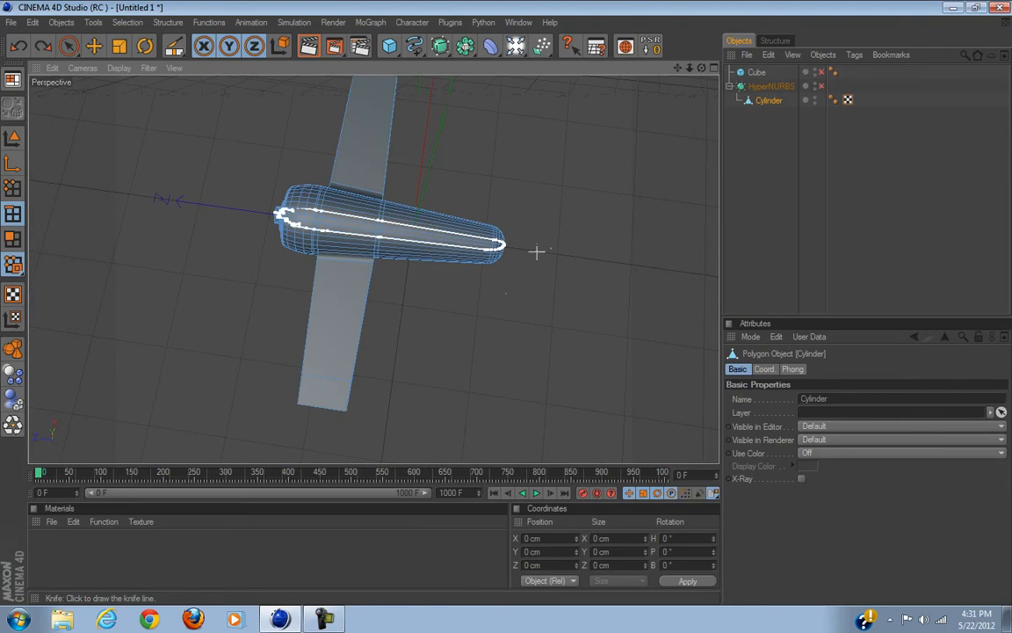
pyautogui.keyDown('alt'); pyautogui.moveTo(536, 251); pyautogui.dragTo(506, 301); pyautogui.keyUp('alt')
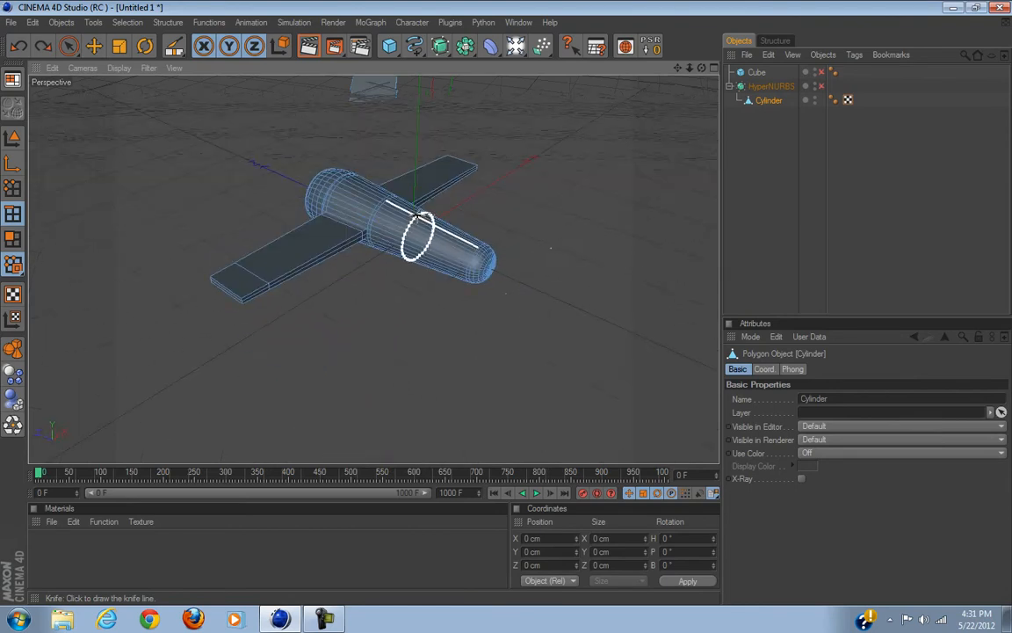
pyautogui.keyDown('alt'); pyautogui.moveTo(296, 325); pyautogui.dragTo(503, 300); pyautogui.keyUp('alt')
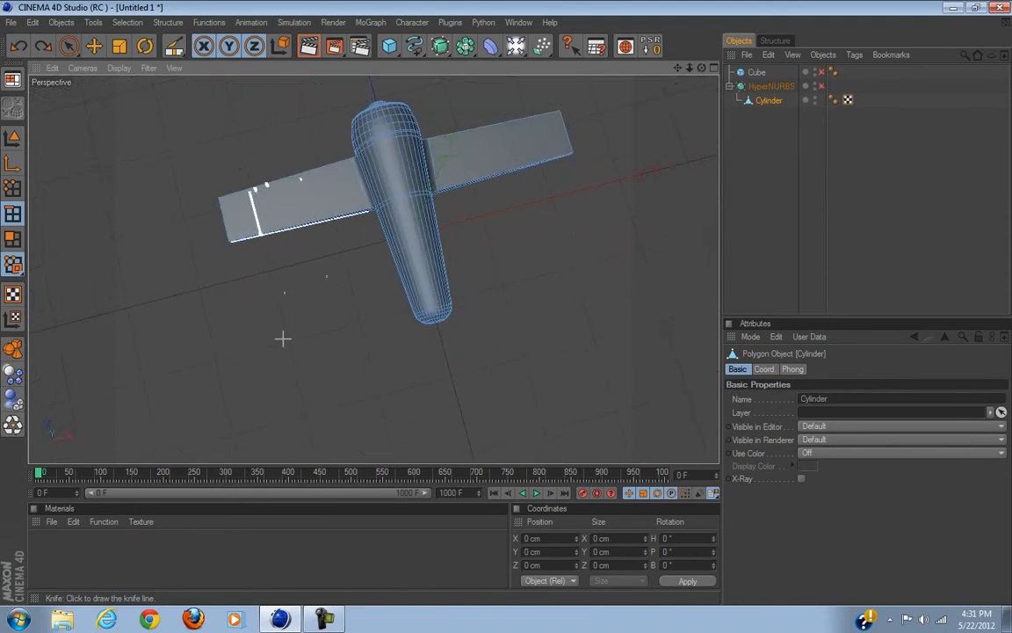
# Step: In the top view, select both wing tips' rear corner points and scale them inward along X to about 478 cm apart
pyautogui.click(715, 69)
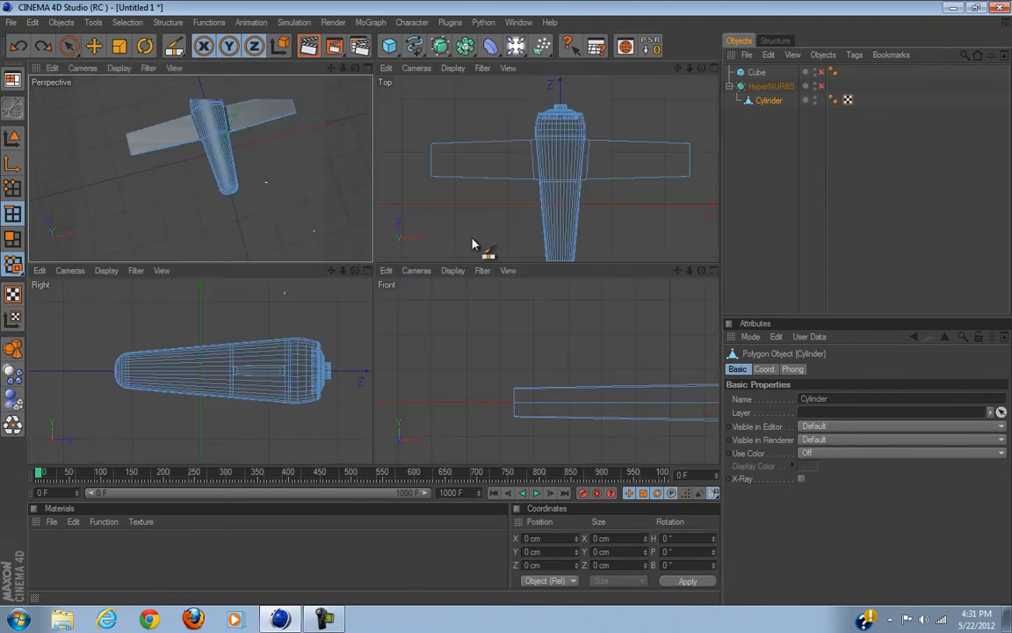
pyautogui.click(713, 69)
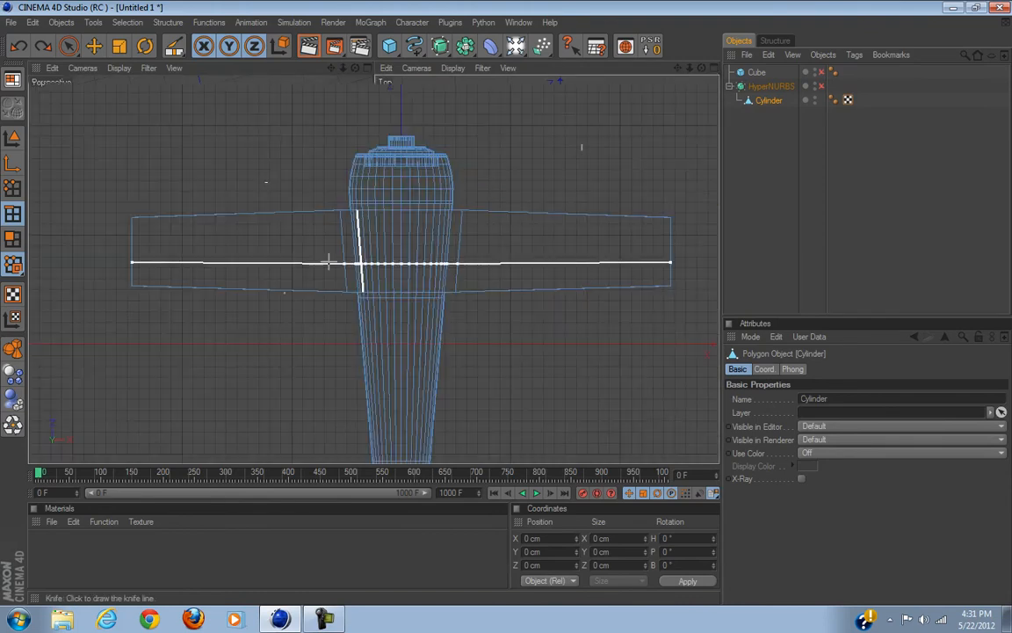
pyautogui.click(12, 187)
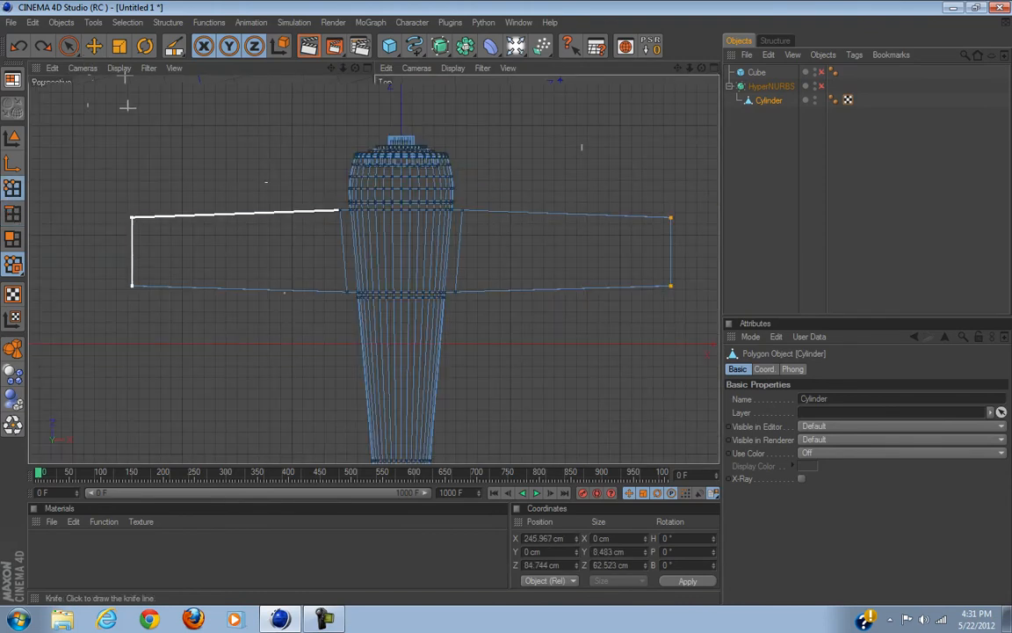
pyautogui.click(69, 46)
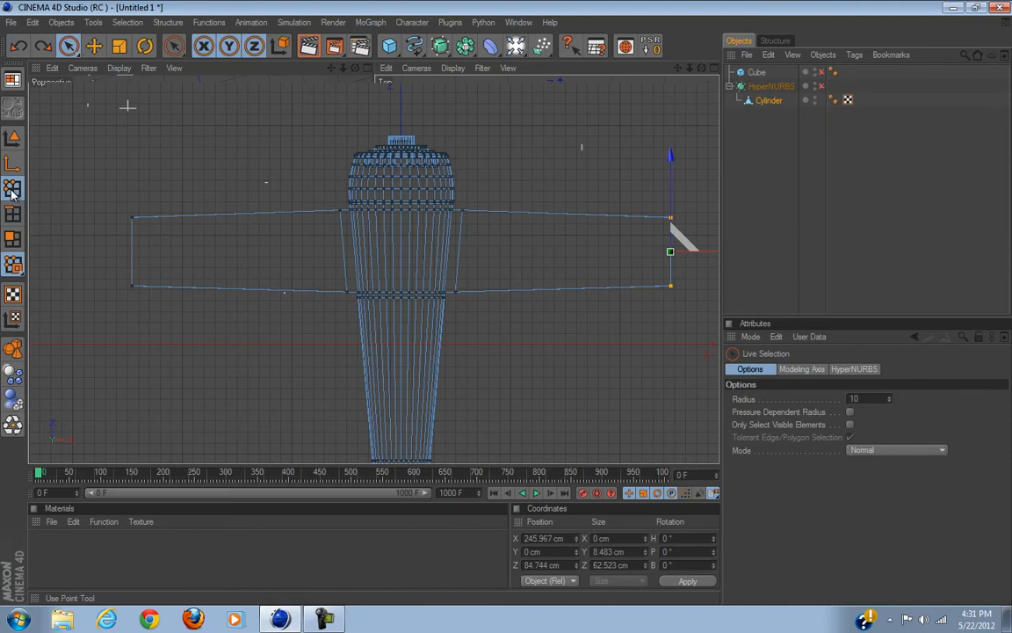
pyautogui.click(132, 289)
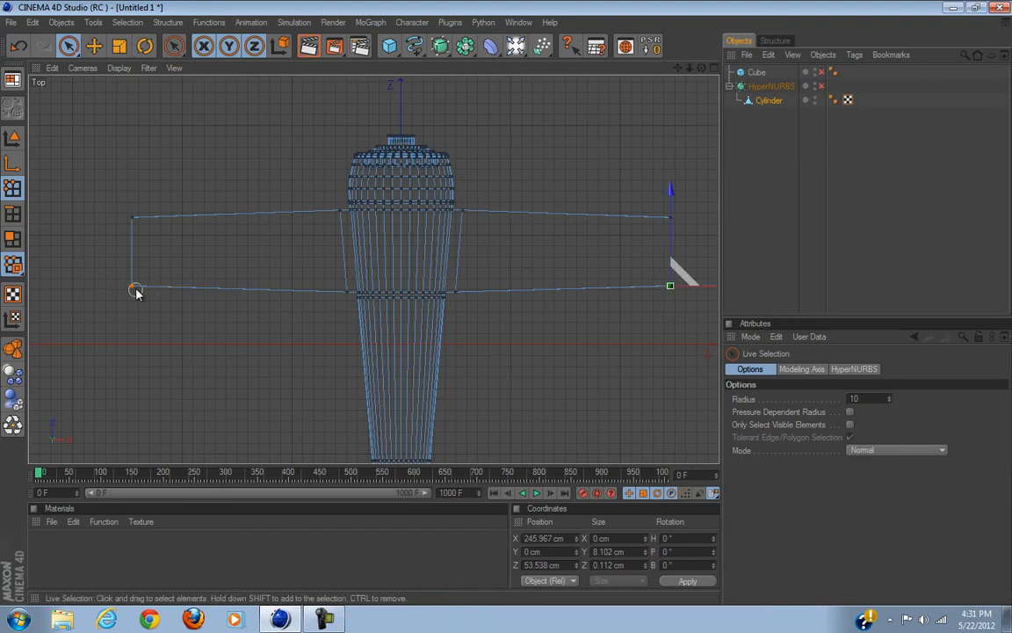
pyautogui.click(119, 49)
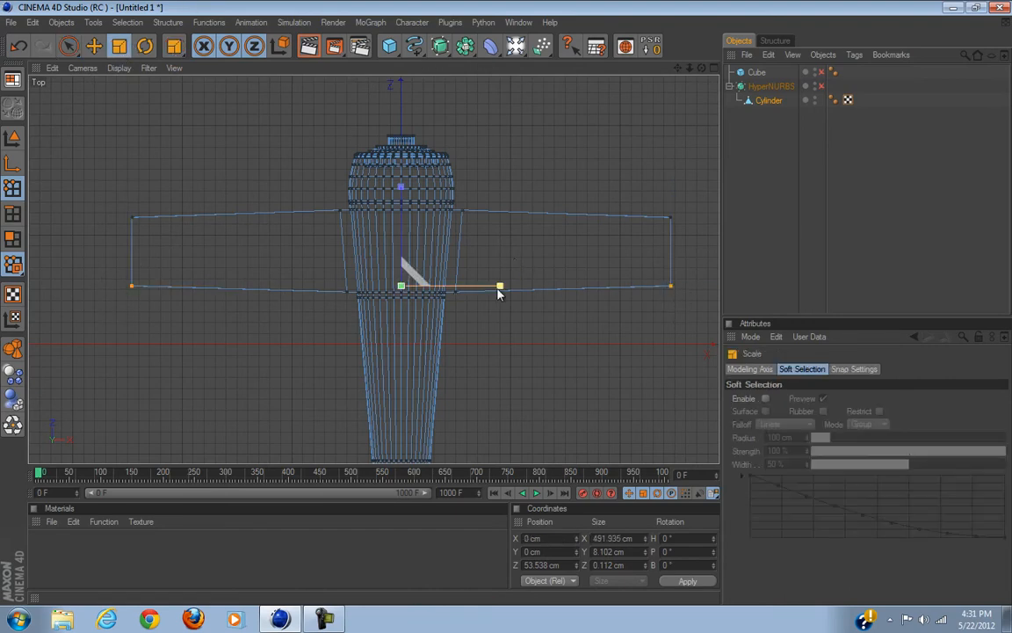
pyautogui.moveTo(507, 305); pyautogui.dragTo(507, 309)
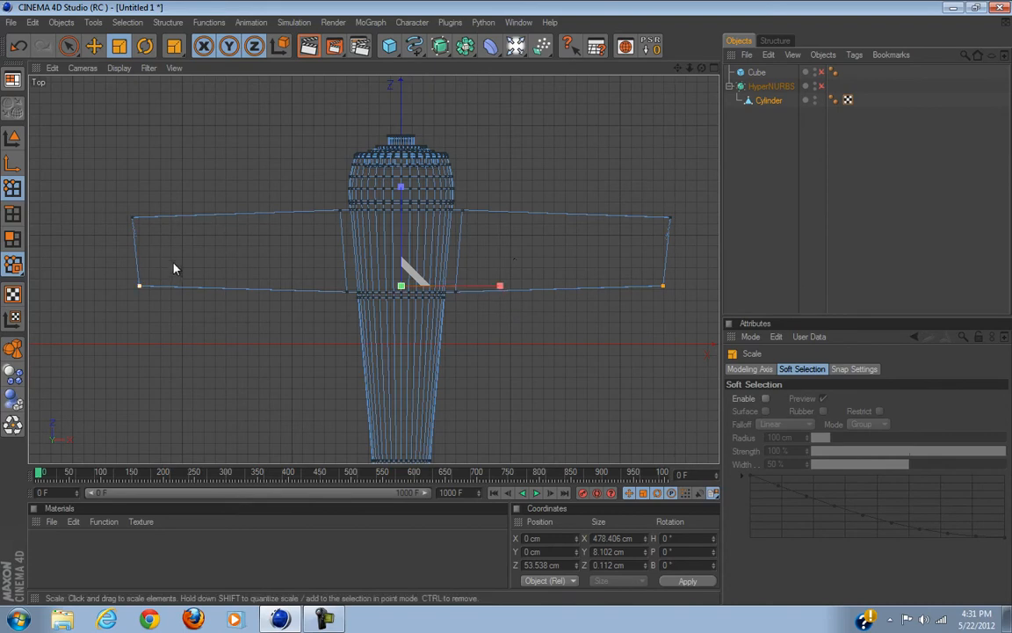
# Step: Switch to edge mode and make Knife loop cuts across both wings near their tips
pyautogui.click(17, 211)
pyautogui.click(601, 281)
pyautogui.press('k')
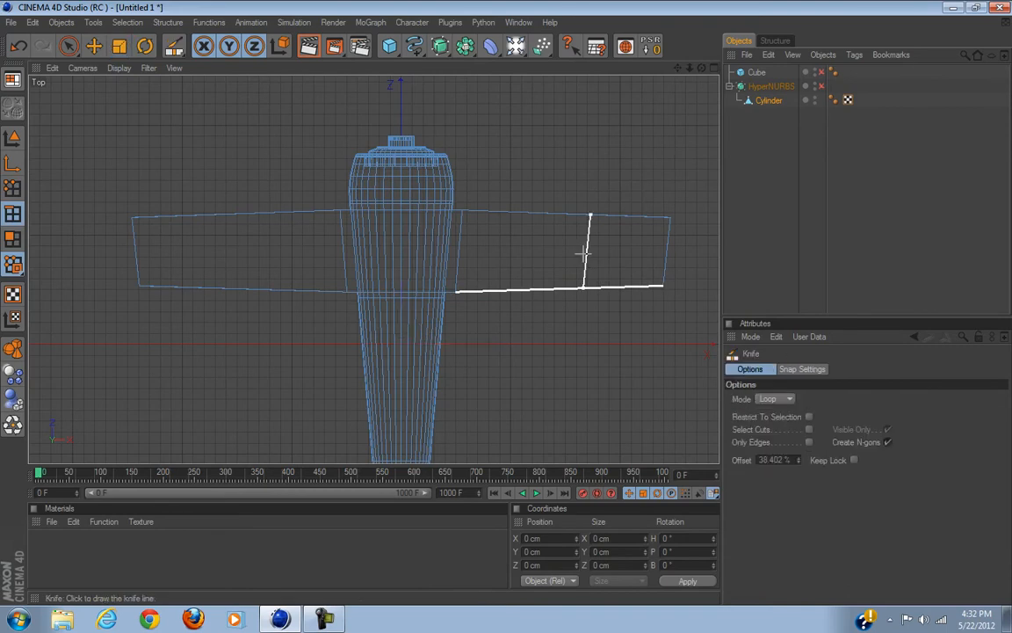
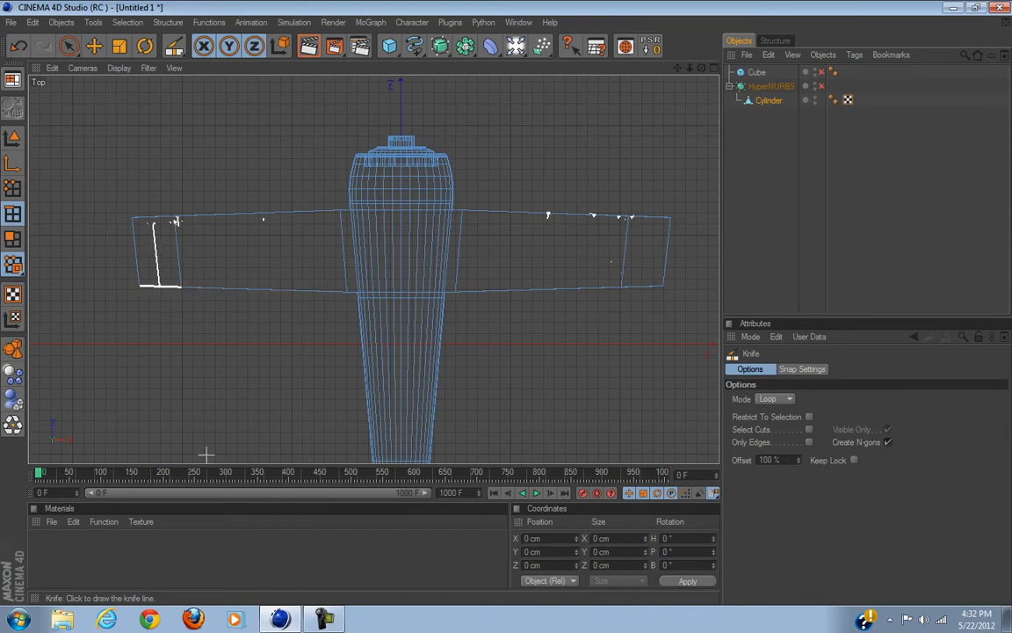
# Step: Turn on HyperNURBS and examine the smoothed wing tips and wing roots in the perspective view
pyautogui.click(714, 68)
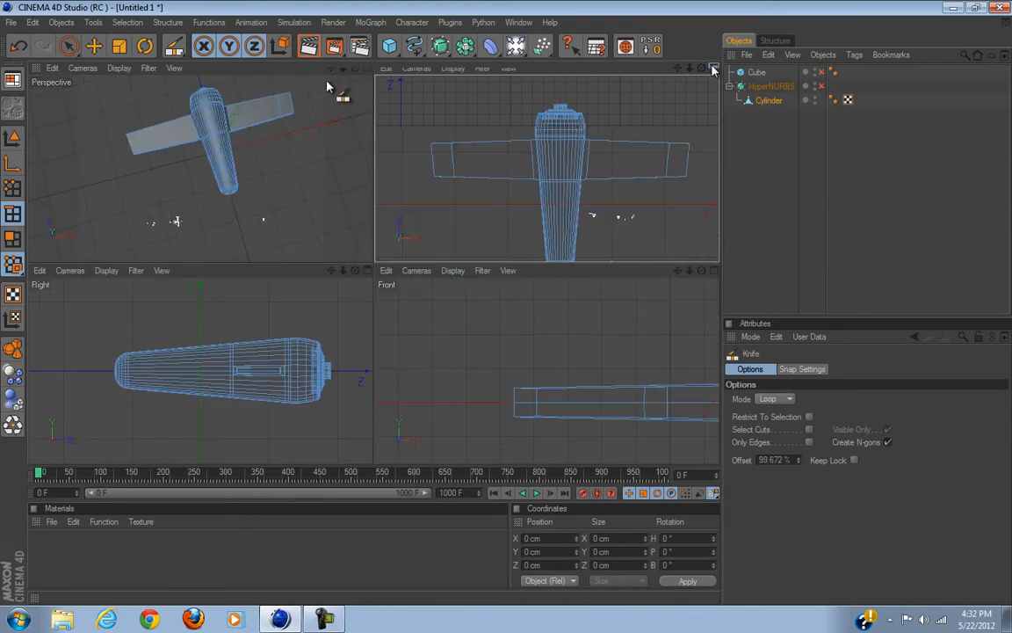
pyautogui.middleClick(360, 79)
pyautogui.keyDown('alt'); pyautogui.moveTo(511, 250); pyautogui.dragTo(602, 222); pyautogui.keyUp('alt')
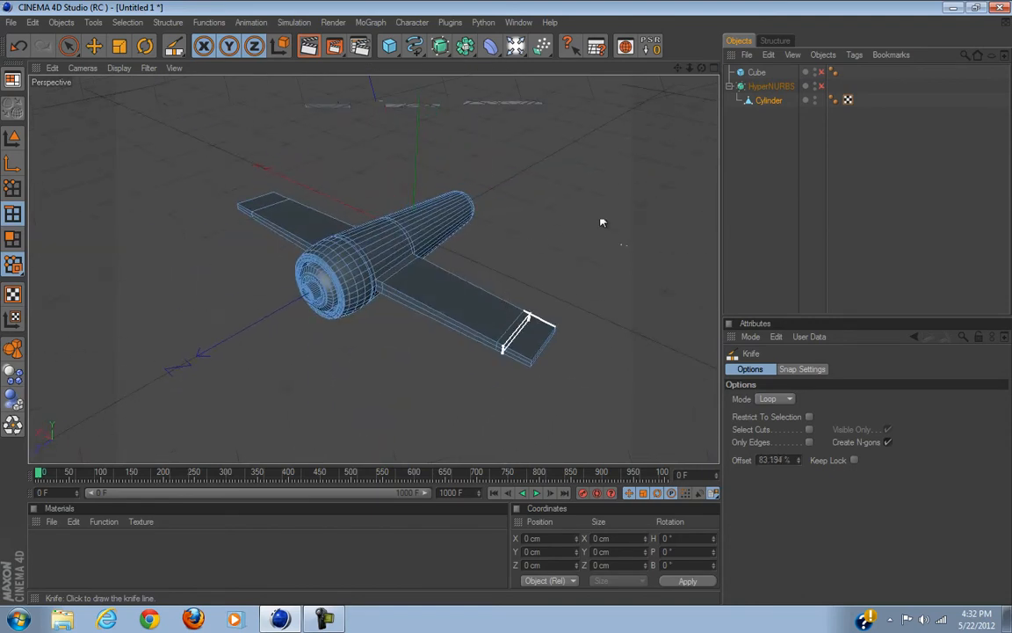
pyautogui.click(821, 87)
pyautogui.moveTo(501, 299)
pyautogui.keyDown('alt'); pyautogui.mouseDown()
pyautogui.moveTo(517, 309)
pyautogui.moveTo(517, 301)
pyautogui.moveTo(491, 311)
pyautogui.moveTo(522, 305)
pyautogui.moveTo(507, 308)
pyautogui.mouseUp(); pyautogui.keyUp('alt')
pyautogui.keyDown('alt'); pyautogui.moveTo(461, 227); pyautogui.dragTo(361, 413); pyautogui.keyUp('alt')
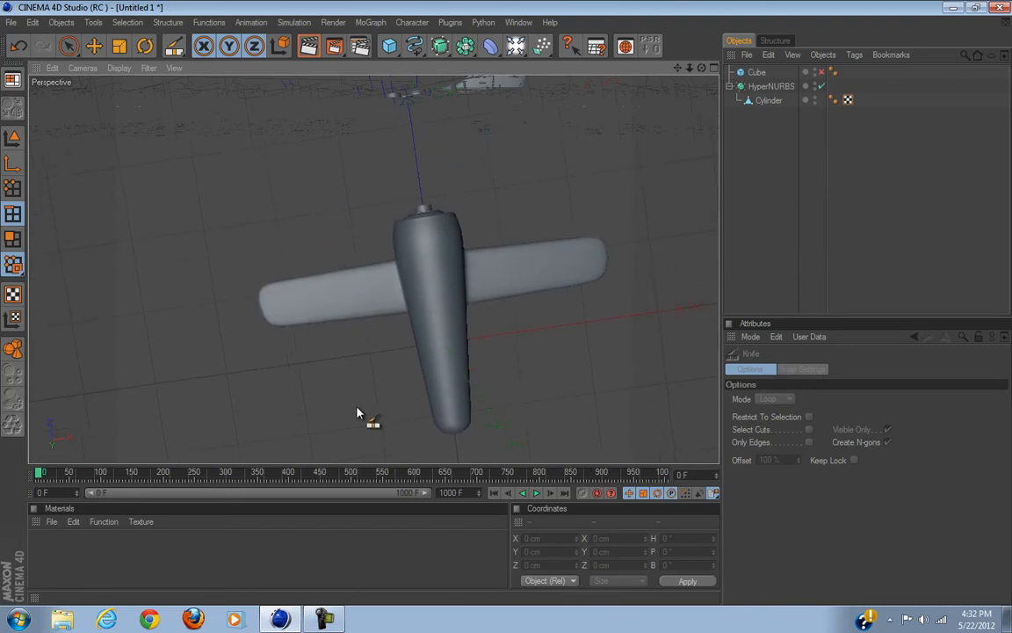
pyautogui.scroll(6, 355, 407)
pyautogui.keyDown('alt'); pyautogui.moveTo(357, 335); pyautogui.dragTo(527, 307); pyautogui.keyUp('alt')
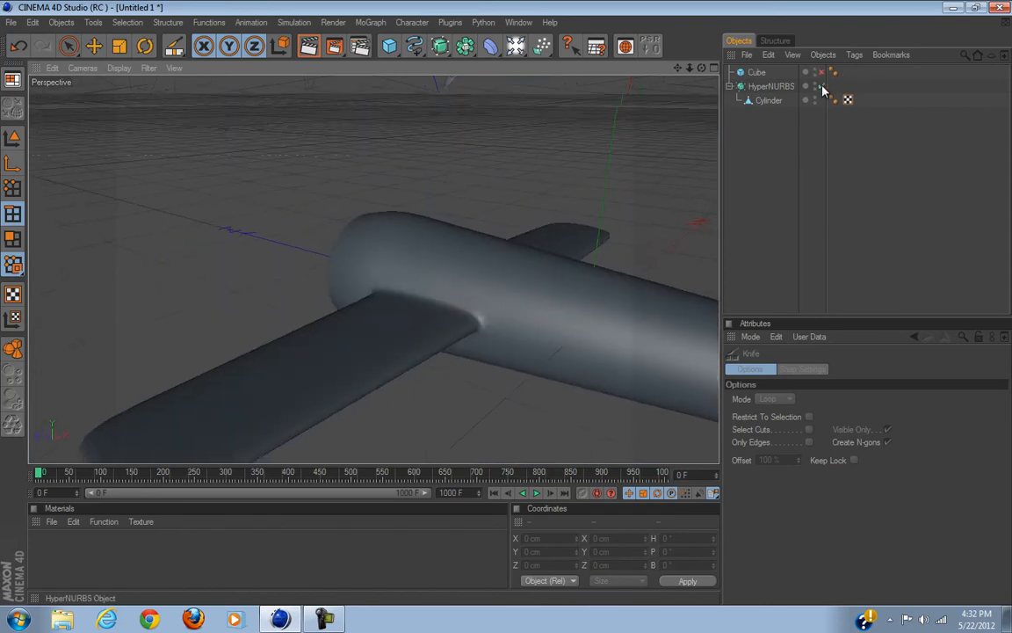
# Step: Turn off HyperNURBS and select the Cylinder for further editing
pyautogui.click(824, 87)
pyautogui.keyDown('alt'); pyautogui.moveTo(592, 231); pyautogui.dragTo(507, 309); pyautogui.keyUp('alt')
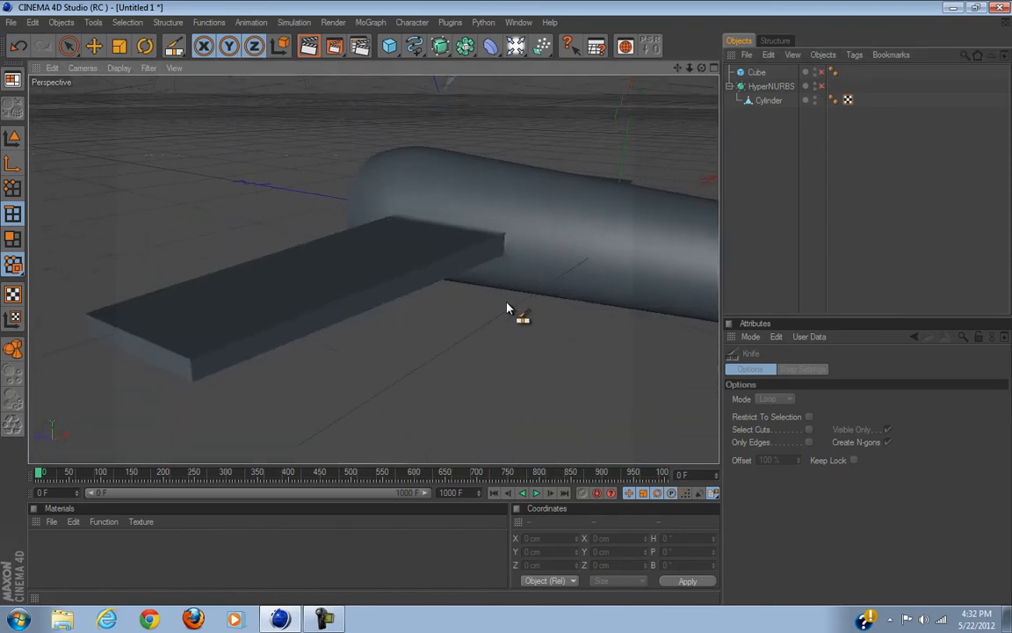
pyautogui.click(782, 102)
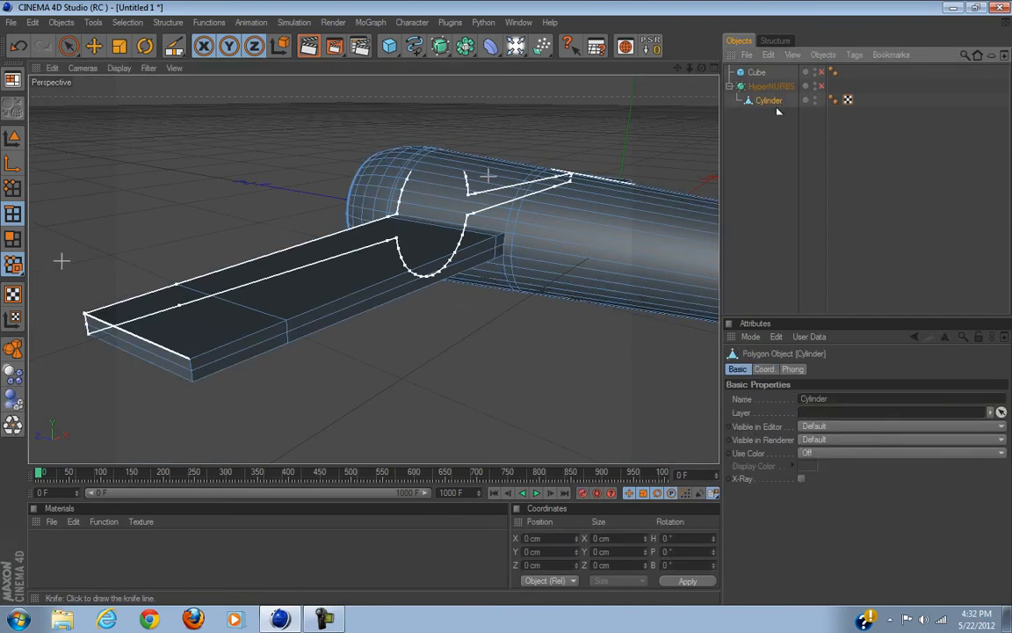
# Step: Select the two upper trailing edge segments of the near wing with Live Selection, and switch to polygon mode
pyautogui.click(68, 45)
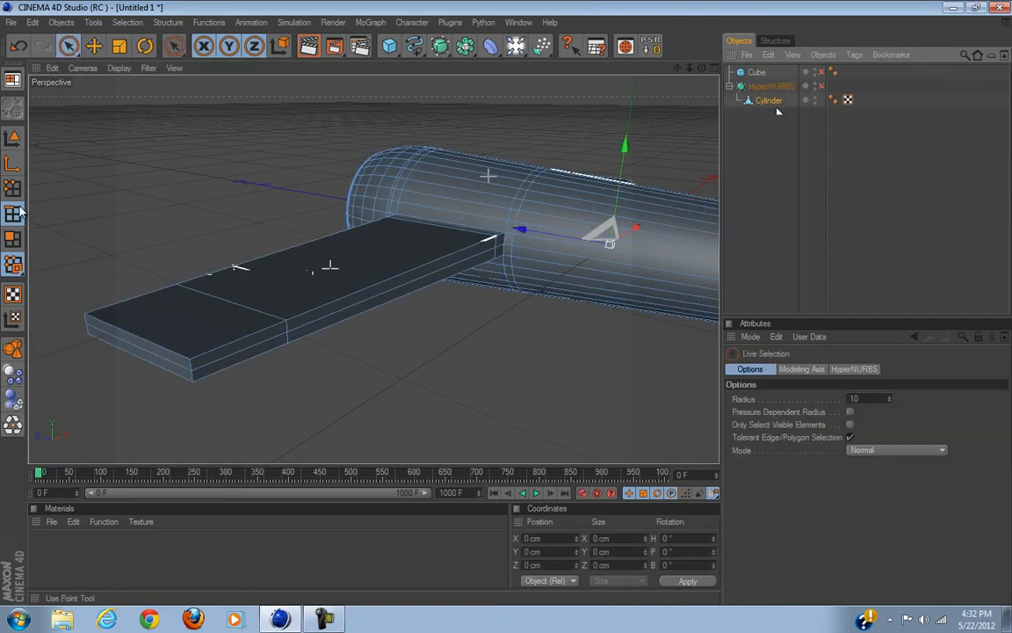
pyautogui.click(217, 351)
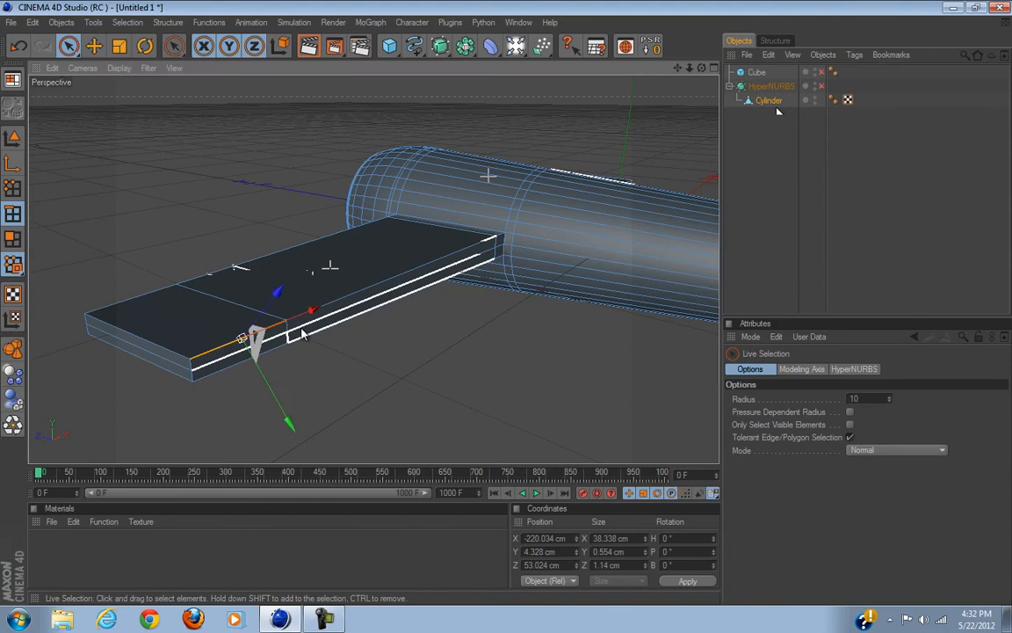
pyautogui.keyDown('shift'); pyautogui.click(355, 297); pyautogui.keyUp('shift')
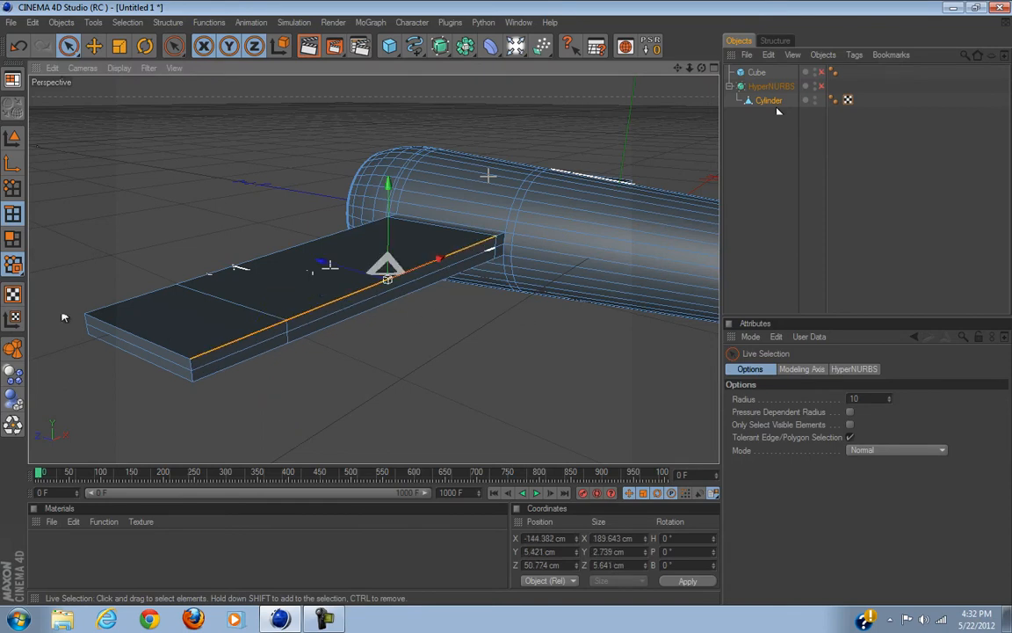
pyautogui.click(12, 238)
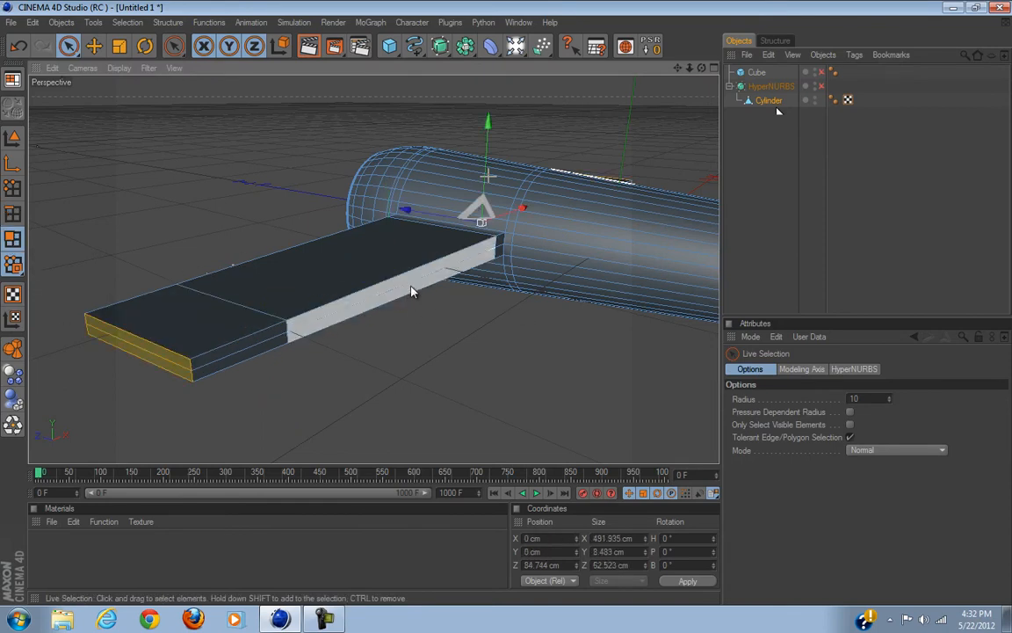
# Step: Limit Live Selection to visible elements and select all trailing edge faces of the near wing from tip to root
pyautogui.click(495, 253)
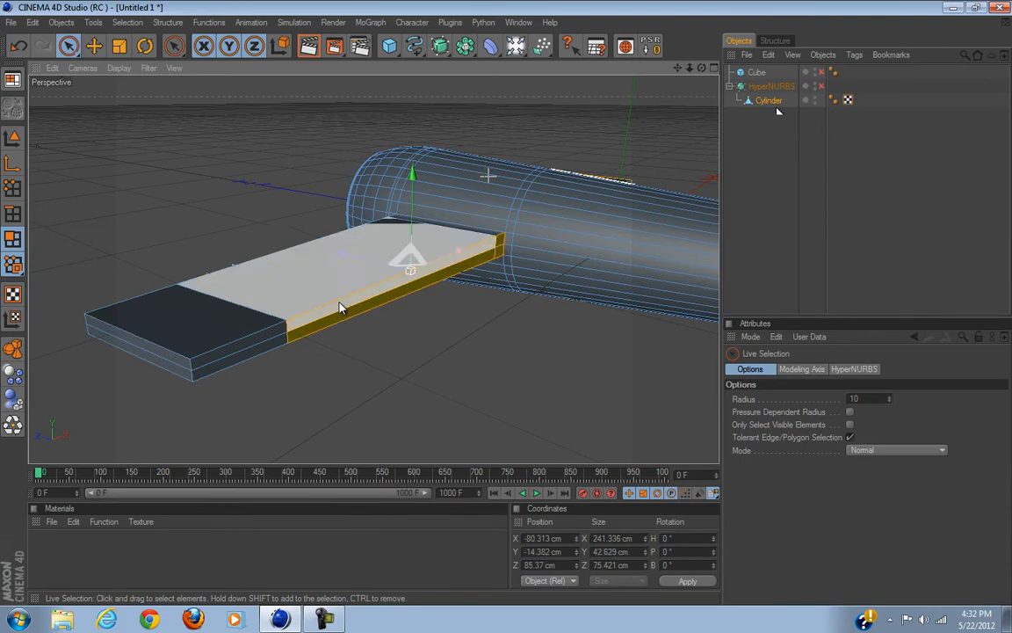
pyautogui.keyDown('shift'); pyautogui.click(219, 312); pyautogui.keyUp('shift')
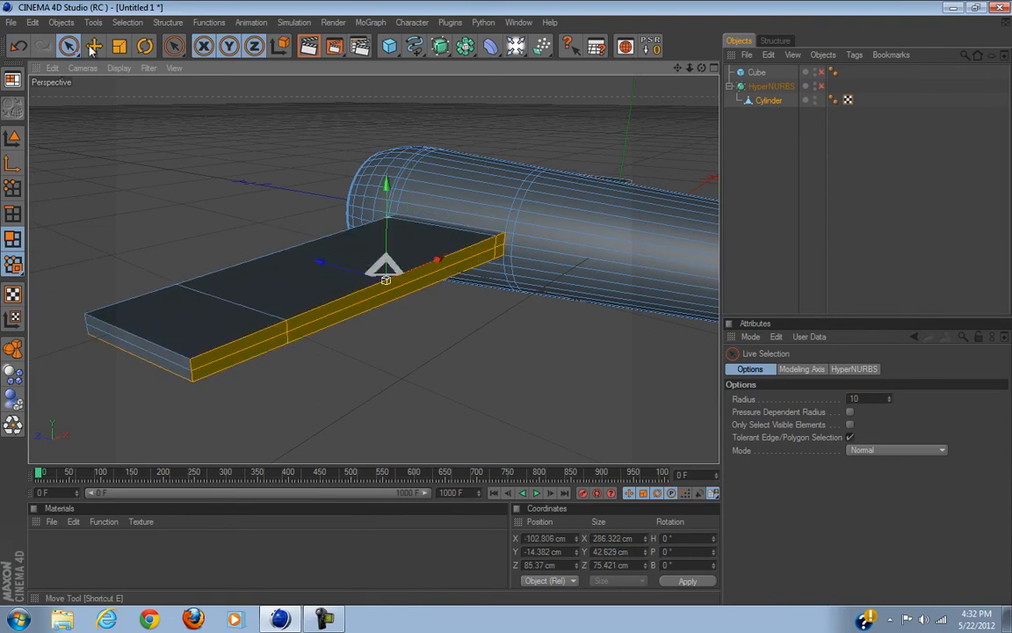
pyautogui.click(850, 425)
pyautogui.click(330, 408)
pyautogui.click(248, 349)
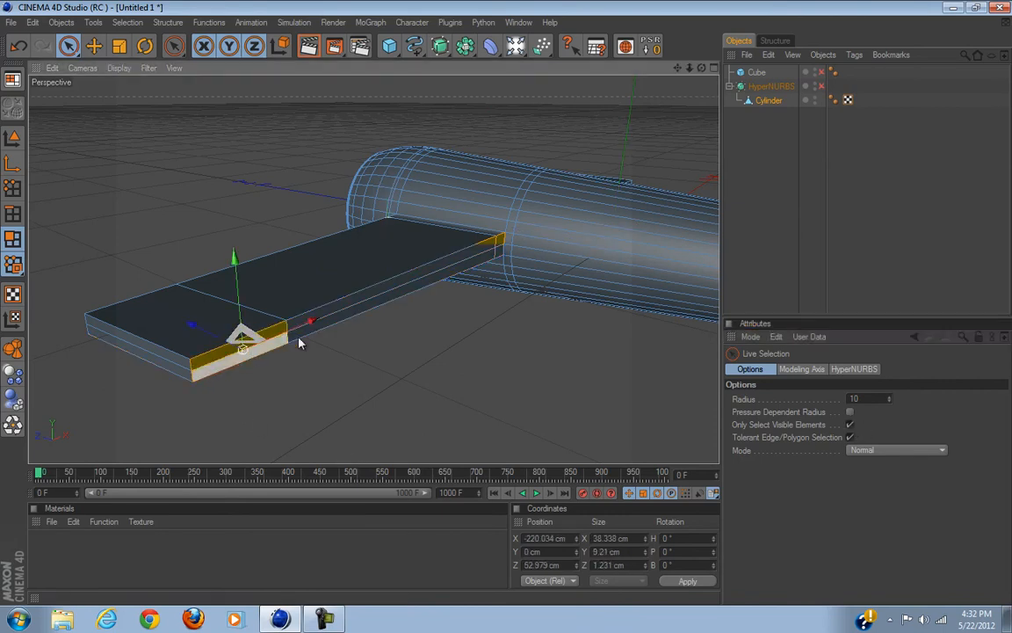
pyautogui.keyDown('shift'); pyautogui.click(341, 313); pyautogui.keyUp('shift')
pyautogui.keyDown('shift'); pyautogui.click(497, 253); pyautogui.keyUp('shift')
# Step: Try flattening the near wing's trailing edge to a height of about 7 cm and previewing it with HyperNURBS
pyautogui.click(118, 46)
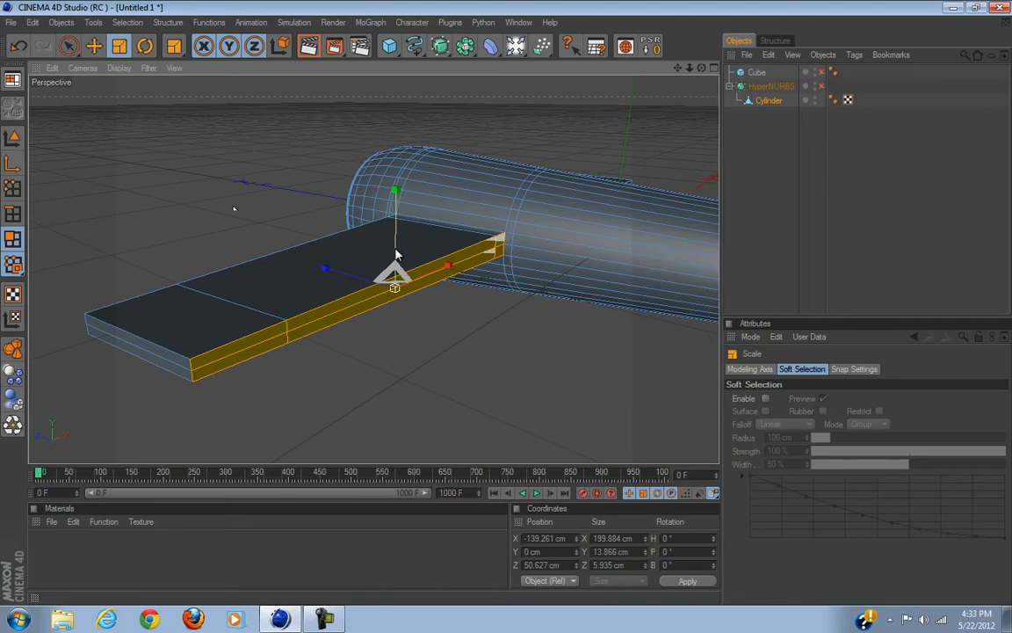
pyautogui.moveTo(505, 313); pyautogui.dragTo(506, 309)
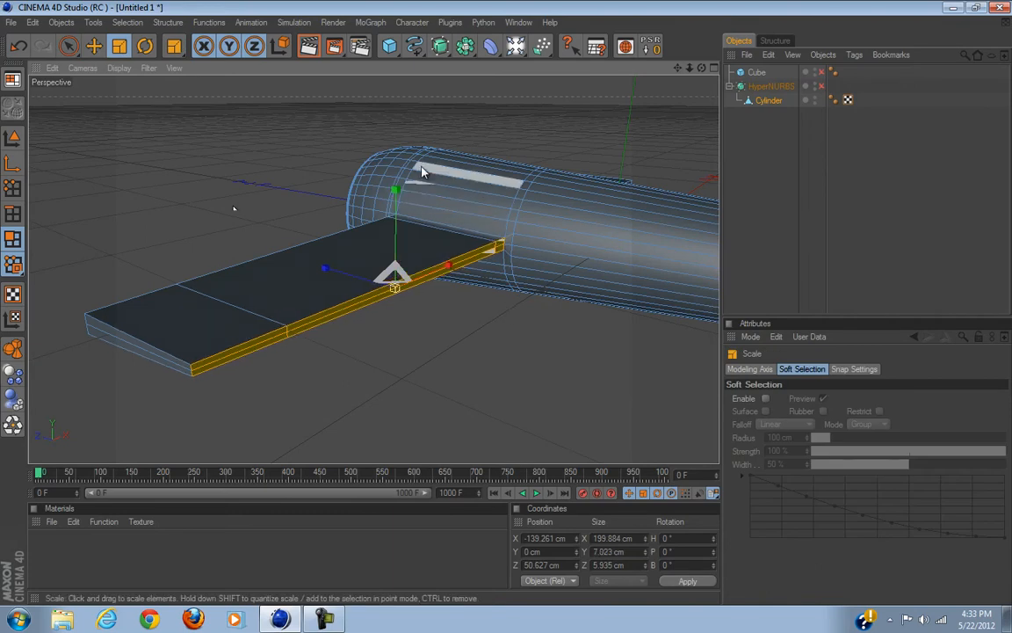
pyautogui.click(823, 86)
pyautogui.click(876, 156)
pyautogui.moveTo(506, 305)
pyautogui.keyDown('alt'); pyautogui.mouseDown()
pyautogui.moveTo(524, 305)
pyautogui.moveTo(479, 309)
pyautogui.moveTo(515, 311)
pyautogui.moveTo(505, 310)
pyautogui.moveTo(519, 297)
pyautogui.moveTo(507, 308)
pyautogui.mouseUp(); pyautogui.keyUp('alt')
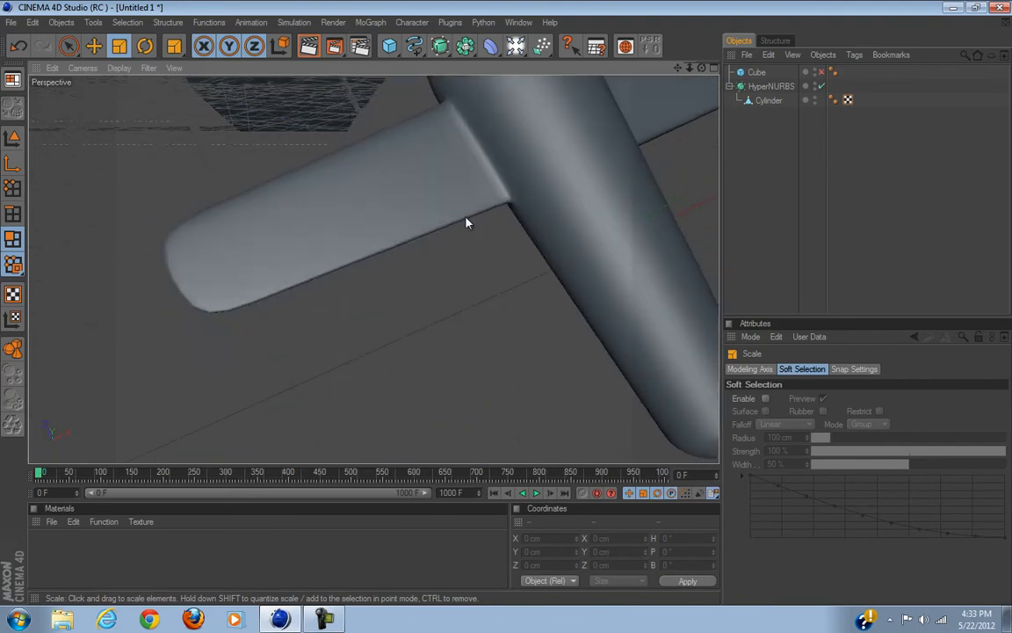
pyautogui.click(436, 224)
pyautogui.press('q')
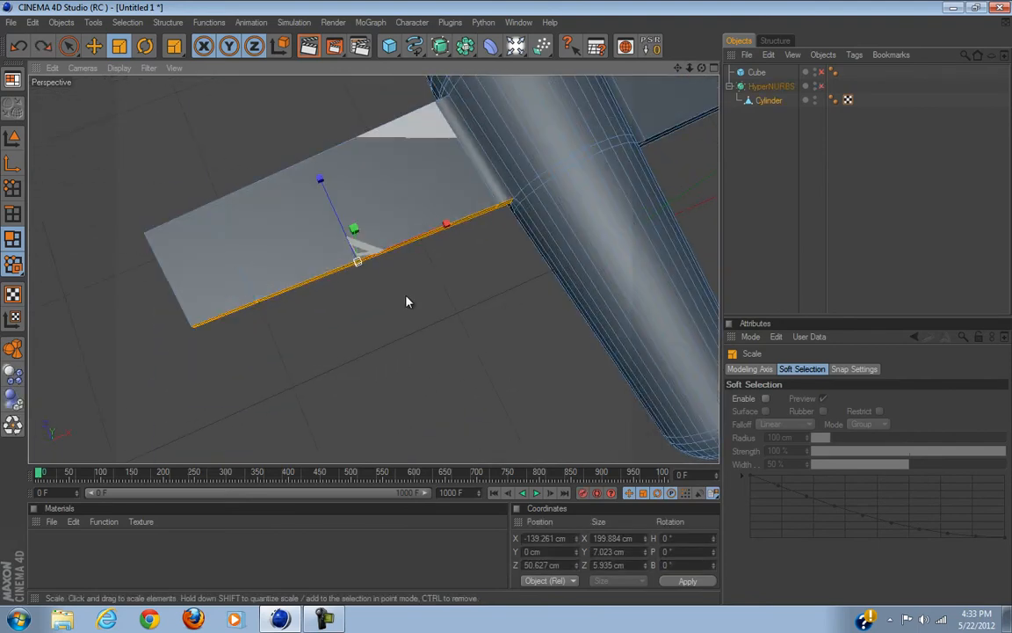
pyautogui.hotkey('ctrl', 'z')
pyautogui.hotkey('ctrl', 'z')
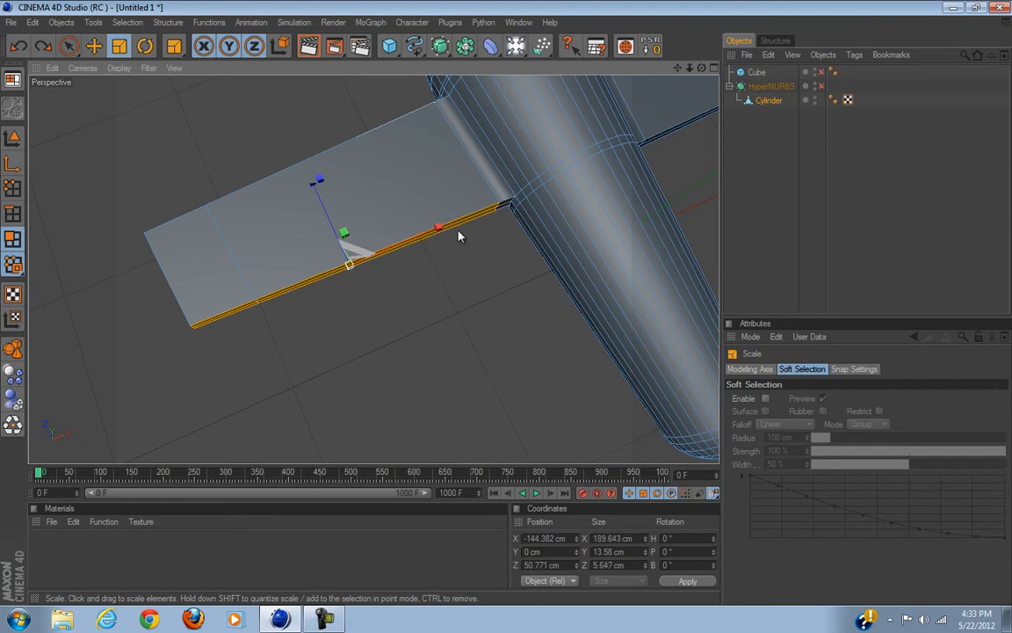
# Step: Extend the selection to the near wing's root face and all trailing edge faces of the opposite wing
pyautogui.keyDown('shift'); pyautogui.click(501, 206); pyautogui.keyUp('shift')
pyautogui.keyDown('shift'); pyautogui.click(502, 204); pyautogui.keyUp('shift')
pyautogui.keyDown('alt'); pyautogui.moveTo(426, 273); pyautogui.dragTo(434, 273); pyautogui.keyUp('alt')
pyautogui.keyDown('alt'); pyautogui.moveTo(515, 303); pyautogui.dragTo(508, 304); pyautogui.keyUp('alt')
pyautogui.keyDown('shift'); pyautogui.click(258, 296); pyautogui.keyUp('shift')
pyautogui.keyDown('shift'); pyautogui.click(282, 285); pyautogui.keyUp('shift')
pyautogui.keyDown('alt'); pyautogui.moveTo(526, 382); pyautogui.dragTo(508, 307); pyautogui.keyUp('alt')
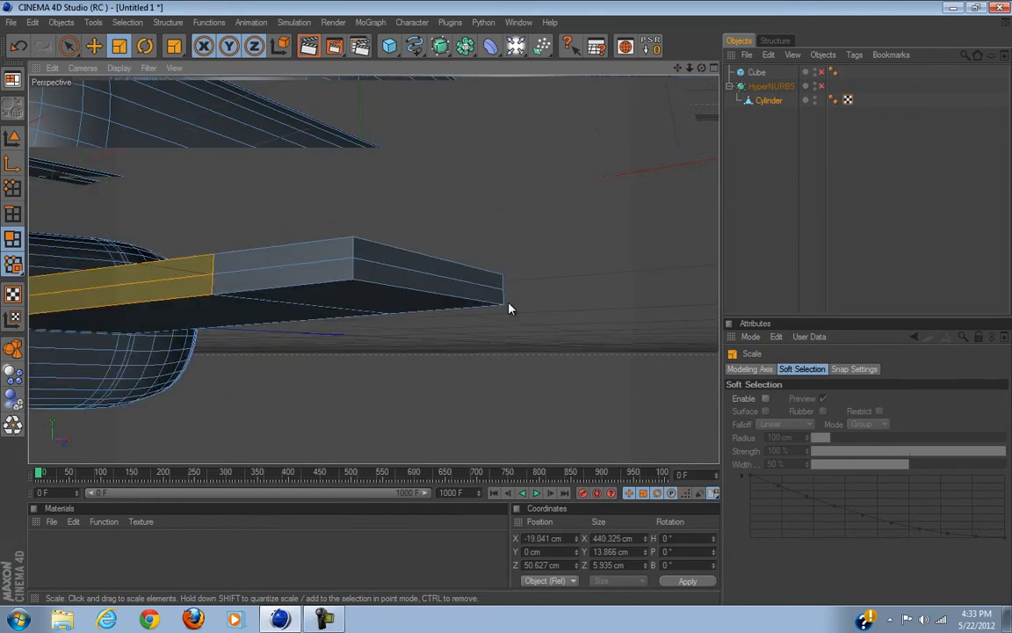
pyautogui.keyDown('shift'); pyautogui.click(328, 268); pyautogui.keyUp('shift')
pyautogui.keyDown('alt'); pyautogui.moveTo(396, 384); pyautogui.dragTo(505, 309); pyautogui.keyUp('alt')
pyautogui.keyDown('alt'); pyautogui.moveTo(342, 358); pyautogui.dragTo(508, 300, button='middle'); pyautogui.keyUp('alt')
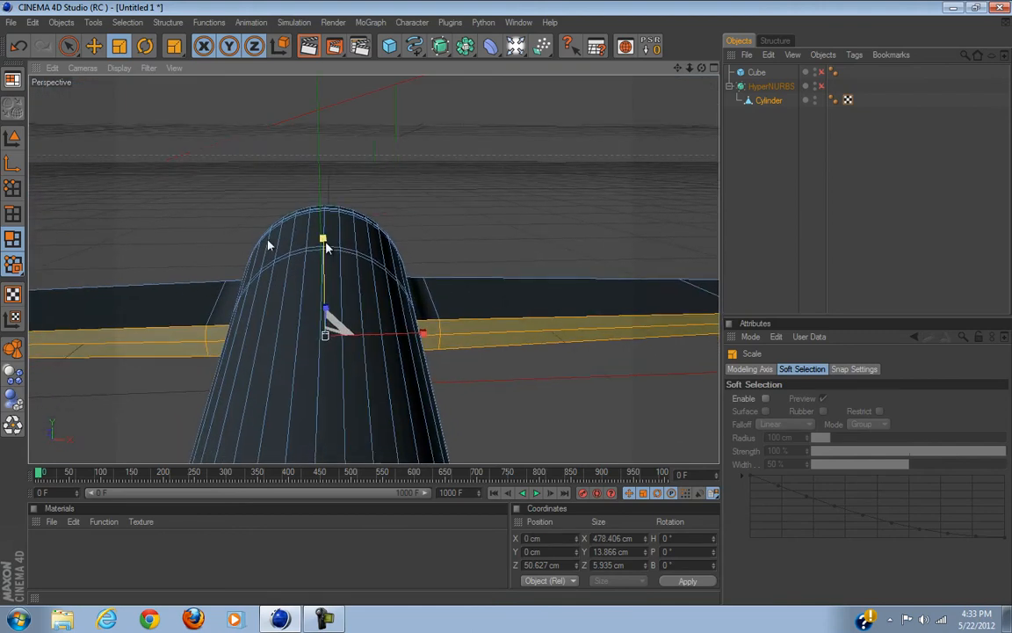
# Step: Scale both wings' trailing edges thinner vertically and rotate them slightly, to a height of about 5.75 cm
pyautogui.moveTo(506, 316)
pyautogui.mouseDown()
pyautogui.moveTo(515, 305)
pyautogui.moveTo(506, 310)
pyautogui.mouseUp()
pyautogui.click(145, 46)
pyautogui.moveTo(294, 332); pyautogui.dragTo(506, 310)
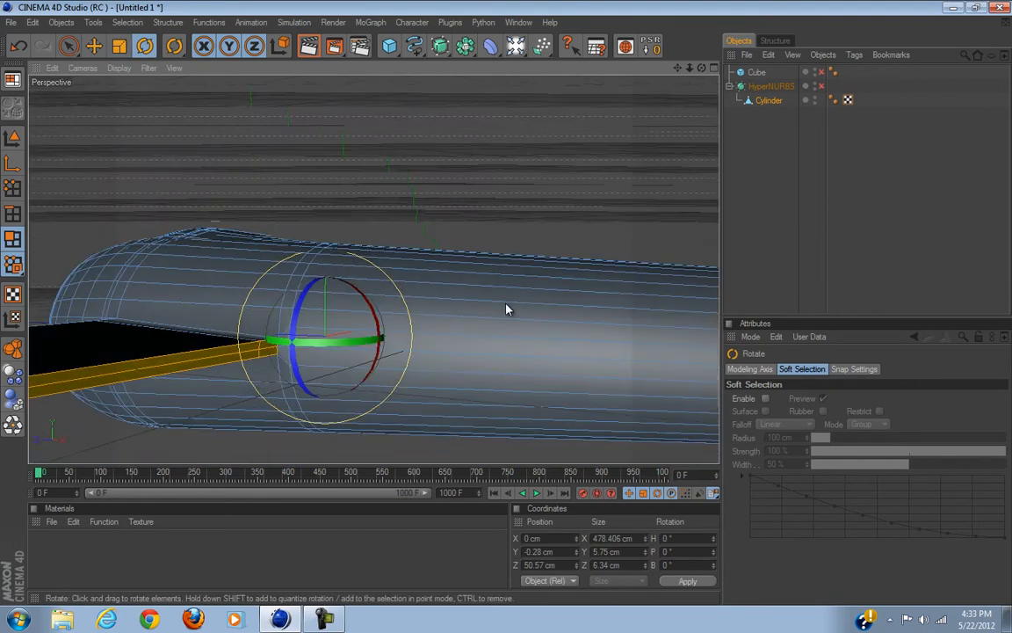
# Step: Turn on HyperNURBS and examine the smoothed wing roots, trailing edges and nose of the airplane
pyautogui.click(822, 86)
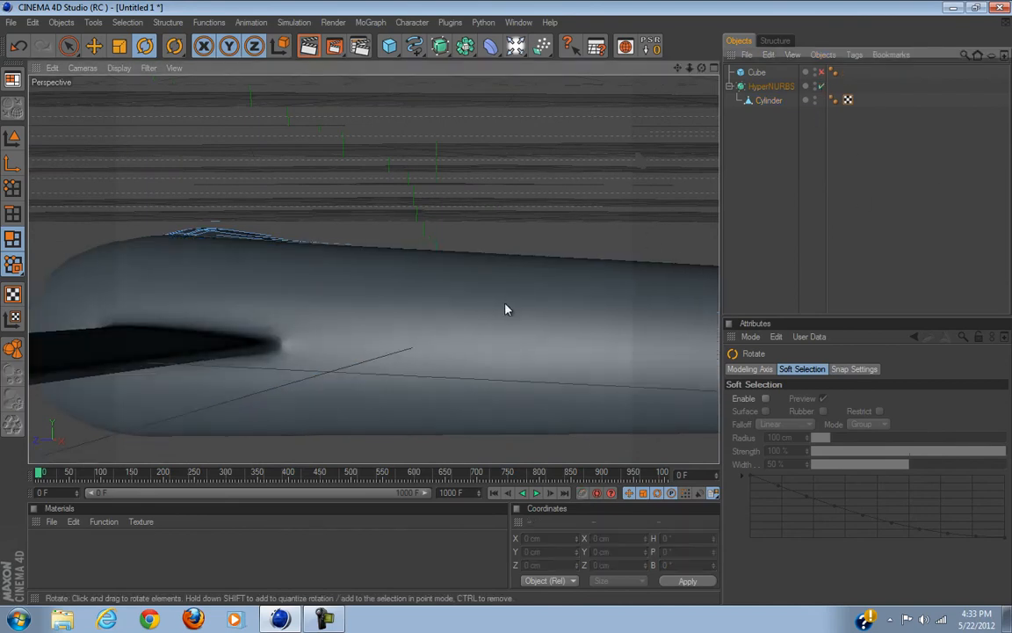
pyautogui.scroll(3, 506, 309)
pyautogui.keyDown('alt'); pyautogui.moveTo(505, 309); pyautogui.dragTo(551, 278); pyautogui.keyUp('alt')
pyautogui.scroll(-4, 511, 328)
pyautogui.keyDown('alt'); pyautogui.moveTo(511, 329); pyautogui.dragTo(469, 182); pyautogui.keyUp('alt')
pyautogui.scroll(8, 384, 343)
pyautogui.scroll(5, 415, 278)
pyautogui.moveTo(500, 311)
pyautogui.keyDown('alt'); pyautogui.mouseDown()
pyautogui.moveTo(410, 304)
pyautogui.moveTo(515, 306)
pyautogui.moveTo(251, 308)
pyautogui.moveTo(246, 290)
pyautogui.moveTo(507, 307)
pyautogui.mouseUp(); pyautogui.keyUp('alt')
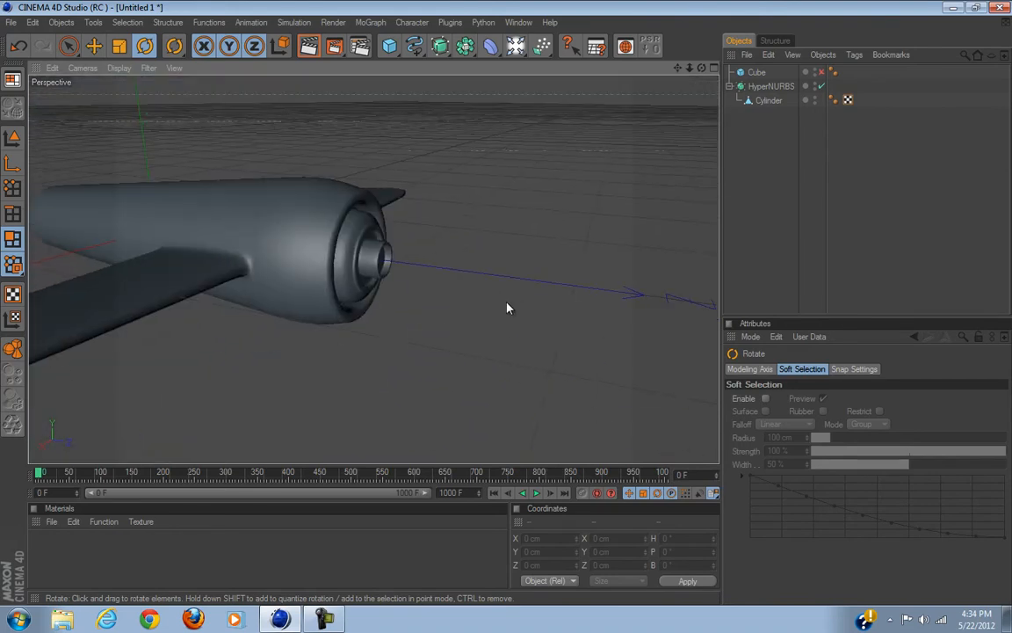
# Step: Add a Cylinder primitive oriented along the Z axis and move it about 217 cm forward to the airplane's nose
pyautogui.moveTo(394, 48); pyautogui.dragTo(599, 51)
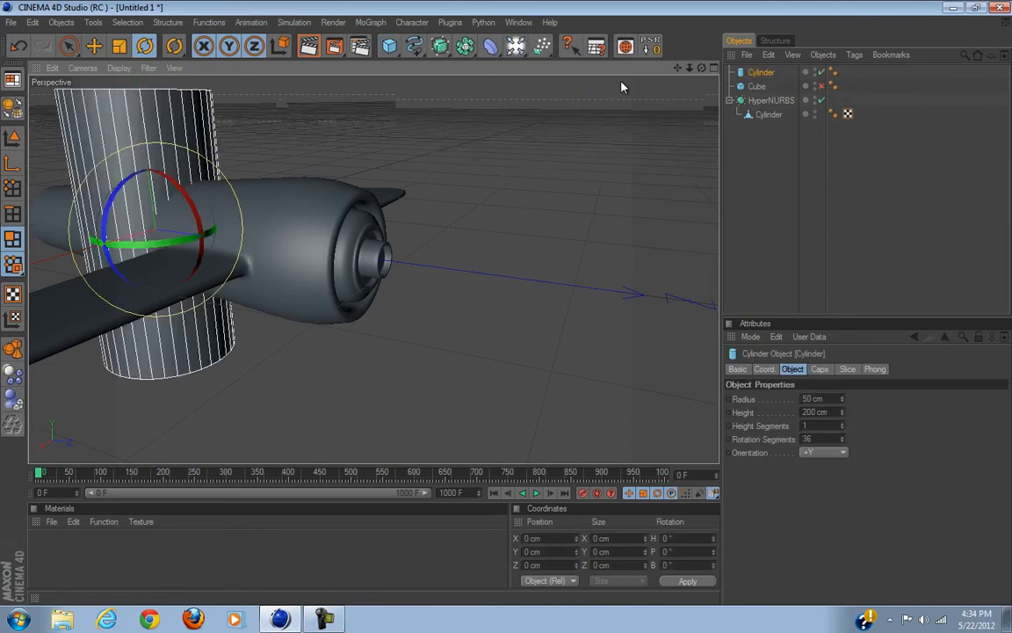
pyautogui.click(822, 453)
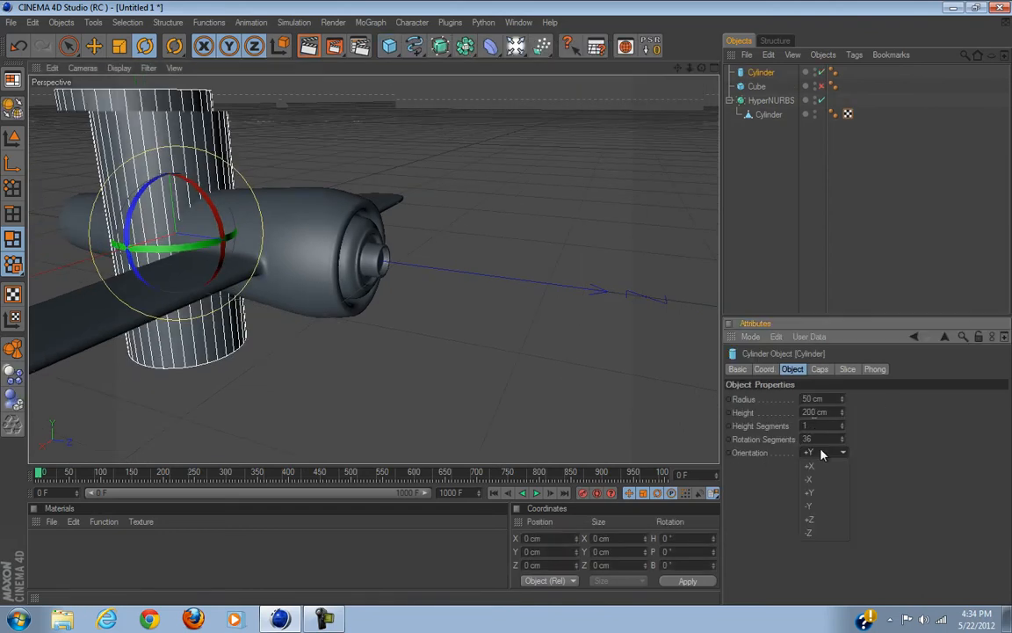
pyautogui.click(820, 534)
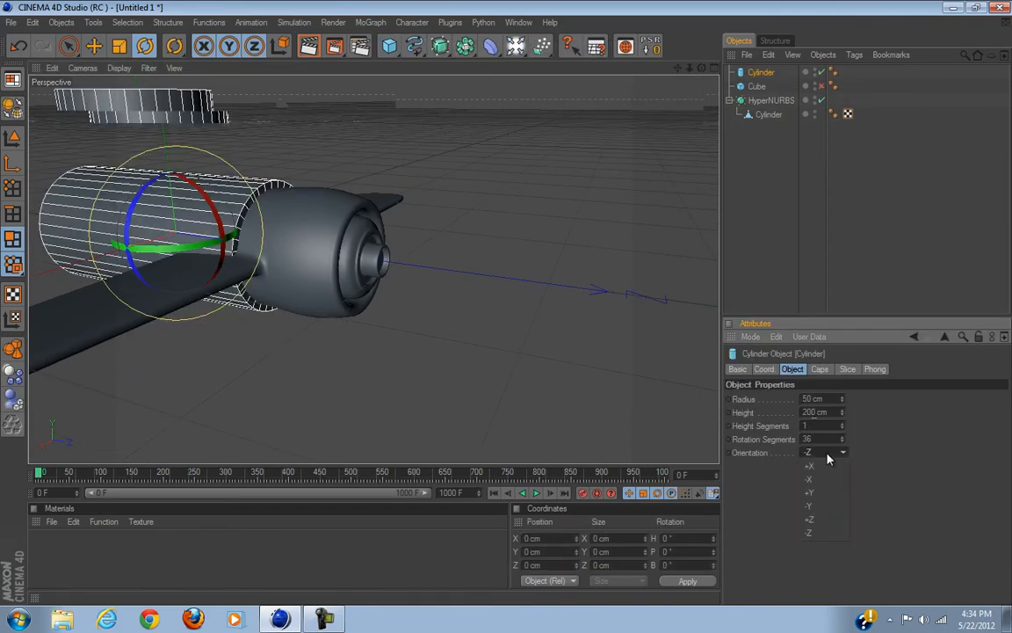
pyautogui.click(93, 45)
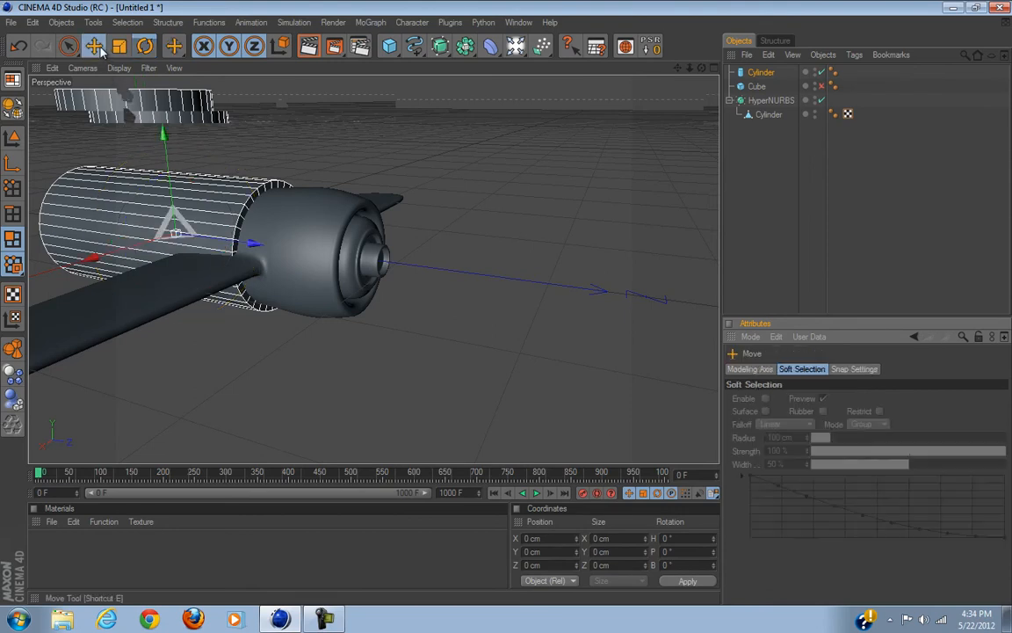
pyautogui.moveTo(220, 227); pyautogui.dragTo(507, 308)
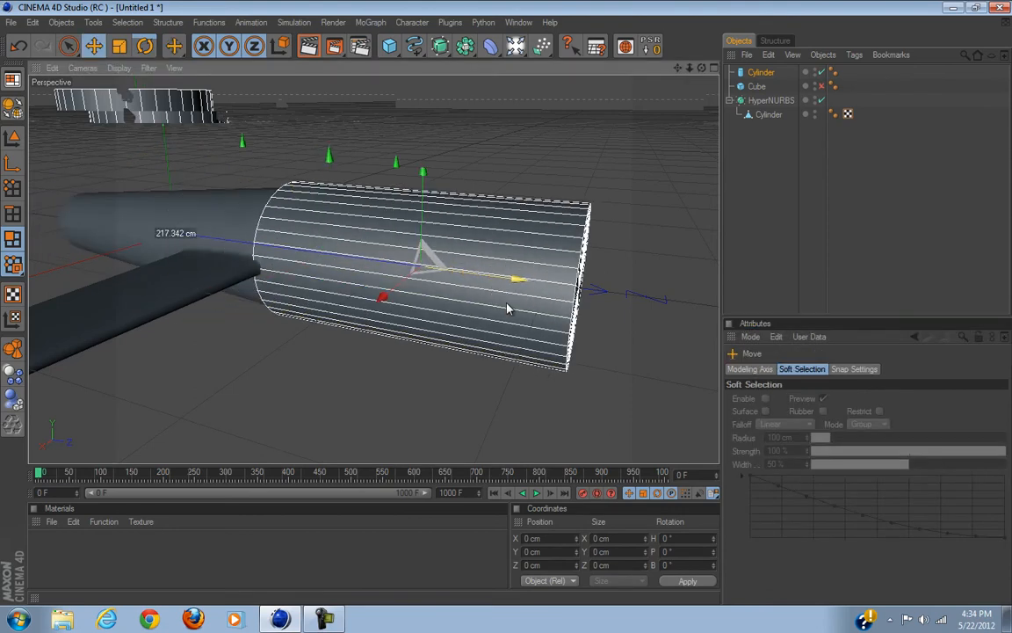
# Step: Resize the new cylinder to about 17.5 cm across and 29.9 cm long, and place it at about Z 200.8 cm in the nose opening
pyautogui.click(15, 139)
pyautogui.moveTo(655, 303)
pyautogui.keyDown('alt'); pyautogui.mouseDown()
pyautogui.moveTo(281, 303)
pyautogui.moveTo(298, 281)
pyautogui.moveTo(509, 307)
pyautogui.moveTo(333, 276)
pyautogui.mouseUp(); pyautogui.keyUp('alt')
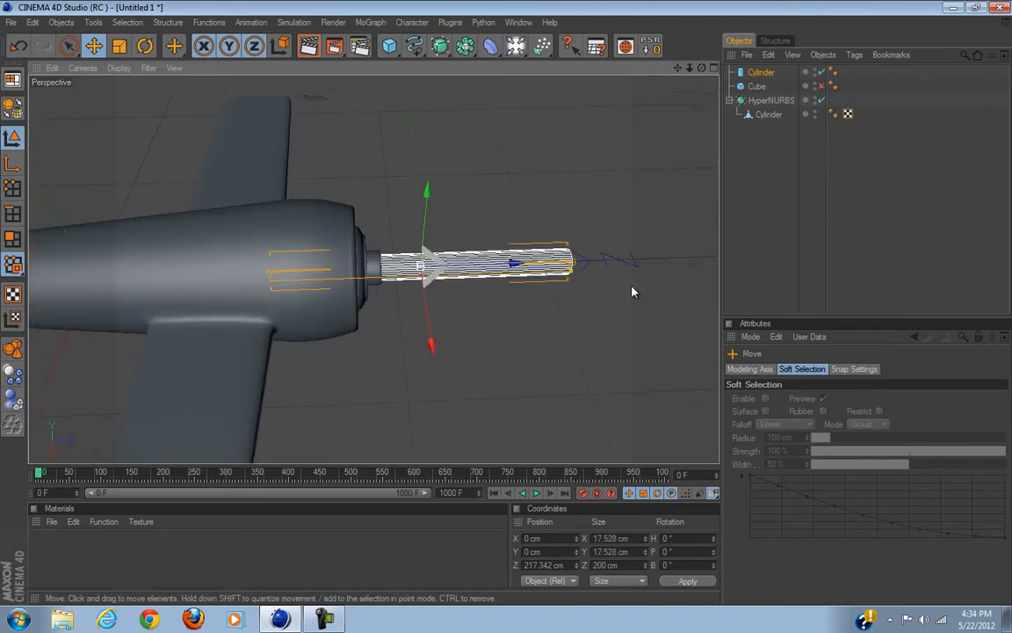
pyautogui.moveTo(490, 308)
pyautogui.mouseDown()
pyautogui.moveTo(522, 311)
pyautogui.moveTo(509, 307)
pyautogui.moveTo(516, 323)
pyautogui.moveTo(505, 308)
pyautogui.moveTo(411, 320)
pyautogui.moveTo(507, 308)
pyautogui.mouseUp()
pyautogui.scroll(5, 524, 281)
pyautogui.scroll(-2, 530, 287)
pyautogui.moveTo(508, 309)
pyautogui.keyDown('alt'); pyautogui.mouseDown()
pyautogui.moveTo(516, 310)
pyautogui.moveTo(507, 308)
pyautogui.mouseUp(); pyautogui.keyUp('alt')
pyautogui.scroll(3, 313, 309)
pyautogui.scroll(-1, 314, 309)
pyautogui.keyDown('alt'); pyautogui.moveTo(301, 301); pyautogui.dragTo(508, 309); pyautogui.keyUp('alt')
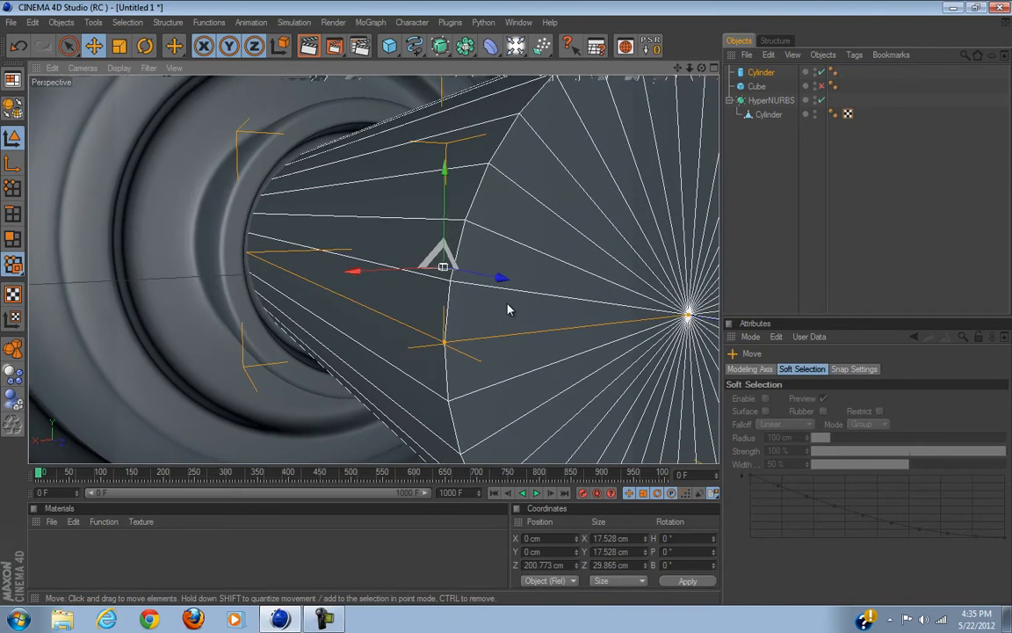
# Step: Adjust the nose cylinder to about 18.4 cm across and 21.8 cm long, and move it back to about Z 195.9 cm
pyautogui.scroll(-10, 428, 297)
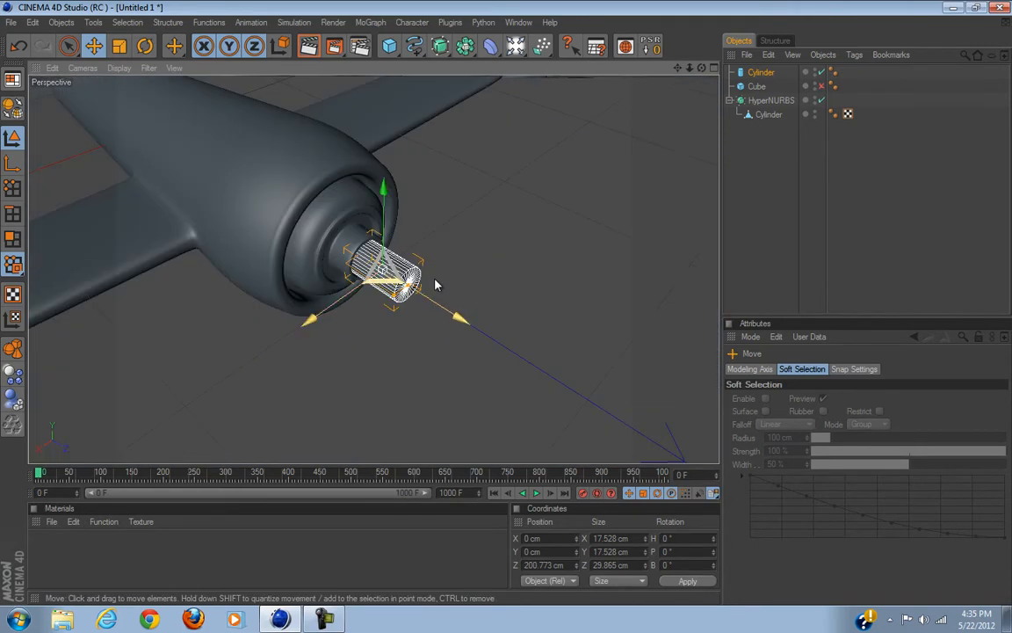
pyautogui.scroll(10, 434, 284)
pyautogui.scroll(-6, 507, 309)
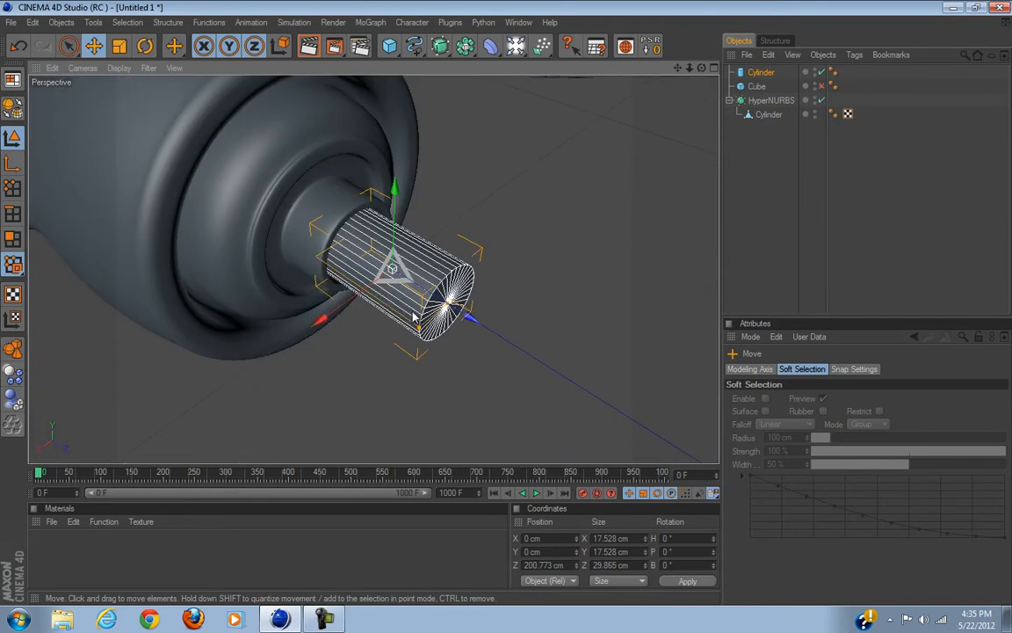
pyautogui.scroll(8, 348, 329)
pyautogui.scroll(-6, 376, 344)
pyautogui.keyDown('alt'); pyautogui.moveTo(375, 343); pyautogui.dragTo(351, 308, button='middle'); pyautogui.keyUp('alt')
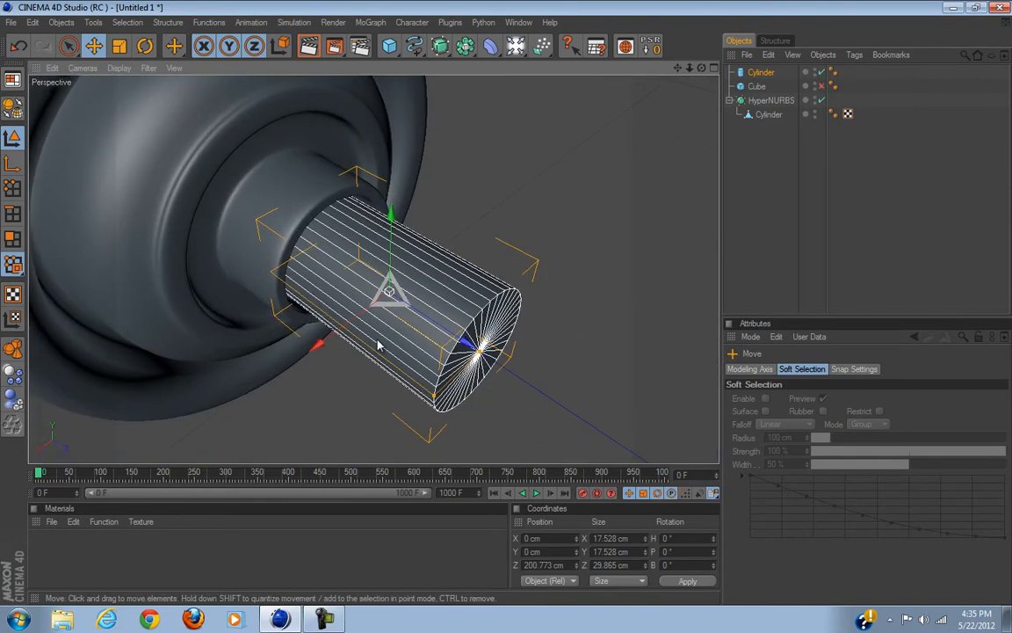
pyautogui.moveTo(691, 67); pyautogui.dragTo(507, 304)
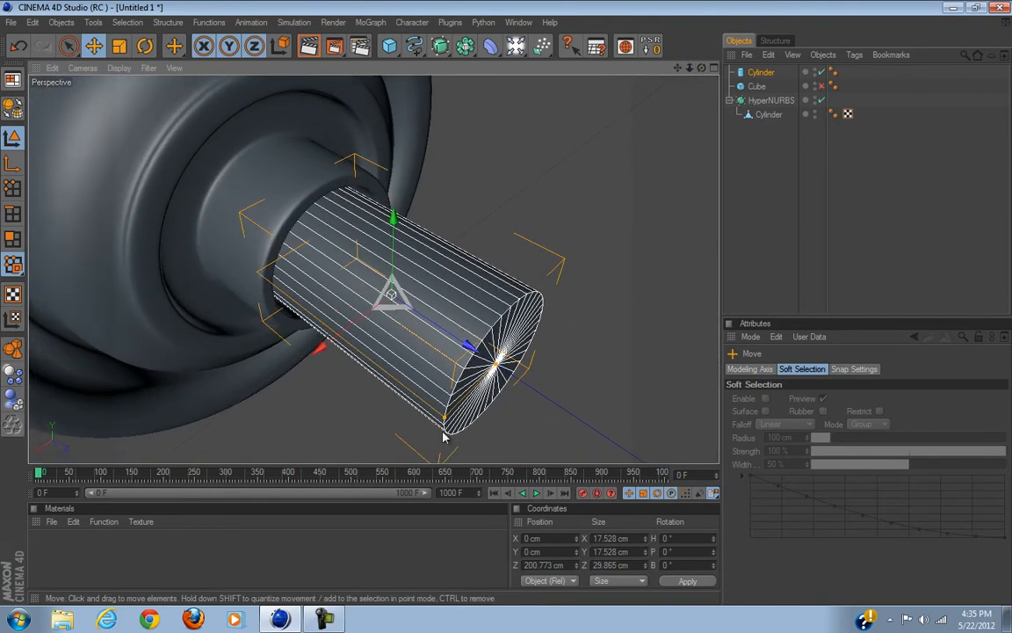
pyautogui.moveTo(499, 374); pyautogui.dragTo(507, 310)
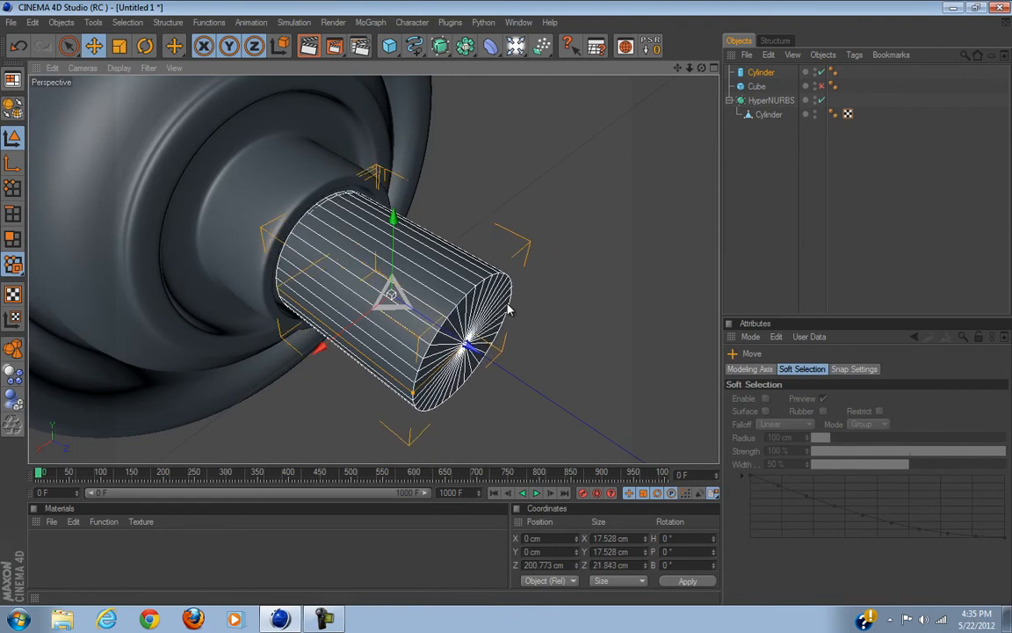
pyautogui.moveTo(481, 353); pyautogui.dragTo(507, 308)
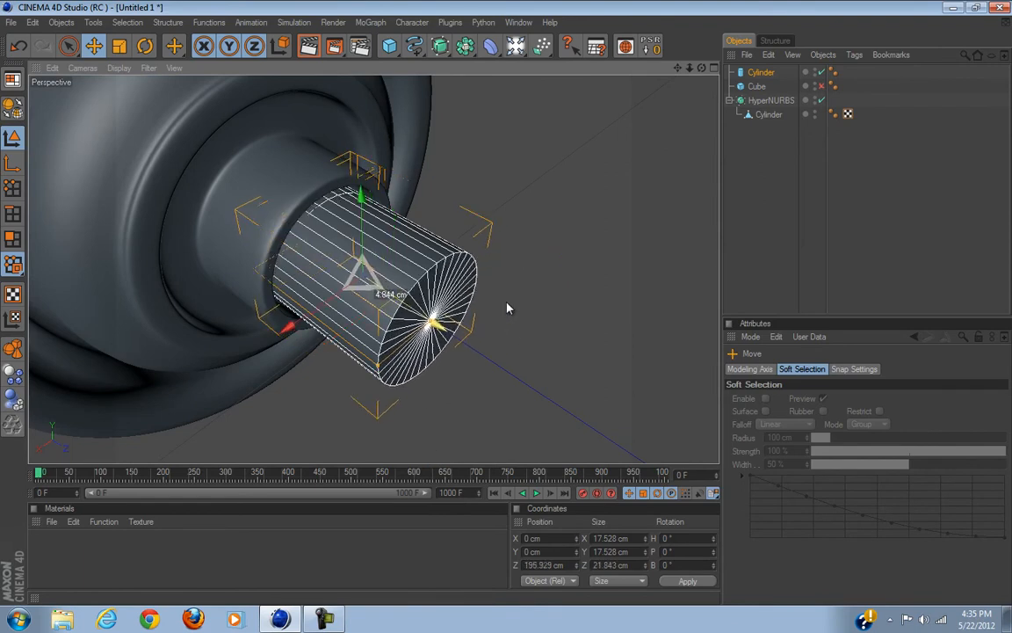
pyautogui.moveTo(378, 366); pyautogui.dragTo(453, 294)
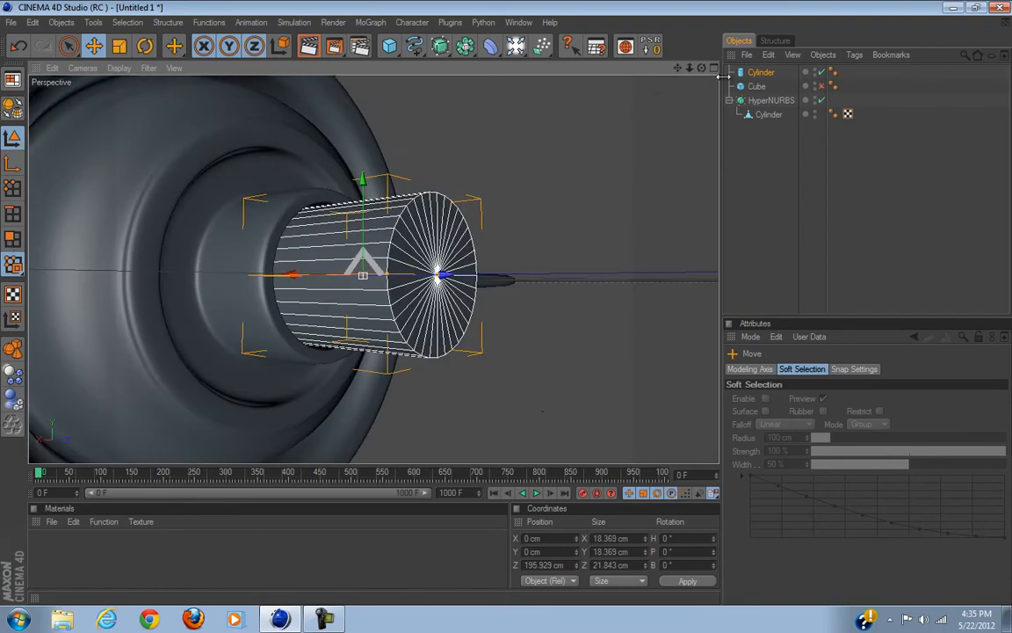
# Step: Set the nose cylinder's rotation segments to 50
pyautogui.click(762, 72)
pyautogui.moveTo(842, 443); pyautogui.dragTo(840, 442)
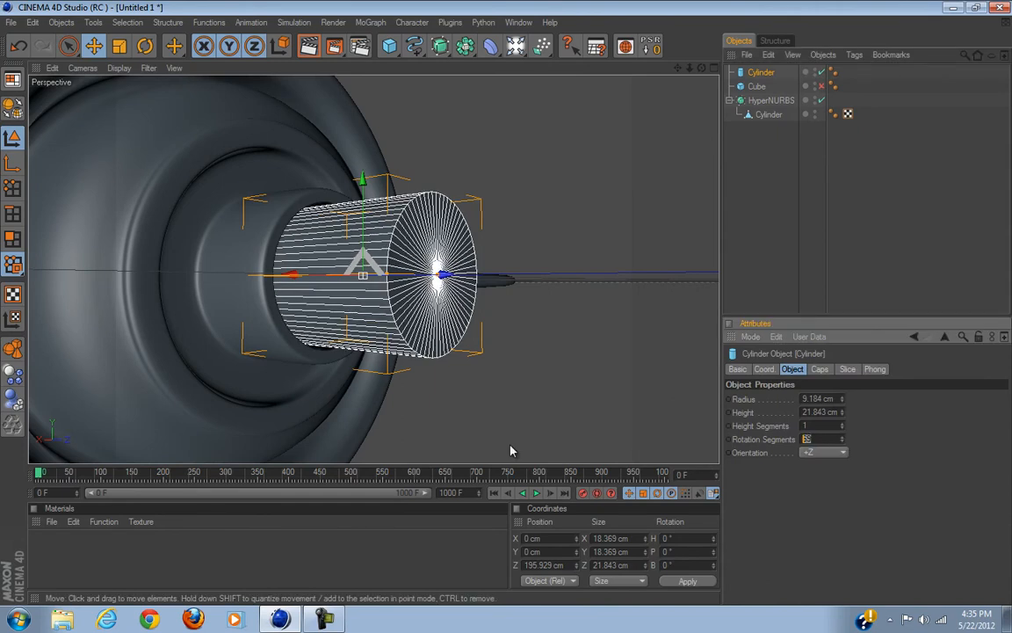
pyautogui.press('Return')
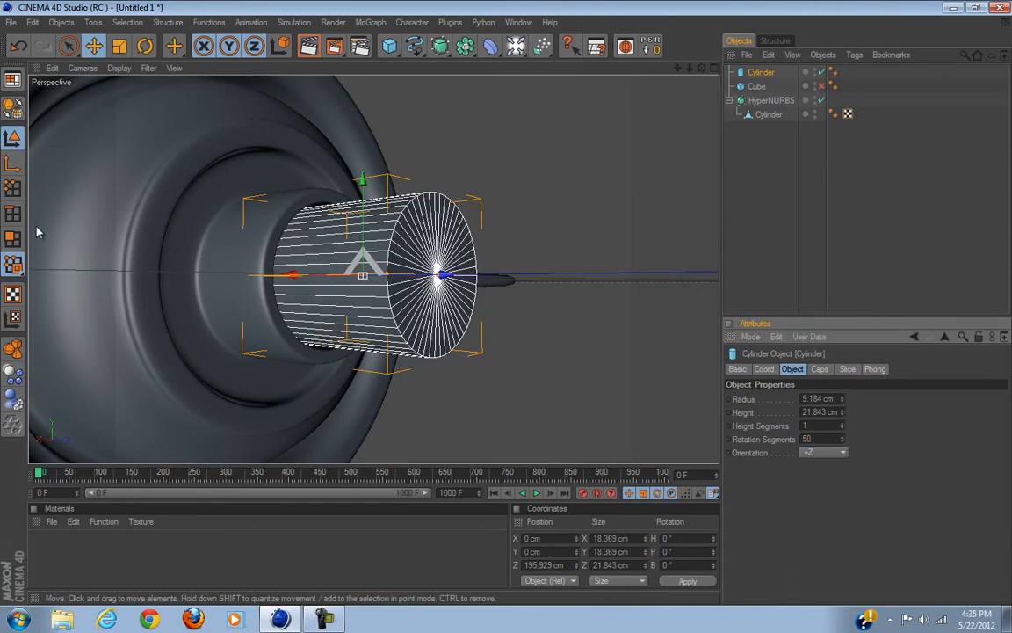
# Step: Make the nose cylinder editable in polygon mode and optimize its mesh with a 0.01 cm tolerance
pyautogui.click(11, 111)
pyautogui.click(16, 242)
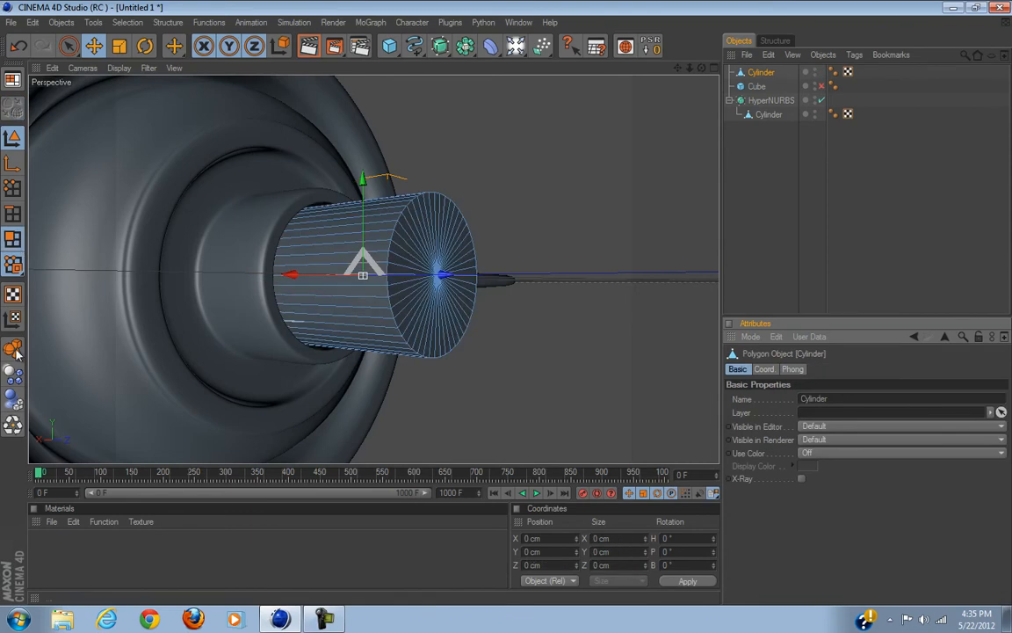
pyautogui.click(10, 431)
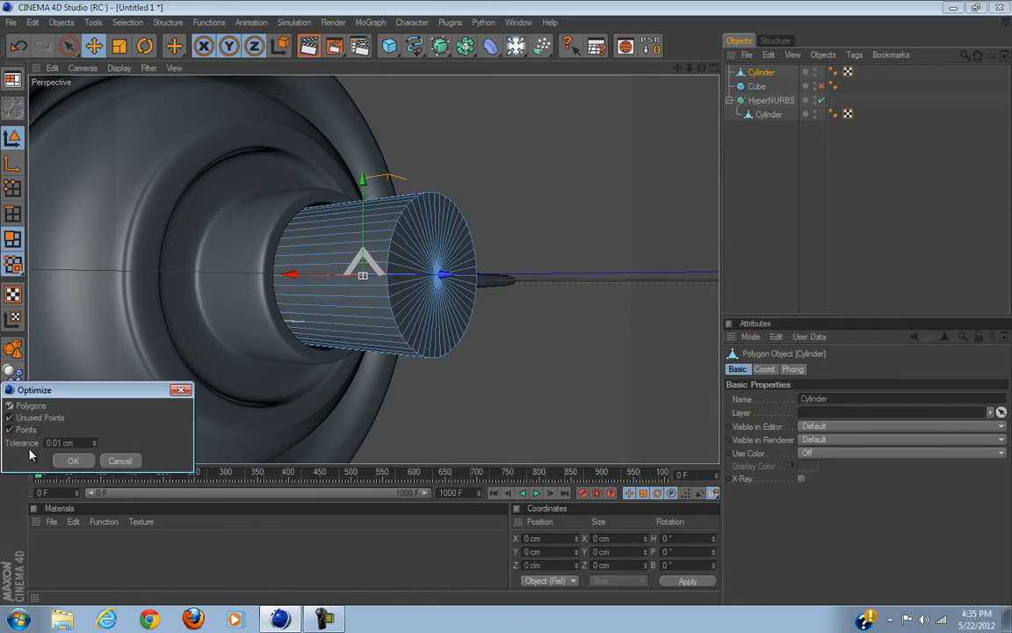
pyautogui.click(76, 462)
# Step: Select all polygons of the nose cylinder's front cap
pyautogui.keyDown('alt'); pyautogui.moveTo(436, 369); pyautogui.dragTo(447, 349); pyautogui.keyUp('alt')
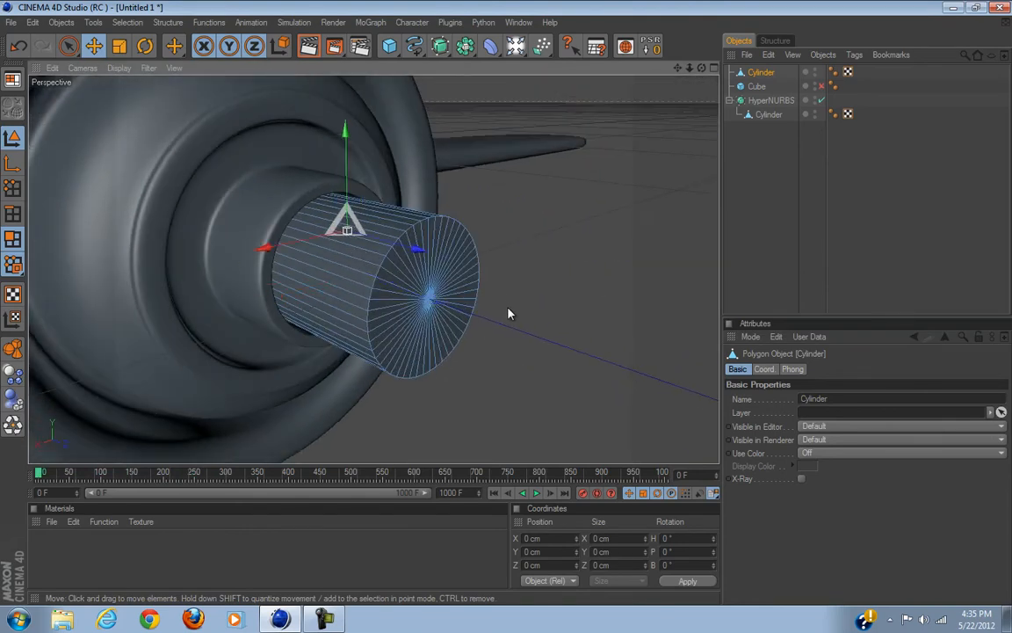
pyautogui.click(68, 47)
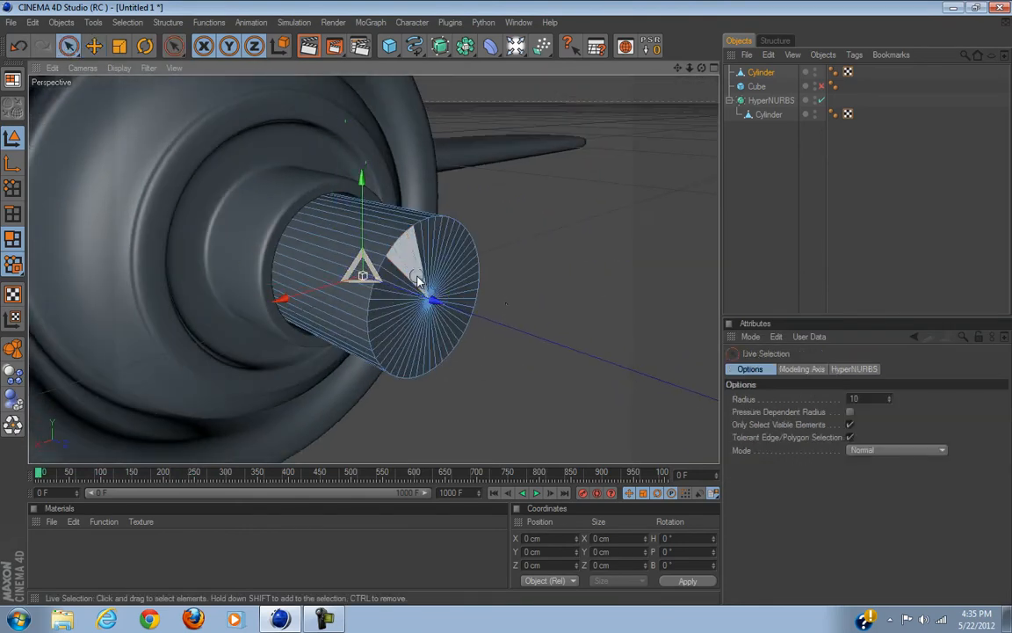
pyautogui.moveTo(433, 290); pyautogui.dragTo(429, 297)
pyautogui.moveTo(517, 326); pyautogui.dragTo(500, 306)
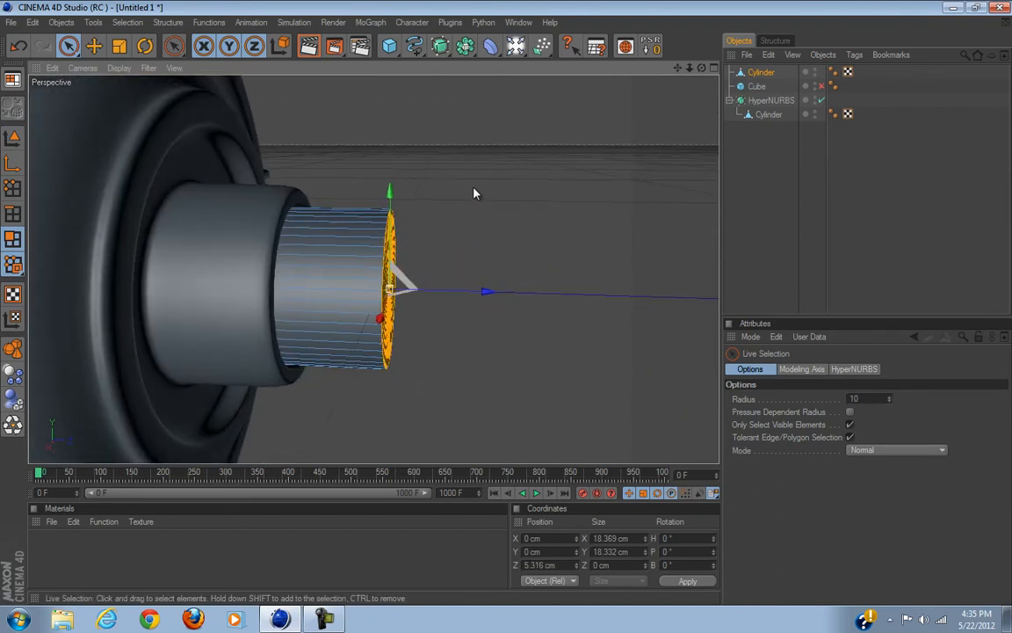
pyautogui.moveTo(477, 301); pyautogui.dragTo(507, 308)
# Step: Extrude the front cap slightly forward and scale it up to a flared rim about 24.6 cm across
pyautogui.rightClick(469, 358)
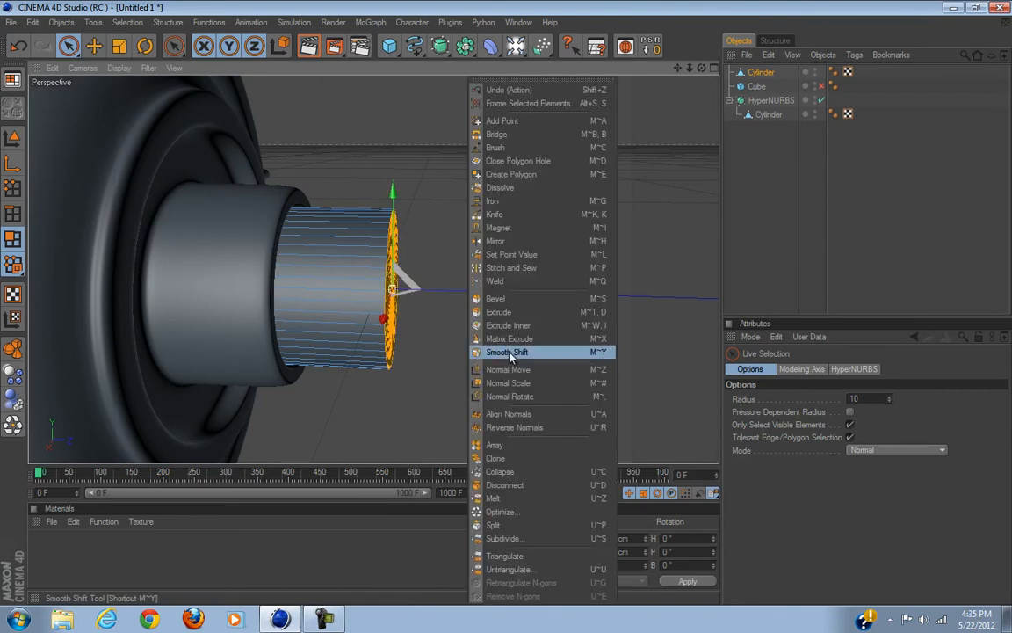
pyautogui.click(492, 317)
pyautogui.moveTo(508, 304); pyautogui.dragTo(498, 312)
pyautogui.click(128, 53)
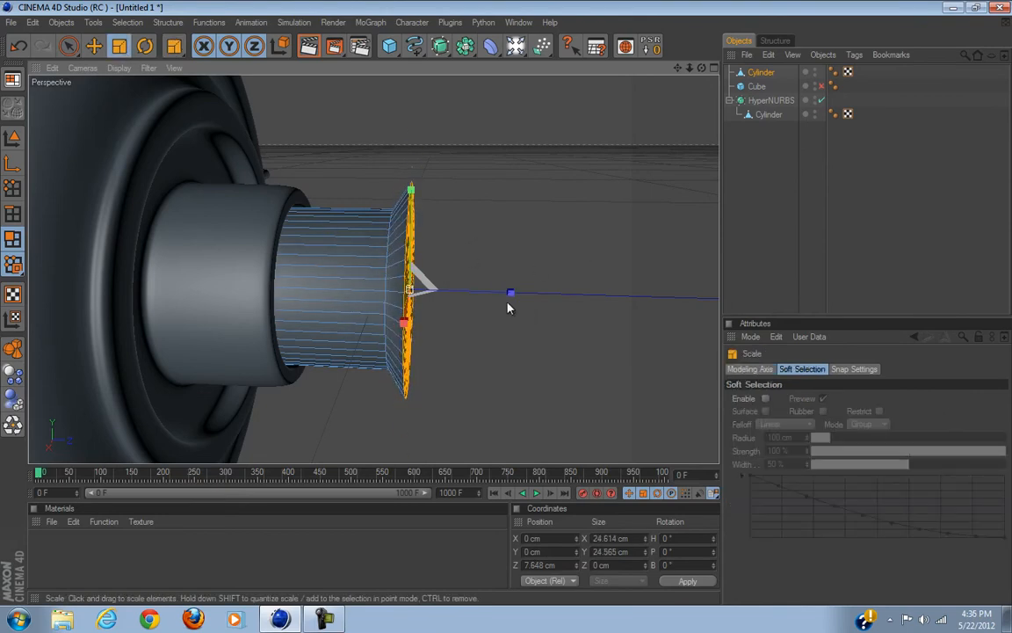
# Step: Extrude the flared front cap forward to about Z 23.7 cm
pyautogui.rightClick(507, 308)
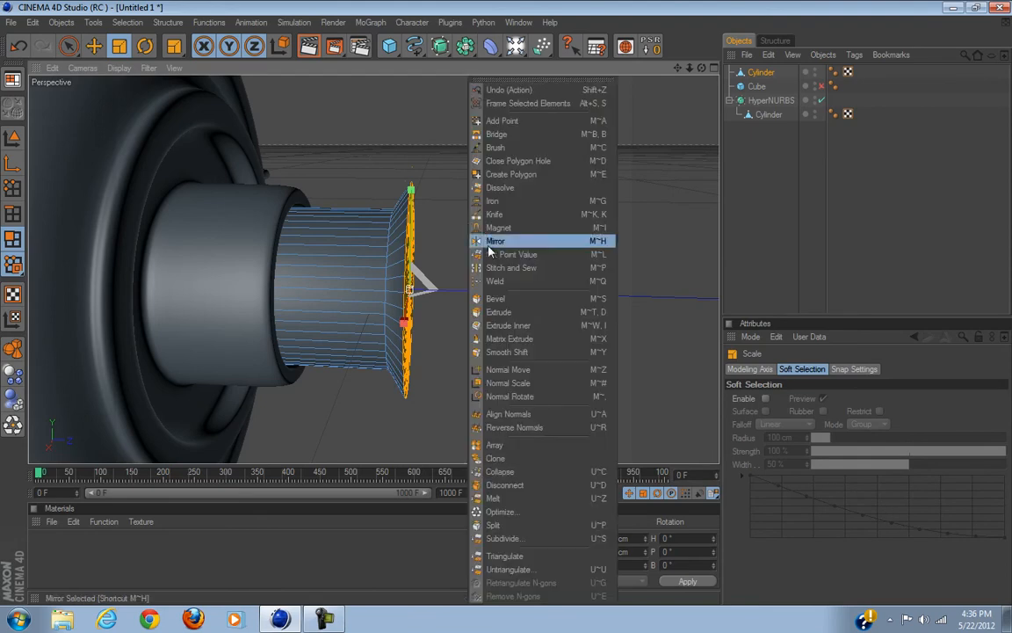
pyautogui.click(528, 311)
pyautogui.moveTo(479, 367); pyautogui.dragTo(518, 368)
pyautogui.moveTo(407, 373)
pyautogui.keyDown('alt'); pyautogui.mouseDown()
pyautogui.moveTo(496, 303)
pyautogui.moveTo(420, 382)
pyautogui.mouseUp(); pyautogui.keyUp('alt')
pyautogui.click(120, 46)
pyautogui.moveTo(521, 308); pyautogui.dragTo(506, 309)
pyautogui.moveTo(506, 309)
pyautogui.keyDown('alt'); pyautogui.mouseDown(button='middle')
pyautogui.moveTo(520, 305)
pyautogui.moveTo(507, 309)
pyautogui.mouseUp(button='middle'); pyautogui.keyUp('alt')
pyautogui.keyDown('alt'); pyautogui.moveTo(564, 140); pyautogui.dragTo(604, 139); pyautogui.keyUp('alt')
pyautogui.hotkey('ctrl', 'z')
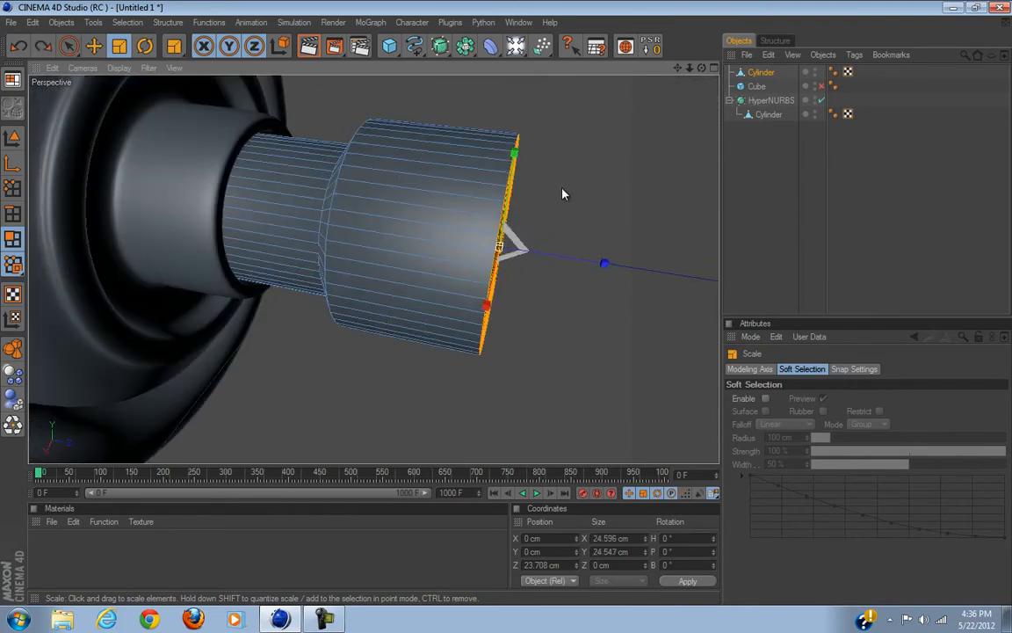
# Step: Move the extruded front cap to about Z 26.8 cm and taper it to about 11.5 cm across
pyautogui.press('e')
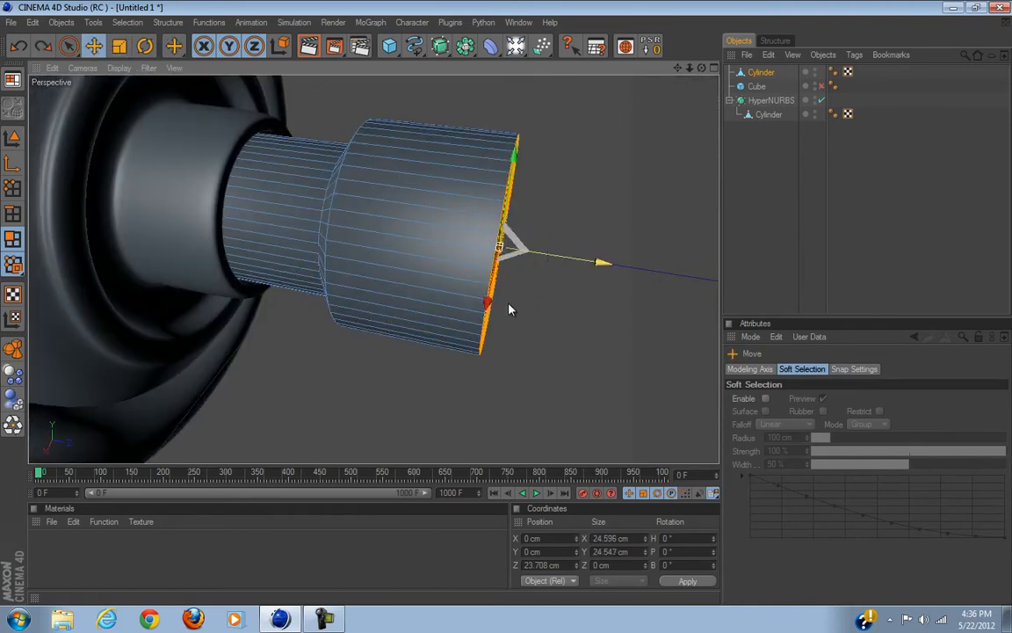
pyautogui.moveTo(554, 261); pyautogui.dragTo(638, 268)
pyautogui.press('t')
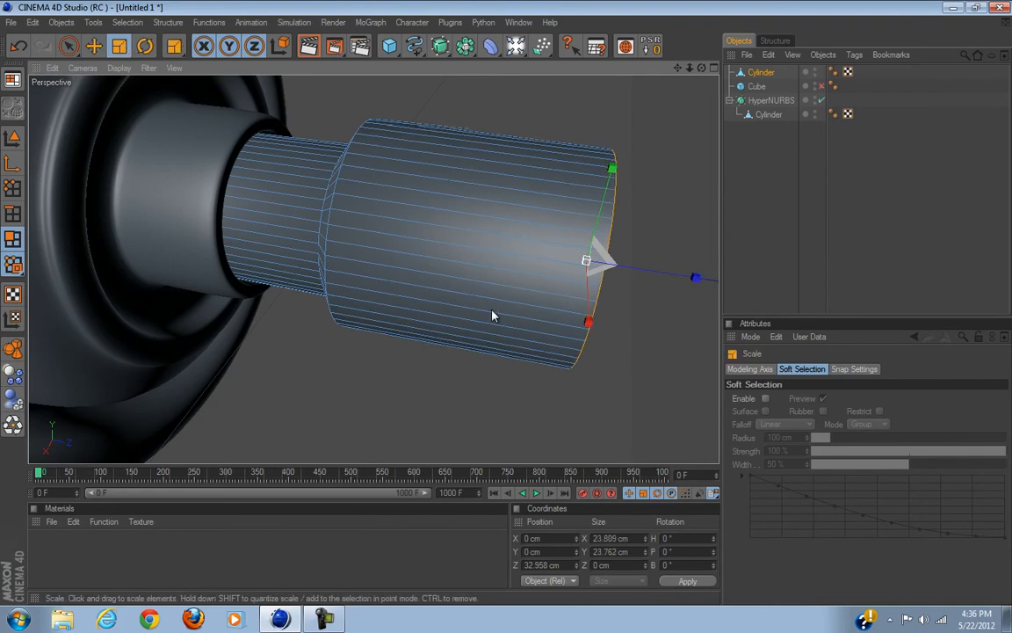
pyautogui.moveTo(498, 310); pyautogui.dragTo(506, 309)
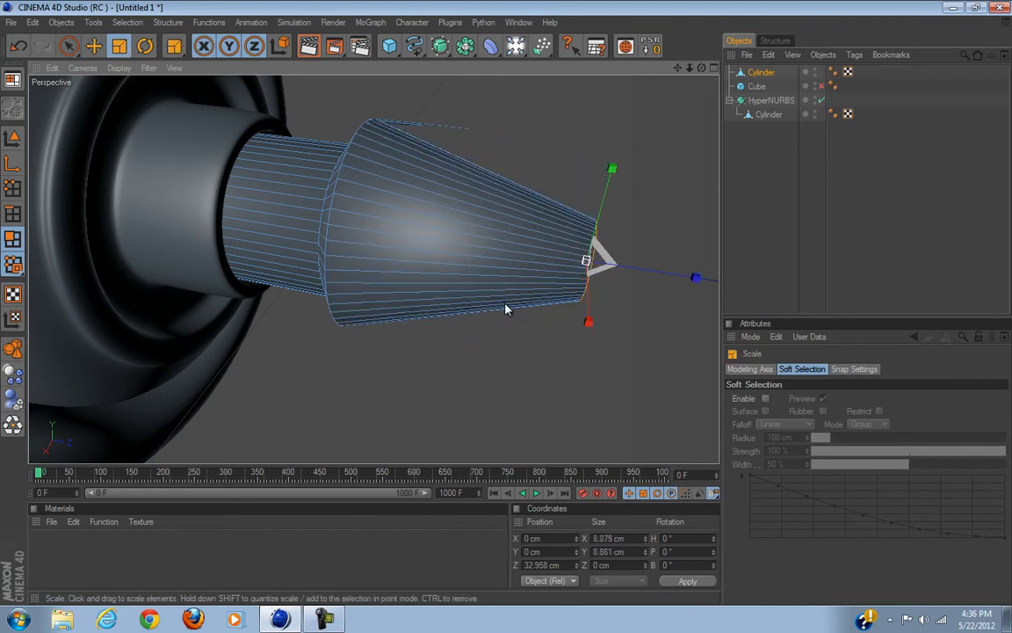
pyautogui.click(104, 49)
pyautogui.moveTo(672, 272); pyautogui.dragTo(608, 263)
pyautogui.click(123, 49)
pyautogui.moveTo(439, 118); pyautogui.dragTo(482, 123)
pyautogui.keyDown('alt'); pyautogui.moveTo(567, 333); pyautogui.dragTo(508, 308); pyautogui.keyUp('alt')
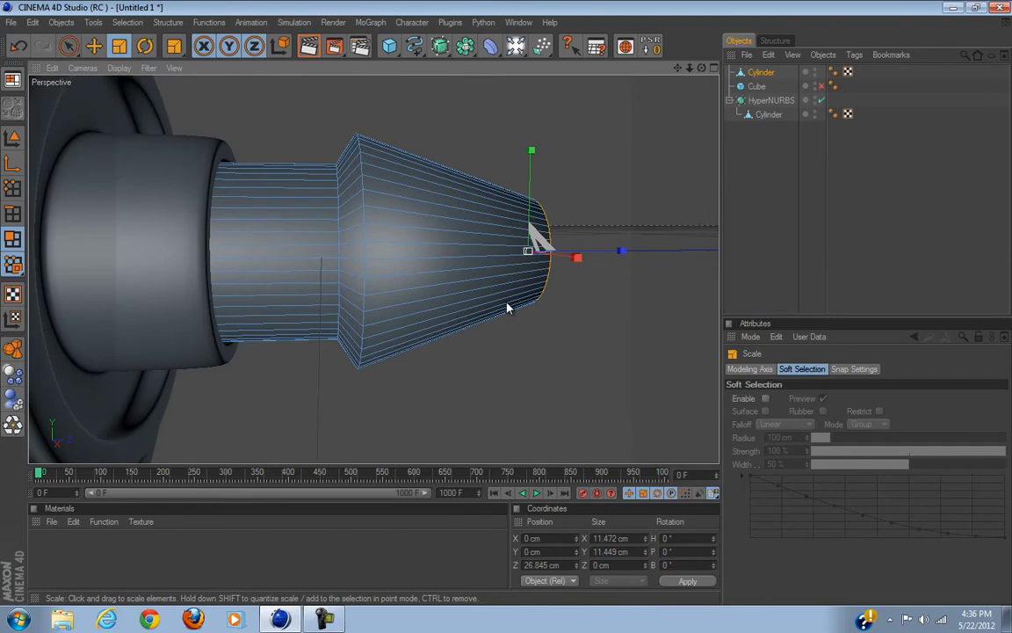
pyautogui.keyDown('alt'); pyautogui.moveTo(508, 308); pyautogui.dragTo(389, 183); pyautogui.keyUp('alt')
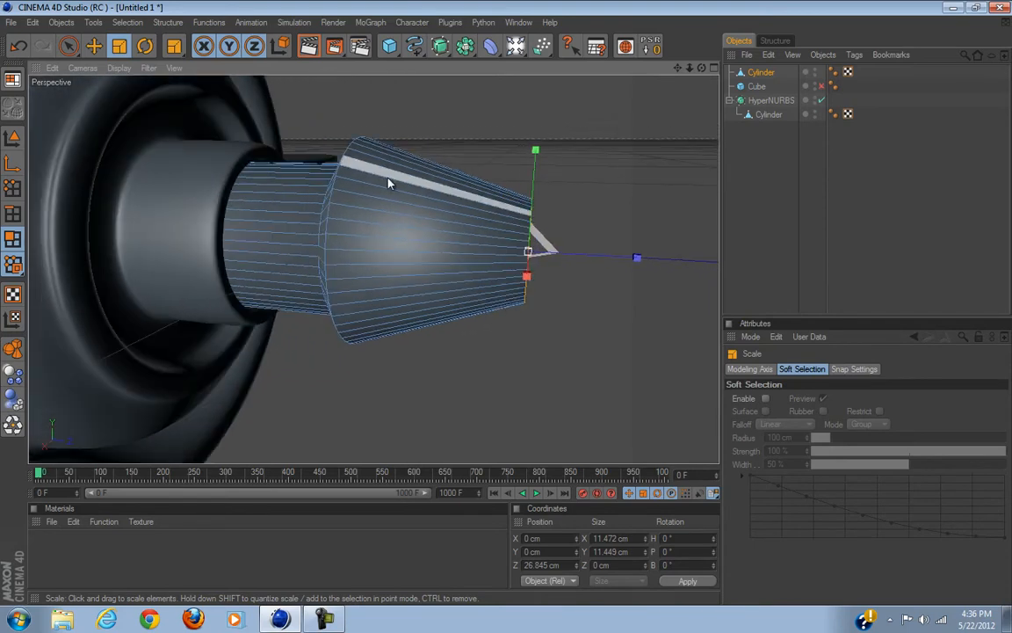
# Step: Add a new HyperNURBS object and nest the nose hub cylinder inside it
pyautogui.click(450, 49)
pyautogui.moveTo(761, 87); pyautogui.dragTo(763, 77)
pyautogui.click(845, 160)
pyautogui.scroll(-3, 513, 307)
pyautogui.scroll(6, 510, 305)
# Step: Inset the hub's front cap by about 2.8 cm with its HyperNURBS disabled, and preview the smoothed result
pyautogui.click(784, 76)
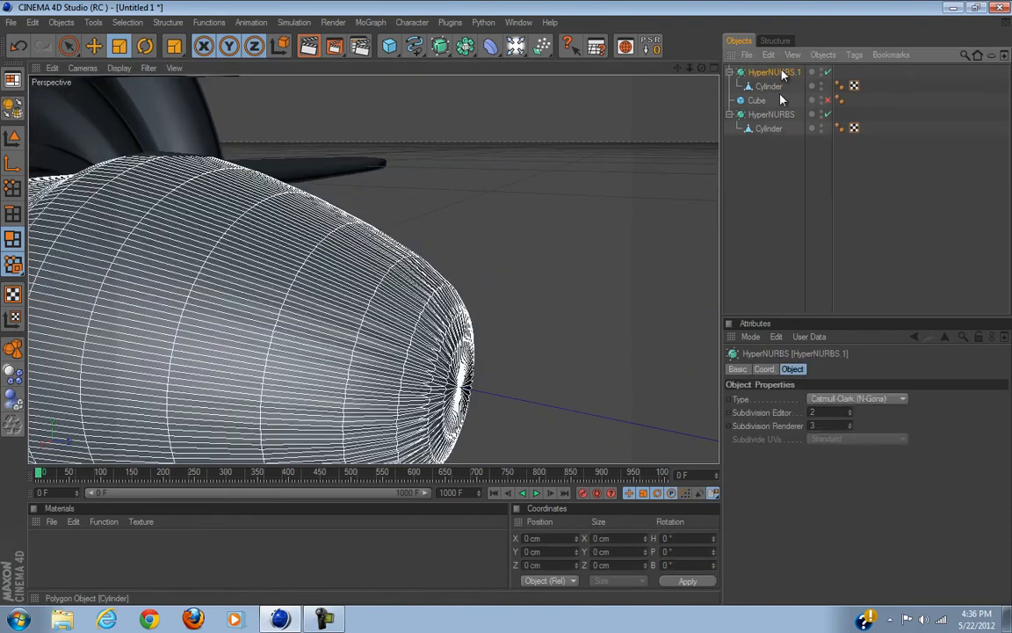
pyautogui.click(778, 90)
pyautogui.keyDown('alt'); pyautogui.moveTo(525, 396); pyautogui.dragTo(489, 180); pyautogui.keyUp('alt')
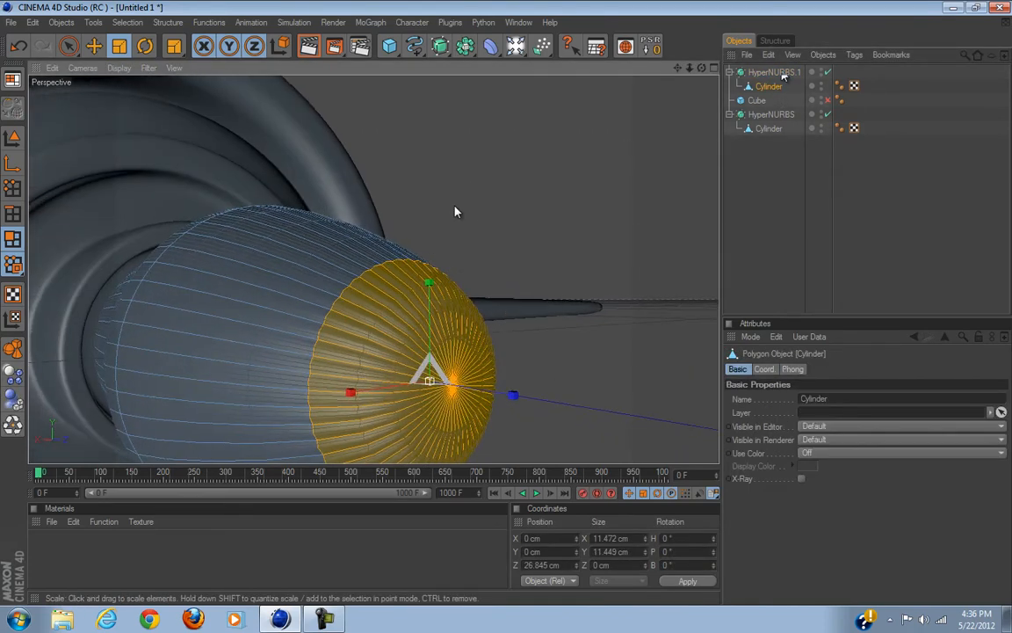
pyautogui.click(827, 74)
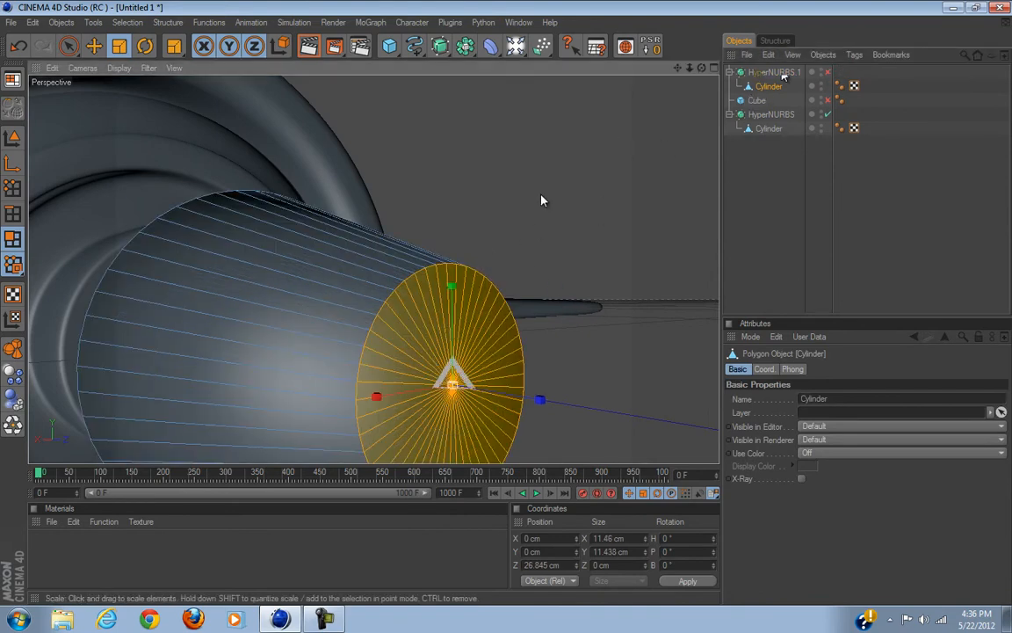
pyautogui.rightClick(499, 186)
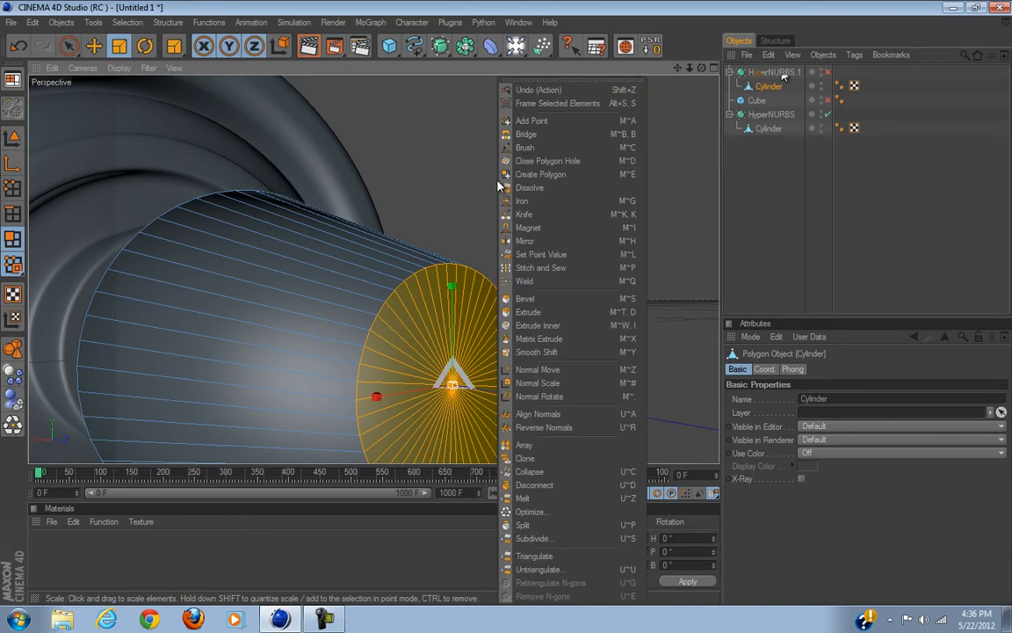
pyautogui.click(546, 331)
pyautogui.moveTo(593, 218); pyautogui.dragTo(507, 309)
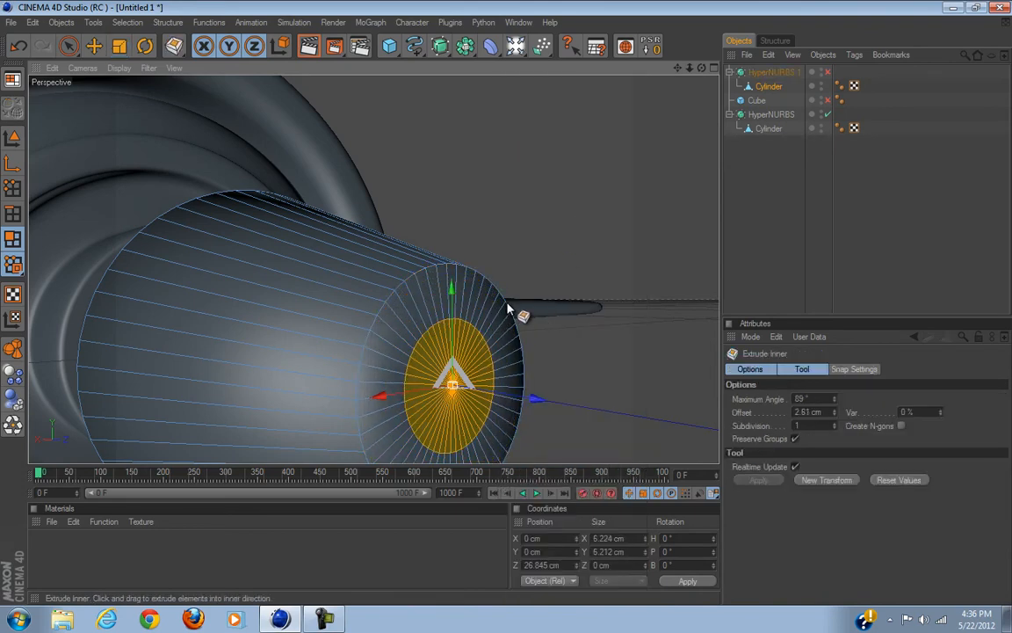
pyautogui.click(827, 73)
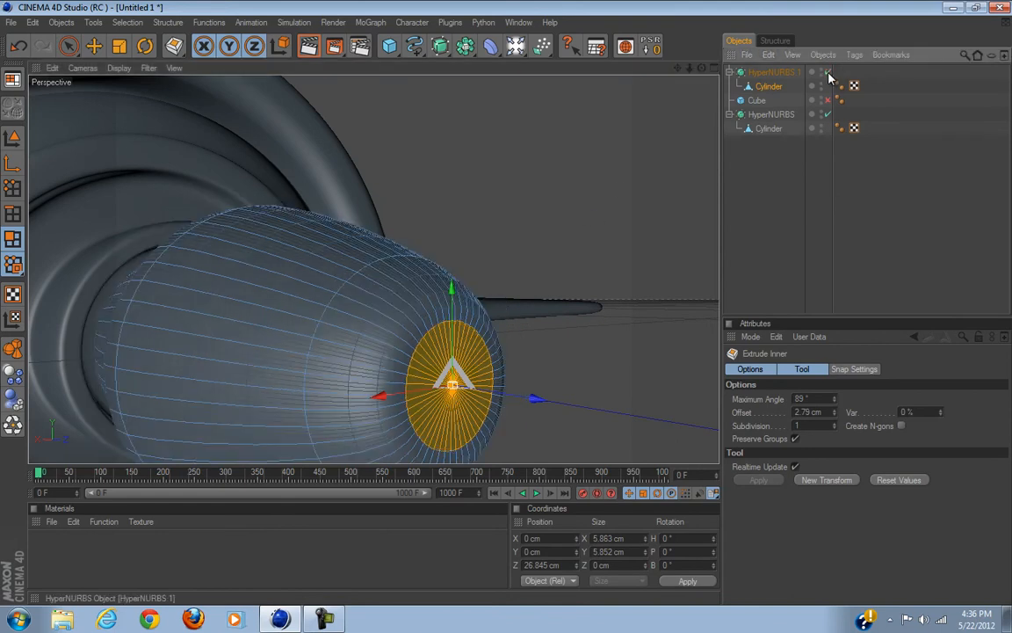
pyautogui.keyDown('alt'); pyautogui.moveTo(470, 303); pyautogui.dragTo(503, 308); pyautogui.keyUp('alt')
# Step: Add knife loop cuts near the hub's front rim, flared edge and neck with smoothing off, and re-enable the HyperNURBS
pyautogui.click(827, 73)
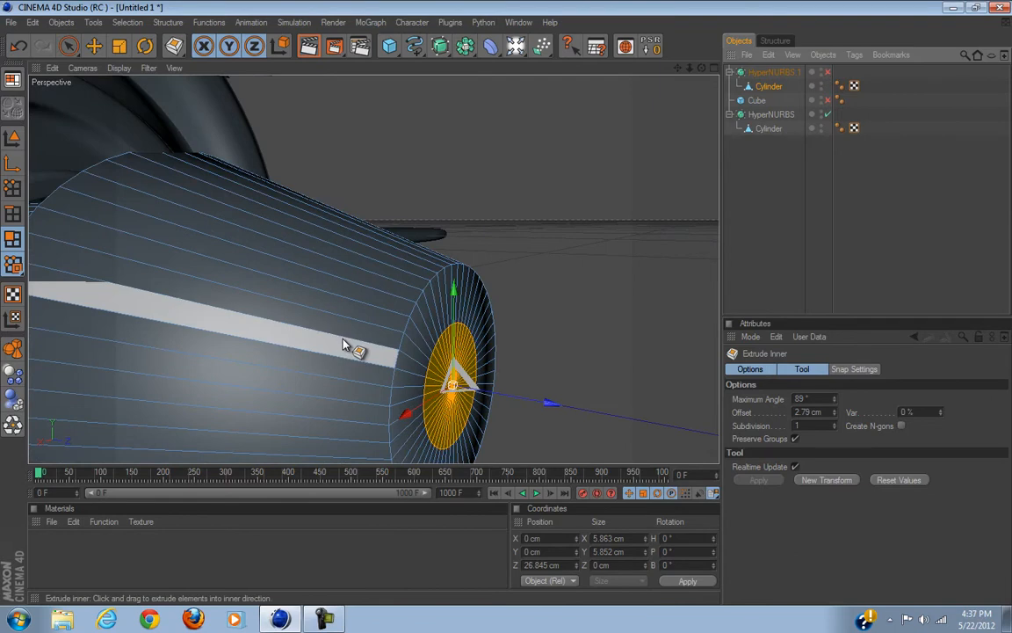
pyautogui.press('k')
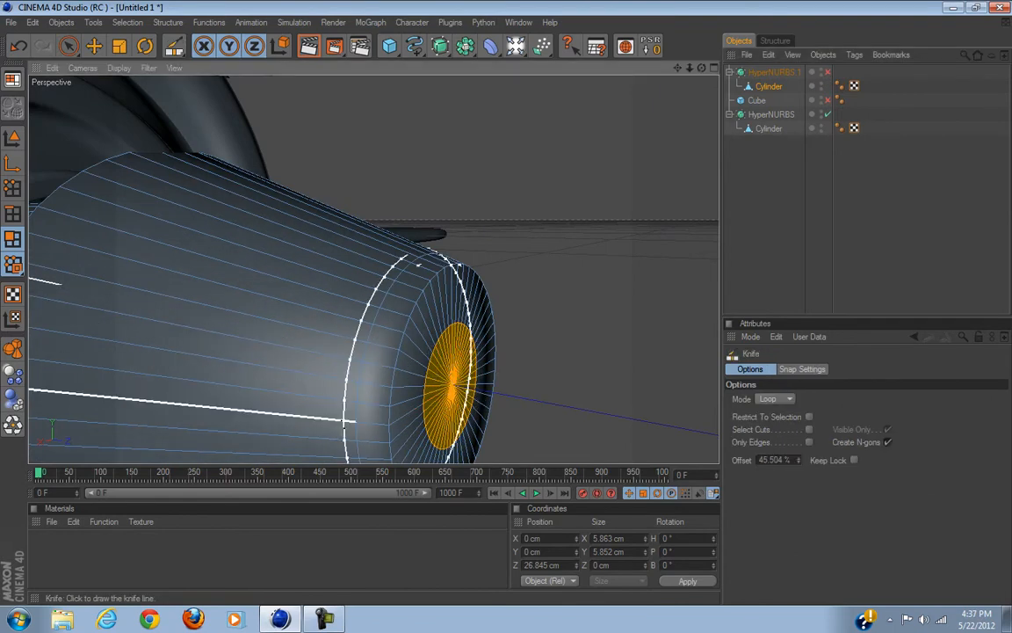
pyautogui.keyDown('alt'); pyautogui.moveTo(151, 361); pyautogui.dragTo(506, 304); pyautogui.keyUp('alt')
pyautogui.keyDown('alt'); pyautogui.moveTo(481, 352); pyautogui.dragTo(508, 306); pyautogui.keyUp('alt')
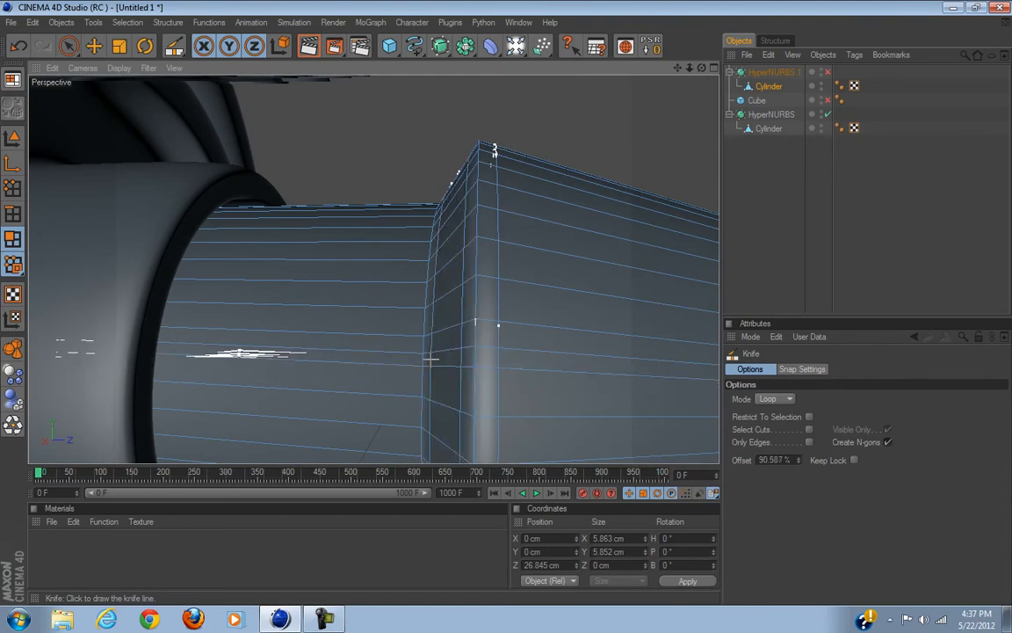
pyautogui.click(200, 356)
pyautogui.keyDown('alt'); pyautogui.moveTo(571, 324); pyautogui.dragTo(506, 302, button='middle'); pyautogui.keyUp('alt')
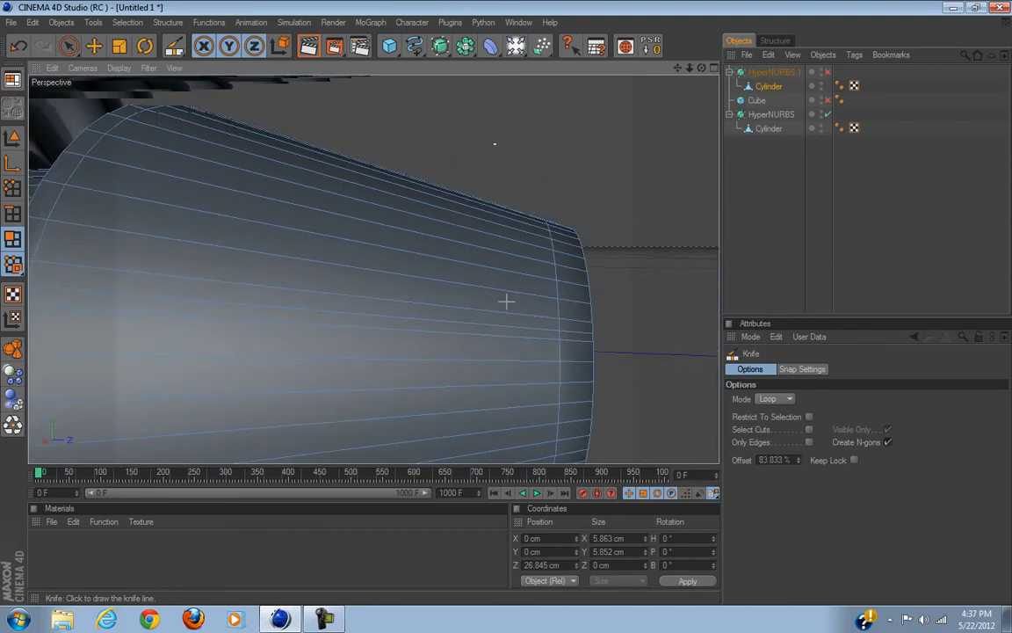
pyautogui.click(827, 72)
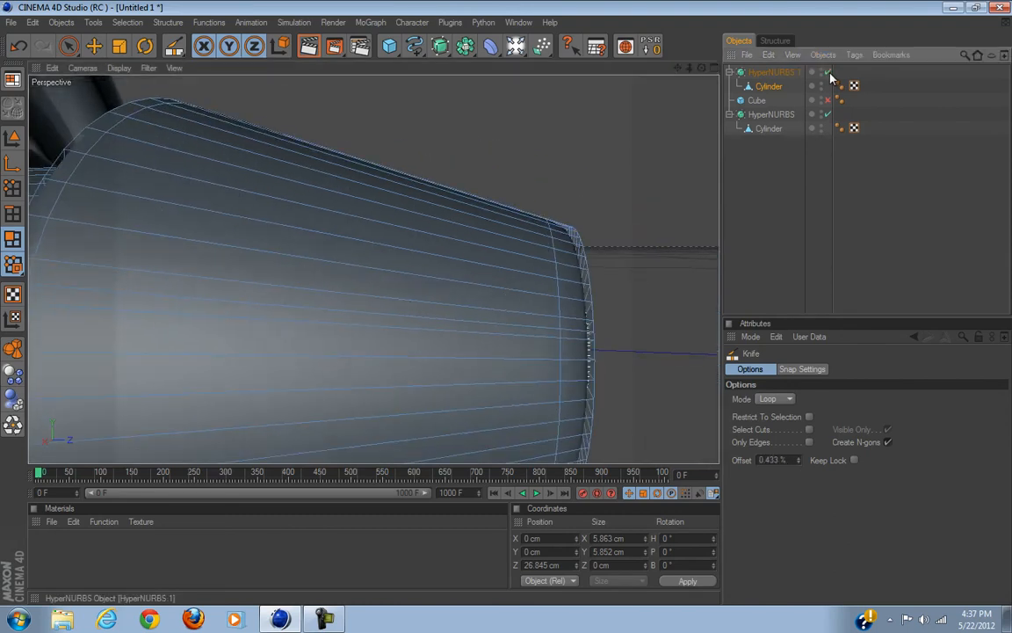
pyautogui.click(898, 213)
# Step: Inspect the smoothed nose hub's edges and its fit in the fuselage opening from near and far
pyautogui.scroll(-8, 479, 260)
pyautogui.scroll(4, 465, 273)
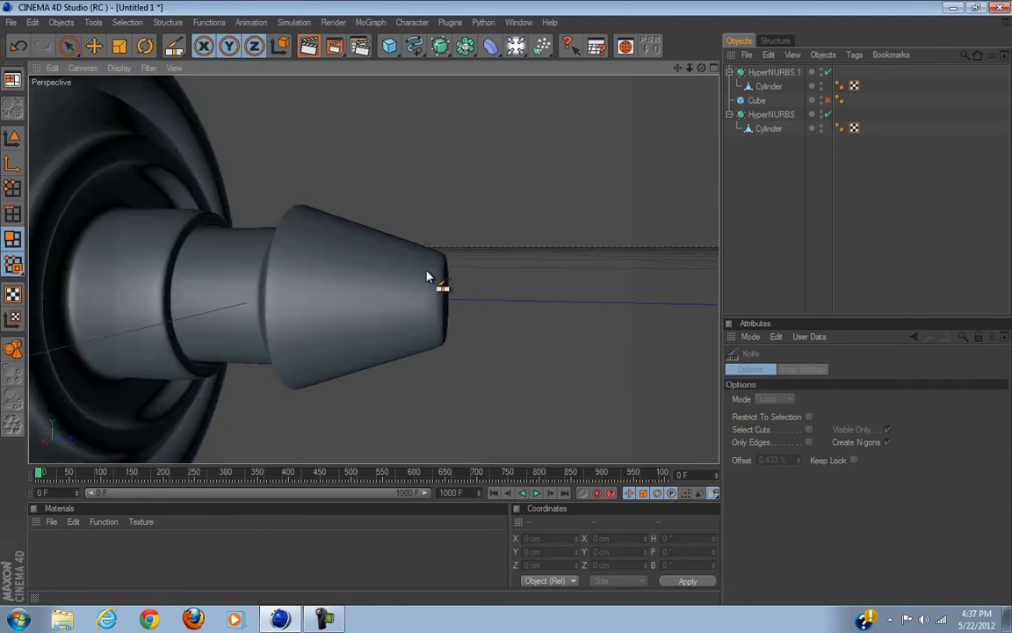
pyautogui.scroll(5, 510, 309)
pyautogui.scroll(-5, 506, 308)
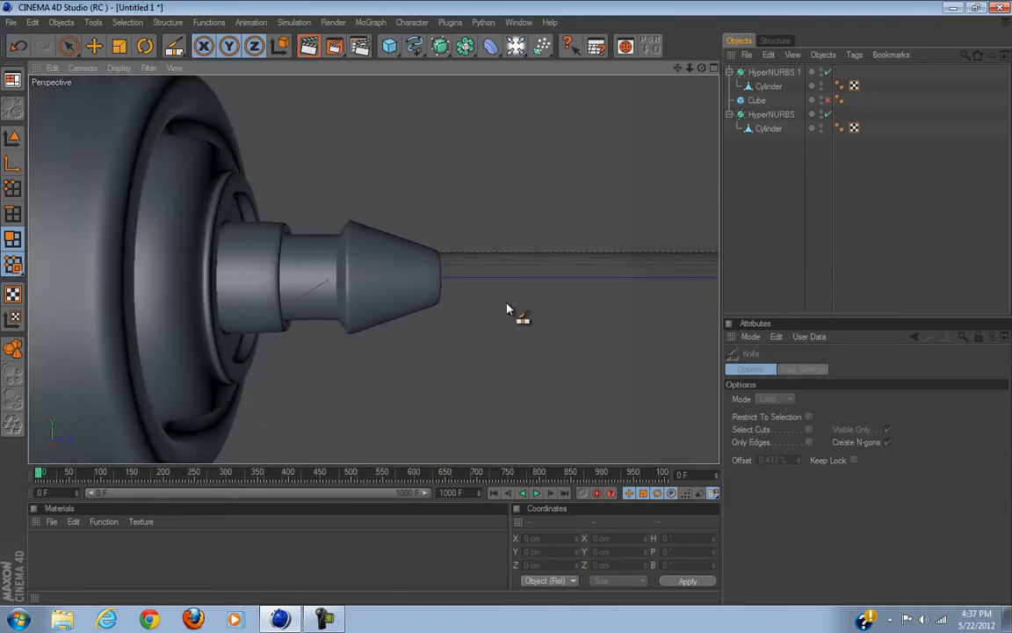
pyautogui.scroll(4, 508, 310)
pyautogui.scroll(-4, 508, 311)
pyautogui.scroll(2, 506, 309)
pyautogui.scroll(-5, 507, 310)
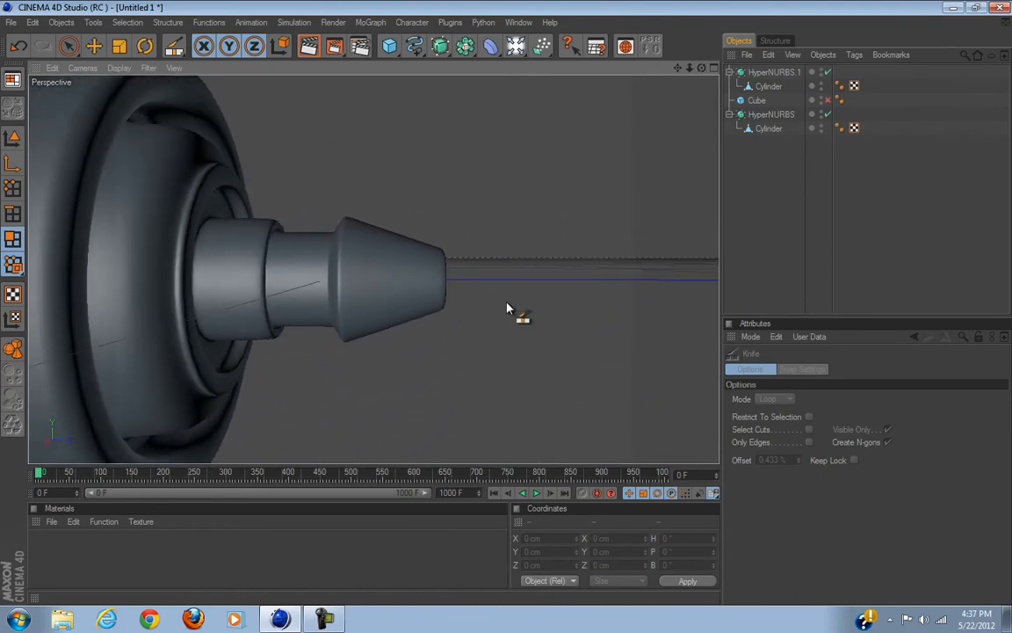
pyautogui.scroll(8, 501, 309)
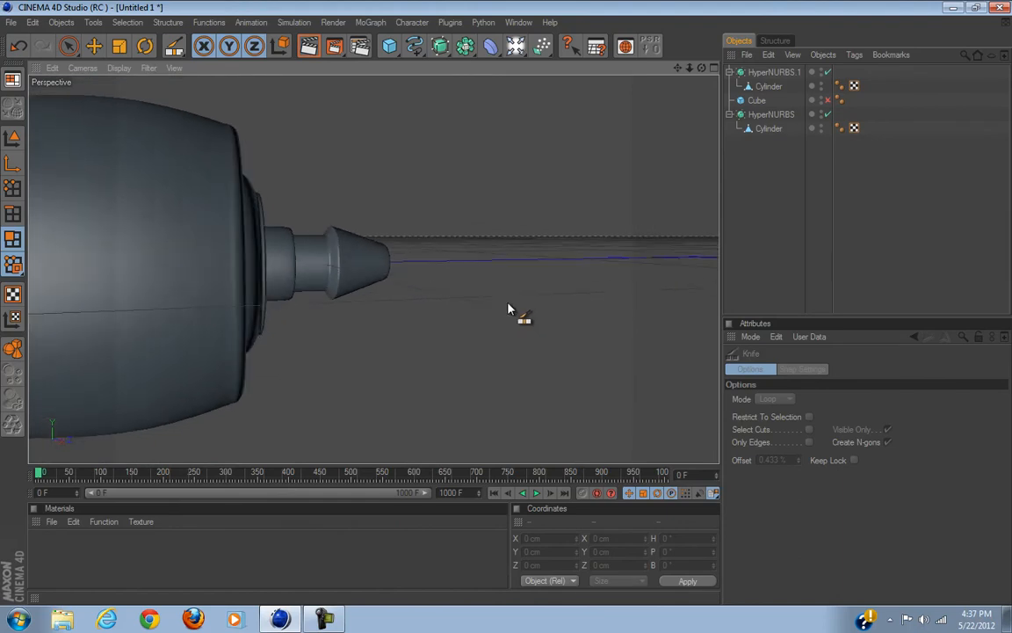
pyautogui.scroll(-3, 507, 310)
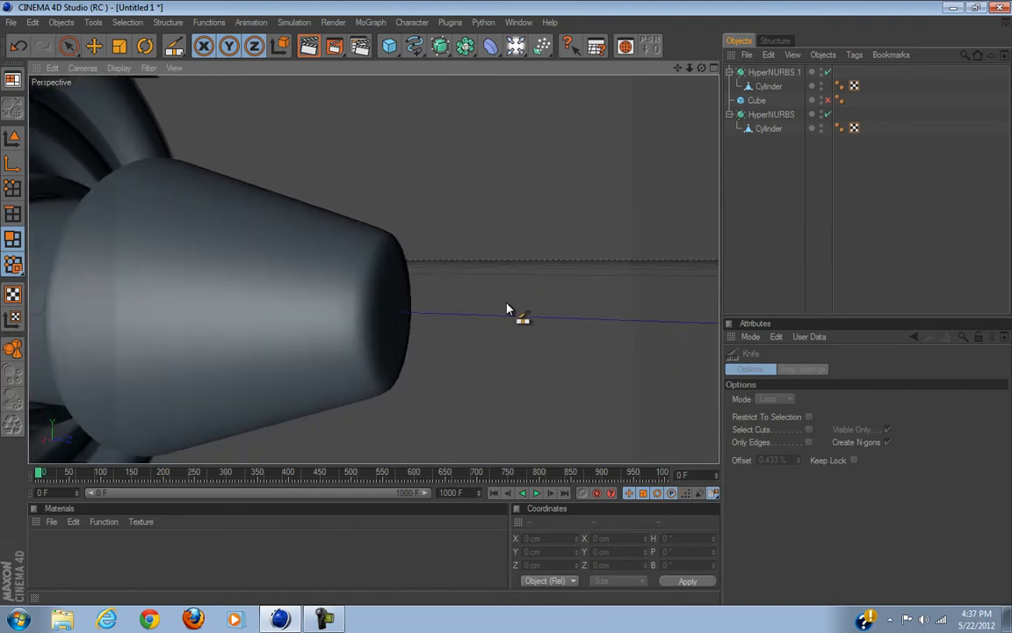
# Step: Move the hub's inset front polygons forward to about Z 30.3 cm to round off the tip
pyautogui.click(770, 73)
pyautogui.click(775, 93)
pyautogui.moveTo(617, 172)
pyautogui.keyDown('alt'); pyautogui.mouseDown()
pyautogui.moveTo(506, 303)
pyautogui.moveTo(497, 301)
pyautogui.moveTo(616, 172)
pyautogui.mouseUp(); pyautogui.keyUp('alt')
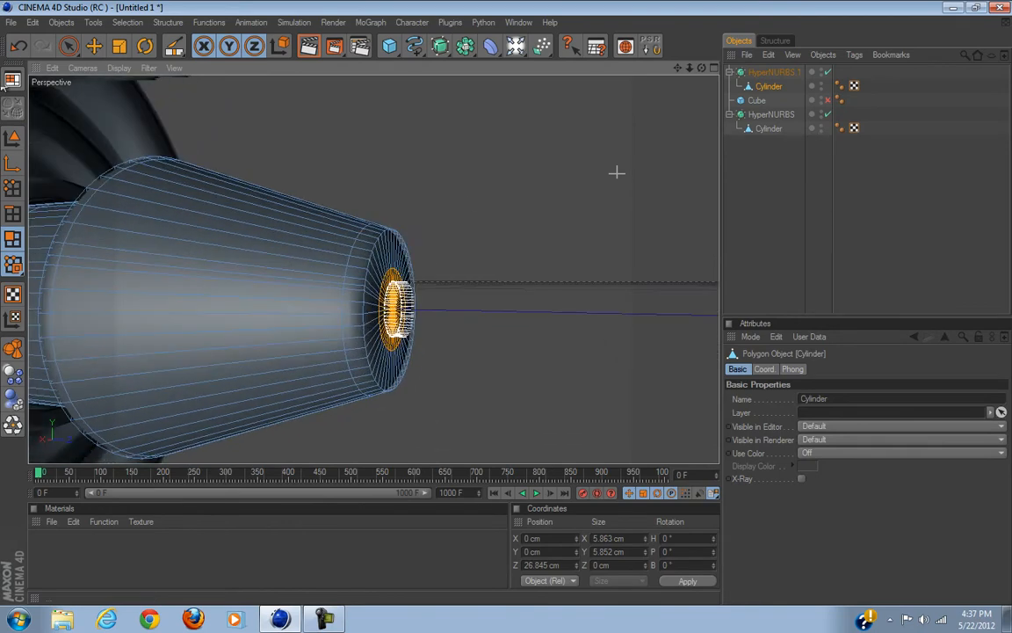
pyautogui.click(94, 48)
pyautogui.moveTo(470, 311); pyautogui.dragTo(516, 306)
pyautogui.keyDown('alt'); pyautogui.moveTo(516, 308); pyautogui.dragTo(384, 347, button='right'); pyautogui.keyUp('alt')
pyautogui.moveTo(384, 346)
pyautogui.keyDown('alt'); pyautogui.mouseDown()
pyautogui.moveTo(507, 306)
pyautogui.moveTo(390, 341)
pyautogui.mouseUp(); pyautogui.keyUp('alt')
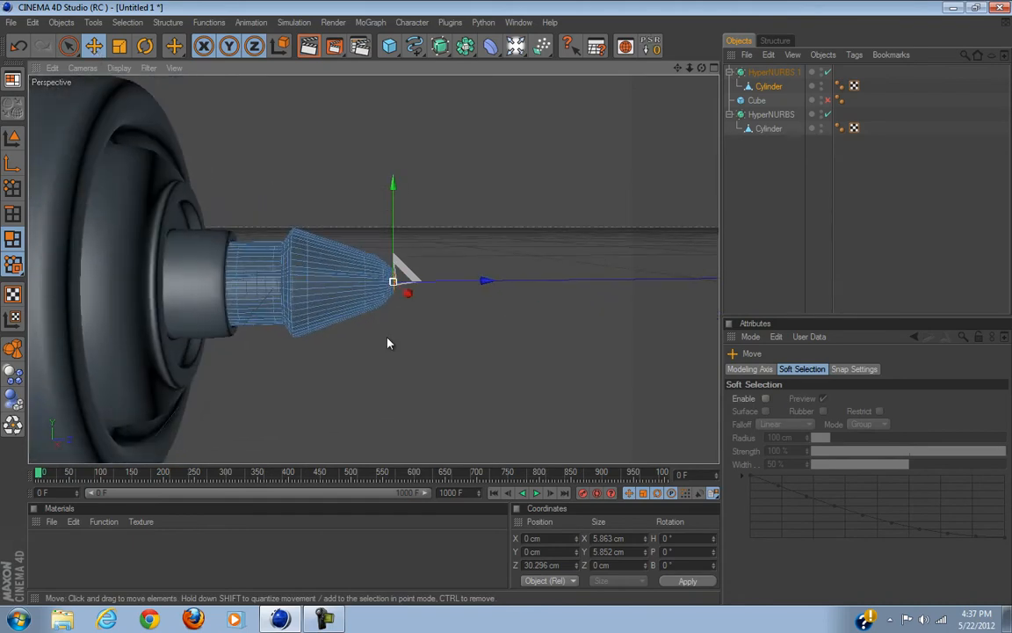
pyautogui.click(816, 186)
# Step: Extend the hub's tip polygons forward to about Z 35.3 cm for a more pointed nose
pyautogui.keyDown('alt'); pyautogui.moveTo(526, 303); pyautogui.dragTo(518, 307); pyautogui.keyUp('alt')
pyautogui.keyDown('alt'); pyautogui.moveTo(519, 307); pyautogui.dragTo(507, 310, button='right'); pyautogui.keyUp('alt')
pyautogui.keyDown('alt'); pyautogui.moveTo(507, 307); pyautogui.dragTo(510, 309); pyautogui.keyUp('alt')
pyautogui.click(828, 73)
pyautogui.click(828, 73)
pyautogui.click(768, 87)
pyautogui.moveTo(410, 325); pyautogui.dragTo(507, 306)
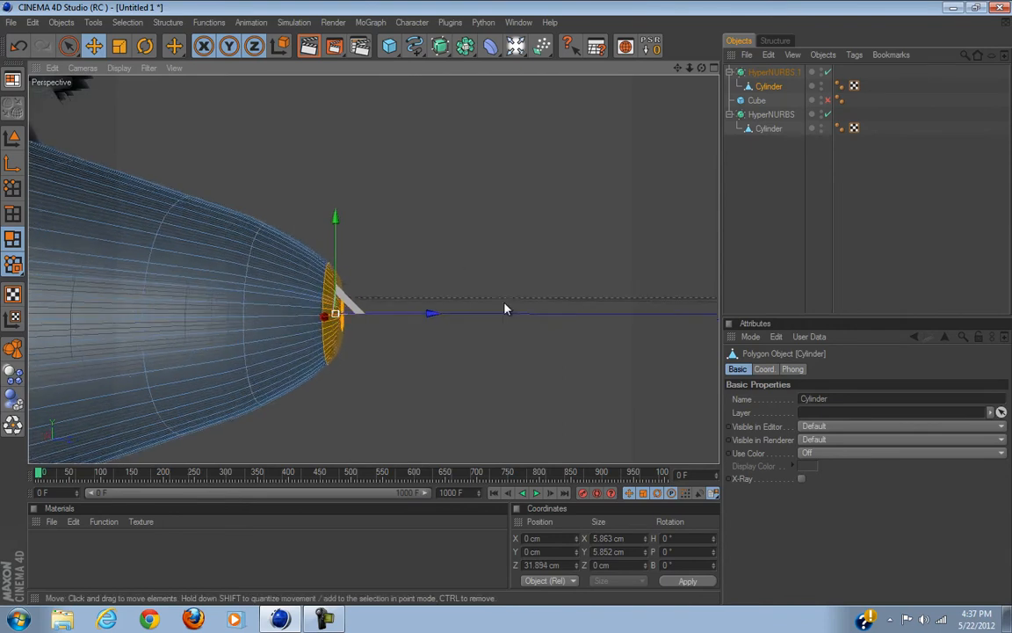
pyautogui.moveTo(508, 309); pyautogui.dragTo(464, 270)
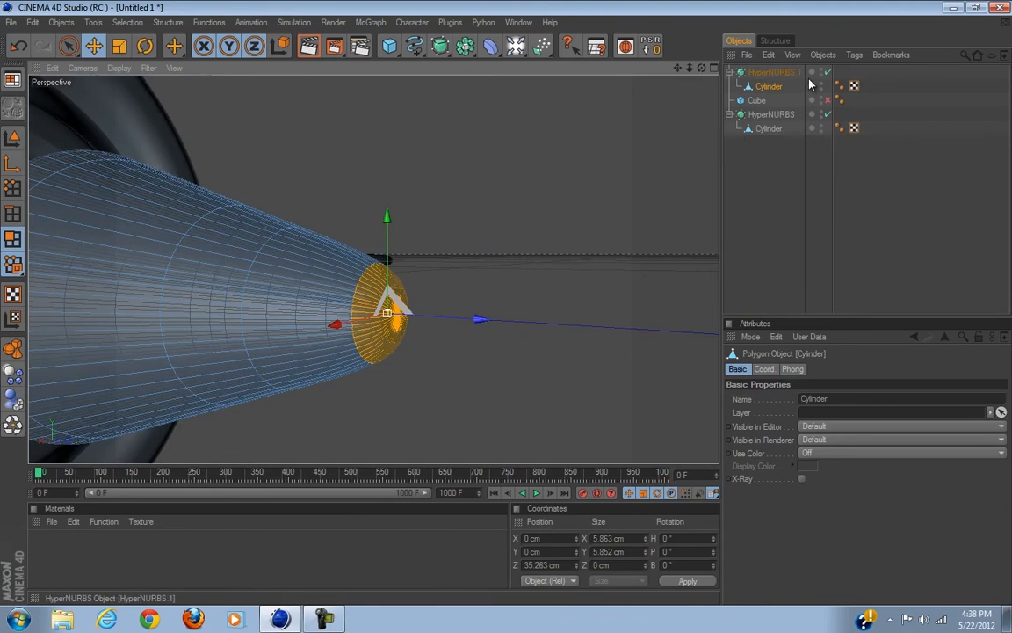
# Step: Inset the hub's tip polygons by about 2.5 cm and deselect the hub to view its shape
pyautogui.rightClick(511, 201)
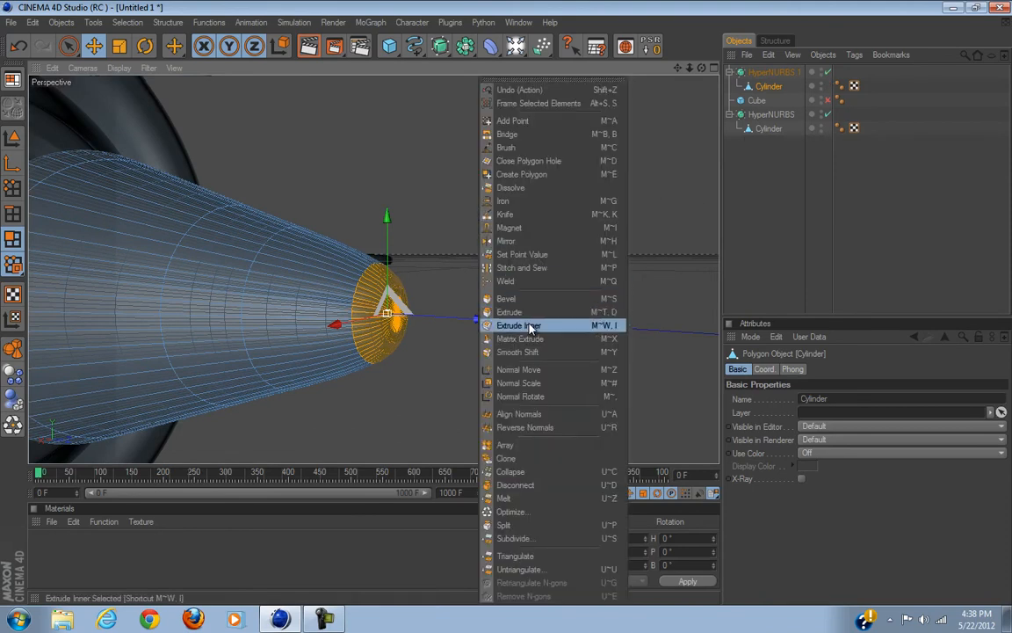
pyautogui.click(507, 312)
pyautogui.moveTo(508, 309); pyautogui.dragTo(506, 310)
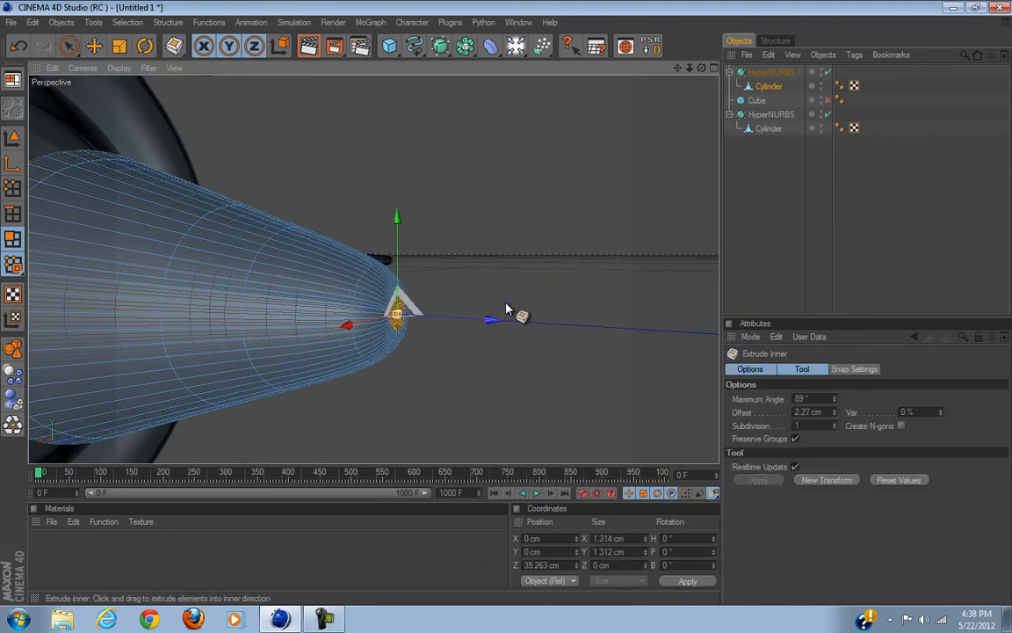
pyautogui.click(854, 184)
pyautogui.keyDown('alt'); pyautogui.moveTo(508, 305); pyautogui.dragTo(398, 307); pyautogui.keyUp('alt')
pyautogui.scroll(3, 398, 308)
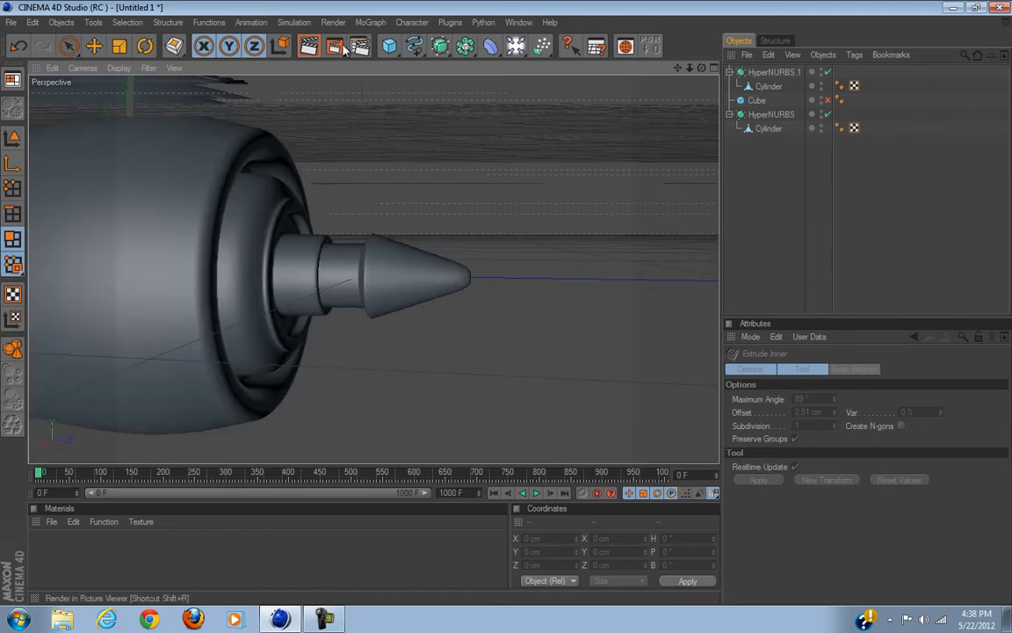
# Step: Add another cylinder and move it in object mode to about Z 185.2 cm at the nose
pyautogui.moveTo(389, 46); pyautogui.dragTo(595, 55)
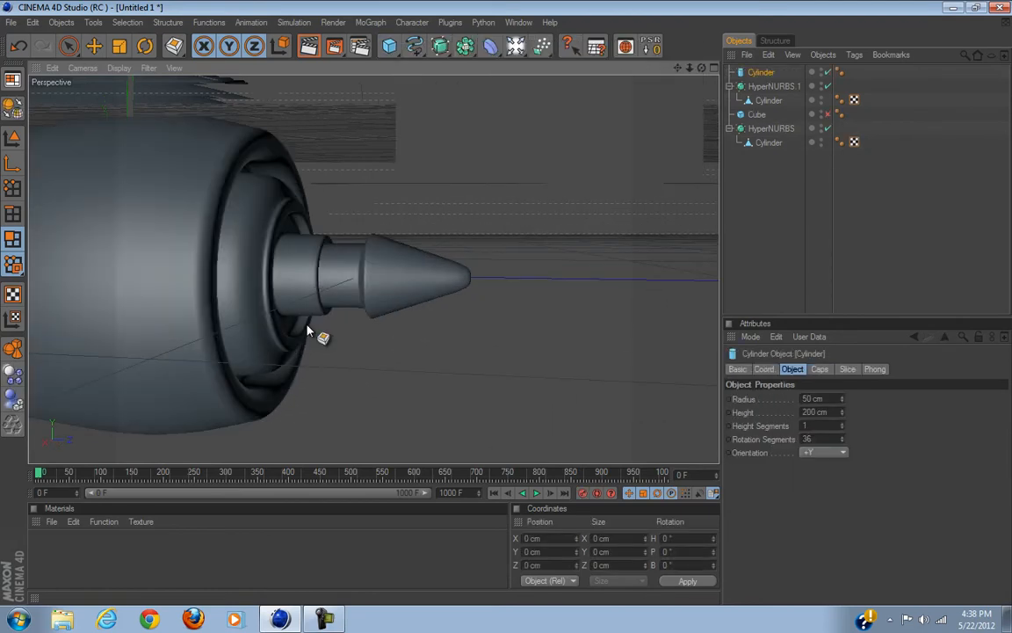
pyautogui.scroll(-3, 393, 297)
pyautogui.click(70, 46)
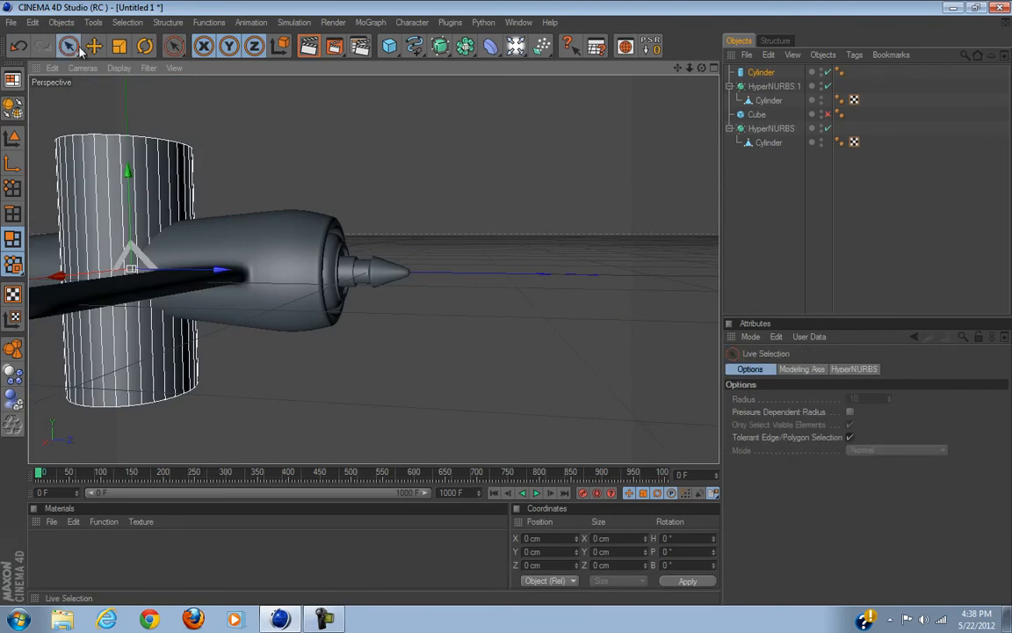
pyautogui.click(13, 138)
pyautogui.keyDown('alt'); pyautogui.moveTo(220, 255); pyautogui.dragTo(268, 356); pyautogui.keyUp('alt')
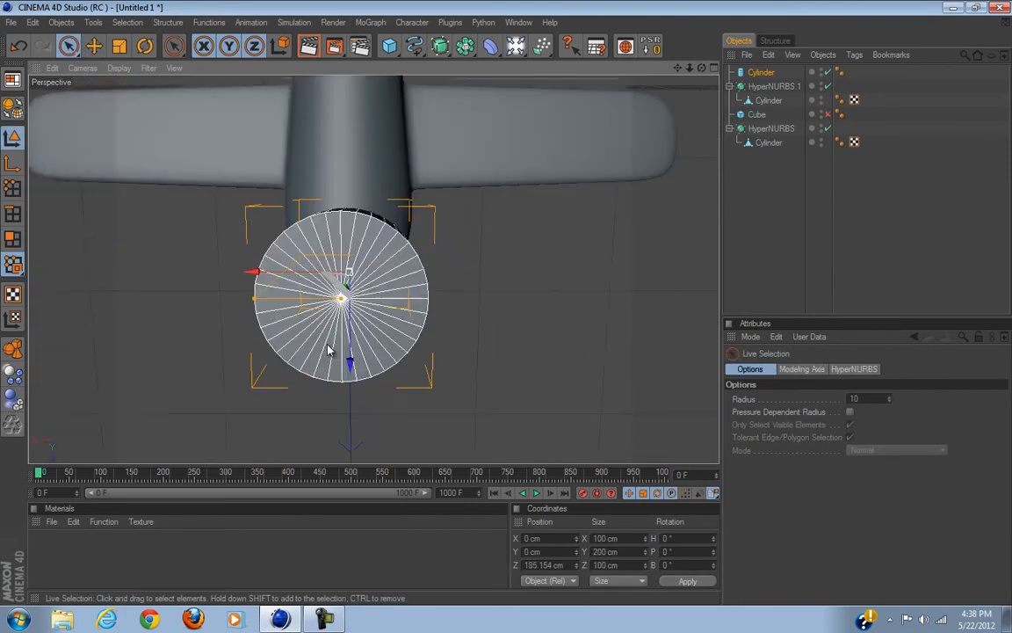
# Step: Shrink the new cylinder to about 18 cm in diameter and move it forward along Z to about 196 cm, behind the nose cone
pyautogui.moveTo(255, 302); pyautogui.dragTo(508, 308)
pyautogui.keyDown('alt'); pyautogui.moveTo(378, 369); pyautogui.dragTo(501, 288); pyautogui.keyUp('alt')
pyautogui.scroll(4, 414, 288)
pyautogui.moveTo(407, 297); pyautogui.dragTo(463, 308)
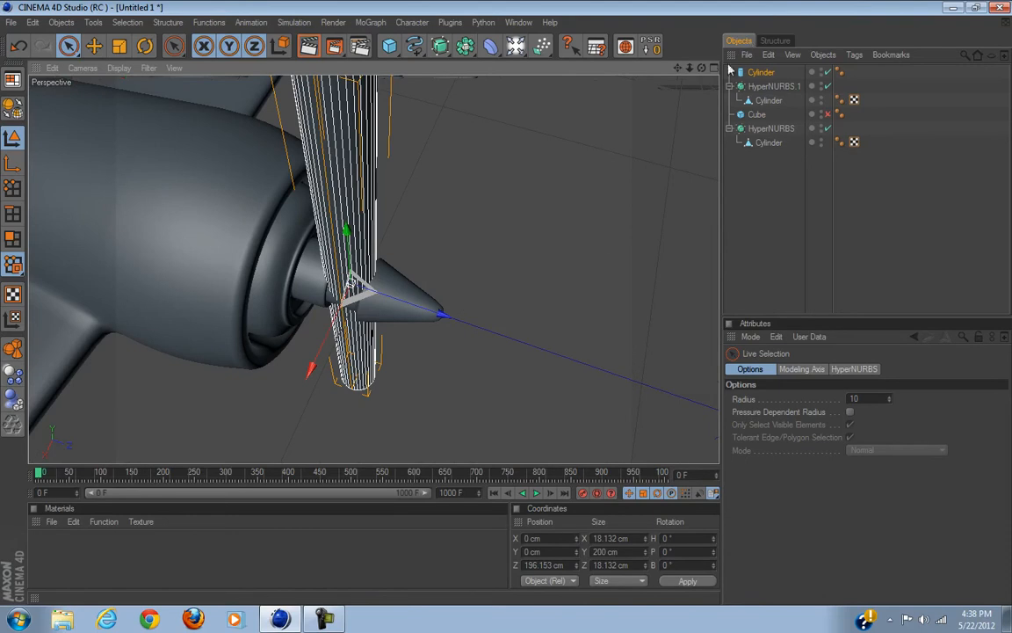
# Step: In the top view, narrow the cylinder to about 9.7 cm in diameter and centre it on the propeller shaft at Z about 196 cm
pyautogui.middleClick(556, 248)
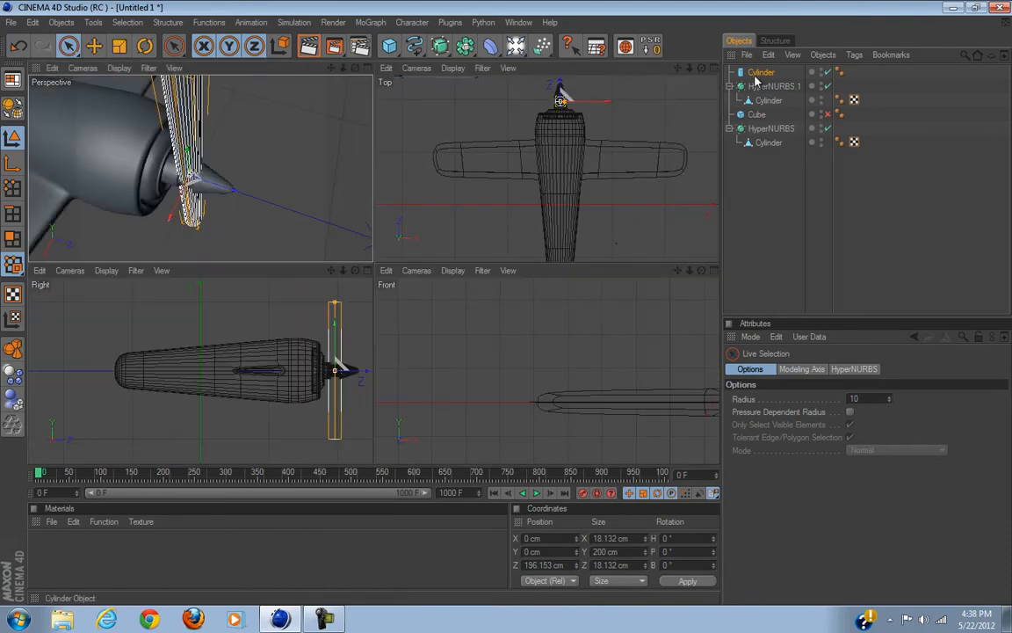
pyautogui.click(712, 69)
pyautogui.scroll(4, 371, 247)
pyautogui.keyDown('alt'); pyautogui.moveTo(549, 149); pyautogui.dragTo(503, 377, button='middle'); pyautogui.keyUp('alt')
pyautogui.scroll(4, 340, 311)
pyautogui.scroll(2, 339, 314)
pyautogui.scroll(7, 348, 314)
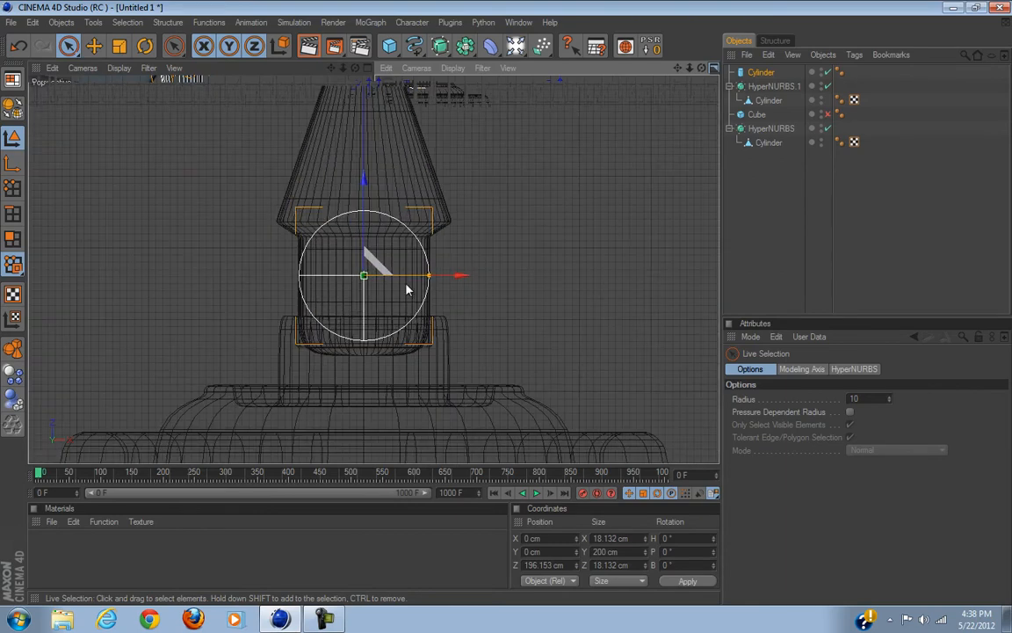
pyautogui.moveTo(428, 279); pyautogui.dragTo(506, 308)
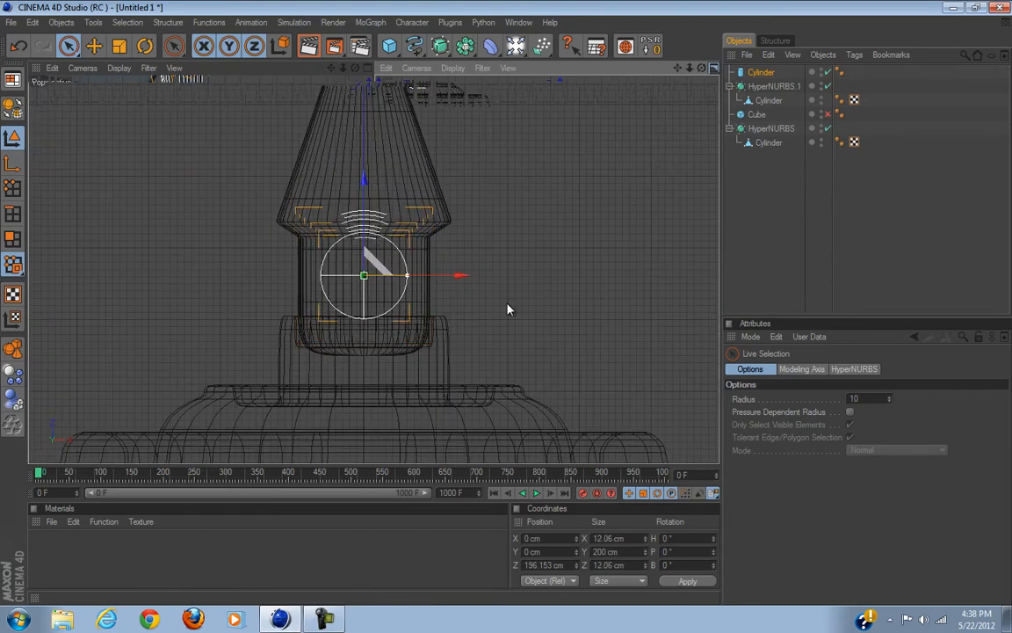
pyautogui.moveTo(364, 180); pyautogui.dragTo(507, 309)
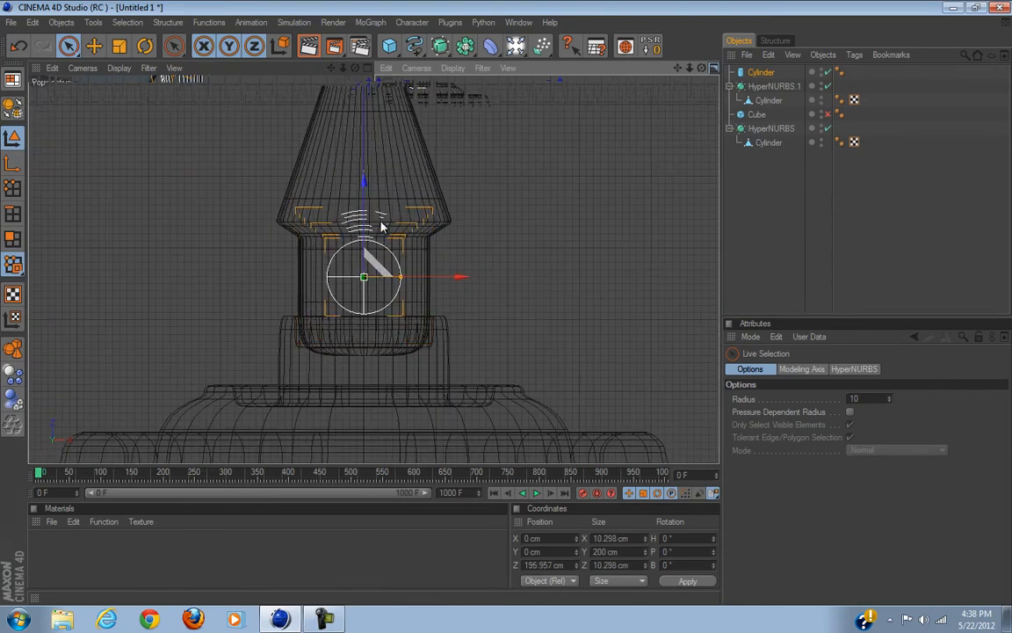
pyautogui.click(714, 69)
pyautogui.click(368, 68)
# Step: Shorten the cylinder to a height of about 27.4 cm so it only slightly protrudes above and below the propeller shaft
pyautogui.scroll(-5, 272, 177)
pyautogui.keyDown('alt'); pyautogui.moveTo(272, 178); pyautogui.dragTo(378, 86); pyautogui.keyUp('alt')
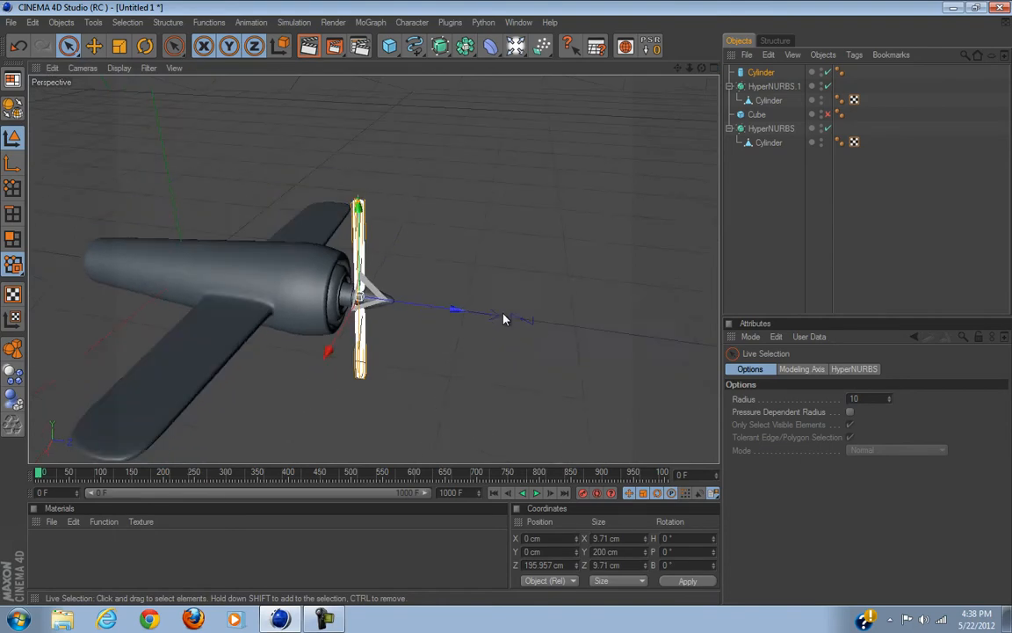
pyautogui.keyDown('alt'); pyautogui.moveTo(504, 317); pyautogui.dragTo(241, 151); pyautogui.keyUp('alt')
pyautogui.scroll(4, 281, 185)
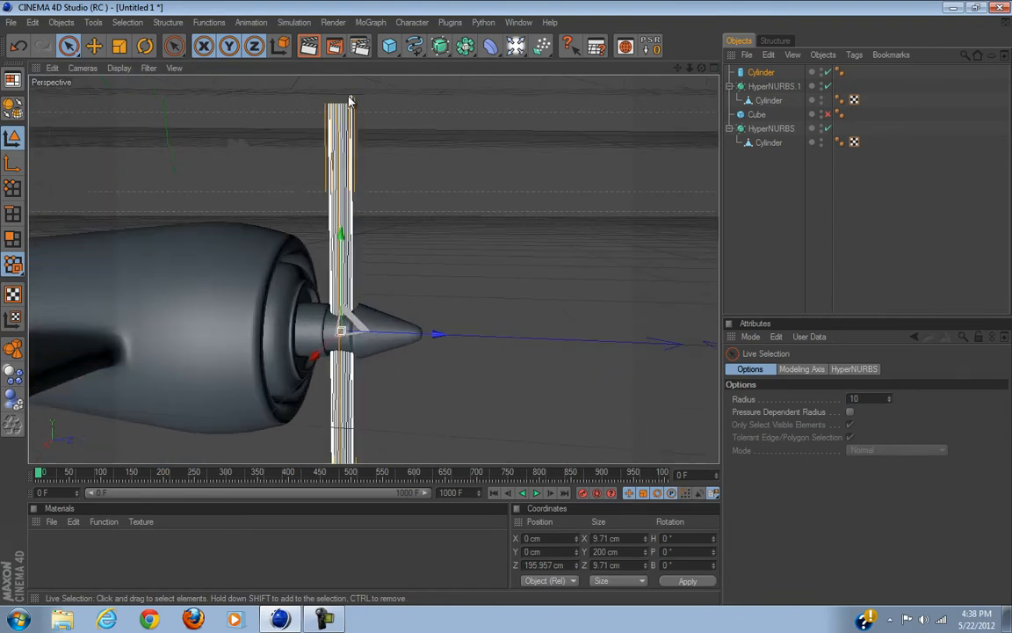
pyautogui.moveTo(348, 99); pyautogui.dragTo(507, 301)
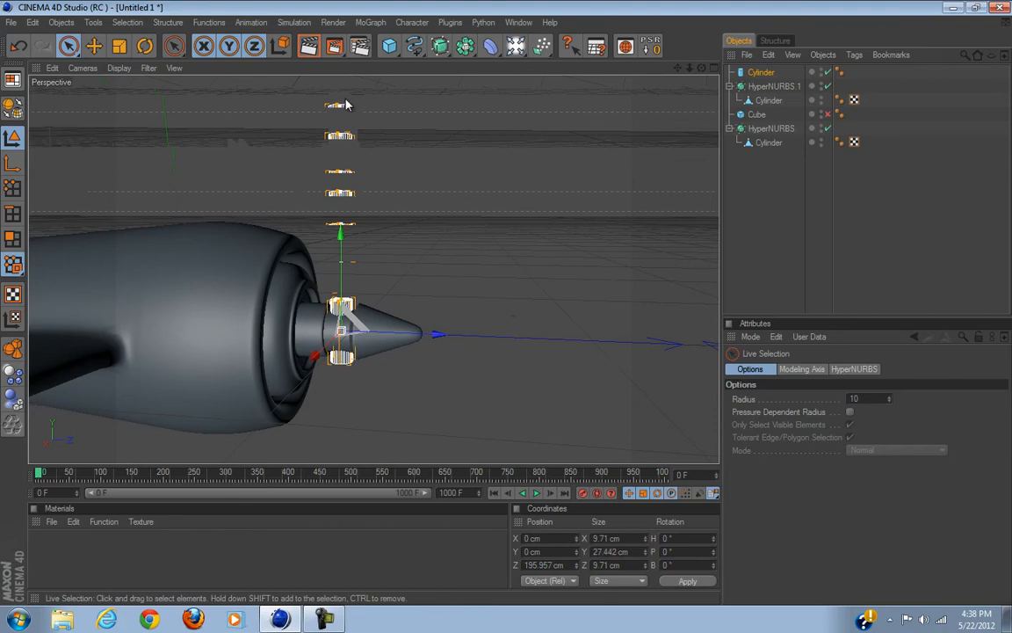
pyautogui.scroll(4, 344, 104)
pyautogui.scroll(-1, 338, 123)
pyautogui.keyDown('alt'); pyautogui.moveTo(319, 174); pyautogui.dragTo(510, 310); pyautogui.keyUp('alt')
pyautogui.keyDown('alt'); pyautogui.moveTo(279, 230); pyautogui.dragTo(507, 308); pyautogui.keyUp('alt')
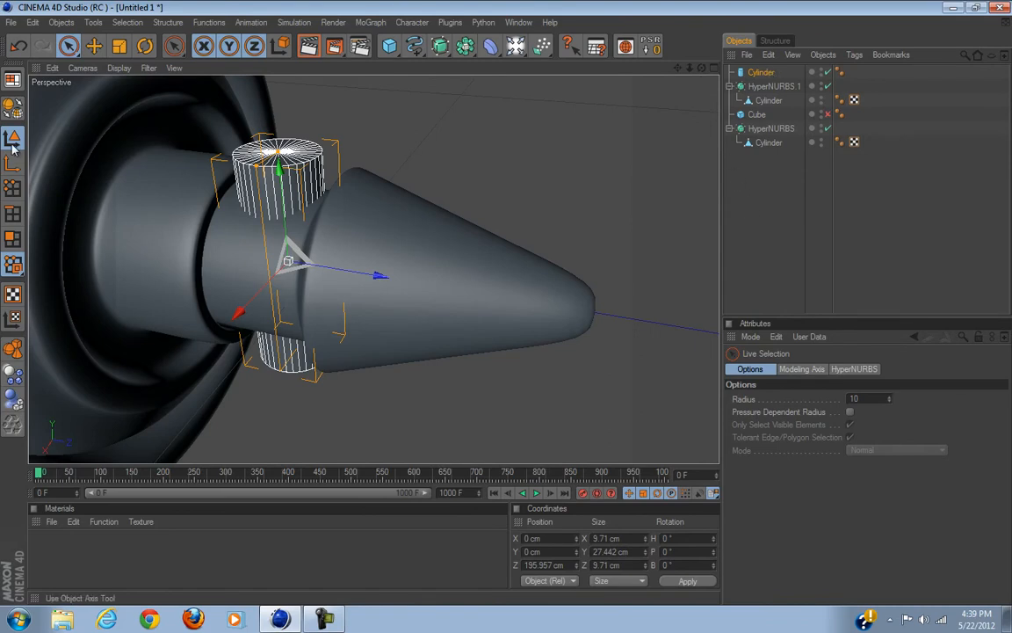
# Step: Make the cylinder editable and select all cap polygons at both of its ends
pyautogui.click(13, 106)
pyautogui.click(13, 238)
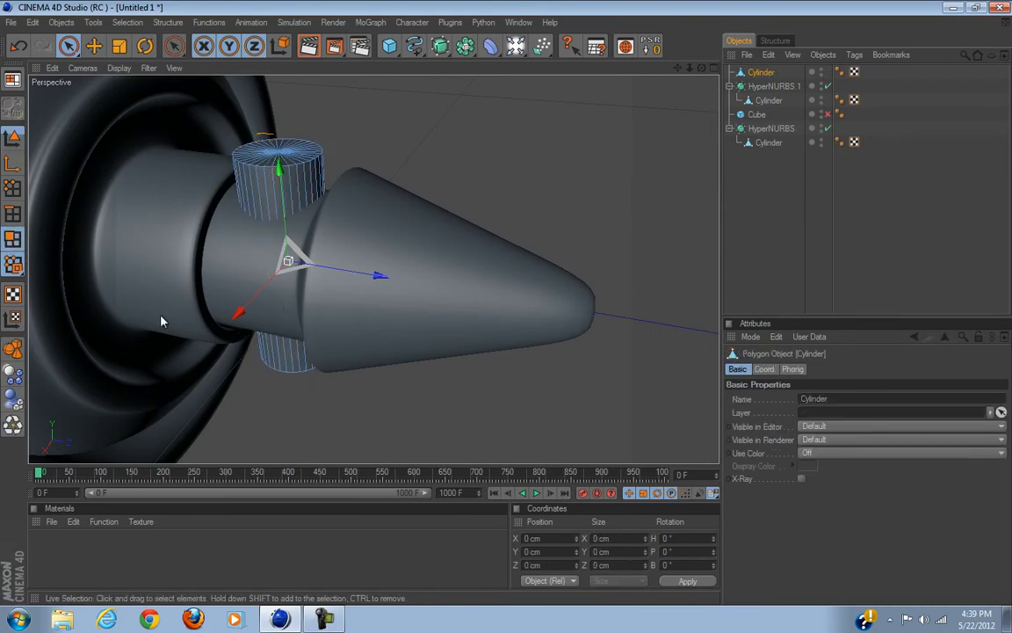
pyautogui.keyDown('alt'); pyautogui.moveTo(500, 309); pyautogui.dragTo(507, 309); pyautogui.keyUp('alt')
pyautogui.moveTo(256, 199); pyautogui.dragTo(280, 180)
pyautogui.keyDown('alt'); pyautogui.moveTo(341, 329); pyautogui.dragTo(505, 326); pyautogui.keyUp('alt')
pyautogui.keyDown('shift'); pyautogui.moveTo(180, 256); pyautogui.dragTo(137, 262); pyautogui.keyUp('shift')
# Step: Inset the selected caps by about 1.12 cm with Extrude Inner and extrude them about 2.11 cm into the cylinder
pyautogui.rightClick(136, 262)
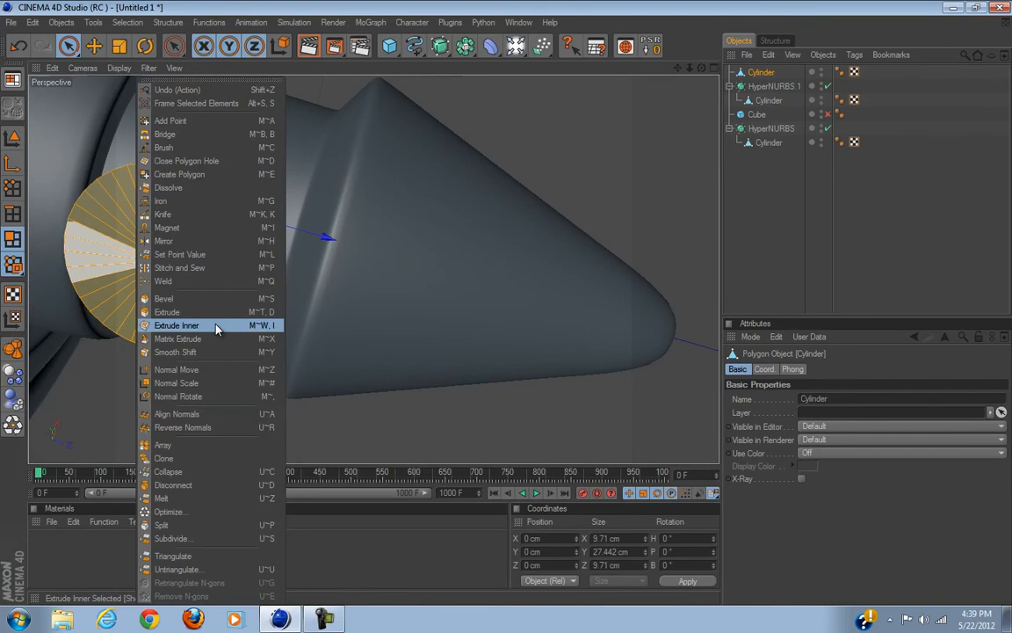
pyautogui.click(217, 327)
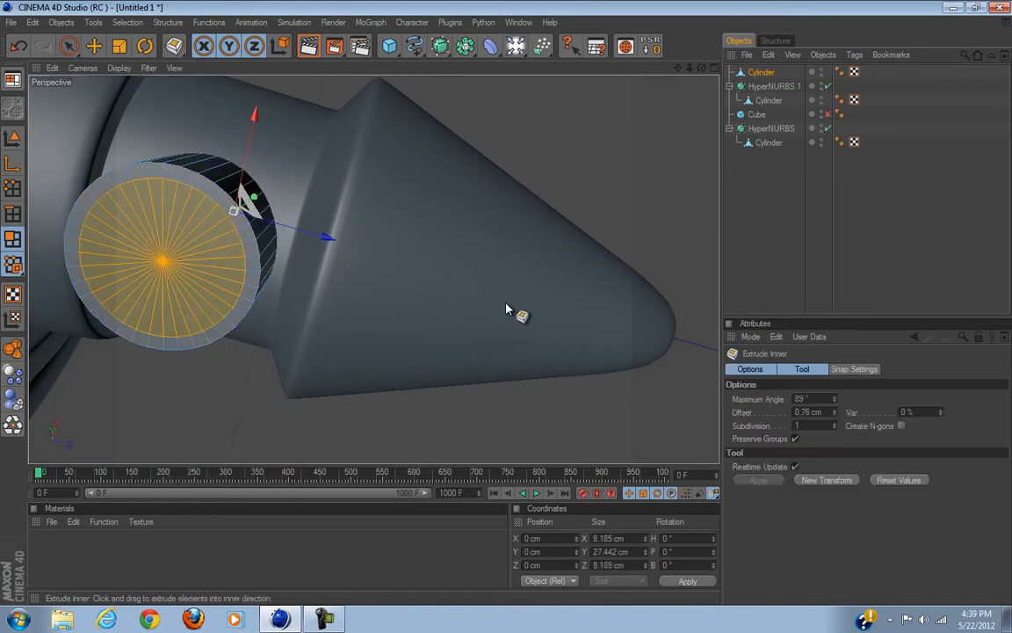
pyautogui.rightClick(559, 138)
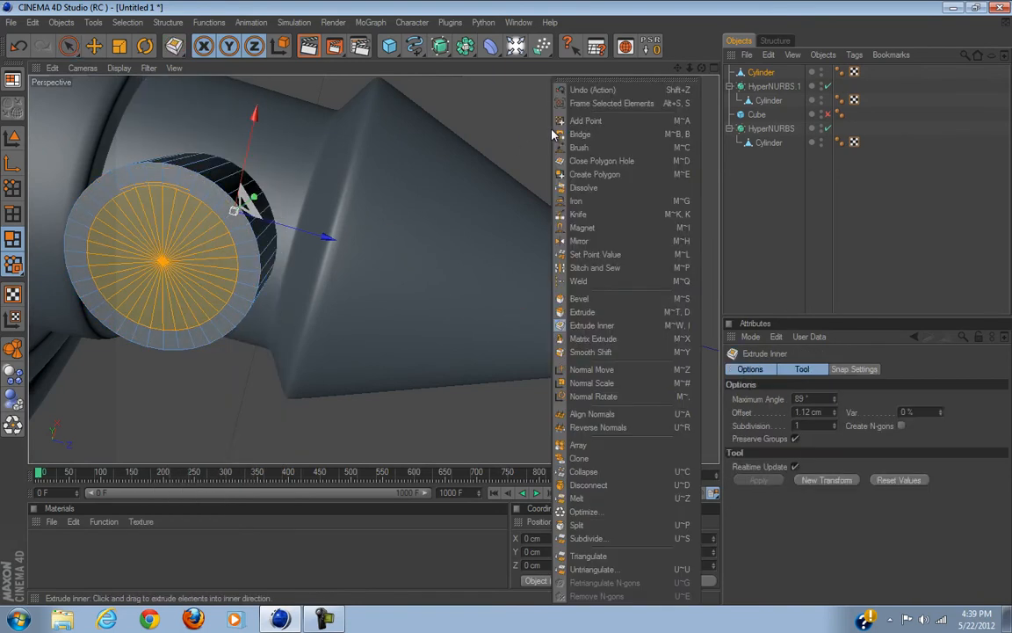
pyautogui.click(536, 288)
pyautogui.keyDown('alt'); pyautogui.moveTo(335, 314); pyautogui.dragTo(343, 393); pyautogui.keyUp('alt')
pyautogui.moveTo(507, 309); pyautogui.dragTo(506, 309)
pyautogui.keyDown('alt'); pyautogui.moveTo(507, 310); pyautogui.dragTo(529, 318); pyautogui.keyUp('alt')
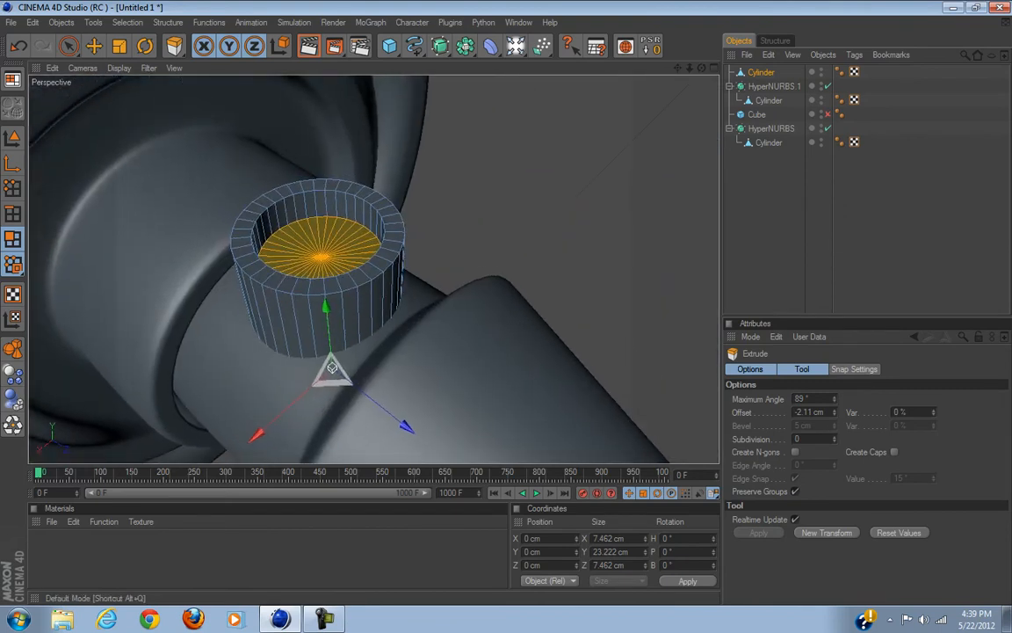
# Step: Switch to edge editing and loop-select the inner and outer rim edges on the cylinder's upper end
pyautogui.click(69, 47)
pyautogui.click(18, 215)
pyautogui.press('u')
pyautogui.press('l')
pyautogui.click(292, 279)
pyautogui.keyDown('shift'); pyautogui.click(289, 291); pyautogui.keyUp('shift')
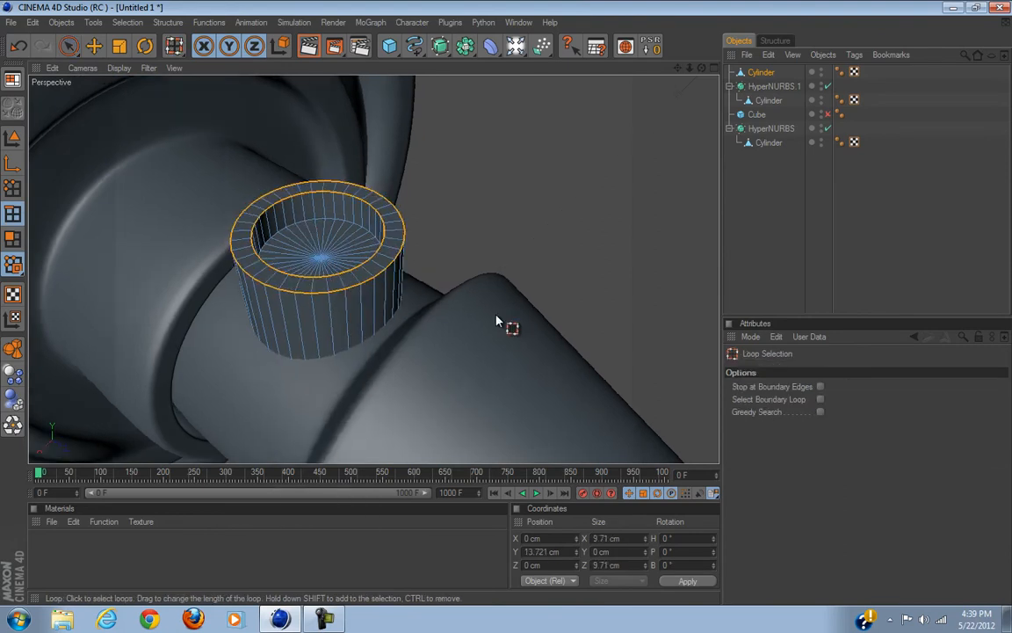
# Step: Add the inner and outer rim edge loops on the cylinder's lower end to the selection
pyautogui.scroll(10, 339, 309)
pyautogui.scroll(-10, 507, 308)
pyautogui.keyDown('alt'); pyautogui.moveTo(466, 307); pyautogui.dragTo(510, 334); pyautogui.keyUp('alt')
pyautogui.scroll(3, 350, 273)
pyautogui.scroll(10, 351, 276)
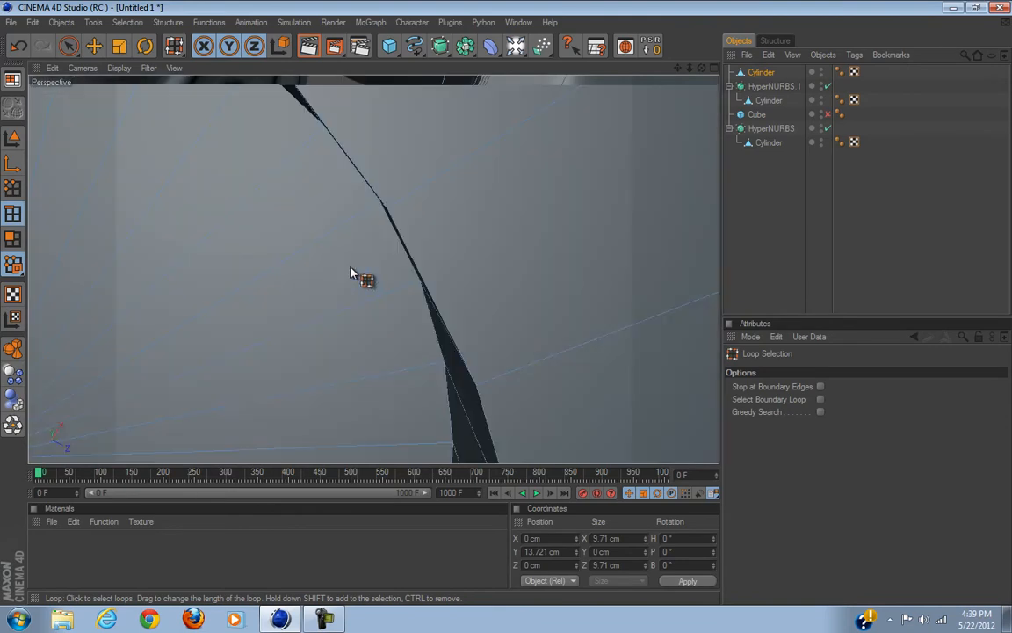
pyautogui.scroll(-10, 352, 276)
pyautogui.scroll(8, 510, 308)
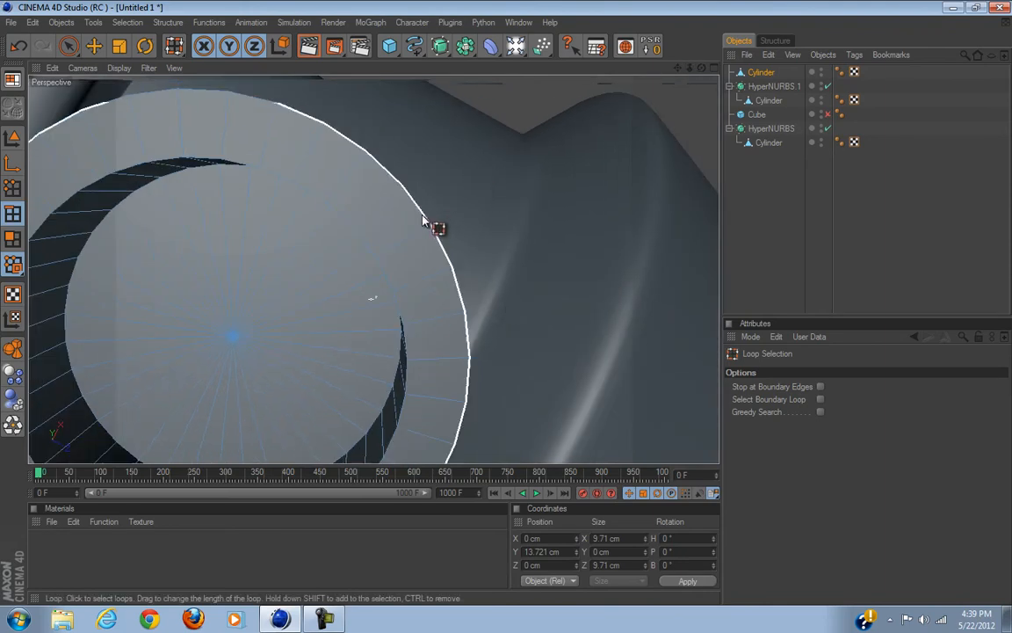
pyautogui.click(422, 230)
pyautogui.keyDown('shift'); pyautogui.click(379, 259); pyautogui.keyUp('shift')
# Step: Try beveling the selected rim edges with an inner offset of about 0.13 cm, and undo the bevel
pyautogui.rightClick(474, 167)
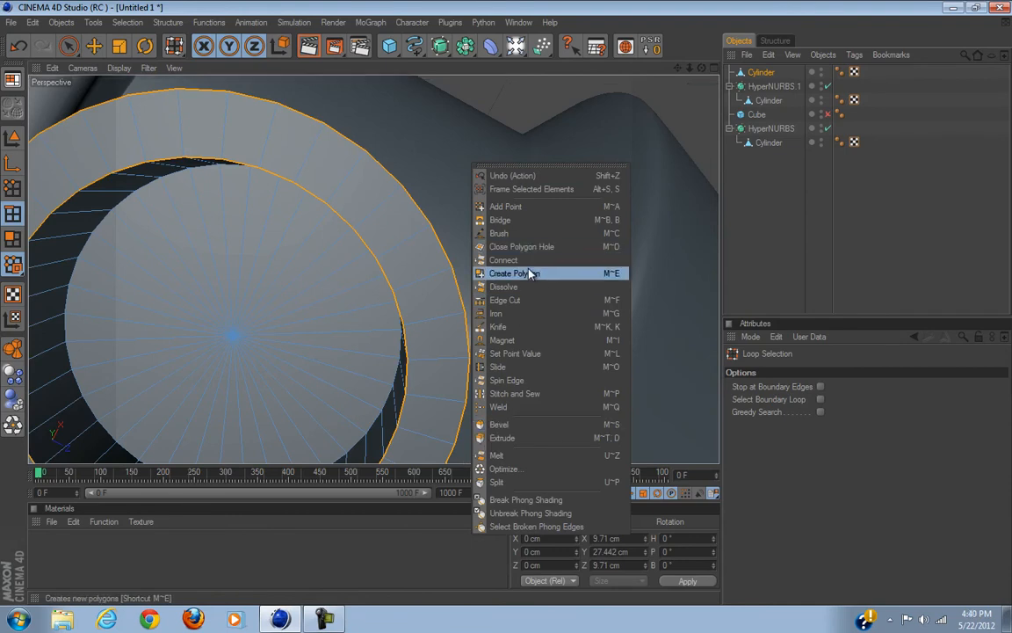
pyautogui.click(513, 428)
pyautogui.moveTo(506, 308); pyautogui.dragTo(507, 308)
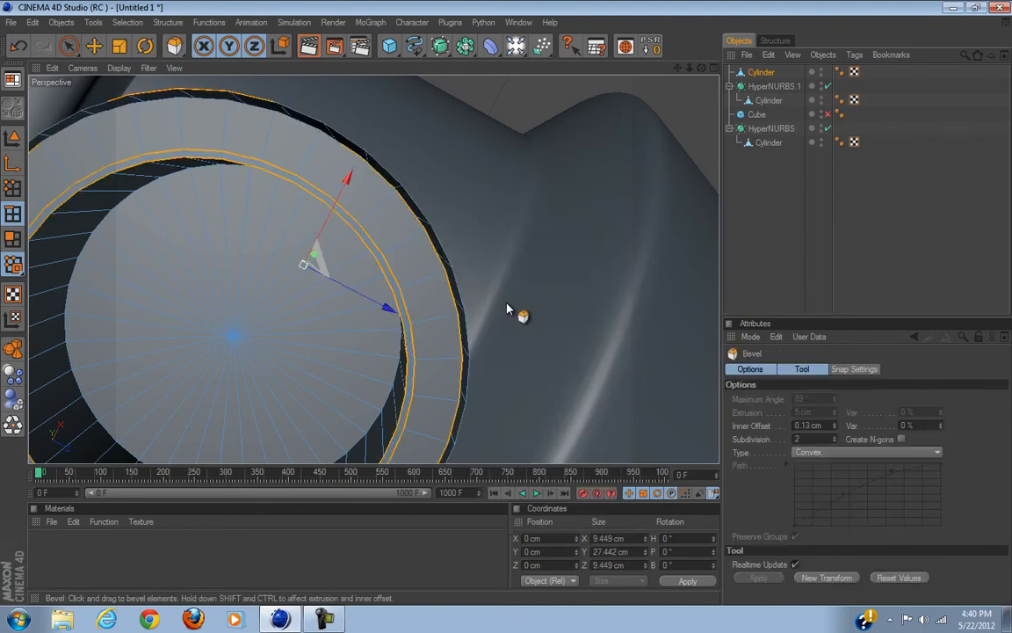
pyautogui.hotkey('ctrl', 'z')
pyautogui.hotkey('ctrl', 'z')
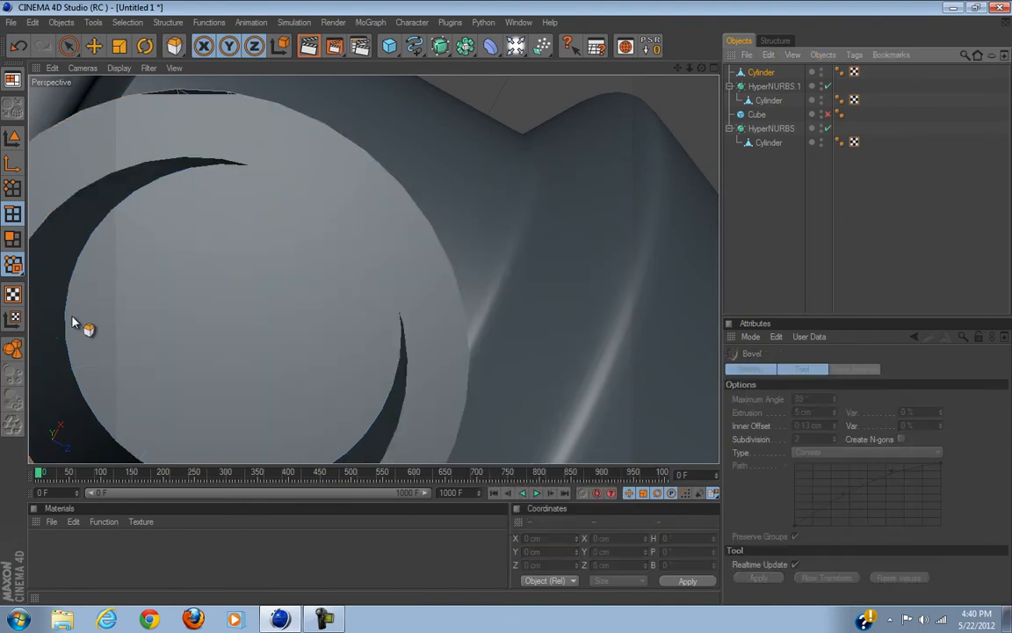
# Step: Reselect the shaft cylinder and optimize its polygons, unused points and points with a 0.01 cm tolerance
pyautogui.click(13, 214)
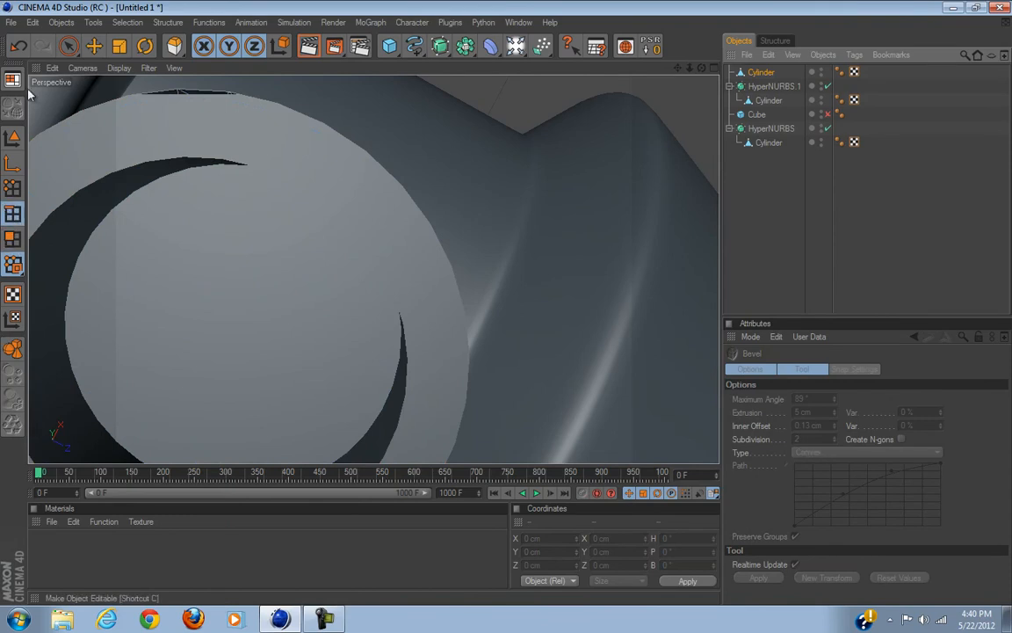
pyautogui.click(68, 45)
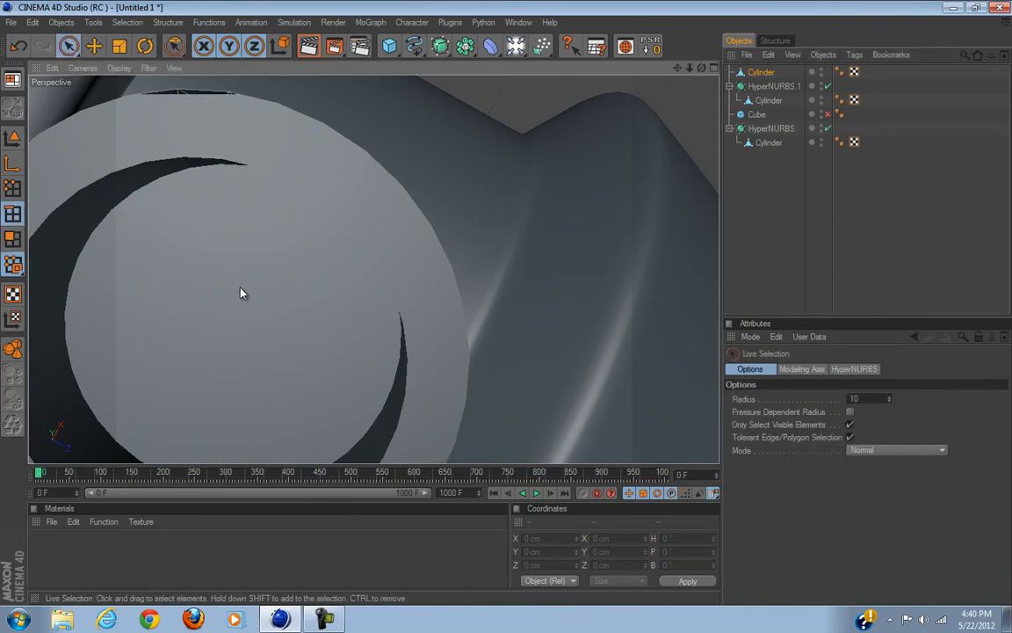
pyautogui.click(765, 101)
pyautogui.click(758, 72)
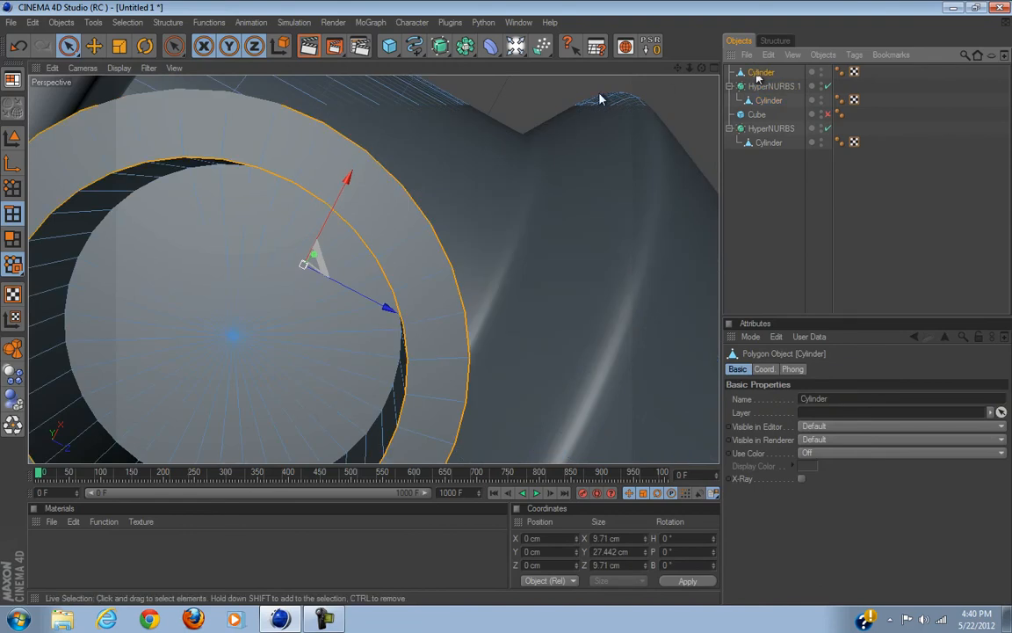
pyautogui.press('u')
pyautogui.press('o')
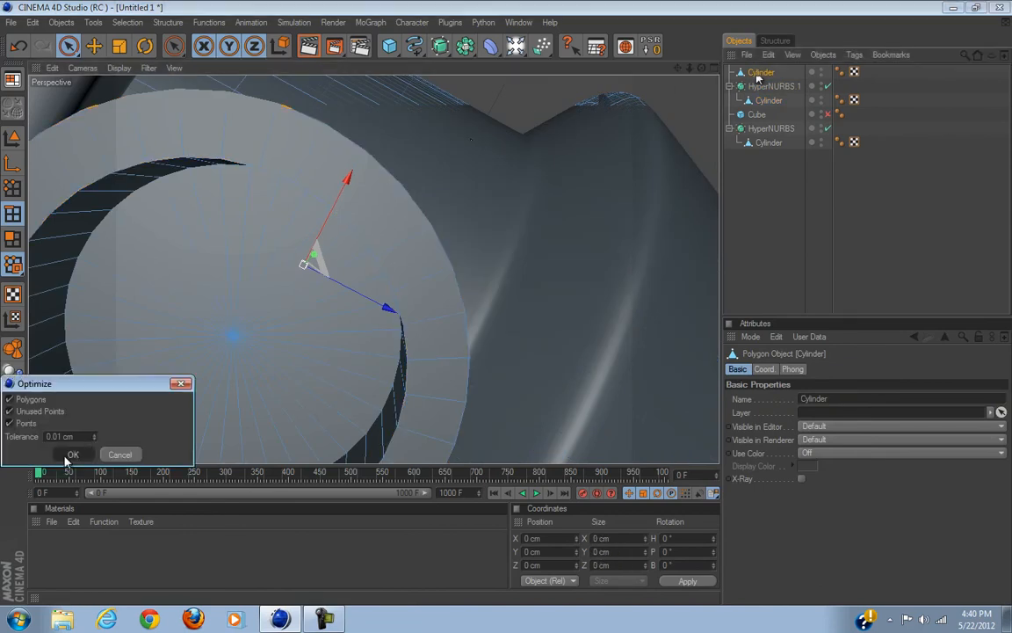
pyautogui.click(70, 455)
# Step: Loop-select the inner and outer rim edges on both ends of the optimized cylinder
pyautogui.press('u')
pyautogui.press('l')
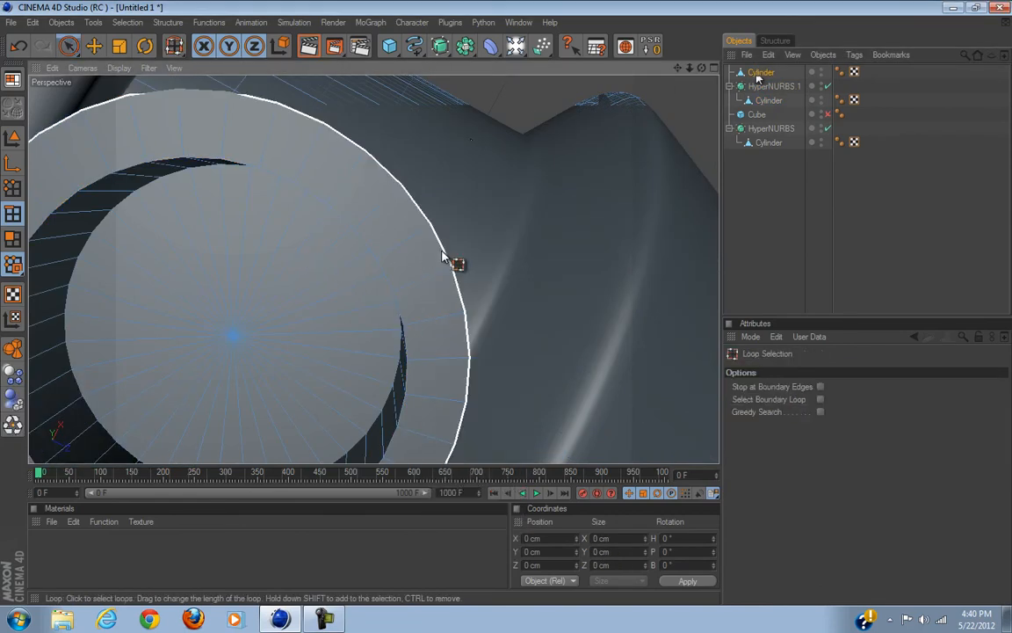
pyautogui.scroll(-10, 396, 290)
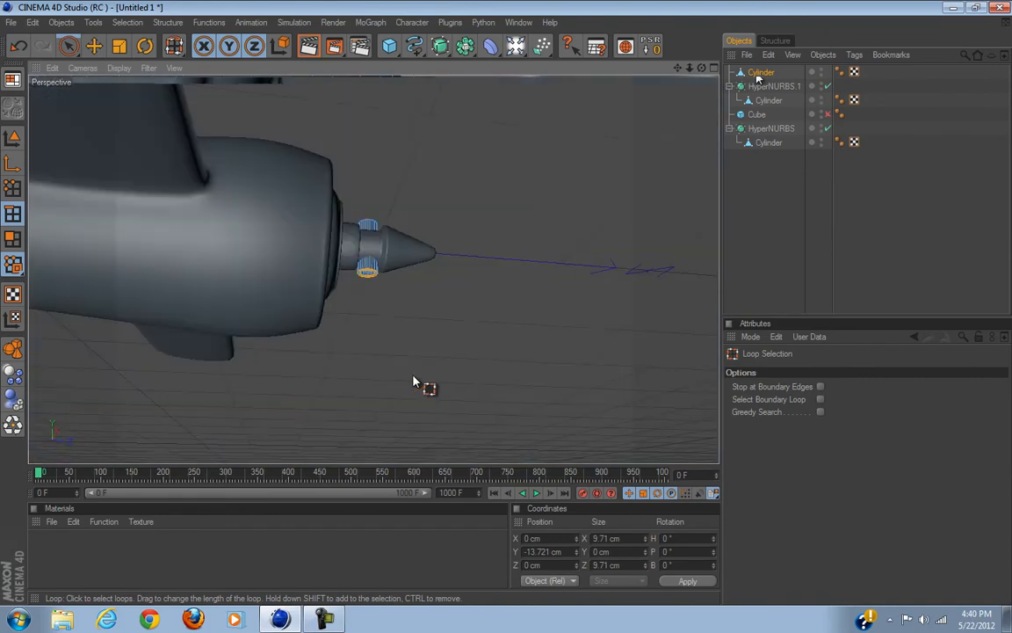
pyautogui.keyDown('alt'); pyautogui.moveTo(419, 384); pyautogui.dragTo(407, 339); pyautogui.keyUp('alt')
pyautogui.scroll(10, 400, 336)
pyautogui.scroll(-5, 400, 336)
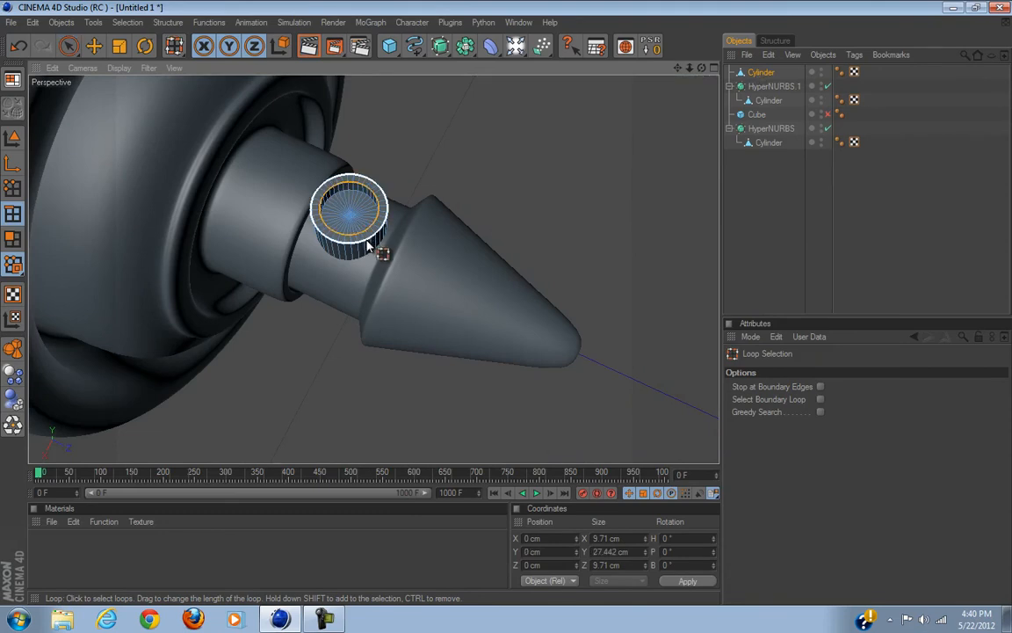
pyautogui.scroll(8, 276, 332)
pyautogui.scroll(-5, 310, 296)
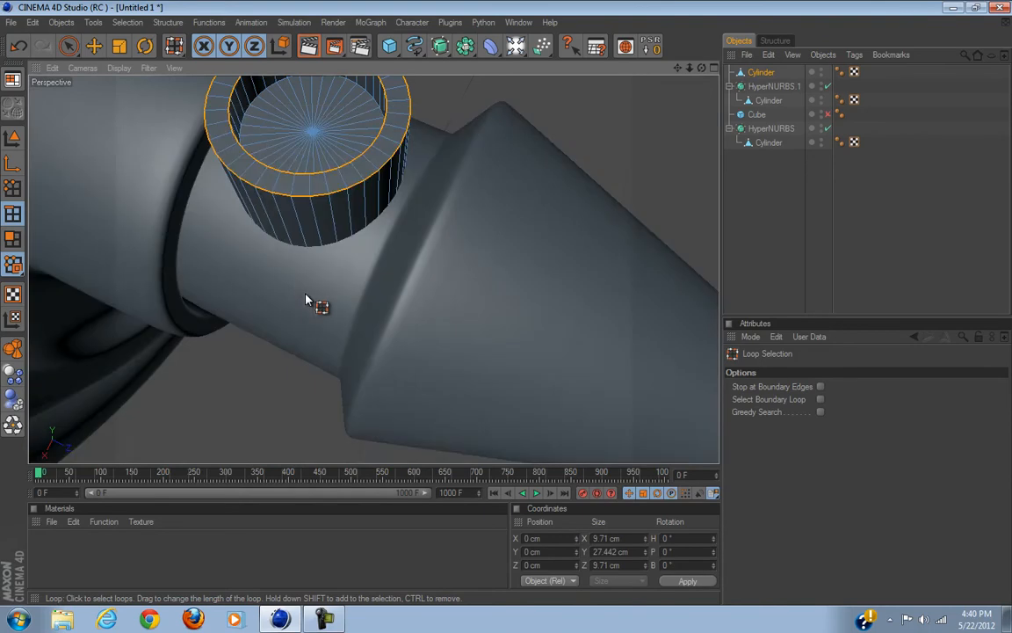
pyautogui.scroll(6, 509, 307)
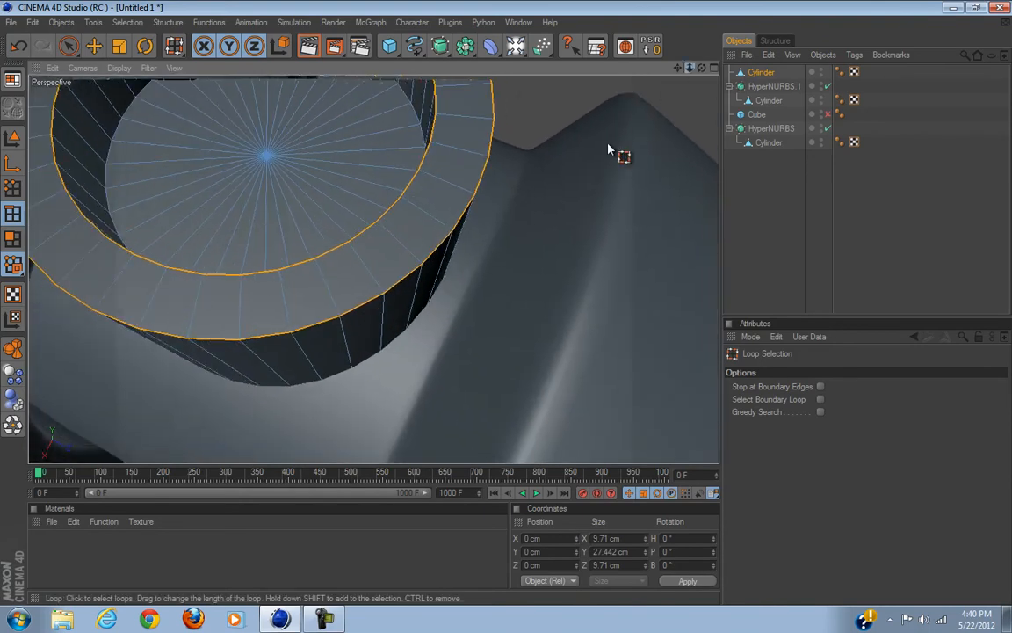
# Step: Bevel the selected rim edges with an inner offset of about 0.24 cm and 9 subdivisions
pyautogui.rightClick(560, 189)
pyautogui.click(615, 442)
pyautogui.moveTo(501, 361); pyautogui.dragTo(458, 386)
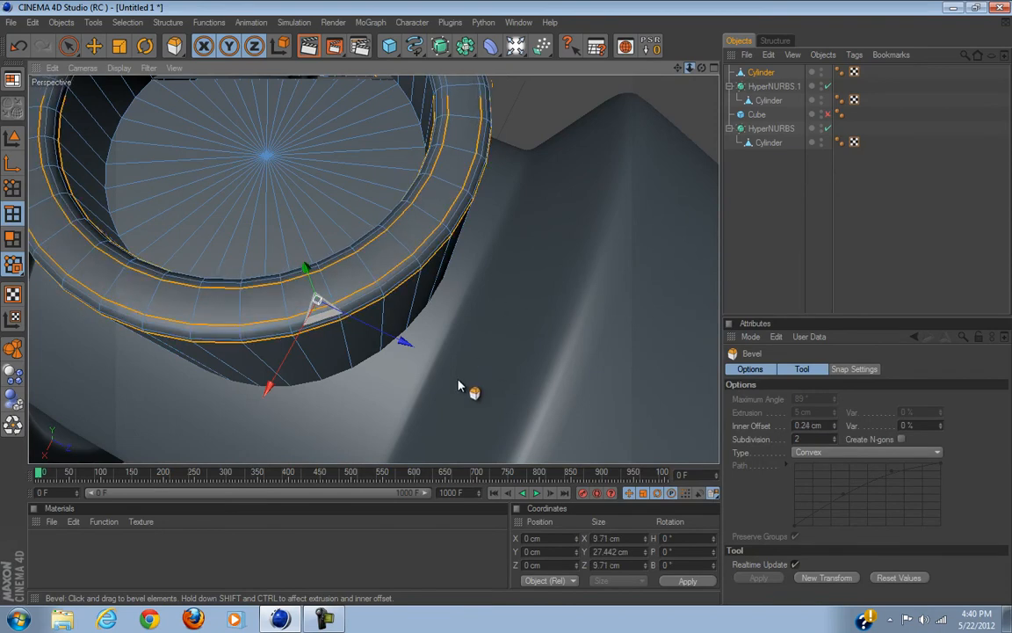
pyautogui.click(834, 438)
pyautogui.click(835, 437)
pyautogui.click(835, 438)
pyautogui.click(834, 438)
pyautogui.click(834, 438)
pyautogui.click(835, 439)
pyautogui.click(834, 439)
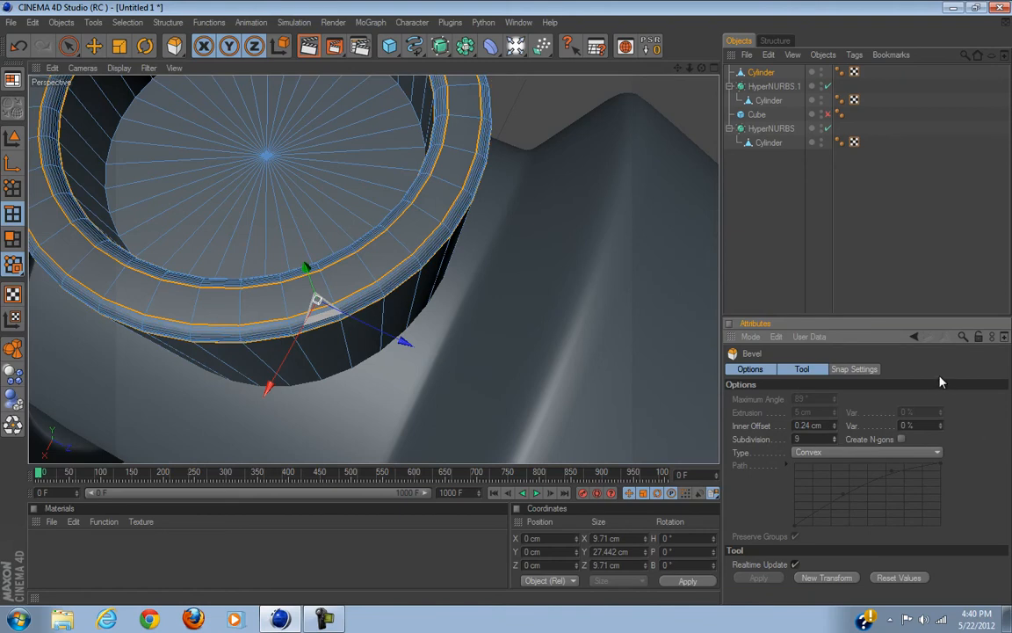
pyautogui.click(69, 46)
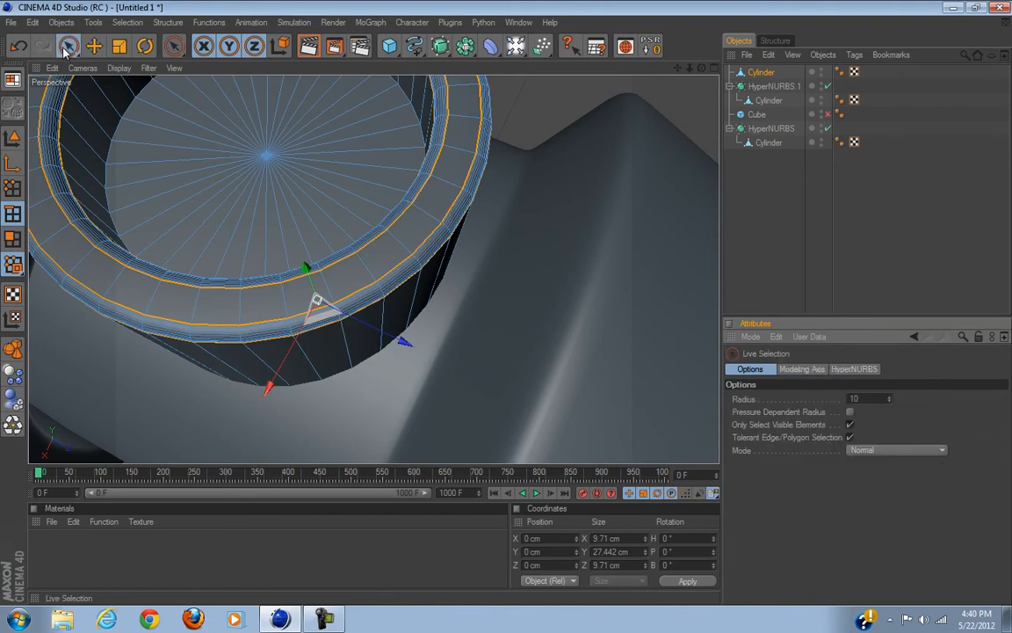
# Step: Add another cylinder, shrink its radius to about 13 cm and move it forward along Z to about 170 cm, near the engine
pyautogui.keyDown('alt'); pyautogui.moveTo(616, 220); pyautogui.dragTo(492, 290); pyautogui.keyUp('alt')
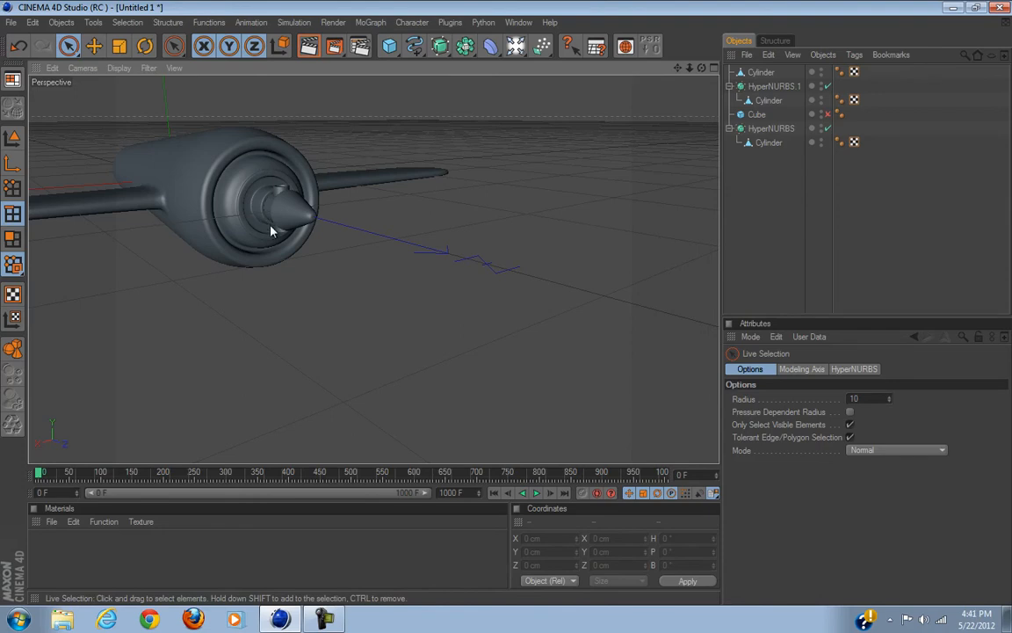
pyautogui.moveTo(370, 304)
pyautogui.keyDown('alt'); pyautogui.mouseDown()
pyautogui.moveTo(517, 296)
pyautogui.moveTo(507, 307)
pyautogui.moveTo(381, 291)
pyautogui.mouseUp(); pyautogui.keyUp('alt')
pyautogui.scroll(3, 380, 290)
pyautogui.moveTo(510, 307)
pyautogui.keyDown('alt'); pyautogui.mouseDown()
pyautogui.moveTo(499, 309)
pyautogui.moveTo(509, 298)
pyautogui.moveTo(508, 309)
pyautogui.mouseUp(); pyautogui.keyUp('alt')
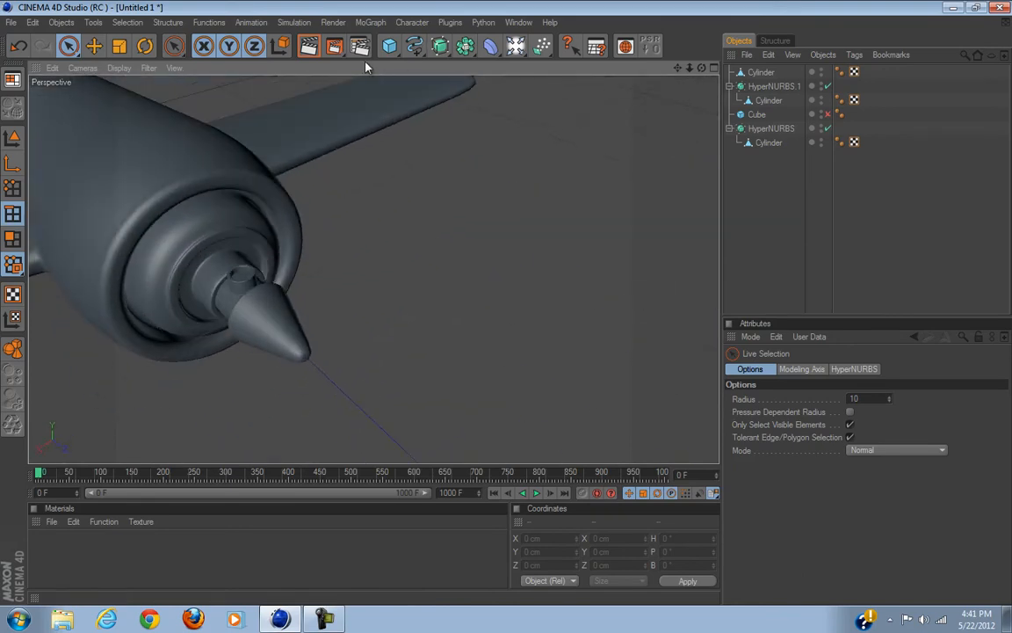
pyautogui.moveTo(388, 50); pyautogui.dragTo(584, 55)
pyautogui.keyDown('alt'); pyautogui.moveTo(276, 179); pyautogui.dragTo(203, 218); pyautogui.keyUp('alt')
pyautogui.moveTo(147, 186); pyautogui.dragTo(508, 309)
pyautogui.moveTo(505, 307); pyautogui.dragTo(506, 306)
pyautogui.keyDown('alt'); pyautogui.moveTo(249, 202); pyautogui.dragTo(508, 307); pyautogui.keyUp('alt')
pyautogui.keyDown('alt'); pyautogui.moveTo(226, 255); pyautogui.dragTo(208, 316); pyautogui.keyUp('alt')
pyautogui.moveTo(292, 350); pyautogui.dragTo(667, 212)
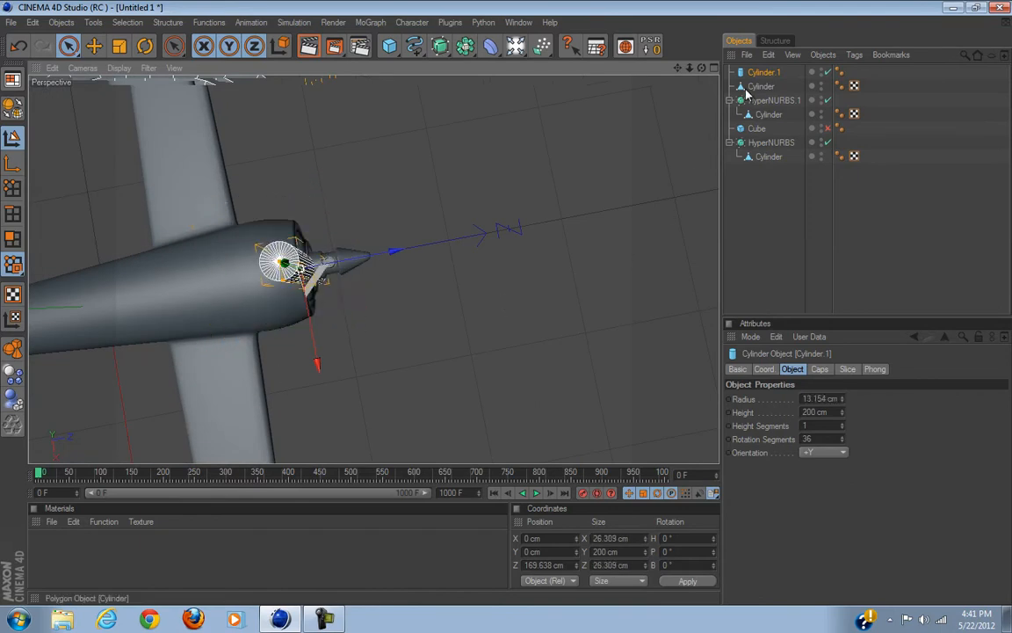
# Step: Move the new cylinder forward along Z to about 196 cm, over the propeller shaft behind the nose cone
pyautogui.moveTo(380, 262); pyautogui.dragTo(523, 303)
pyautogui.moveTo(764, 73)
pyautogui.mouseDown()
pyautogui.moveTo(764, 87)
pyautogui.moveTo(758, 67)
pyautogui.mouseUp()
pyautogui.click(651, 47)
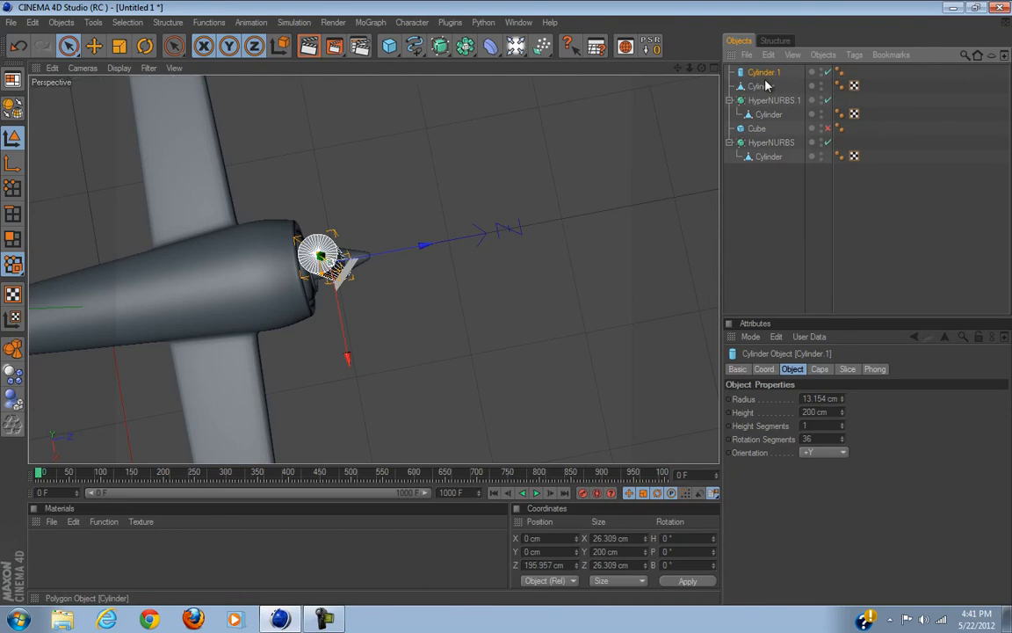
# Step: In the Top view, shrink the cylinder's radius to about 3.6 cm so it fits inside the blade-mount ring
pyautogui.click(712, 69)
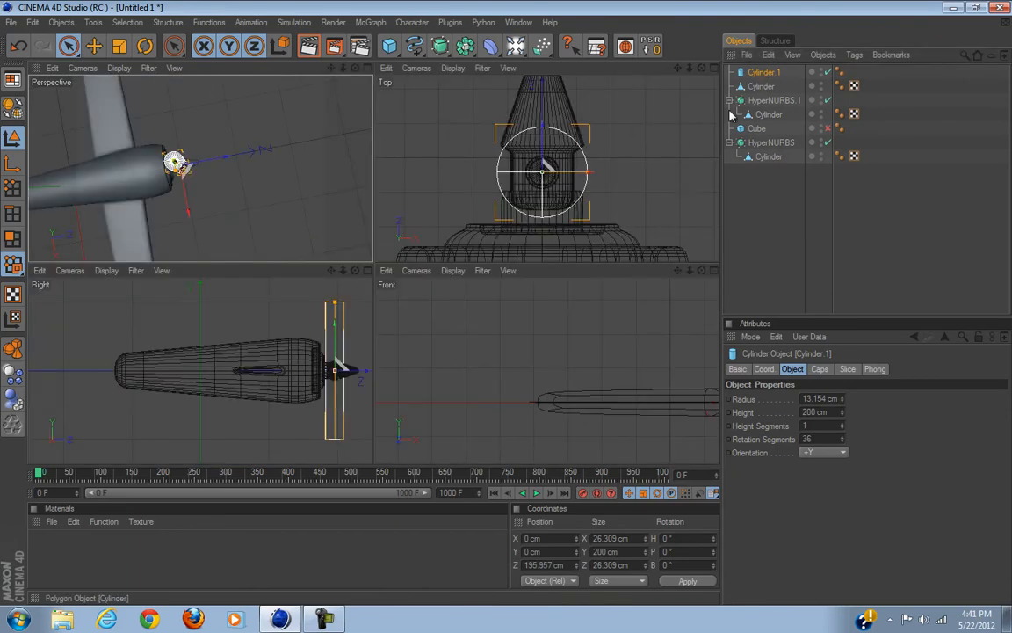
pyautogui.click(702, 69)
pyautogui.scroll(2, 396, 328)
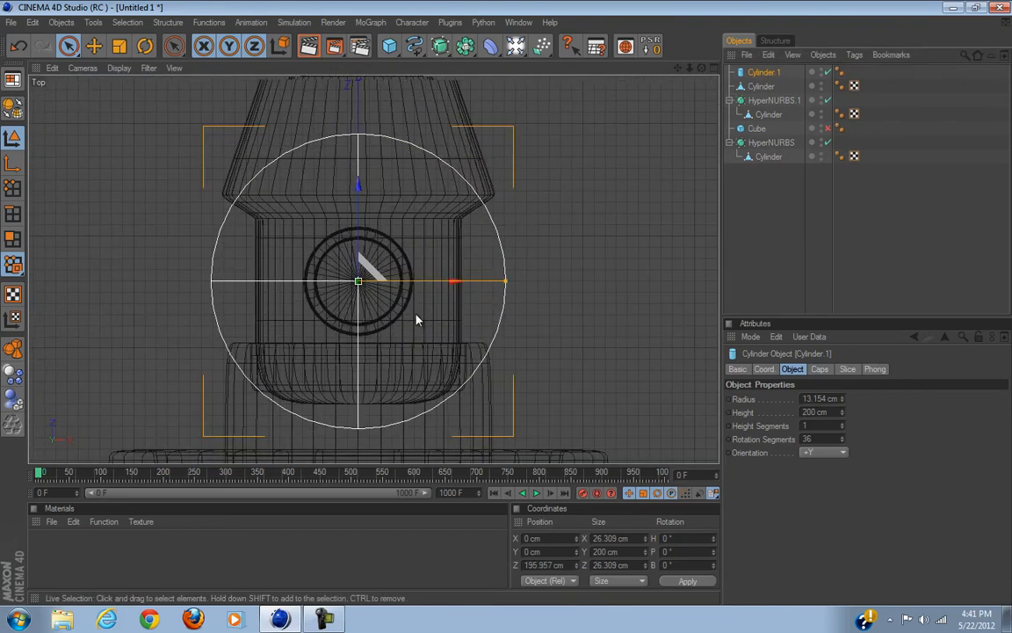
pyautogui.moveTo(513, 281); pyautogui.dragTo(507, 308)
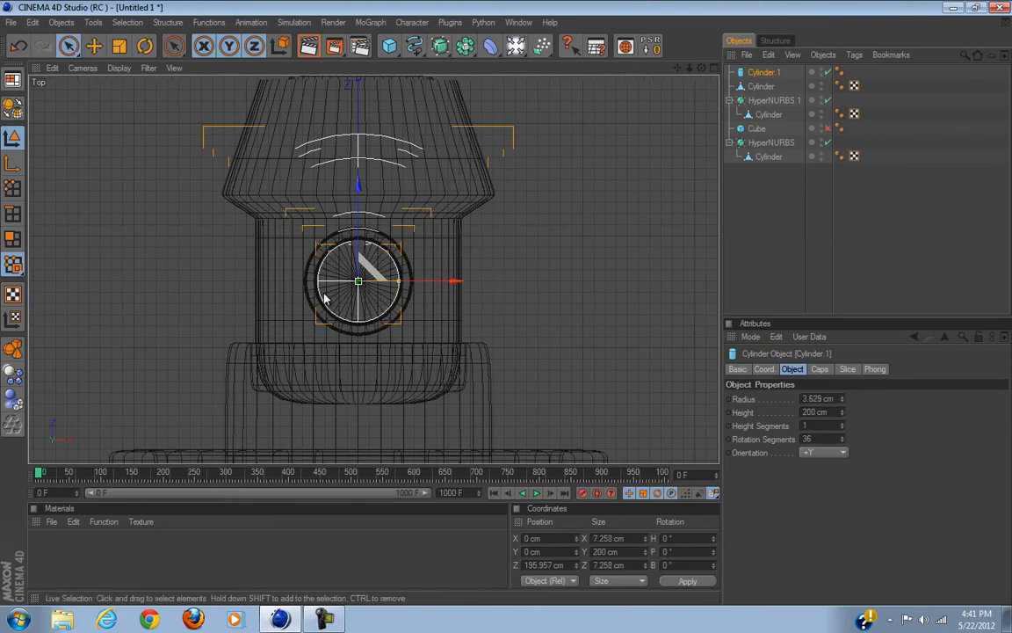
pyautogui.scroll(2, 325, 298)
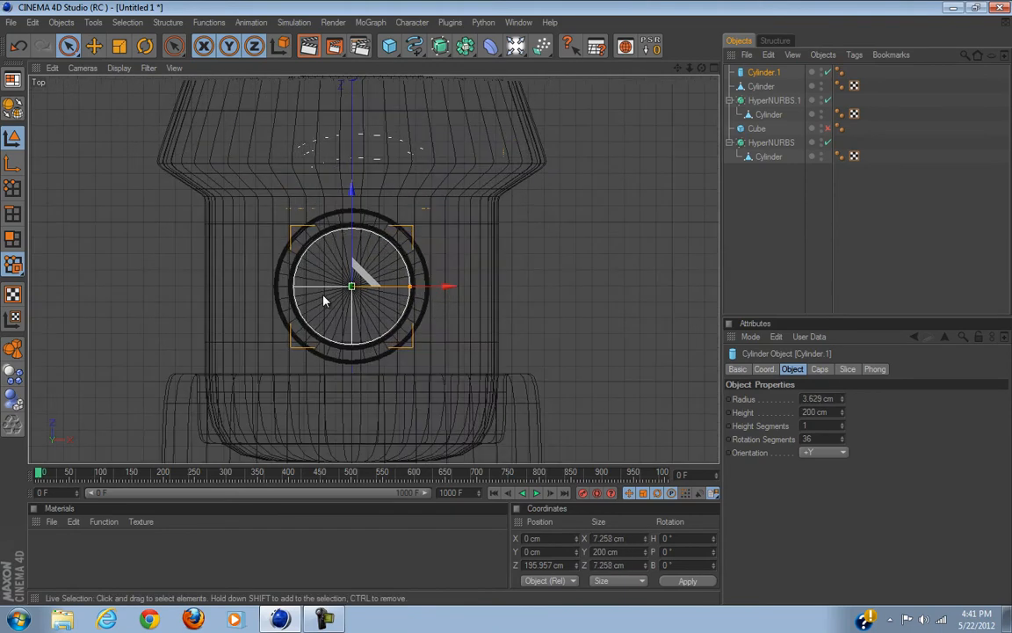
# Step: In the Perspective view, shorten the cylinder's height to about 46.3 cm
pyautogui.click(714, 67)
pyautogui.click(368, 69)
pyautogui.keyDown('alt'); pyautogui.moveTo(305, 188); pyautogui.dragTo(341, 210); pyautogui.keyUp('alt')
pyautogui.scroll(2, 285, 247)
pyautogui.moveTo(299, 111); pyautogui.dragTo(323, 123)
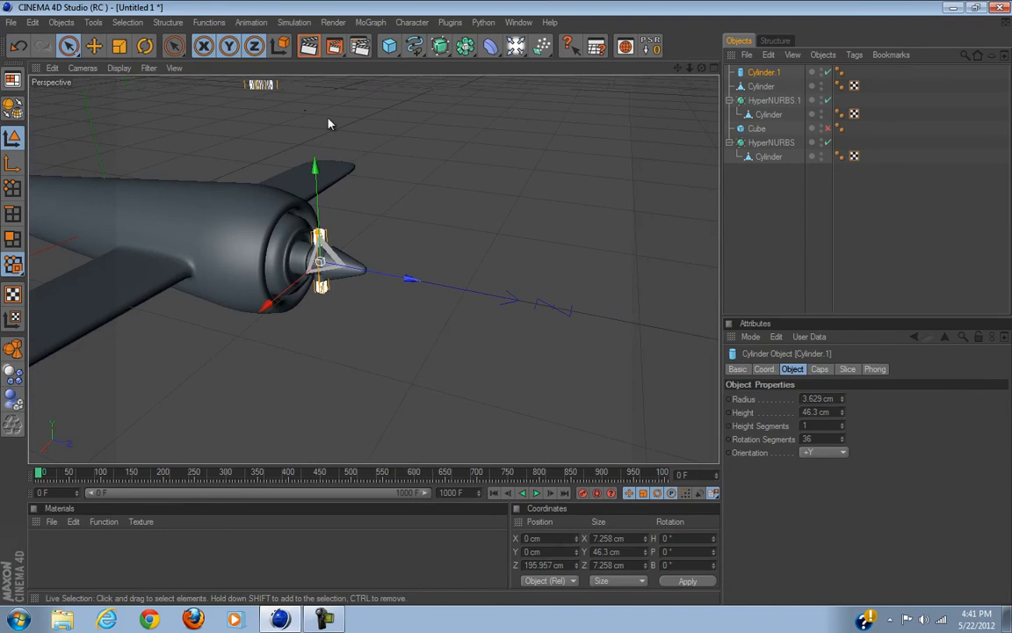
# Step: Make the thin blade cylinder editable and switch to polygon editing
pyautogui.keyDown('alt'); pyautogui.moveTo(346, 130); pyautogui.dragTo(329, 60, button='middle'); pyautogui.keyUp('alt')
pyautogui.scroll(5, 346, 129)
pyautogui.keyDown('alt'); pyautogui.moveTo(212, 125); pyautogui.dragTo(265, 248, button='middle'); pyautogui.keyUp('alt')
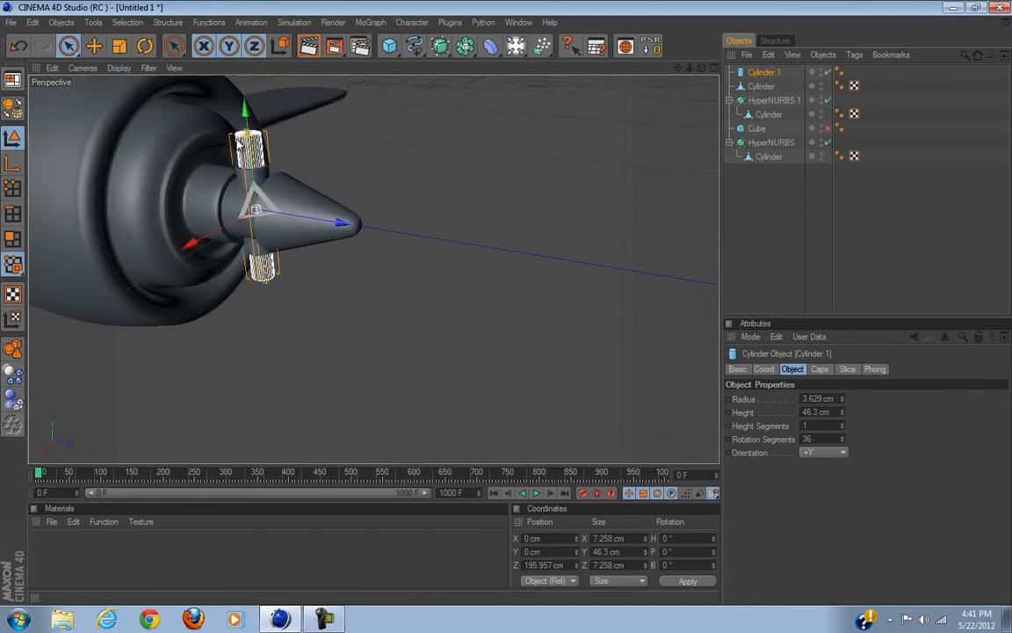
pyautogui.scroll(5, 248, 185)
pyautogui.scroll(-4, 233, 170)
pyautogui.keyDown('alt'); pyautogui.moveTo(251, 151); pyautogui.dragTo(335, 239, button='middle'); pyautogui.keyUp('alt')
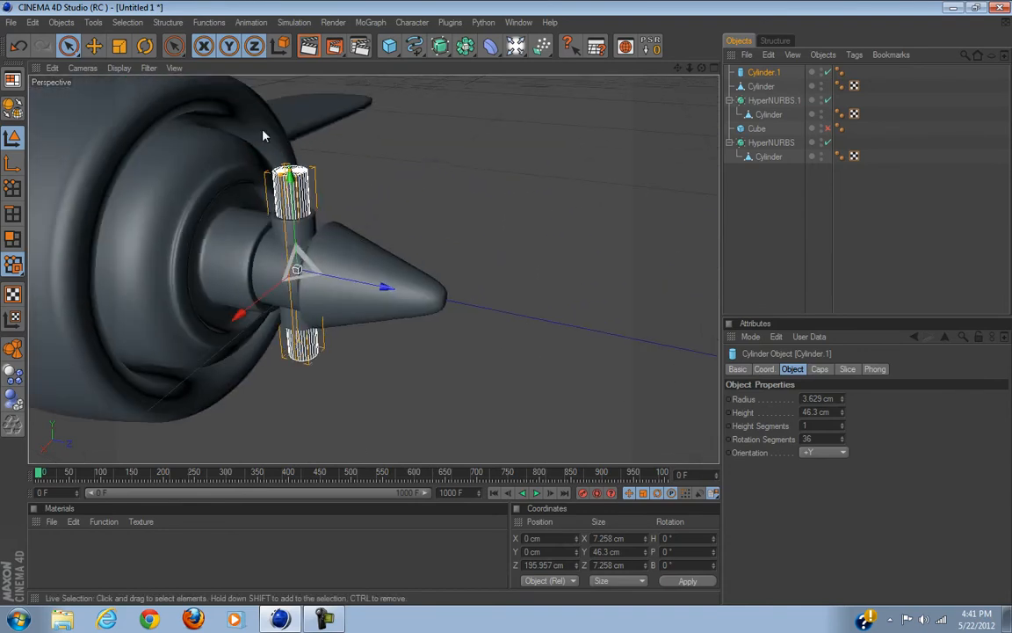
pyautogui.keyDown('alt'); pyautogui.moveTo(373, 172); pyautogui.dragTo(507, 309); pyautogui.keyUp('alt')
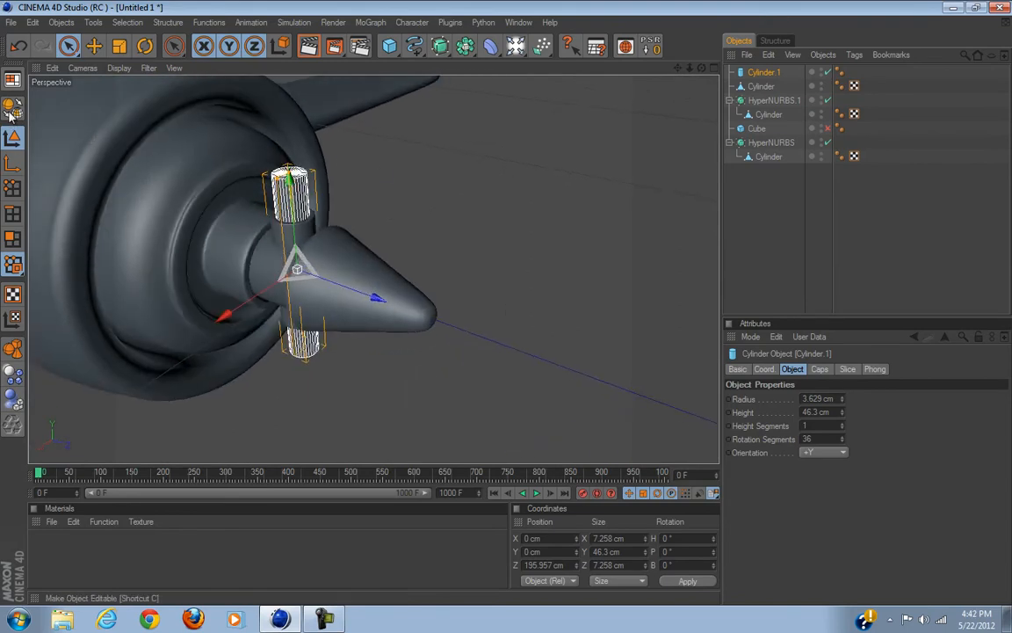
pyautogui.click(12, 80)
pyautogui.click(13, 238)
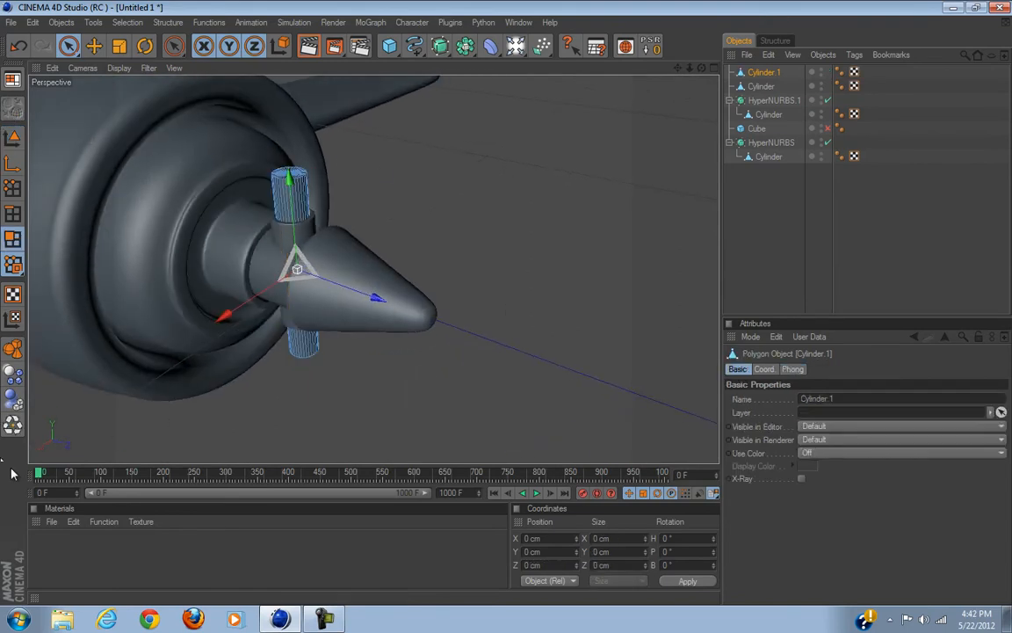
pyautogui.click(10, 424)
pyautogui.click(71, 456)
# Step: Select the cap polygons on both ends of the blade cylinder
pyautogui.keyDown('alt'); pyautogui.moveTo(309, 398); pyautogui.dragTo(350, 342); pyautogui.keyUp('alt')
pyautogui.scroll(3, 352, 348)
pyautogui.keyDown('alt'); pyautogui.moveTo(323, 260); pyautogui.dragTo(369, 363, button='middle'); pyautogui.keyUp('alt')
pyautogui.click(278, 257)
pyautogui.keyDown('alt'); pyautogui.moveTo(448, 382); pyautogui.dragTo(368, 187); pyautogui.keyUp('alt')
pyautogui.keyDown('shift'); pyautogui.click(335, 380); pyautogui.keyUp('shift')
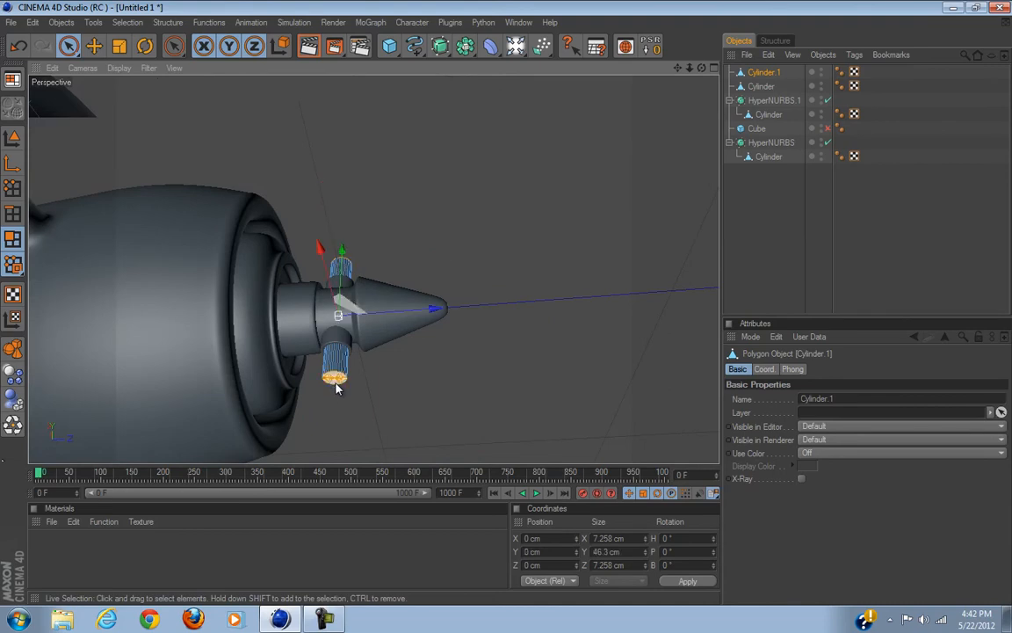
pyautogui.keyDown('alt'); pyautogui.moveTo(468, 332); pyautogui.dragTo(467, 314); pyautogui.keyUp('alt')
# Step: Try to extrude both end caps about 3.1 cm and flatten them along Z to about 3.2 cm
pyautogui.rightClick(415, 202)
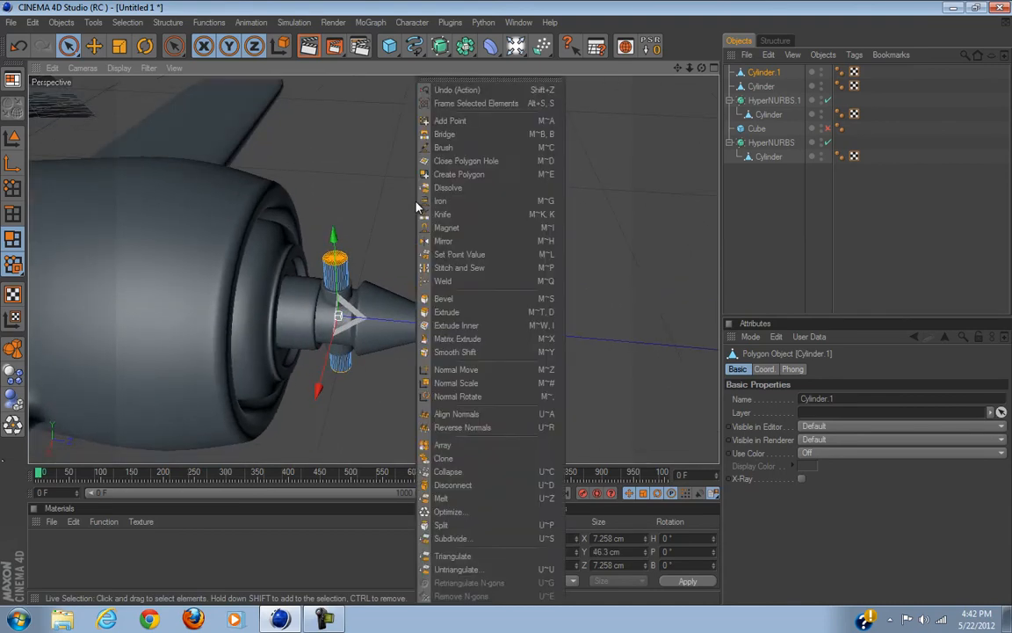
pyautogui.click(494, 313)
pyautogui.moveTo(466, 305); pyautogui.dragTo(508, 309)
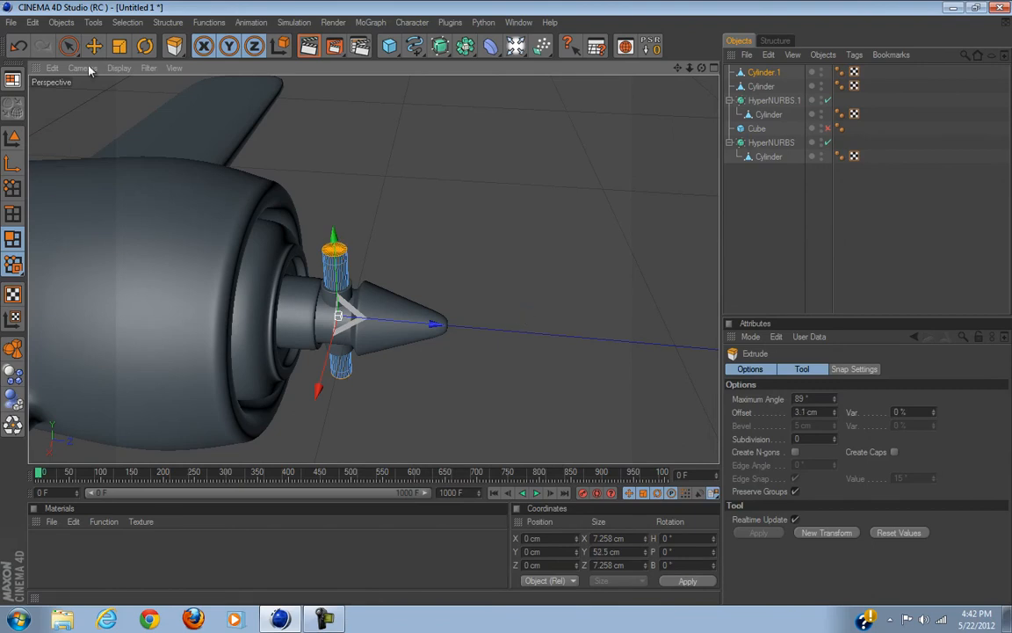
pyautogui.click(119, 45)
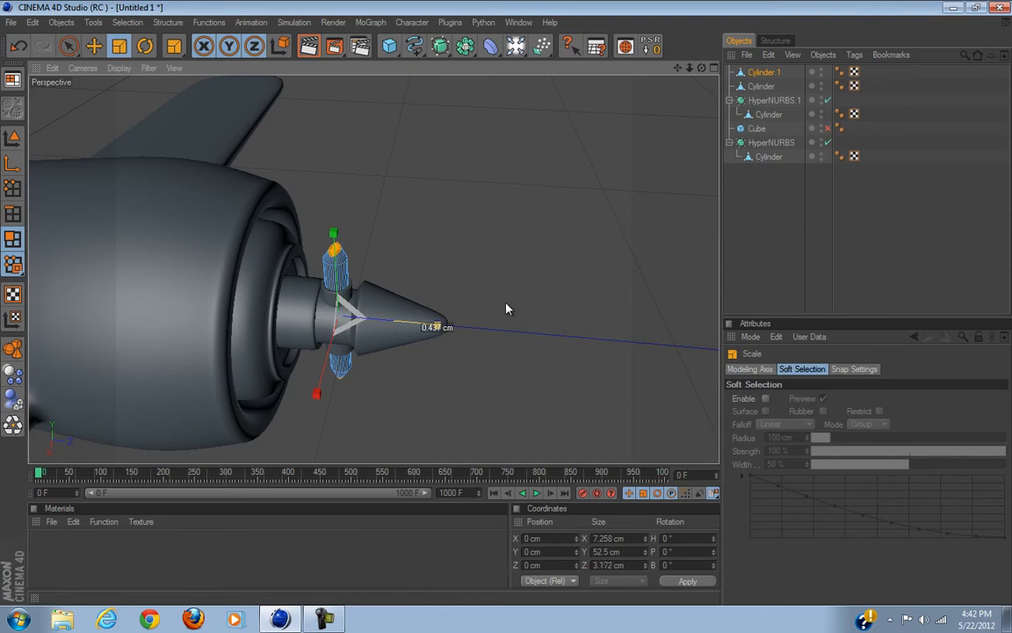
pyautogui.moveTo(506, 310); pyautogui.dragTo(498, 312)
# Step: Try to extrude the flattened end caps about 5.28 cm more and widen them along X
pyautogui.keyDown('alt'); pyautogui.moveTo(388, 386); pyautogui.dragTo(431, 384); pyautogui.keyUp('alt')
pyautogui.scroll(5, 431, 385)
pyautogui.rightClick(515, 344)
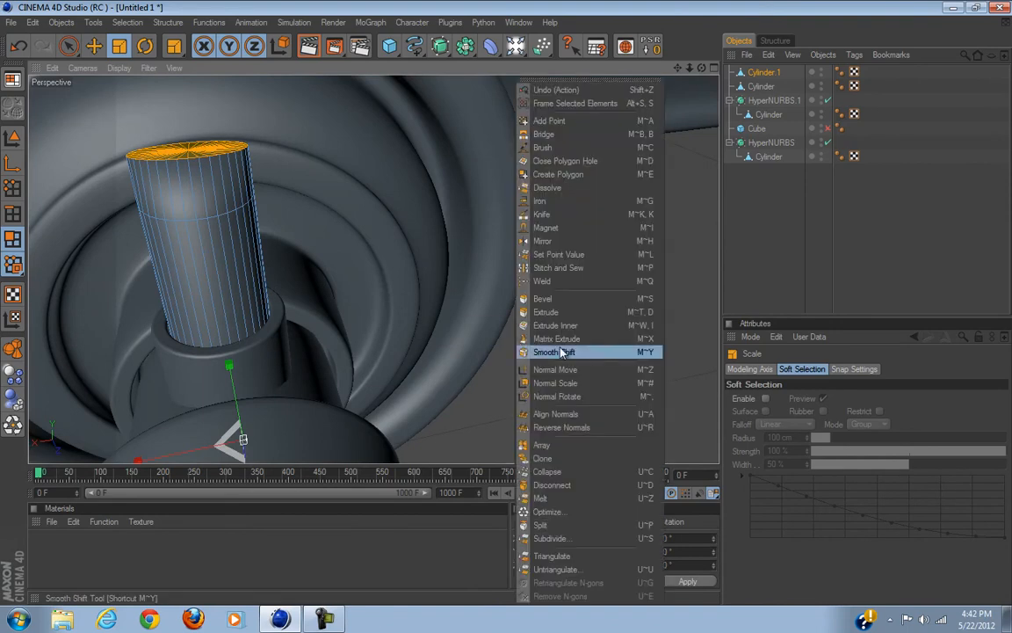
pyautogui.click(547, 312)
pyautogui.moveTo(505, 299); pyautogui.dragTo(540, 331)
pyautogui.scroll(-5, 540, 332)
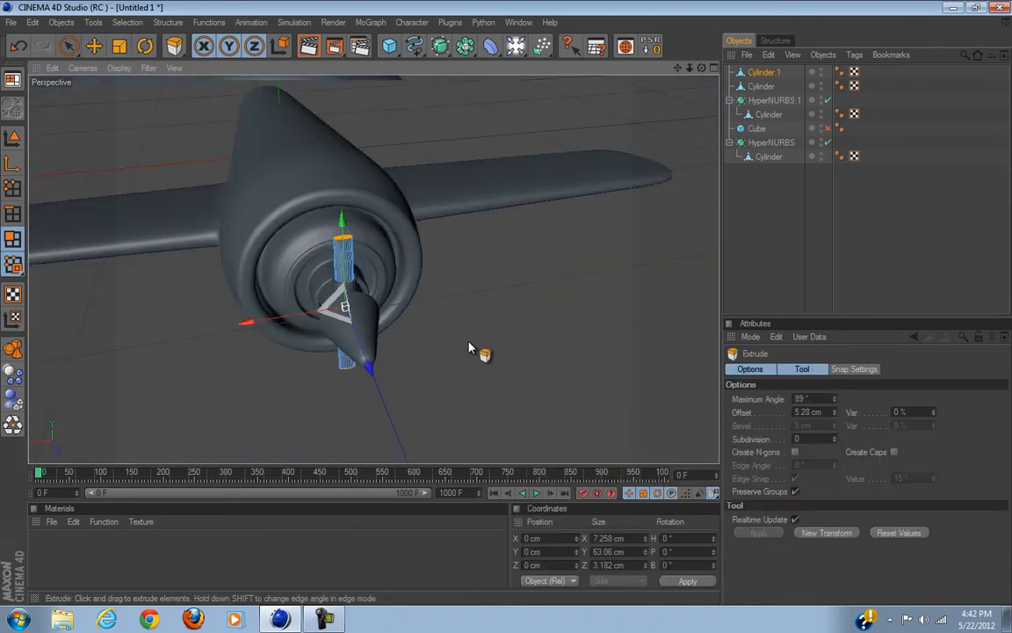
pyautogui.click(114, 51)
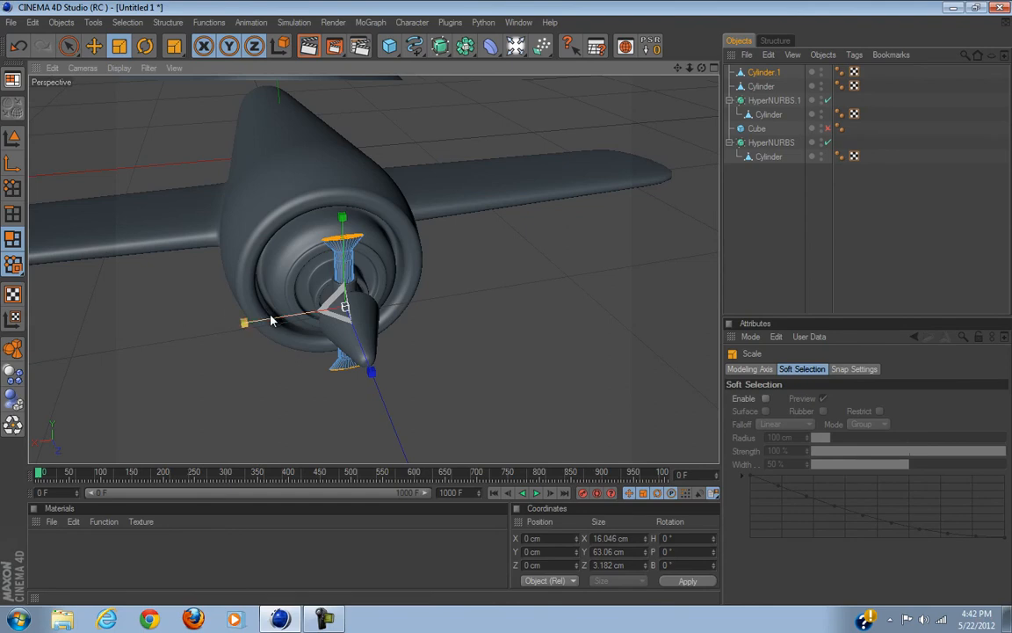
# Step: Try to rotate the widened end caps slightly to tilt the blade ends
pyautogui.click(140, 50)
pyautogui.moveTo(293, 285); pyautogui.dragTo(290, 287)
pyautogui.keyDown('alt'); pyautogui.moveTo(507, 315); pyautogui.dragTo(508, 299); pyautogui.keyUp('alt')
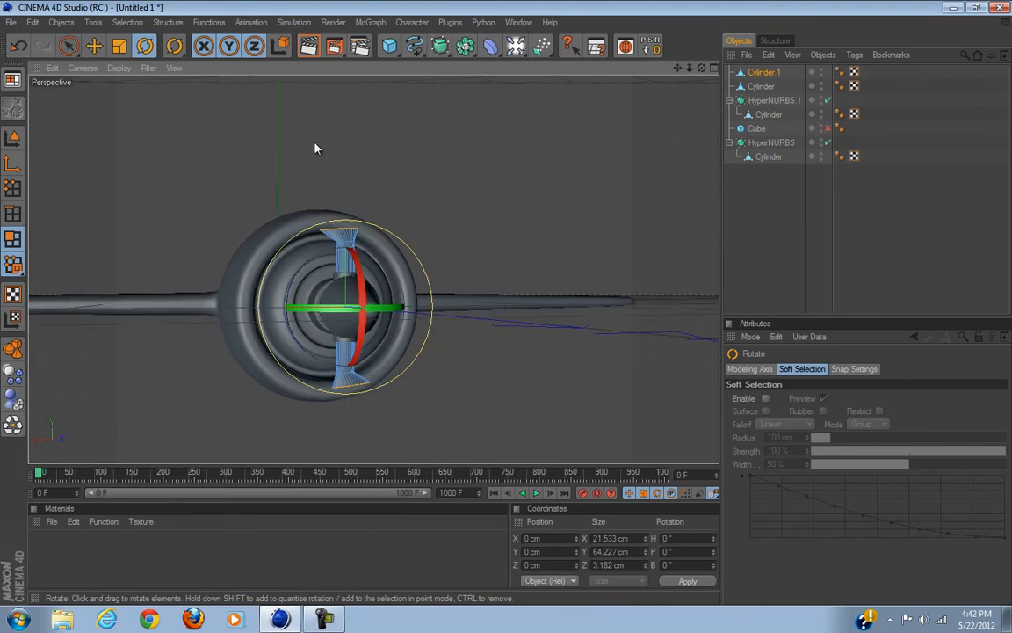
# Step: Try to extrude the tilted end caps 59 cm outward into long blades
pyautogui.rightClick(355, 166)
pyautogui.click(422, 312)
pyautogui.moveTo(526, 309); pyautogui.dragTo(513, 305)
pyautogui.keyDown('alt'); pyautogui.moveTo(513, 306); pyautogui.dragTo(439, 290, button='right'); pyautogui.keyUp('alt')
pyautogui.moveTo(438, 290)
pyautogui.keyDown('alt'); pyautogui.mouseDown()
pyautogui.moveTo(515, 298)
pyautogui.moveTo(485, 307)
pyautogui.moveTo(525, 301)
pyautogui.moveTo(512, 307)
pyautogui.moveTo(518, 323)
pyautogui.moveTo(507, 309)
pyautogui.moveTo(439, 293)
pyautogui.mouseUp(); pyautogui.keyUp('alt')
# Step: Undo the blade extrusions, rotation and scaling back to the plain cylinder with both end caps selected
pyautogui.hotkey('ctrl', 'z')
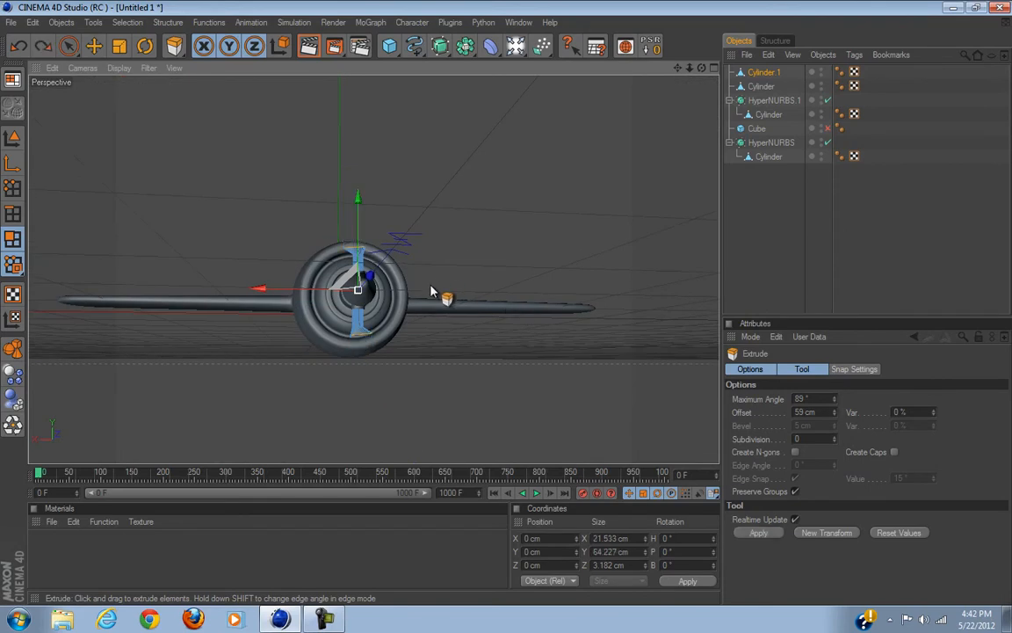
pyautogui.scroll(6, 399, 337)
pyautogui.scroll(-4, 398, 336)
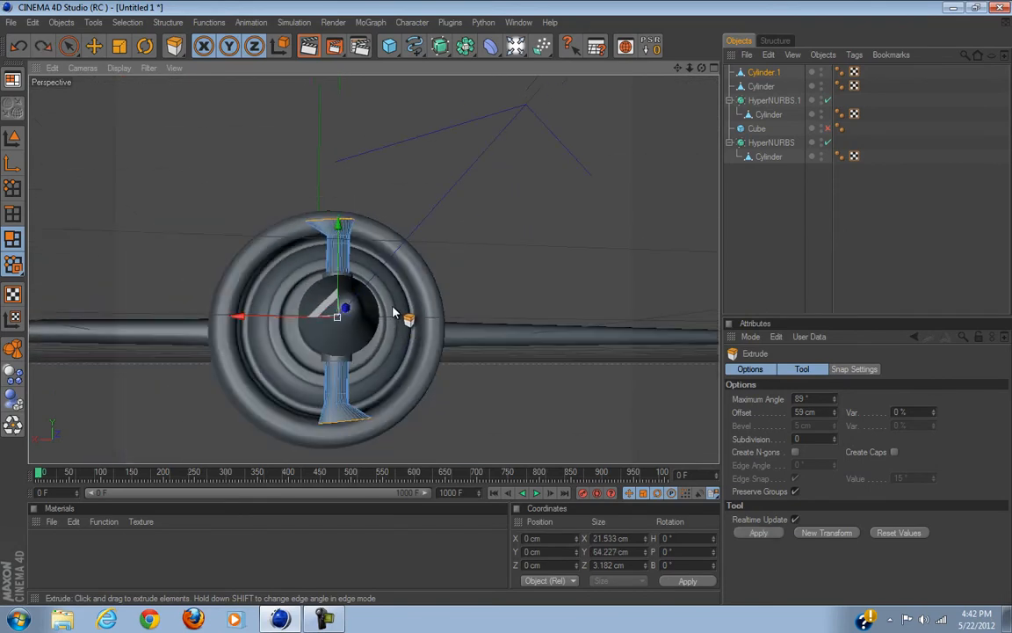
pyautogui.scroll(2, 414, 284)
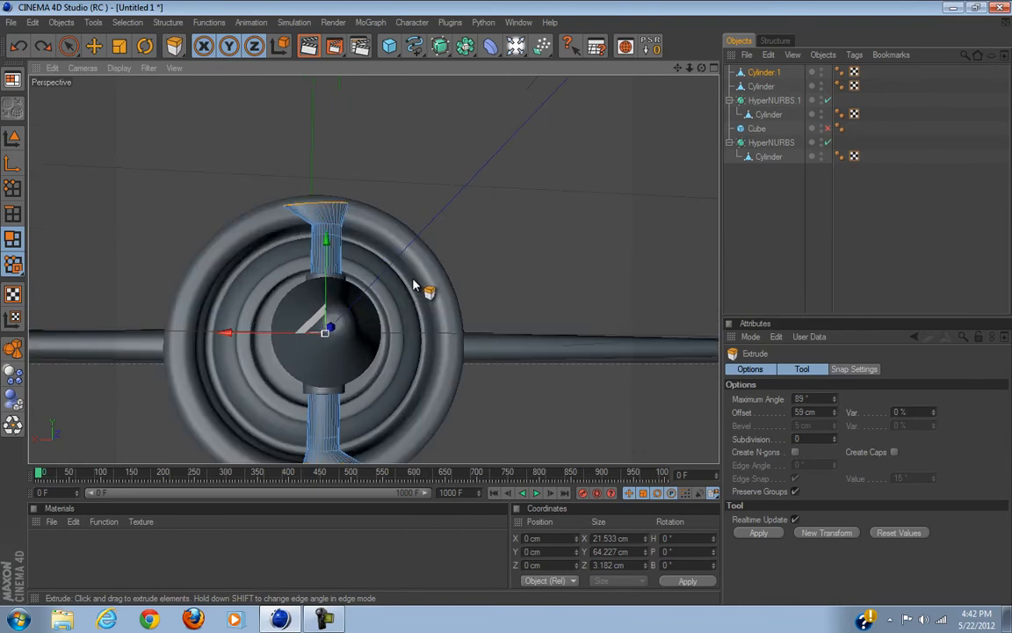
pyautogui.moveTo(416, 284)
pyautogui.keyDown('alt'); pyautogui.mouseDown()
pyautogui.moveTo(508, 310)
pyautogui.moveTo(515, 301)
pyautogui.moveTo(524, 316)
pyautogui.moveTo(409, 276)
pyautogui.moveTo(407, 266)
pyautogui.mouseUp(); pyautogui.keyUp('alt')
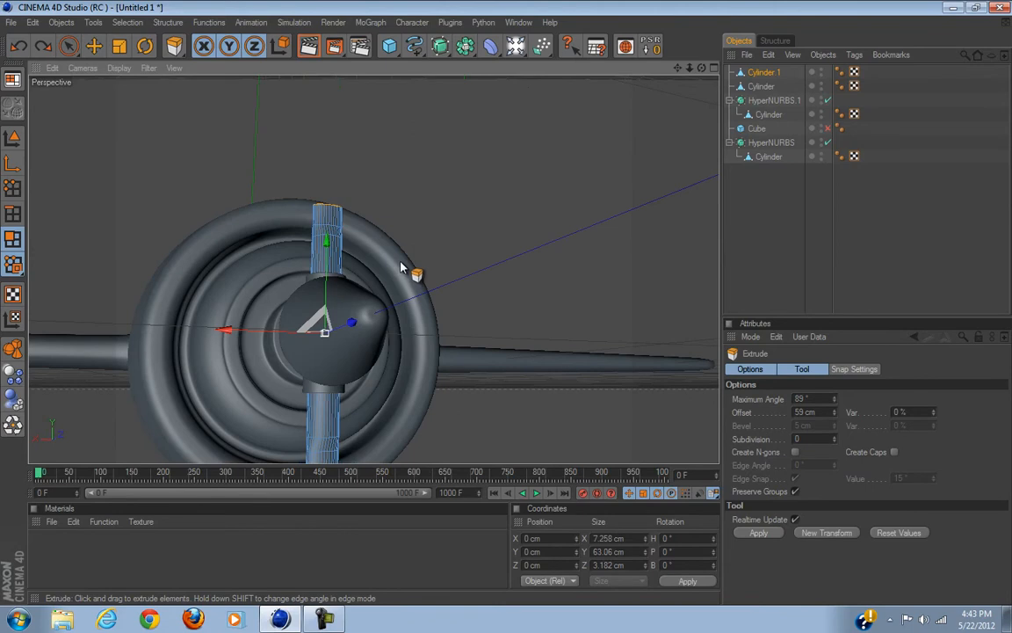
pyautogui.hotkey('ctrl', 'z')
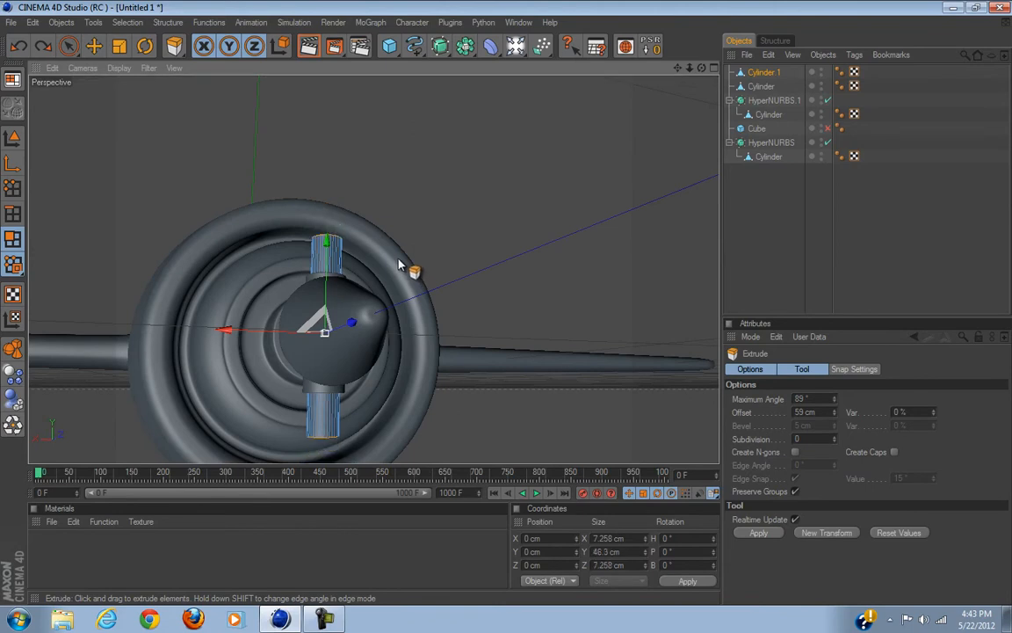
# Step: Scale the blade cylinder along Y to about 23.6 cm high and raise it to about Y 13.4 cm
pyautogui.click(67, 46)
pyautogui.click(120, 46)
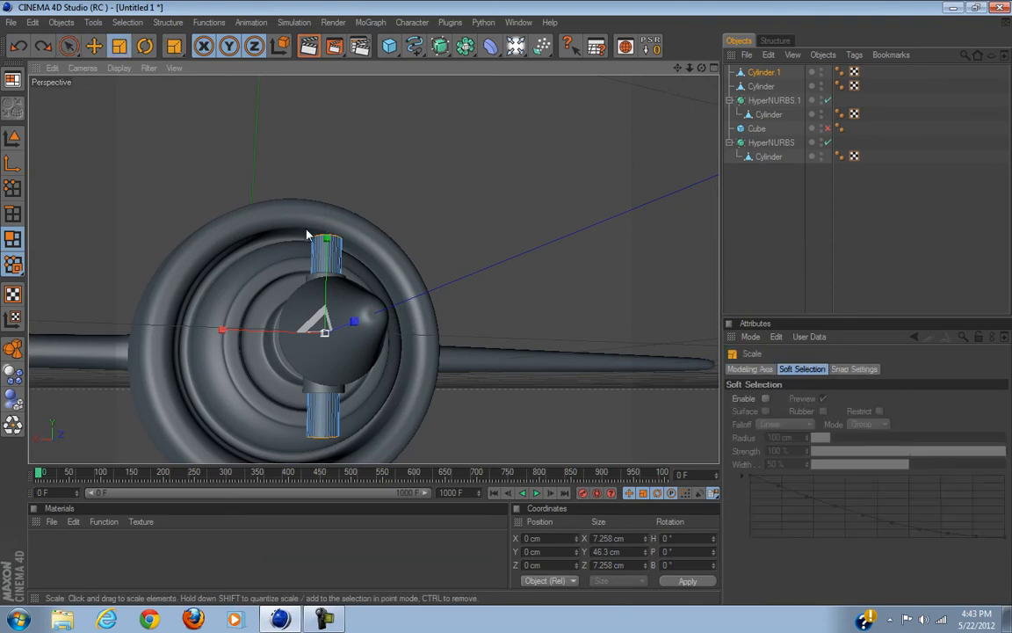
pyautogui.moveTo(326, 239); pyautogui.dragTo(512, 309)
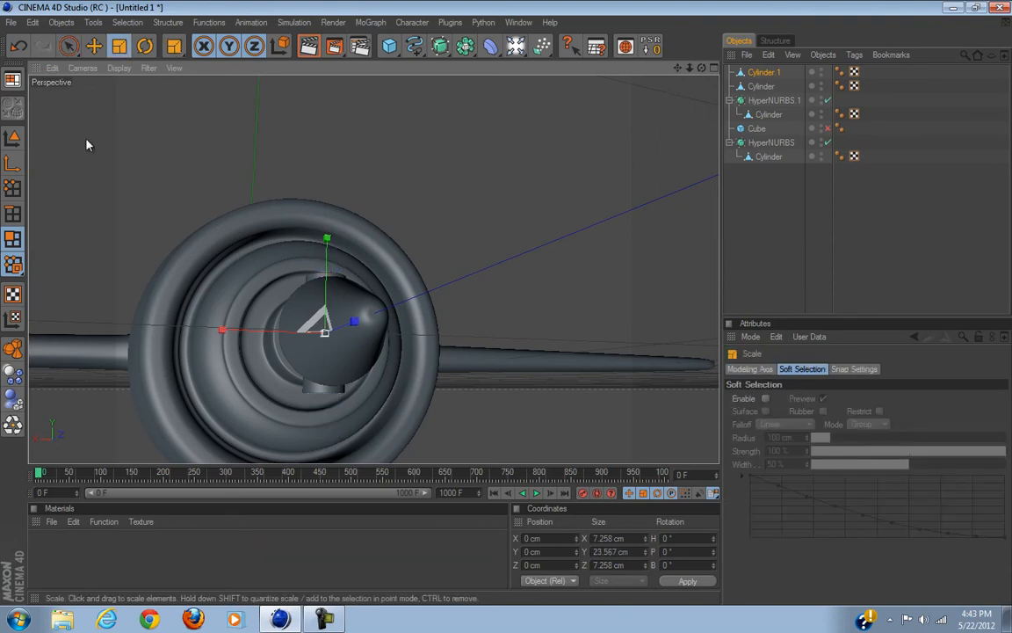
pyautogui.moveTo(326, 238); pyautogui.dragTo(440, 199)
# Step: Extrude the selected end caps until the blade cylinder is about 31 cm high
pyautogui.rightClick(422, 175)
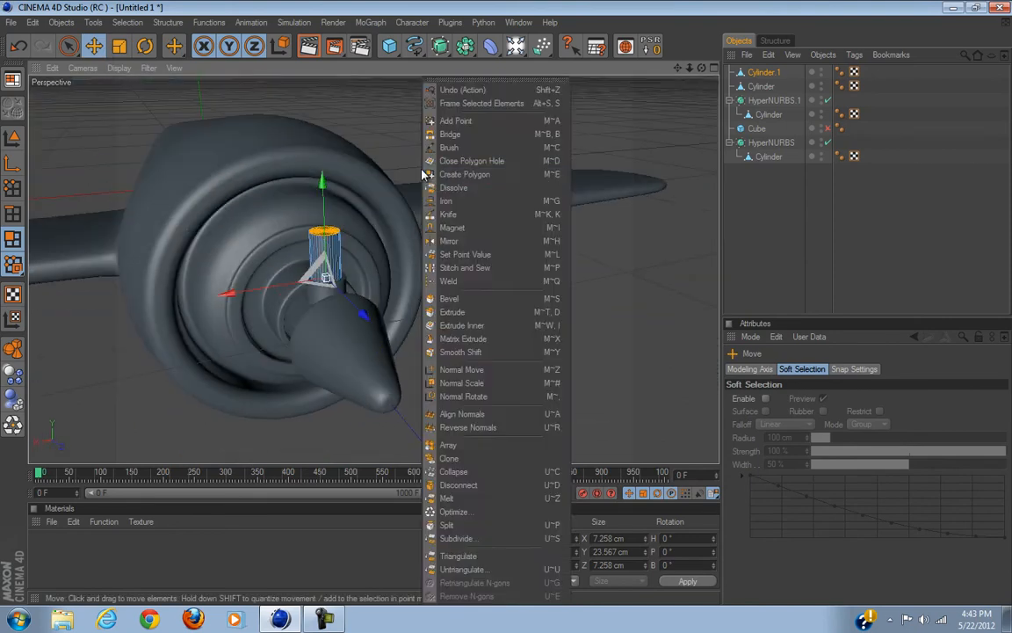
pyautogui.click(508, 304)
pyautogui.moveTo(507, 303)
pyautogui.keyDown('alt'); pyautogui.mouseDown()
pyautogui.moveTo(517, 319)
pyautogui.moveTo(505, 308)
pyautogui.mouseUp(); pyautogui.keyUp('alt')
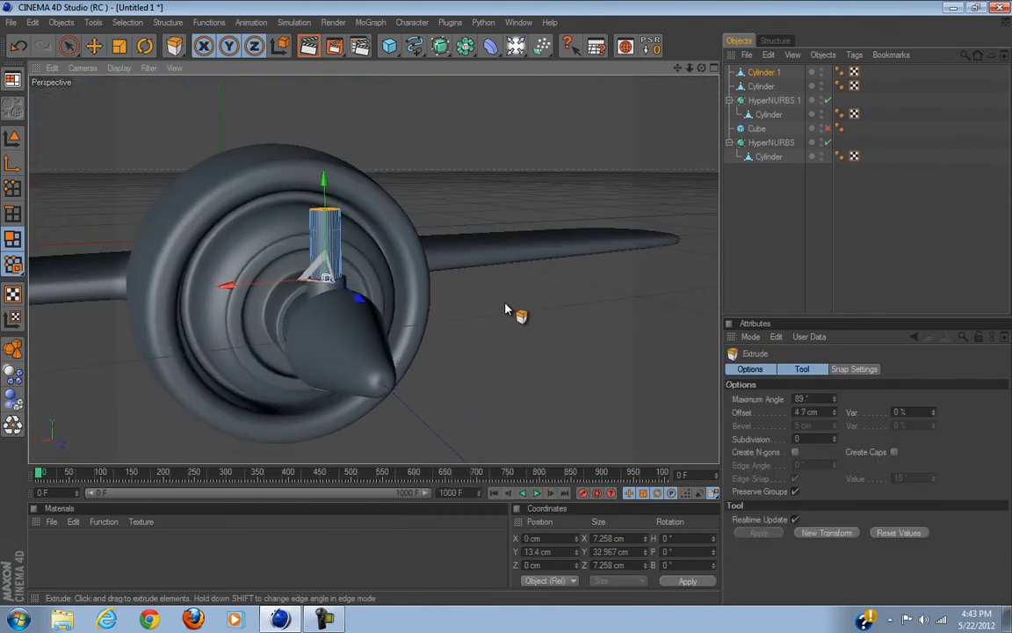
# Step: Flatten the extruded end caps along Z to about 3.6 cm
pyautogui.press('t')
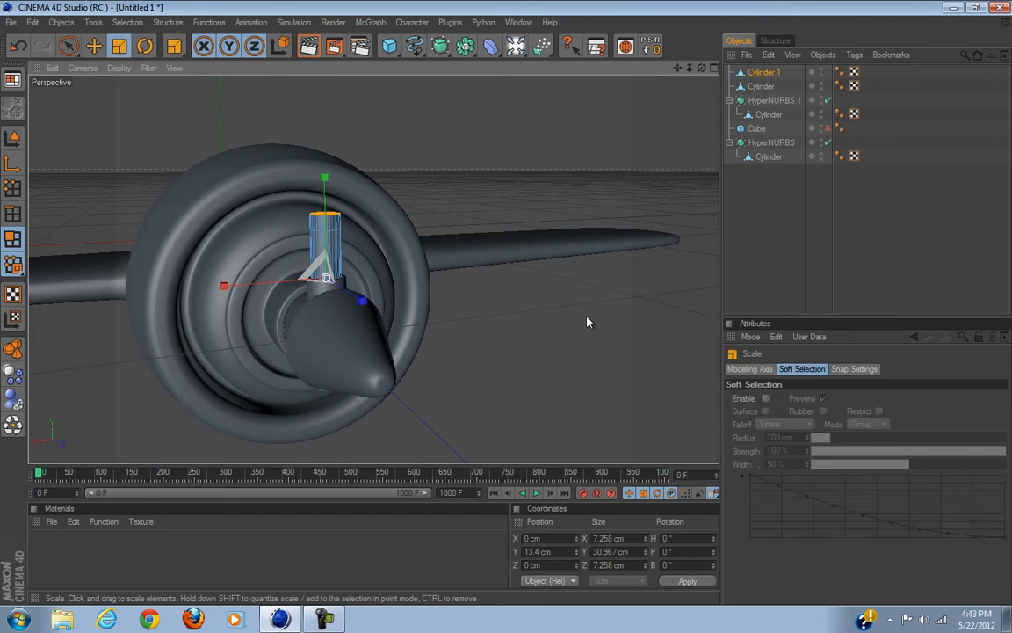
pyautogui.keyDown('alt'); pyautogui.moveTo(296, 194); pyautogui.dragTo(506, 307); pyautogui.keyUp('alt')
pyautogui.moveTo(421, 295); pyautogui.dragTo(507, 309)
pyautogui.moveTo(507, 309)
pyautogui.keyDown('alt'); pyautogui.mouseDown()
pyautogui.moveTo(514, 318)
pyautogui.moveTo(507, 307)
pyautogui.mouseUp(); pyautogui.keyUp('alt')
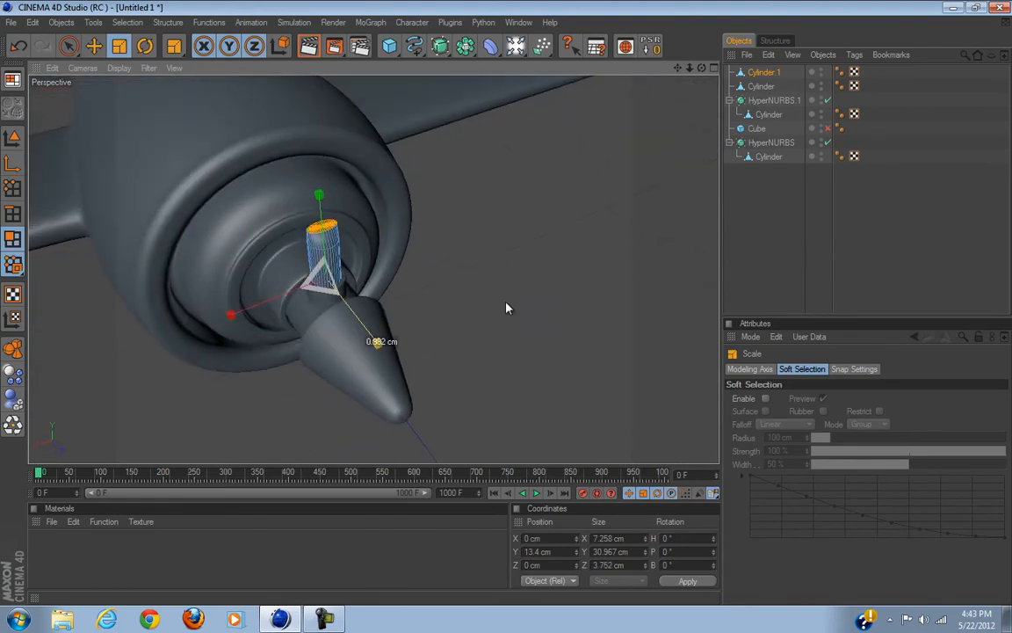
# Step: Try widening the end caps along X, undo that, and extrude them about 5.7 cm instead
pyautogui.moveTo(507, 310); pyautogui.dragTo(150, 282)
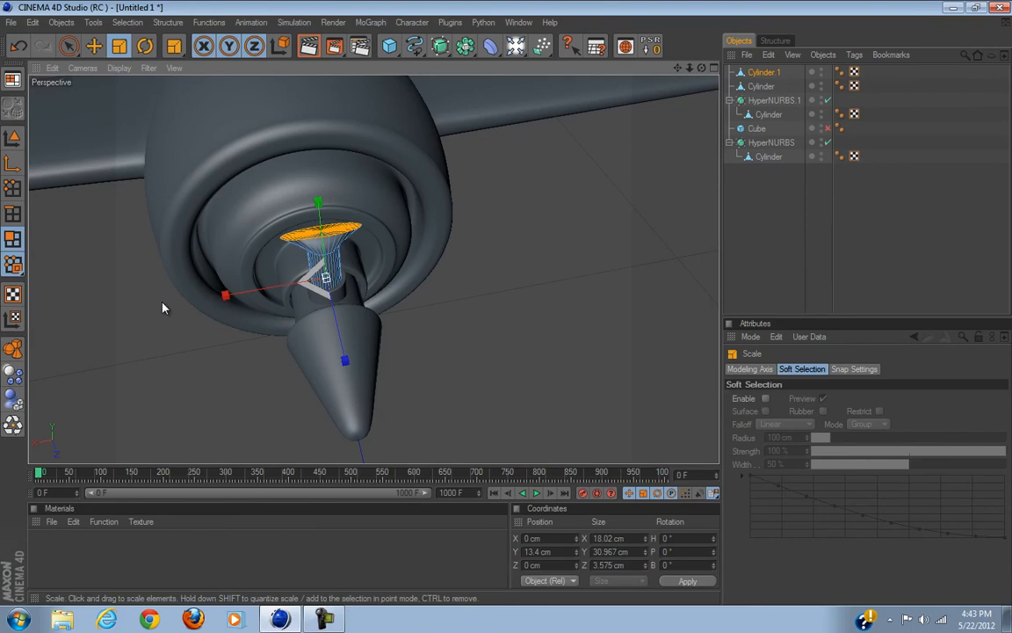
pyautogui.hotkey('ctrl', 'z')
pyautogui.rightClick(569, 288)
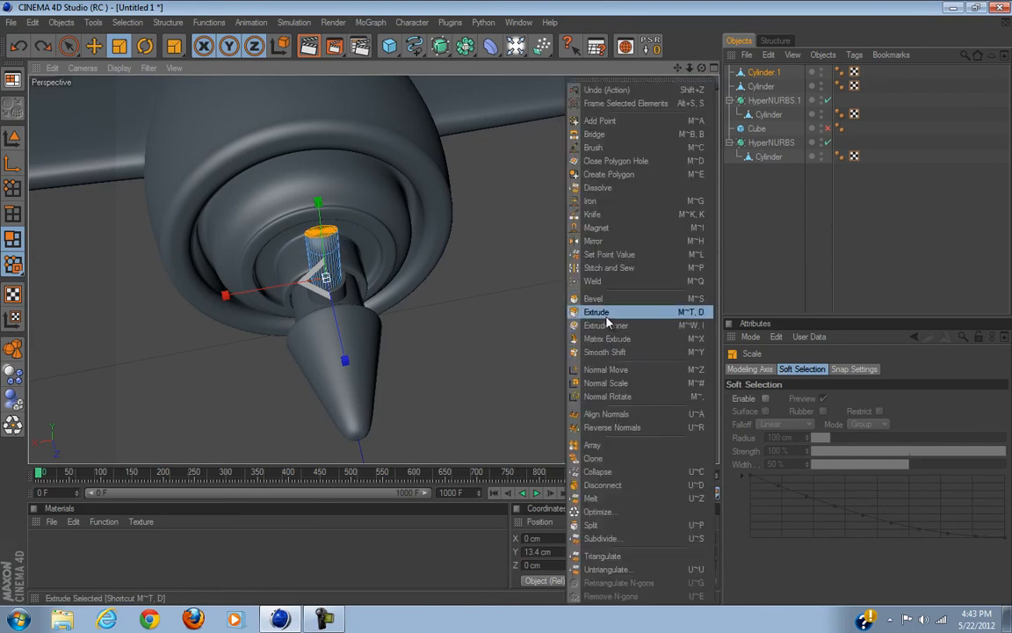
pyautogui.click(597, 312)
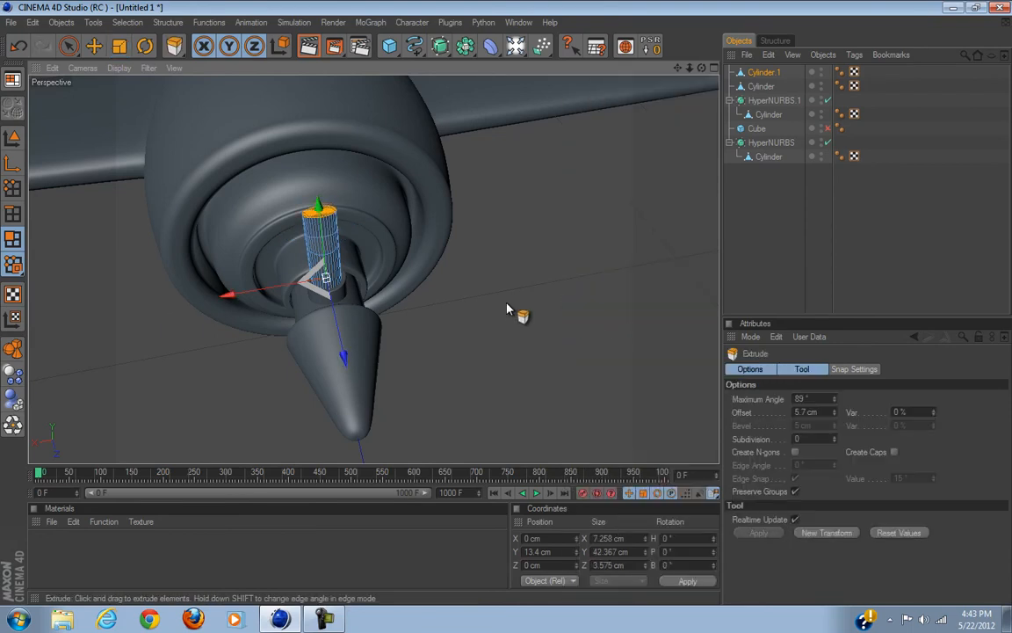
# Step: Widen the newly extruded caps along X to about 20.3 cm and offset them sideways to about X 4.6 cm
pyautogui.click(120, 46)
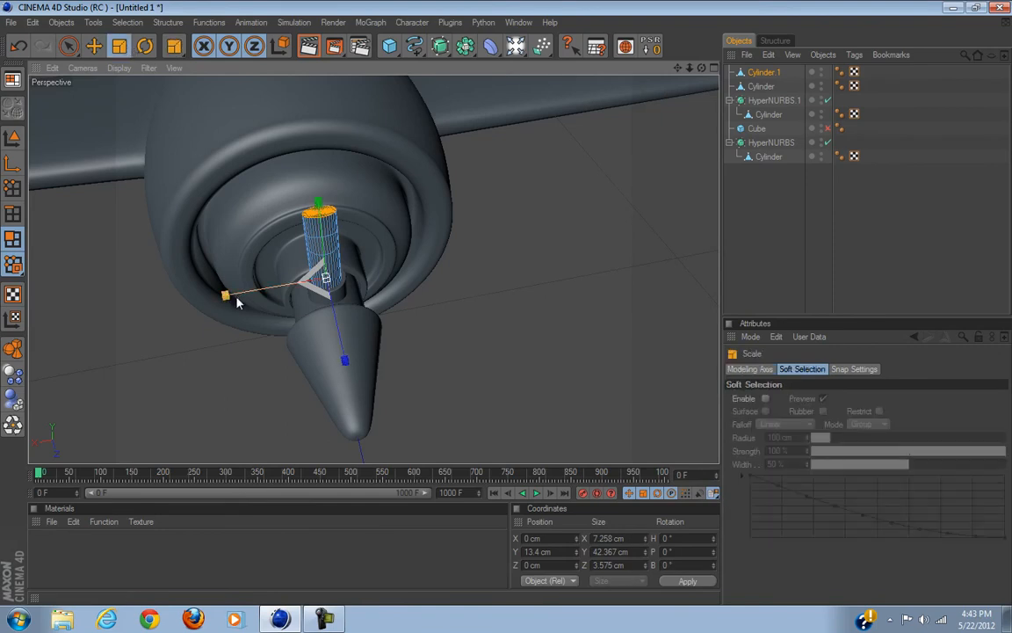
pyautogui.moveTo(490, 309)
pyautogui.mouseDown()
pyautogui.moveTo(535, 305)
pyautogui.moveTo(506, 308)
pyautogui.mouseUp()
pyautogui.press('e')
pyautogui.moveTo(268, 293); pyautogui.dragTo(507, 305)
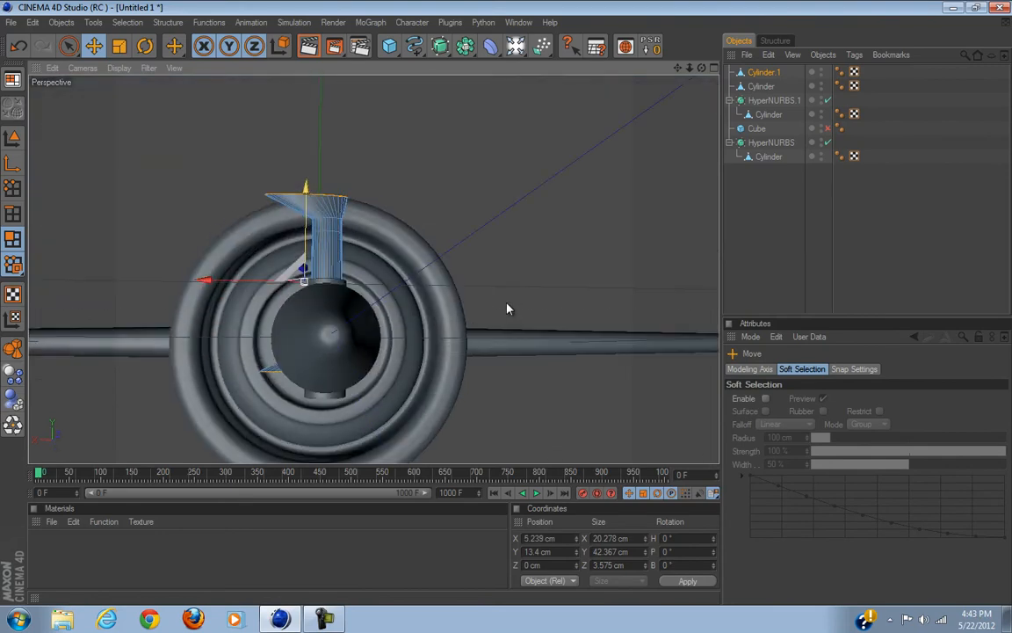
pyautogui.keyDown('alt'); pyautogui.moveTo(507, 304); pyautogui.dragTo(507, 308); pyautogui.keyUp('alt')
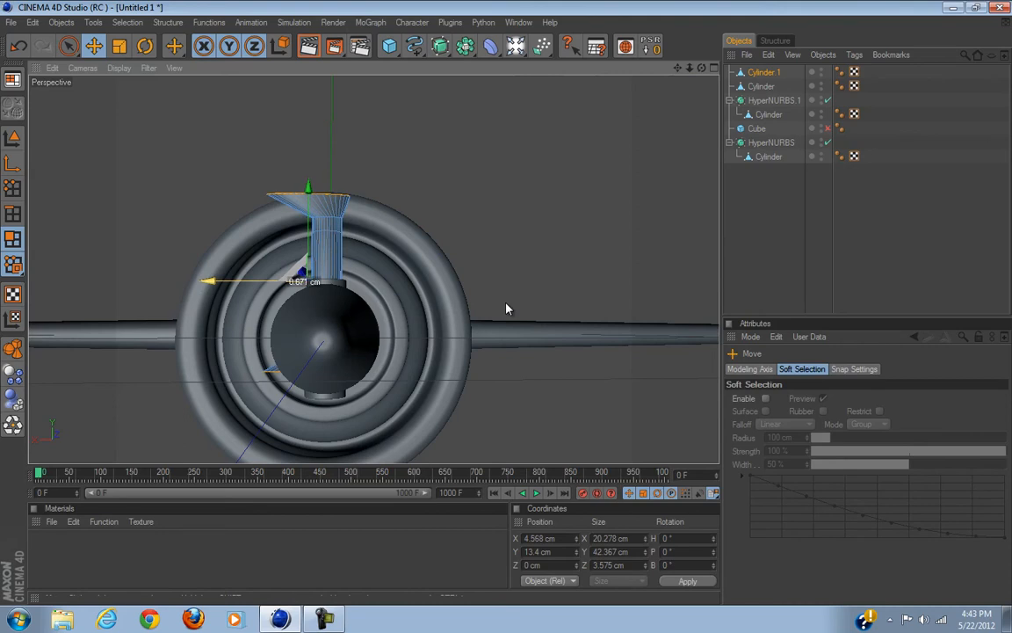
# Step: Flatten the flared end caps of the blade along Z to about 2.5 cm
pyautogui.moveTo(506, 309); pyautogui.dragTo(506, 309)
pyautogui.moveTo(507, 308)
pyautogui.keyDown('alt'); pyautogui.mouseDown()
pyautogui.moveTo(515, 317)
pyautogui.moveTo(496, 309)
pyautogui.moveTo(519, 300)
pyautogui.moveTo(487, 304)
pyautogui.moveTo(509, 302)
pyautogui.mouseUp(); pyautogui.keyUp('alt')
pyautogui.click(119, 46)
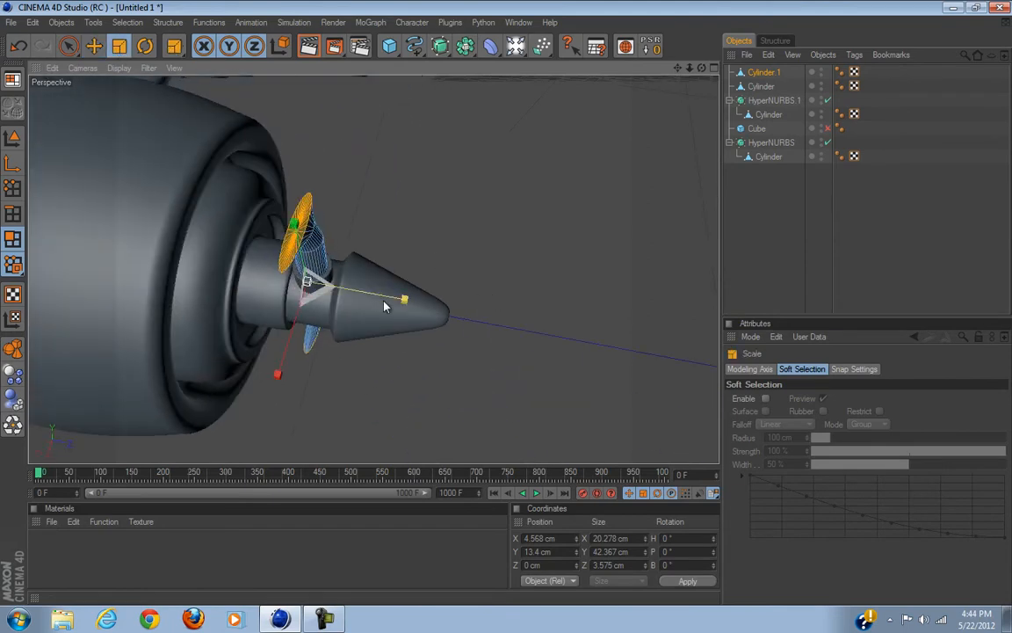
pyautogui.moveTo(506, 308)
pyautogui.keyDown('alt'); pyautogui.mouseDown()
pyautogui.moveTo(542, 339)
pyautogui.moveTo(488, 308)
pyautogui.moveTo(513, 297)
pyautogui.moveTo(506, 305)
pyautogui.moveTo(518, 309)
pyautogui.moveTo(508, 305)
pyautogui.mouseUp(); pyautogui.keyUp('alt')
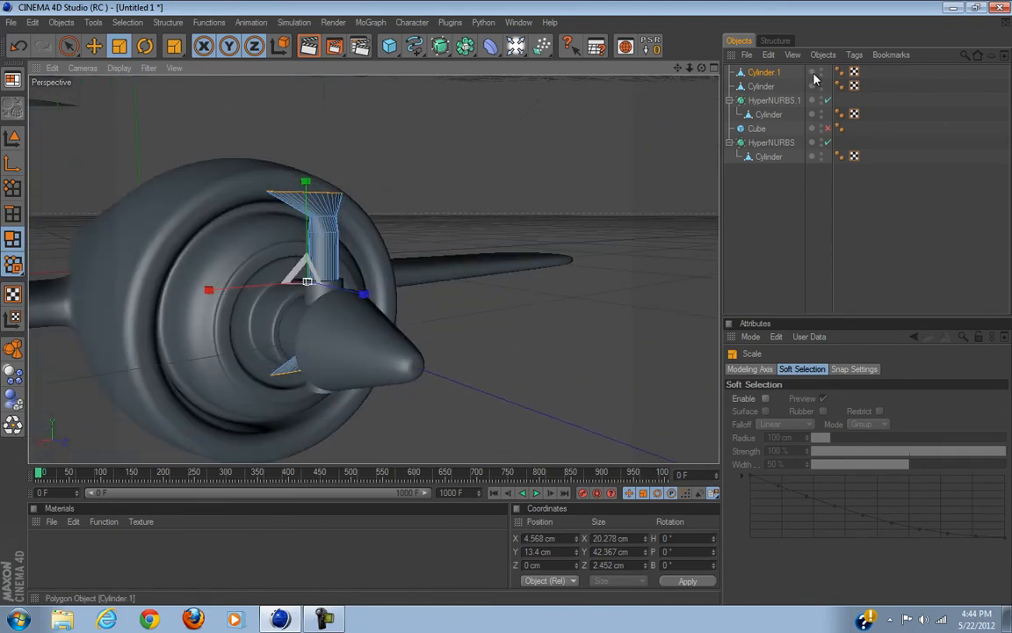
pyautogui.click(714, 68)
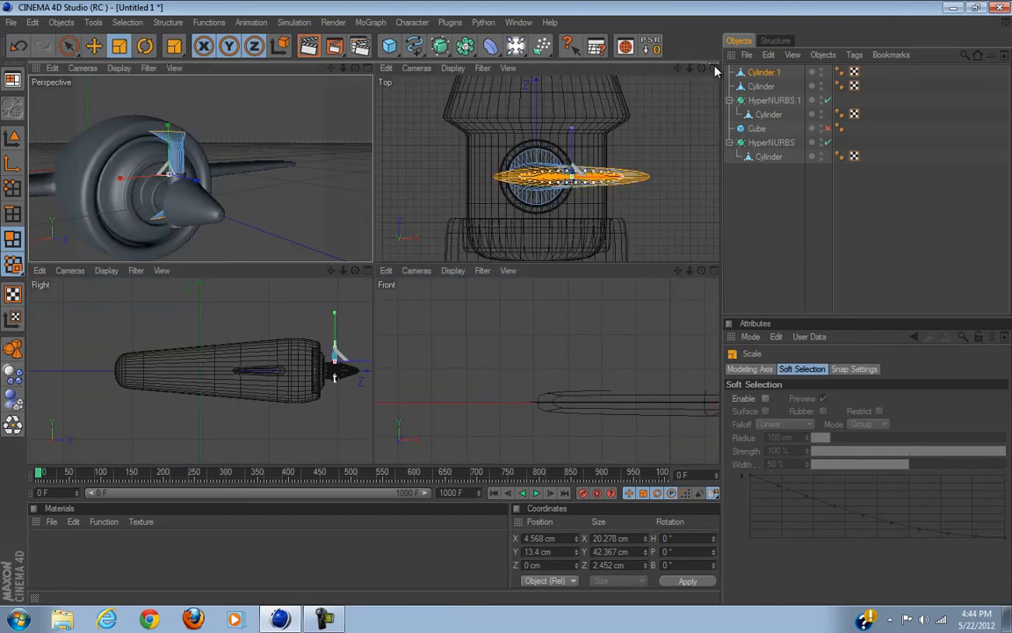
pyautogui.click(715, 70)
pyautogui.click(714, 69)
pyautogui.click(364, 69)
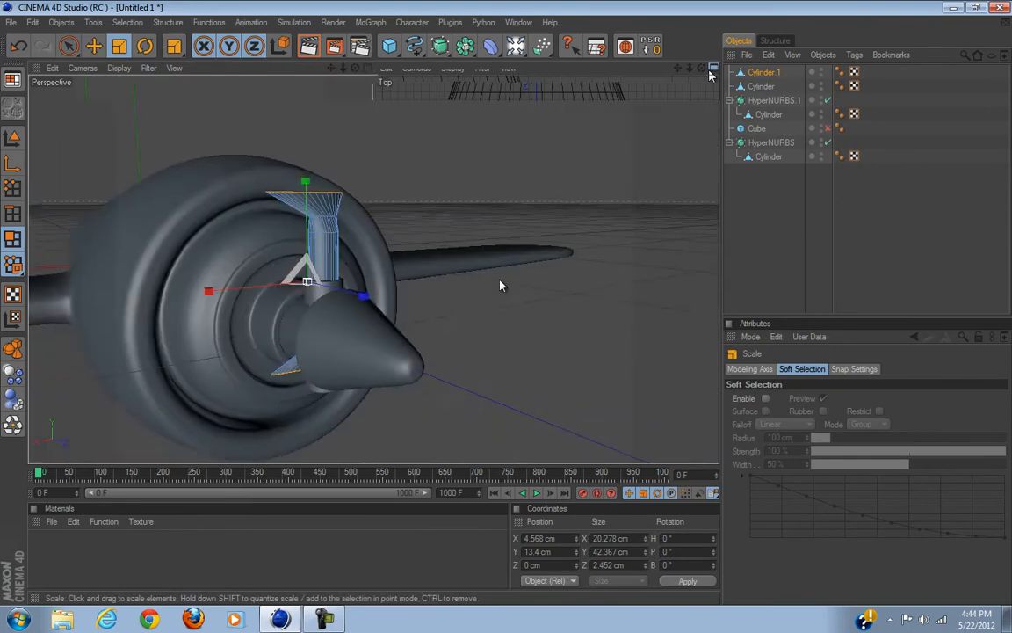
# Step: Select all end cap polygons of the blade cylinder with Live Selection
pyautogui.keyDown('alt'); pyautogui.moveTo(443, 191); pyautogui.dragTo(480, 220); pyautogui.keyUp('alt')
pyautogui.click(458, 267)
pyautogui.keyDown('alt'); pyautogui.moveTo(458, 267); pyautogui.dragTo(482, 305); pyautogui.keyUp('alt')
pyautogui.scroll(4, 224, 363)
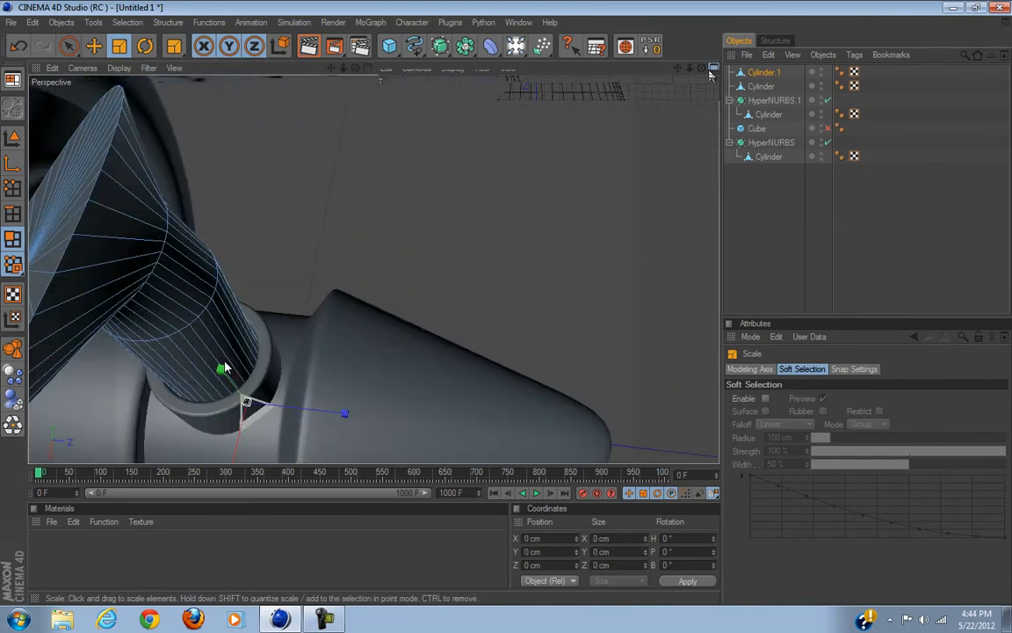
pyautogui.keyDown('alt'); pyautogui.moveTo(241, 352); pyautogui.dragTo(507, 308); pyautogui.keyUp('alt')
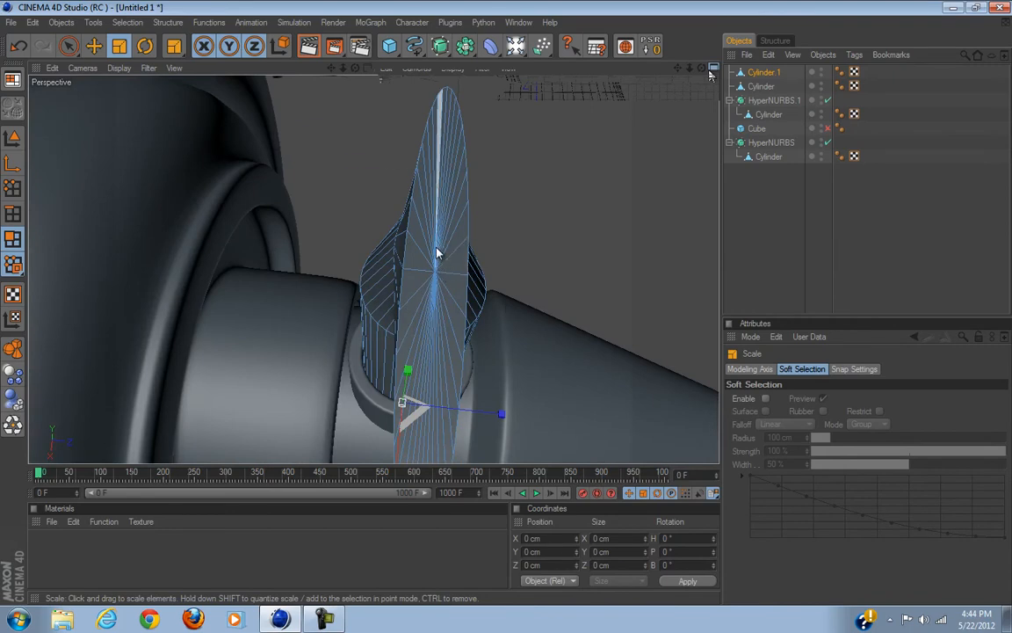
pyautogui.click(444, 278)
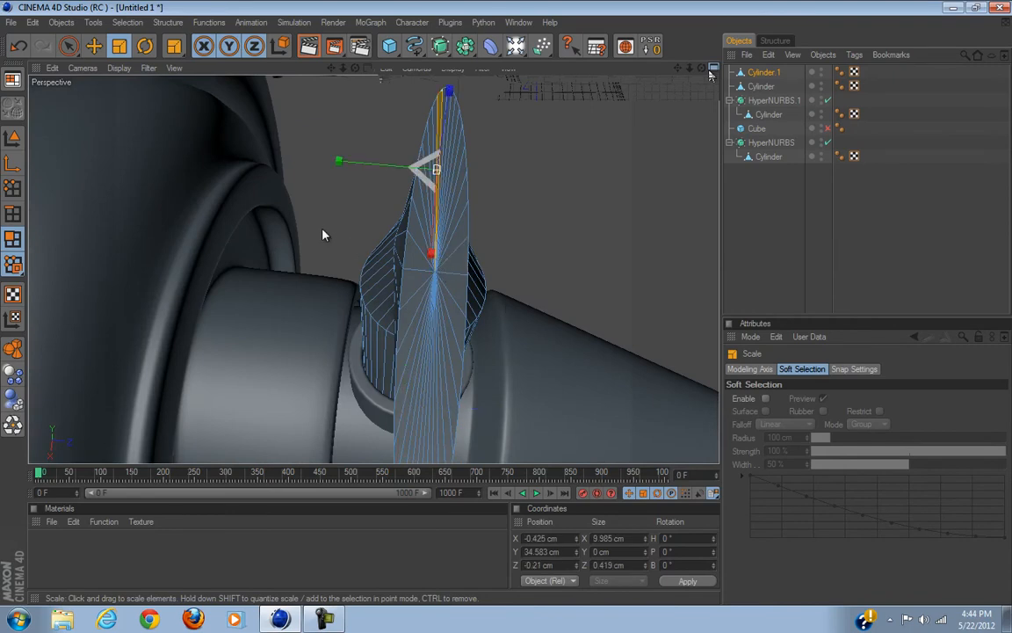
pyautogui.click(67, 46)
pyautogui.moveTo(464, 293)
pyautogui.mouseDown()
pyautogui.moveTo(436, 254)
pyautogui.moveTo(437, 330)
pyautogui.mouseUp()
pyautogui.moveTo(440, 257); pyautogui.dragTo(436, 276)
pyautogui.keyDown('alt'); pyautogui.moveTo(436, 276); pyautogui.dragTo(367, 327, button='right'); pyautogui.keyUp('alt')
pyautogui.keyDown('alt'); pyautogui.moveTo(352, 290); pyautogui.dragTo(507, 306); pyautogui.keyUp('alt')
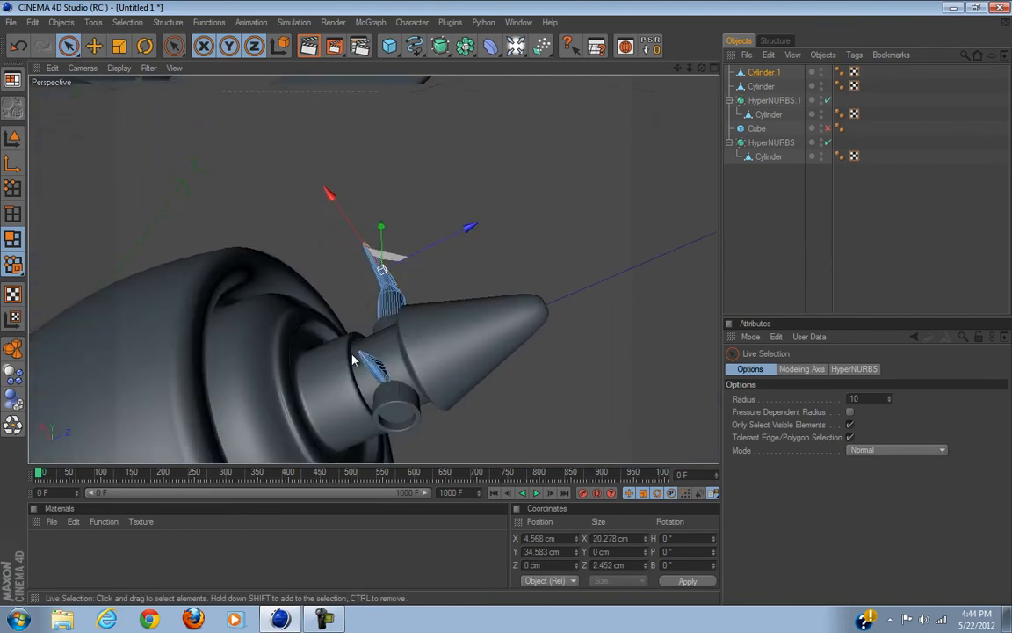
pyautogui.keyDown('alt'); pyautogui.moveTo(463, 336); pyautogui.dragTo(507, 308); pyautogui.keyUp('alt')
pyautogui.keyDown('alt'); pyautogui.moveTo(497, 304); pyautogui.dragTo(486, 216); pyautogui.keyUp('alt')
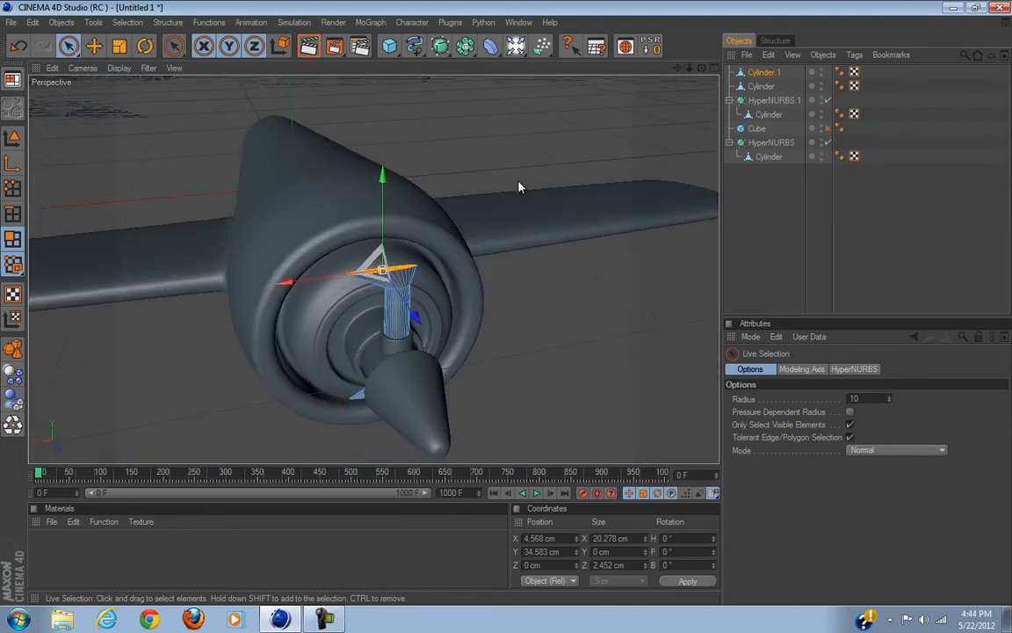
# Step: Try extruding the end caps about 68 cm, undo that, and extrude them about 60.8 cm instead
pyautogui.rightClick(519, 194)
pyautogui.click(604, 312)
pyautogui.moveTo(581, 334); pyautogui.dragTo(513, 311)
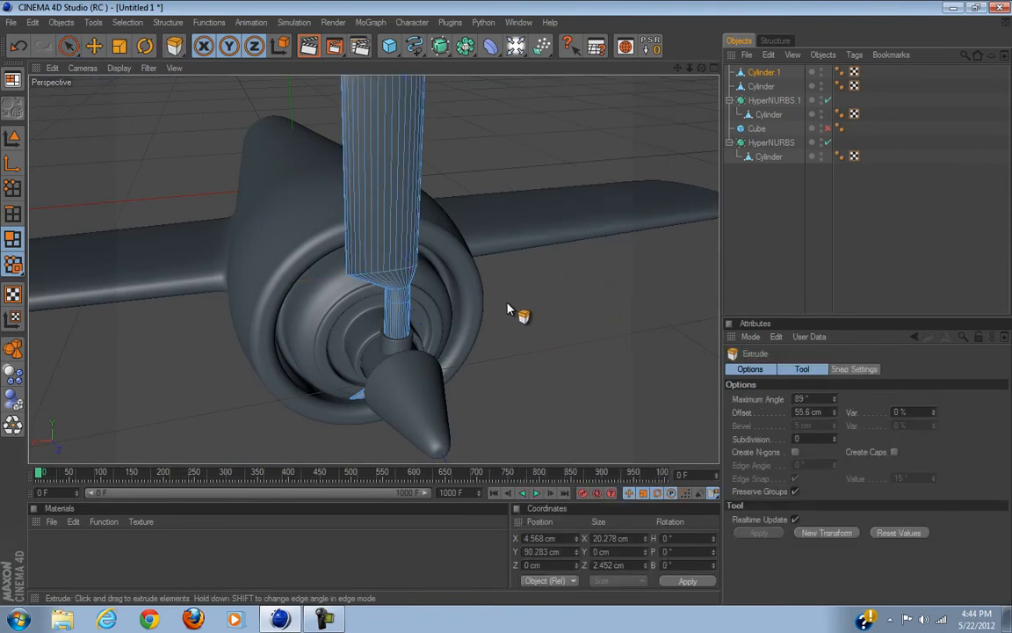
pyautogui.keyDown('alt'); pyautogui.moveTo(398, 276); pyautogui.dragTo(470, 343); pyautogui.keyUp('alt')
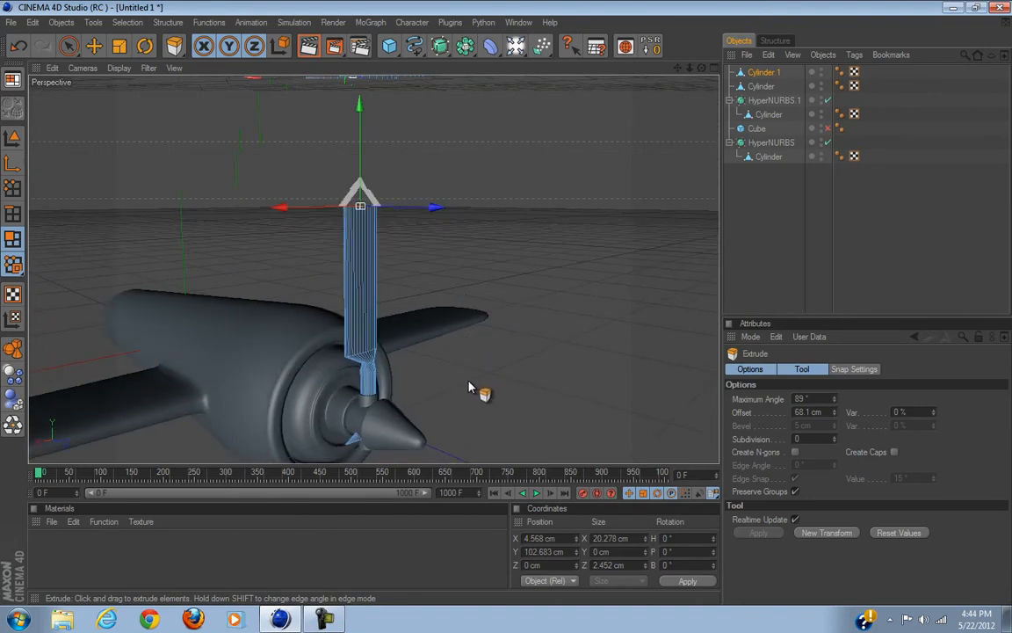
pyautogui.hotkey('ctrl', 'z')
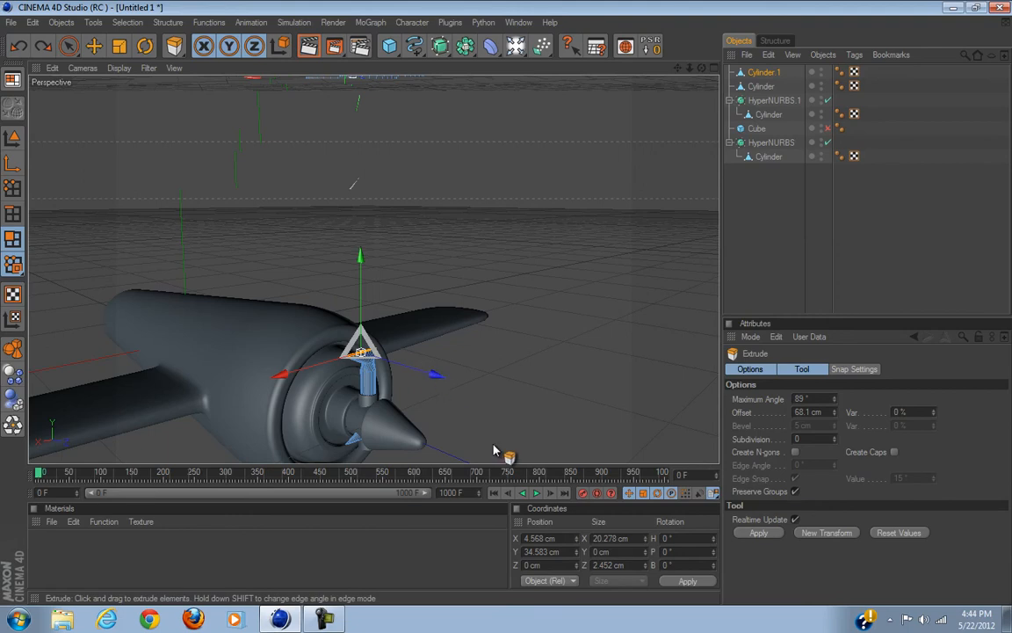
pyautogui.moveTo(515, 312); pyautogui.dragTo(507, 309)
pyautogui.keyDown('alt'); pyautogui.moveTo(425, 410); pyautogui.dragTo(159, 195); pyautogui.keyUp('alt')
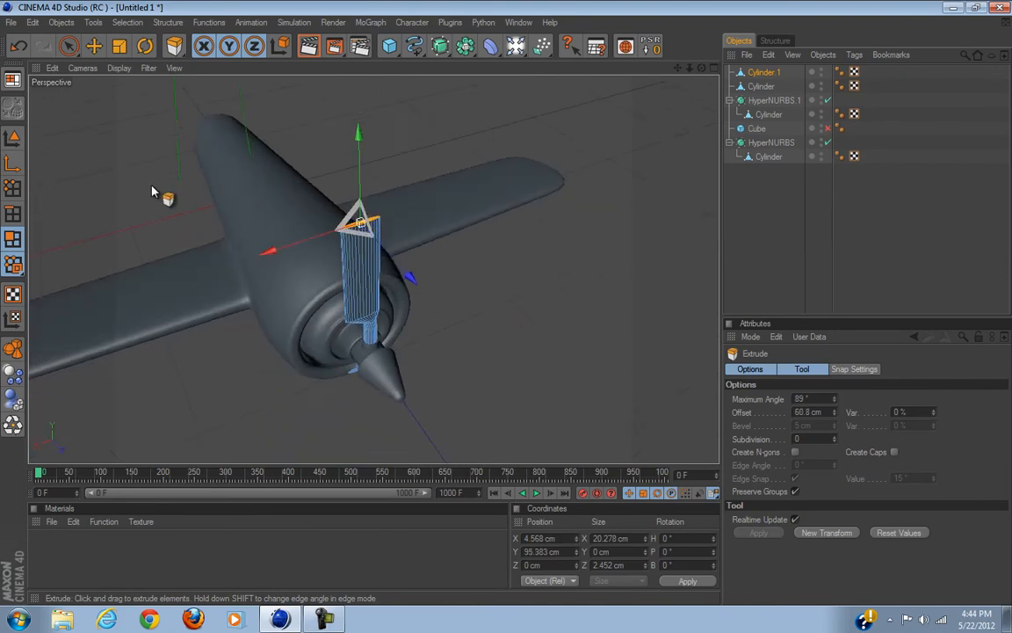
# Step: Scale the blade tip caps to about 11.5 cm in X and 1.4 cm in Z, and raise them about 32.2 cm
pyautogui.click(120, 49)
pyautogui.moveTo(368, 253); pyautogui.dragTo(505, 308)
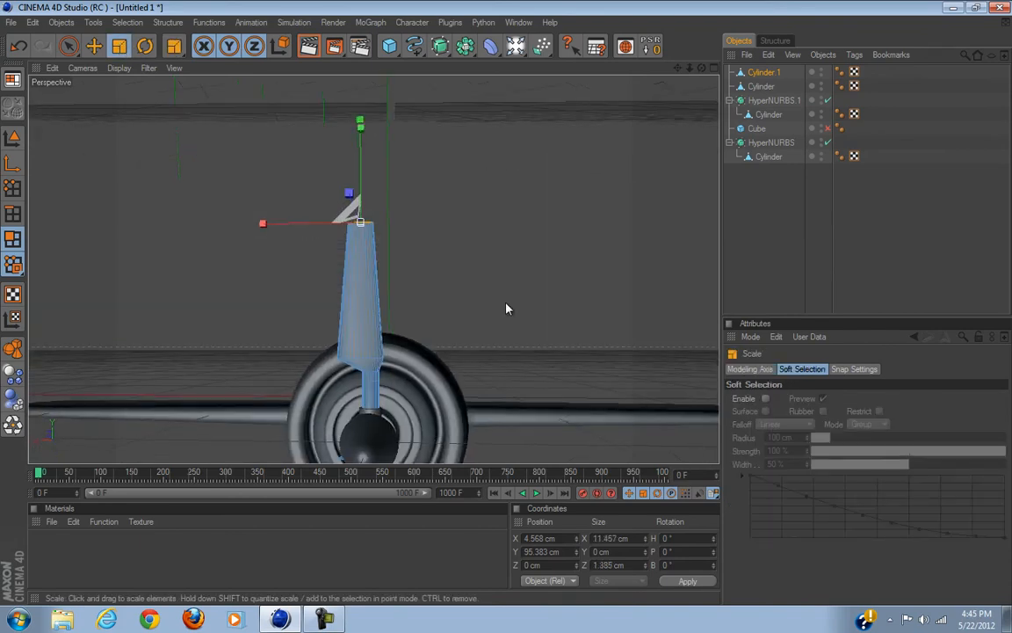
pyautogui.click(95, 46)
pyautogui.moveTo(366, 154); pyautogui.dragTo(507, 307)
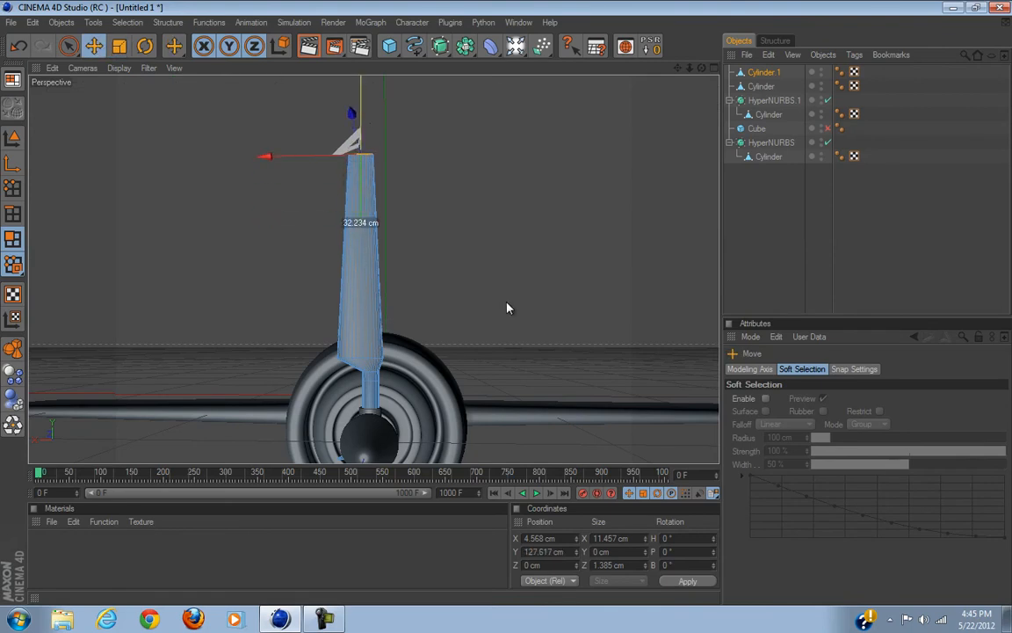
# Step: Try rotating the blade tip caps, undo that, and twist them slightly around the vertical axis
pyautogui.keyDown('alt'); pyautogui.moveTo(479, 247); pyautogui.dragTo(507, 305, button='middle'); pyautogui.keyUp('alt')
pyautogui.keyDown('alt'); pyautogui.moveTo(476, 241); pyautogui.dragTo(507, 313); pyautogui.keyUp('alt')
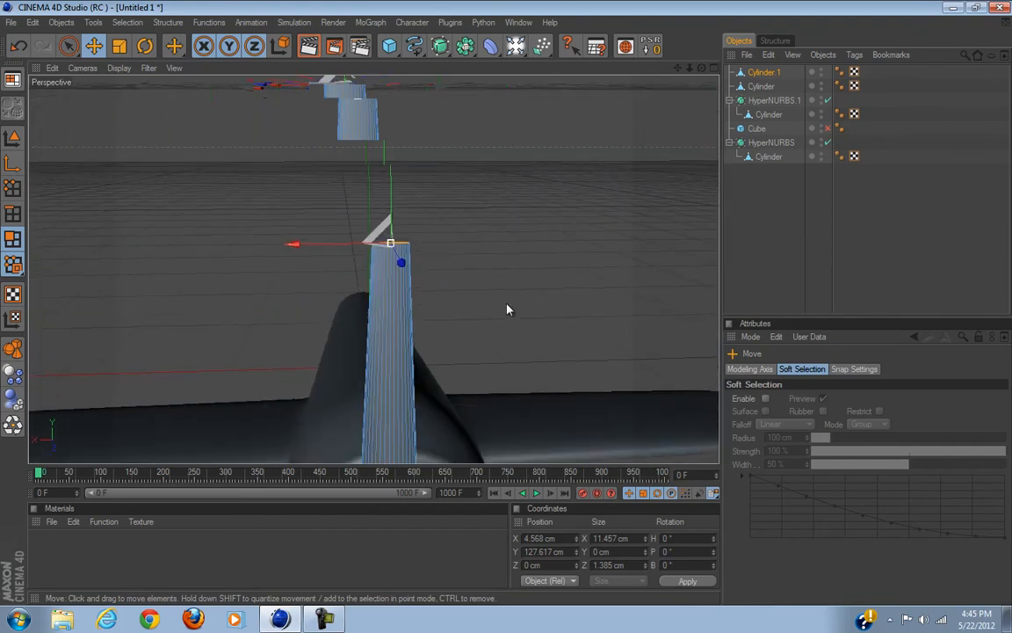
pyautogui.press('r')
pyautogui.keyDown('alt'); pyautogui.moveTo(377, 174); pyautogui.dragTo(490, 303); pyautogui.keyUp('alt')
pyautogui.moveTo(378, 289); pyautogui.dragTo(434, 338)
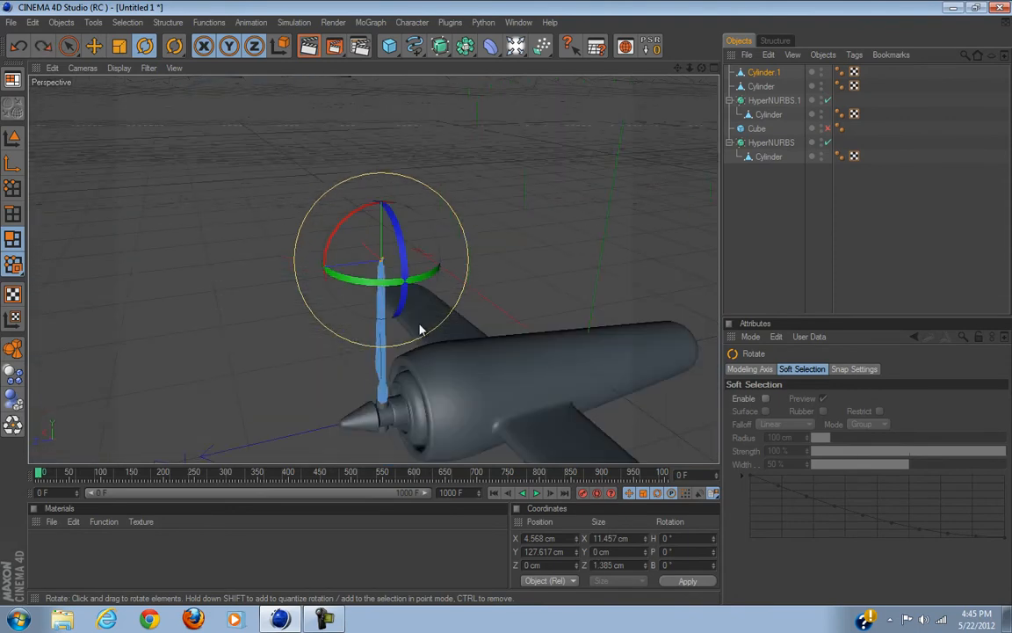
pyautogui.moveTo(372, 288); pyautogui.dragTo(509, 306)
pyautogui.keyDown('alt'); pyautogui.moveTo(457, 330); pyautogui.dragTo(508, 305, button='middle'); pyautogui.keyUp('alt')
pyautogui.keyDown('alt'); pyautogui.moveTo(508, 305); pyautogui.dragTo(467, 325, button='right'); pyautogui.keyUp('alt')
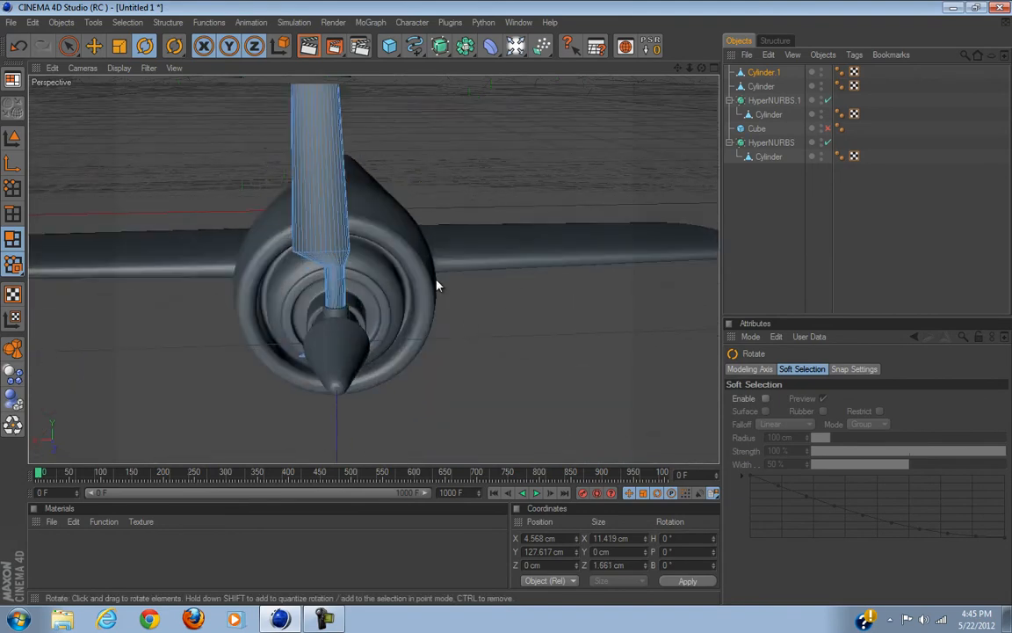
pyautogui.keyDown('alt'); pyautogui.moveTo(468, 325); pyautogui.dragTo(508, 311, button='middle'); pyautogui.keyUp('alt')
pyautogui.keyDown('alt'); pyautogui.moveTo(508, 311); pyautogui.dragTo(507, 307); pyautogui.keyUp('alt')
# Step: Clear the polygon selection and cut an edge loop around the wide part of the blade just above its flare using the Knife
pyautogui.click(144, 171)
pyautogui.keyDown('alt'); pyautogui.moveTo(537, 325); pyautogui.dragTo(508, 308, button='middle'); pyautogui.keyUp('alt')
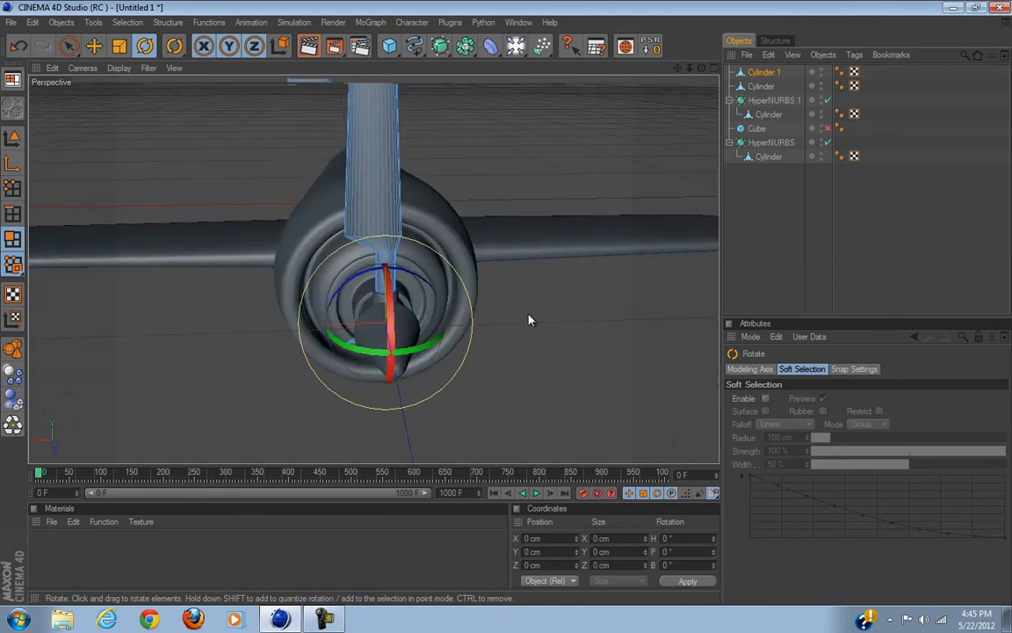
pyautogui.keyDown('alt'); pyautogui.moveTo(529, 320); pyautogui.dragTo(510, 309); pyautogui.keyUp('alt')
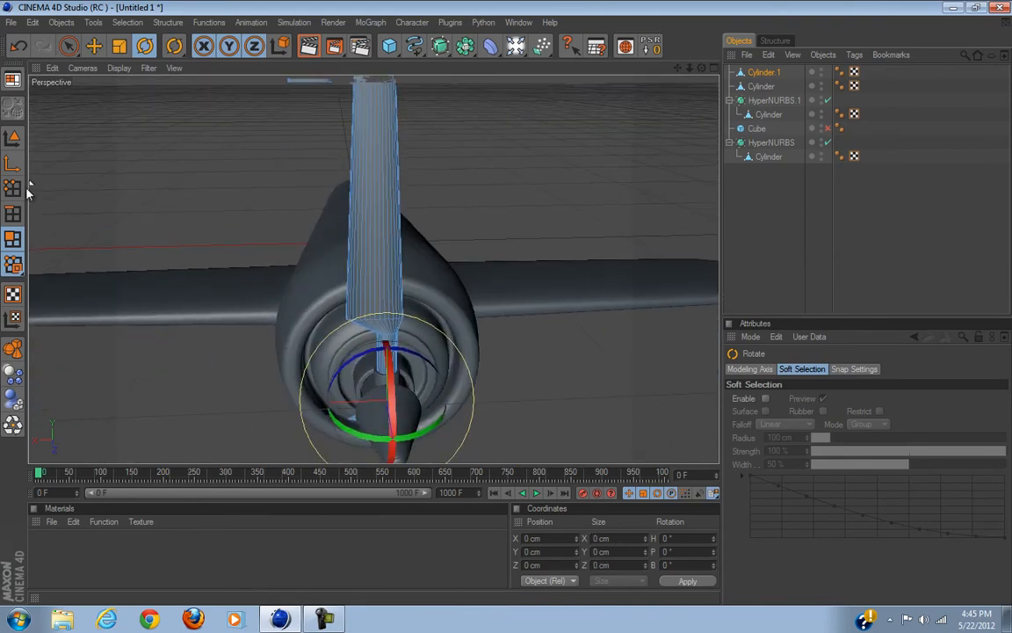
pyautogui.click(12, 214)
pyautogui.keyDown('alt'); pyautogui.moveTo(509, 309); pyautogui.dragTo(489, 354, button='middle'); pyautogui.keyUp('alt')
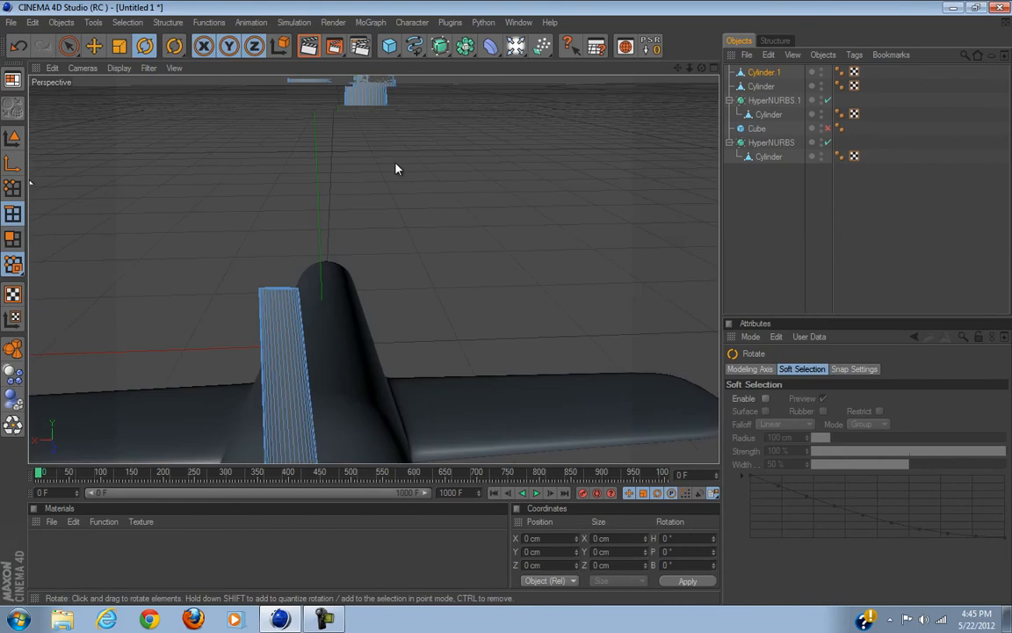
pyautogui.press('k')
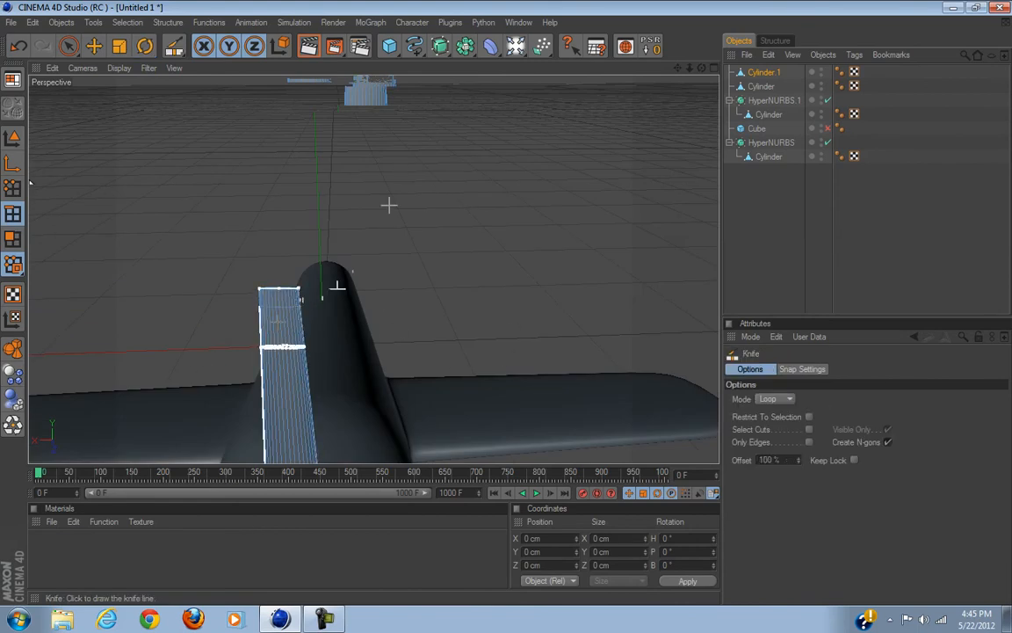
pyautogui.moveTo(445, 351)
pyautogui.keyDown('alt'); pyautogui.mouseDown()
pyautogui.moveTo(502, 285)
pyautogui.moveTo(506, 300)
pyautogui.moveTo(425, 352)
pyautogui.mouseUp(); pyautogui.keyUp('alt')
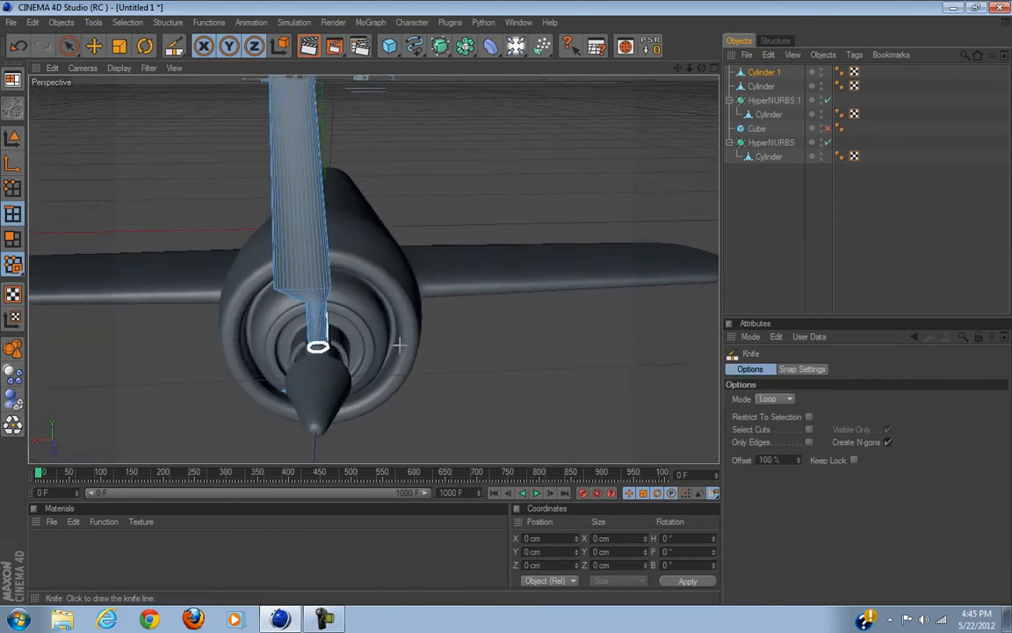
pyautogui.click(327, 266)
# Step: Cut further edge loops around the blade's narrow shank and across the middle of the blade
pyautogui.keyDown('alt'); pyautogui.moveTo(509, 329); pyautogui.dragTo(506, 301, button='middle'); pyautogui.keyUp('alt')
pyautogui.scroll(4, 380, 334)
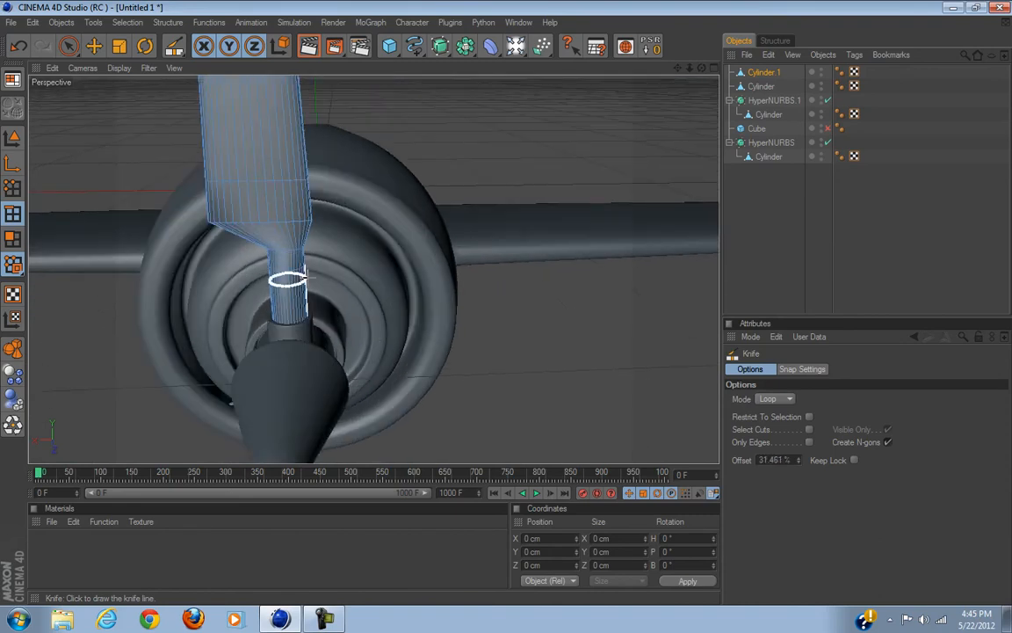
pyautogui.keyDown('alt'); pyautogui.moveTo(350, 300); pyautogui.dragTo(313, 262); pyautogui.keyUp('alt')
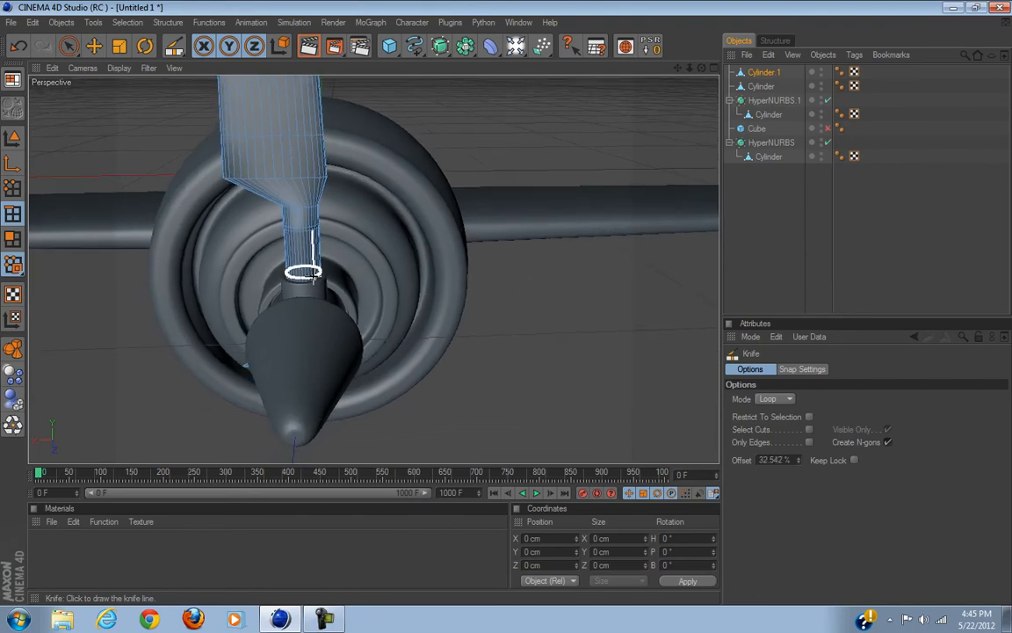
pyautogui.keyDown('alt'); pyautogui.moveTo(467, 267); pyautogui.dragTo(507, 303); pyautogui.keyUp('alt')
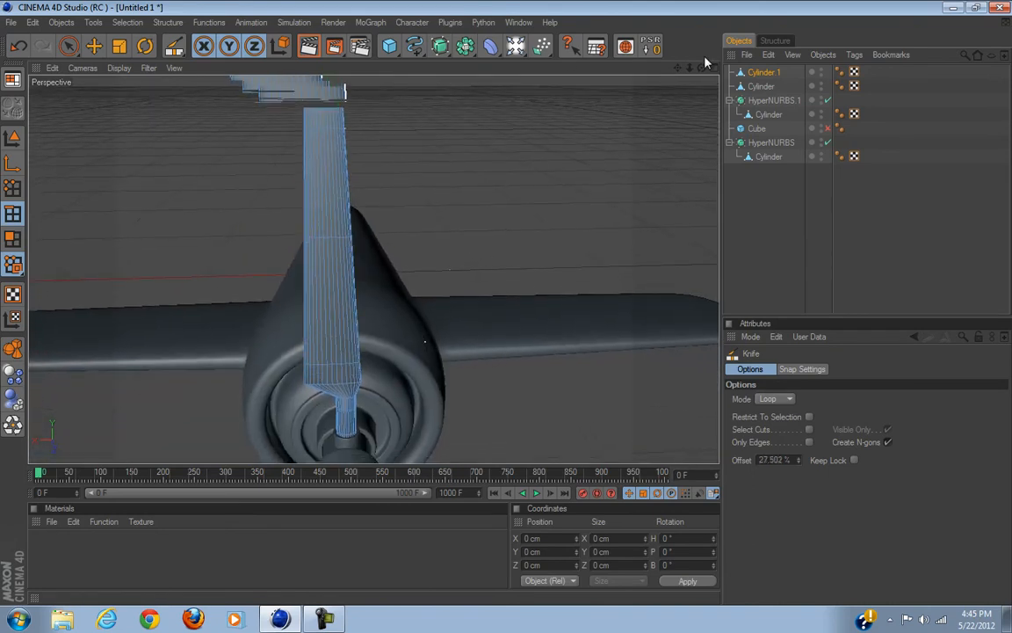
# Step: Add a HyperNURBS object and place the blade object Cylinder.1 under it to smooth the blade
pyautogui.keyDown('alt'); pyautogui.click(442, 49); pyautogui.keyUp('alt')
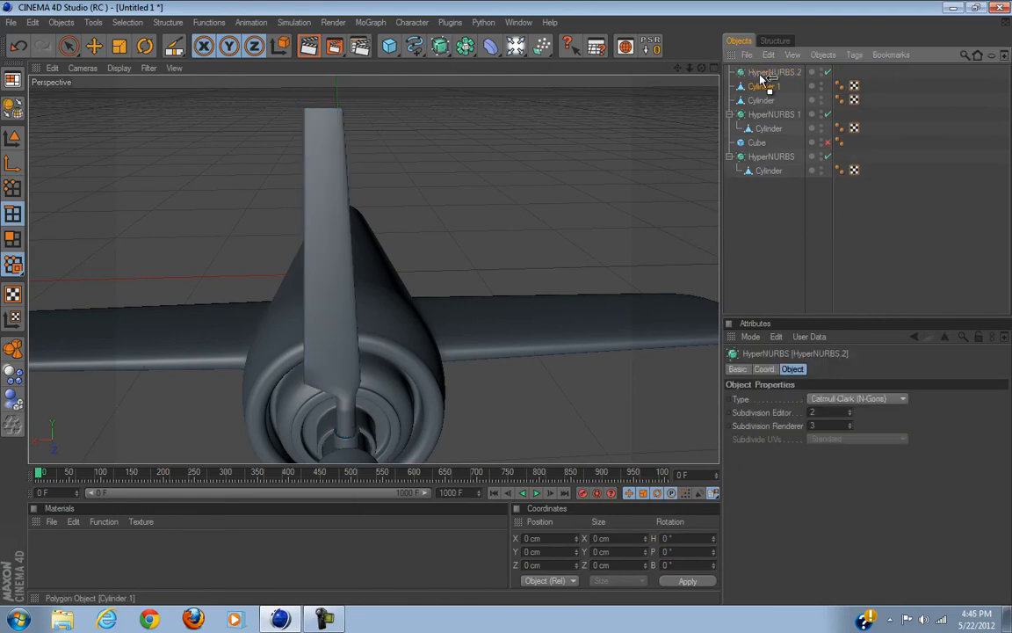
pyautogui.click(764, 85)
pyautogui.click(877, 231)
pyautogui.keyDown('alt'); pyautogui.moveTo(497, 261); pyautogui.dragTo(508, 309); pyautogui.keyUp('alt')
pyautogui.keyDown('alt'); pyautogui.moveTo(436, 257); pyautogui.dragTo(690, 69); pyautogui.keyUp('alt')
pyautogui.moveTo(506, 309)
pyautogui.keyDown('alt'); pyautogui.mouseDown()
pyautogui.moveTo(515, 300)
pyautogui.moveTo(507, 308)
pyautogui.mouseUp(); pyautogui.keyUp('alt')
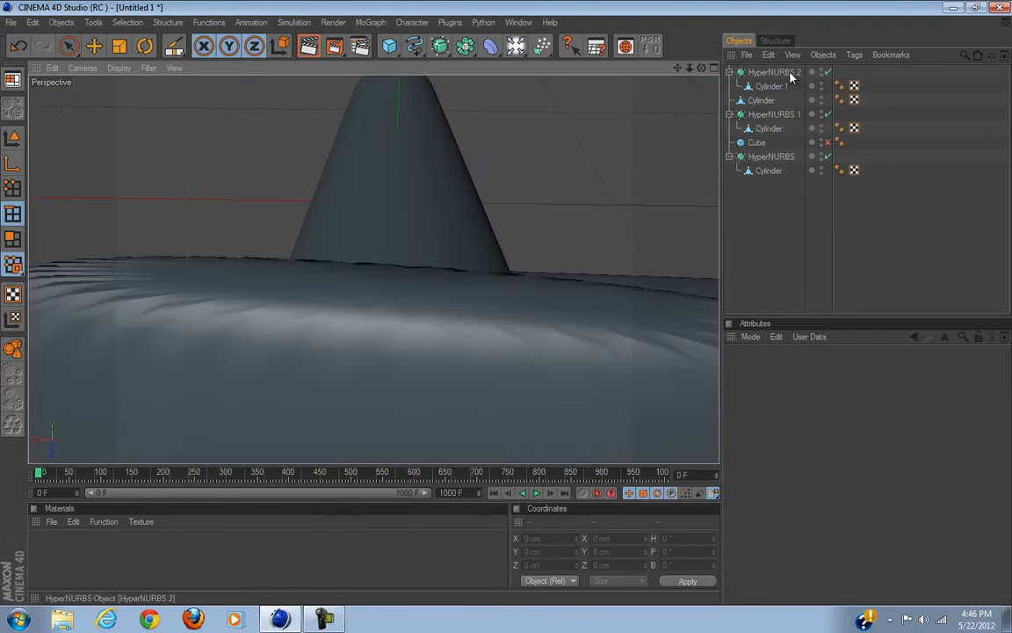
# Step: Disable the blade's HyperNURBS and select all the cap polygons at the tip of Cylinder.1
pyautogui.click(827, 72)
pyautogui.click(770, 86)
pyautogui.press('k')
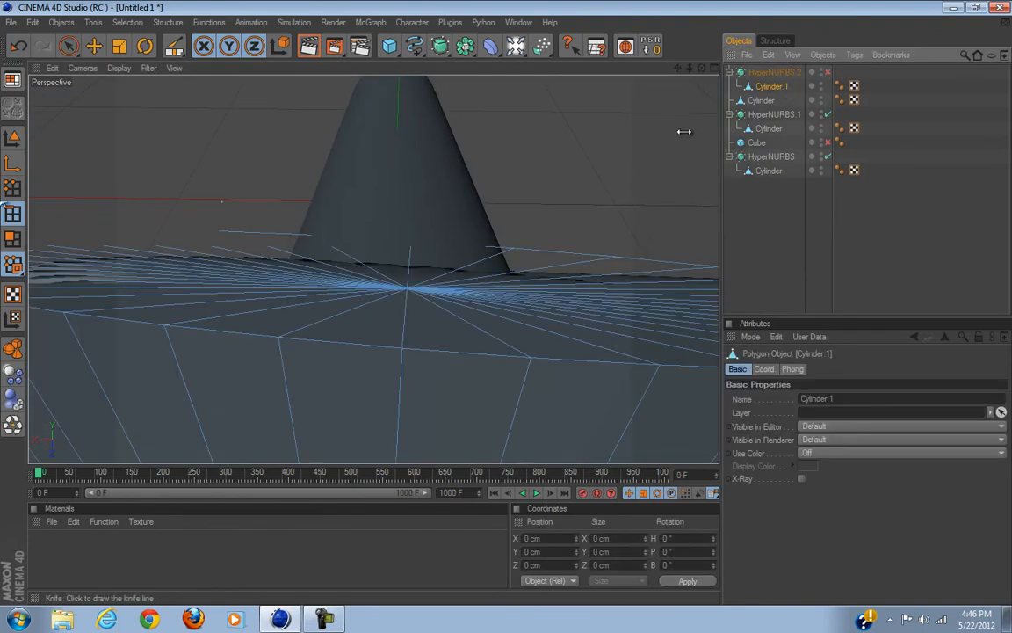
pyautogui.click(69, 46)
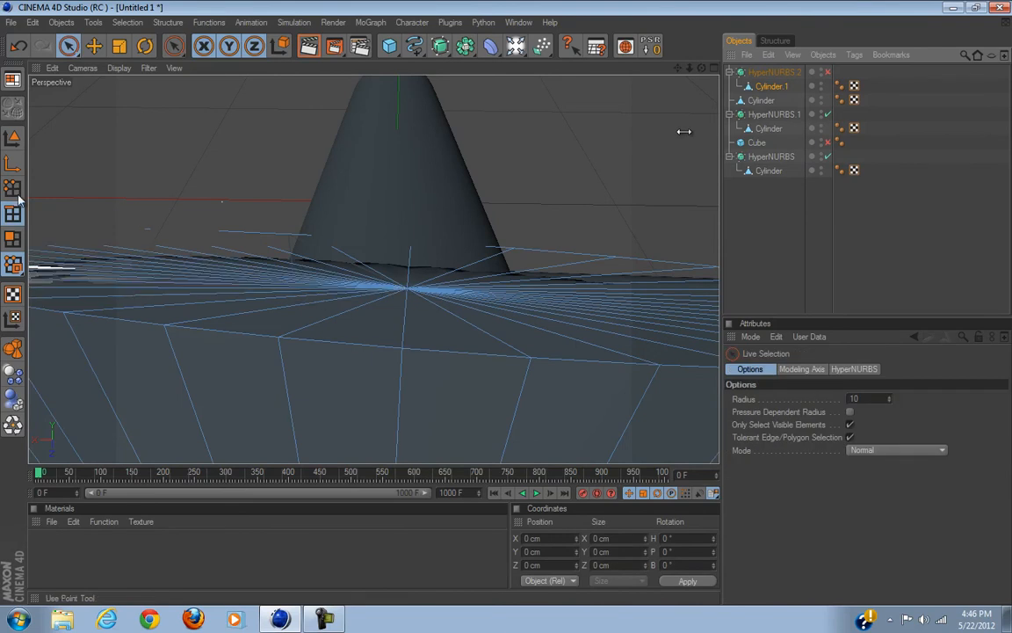
pyautogui.click(11, 241)
pyautogui.moveTo(418, 282); pyautogui.dragTo(384, 289)
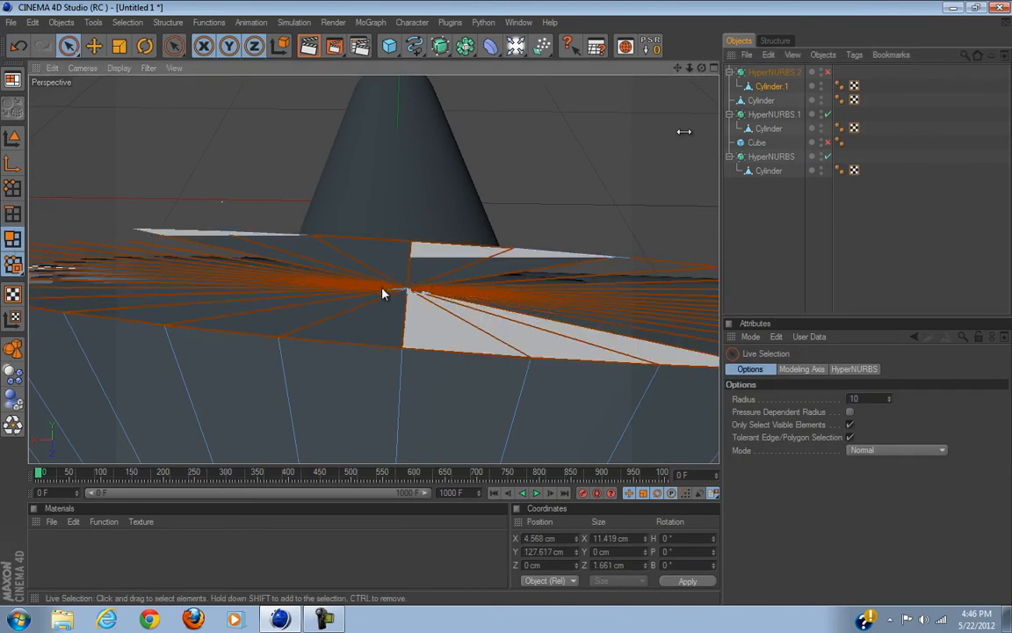
# Step: Try an inner extrude of 0.63 cm on the tip caps, undo that, and inset them about 0.12 cm instead
pyautogui.rightClick(384, 289)
pyautogui.click(415, 325)
pyautogui.moveTo(560, 171); pyautogui.dragTo(506, 305)
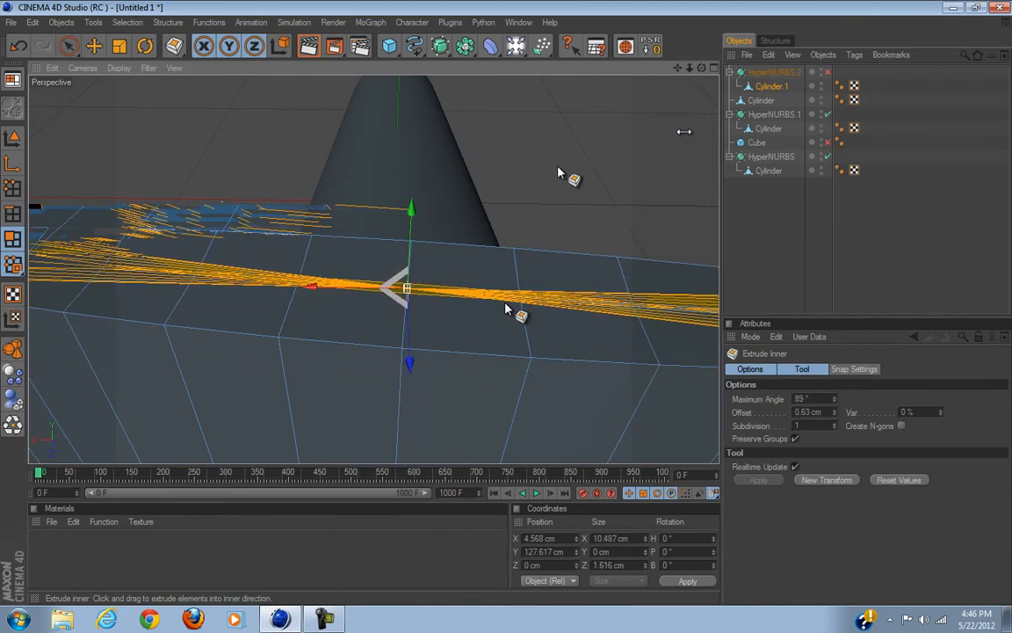
pyautogui.scroll(-10, 543, 167)
pyautogui.scroll(10, 543, 172)
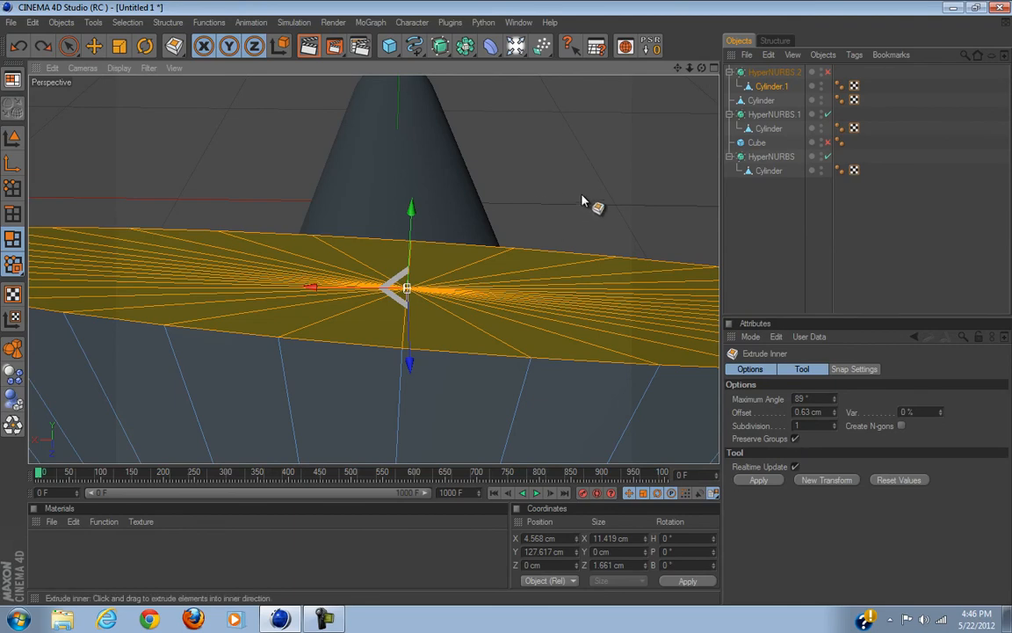
pyautogui.scroll(-5, 581, 202)
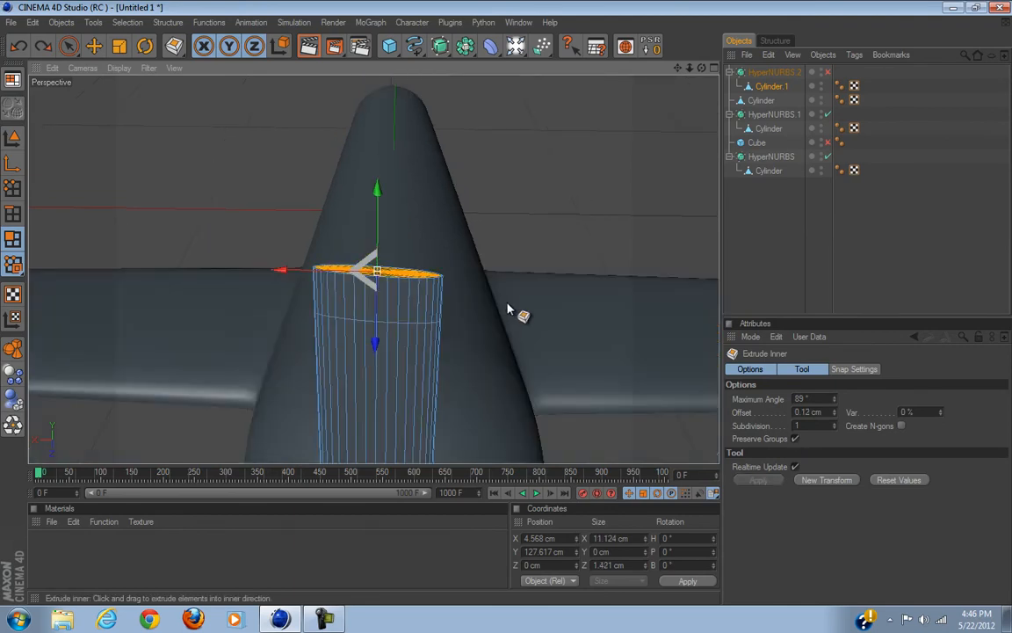
pyautogui.scroll(5, 529, 247)
pyautogui.keyDown('alt'); pyautogui.moveTo(524, 251); pyautogui.dragTo(506, 308, button='middle'); pyautogui.keyUp('alt')
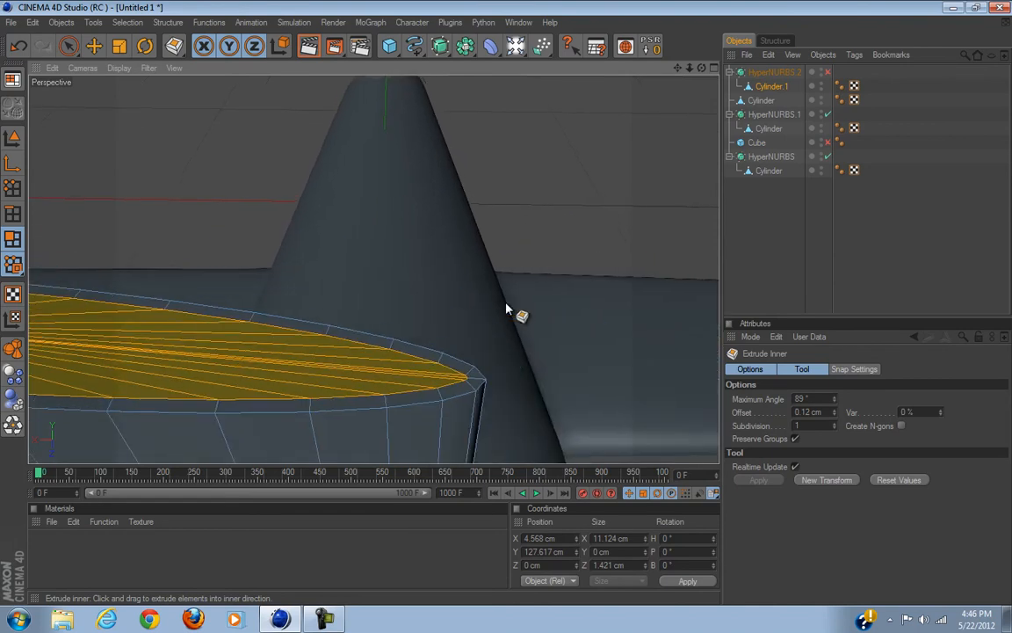
# Step: Set the inner extrude of the blade's tip caps to about 0.11 cm and re-enable the blade's HyperNURBS
pyautogui.moveTo(580, 316); pyautogui.dragTo(507, 310)
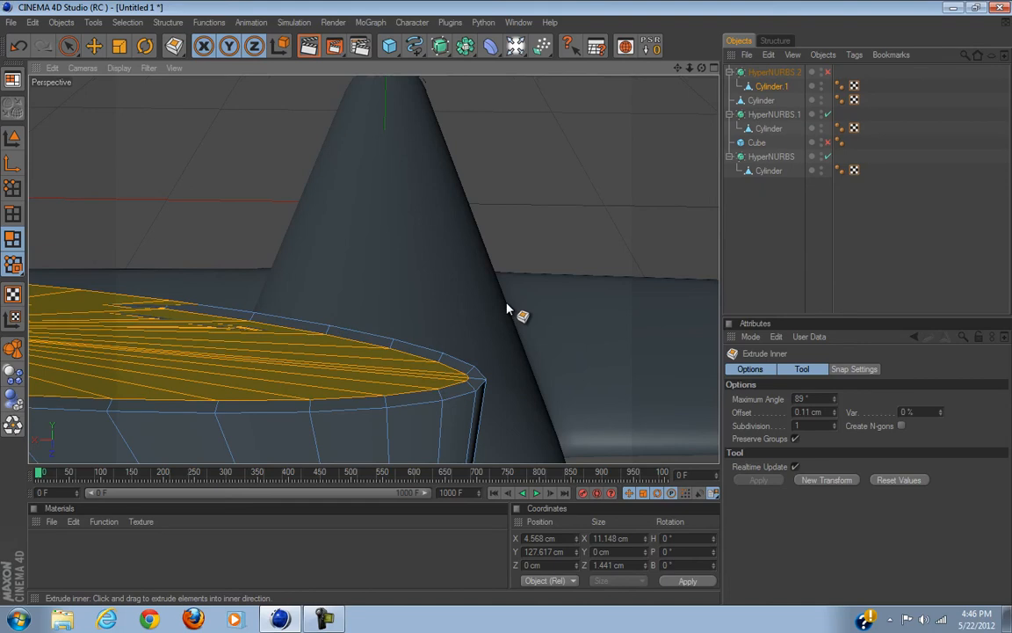
pyautogui.click(827, 72)
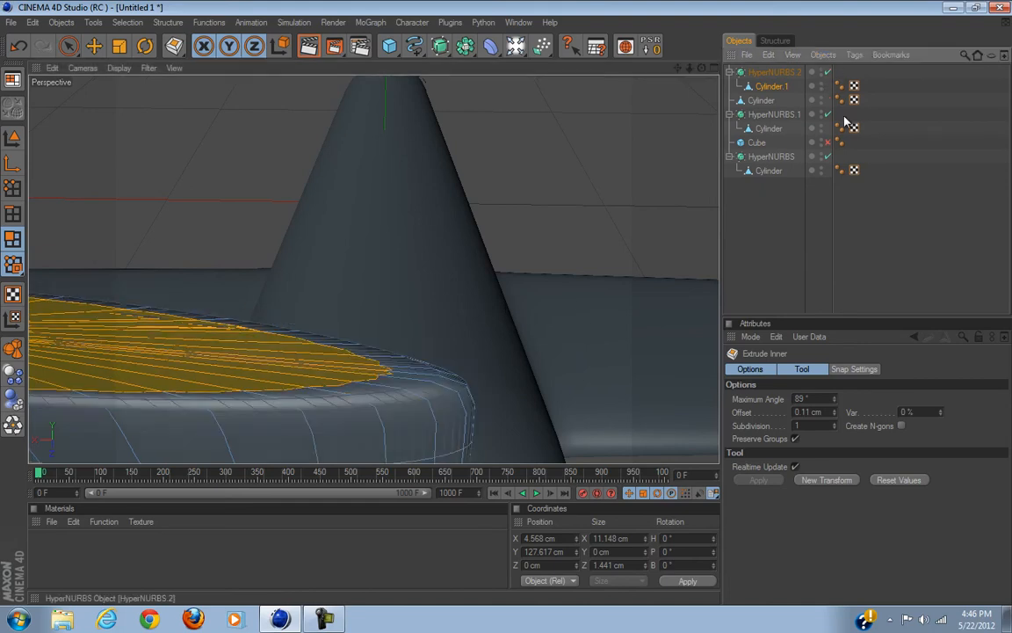
pyautogui.click(870, 305)
pyautogui.keyDown('alt'); pyautogui.moveTo(554, 309); pyautogui.dragTo(506, 310); pyautogui.keyUp('alt')
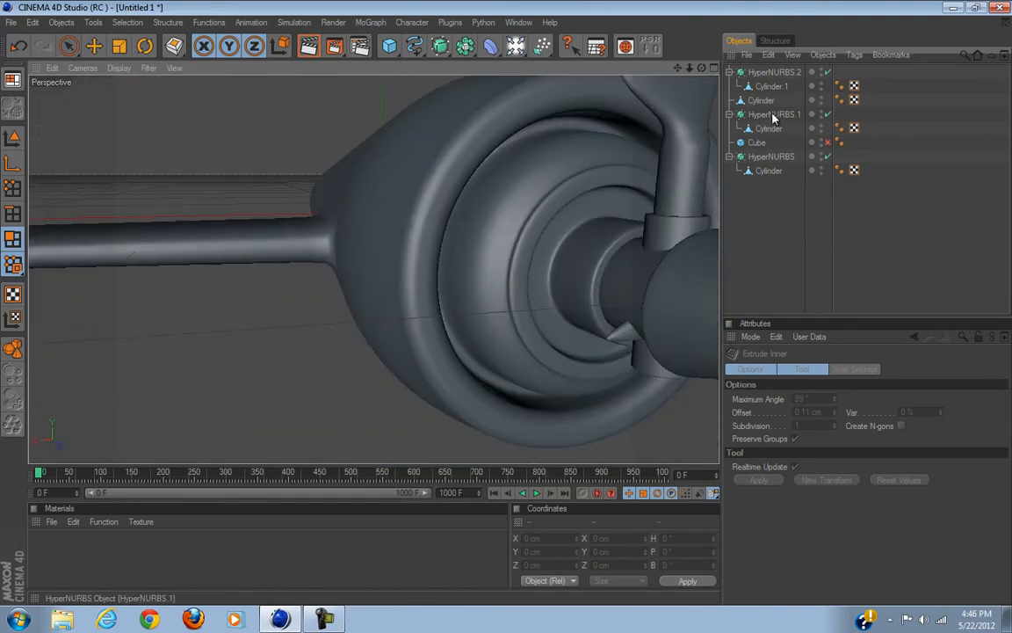
# Step: Hide every object in the editor except the blade Cylinder.1 and show it in a full-size Right view
pyautogui.click(827, 142)
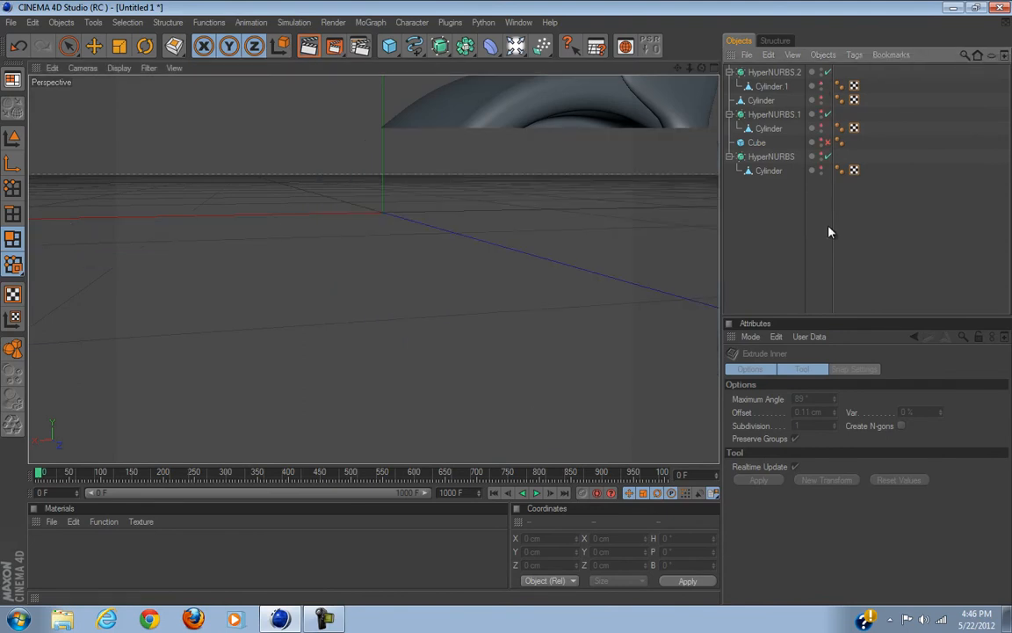
pyautogui.click(823, 86)
pyautogui.click(822, 86)
pyautogui.click(822, 87)
pyautogui.keyDown('alt'); pyautogui.moveTo(420, 264); pyautogui.dragTo(508, 309); pyautogui.keyUp('alt')
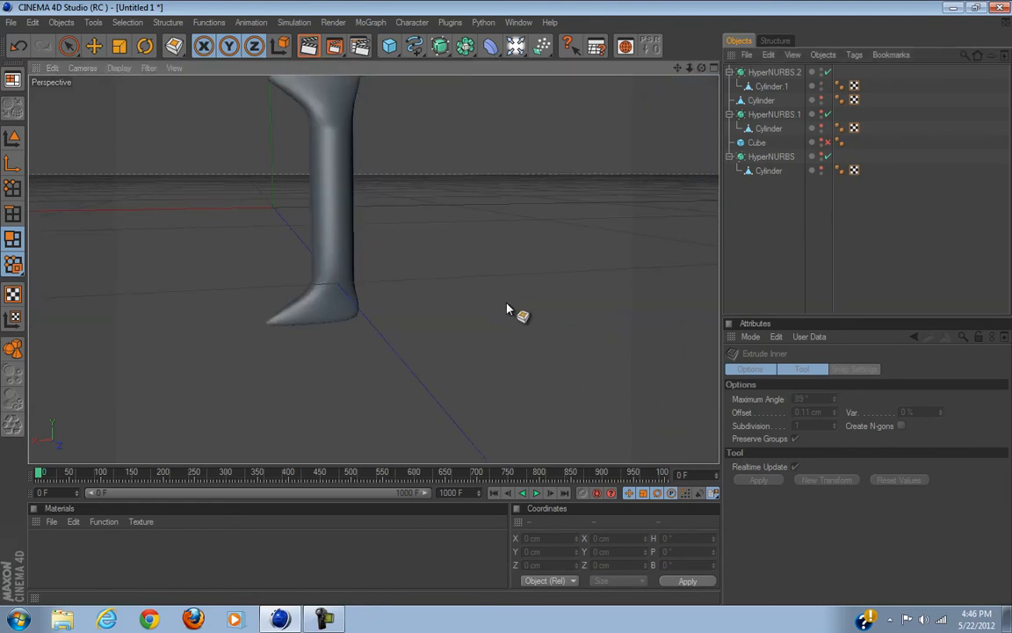
pyautogui.click(715, 70)
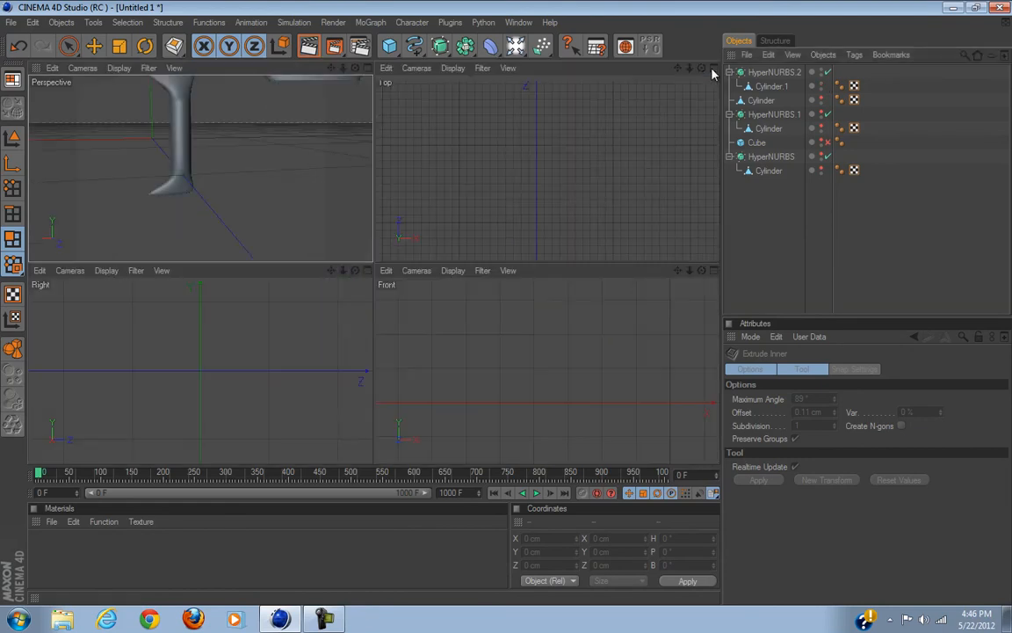
pyautogui.scroll(-5, 251, 371)
pyautogui.scroll(6, 251, 371)
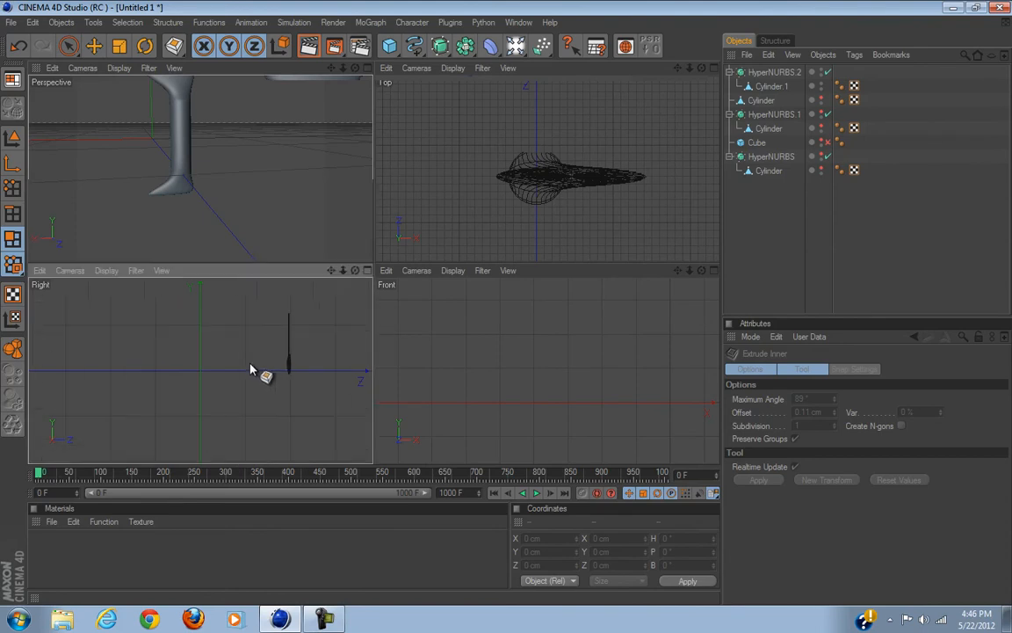
pyautogui.click(366, 270)
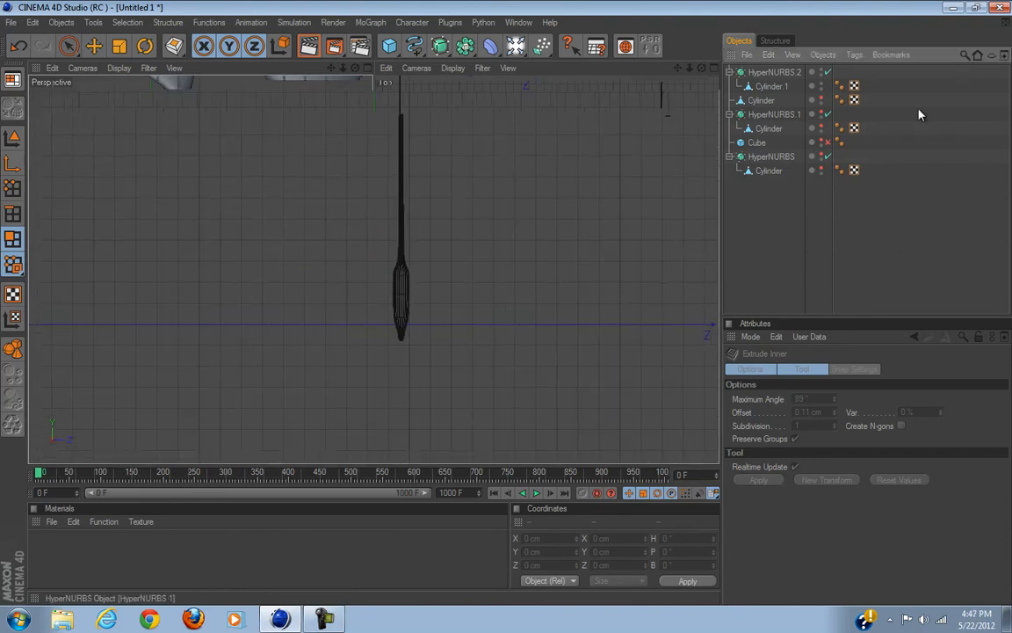
# Step: Select the tapered polygon loops at the lower root end of Cylinder.1 and delete them
pyautogui.click(783, 87)
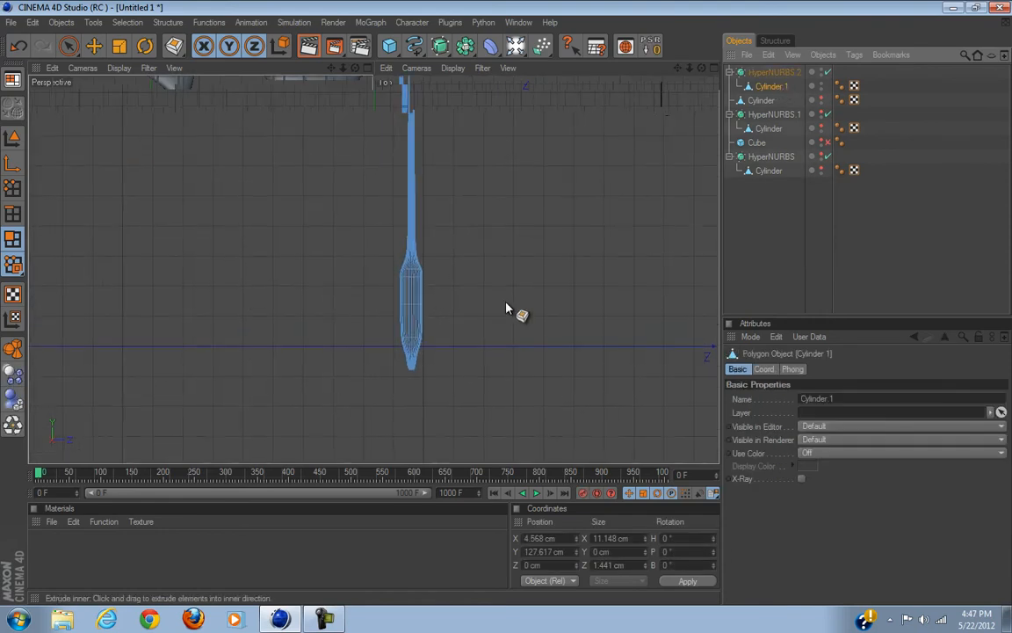
pyautogui.scroll(4, 400, 354)
pyautogui.click(72, 50)
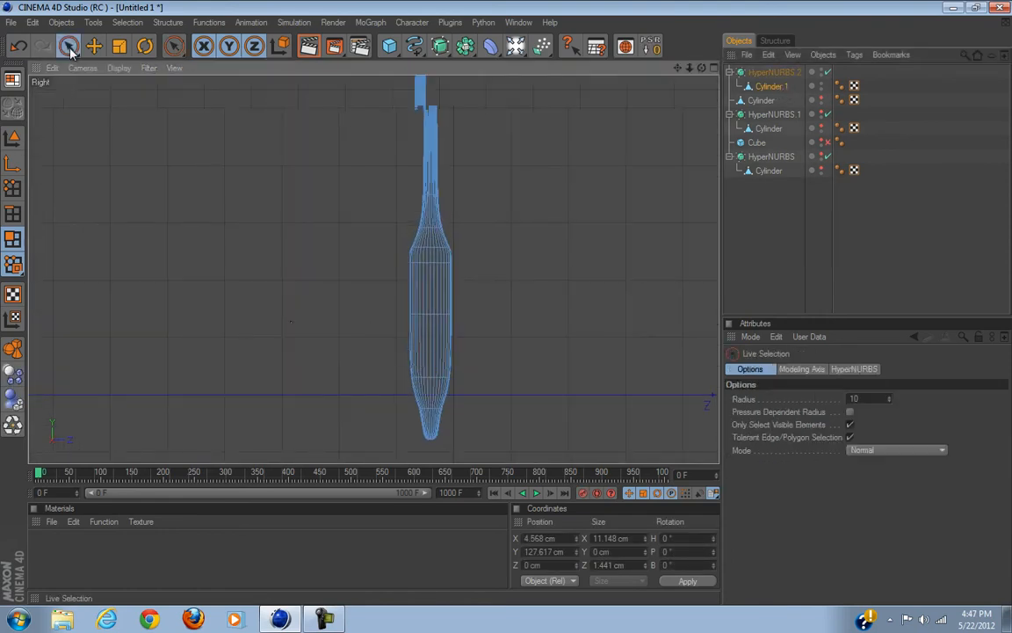
pyautogui.click(17, 212)
pyautogui.keyDown('alt'); pyautogui.moveTo(434, 404); pyautogui.dragTo(390, 320, button='middle'); pyautogui.keyUp('alt')
pyautogui.scroll(2, 378, 369)
pyautogui.scroll(2, 367, 368)
pyautogui.rightClick(349, 357)
pyautogui.click(384, 458)
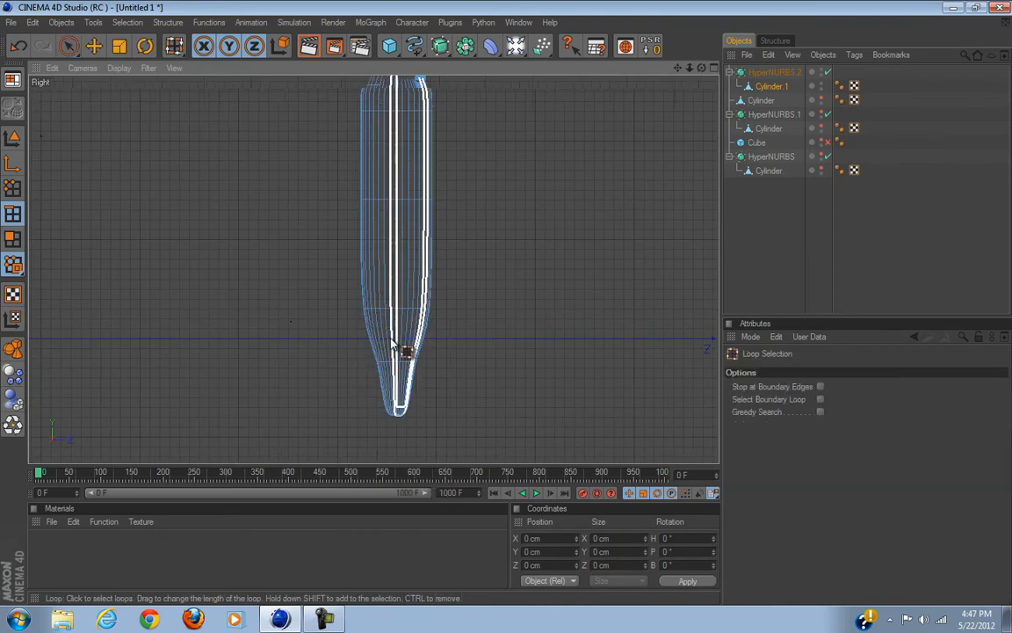
pyautogui.click(16, 245)
pyautogui.click(406, 391)
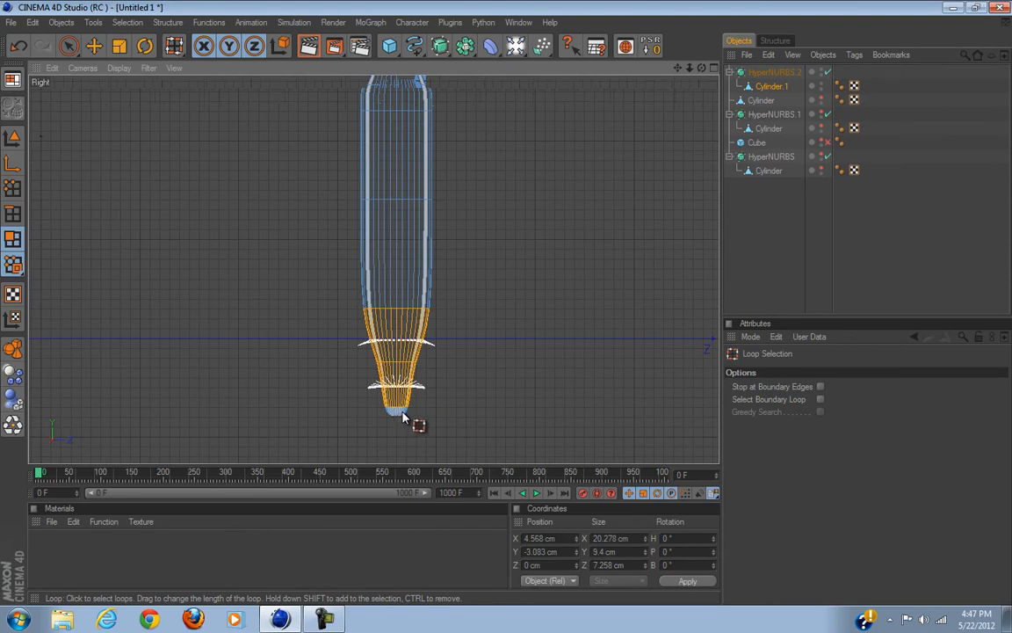
pyautogui.press('Delete')
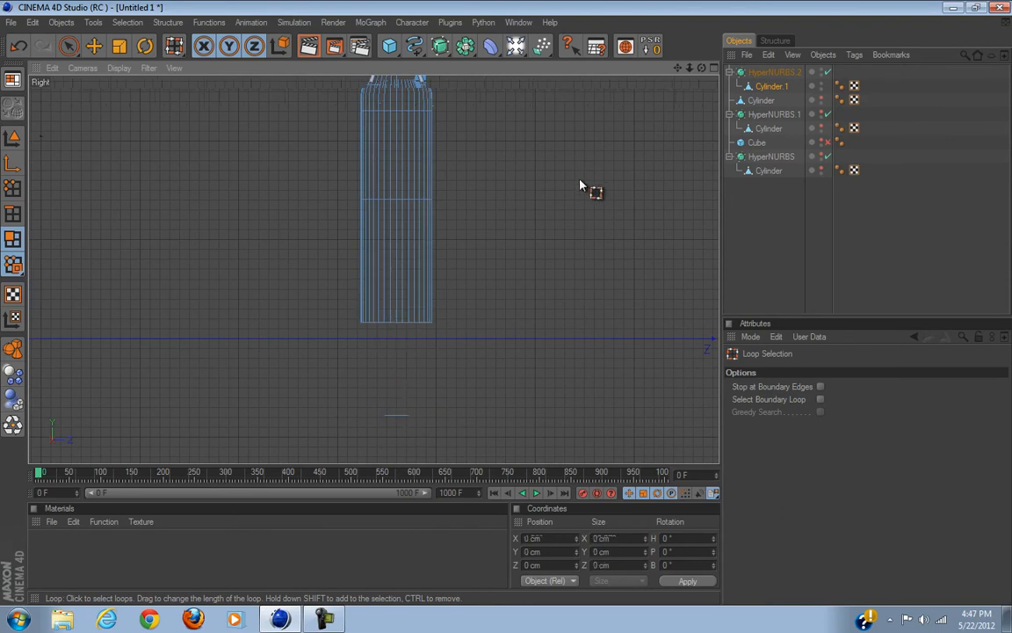
# Step: Select the leftover cap polygons below the blade, including hidden ones, and delete them
pyautogui.keyDown('alt'); pyautogui.moveTo(508, 313); pyautogui.dragTo(518, 220, button='middle'); pyautogui.keyUp('alt')
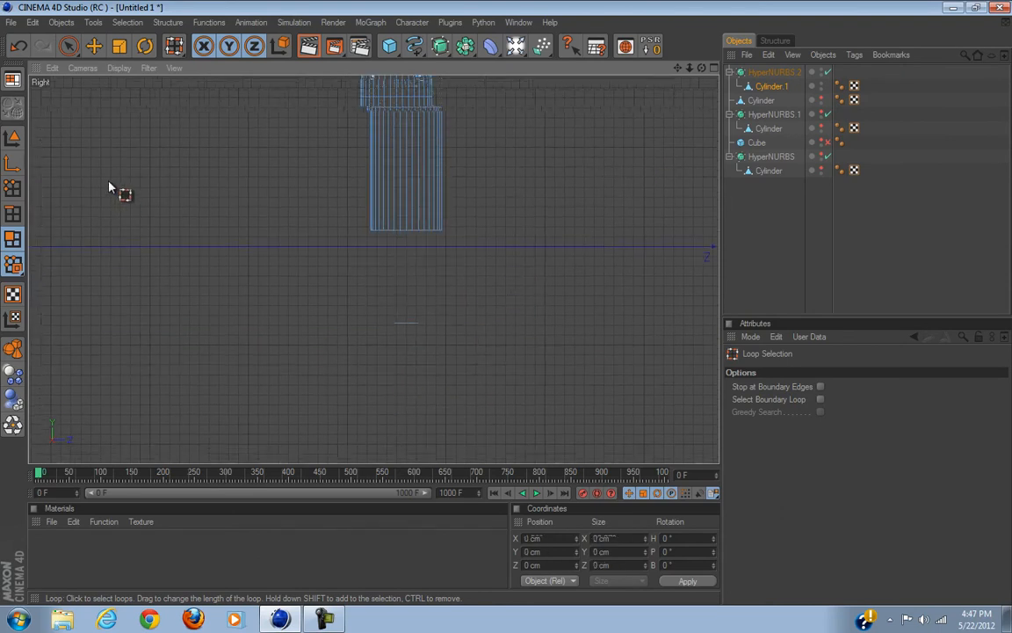
pyautogui.moveTo(69, 48); pyautogui.dragTo(156, 67)
pyautogui.click(112, 62)
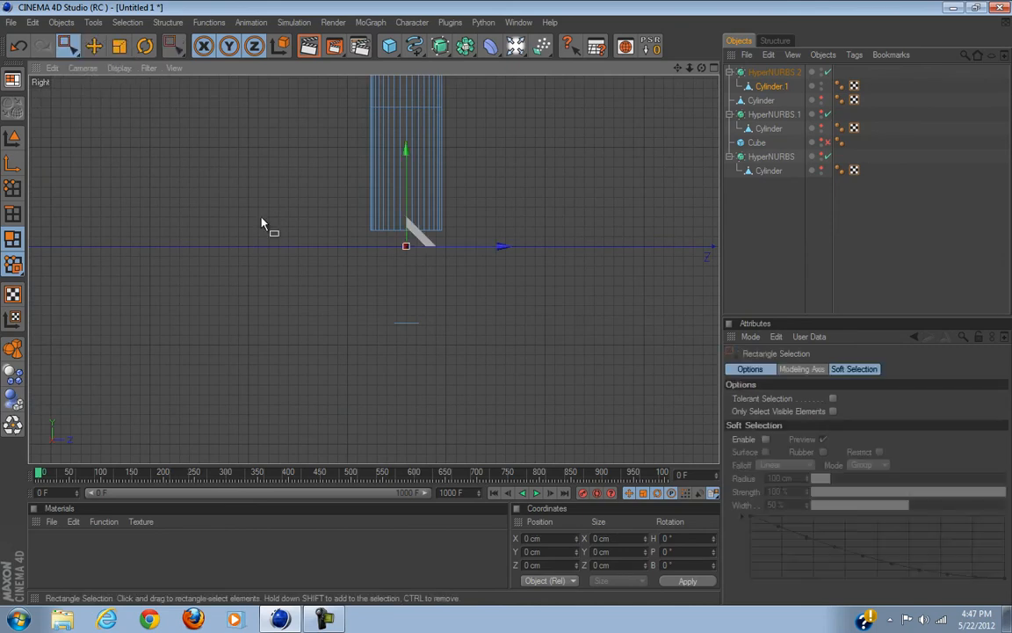
pyautogui.click(833, 412)
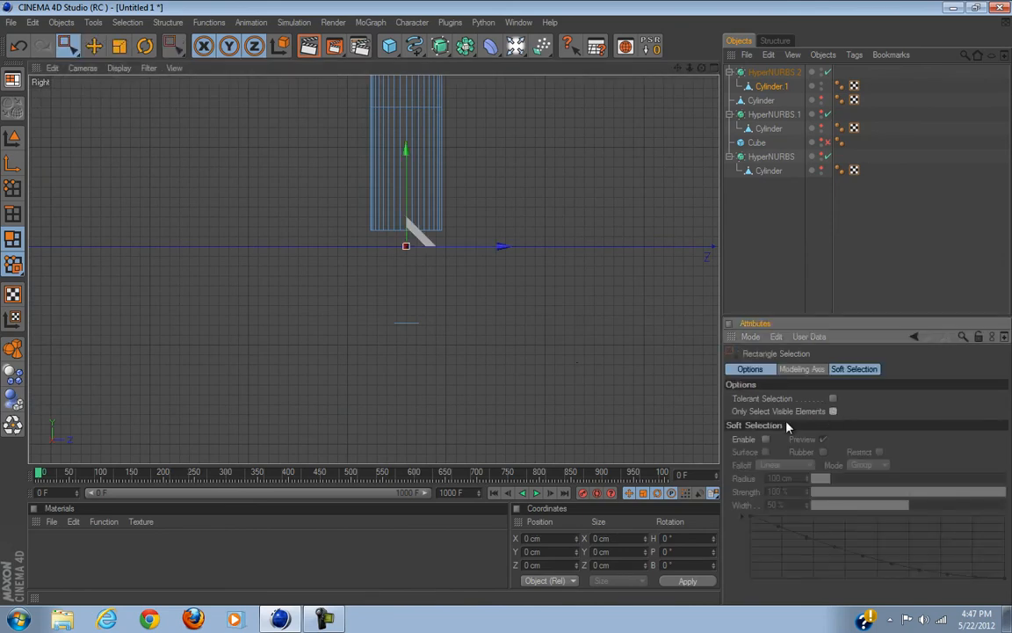
pyautogui.moveTo(346, 300); pyautogui.dragTo(484, 362)
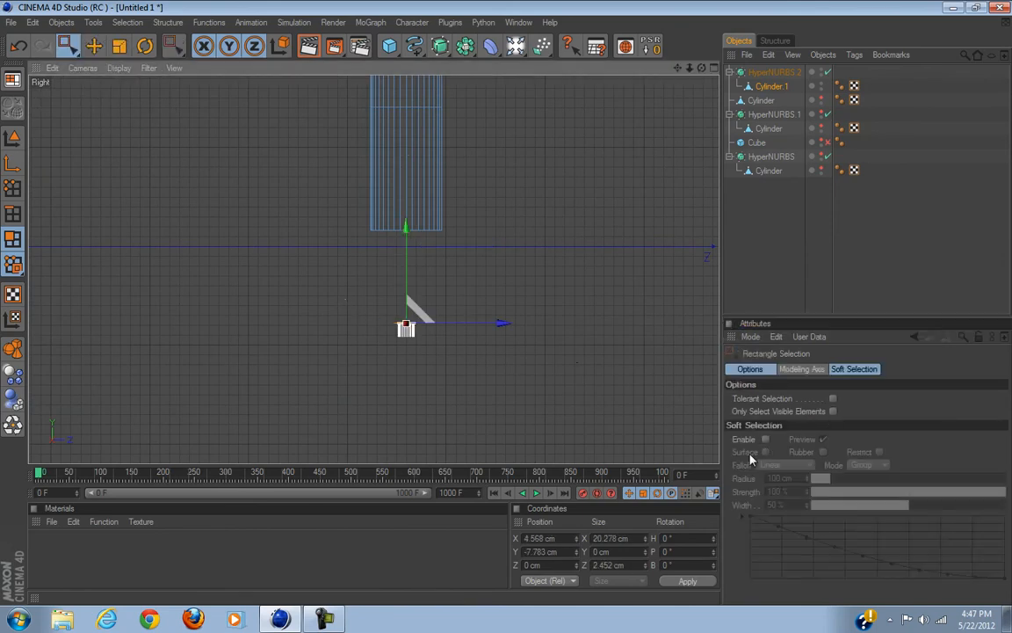
pyautogui.click(470, 389)
pyautogui.scroll(-2, 427, 333)
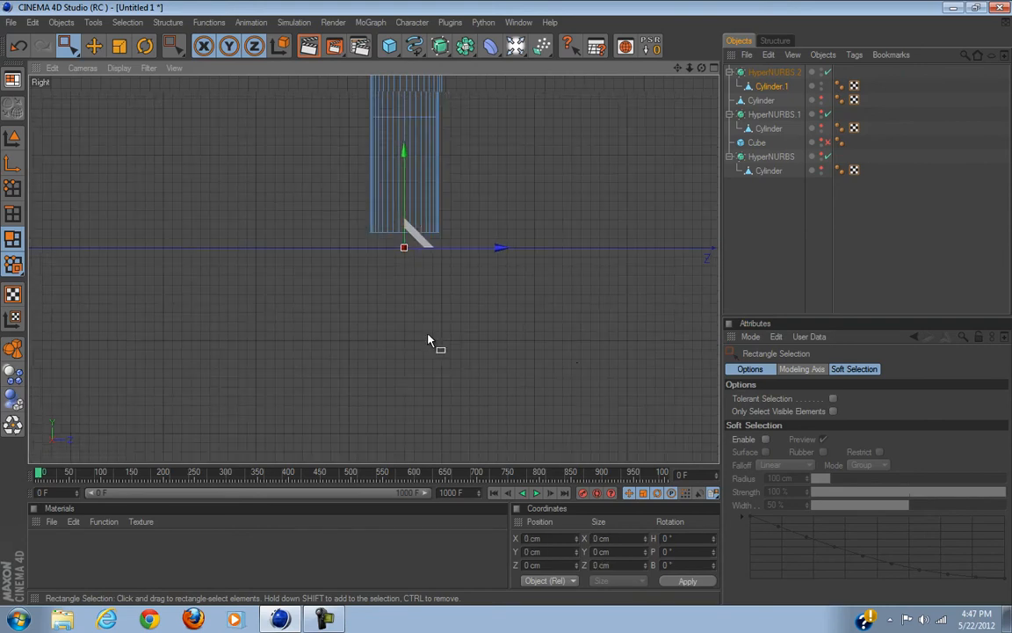
# Step: Cut an edge loop close to the open lower end of the blade with the Knife in Loop mode
pyautogui.keyDown('alt'); pyautogui.moveTo(414, 296); pyautogui.dragTo(414, 323, button='middle'); pyautogui.keyUp('alt')
pyautogui.scroll(4, 420, 377)
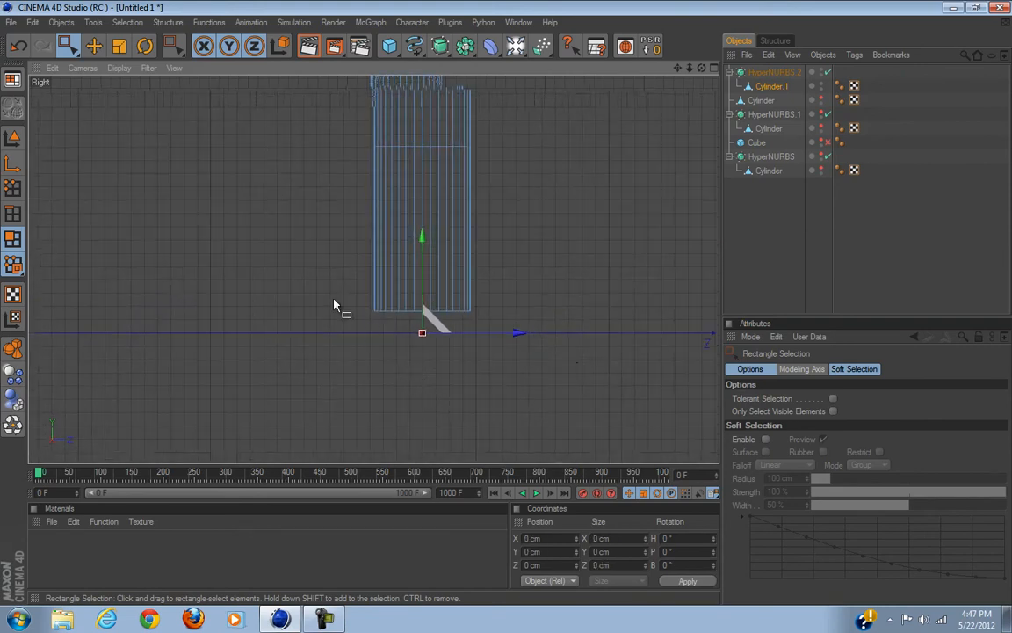
pyautogui.press('k')
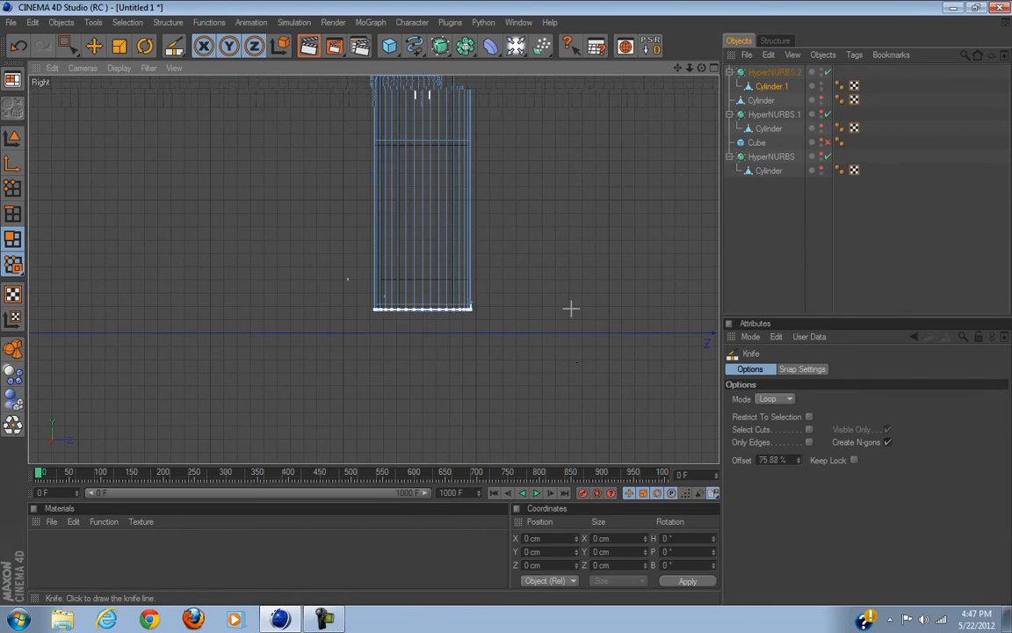
pyautogui.keyDown('alt'); pyautogui.moveTo(504, 301); pyautogui.dragTo(503, 355, button='middle'); pyautogui.keyUp('alt')
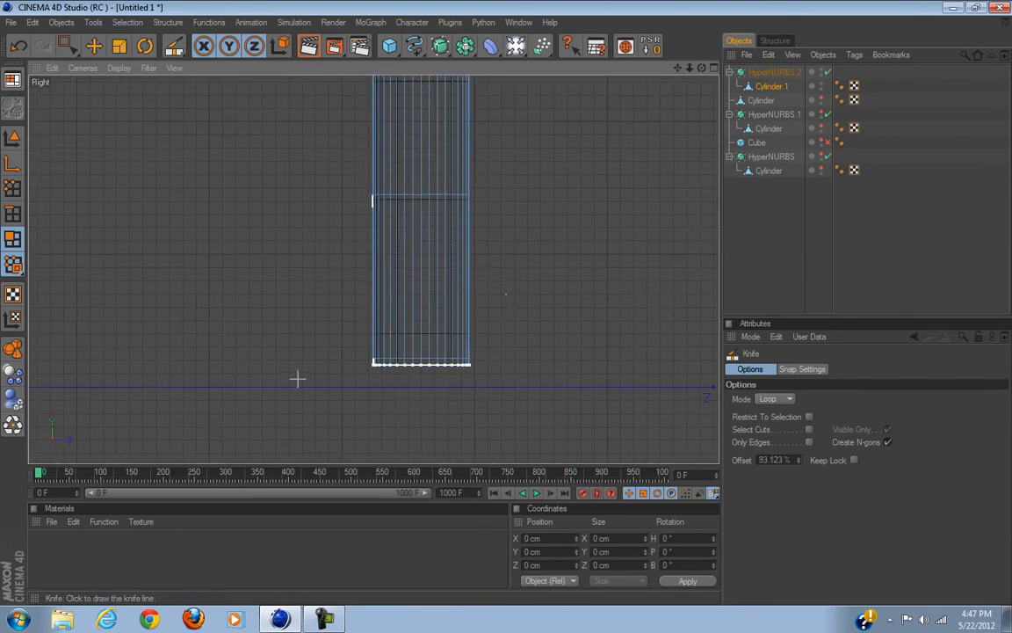
# Step: Unhide the remaining airplane parts and show the whole plane in a full-size Perspective view
pyautogui.click(824, 114)
pyautogui.click(822, 142)
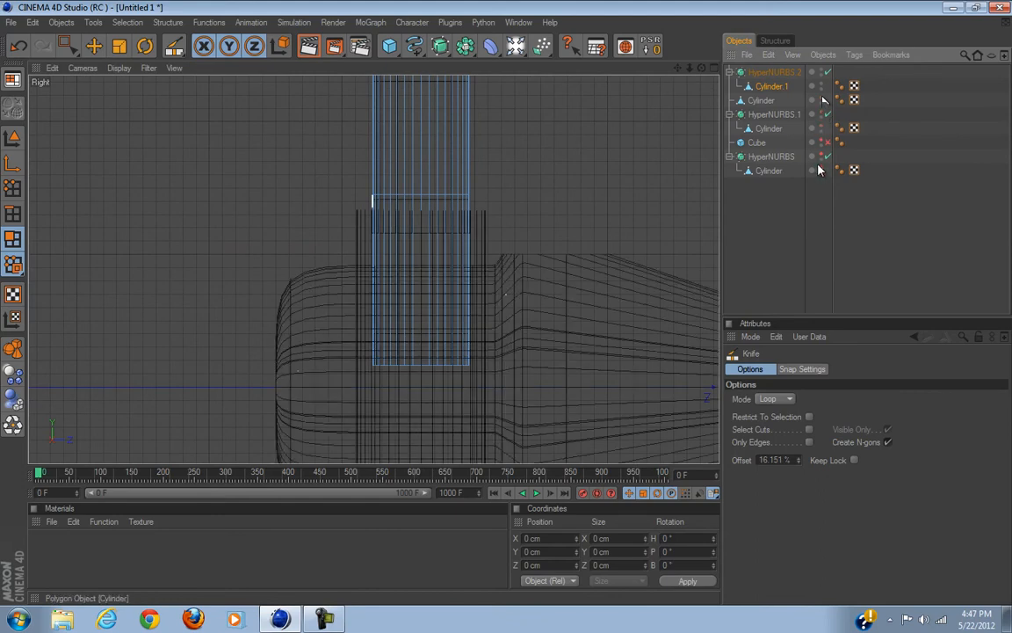
pyautogui.click(824, 171)
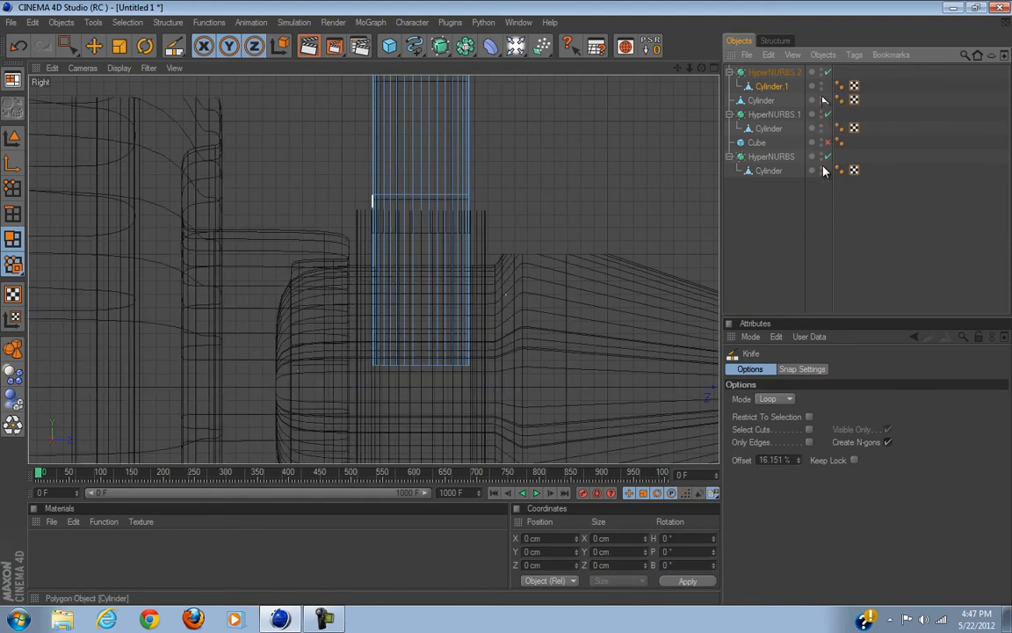
pyautogui.click(713, 68)
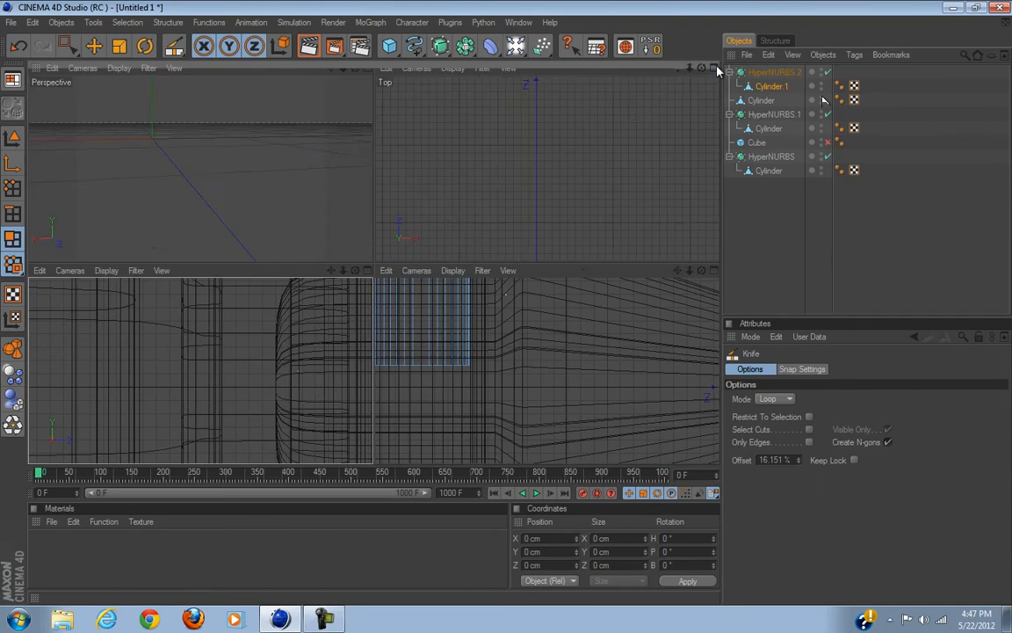
pyautogui.click(356, 67)
pyautogui.moveTo(68, 54); pyautogui.dragTo(80, 58)
pyautogui.scroll(-5, 499, 201)
pyautogui.scroll(-5, 496, 202)
pyautogui.keyDown('alt'); pyautogui.moveTo(467, 218); pyautogui.dragTo(694, 98); pyautogui.keyUp('alt')
# Step: Duplicate the blade object Cylinder.1 in model mode, keeping the copy under HyperNURBS.2
pyautogui.click(12, 136)
pyautogui.click(756, 210)
pyautogui.click(764, 74)
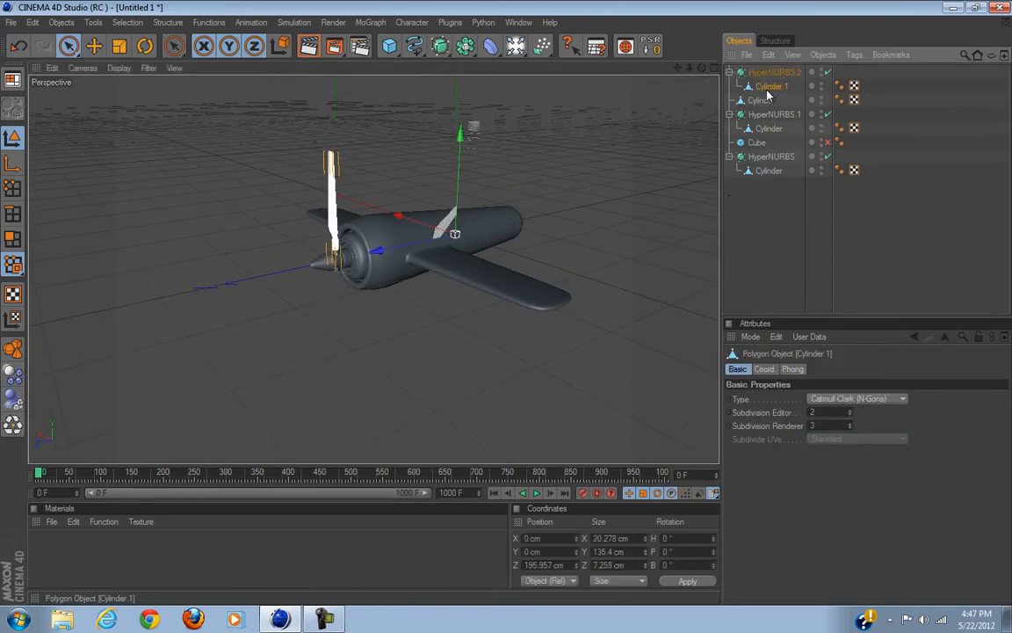
pyautogui.click(768, 90)
pyautogui.click(765, 75)
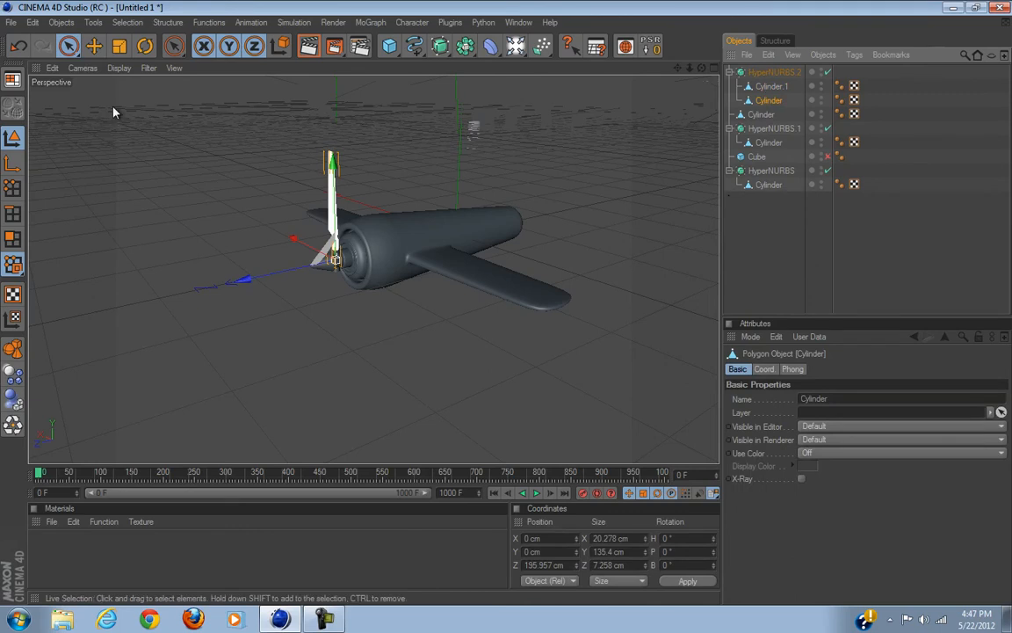
# Step: Rotate the blade copy around the propeller axis to a bank angle of 180°
pyautogui.click(146, 46)
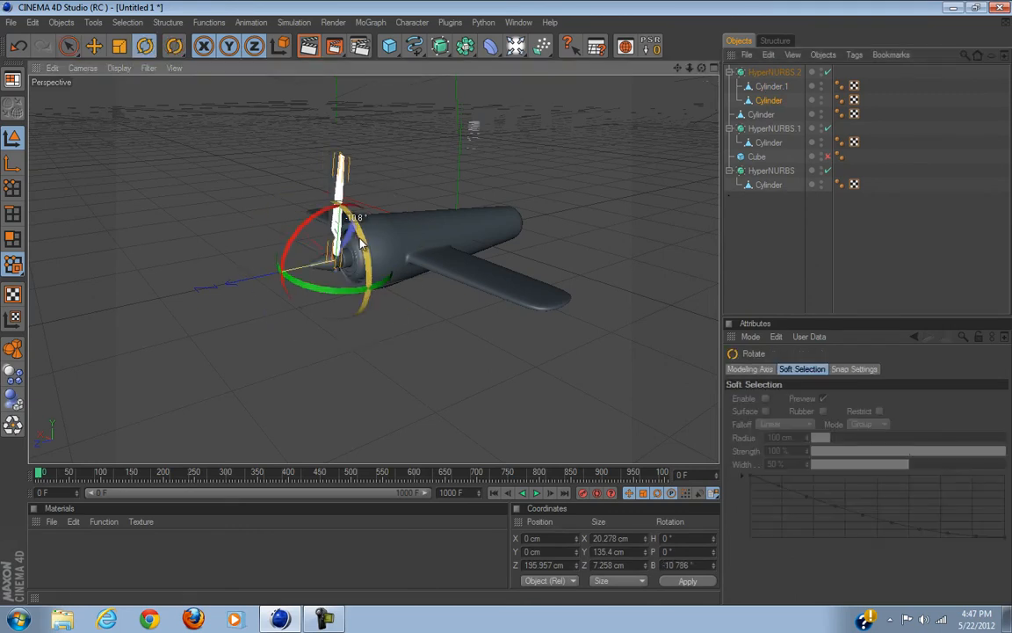
pyautogui.moveTo(369, 220); pyautogui.dragTo(362, 276)
pyautogui.moveTo(352, 340); pyautogui.dragTo(248, 406)
pyautogui.doubleClick(694, 565)
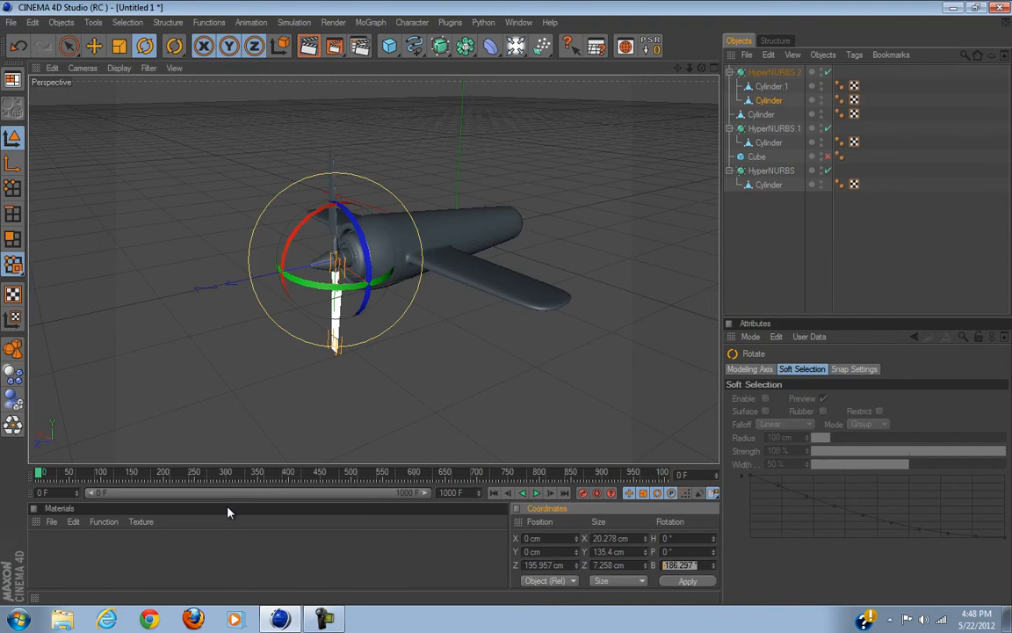
pyautogui.write('180')
pyautogui.press('Return')
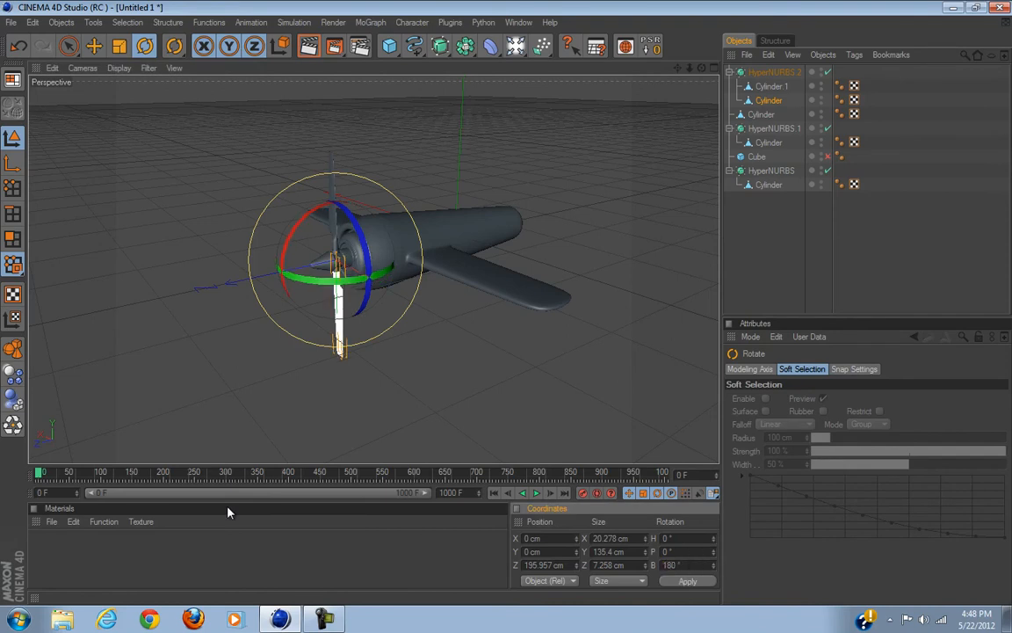
# Step: Select the fuselage Cylinder under HyperNURBS for polygon editing and disable its HyperNURBS
pyautogui.click(883, 255)
pyautogui.moveTo(494, 317)
pyautogui.keyDown('alt'); pyautogui.mouseDown()
pyautogui.moveTo(525, 308)
pyautogui.moveTo(409, 319)
pyautogui.moveTo(606, 297)
pyautogui.moveTo(463, 312)
pyautogui.moveTo(522, 307)
pyautogui.moveTo(513, 296)
pyautogui.moveTo(531, 293)
pyautogui.moveTo(482, 319)
pyautogui.moveTo(545, 293)
pyautogui.moveTo(490, 312)
pyautogui.moveTo(513, 305)
pyautogui.moveTo(502, 305)
pyautogui.moveTo(535, 298)
pyautogui.moveTo(467, 335)
pyautogui.moveTo(503, 310)
pyautogui.mouseUp(); pyautogui.keyUp('alt')
pyautogui.scroll(8, 379, 275)
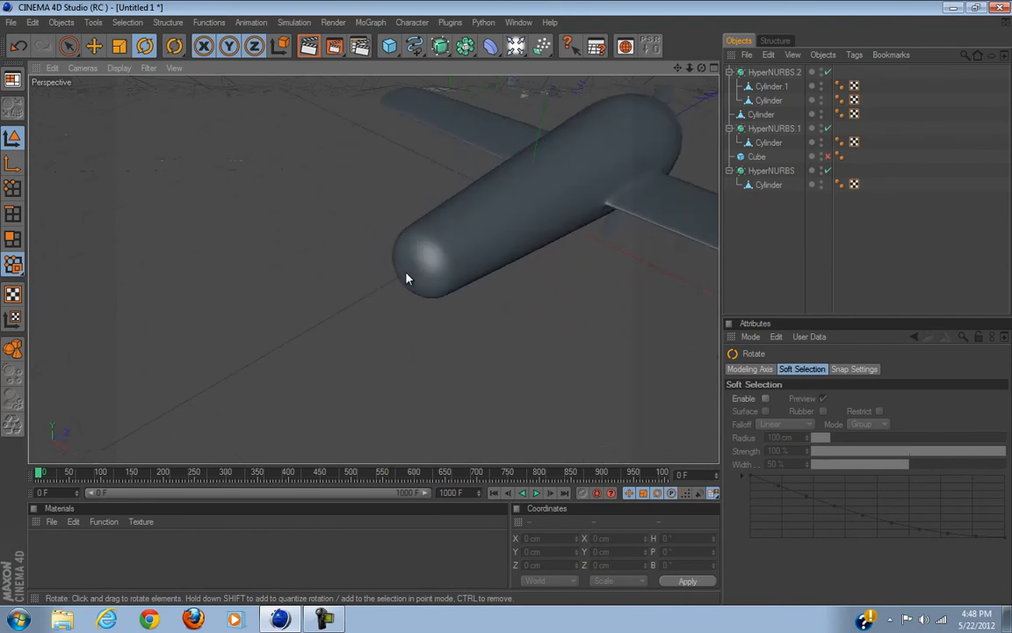
pyautogui.keyDown('alt'); pyautogui.moveTo(508, 238); pyautogui.dragTo(516, 229, button='middle'); pyautogui.keyUp('alt')
pyautogui.scroll(5, 516, 228)
pyautogui.click(769, 184)
pyautogui.scroll(-5, 273, 342)
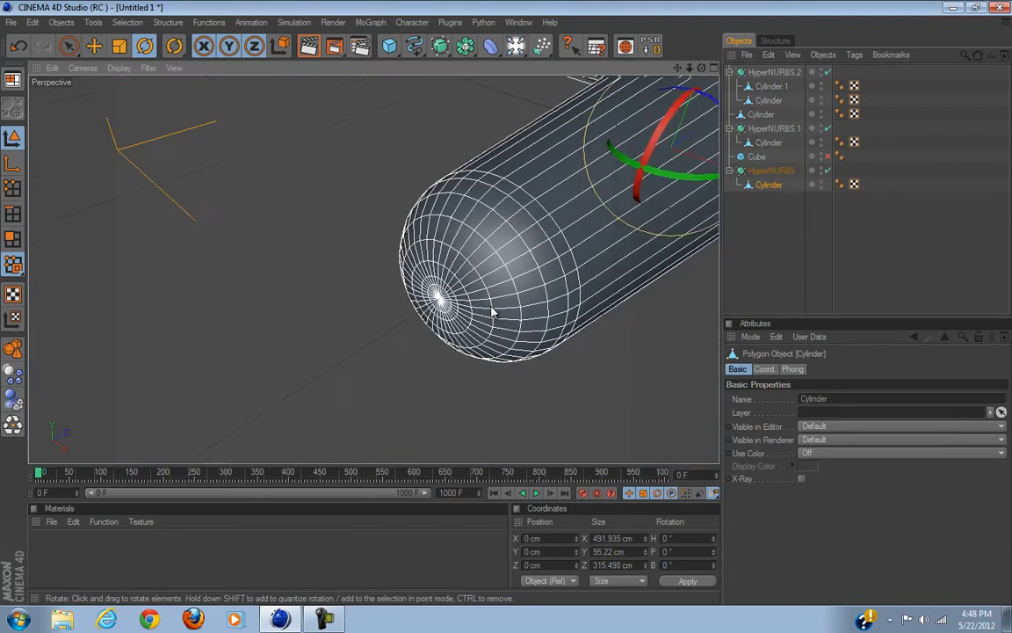
pyautogui.keyDown('alt'); pyautogui.moveTo(386, 316); pyautogui.dragTo(384, 311, button='middle'); pyautogui.keyUp('alt')
pyautogui.keyDown('alt'); pyautogui.moveTo(427, 301); pyautogui.dragTo(259, 347); pyautogui.keyUp('alt')
pyautogui.click(11, 237)
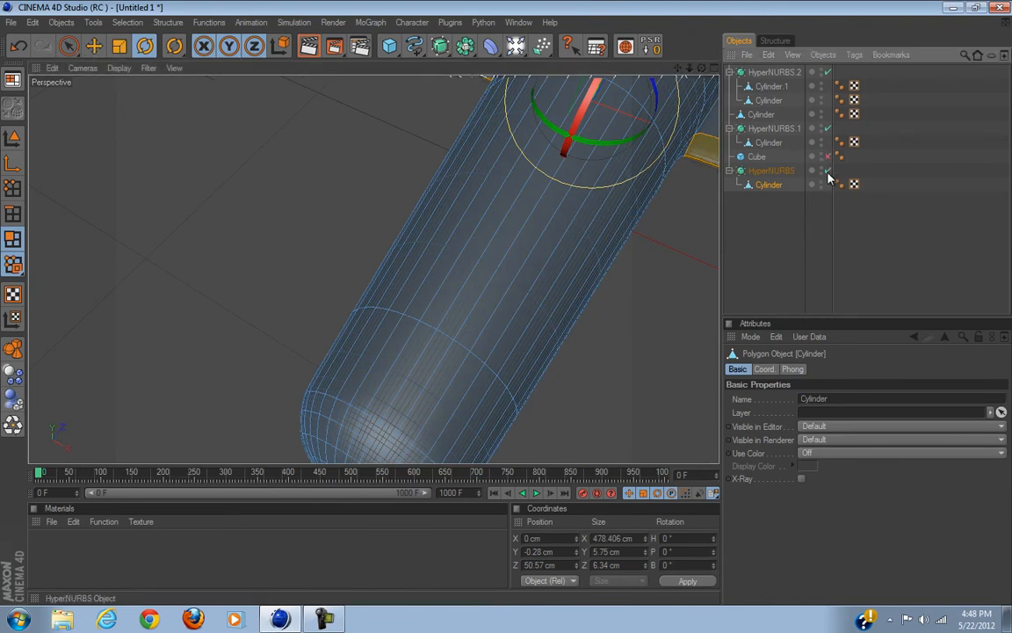
# Step: Cut two edge loops around the fuselage in the Top view, one near the tail end and one farther forward
pyautogui.click(713, 70)
pyautogui.scroll(-3, 543, 212)
pyautogui.keyDown('alt'); pyautogui.moveTo(518, 255); pyautogui.dragTo(512, 308, button='middle'); pyautogui.keyUp('alt')
pyautogui.scroll(-4, 574, 234)
pyautogui.scroll(5, 568, 238)
pyautogui.keyDown('alt'); pyautogui.moveTo(479, 191); pyautogui.dragTo(506, 263, button='middle'); pyautogui.keyUp('alt')
pyautogui.scroll(2, 522, 191)
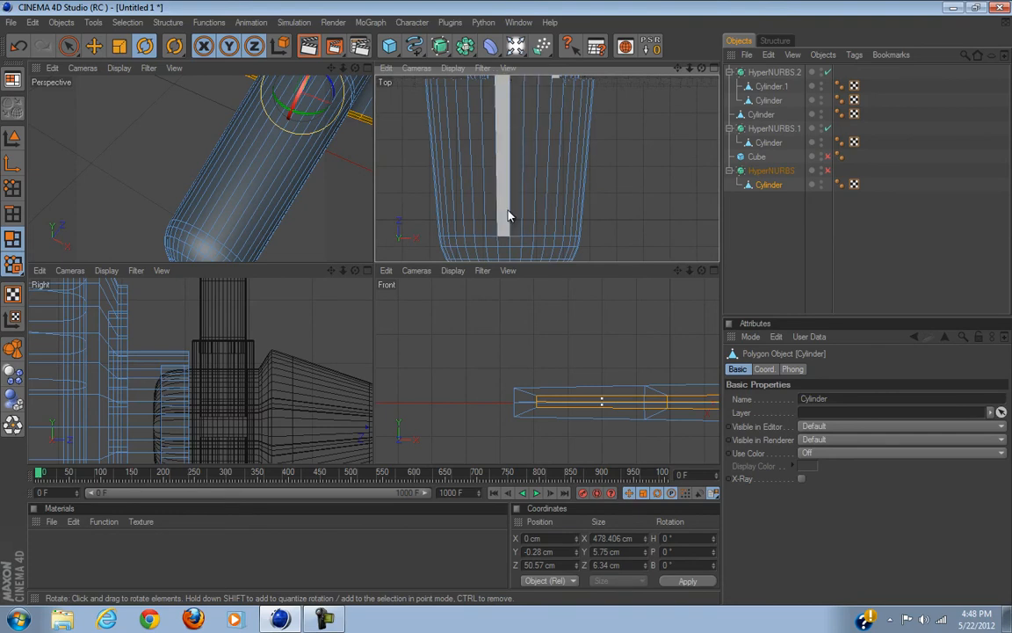
pyautogui.press('k')
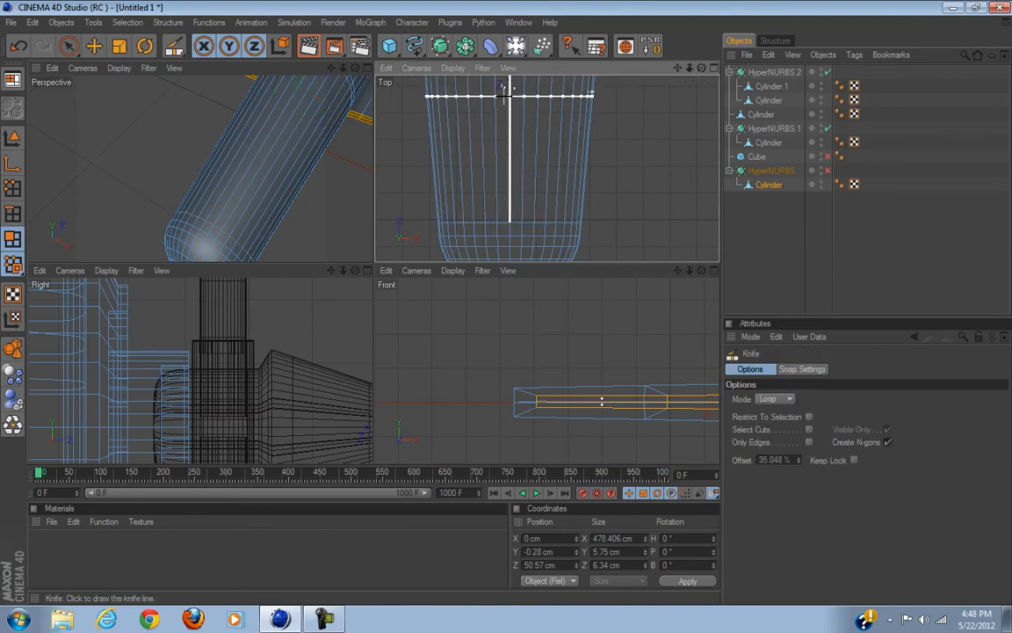
pyautogui.click(72, 47)
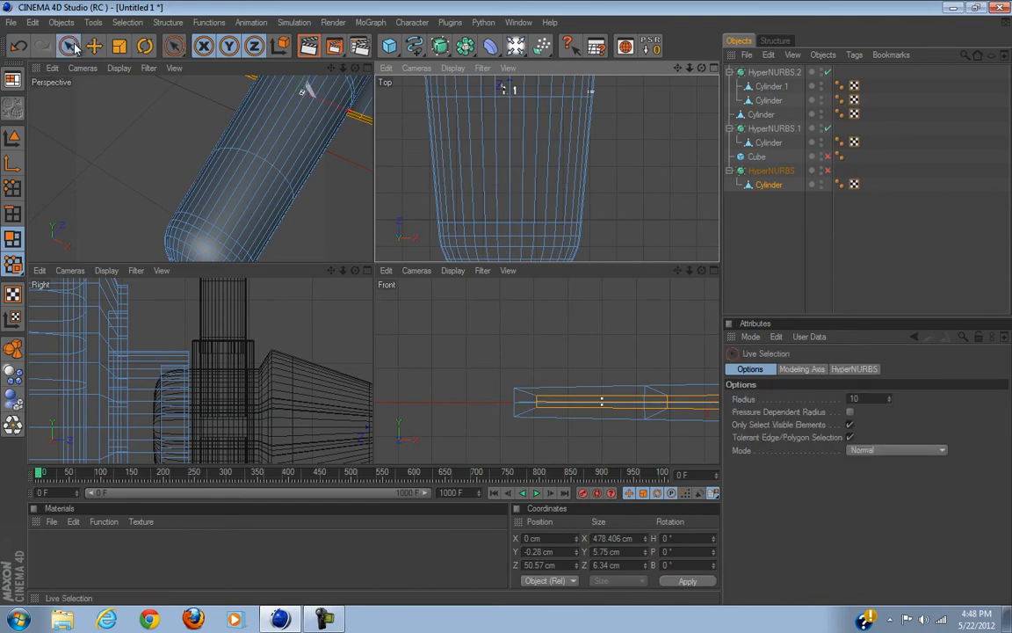
# Step: Extrude the two top polygons between the fuselage's tail edge loops upward by 45.3 cm to form a vertical fin
pyautogui.scroll(-3, 515, 210)
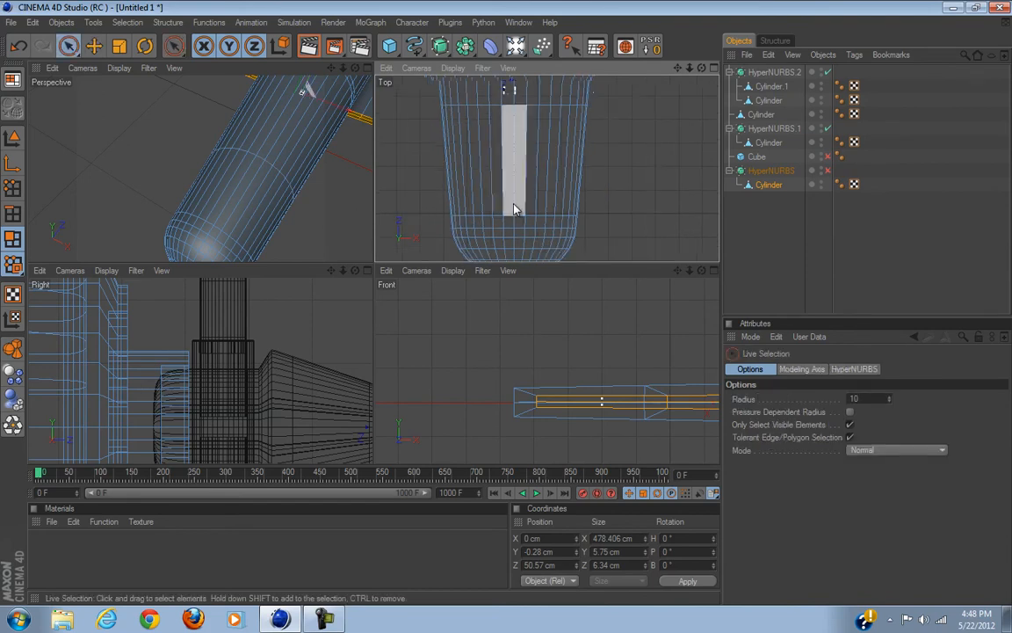
pyautogui.click(520, 198)
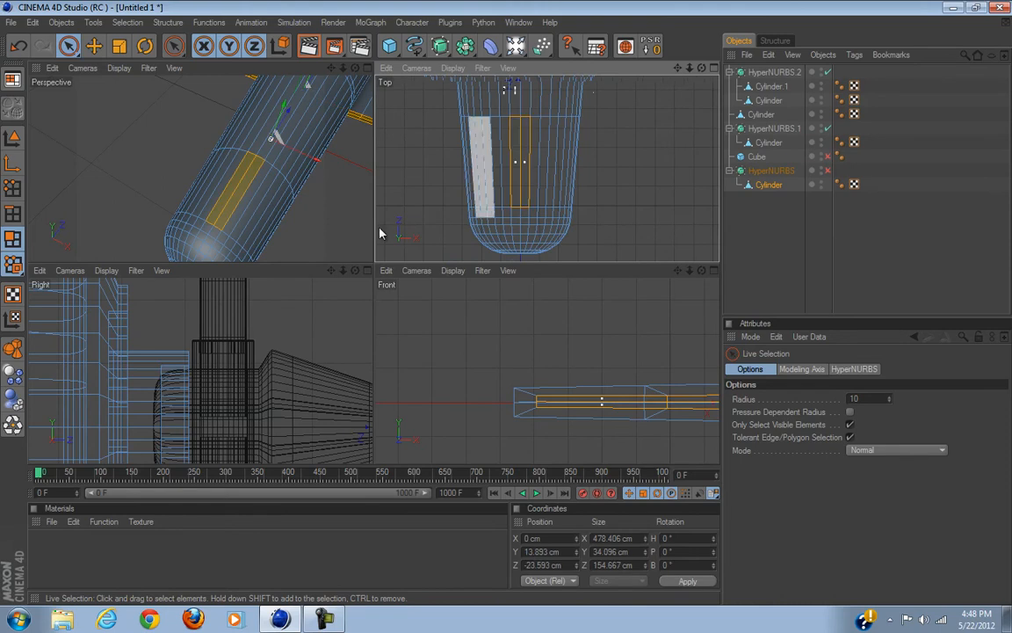
pyautogui.click(366, 68)
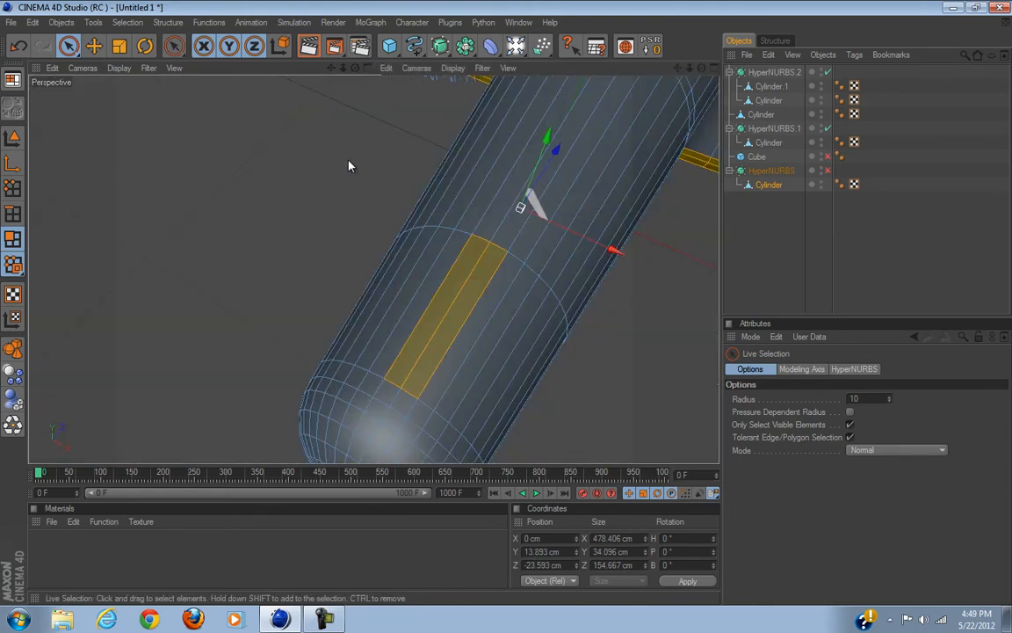
pyautogui.scroll(-3, 349, 165)
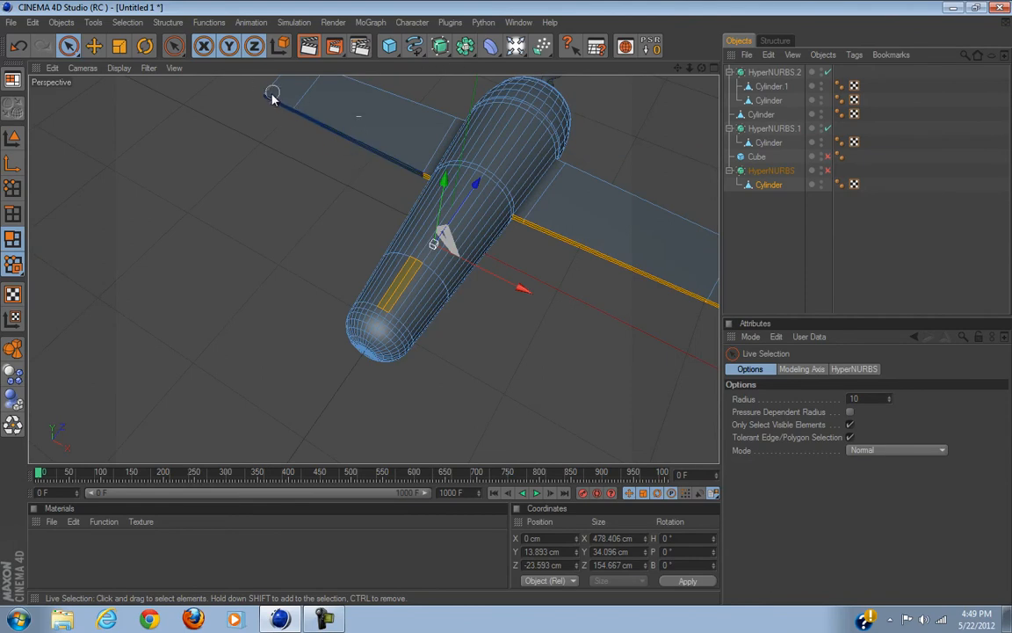
pyautogui.scroll(-2, 641, 295)
pyautogui.hotkey('ctrl', 'z')
pyautogui.keyDown('alt'); pyautogui.moveTo(471, 246); pyautogui.dragTo(232, 198); pyautogui.keyUp('alt')
pyautogui.rightClick(233, 199)
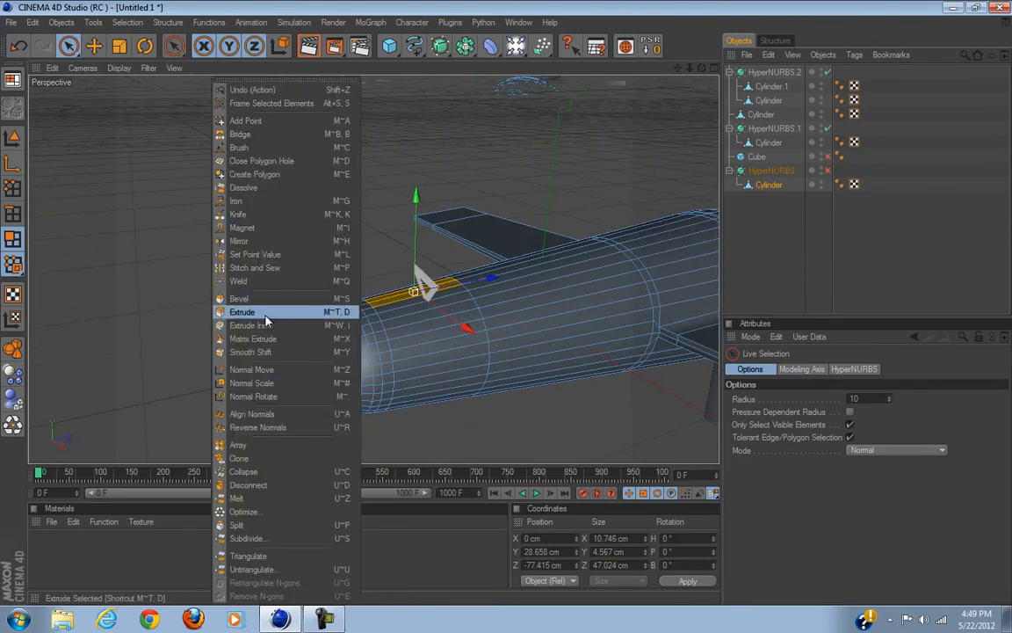
pyautogui.click(243, 312)
pyautogui.moveTo(554, 301); pyautogui.dragTo(146, 350)
pyautogui.moveTo(406, 155); pyautogui.dragTo(406, 123)
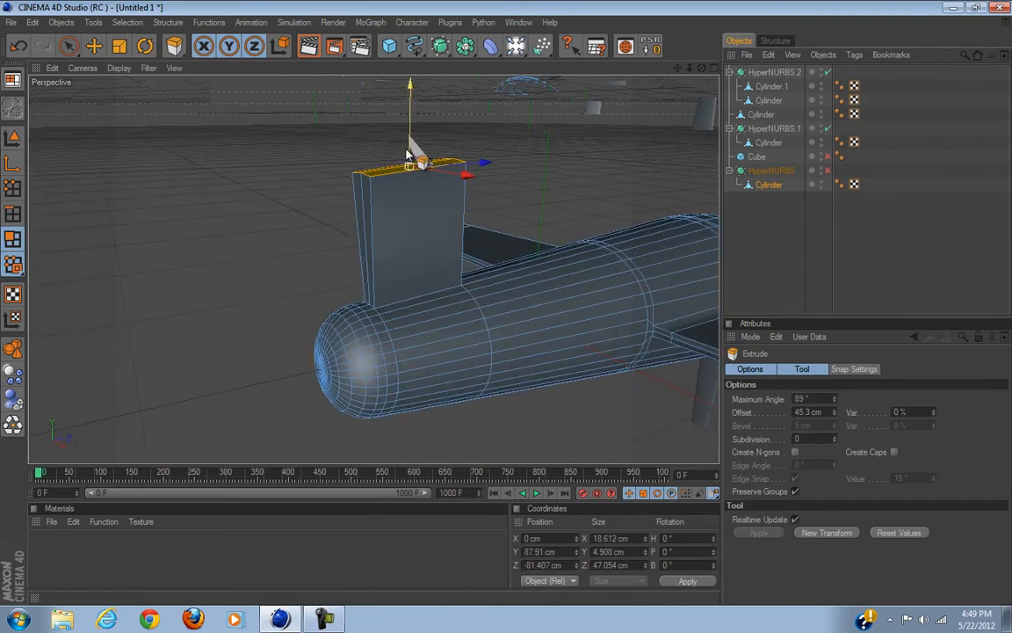
# Step: Scale the fin's top face to about 5.9 cm in X and 29.5 cm in Z, and lower it to Y 82.985 cm
pyautogui.click(120, 46)
pyautogui.moveTo(501, 301)
pyautogui.keyDown('alt'); pyautogui.mouseDown()
pyautogui.moveTo(466, 322)
pyautogui.moveTo(507, 306)
pyautogui.mouseUp(); pyautogui.keyUp('alt')
pyautogui.moveTo(507, 305)
pyautogui.keyDown('alt'); pyautogui.mouseDown()
pyautogui.moveTo(568, 307)
pyautogui.moveTo(506, 307)
pyautogui.mouseUp(); pyautogui.keyUp('alt')
pyautogui.keyDown('alt'); pyautogui.moveTo(537, 187); pyautogui.dragTo(499, 309); pyautogui.keyUp('alt')
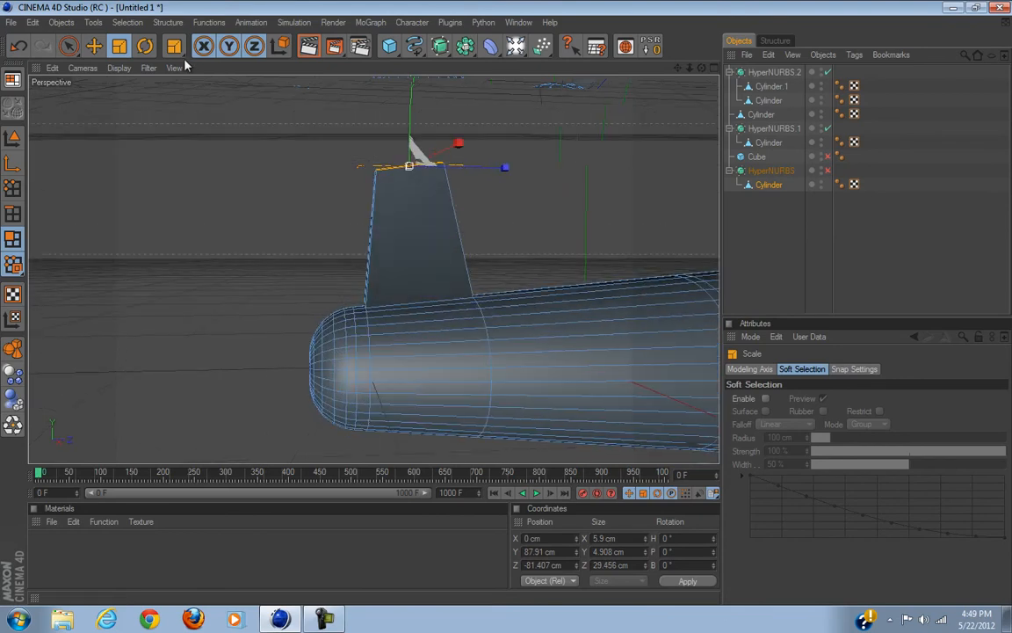
pyautogui.moveTo(410, 113); pyautogui.dragTo(410, 124)
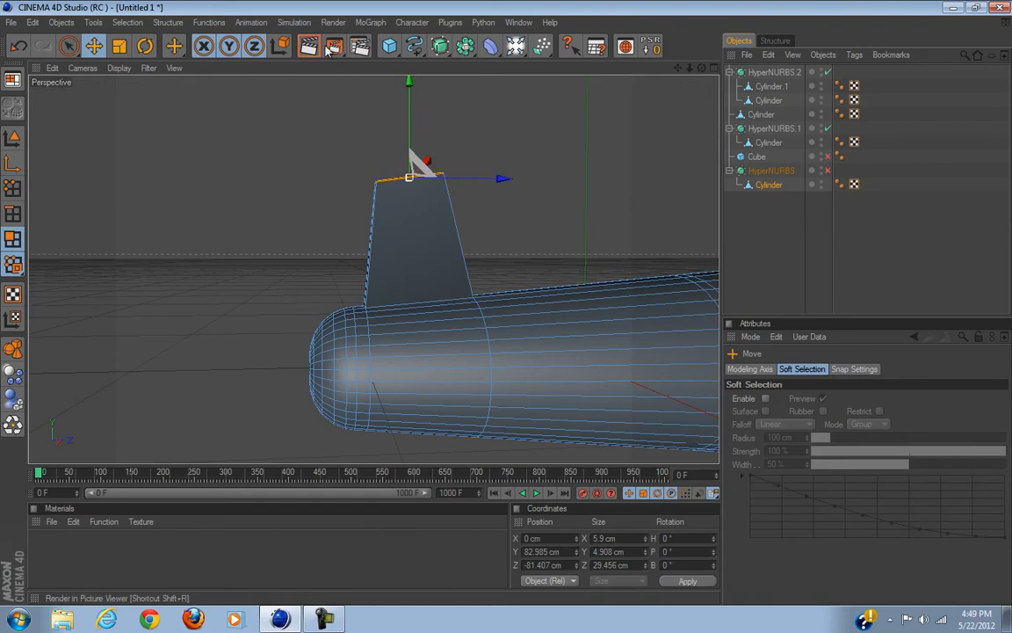
# Step: Cut edge loops around the vertical fin, one near its top and one near its base
pyautogui.press('k')
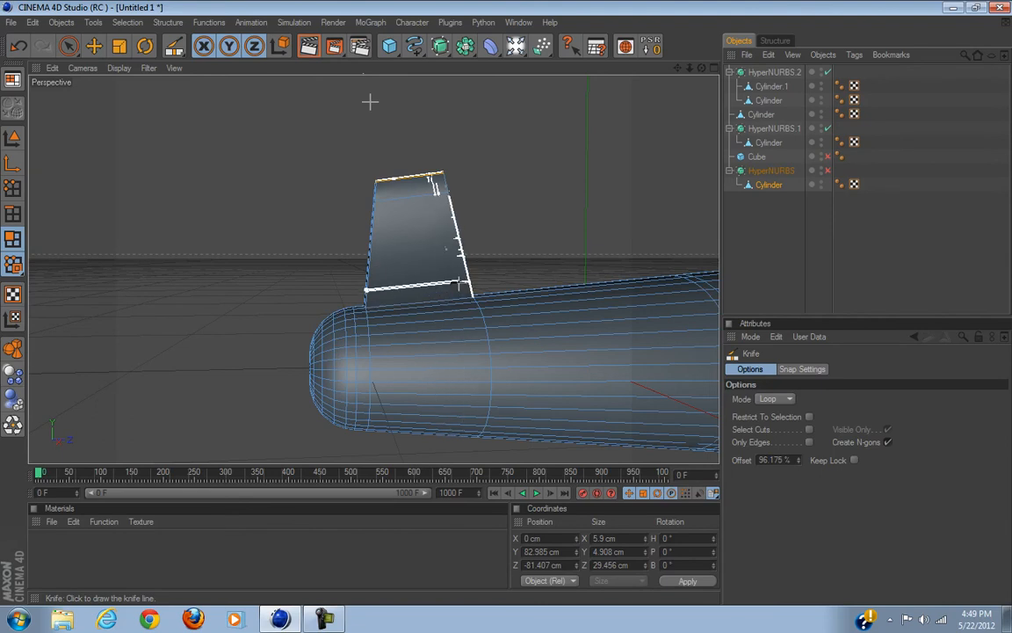
pyautogui.keyDown('alt'); pyautogui.moveTo(528, 253); pyautogui.dragTo(537, 222, button='middle'); pyautogui.keyUp('alt')
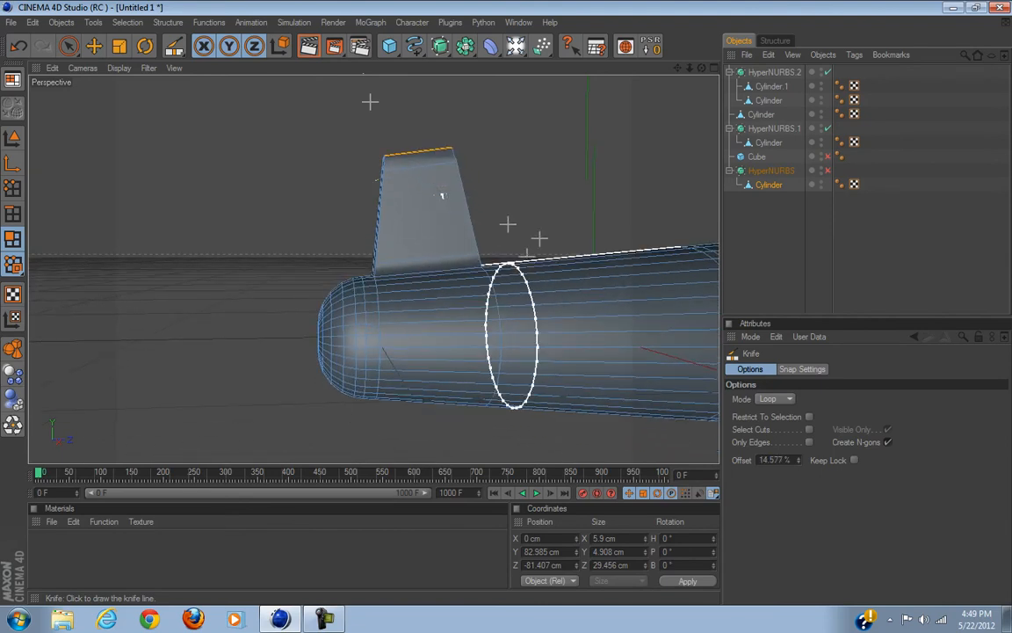
pyautogui.keyDown('alt'); pyautogui.moveTo(537, 206); pyautogui.dragTo(506, 303); pyautogui.keyUp('alt')
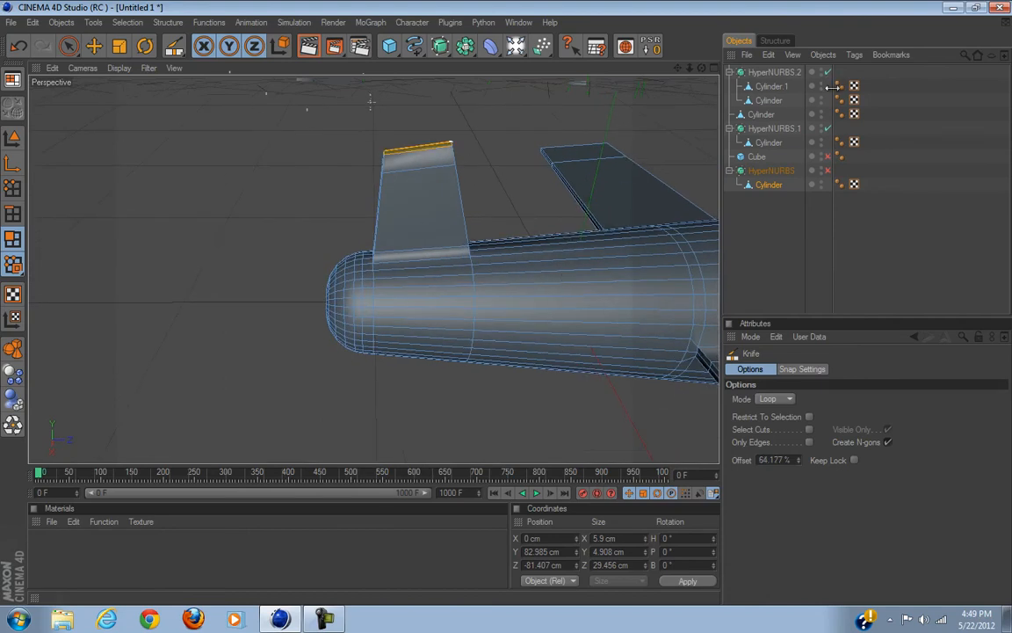
# Step: Preview the fin with the fuselage's HyperNURBS enabled, disable it again and reselect the fuselage Cylinder
pyautogui.click(828, 171)
pyautogui.click(861, 264)
pyautogui.keyDown('alt'); pyautogui.moveTo(432, 275); pyautogui.dragTo(508, 310); pyautogui.keyUp('alt')
pyautogui.click(827, 171)
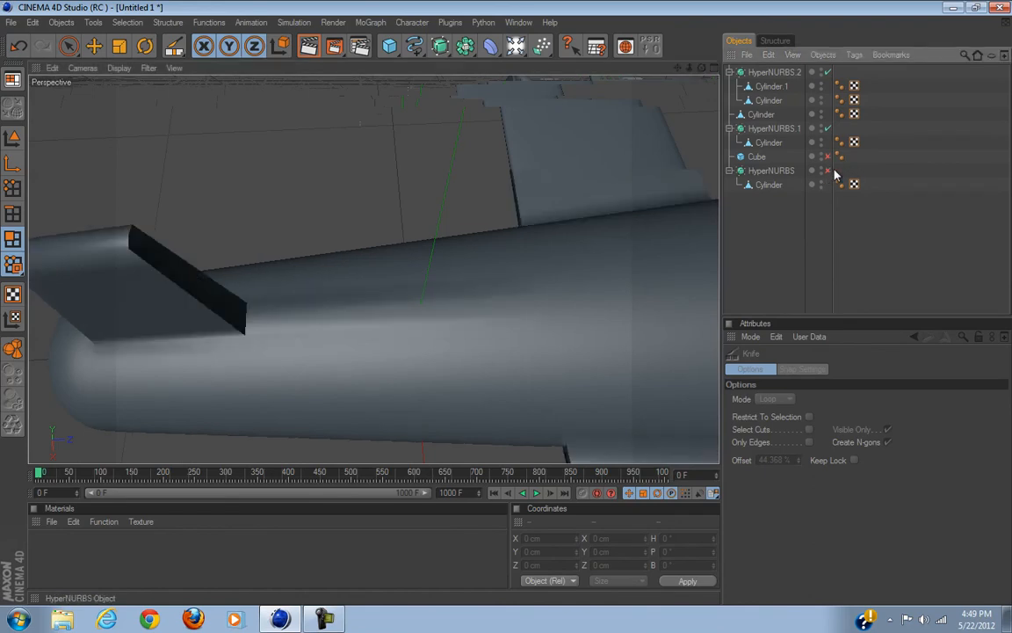
pyautogui.click(769, 186)
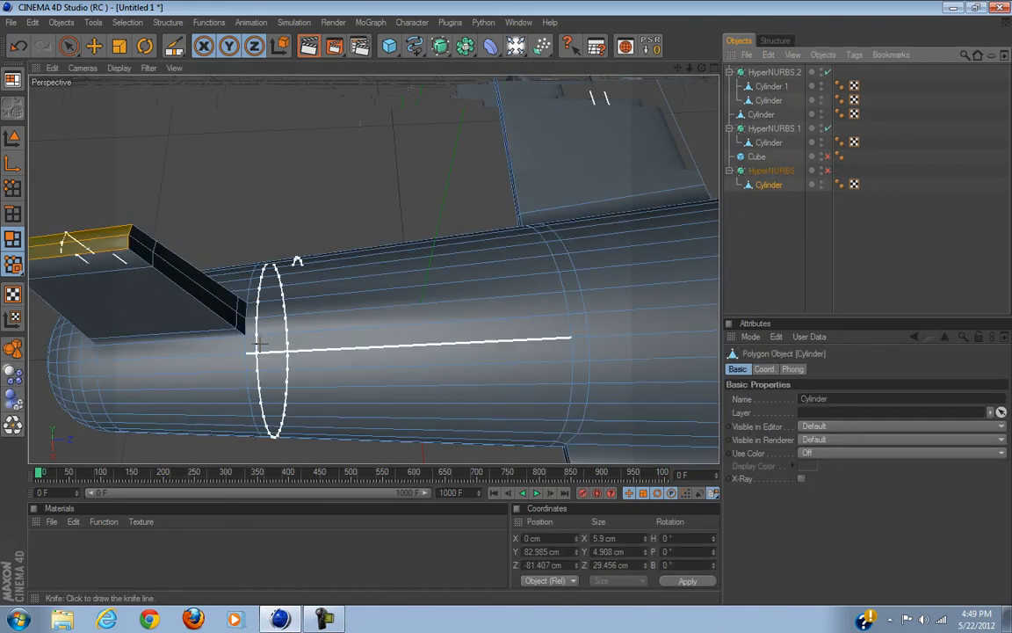
# Step: Cut additional edge loops across the fin with the Knife to outline a narrow band around its upper middle
pyautogui.keyDown('alt'); pyautogui.moveTo(542, 418); pyautogui.dragTo(367, 327); pyautogui.keyUp('alt')
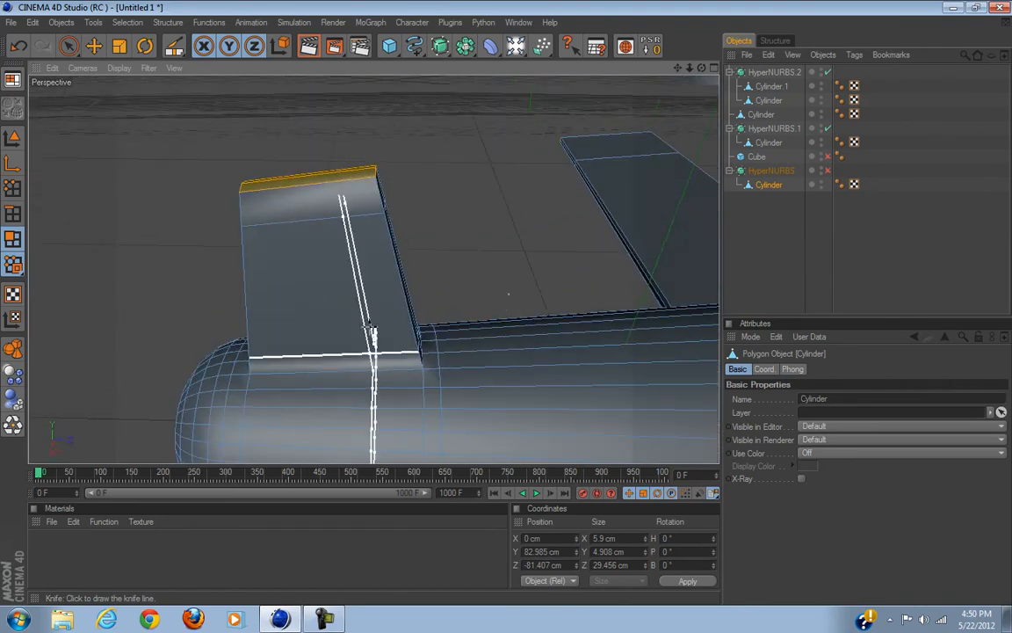
pyautogui.keyDown('alt'); pyautogui.moveTo(508, 295); pyautogui.dragTo(273, 152); pyautogui.keyUp('alt')
pyautogui.click(68, 46)
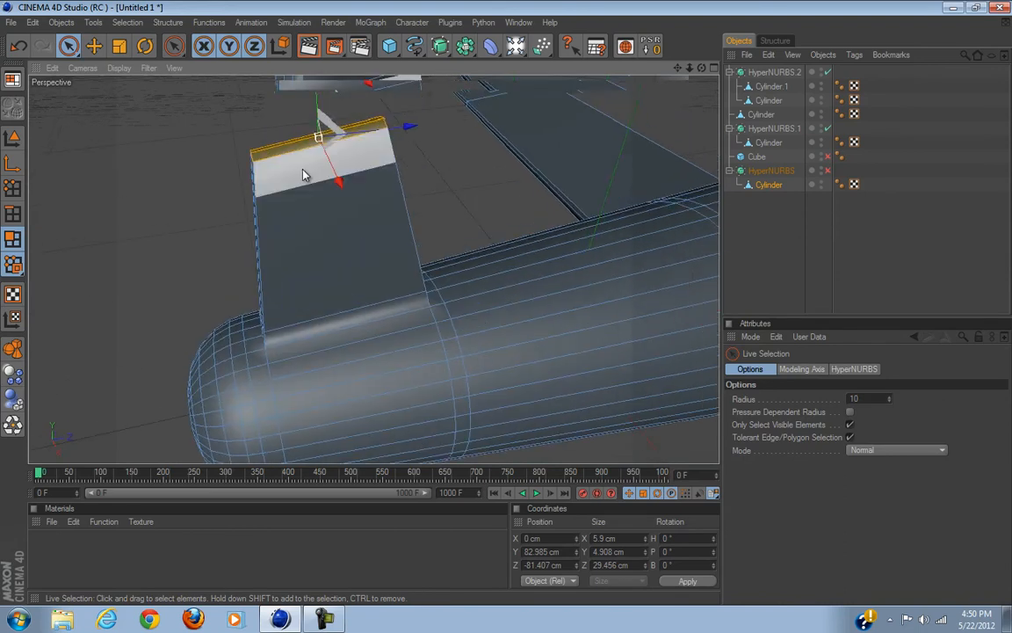
pyautogui.press('k')
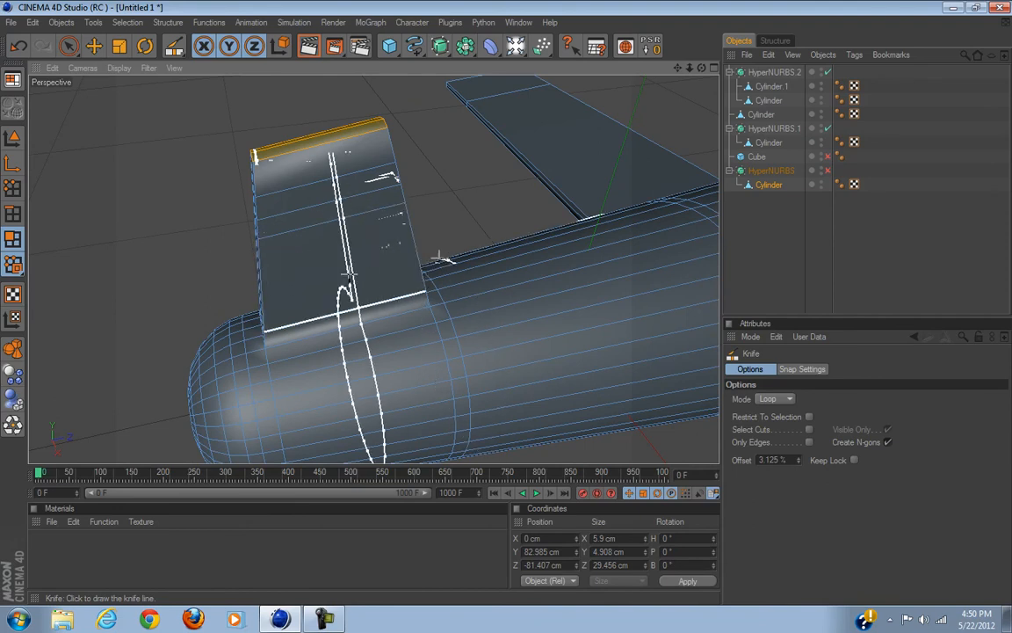
pyautogui.scroll(5, 506, 301)
pyautogui.keyDown('alt'); pyautogui.moveTo(281, 333); pyautogui.dragTo(289, 321, button='middle'); pyautogui.keyUp('alt')
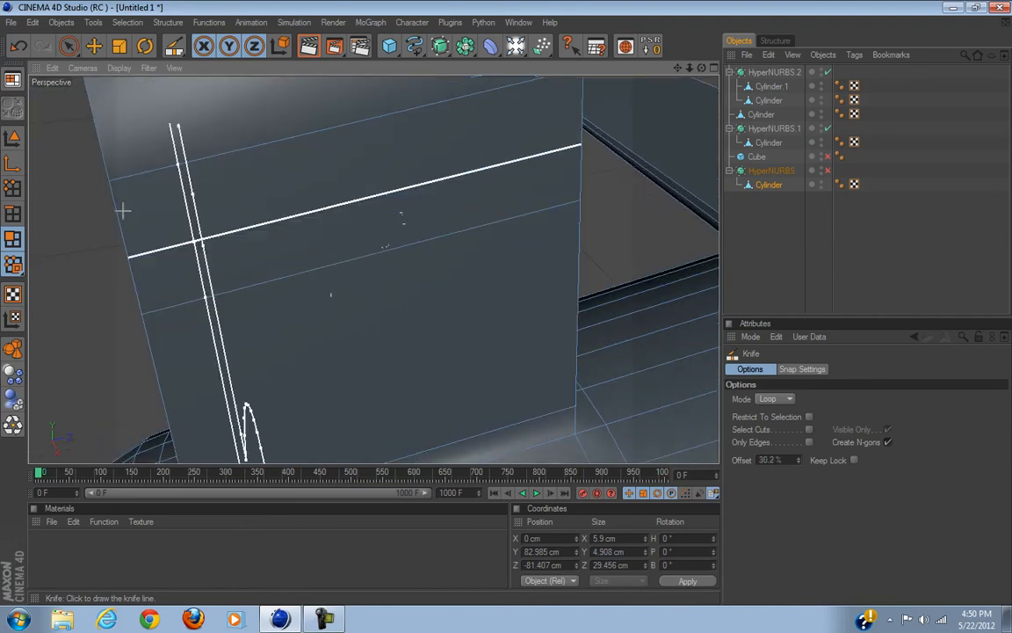
# Step: Select only the narrow middle band polygons on both sides of the fin, leaving out the large polygon below them
pyautogui.click(69, 52)
pyautogui.click(220, 263)
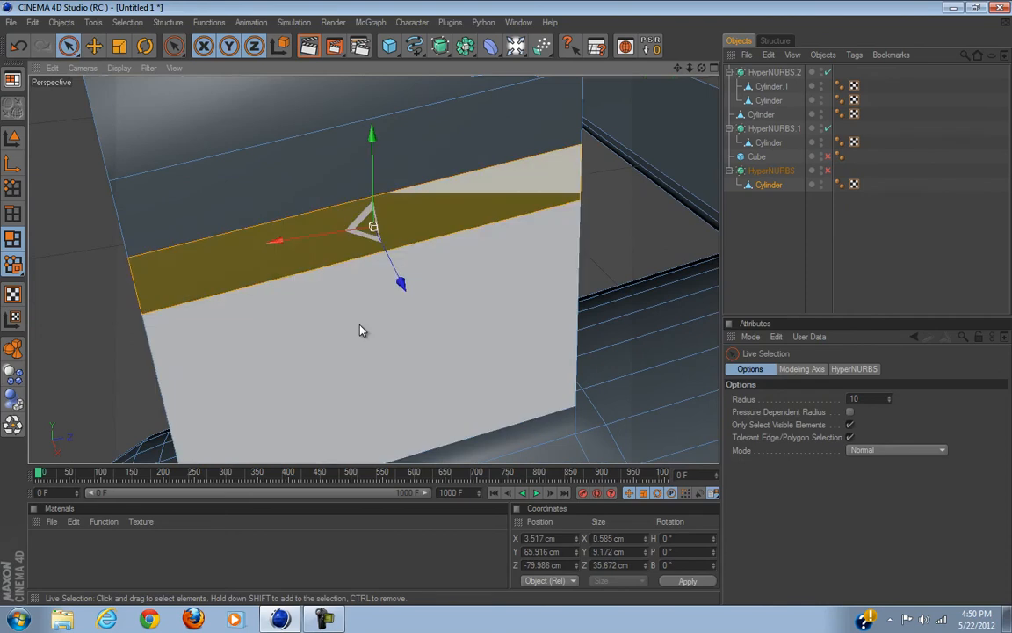
pyautogui.keyDown('alt'); pyautogui.moveTo(413, 321); pyautogui.dragTo(500, 310); pyautogui.keyUp('alt')
pyautogui.keyDown('alt'); pyautogui.moveTo(500, 310); pyautogui.dragTo(371, 300, button='right'); pyautogui.keyUp('alt')
pyautogui.keyDown('alt'); pyautogui.moveTo(503, 307); pyautogui.dragTo(375, 300); pyautogui.keyUp('alt')
pyautogui.click(360, 278)
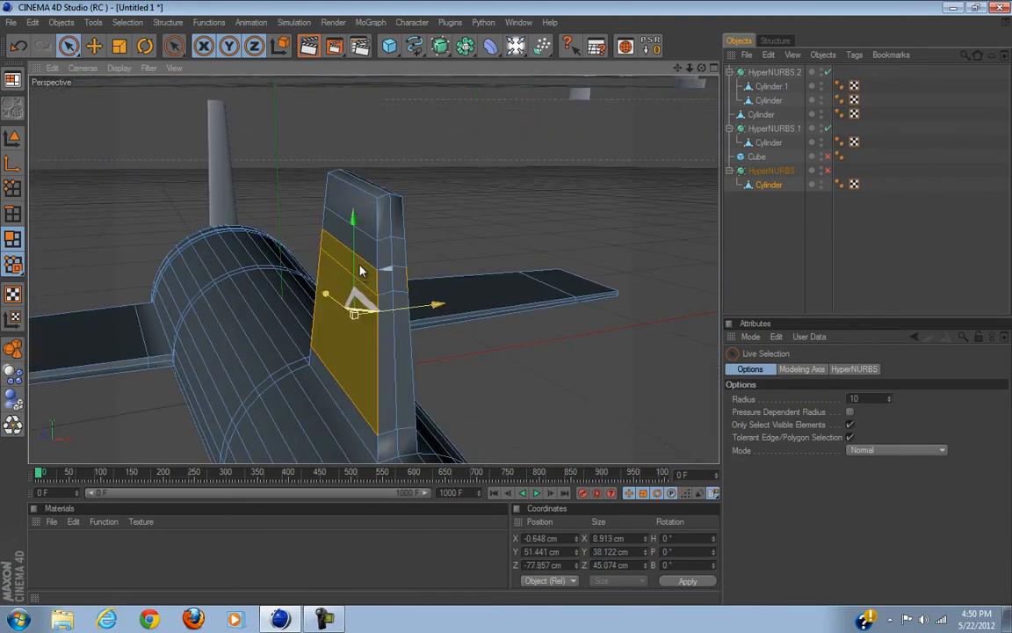
pyautogui.keyDown('ctrl'); pyautogui.click(362, 334); pyautogui.keyUp('ctrl')
pyautogui.keyDown('alt'); pyautogui.moveTo(474, 320); pyautogui.dragTo(615, 307); pyautogui.keyUp('alt')
pyautogui.scroll(4, 470, 286)
pyautogui.keyDown('alt'); pyautogui.moveTo(470, 286); pyautogui.dragTo(435, 307); pyautogui.keyUp('alt')
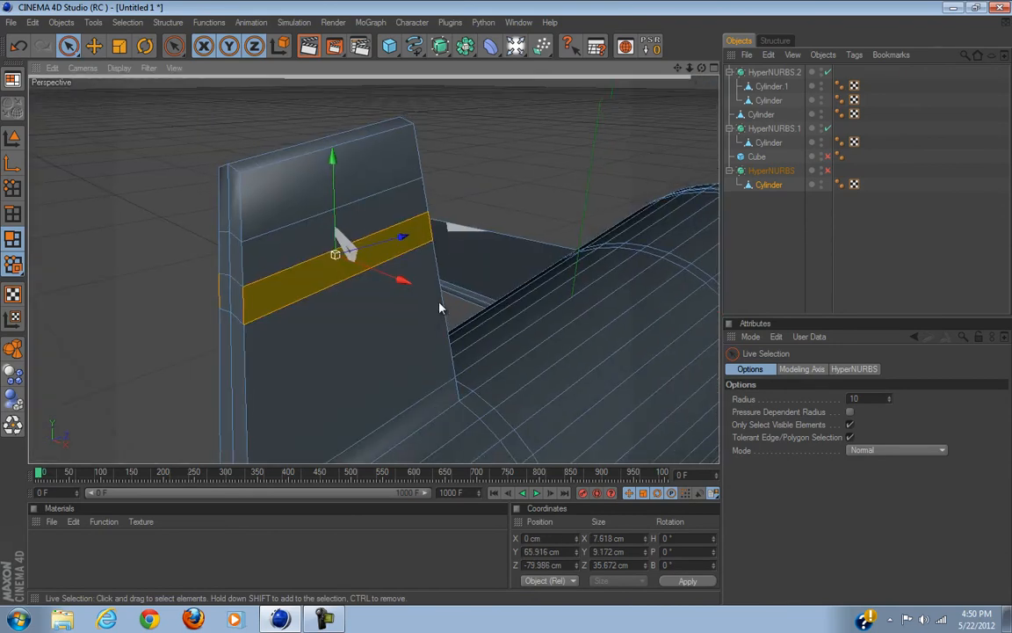
# Step: Extrude the selected band polygons outward by 28.7 cm on both sides of the fin to start the horizontal stabilizer
pyautogui.moveTo(689, 72); pyautogui.dragTo(535, 165)
pyautogui.rightClick(535, 166)
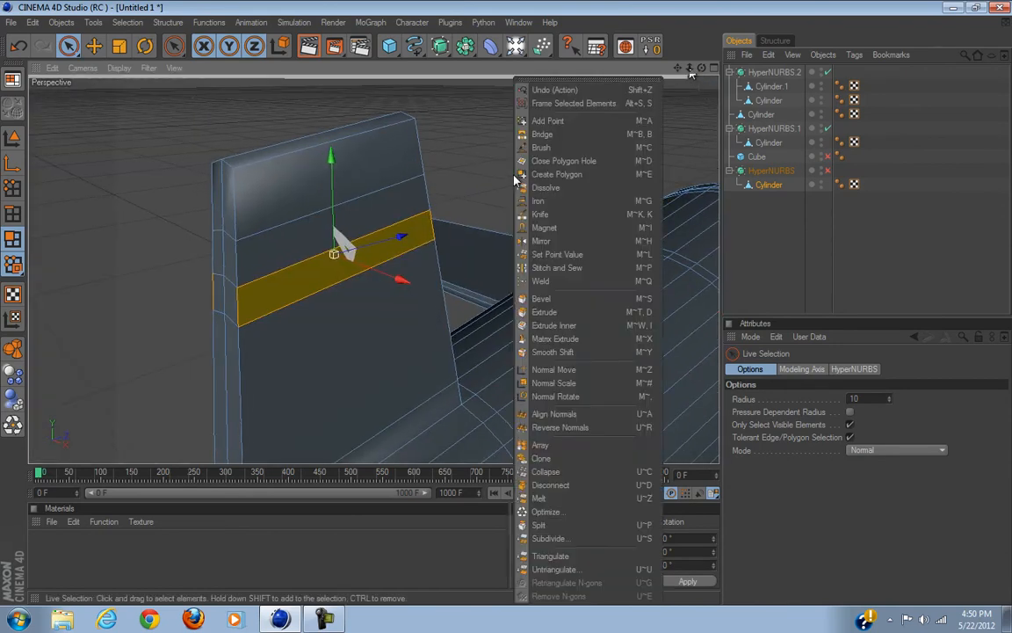
pyautogui.click(537, 325)
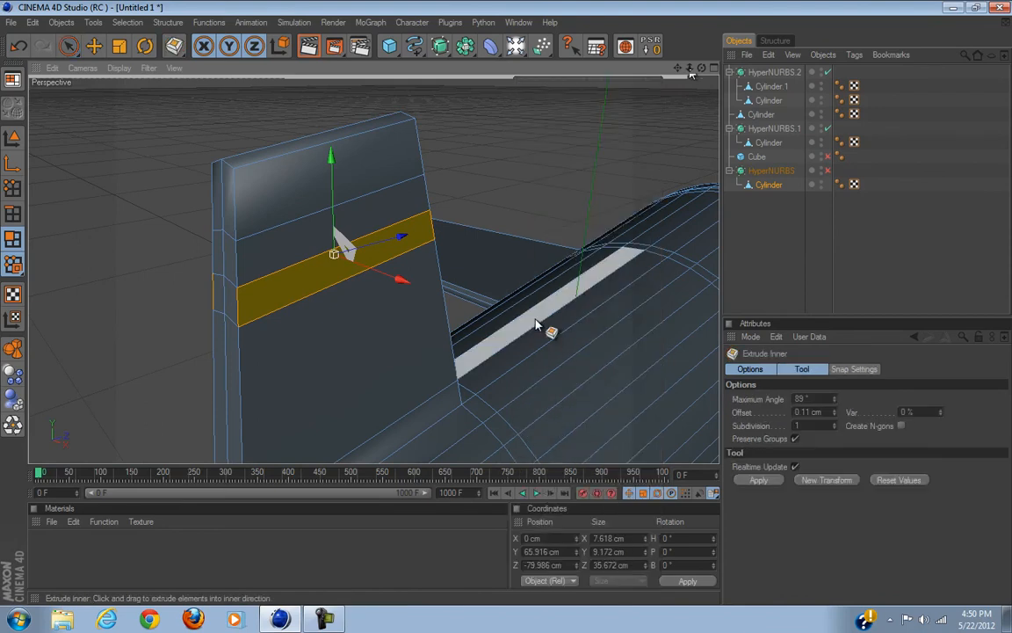
pyautogui.rightClick(514, 241)
pyautogui.click(525, 312)
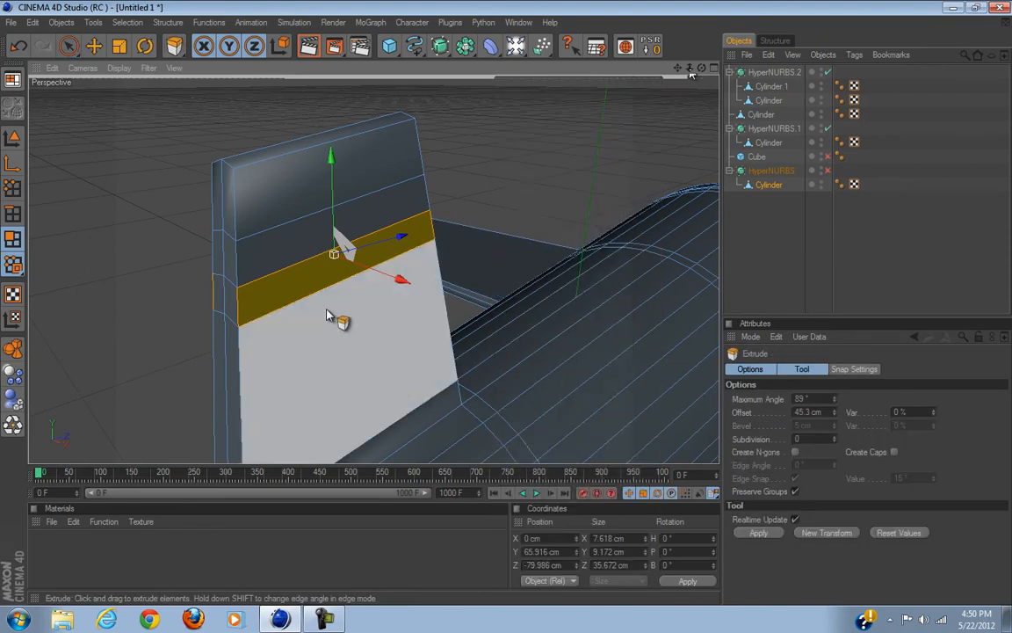
pyautogui.scroll(-5, 418, 318)
pyautogui.keyDown('alt'); pyautogui.moveTo(463, 356); pyautogui.dragTo(508, 310); pyautogui.keyUp('alt')
pyautogui.scroll(5, 264, 370)
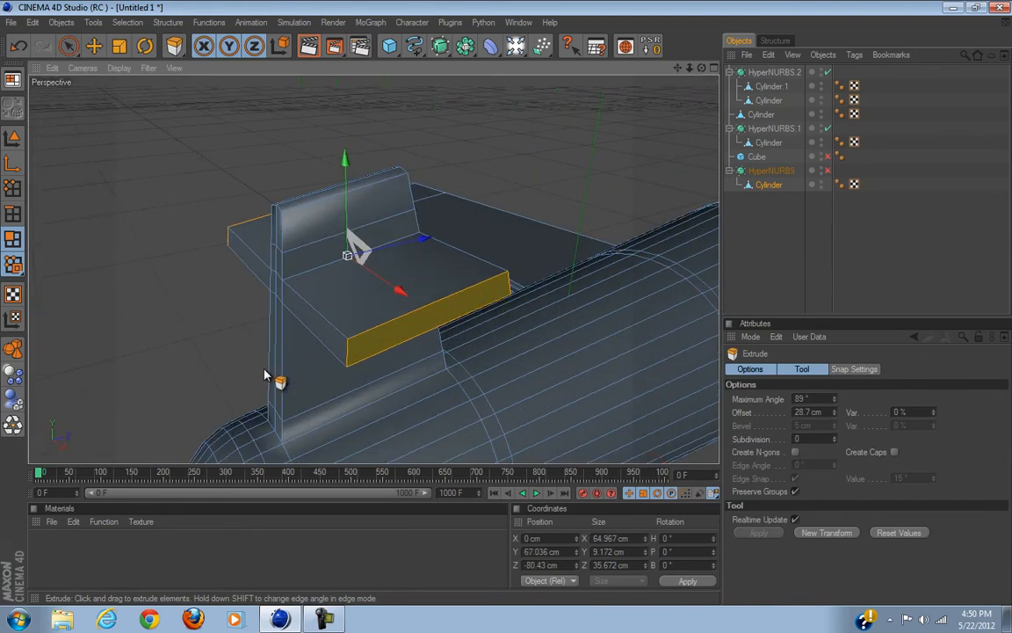
# Step: Scale the stabilizer's end faces to a span of about 120.9 cm in X and a depth of about 17.9 cm in Z
pyautogui.click(119, 46)
pyautogui.moveTo(426, 239); pyautogui.dragTo(512, 306)
pyautogui.keyDown('alt'); pyautogui.moveTo(459, 279); pyautogui.dragTo(532, 310); pyautogui.keyUp('alt')
pyautogui.keyDown('alt'); pyautogui.moveTo(532, 310); pyautogui.dragTo(381, 278); pyautogui.keyUp('alt')
pyautogui.keyDown('alt'); pyautogui.moveTo(518, 312); pyautogui.dragTo(411, 302); pyautogui.keyUp('alt')
# Step: Lower the stabilizer's end faces to Y 63.764 cm and scale their thickness to about 4.9 cm
pyautogui.click(95, 46)
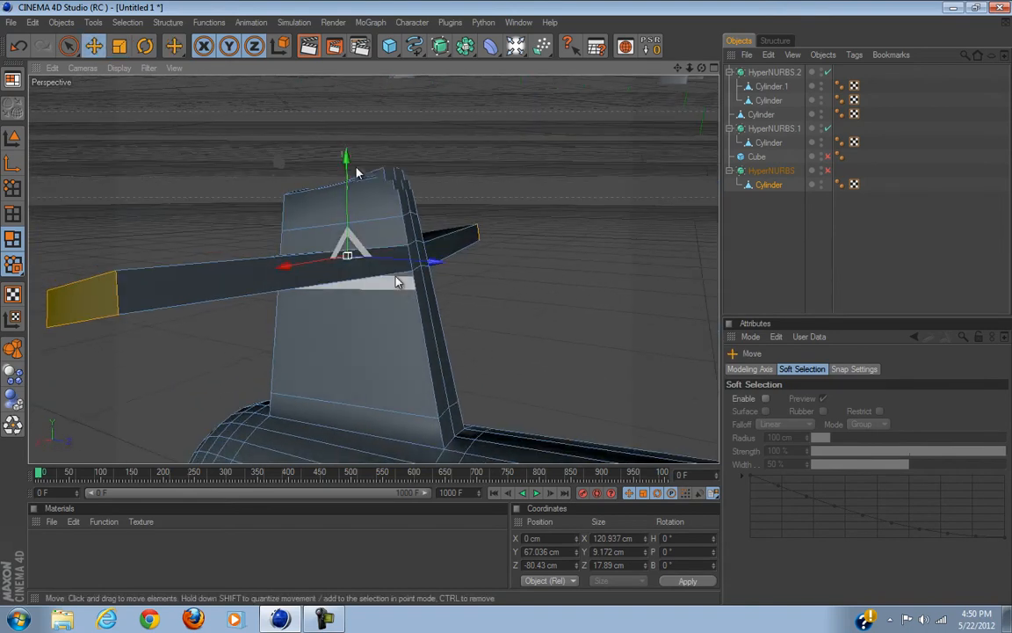
pyautogui.moveTo(346, 164); pyautogui.dragTo(379, 214)
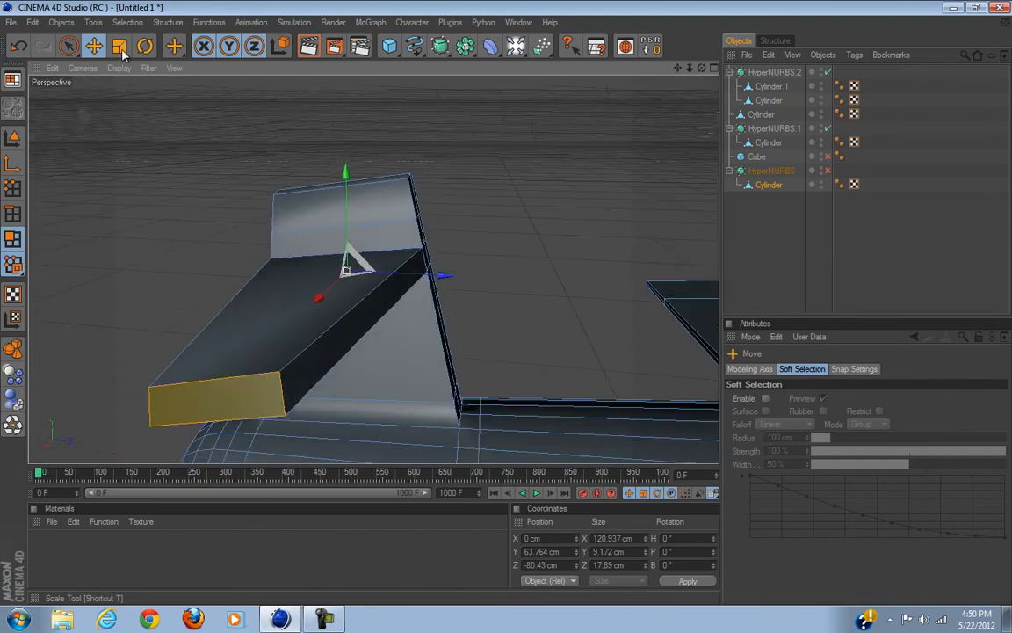
pyautogui.moveTo(347, 171); pyautogui.dragTo(508, 309)
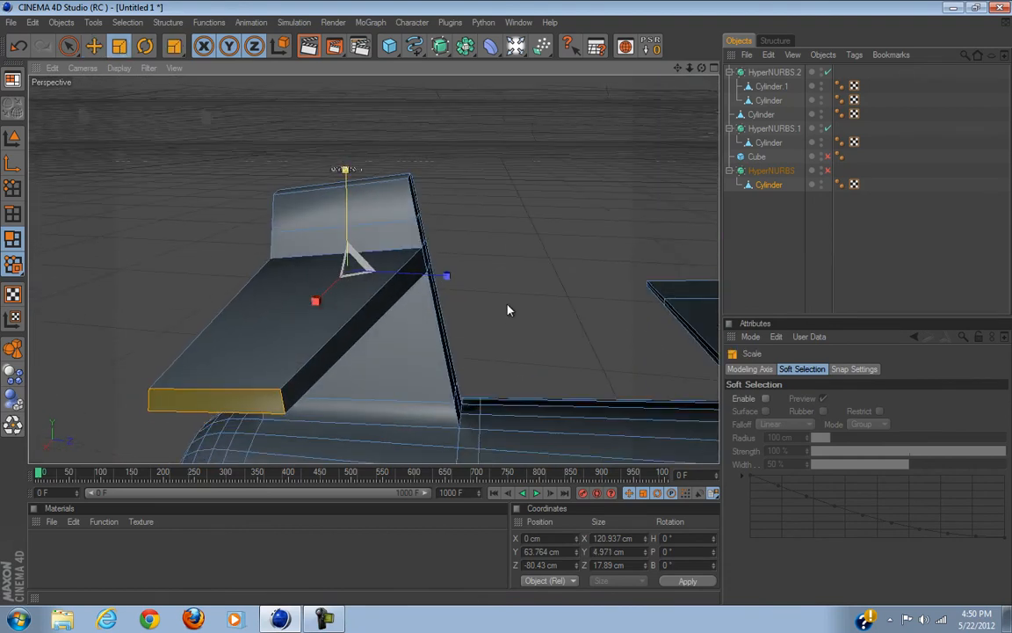
pyautogui.keyDown('alt'); pyautogui.moveTo(330, 126); pyautogui.dragTo(507, 309); pyautogui.keyUp('alt')
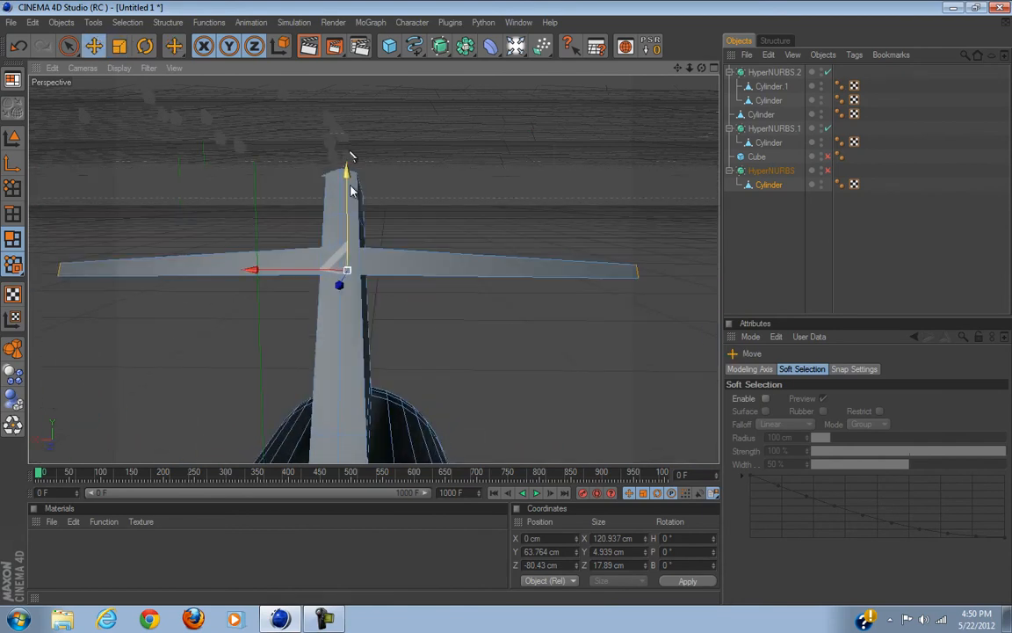
# Step: Raise the stabilizer's end faces to Y 65.642 cm
pyautogui.moveTo(507, 308); pyautogui.dragTo(508, 308)
pyautogui.keyDown('alt'); pyautogui.moveTo(351, 156); pyautogui.dragTo(515, 310); pyautogui.keyUp('alt')
pyautogui.scroll(5, 407, 332)
pyautogui.keyDown('alt'); pyautogui.moveTo(407, 332); pyautogui.dragTo(230, 360); pyautogui.keyUp('alt')
# Step: Cut edge loops around the vertical fin close to where the horizontal stabilizer joins it
pyautogui.press('k')
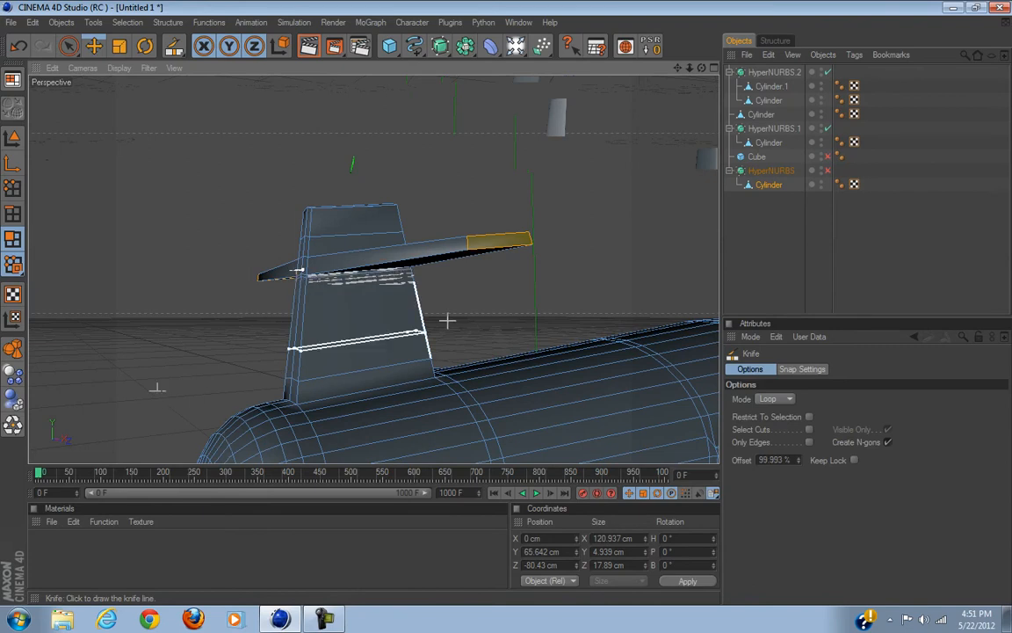
pyautogui.keyDown('alt'); pyautogui.moveTo(326, 334); pyautogui.dragTo(293, 355); pyautogui.keyUp('alt')
pyautogui.scroll(3, 134, 384)
pyautogui.keyDown('alt'); pyautogui.moveTo(530, 300); pyautogui.dragTo(703, 290, button='middle'); pyautogui.keyUp('alt')
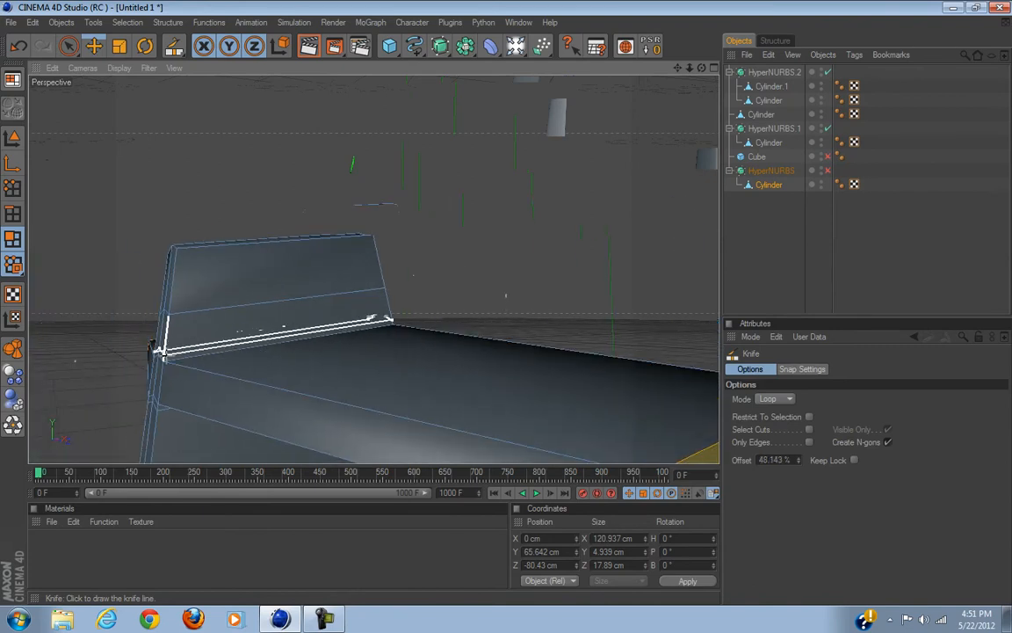
pyautogui.click(161, 353)
pyautogui.keyDown('alt'); pyautogui.moveTo(278, 409); pyautogui.dragTo(441, 306); pyautogui.keyUp('alt')
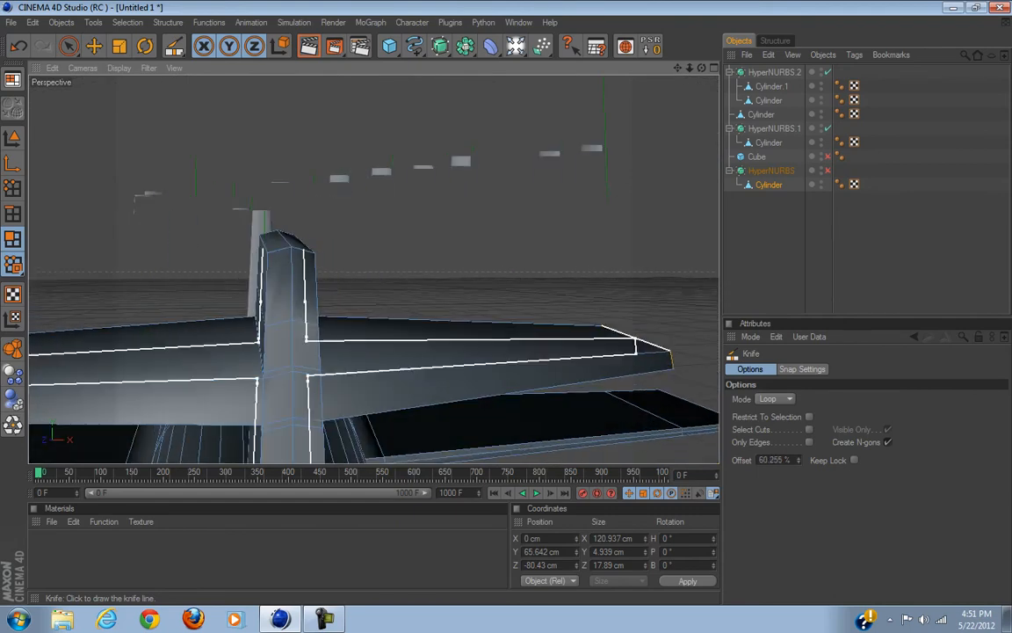
# Step: Preview the smoothed tail with the fuselage's HyperNURBS enabled, disable it again and reselect the fuselage Cylinder
pyautogui.click(828, 172)
pyautogui.click(913, 225)
pyautogui.keyDown('alt'); pyautogui.moveTo(462, 291); pyautogui.dragTo(571, 275); pyautogui.keyUp('alt')
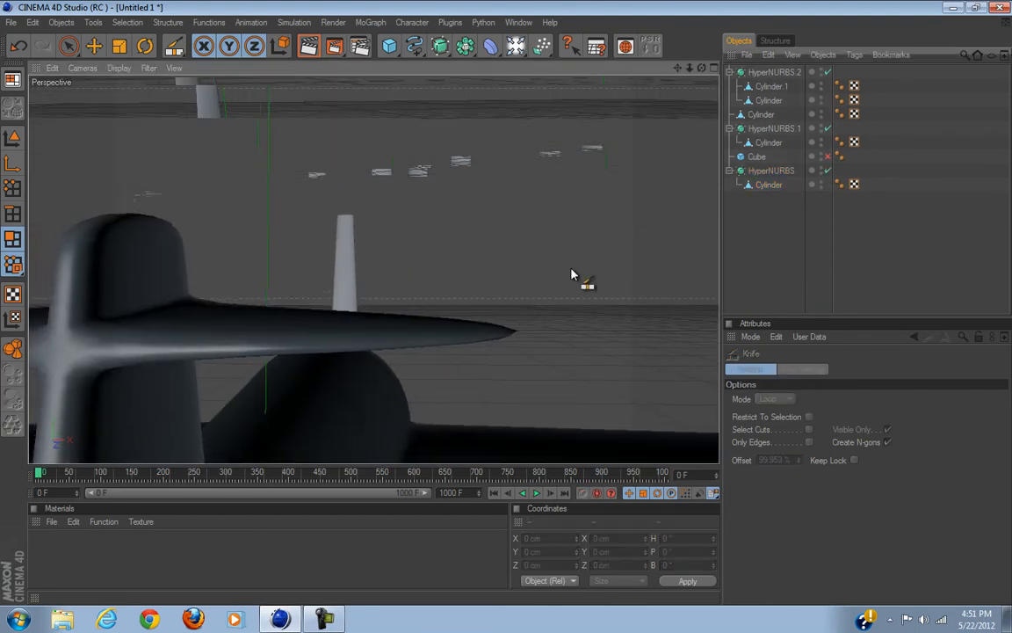
pyautogui.click(828, 172)
pyautogui.click(779, 186)
pyautogui.keyDown('alt'); pyautogui.moveTo(653, 279); pyautogui.dragTo(627, 350); pyautogui.keyUp('alt')
pyautogui.keyDown('alt'); pyautogui.moveTo(543, 376); pyautogui.dragTo(448, 364, button='right'); pyautogui.keyUp('alt')
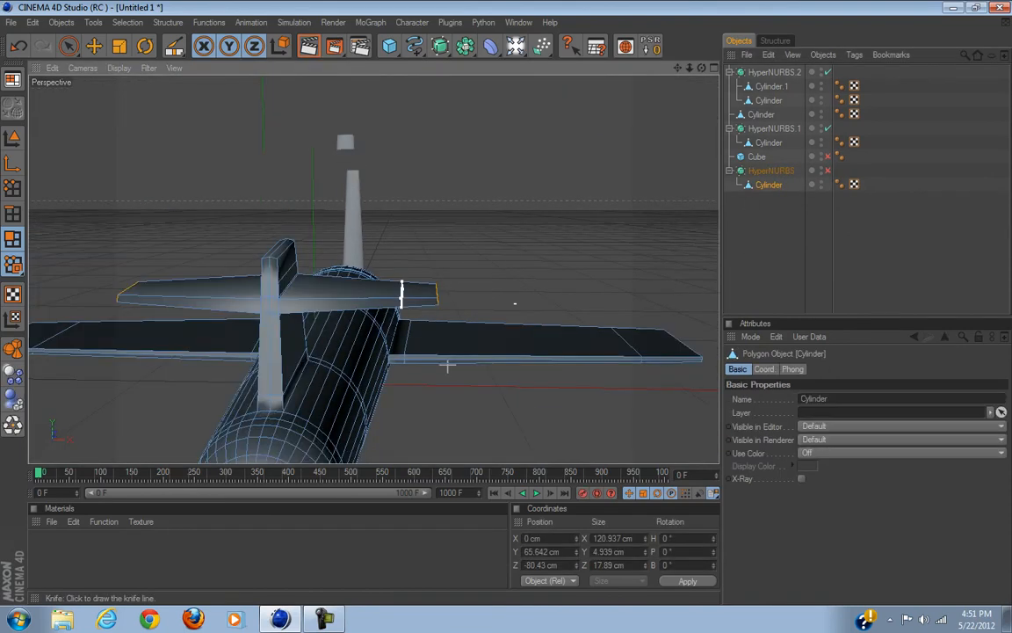
# Step: Cut an edge loop across each half of the horizontal stabilizer, a short distance inward from its tip
pyautogui.click(715, 68)
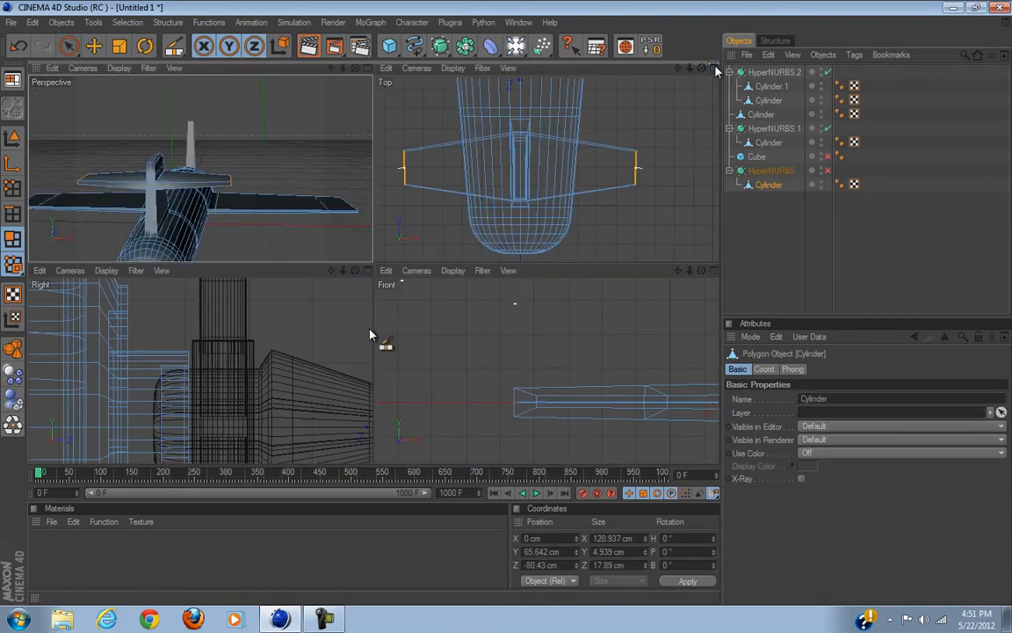
pyautogui.scroll(-5, 283, 343)
pyautogui.scroll(-2, 526, 175)
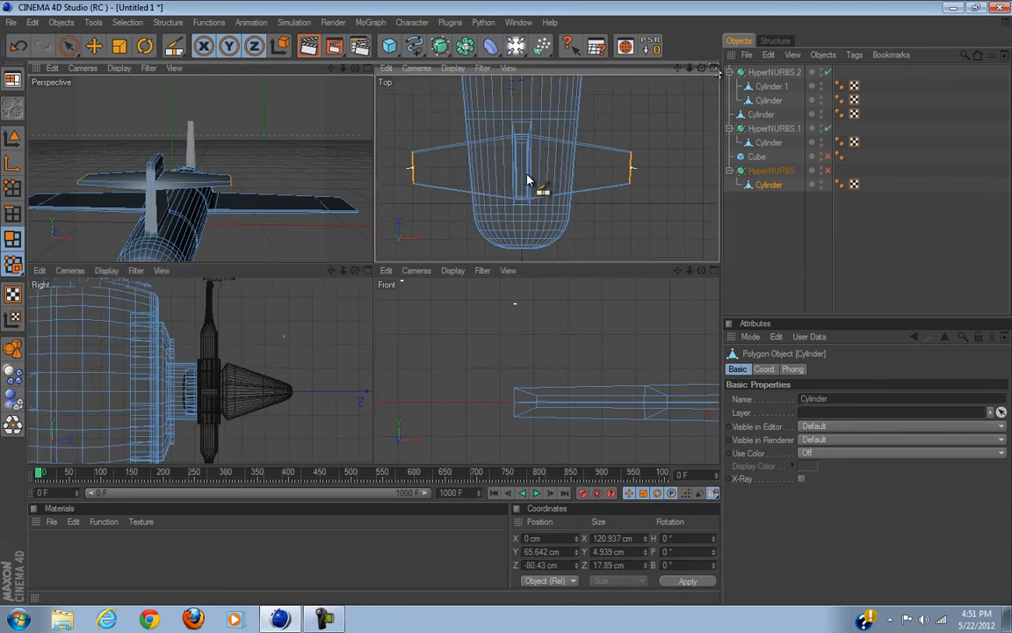
pyautogui.click(715, 68)
pyautogui.scroll(5, 576, 193)
pyautogui.click(474, 261)
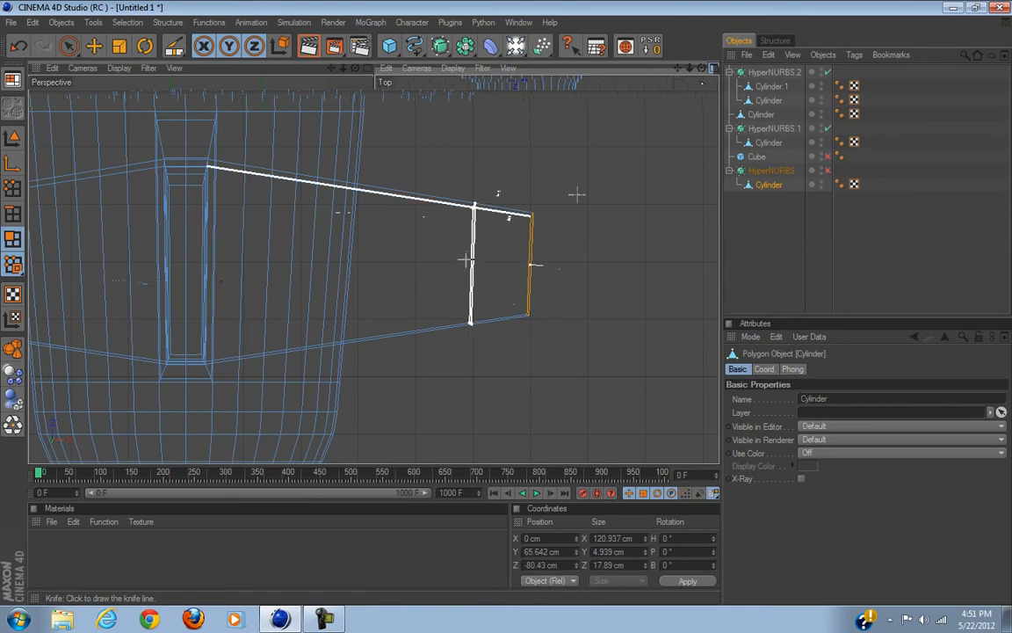
pyautogui.keyDown('alt'); pyautogui.moveTo(246, 371); pyautogui.dragTo(414, 355, button='middle'); pyautogui.keyUp('alt')
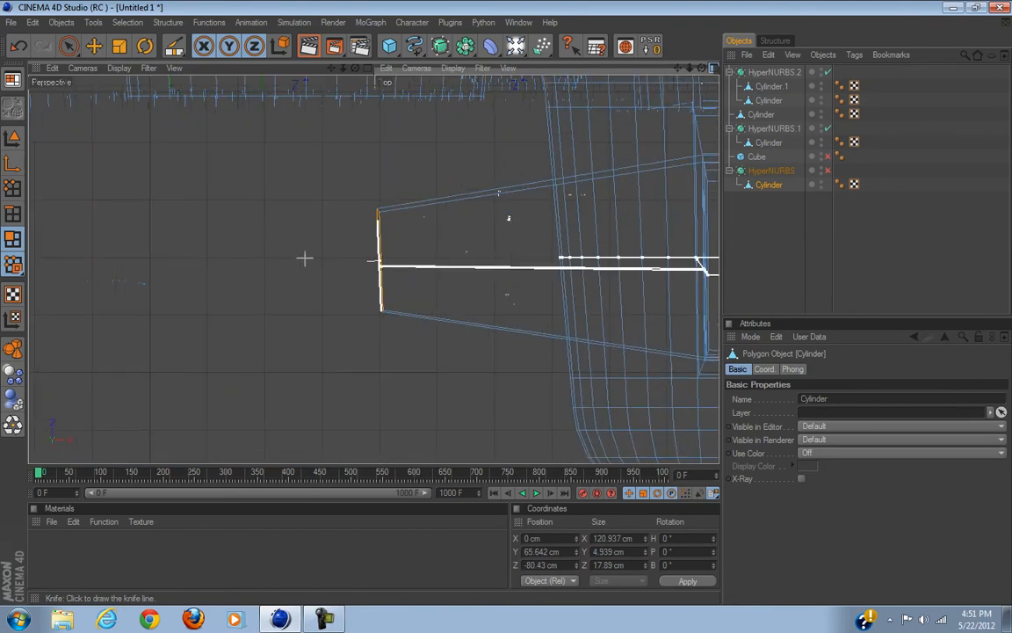
pyautogui.click(442, 250)
pyautogui.keyDown('alt'); pyautogui.moveTo(456, 423); pyautogui.dragTo(233, 432, button='middle'); pyautogui.keyUp('alt')
pyautogui.keyDown('alt'); pyautogui.moveTo(505, 303); pyautogui.dragTo(328, 307, button='middle'); pyautogui.keyUp('alt')
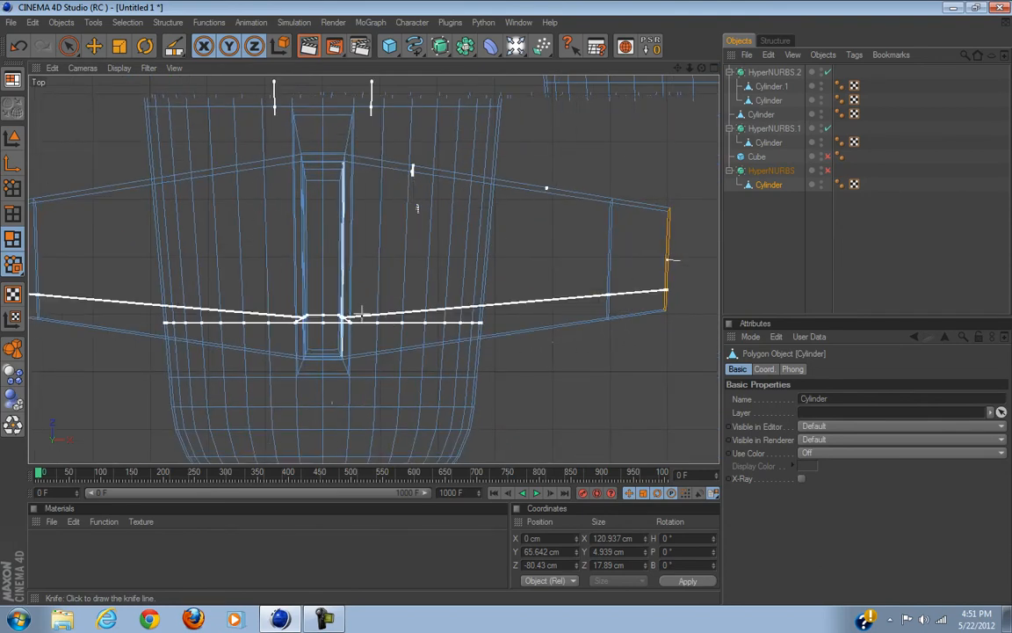
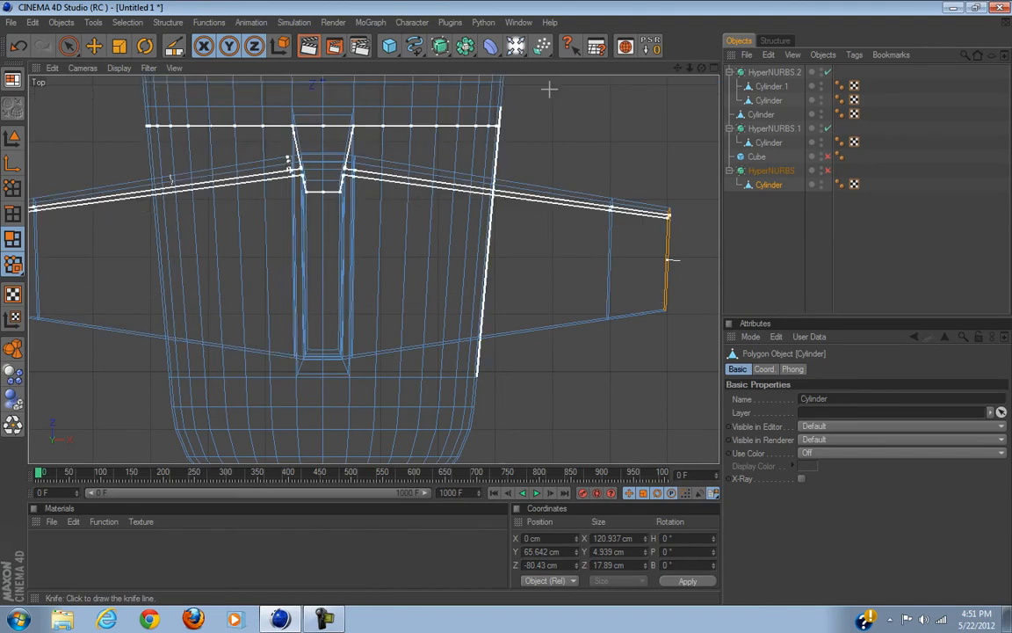
# Step: Enable the fuselage's HyperNURBS, clear the object selection and inspect the smoothed fin and stabilizer
pyautogui.click(714, 69)
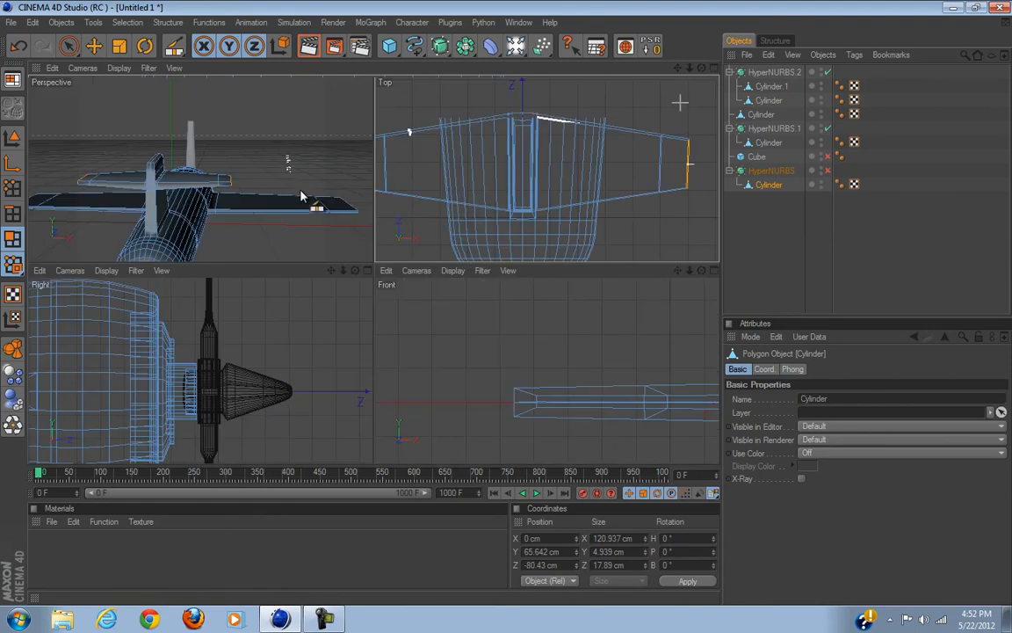
pyautogui.click(368, 66)
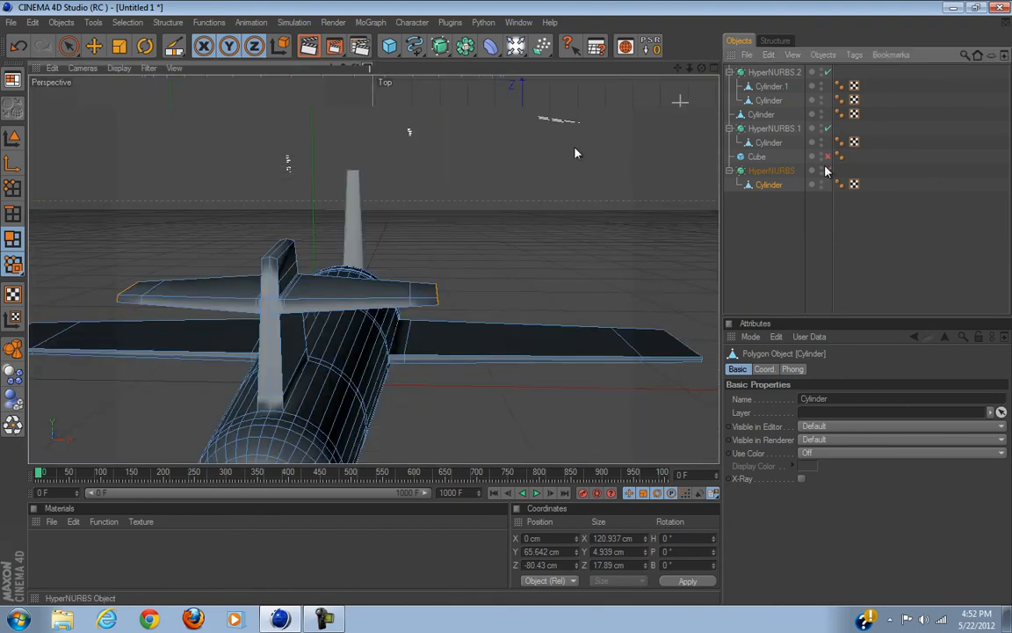
pyautogui.click(897, 236)
pyautogui.moveTo(510, 306)
pyautogui.keyDown('alt'); pyautogui.mouseDown()
pyautogui.moveTo(504, 299)
pyautogui.moveTo(504, 316)
pyautogui.moveTo(521, 300)
pyautogui.moveTo(508, 309)
pyautogui.mouseUp(); pyautogui.keyUp('alt')
pyautogui.scroll(-5, 289, 367)
pyautogui.keyDown('alt'); pyautogui.moveTo(301, 369); pyautogui.dragTo(248, 378); pyautogui.keyUp('alt')
pyautogui.scroll(5, 244, 377)
pyautogui.keyDown('alt'); pyautogui.moveTo(235, 373); pyautogui.dragTo(253, 356, button='middle'); pyautogui.keyUp('alt')
pyautogui.keyDown('alt'); pyautogui.moveTo(253, 356); pyautogui.dragTo(684, 361); pyautogui.keyUp('alt')
# Step: Rotate the stabilizer's end faces slightly about the X axis, to a Y size of about 8.378 cm, and deselect the fuselage
pyautogui.click(770, 184)
pyautogui.click(145, 47)
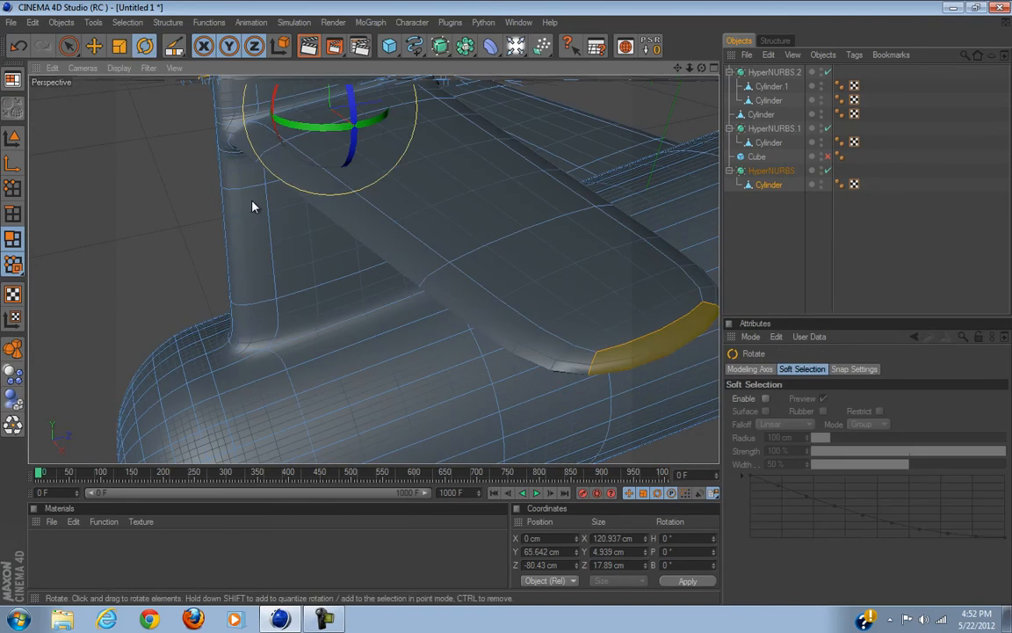
pyautogui.moveTo(278, 104); pyautogui.dragTo(274, 114)
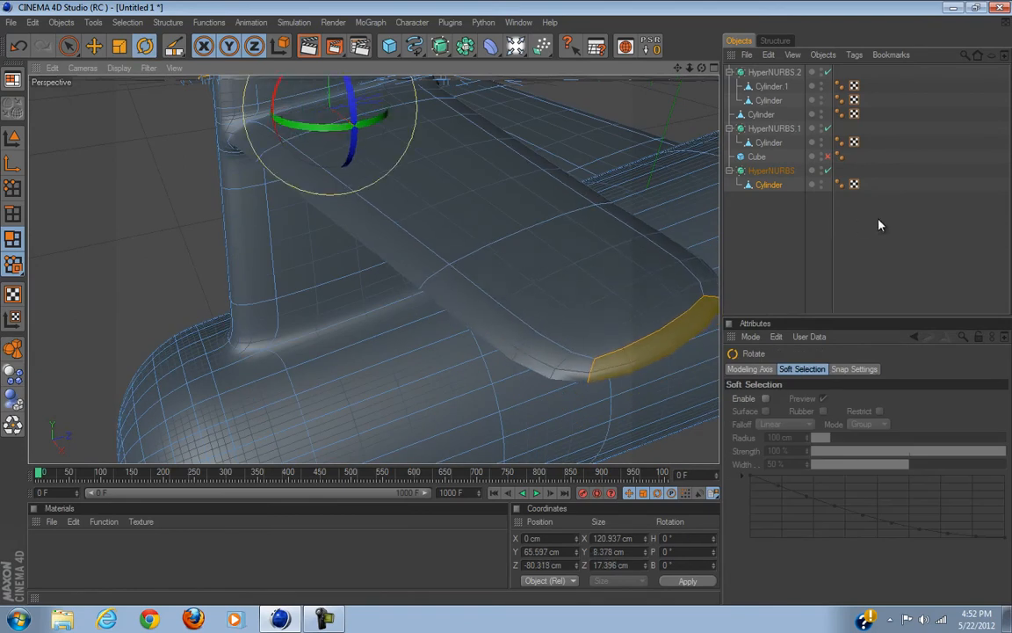
pyautogui.click(900, 248)
pyautogui.keyDown('alt'); pyautogui.moveTo(440, 289); pyautogui.dragTo(507, 308); pyautogui.keyUp('alt')
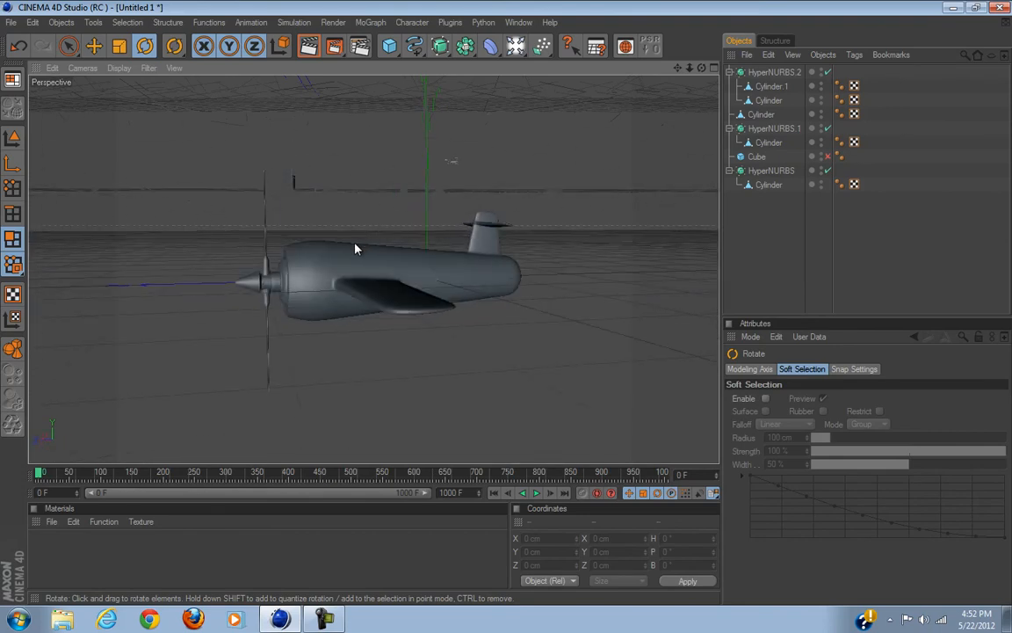
pyautogui.click(323, 620)
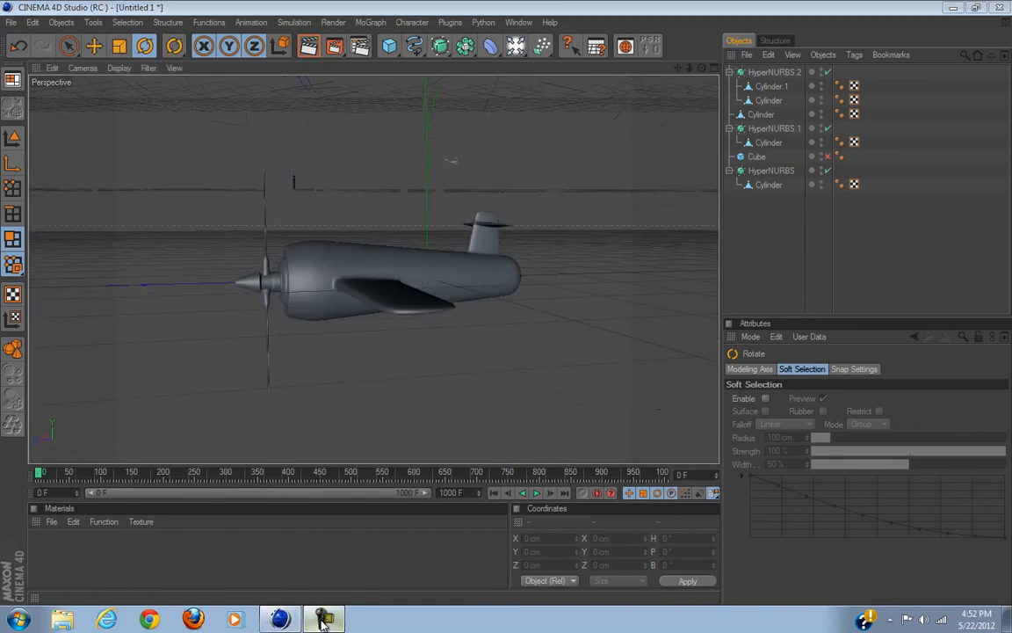
pyautogui.click(324, 621)
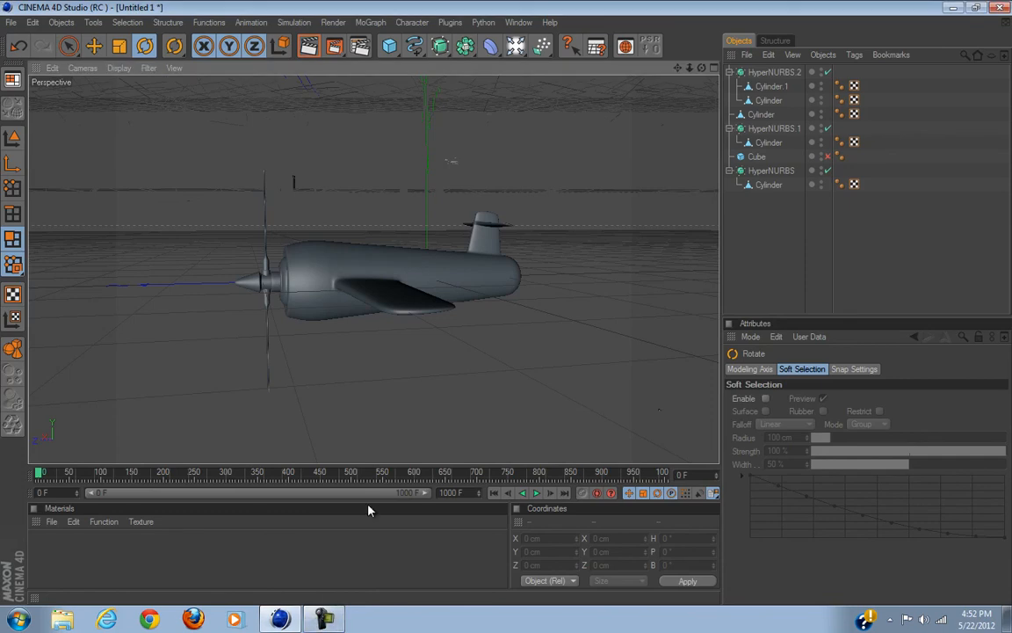
# Step: Examine the smoothed plane's nose, engine cowling and propeller hub from several angles
pyautogui.keyDown('alt'); pyautogui.moveTo(499, 294); pyautogui.dragTo(497, 313); pyautogui.keyUp('alt')
pyautogui.scroll(5, 562, 404)
pyautogui.keyDown('alt'); pyautogui.moveTo(562, 409); pyautogui.dragTo(507, 310); pyautogui.keyUp('alt')
pyautogui.keyDown('alt'); pyautogui.moveTo(598, 371); pyautogui.dragTo(472, 292); pyautogui.keyUp('alt')
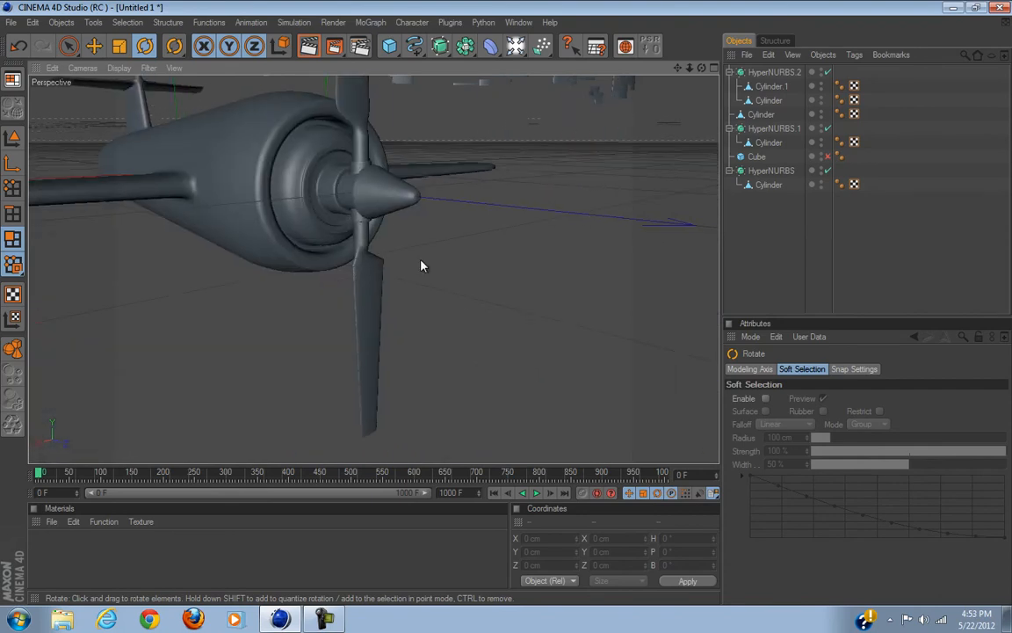
pyautogui.scroll(5, 353, 188)
pyautogui.keyDown('alt'); pyautogui.moveTo(352, 189); pyautogui.dragTo(541, 356, button='middle'); pyautogui.keyUp('alt')
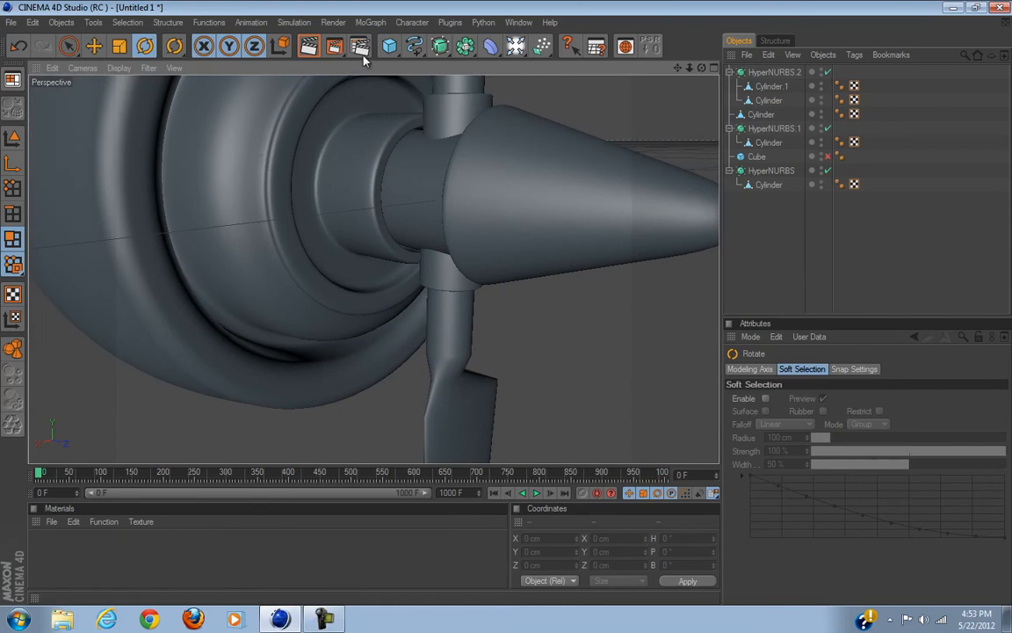
pyautogui.scroll(-5, 379, 97)
pyautogui.keyDown('alt'); pyautogui.moveTo(380, 97); pyautogui.dragTo(507, 308); pyautogui.keyUp('alt')
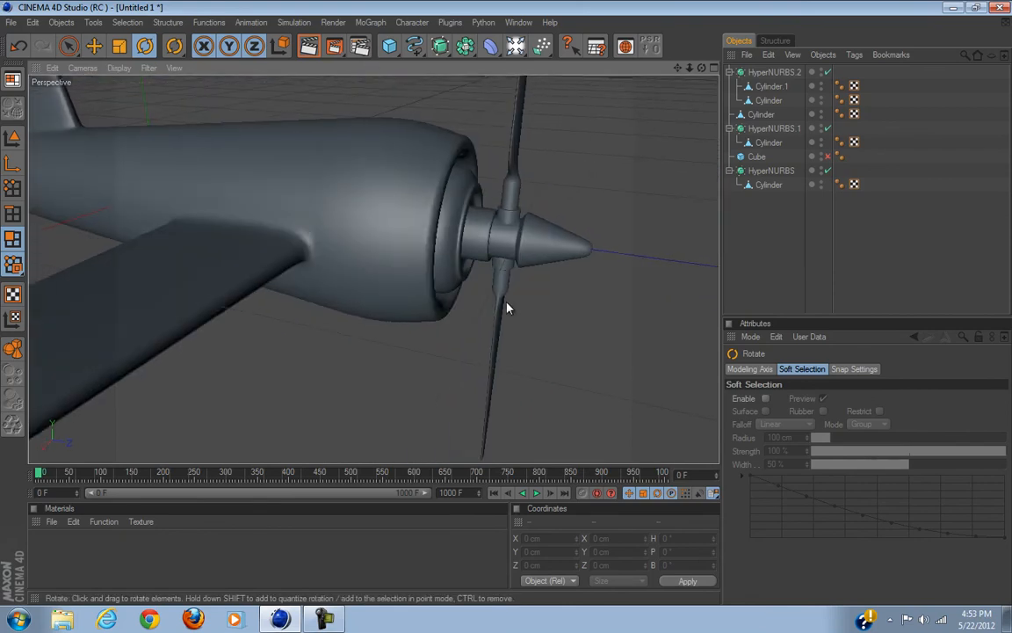
pyautogui.click(391, 49)
pyautogui.click(391, 48)
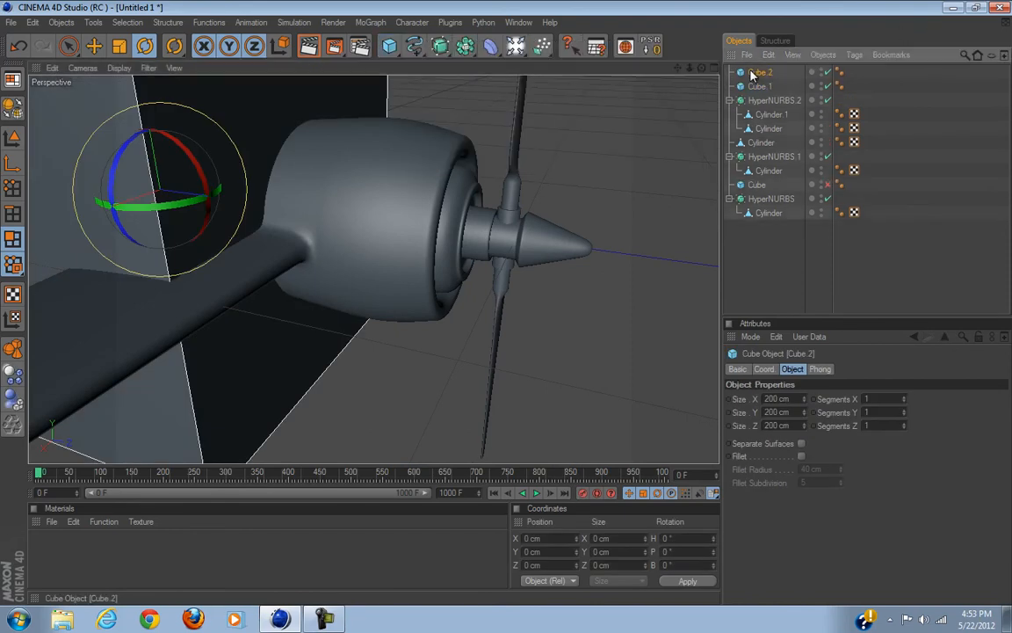
pyautogui.hotkey('ctrl', 'z')
pyautogui.hotkey('ctrl', 'z')
# Step: Add a Tube primitive and set its orientation to +X
pyautogui.moveTo(390, 45); pyautogui.dragTo(396, 130)
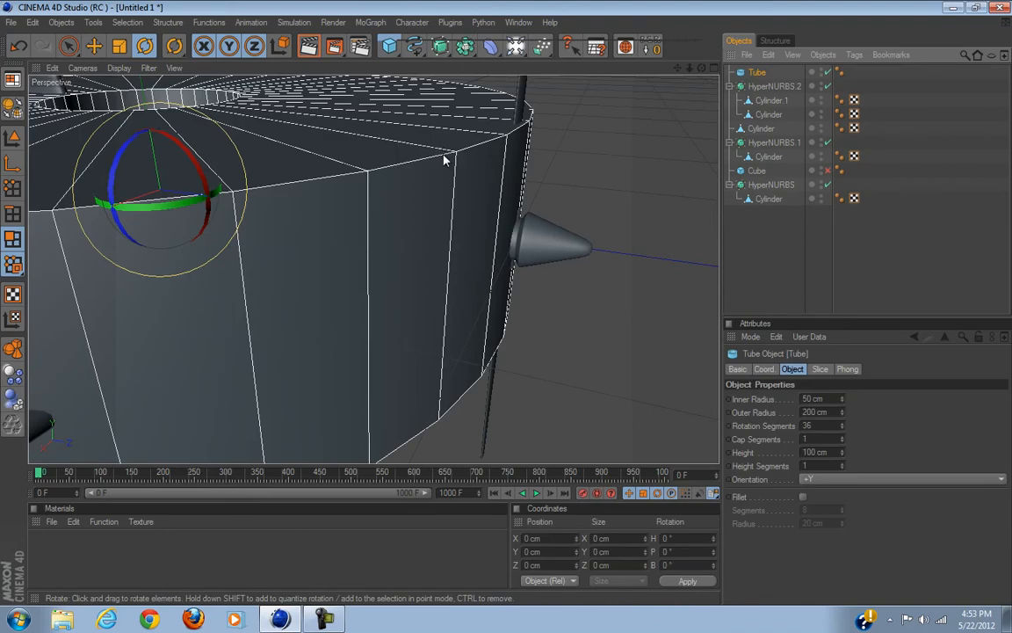
pyautogui.scroll(-3, 396, 130)
pyautogui.click(13, 137)
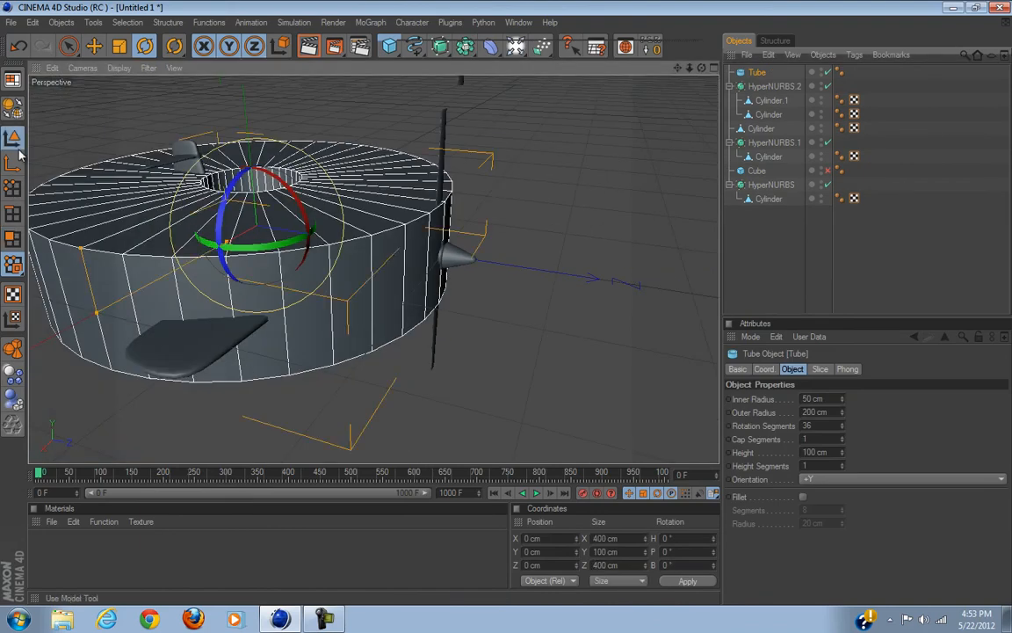
pyautogui.click(842, 480)
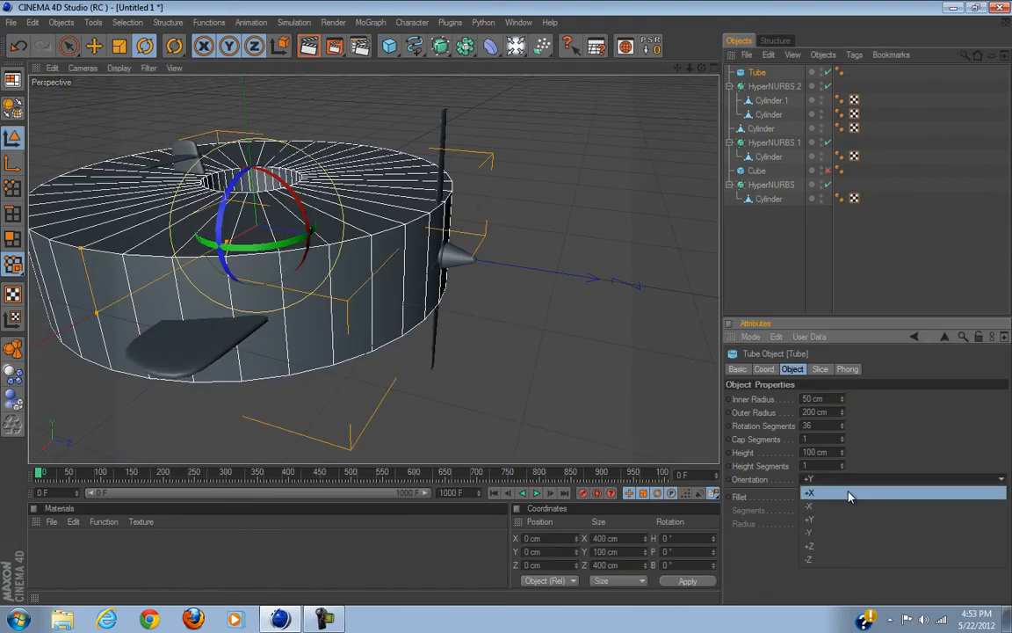
pyautogui.click(842, 492)
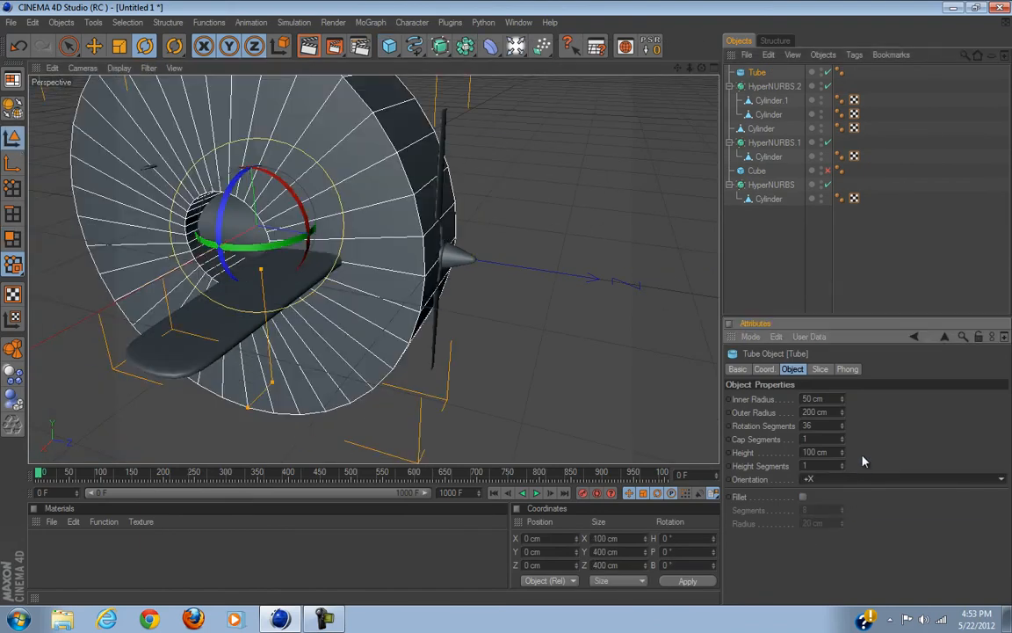
# Step: Move the tube forward along Z to about 208.086 cm, near the propeller, and show it in the Right view
pyautogui.click(94, 46)
pyautogui.moveTo(339, 242); pyautogui.dragTo(589, 299)
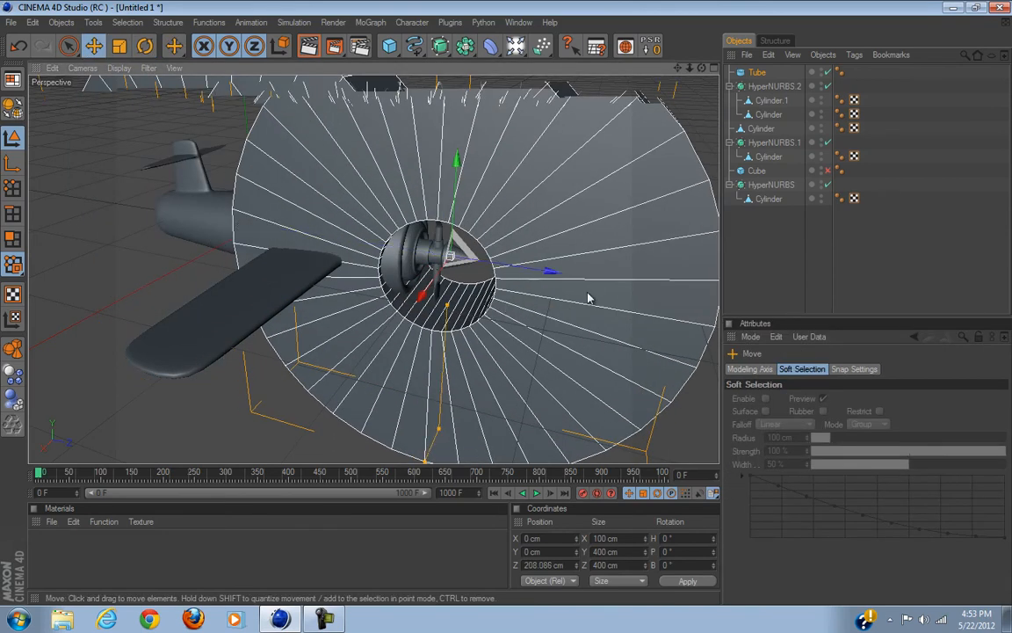
pyautogui.click(713, 67)
pyautogui.click(359, 276)
pyautogui.scroll(-8, 349, 312)
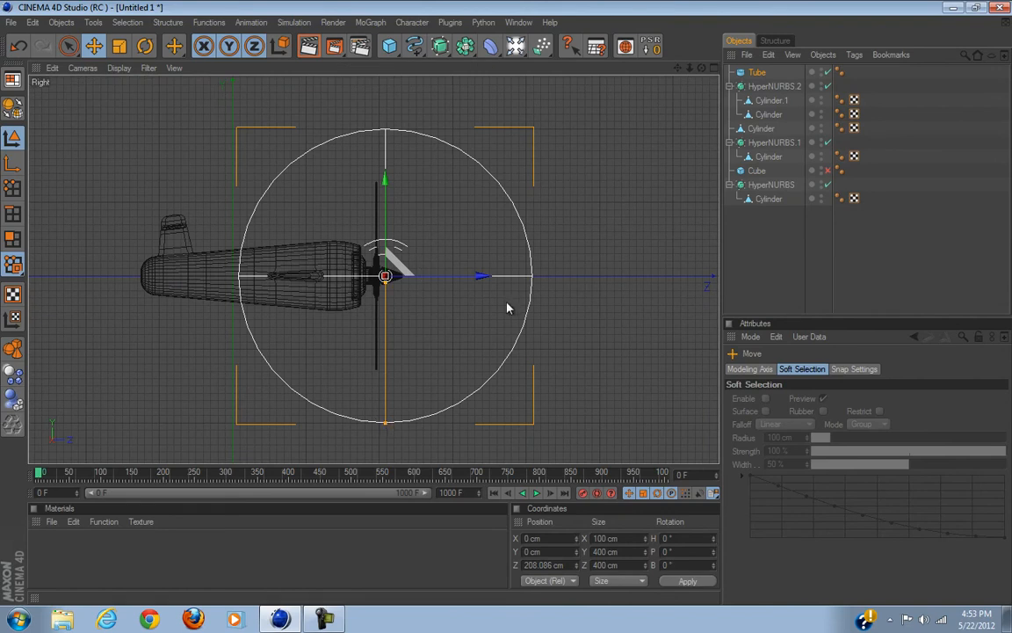
# Step: Reduce the tube's inner radius to about 8.827 cm and its outer radius to 13 cm
pyautogui.click(756, 71)
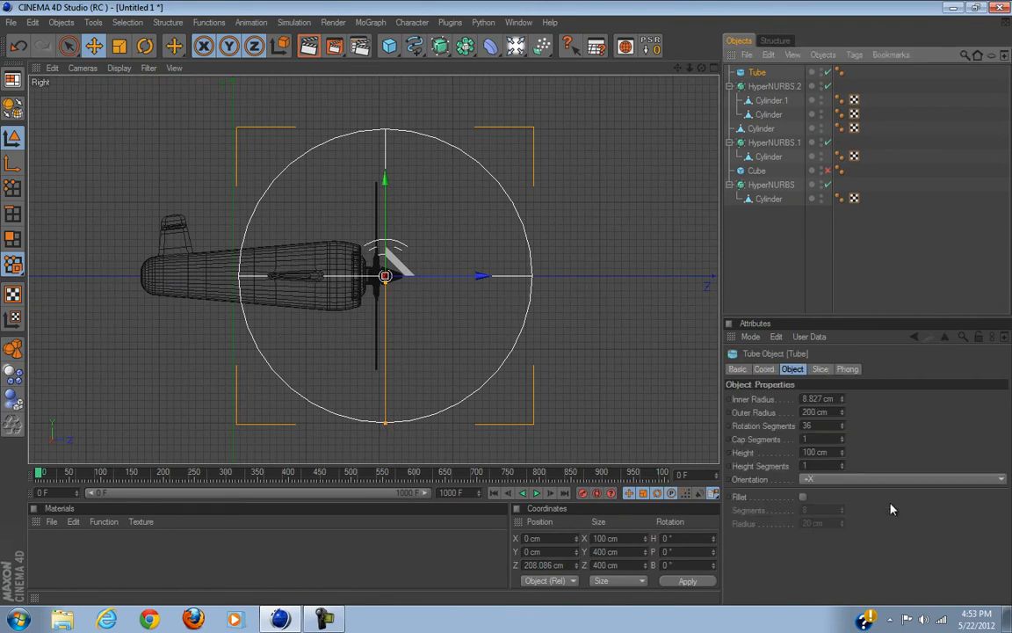
pyautogui.moveTo(841, 418); pyautogui.dragTo(844, 422)
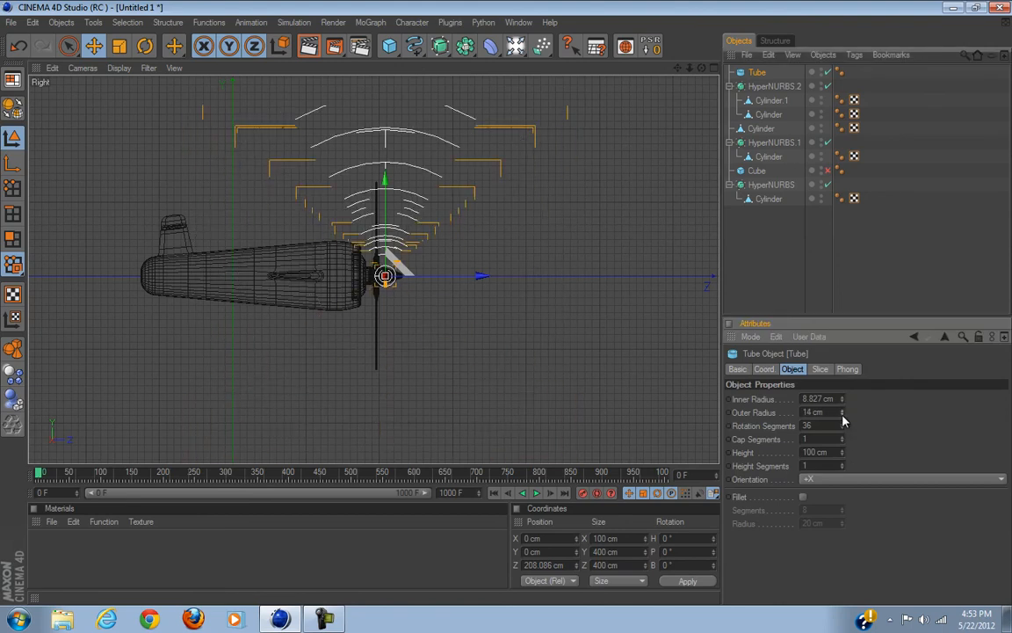
pyautogui.scroll(20, 371, 353)
pyautogui.scroll(-4, 394, 341)
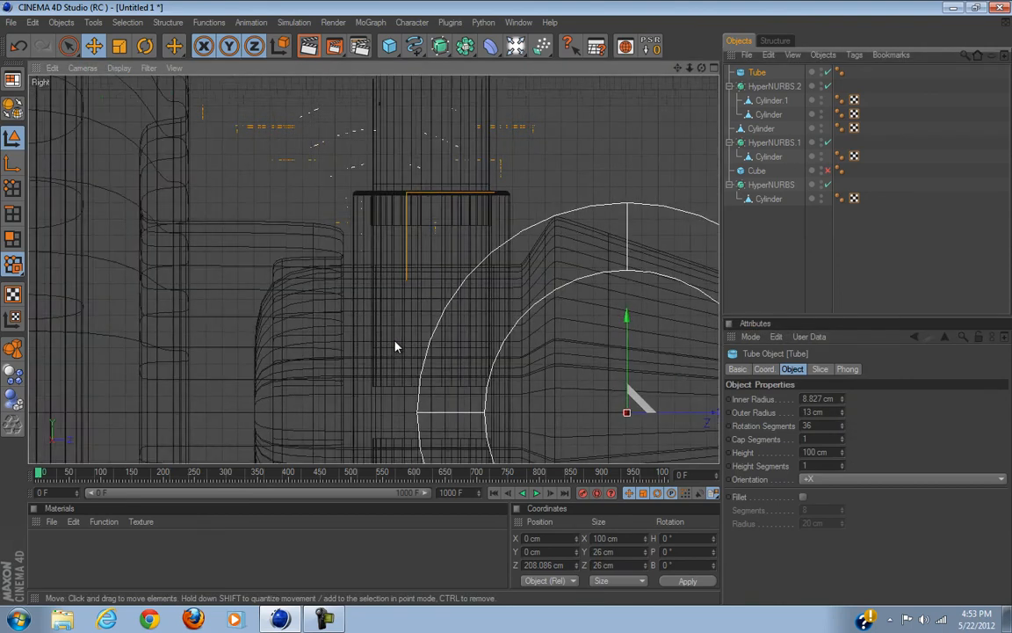
# Step: Move the tube onto the upper propeller blade's base, at about Y 8.461 cm and Z 195.91 cm
pyautogui.scroll(-4, 394, 341)
pyautogui.keyDown('alt'); pyautogui.moveTo(402, 275); pyautogui.dragTo(391, 260, button='middle'); pyautogui.keyUp('alt')
pyautogui.moveTo(571, 310); pyautogui.dragTo(496, 304)
pyautogui.moveTo(393, 222); pyautogui.dragTo(393, 178)
pyautogui.moveTo(470, 271); pyautogui.dragTo(463, 271)
pyautogui.moveTo(388, 209)
pyautogui.mouseDown()
pyautogui.moveTo(388, 185)
pyautogui.moveTo(389, 195)
pyautogui.mouseUp()
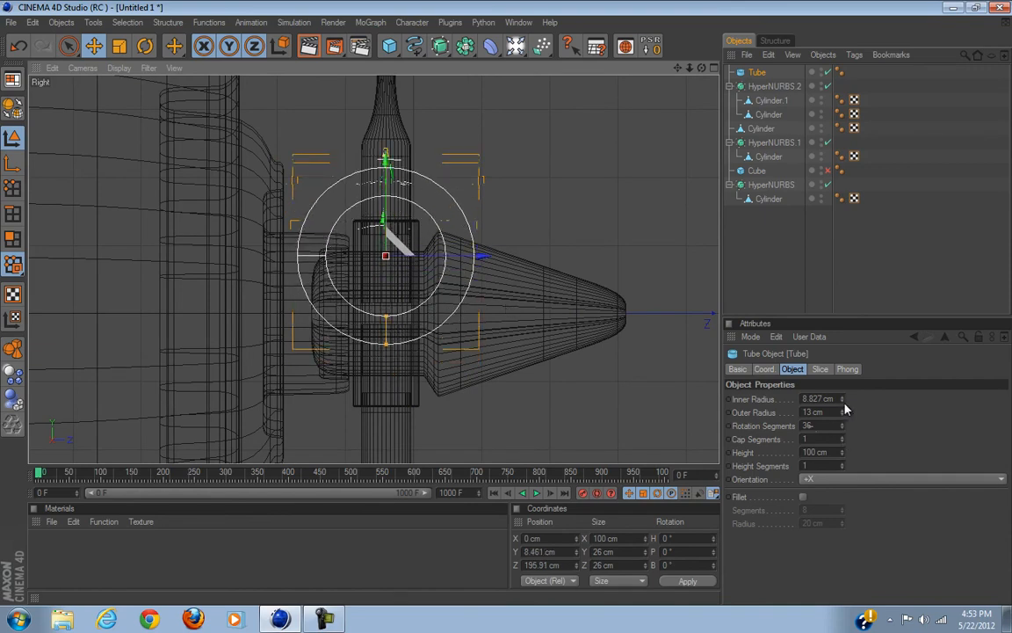
# Step: Set the tube's inner radius to 1 cm and outer radius to 2 cm, and return to the perspective view
pyautogui.moveTo(842, 402); pyautogui.dragTo(840, 416)
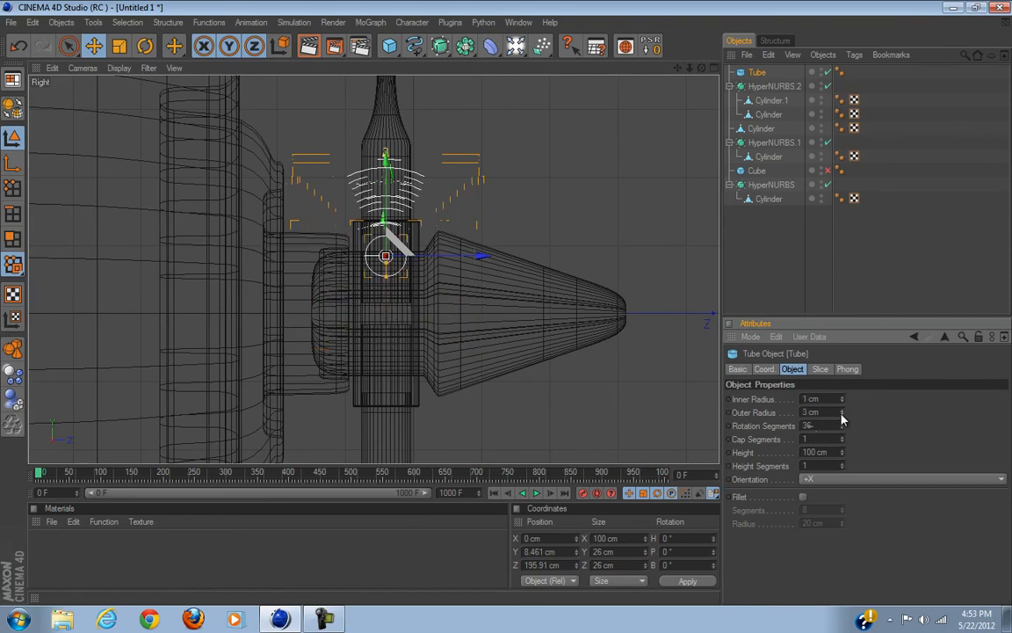
pyautogui.click(713, 68)
pyautogui.click(368, 69)
pyautogui.scroll(5, 378, 266)
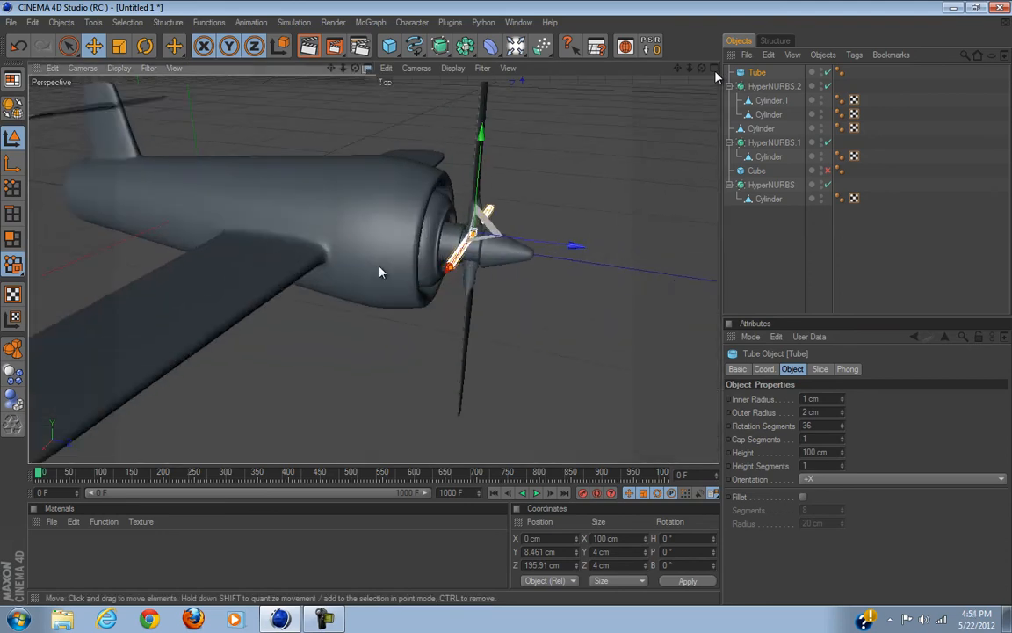
# Step: Shorten the tube's height to about 8.104 cm so it fits the propeller blade's base
pyautogui.keyDown('alt'); pyautogui.moveTo(527, 281); pyautogui.dragTo(485, 287); pyautogui.keyUp('alt')
pyautogui.scroll(5, 485, 290)
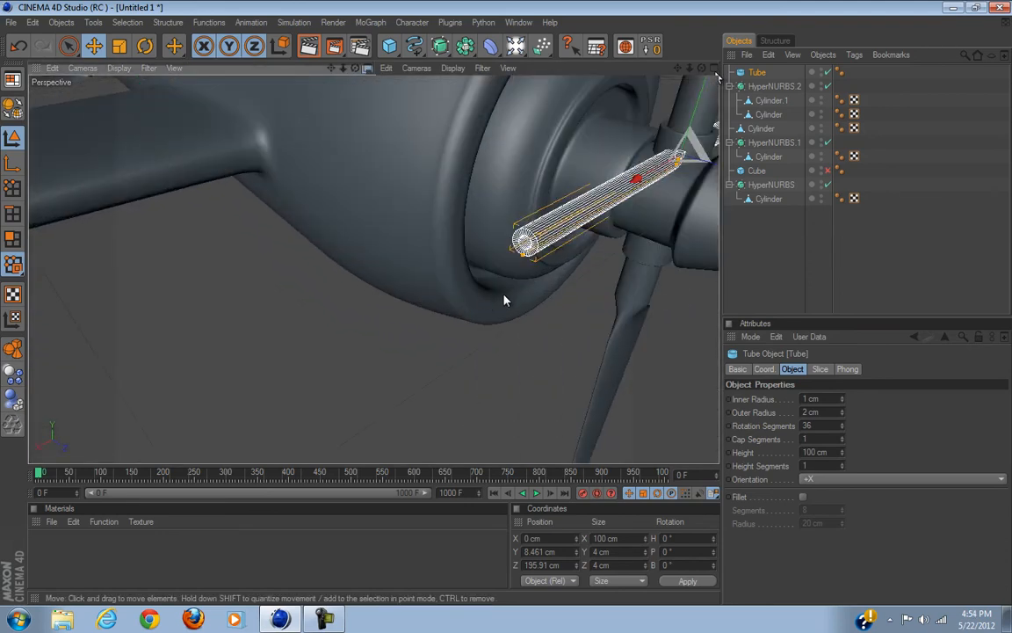
pyautogui.keyDown('alt'); pyautogui.moveTo(562, 274); pyautogui.dragTo(487, 287, button='middle'); pyautogui.keyUp('alt')
pyautogui.moveTo(327, 305); pyautogui.dragTo(507, 308)
pyautogui.keyDown('alt'); pyautogui.moveTo(507, 308); pyautogui.dragTo(353, 408, button='middle'); pyautogui.keyUp('alt')
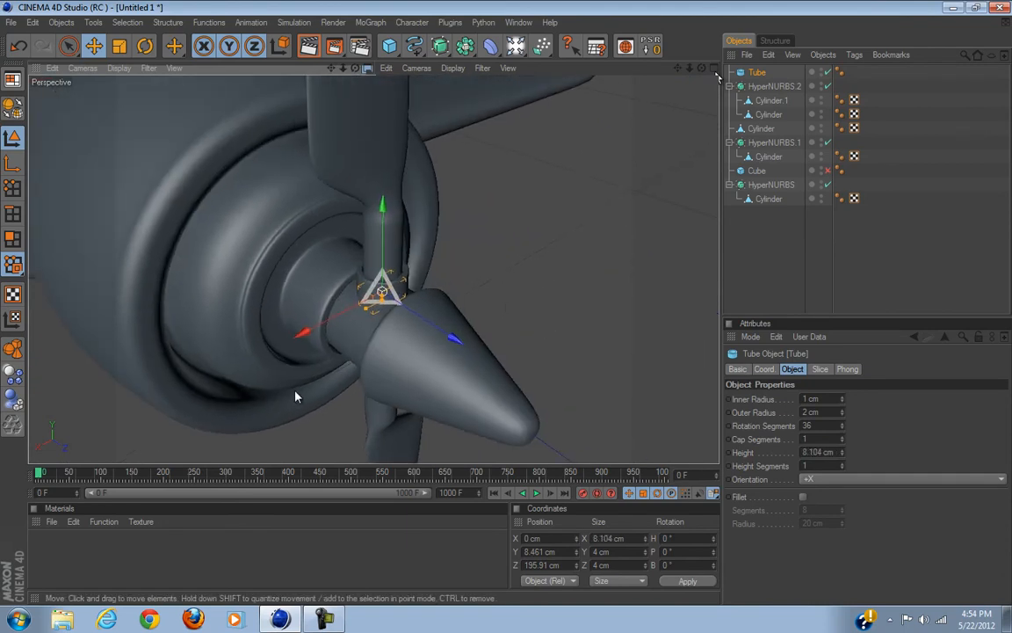
# Step: Shift the tube to about X 1.834 cm and Y 11.072 cm on the blade's collar
pyautogui.scroll(5, 306, 399)
pyautogui.scroll(-3, 325, 383)
pyautogui.keyDown('alt'); pyautogui.moveTo(334, 379); pyautogui.dragTo(506, 307); pyautogui.keyUp('alt')
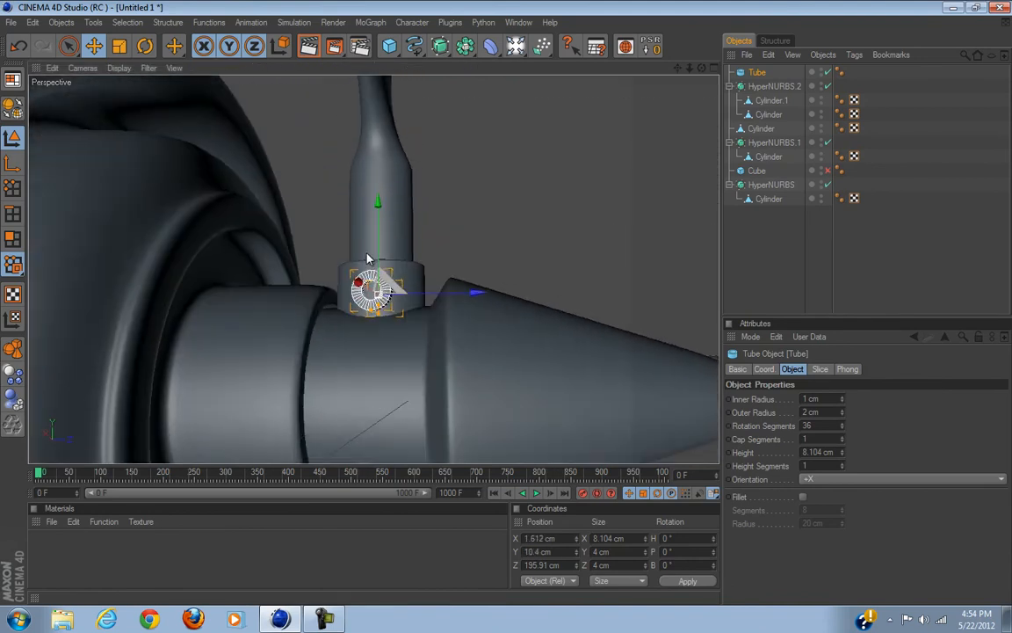
pyautogui.moveTo(382, 248); pyautogui.dragTo(506, 307)
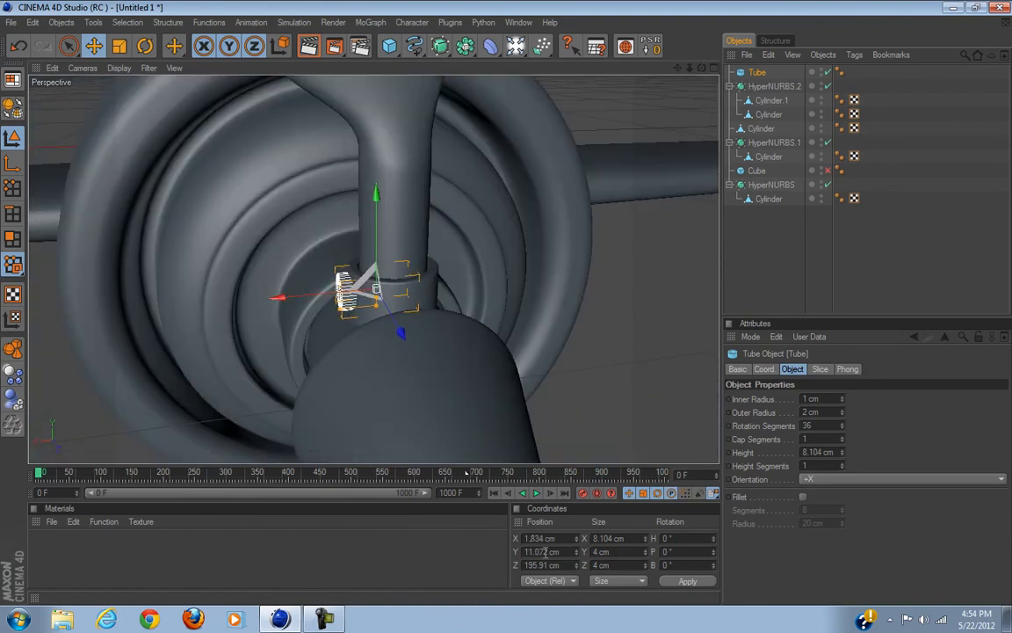
# Step: Set the tube's X position to 2 cm and duplicate the Tube object
pyautogui.click(560, 538)
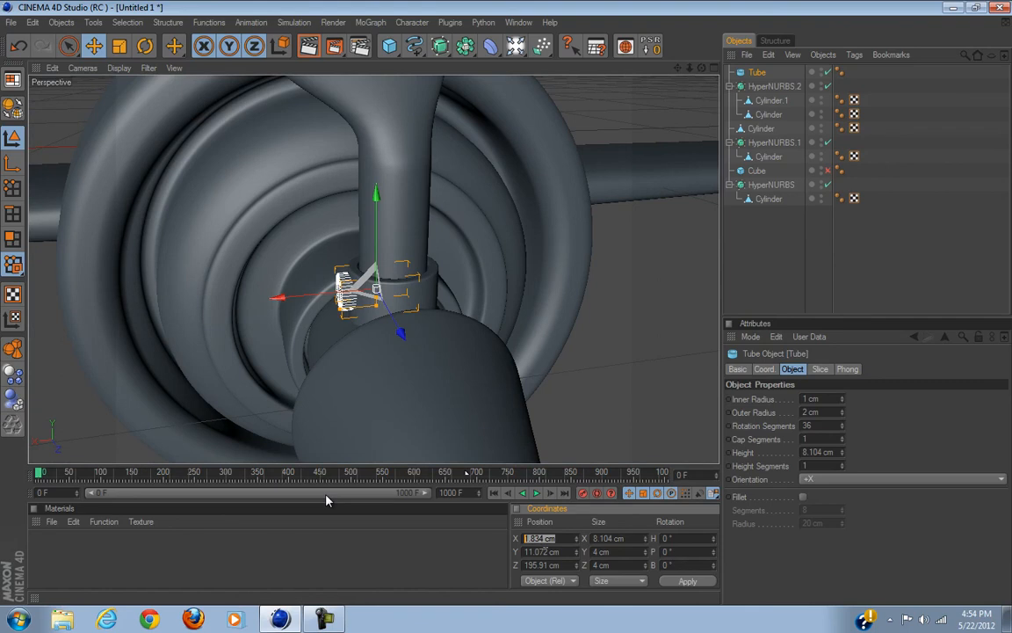
pyautogui.scroll(-5, 366, 360)
pyautogui.moveTo(762, 74); pyautogui.dragTo(761, 80)
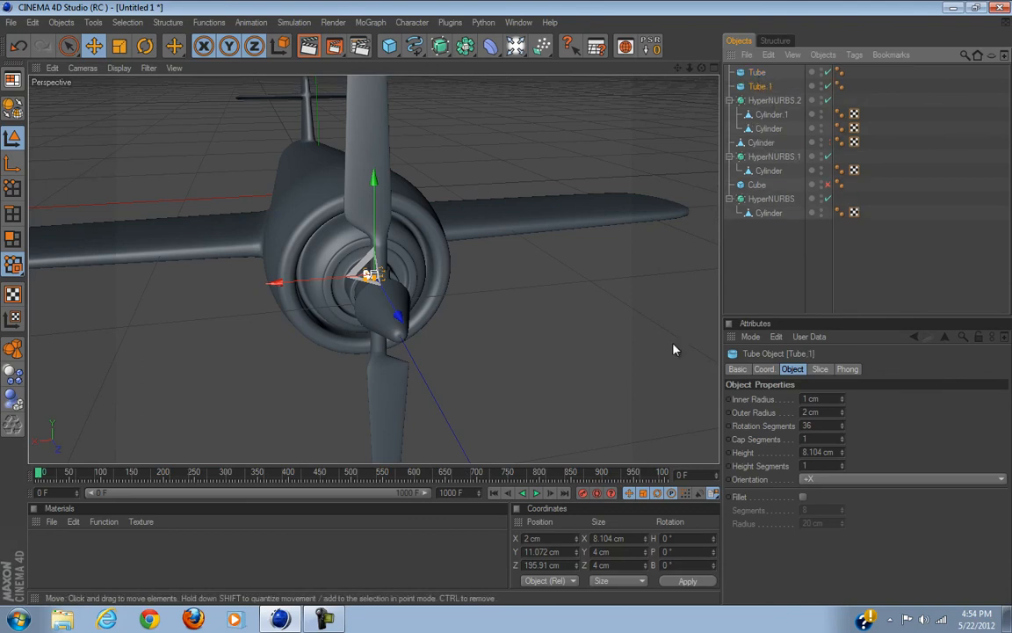
# Step: Mirror the duplicated tube to the opposite blade's collar by setting its position to Y -11.072 cm and X -2 cm
pyautogui.click(595, 552)
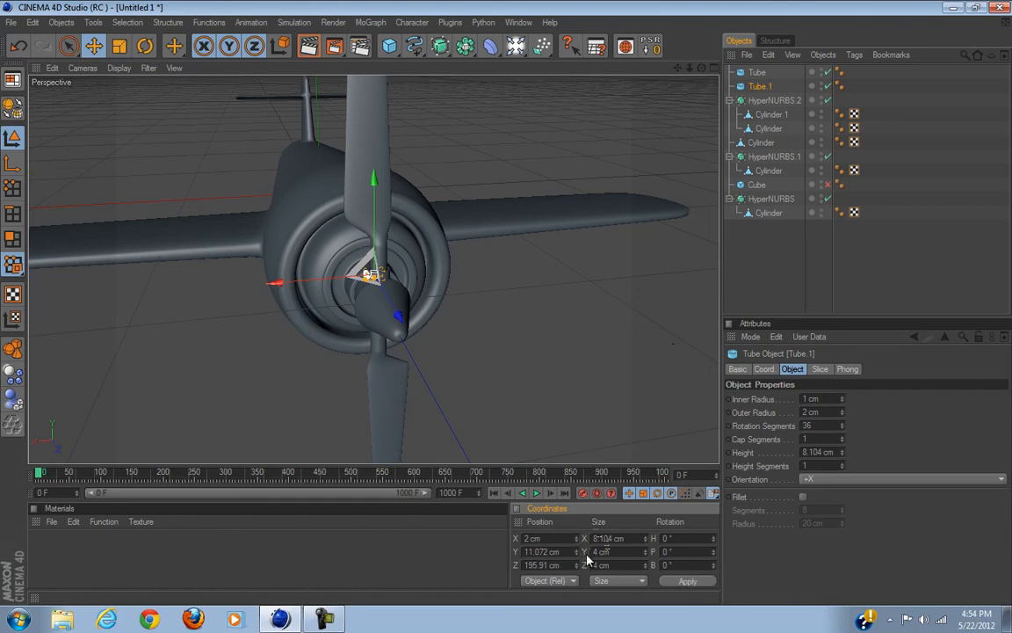
pyautogui.click(687, 581)
pyautogui.write('-')
pyautogui.click(676, 582)
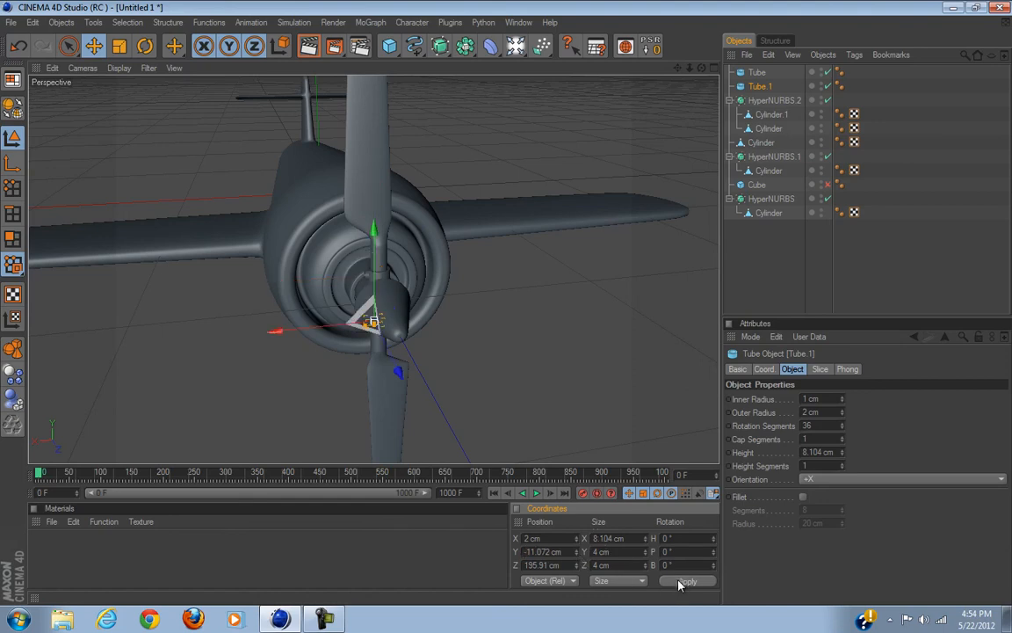
pyautogui.keyDown('alt'); pyautogui.moveTo(456, 293); pyautogui.dragTo(512, 309); pyautogui.keyUp('alt')
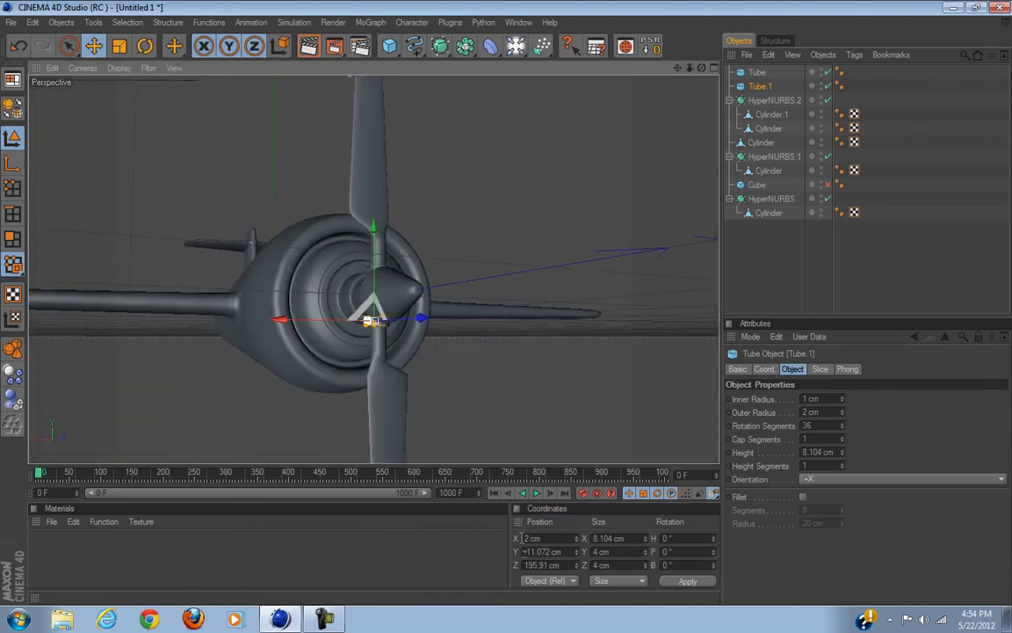
pyautogui.click(525, 538)
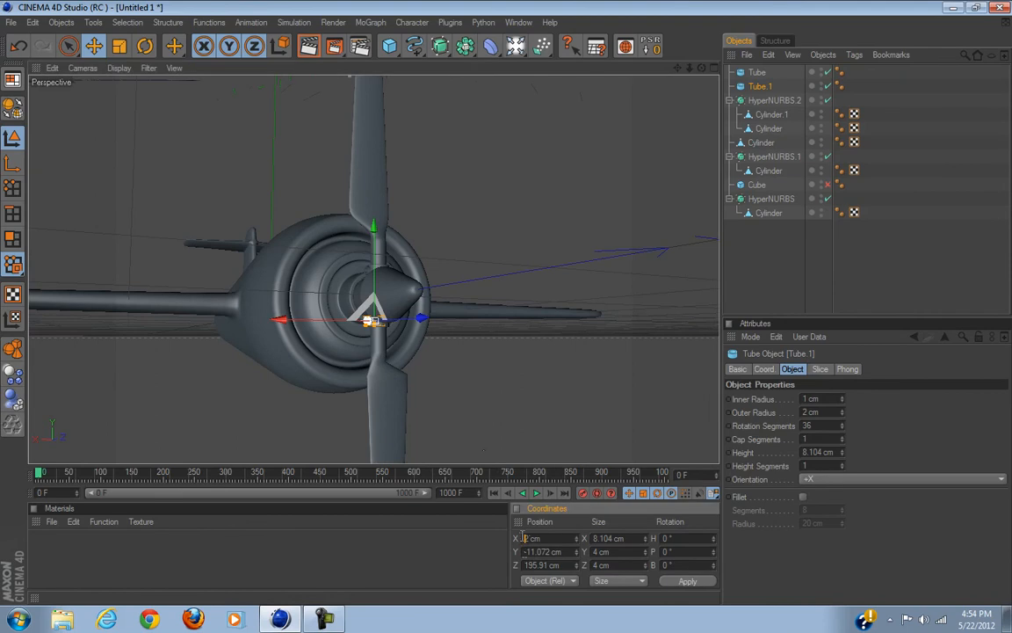
pyautogui.click(693, 582)
pyautogui.keyDown('alt'); pyautogui.moveTo(389, 363); pyautogui.dragTo(506, 309); pyautogui.keyUp('alt')
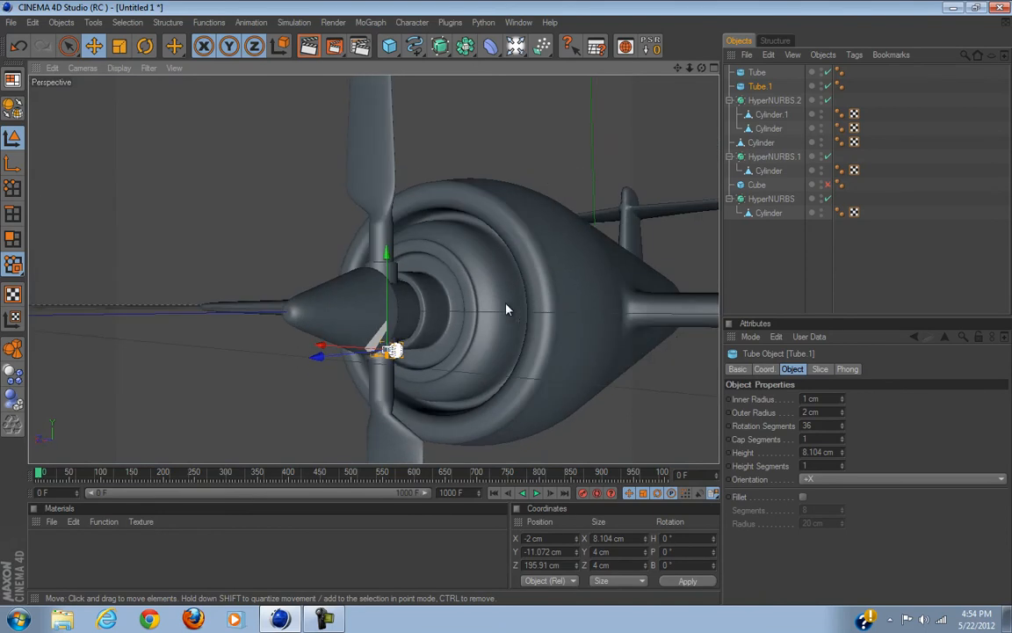
pyautogui.click(898, 225)
# Step: Select both Tube objects and enable Fillet on them
pyautogui.scroll(6, 444, 394)
pyautogui.keyDown('alt'); pyautogui.moveTo(443, 393); pyautogui.dragTo(507, 292, button='middle'); pyautogui.keyUp('alt')
pyautogui.scroll(4, 350, 352)
pyautogui.keyDown('alt'); pyautogui.moveTo(204, 325); pyautogui.dragTo(506, 304); pyautogui.keyUp('alt')
pyautogui.keyDown('alt'); pyautogui.moveTo(260, 304); pyautogui.dragTo(328, 250); pyautogui.keyUp('alt')
pyautogui.click(758, 72)
pyautogui.keyDown('shift'); pyautogui.click(760, 86); pyautogui.keyUp('shift')
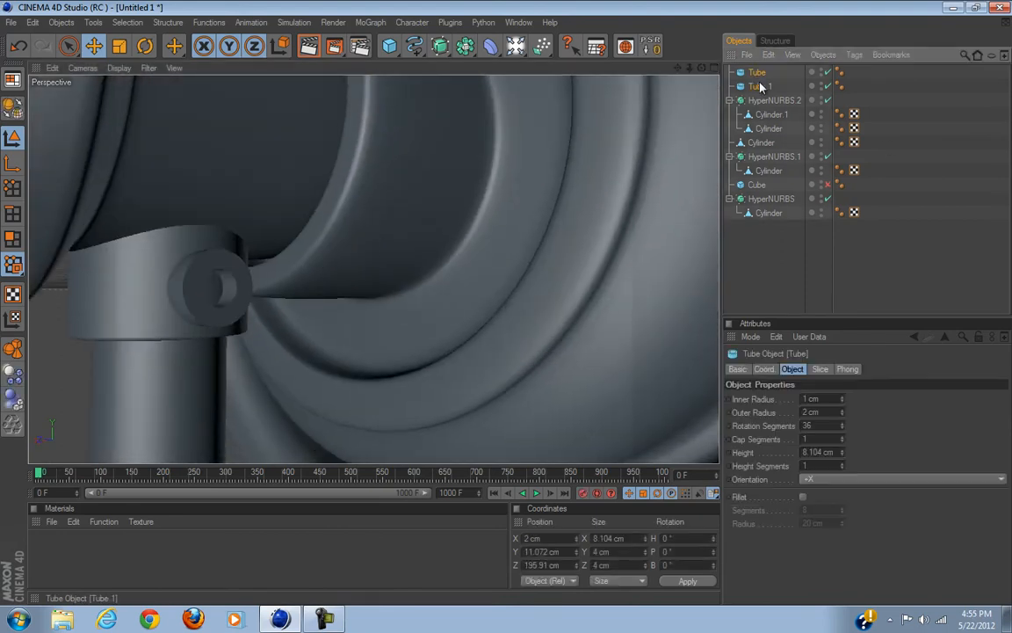
pyautogui.click(827, 371)
pyautogui.click(844, 372)
pyautogui.click(768, 373)
pyautogui.click(799, 371)
pyautogui.click(742, 371)
pyautogui.click(791, 371)
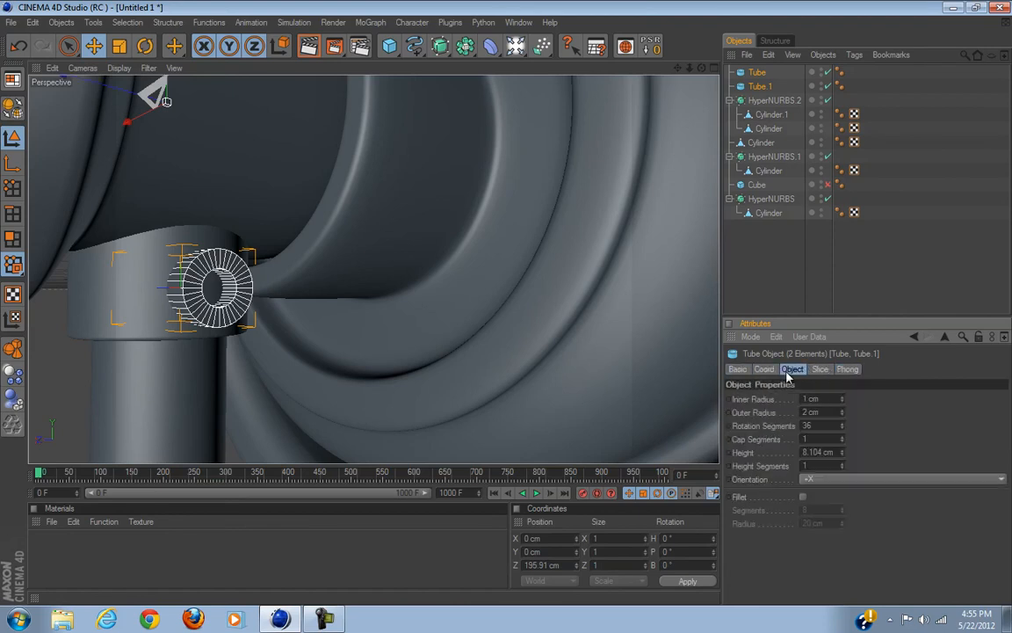
pyautogui.click(804, 498)
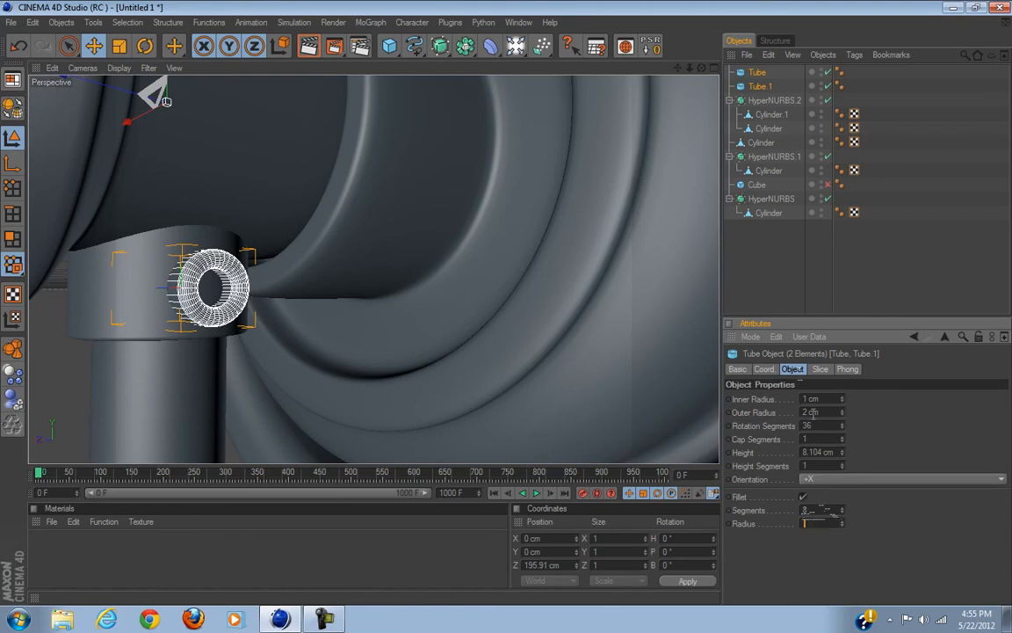
# Step: Set the fillet radius of both tubes to 0.1 cm
pyautogui.write('.2')
pyautogui.press('Return')
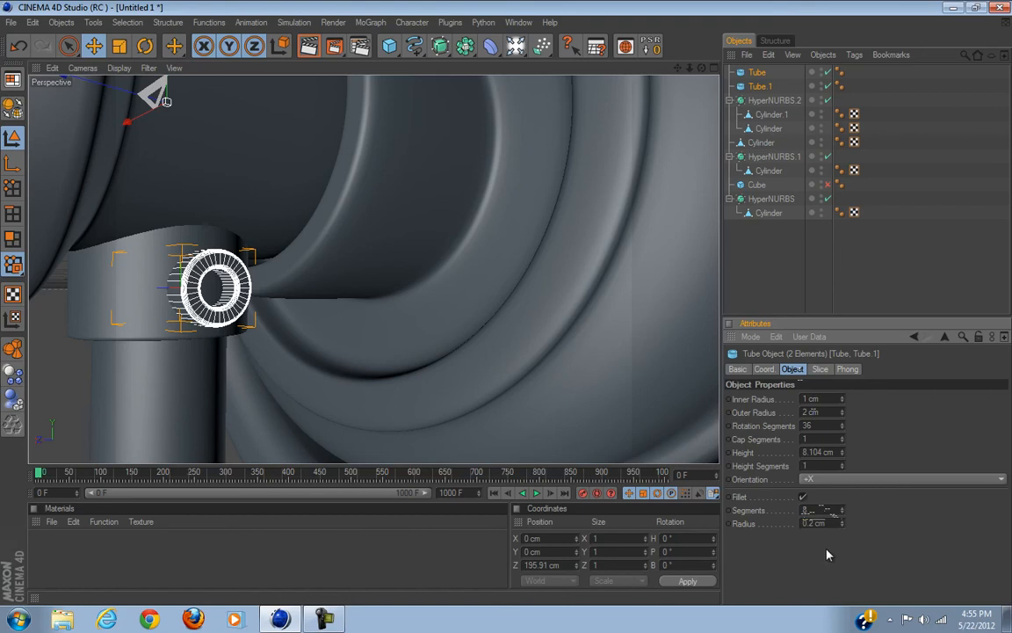
pyautogui.press('Return')
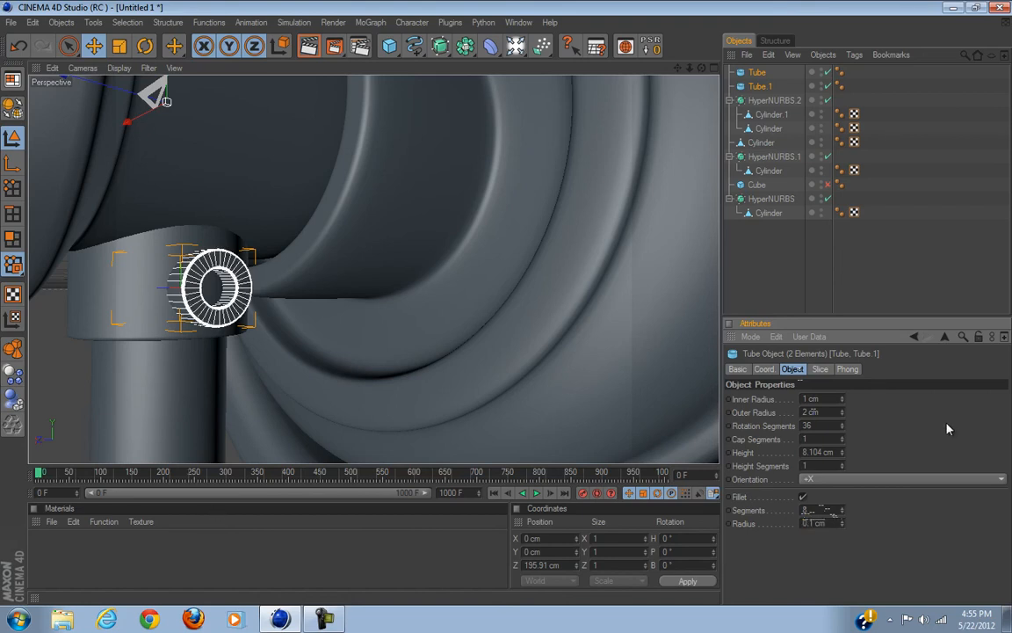
# Step: Examine the propeller hub, blade collars and engine cowling from several angles and distances
pyautogui.click(795, 247)
pyautogui.moveTo(271, 290)
pyautogui.keyDown('alt'); pyautogui.mouseDown()
pyautogui.moveTo(528, 309)
pyautogui.moveTo(271, 292)
pyautogui.mouseUp(); pyautogui.keyUp('alt')
pyautogui.scroll(-5, 271, 292)
pyautogui.keyDown('alt'); pyautogui.moveTo(506, 307); pyautogui.dragTo(515, 339); pyautogui.keyUp('alt')
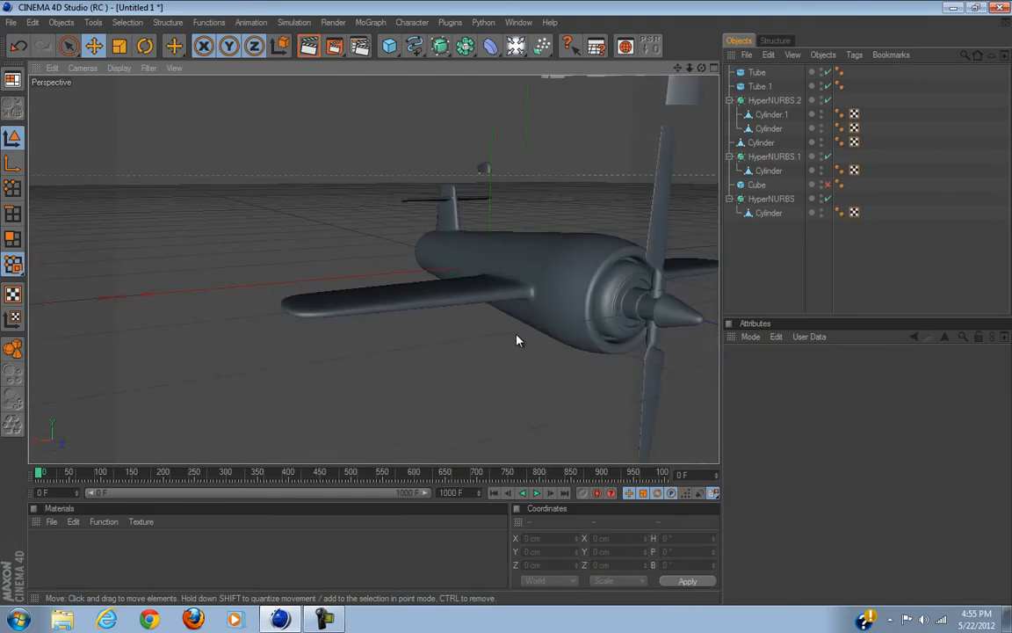
pyautogui.keyDown('alt'); pyautogui.moveTo(609, 368); pyautogui.dragTo(506, 309); pyautogui.keyUp('alt')
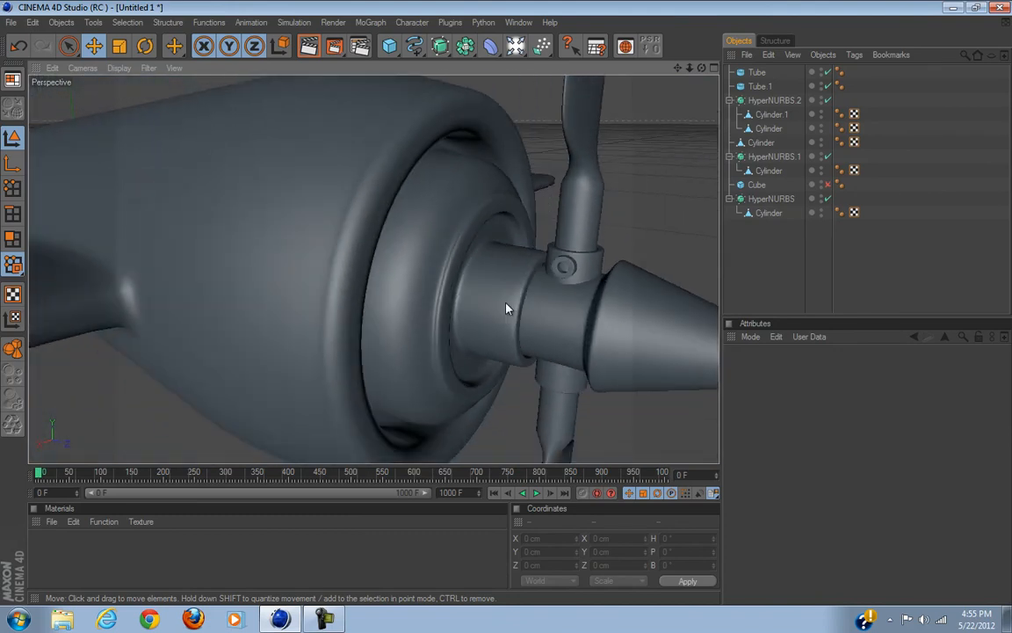
pyautogui.scroll(-6, 506, 309)
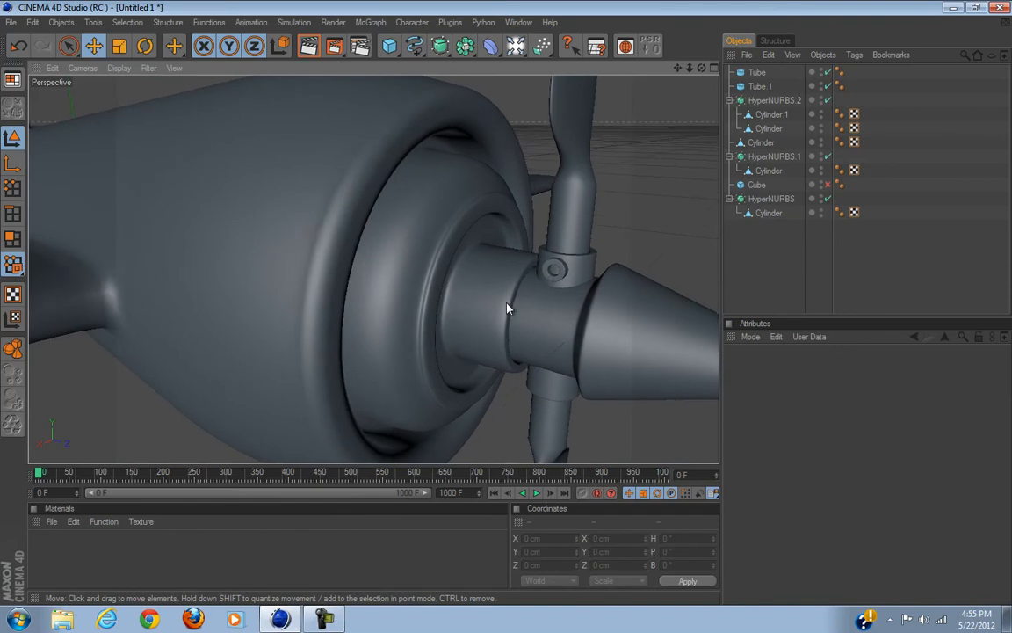
pyautogui.keyDown('alt'); pyautogui.moveTo(507, 308); pyautogui.dragTo(507, 308); pyautogui.keyUp('alt')
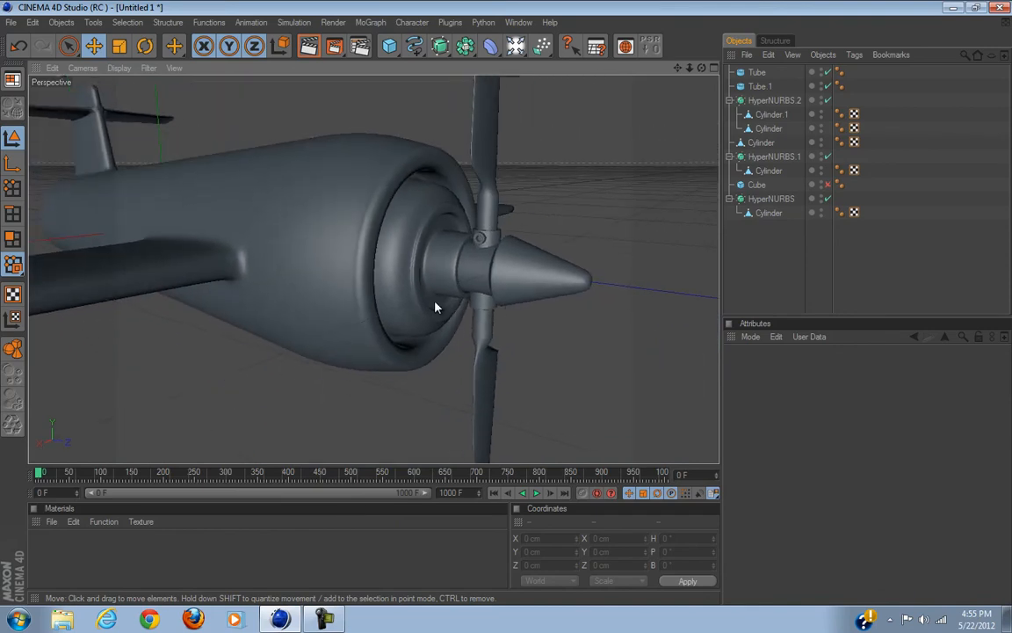
pyautogui.keyDown('alt'); pyautogui.moveTo(373, 178); pyautogui.dragTo(358, 229); pyautogui.keyUp('alt')
pyautogui.scroll(8, 334, 344)
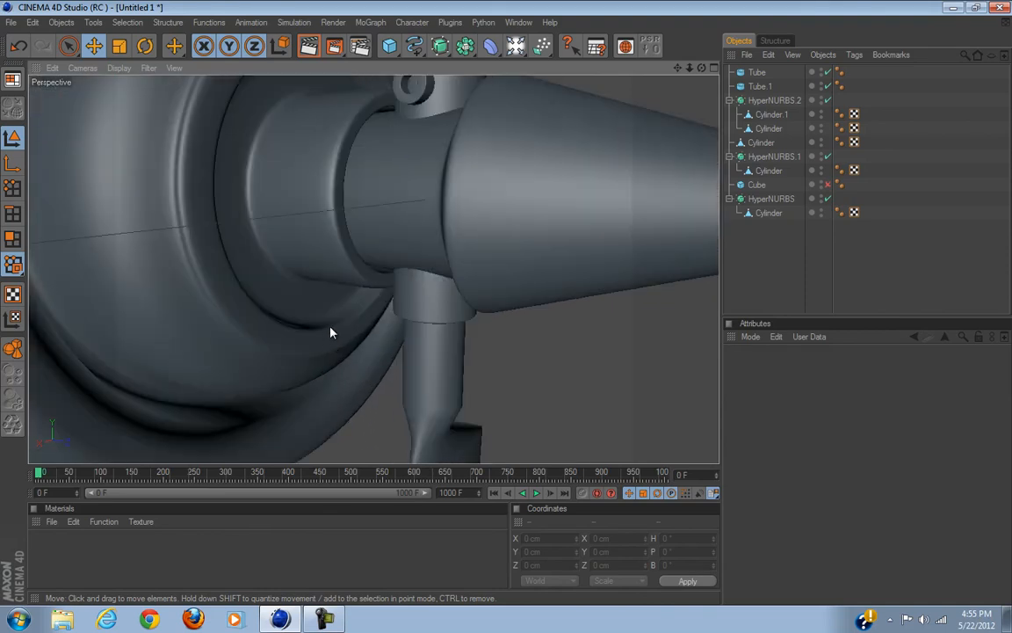
pyautogui.scroll(-6, 329, 331)
pyautogui.keyDown('alt'); pyautogui.moveTo(423, 324); pyautogui.dragTo(427, 296); pyautogui.keyUp('alt')
pyautogui.keyDown('alt'); pyautogui.moveTo(372, 365); pyautogui.dragTo(509, 305); pyautogui.keyUp('alt')
pyautogui.scroll(4, 371, 365)
pyautogui.keyDown('alt'); pyautogui.moveTo(371, 365); pyautogui.dragTo(384, 349); pyautogui.keyUp('alt')
pyautogui.keyDown('alt'); pyautogui.moveTo(343, 287); pyautogui.dragTo(507, 309); pyautogui.keyUp('alt')
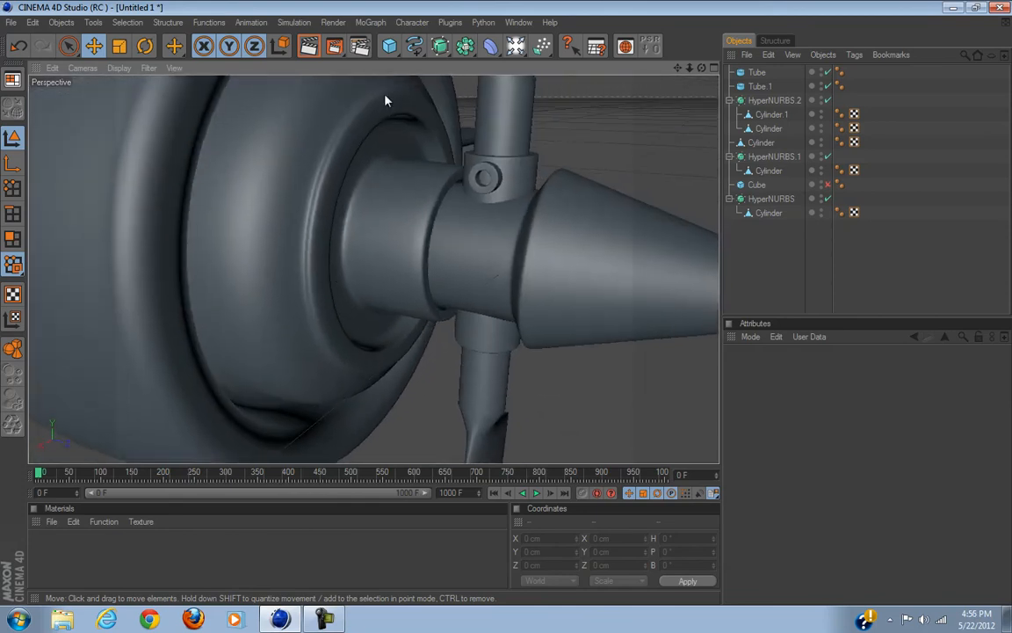
# Step: Add a Cylinder primitive and set its orientation to +Z
pyautogui.moveTo(390, 45); pyautogui.dragTo(661, 63)
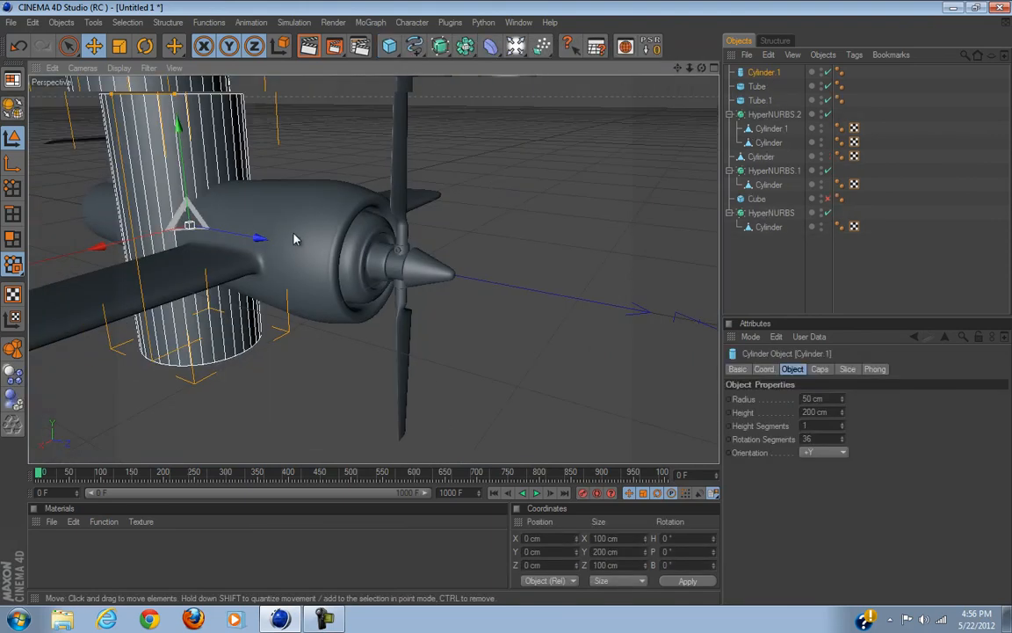
pyautogui.click(823, 452)
pyautogui.click(826, 471)
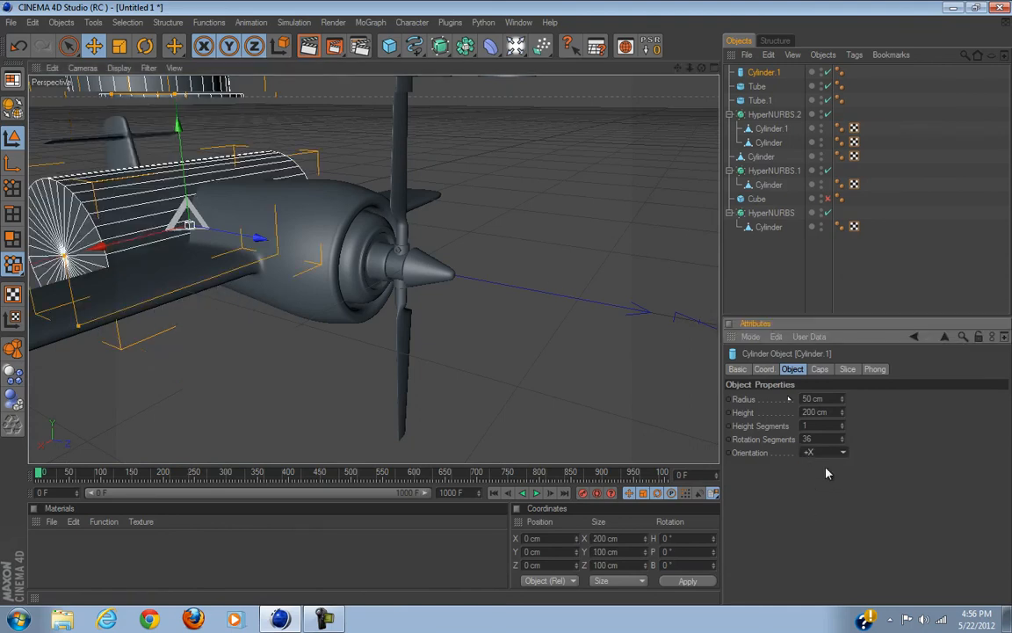
pyautogui.click(820, 519)
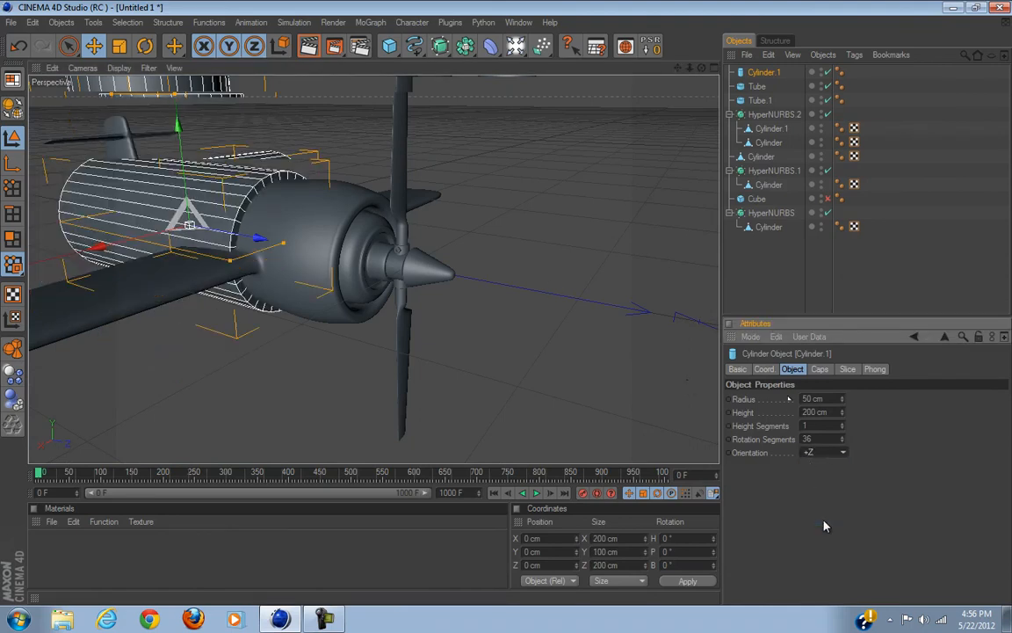
# Step: Shrink the cylinder's radius to about 3.595 cm in the front view and give it 6 rotation segments
pyautogui.click(712, 67)
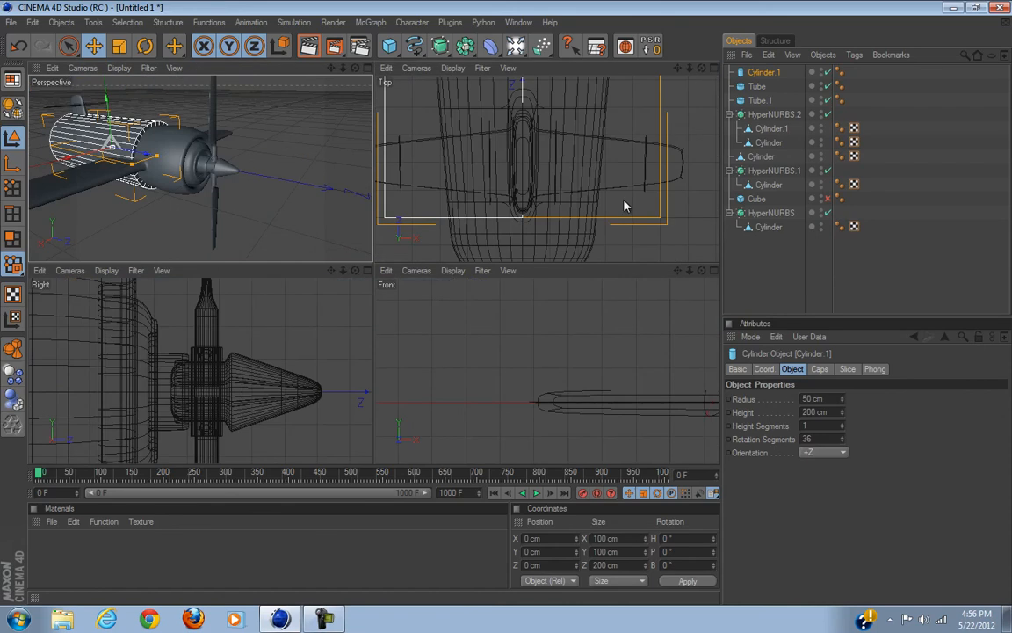
pyautogui.scroll(-2, 570, 344)
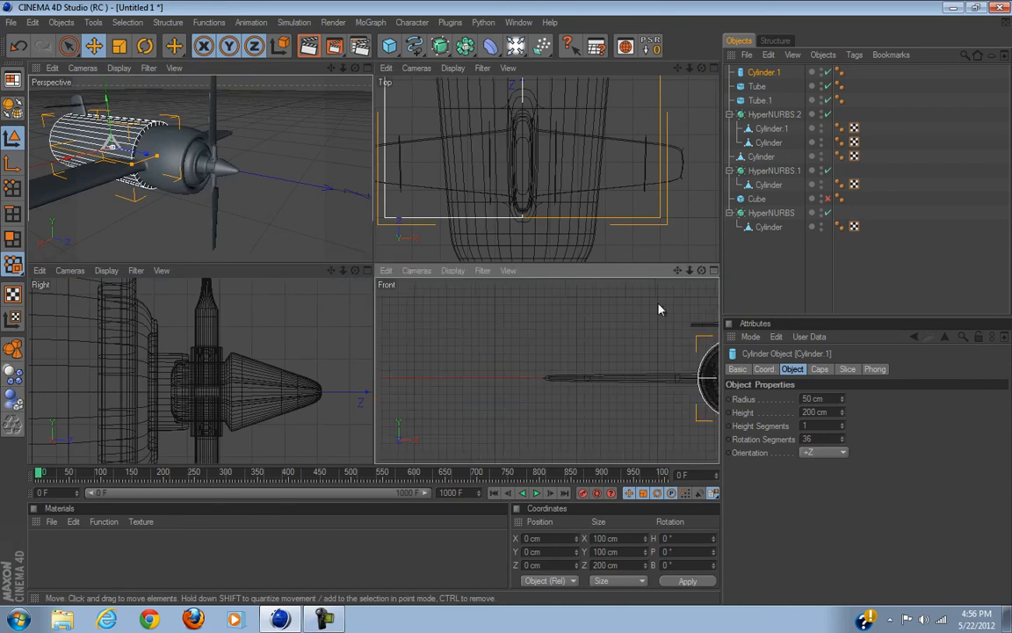
pyautogui.click(714, 271)
pyautogui.keyDown('alt'); pyautogui.moveTo(601, 341); pyautogui.dragTo(507, 304, button='middle'); pyautogui.keyUp('alt')
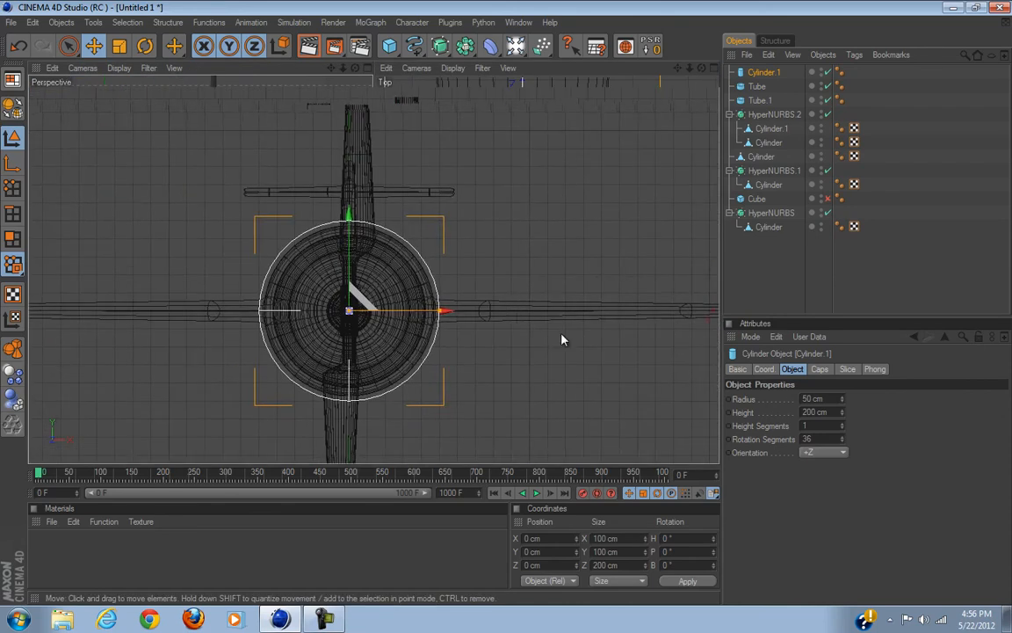
pyautogui.scroll(2, 379, 373)
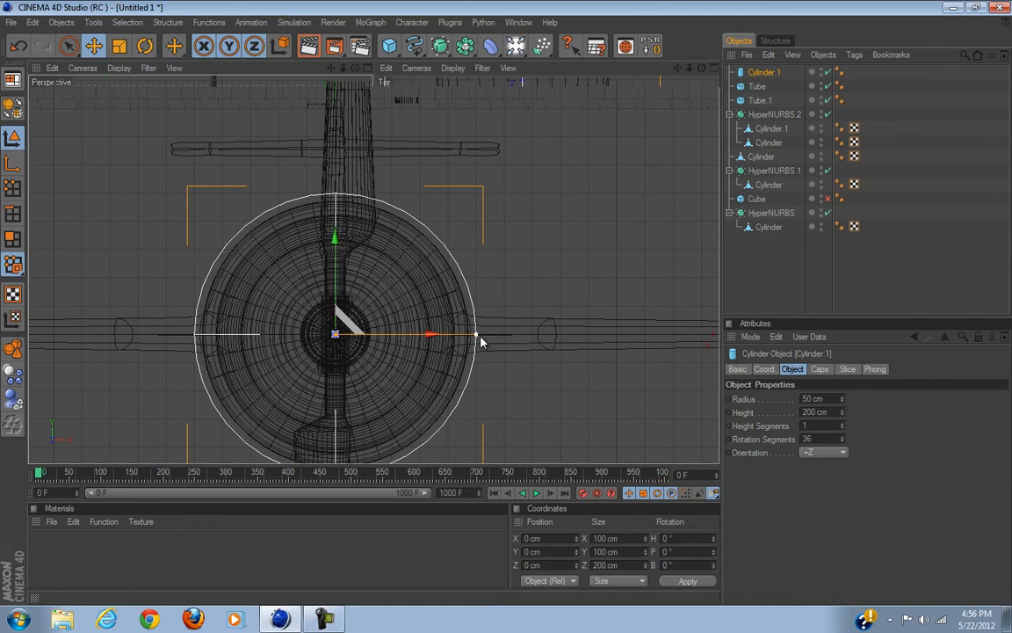
pyautogui.moveTo(479, 341); pyautogui.dragTo(503, 308)
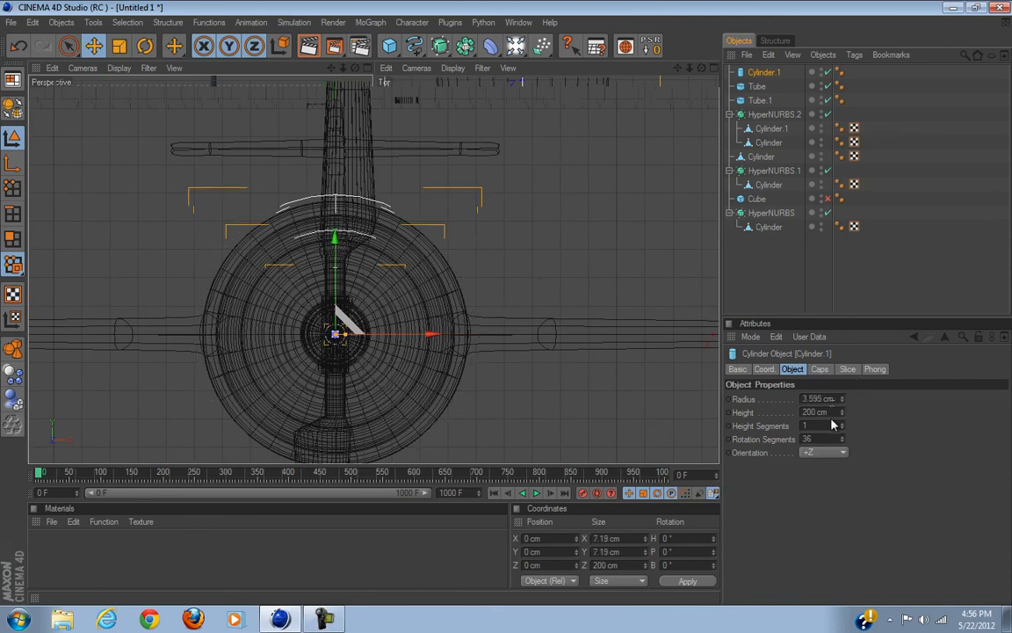
pyautogui.doubleClick(831, 437)
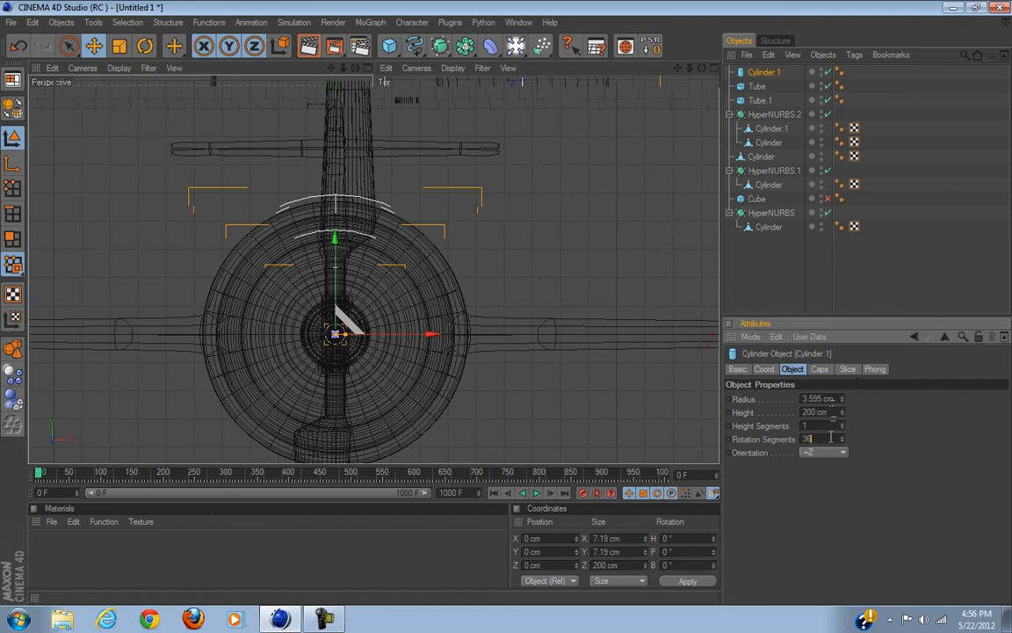
pyautogui.write('6')
pyautogui.press('Return')
# Step: Move the hexagonal cylinder sideways to about X 31.546 cm and forward to about Z 168.368 cm, near the engine
pyautogui.scroll(3, 409, 416)
pyautogui.moveTo(388, 389); pyautogui.dragTo(506, 308)
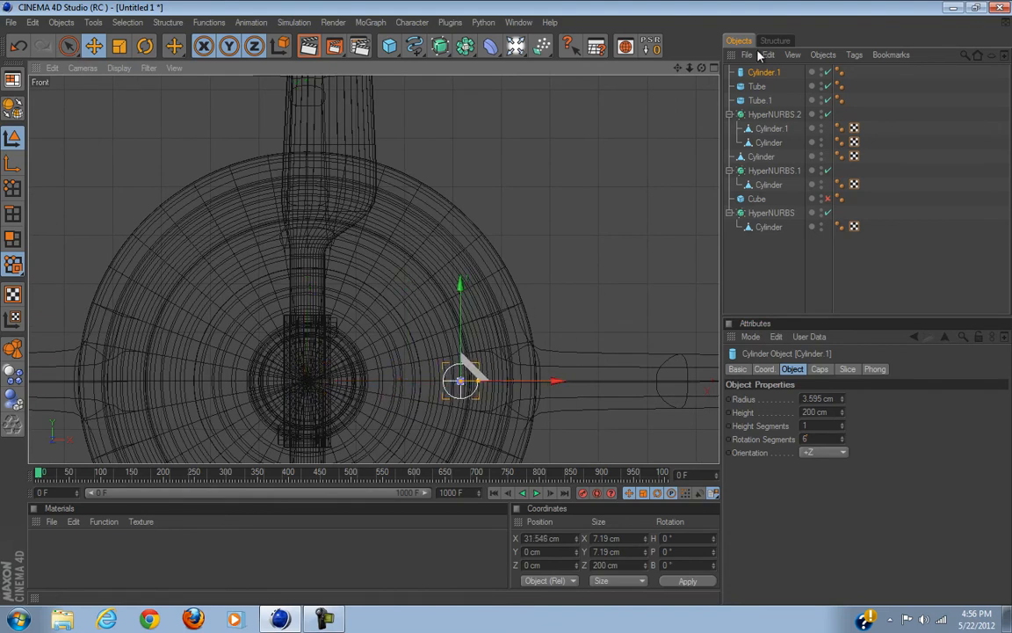
pyautogui.click(712, 70)
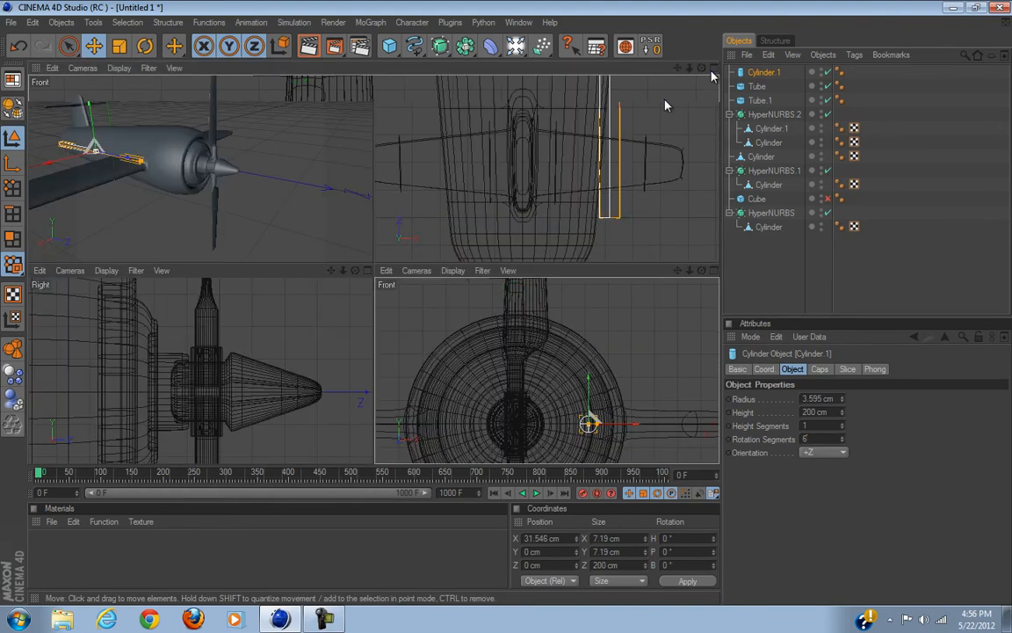
pyautogui.click(365, 72)
pyautogui.click(366, 72)
pyautogui.keyDown('alt'); pyautogui.moveTo(423, 179); pyautogui.dragTo(413, 173); pyautogui.keyUp('alt')
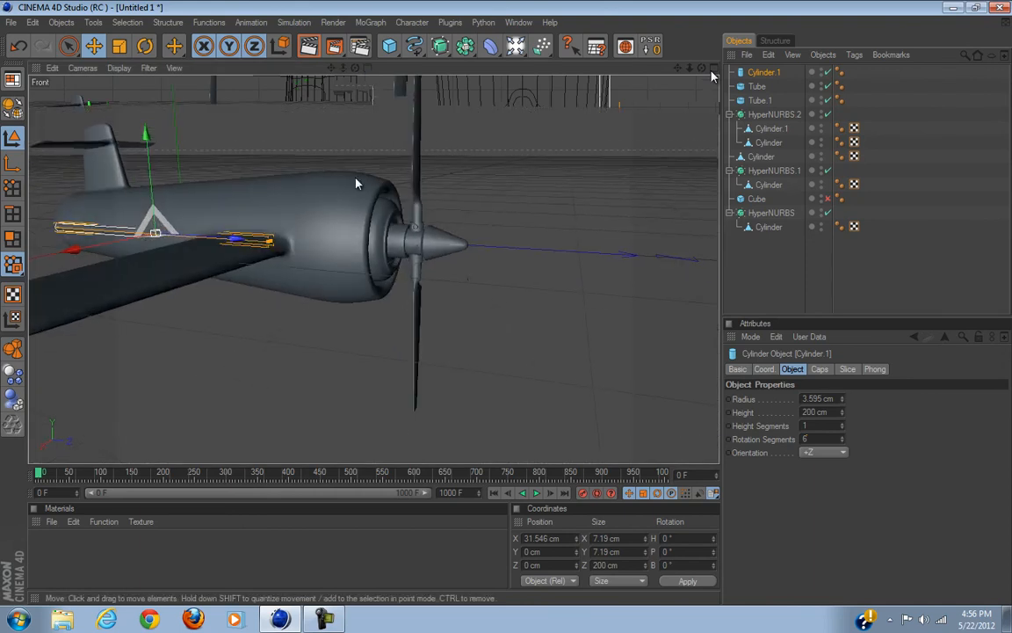
pyautogui.moveTo(196, 230); pyautogui.dragTo(513, 304)
pyautogui.keyDown('alt'); pyautogui.moveTo(323, 308); pyautogui.dragTo(660, 266, button='right'); pyautogui.keyUp('alt')
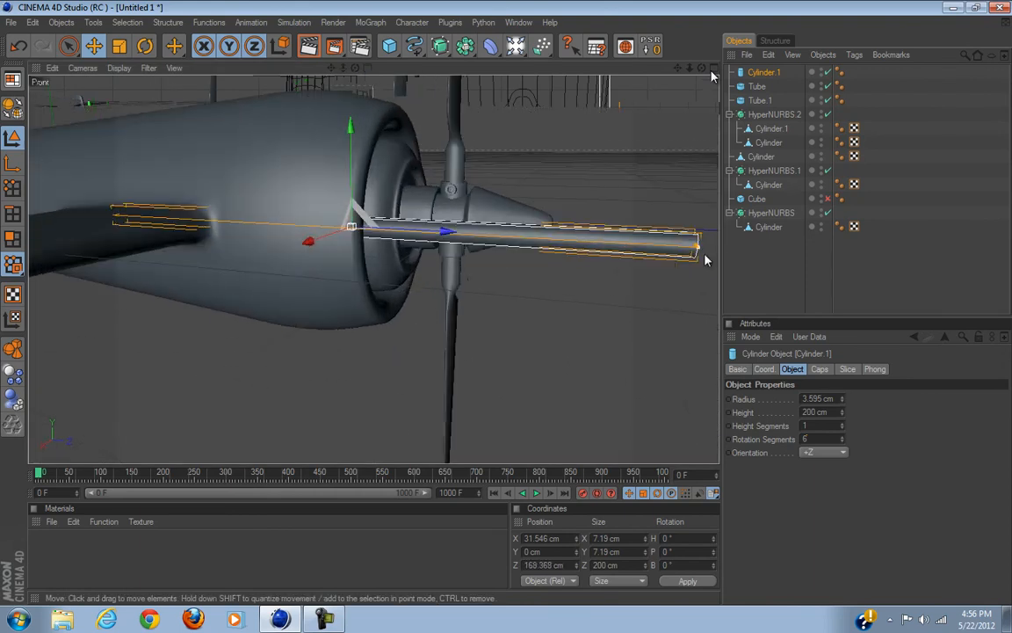
# Step: Shorten the hexagonal cylinder to about 6.592 cm and move it to about X 12.581 cm, Z 174.809 cm
pyautogui.moveTo(694, 242); pyautogui.dragTo(490, 261)
pyautogui.moveTo(309, 255); pyautogui.dragTo(357, 242)
pyautogui.moveTo(446, 242); pyautogui.dragTo(393, 270)
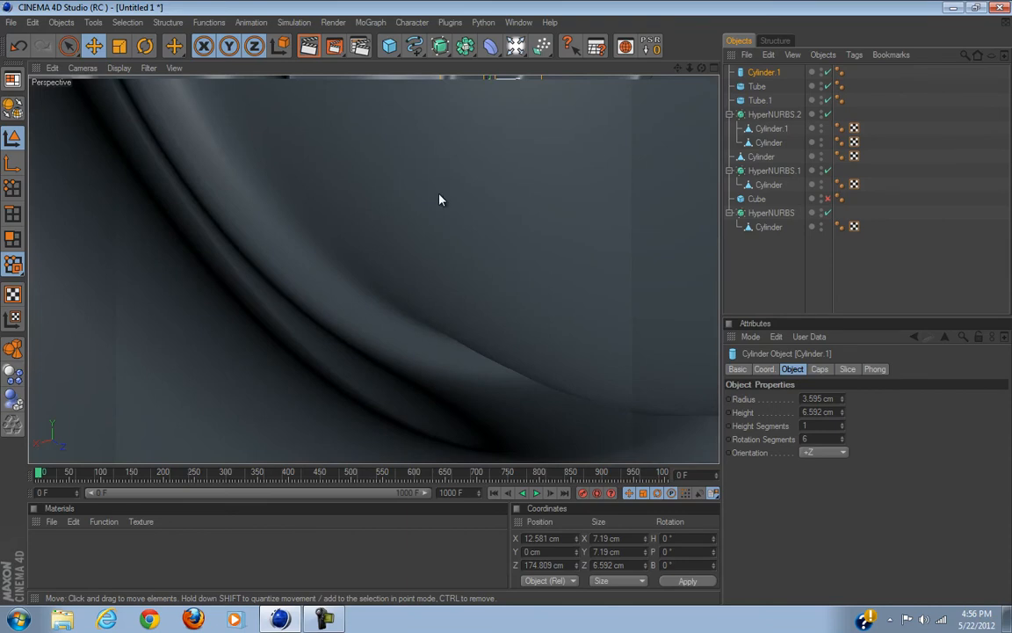
# Step: Move the hexagonal cylinder to about X 19.295 cm, Z 178.082 cm on the engine ring around the propeller shaft
pyautogui.scroll(-5, 441, 192)
pyautogui.keyDown('alt'); pyautogui.moveTo(496, 316); pyautogui.dragTo(473, 355, button='middle'); pyautogui.keyUp('alt')
pyautogui.moveTo(688, 71); pyautogui.dragTo(507, 313)
pyautogui.keyDown('alt'); pyautogui.moveTo(549, 176); pyautogui.dragTo(473, 262); pyautogui.keyUp('alt')
pyautogui.moveTo(464, 222); pyautogui.dragTo(506, 309)
pyautogui.moveTo(344, 210); pyautogui.dragTo(507, 309)
pyautogui.keyDown('alt'); pyautogui.moveTo(334, 231); pyautogui.dragTo(507, 309); pyautogui.keyUp('alt')
pyautogui.moveTo(401, 239); pyautogui.dragTo(509, 309)
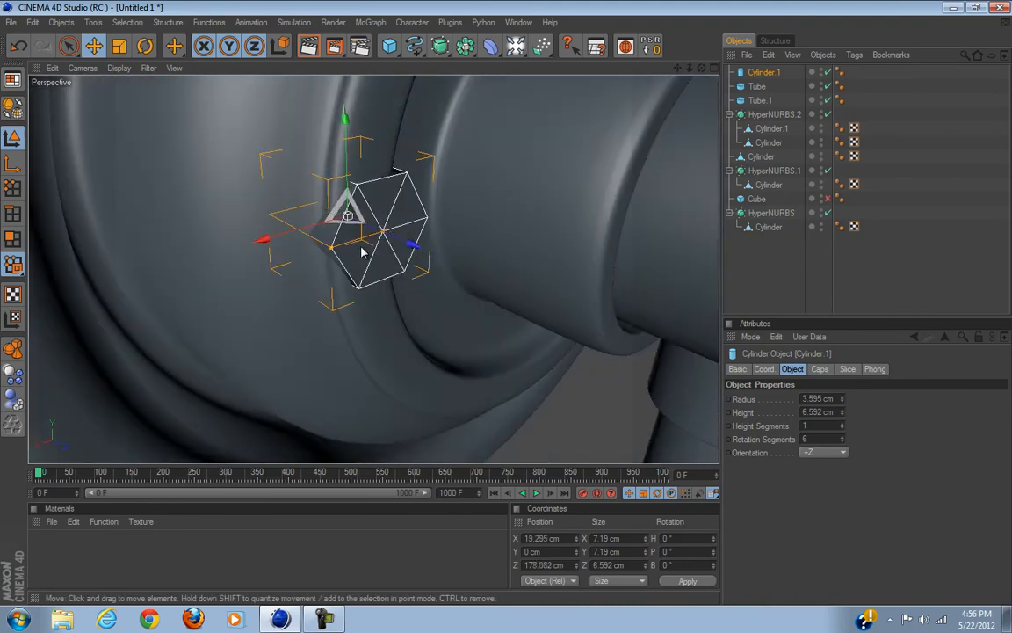
# Step: Reduce the hexagonal cylinder's radius to about 1.309 cm and seat it on the ring at about X 20.219 cm, Z 178.713 cm
pyautogui.moveTo(330, 249); pyautogui.dragTo(508, 309)
pyautogui.keyDown('alt'); pyautogui.moveTo(367, 286); pyautogui.dragTo(506, 307); pyautogui.keyUp('alt')
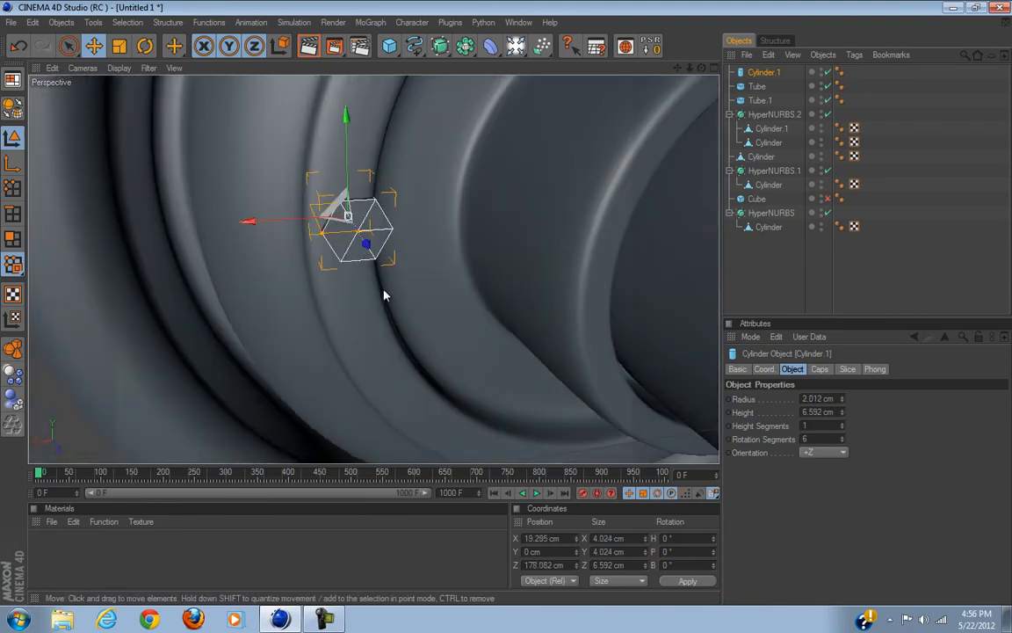
pyautogui.moveTo(287, 226); pyautogui.dragTo(506, 308)
pyautogui.keyDown('alt'); pyautogui.moveTo(336, 251); pyautogui.dragTo(506, 308); pyautogui.keyUp('alt')
pyautogui.moveTo(400, 249); pyautogui.dragTo(506, 308)
pyautogui.moveTo(347, 247); pyautogui.dragTo(507, 309)
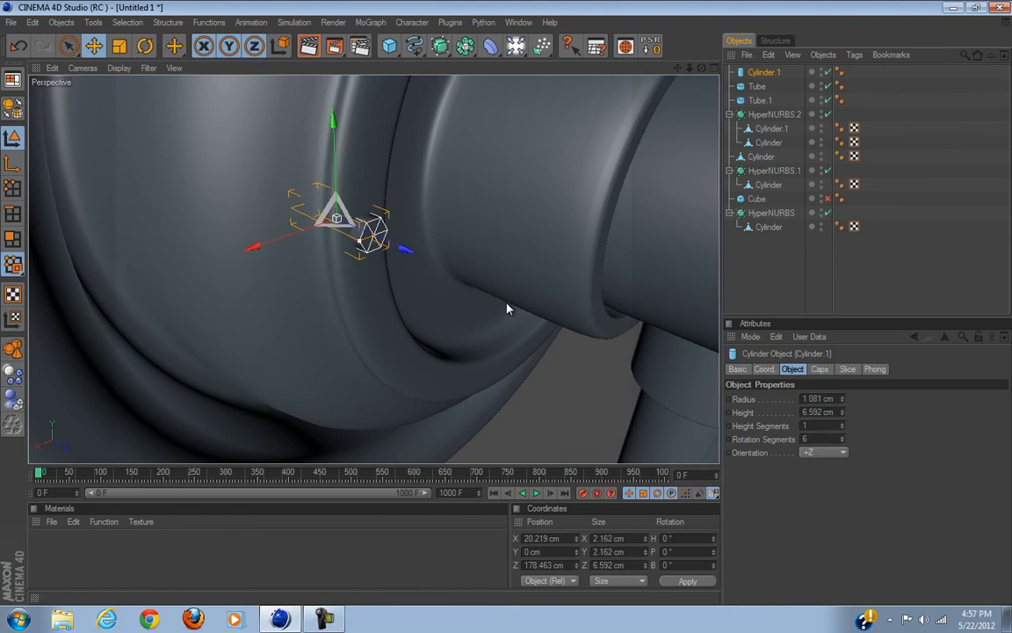
pyautogui.moveTo(368, 287)
pyautogui.keyDown('alt'); pyautogui.mouseDown()
pyautogui.moveTo(493, 308)
pyautogui.moveTo(377, 269)
pyautogui.mouseUp(); pyautogui.keyUp('alt')
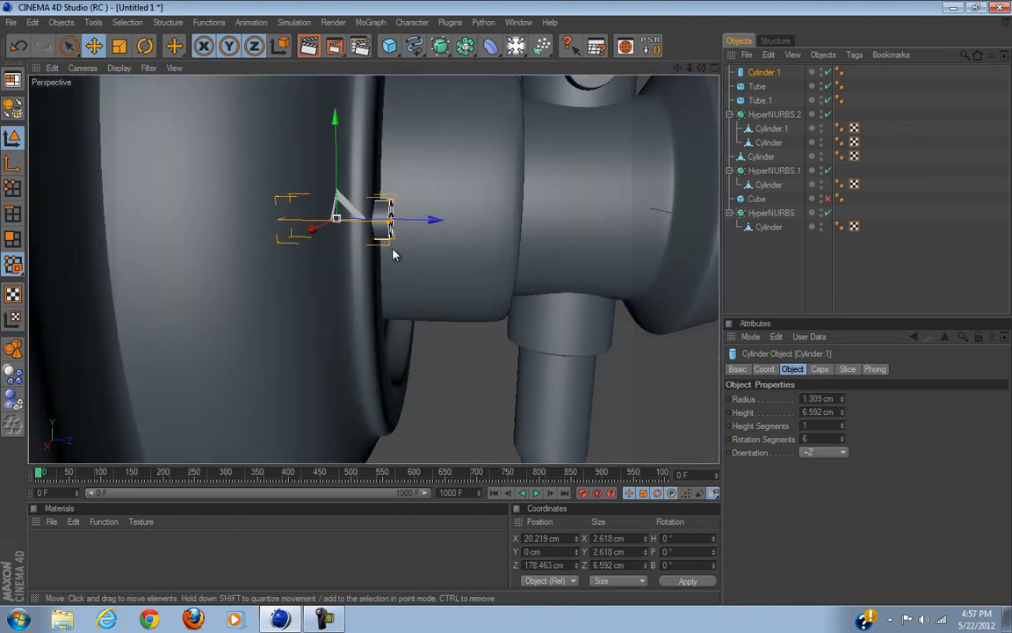
pyautogui.moveTo(419, 221); pyautogui.dragTo(508, 306)
pyautogui.keyDown('alt'); pyautogui.moveTo(403, 255); pyautogui.dragTo(506, 305); pyautogui.keyUp('alt')
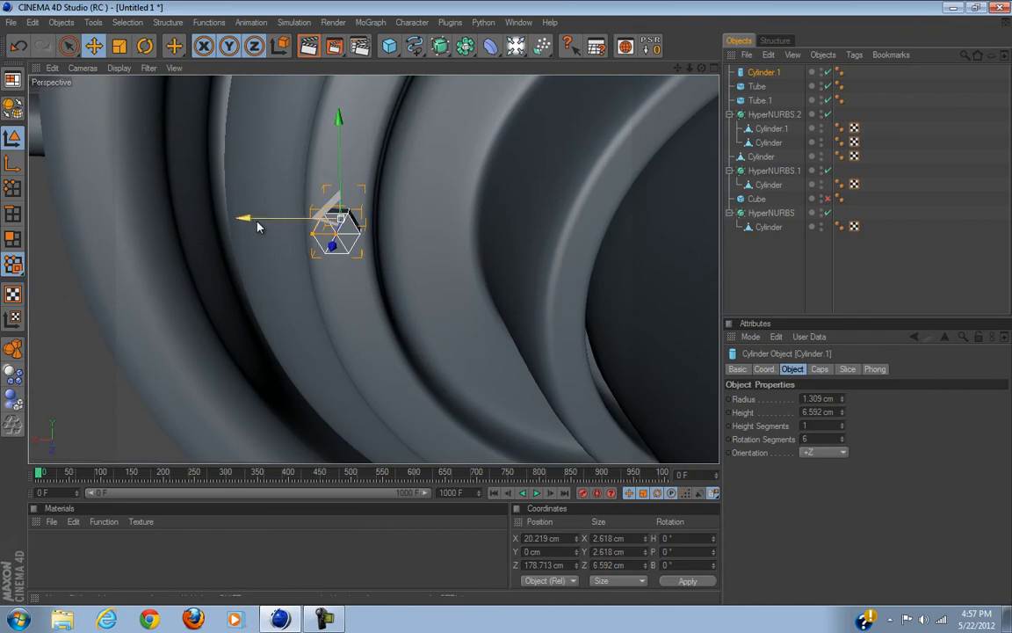
# Step: Shorten the hexagonal cylinder to about 2.935 cm and fine-tune its seat on the engine ring
pyautogui.moveTo(253, 223)
pyautogui.mouseDown()
pyautogui.moveTo(175, 221)
pyautogui.moveTo(328, 225)
pyautogui.moveTo(261, 226)
pyautogui.mouseUp()
pyautogui.moveTo(506, 308); pyautogui.dragTo(477, 282)
pyautogui.moveTo(422, 230); pyautogui.dragTo(507, 307)
pyautogui.moveTo(507, 307)
pyautogui.keyDown('alt'); pyautogui.mouseDown()
pyautogui.moveTo(520, 311)
pyautogui.moveTo(509, 323)
pyautogui.moveTo(452, 289)
pyautogui.moveTo(515, 323)
pyautogui.moveTo(507, 308)
pyautogui.mouseUp(); pyautogui.keyUp('alt')
# Step: Turn off the fuselage's HyperNURBS, loop-select the engine ring's front polygons and inset them about 0.63 cm with Extrude Inner
pyautogui.click(442, 275)
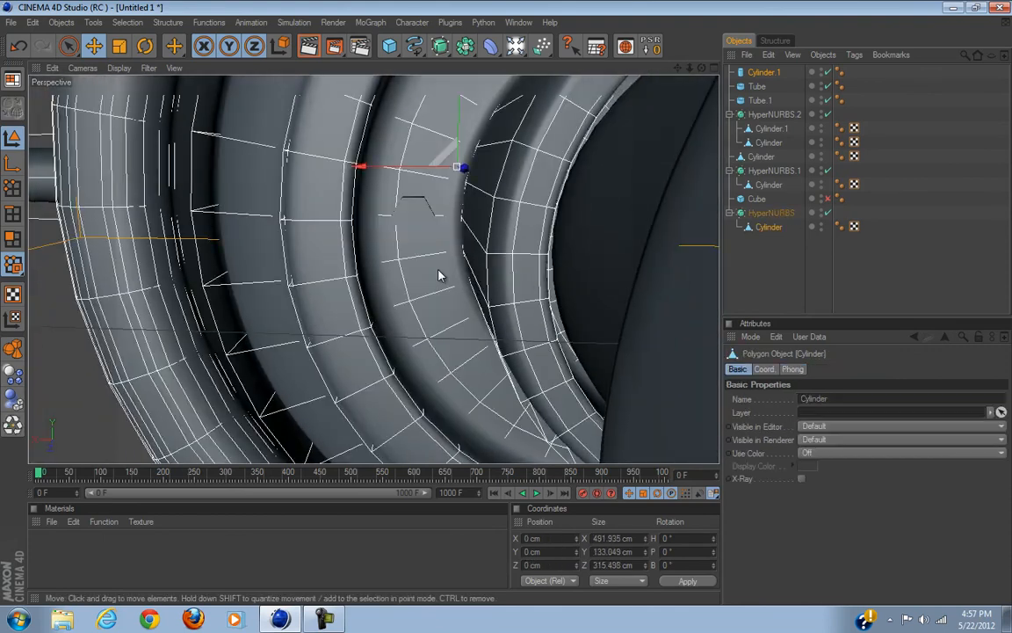
pyautogui.click(12, 240)
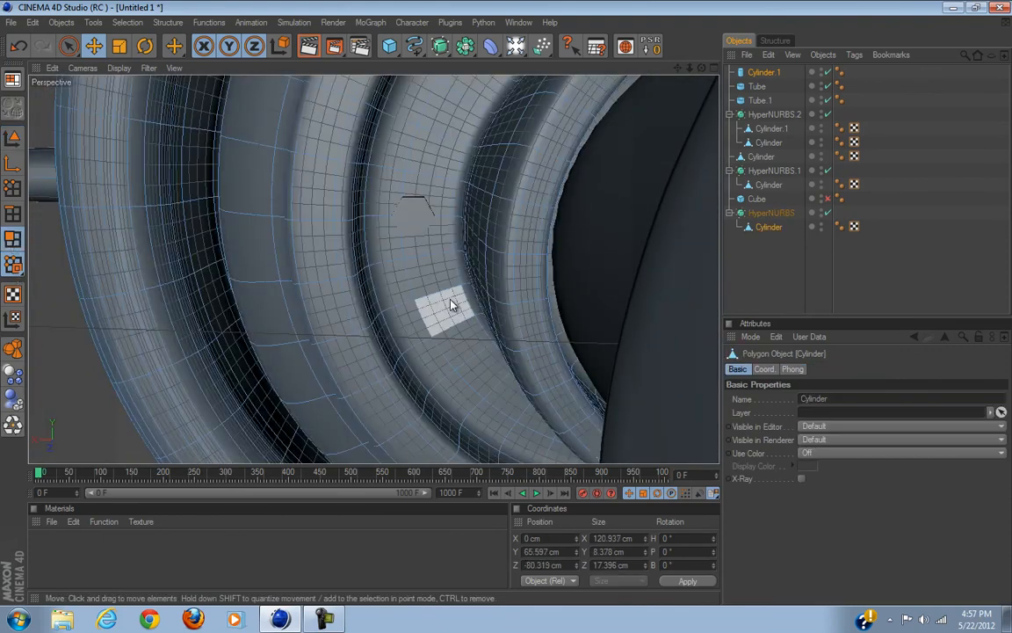
pyautogui.click(828, 213)
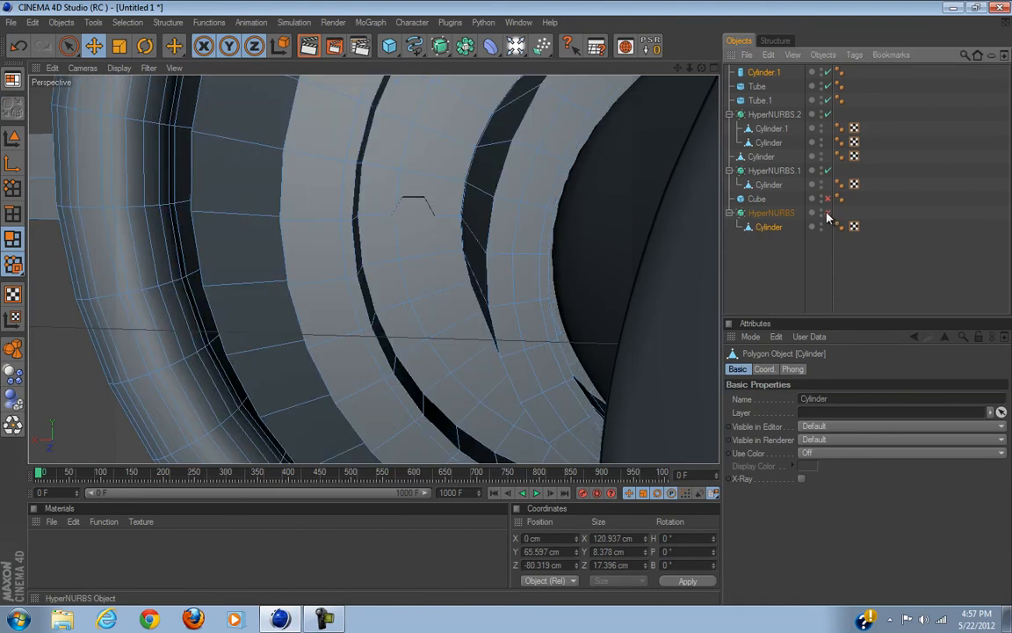
pyautogui.press('u')
pyautogui.press('l')
pyautogui.click(393, 283)
pyautogui.rightClick(394, 283)
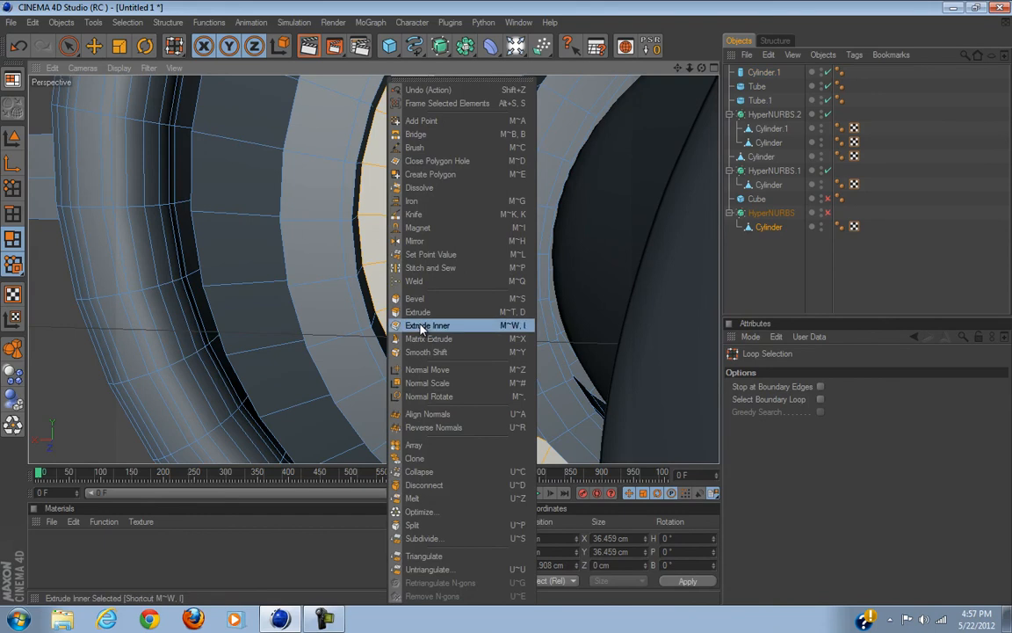
pyautogui.click(423, 326)
# Step: Extrude the inset ring loop by about -0.21 cm to cut a groove and turn the fuselage's HyperNURBS back on
pyautogui.rightClick(506, 307)
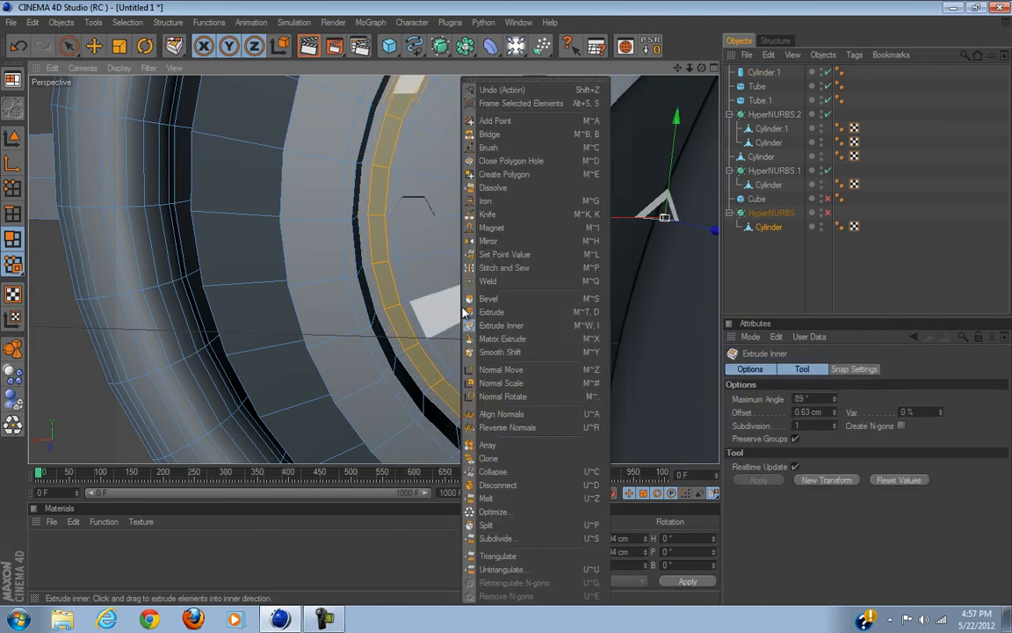
pyautogui.click(491, 312)
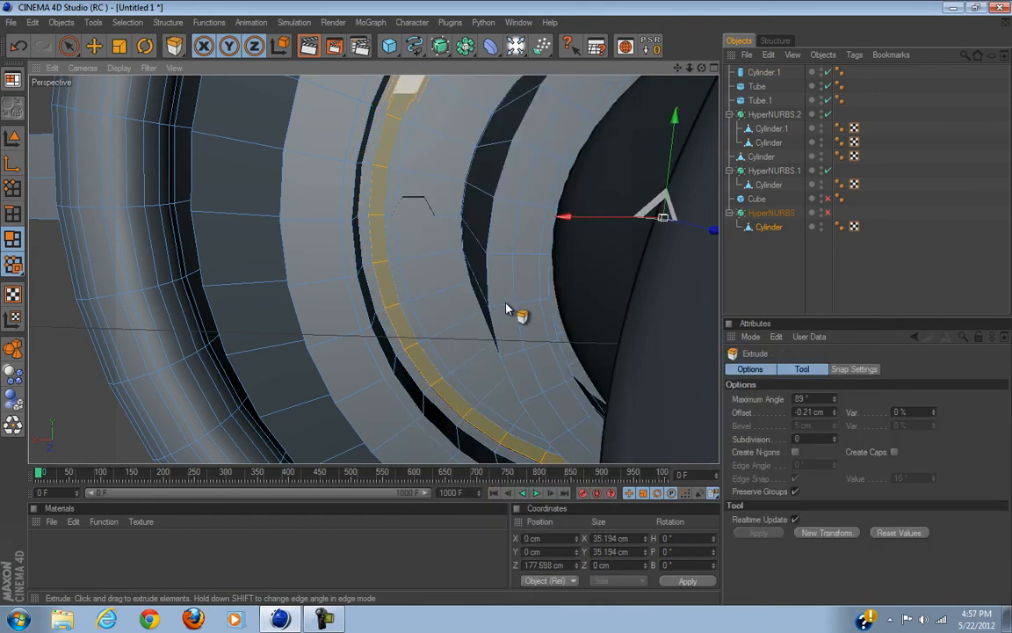
pyautogui.moveTo(506, 307); pyautogui.dragTo(507, 307)
pyautogui.click(828, 214)
pyautogui.click(909, 277)
pyautogui.keyDown('alt'); pyautogui.moveTo(426, 309); pyautogui.dragTo(506, 308); pyautogui.keyUp('alt')
pyautogui.keyDown('alt'); pyautogui.moveTo(421, 307); pyautogui.dragTo(517, 316); pyautogui.keyUp('alt')
# Step: Enable a fillet on the hexagonal cylinder's caps and set its radius to 0.05 cm
pyautogui.click(761, 73)
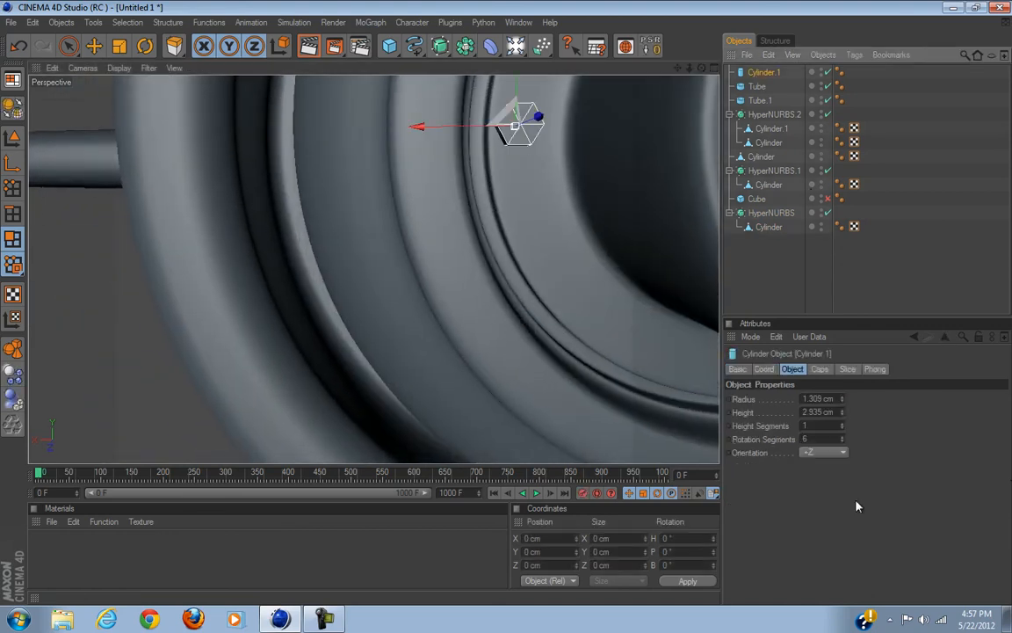
pyautogui.click(819, 369)
pyautogui.click(774, 430)
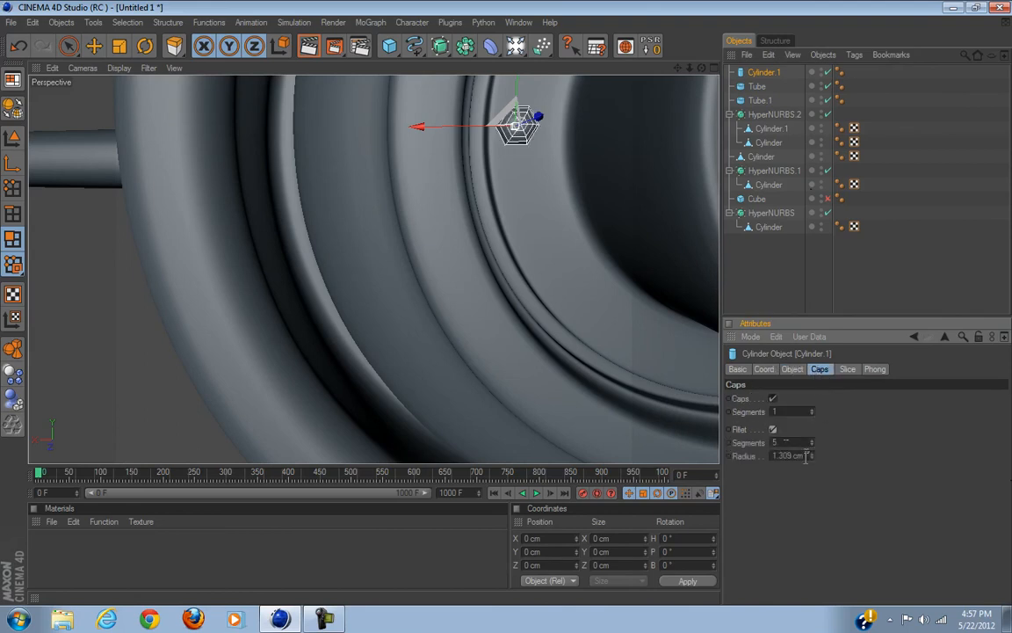
pyautogui.write('.05')
pyautogui.press('Return')
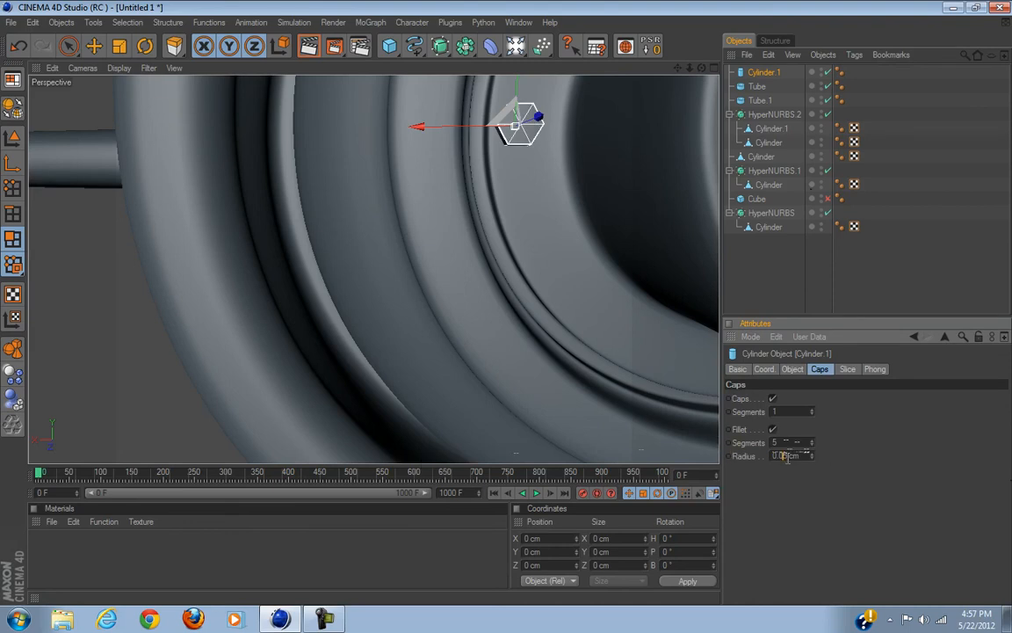
# Step: Readjust the hexagonal cylinder's cap fillet radius, trying 0.08 cm first, and set the fillet segments to 3
pyautogui.press('BackSpace')
pyautogui.write('8')
pyautogui.press('Return')
pyautogui.write('2')
pyautogui.press('Return')
pyautogui.doubleClick(789, 443)
pyautogui.write('3')
pyautogui.click(905, 297)
# Step: Reorder the propeller blades inside HyperNURBS.2 so that Cylinder sits above Cylinder.1
pyautogui.scroll(-5, 434, 346)
pyautogui.keyDown('alt'); pyautogui.moveTo(464, 357); pyautogui.dragTo(508, 310); pyautogui.keyUp('alt')
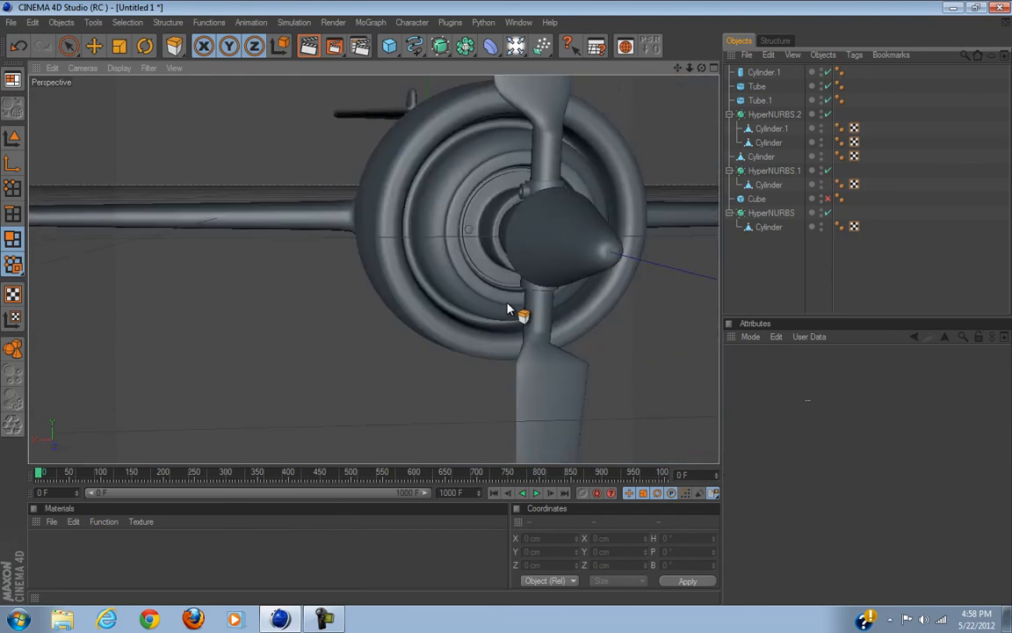
pyautogui.moveTo(472, 359)
pyautogui.keyDown('alt'); pyautogui.mouseDown()
pyautogui.moveTo(431, 320)
pyautogui.moveTo(455, 330)
pyautogui.moveTo(515, 307)
pyautogui.moveTo(501, 305)
pyautogui.moveTo(466, 358)
pyautogui.moveTo(522, 308)
pyautogui.moveTo(509, 307)
pyautogui.moveTo(468, 354)
pyautogui.mouseUp(); pyautogui.keyUp('alt')
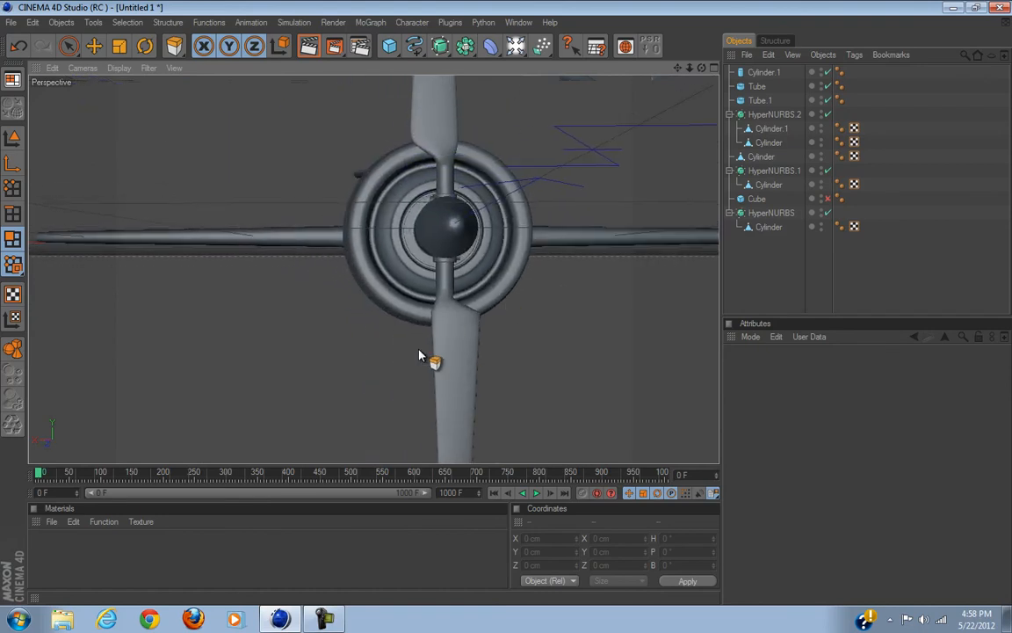
pyautogui.click(762, 145)
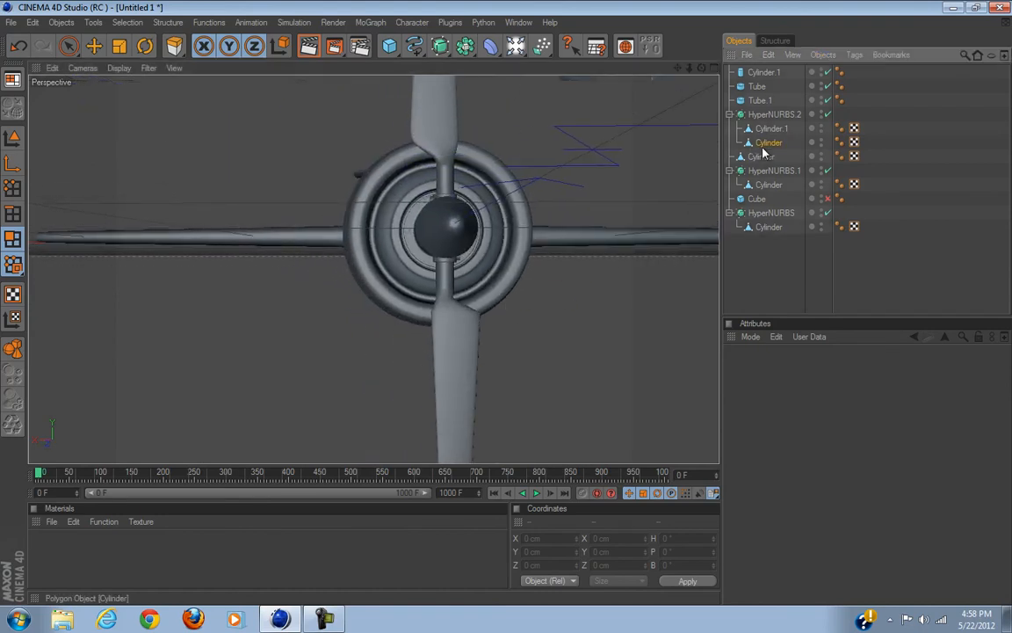
pyautogui.moveTo(771, 128); pyautogui.dragTo(769, 129)
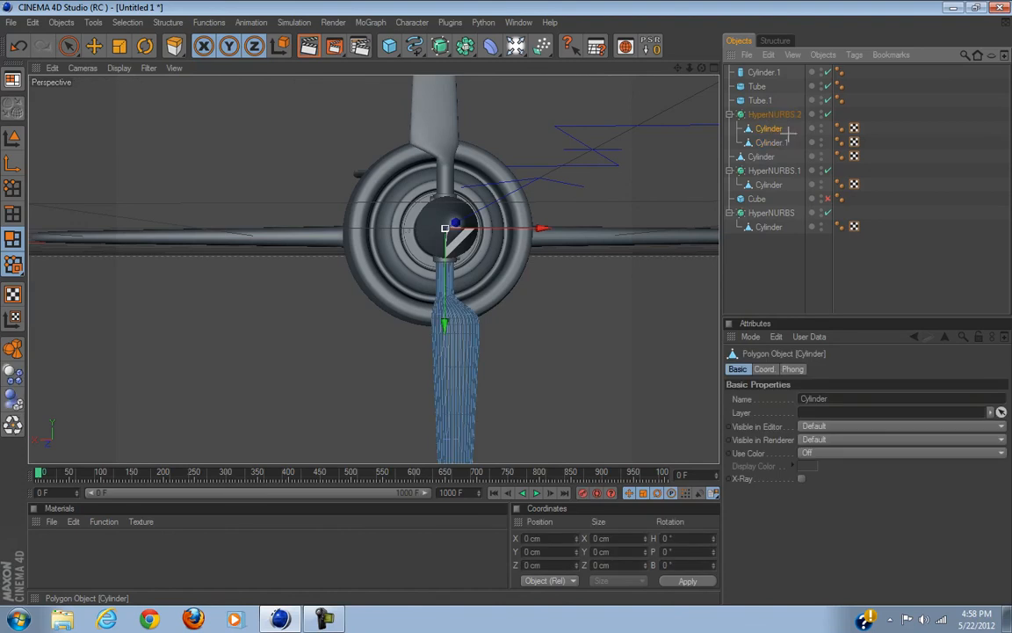
# Step: Select both propeller blades inside HyperNURBS.2 and group them under a single null
pyautogui.click(789, 135)
pyautogui.click(783, 143)
pyautogui.click(769, 129)
pyautogui.click(773, 143)
pyautogui.click(770, 130)
pyautogui.click(768, 143)
pyautogui.click(768, 130)
pyautogui.click(769, 142)
pyautogui.click(761, 130)
pyautogui.keyDown('ctrl'); pyautogui.click(774, 144); pyautogui.keyUp('ctrl')
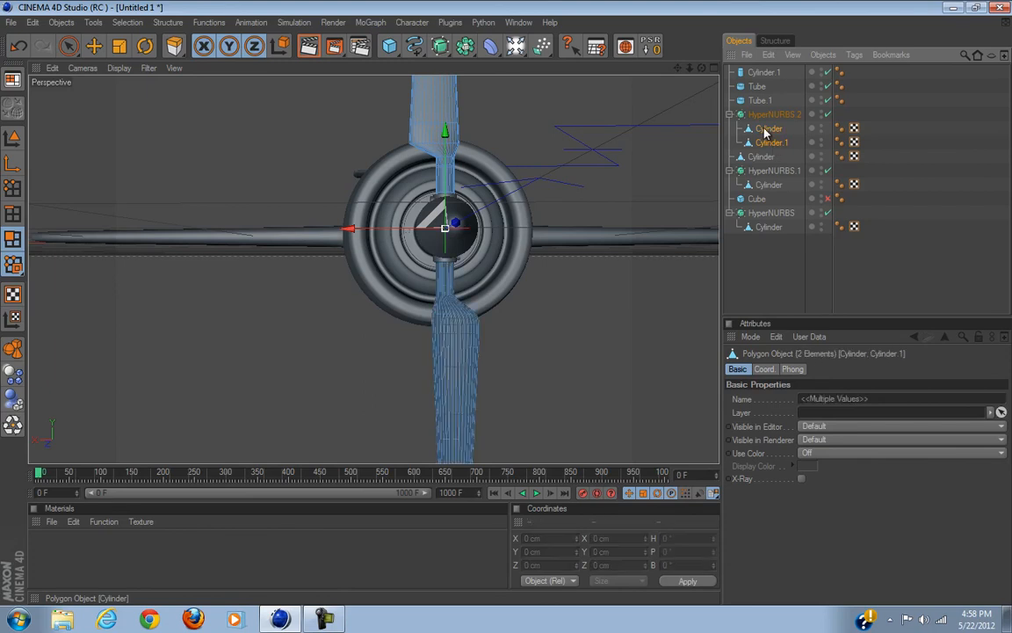
pyautogui.hotkey('alt', 'g')
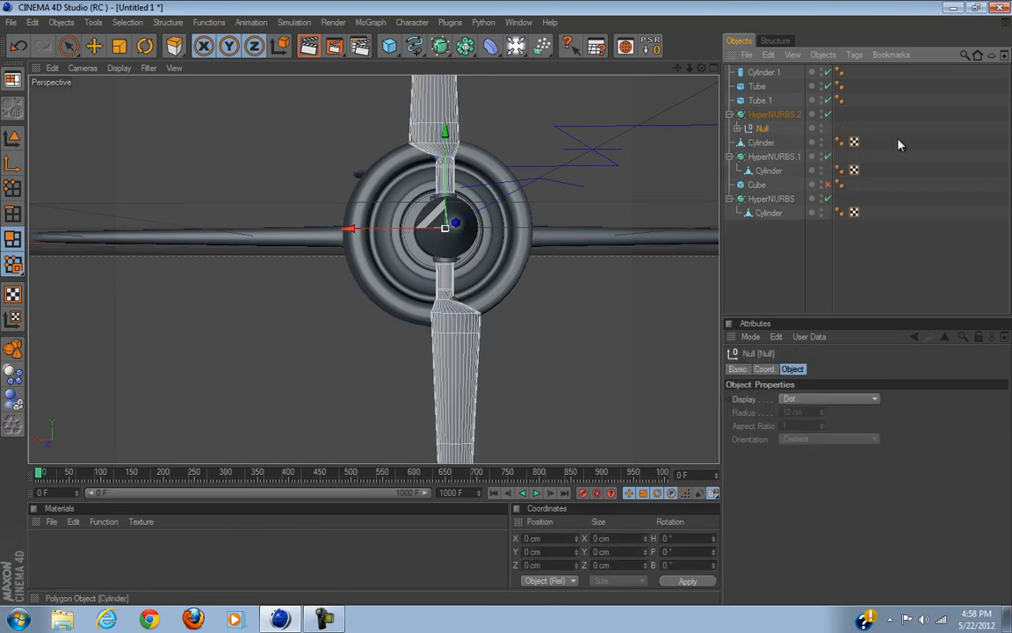
pyautogui.click(904, 145)
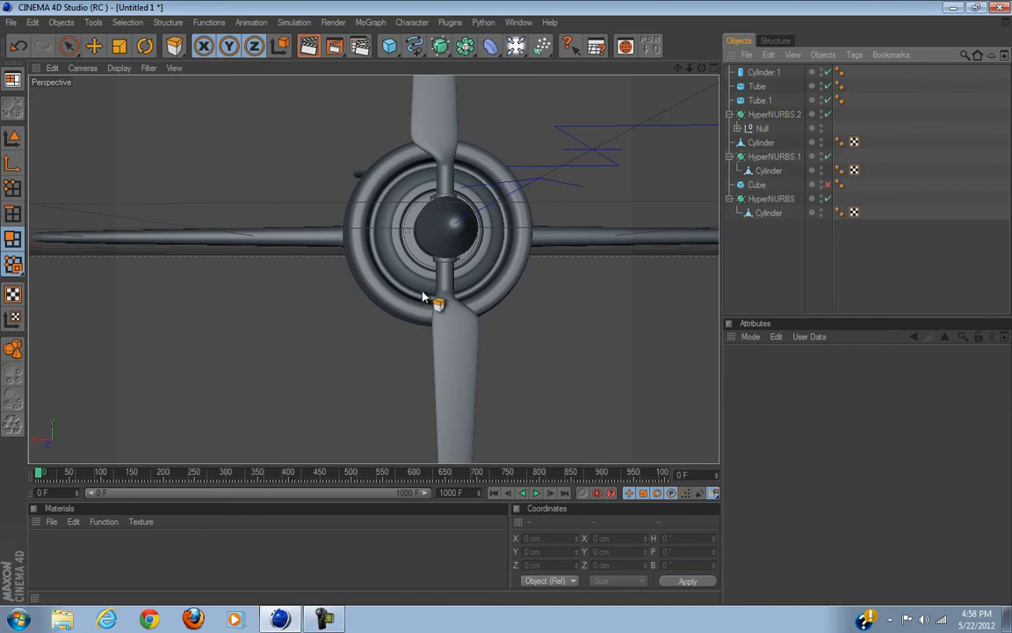
# Step: Add a MoGraph Cloner and make the hexagonal cylinder its child
pyautogui.scroll(4, 403, 317)
pyautogui.scroll(2, 511, 320)
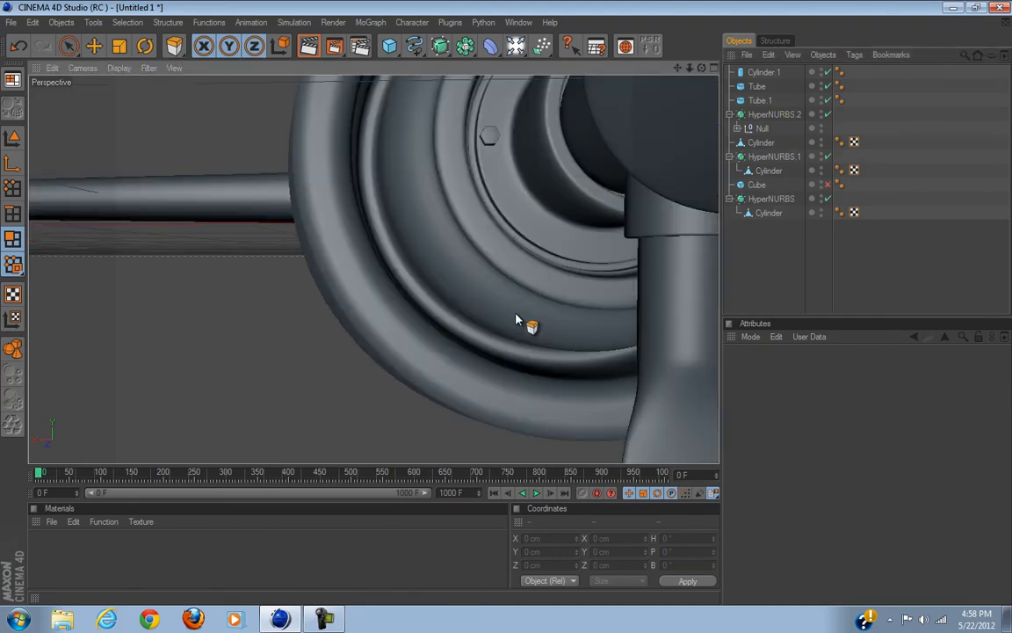
pyautogui.scroll(-5, 519, 321)
pyautogui.scroll(4, 400, 288)
pyautogui.scroll(5, 396, 287)
pyautogui.scroll(-5, 479, 290)
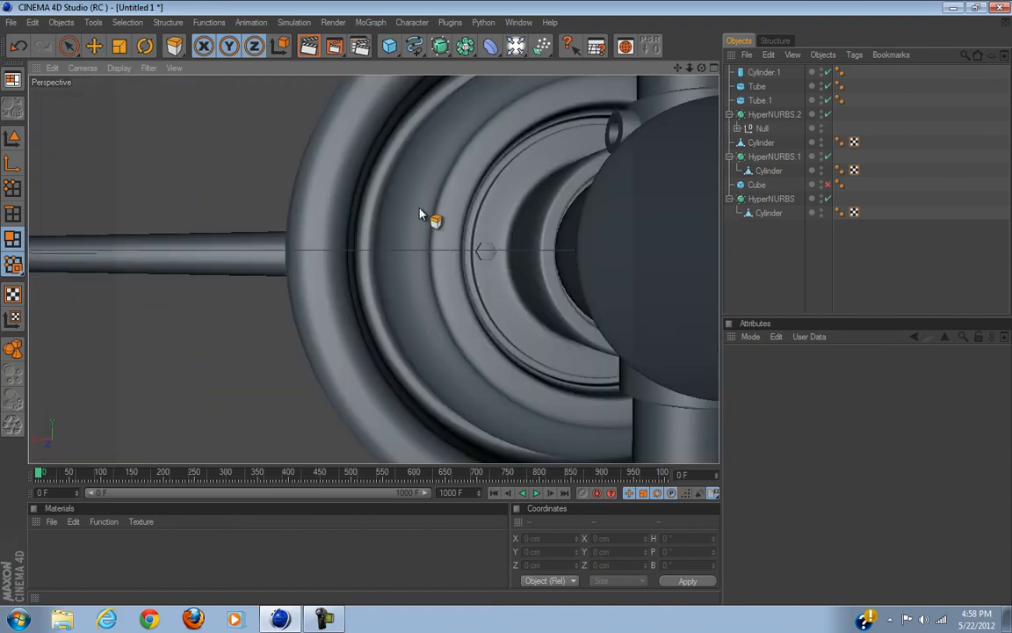
pyautogui.click(70, 47)
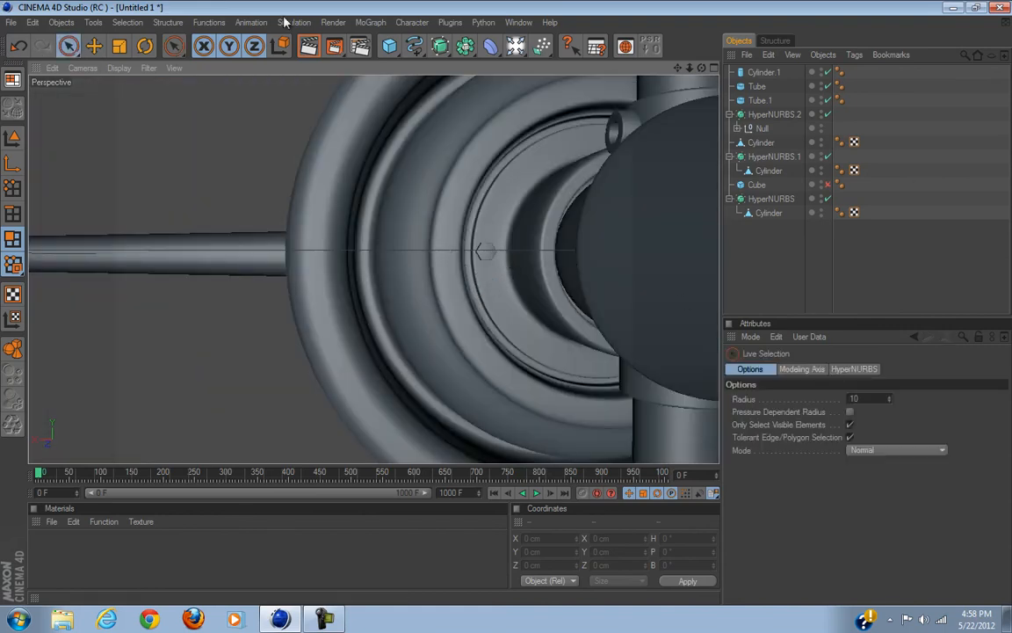
pyautogui.click(365, 21)
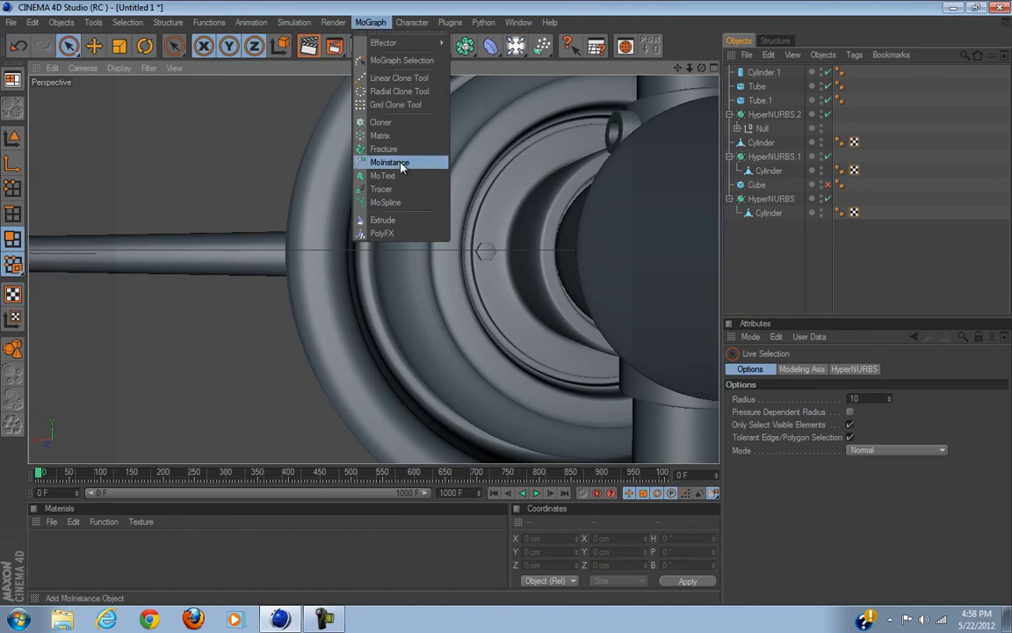
pyautogui.click(378, 122)
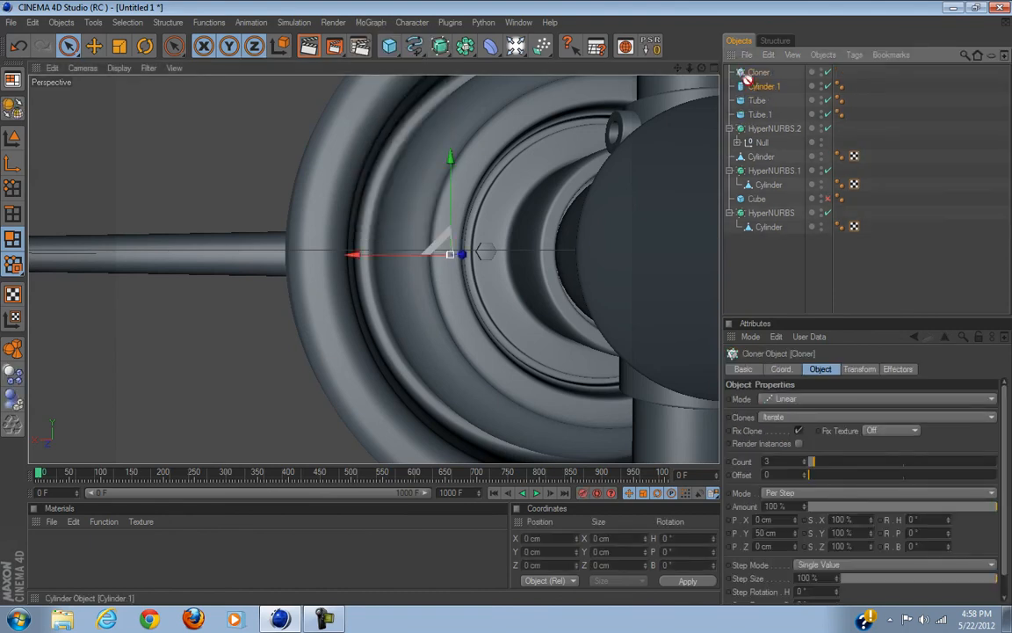
pyautogui.moveTo(754, 77); pyautogui.dragTo(754, 76)
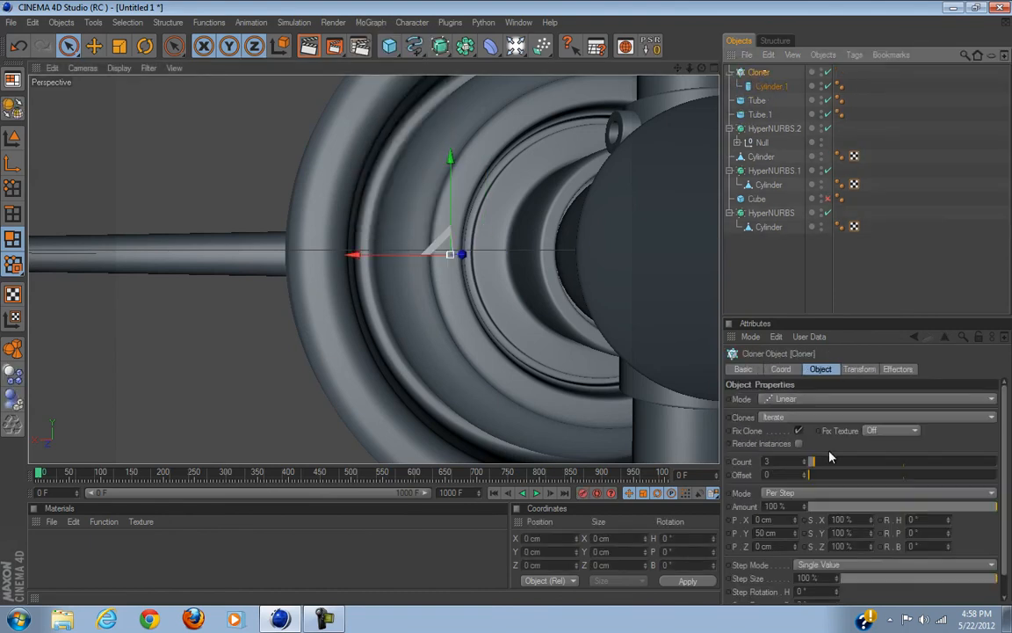
# Step: Switch the cloner's mode to Radial to arrange the hexagonal bolts in a circle
pyautogui.scroll(-5, 325, 248)
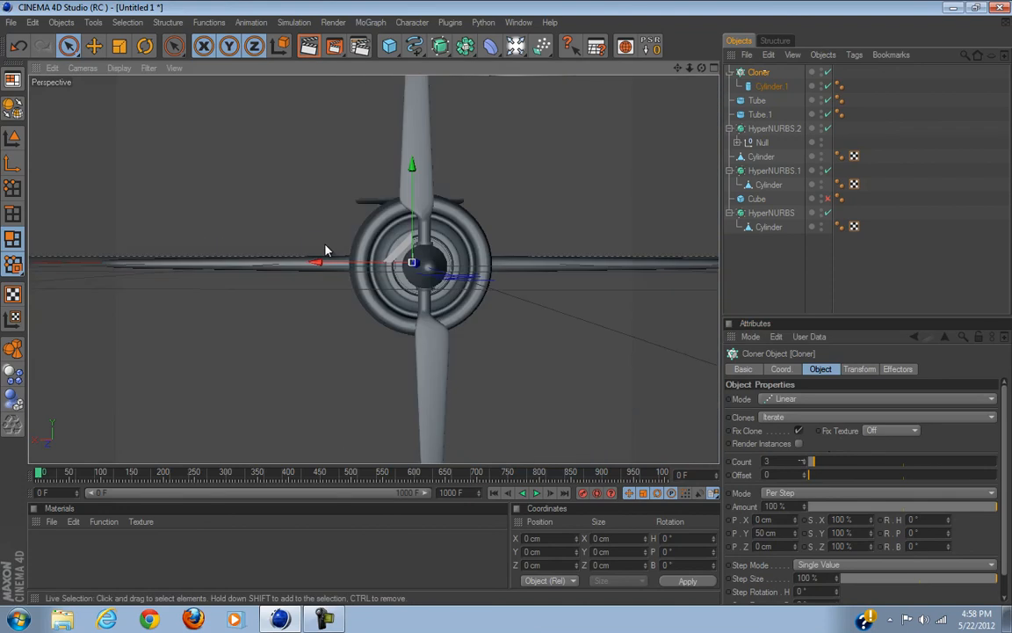
pyautogui.click(837, 400)
pyautogui.click(831, 439)
pyautogui.keyDown('alt'); pyautogui.moveTo(481, 246); pyautogui.dragTo(496, 385); pyautogui.keyUp('alt')
pyautogui.keyDown('alt'); pyautogui.moveTo(426, 299); pyautogui.dragTo(535, 373); pyautogui.keyUp('alt')
pyautogui.scroll(5, 534, 374)
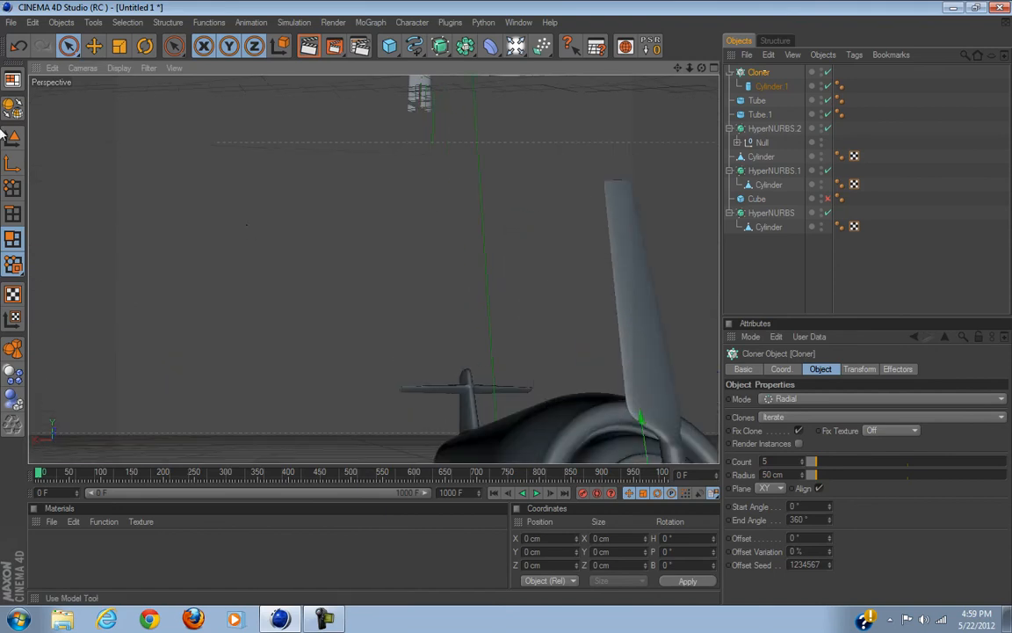
# Step: Reduce the cloner's radius to about 14.375 cm and move it forward to about Z 180.133 cm
pyautogui.click(13, 138)
pyautogui.keyDown('alt'); pyautogui.moveTo(532, 332); pyautogui.dragTo(500, 314); pyautogui.keyUp('alt')
pyautogui.scroll(3, 534, 344)
pyautogui.scroll(-3, 534, 343)
pyautogui.moveTo(362, 292); pyautogui.dragTo(450, 365)
pyautogui.scroll(5, 450, 366)
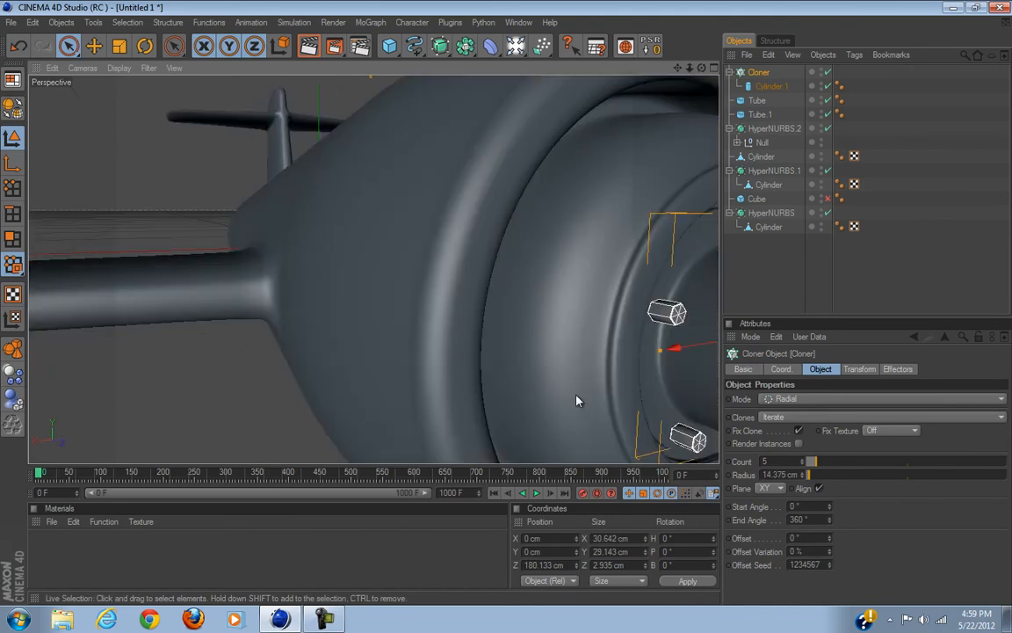
# Step: Move the cloner back to about Z 177.447 cm so the bolts sit in the engine ring
pyautogui.keyDown('alt'); pyautogui.moveTo(506, 379); pyautogui.dragTo(508, 307, button='middle'); pyautogui.keyUp('alt')
pyautogui.keyDown('alt'); pyautogui.moveTo(508, 307); pyautogui.dragTo(645, 373); pyautogui.keyUp('alt')
pyautogui.moveTo(613, 318)
pyautogui.mouseDown()
pyautogui.moveTo(503, 305)
pyautogui.moveTo(538, 313)
pyautogui.mouseUp()
pyautogui.scroll(5, 465, 420)
pyautogui.keyDown('alt'); pyautogui.moveTo(465, 420); pyautogui.dragTo(508, 306); pyautogui.keyUp('alt')
pyautogui.scroll(-5, 512, 413)
# Step: Raise the radial cloner's count to 20 to fill the ring with bolts
pyautogui.moveTo(821, 467); pyautogui.dragTo(848, 465)
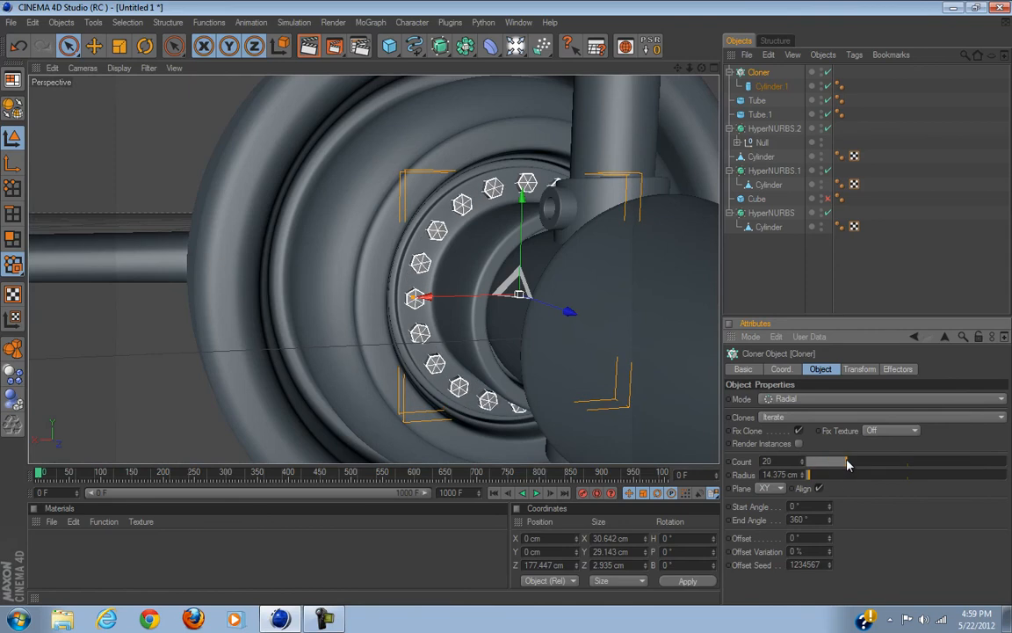
pyautogui.click(907, 297)
pyautogui.scroll(-5, 552, 334)
pyautogui.keyDown('alt'); pyautogui.moveTo(549, 334); pyautogui.dragTo(507, 309); pyautogui.keyUp('alt')
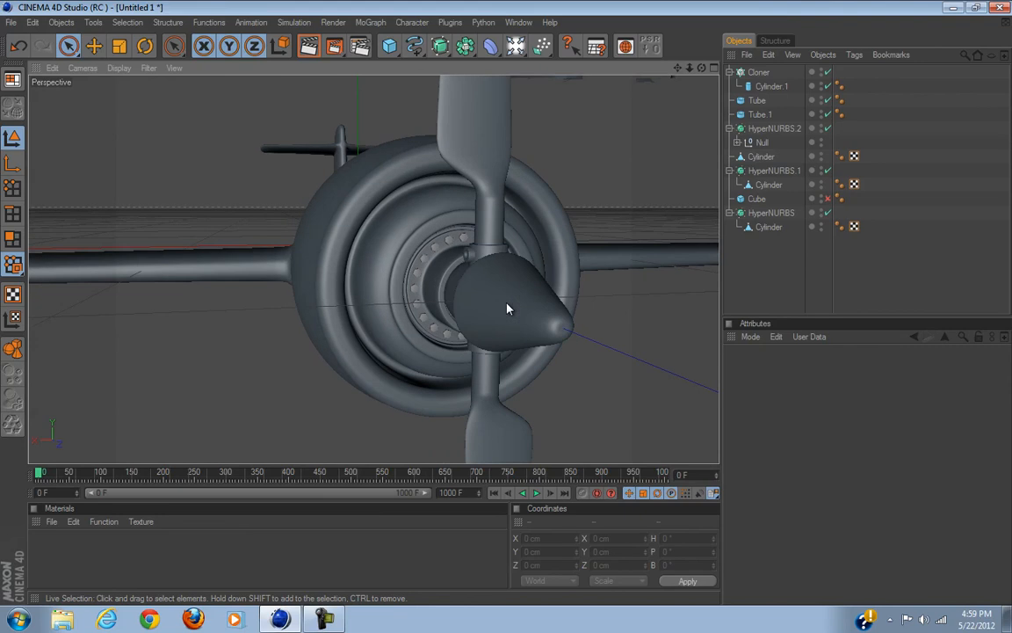
pyautogui.click(512, 265)
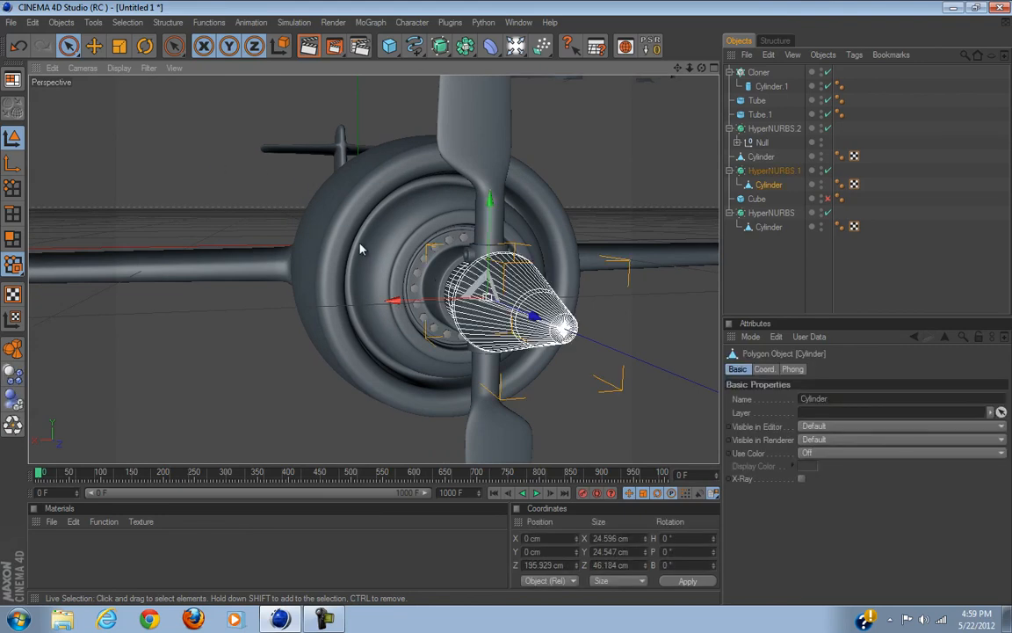
pyautogui.click(713, 237)
pyautogui.keyDown('alt'); pyautogui.moveTo(507, 307); pyautogui.dragTo(551, 269); pyautogui.keyUp('alt')
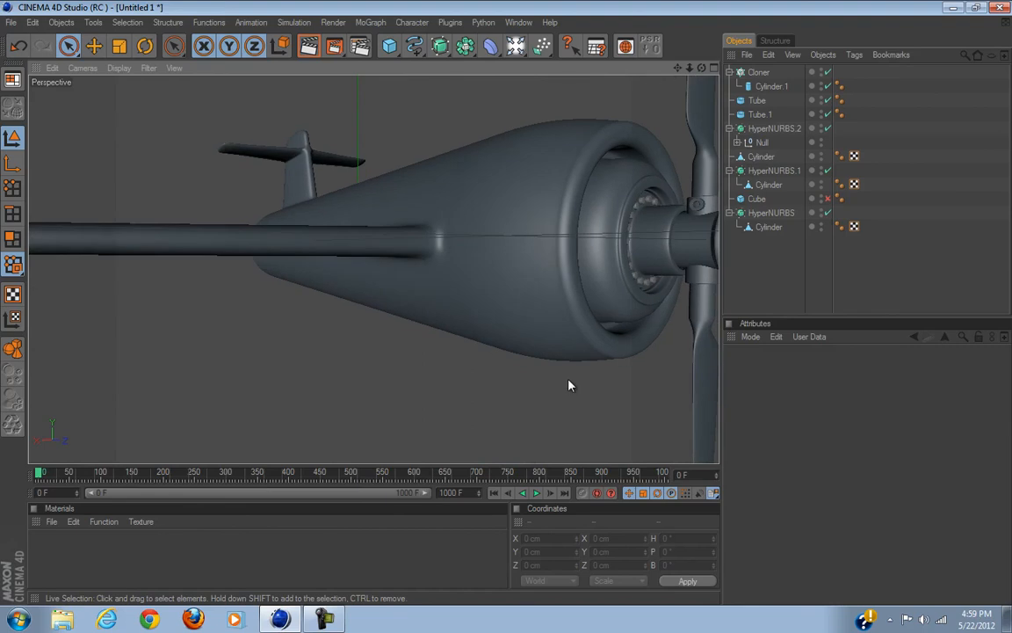
# Step: Draw a Bezier spline in the Right view, curving from inside the cowling down around its lip to about Y -57.5 cm, Z 128.4 cm
pyautogui.click(714, 68)
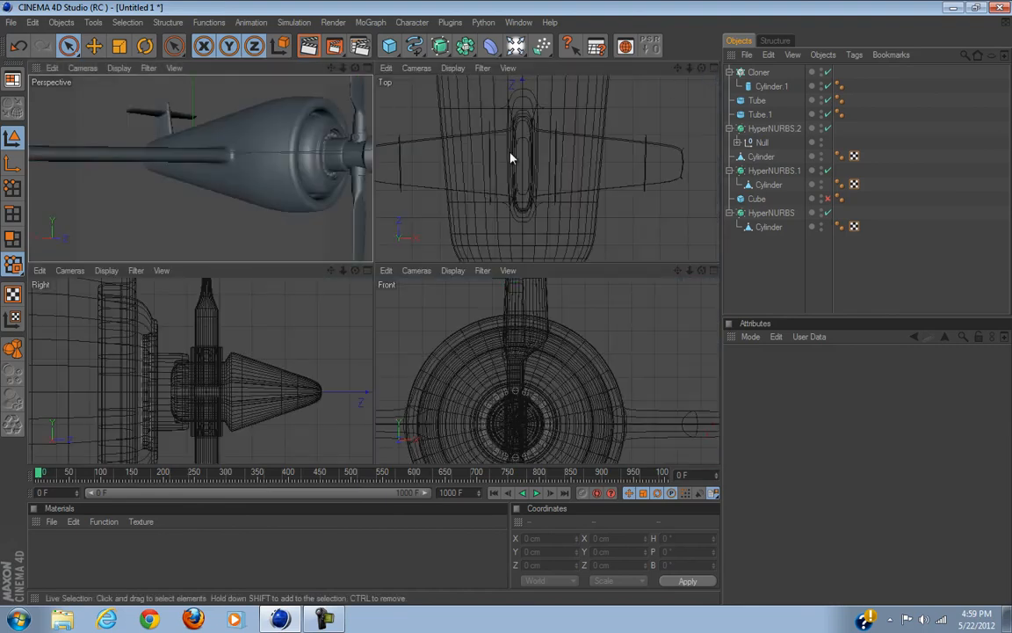
pyautogui.middleClick(368, 272)
pyautogui.scroll(-5, 367, 270)
pyautogui.keyDown('alt'); pyautogui.moveTo(368, 269); pyautogui.dragTo(376, 274, button='middle'); pyautogui.keyUp('alt')
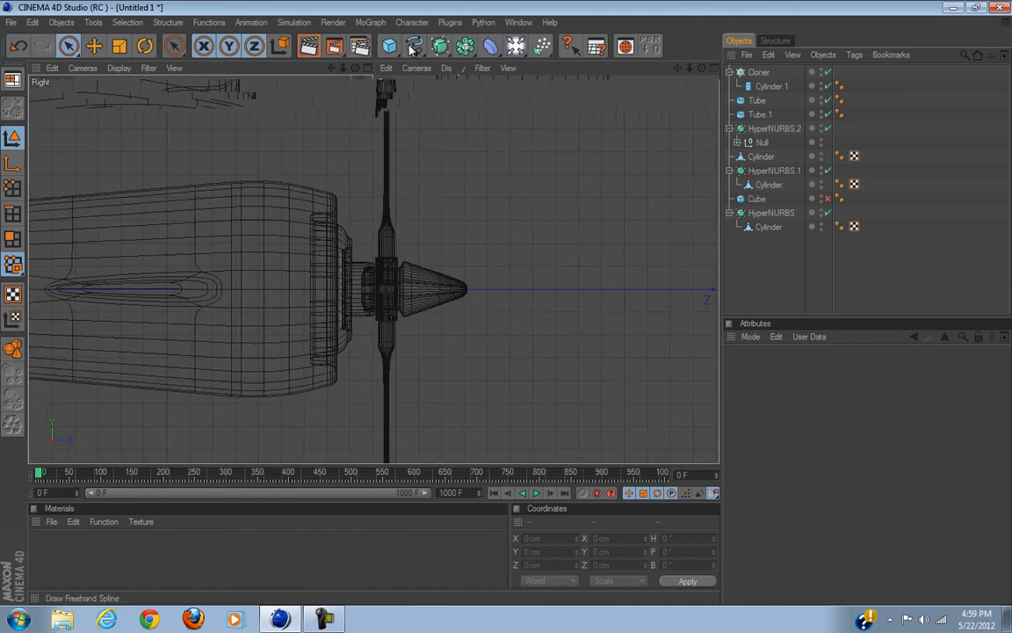
pyautogui.click(415, 46)
pyautogui.moveTo(428, 48)
pyautogui.mouseDown()
pyautogui.moveTo(523, 58)
pyautogui.moveTo(543, 76)
pyautogui.mouseUp()
pyautogui.scroll(1, 373, 382)
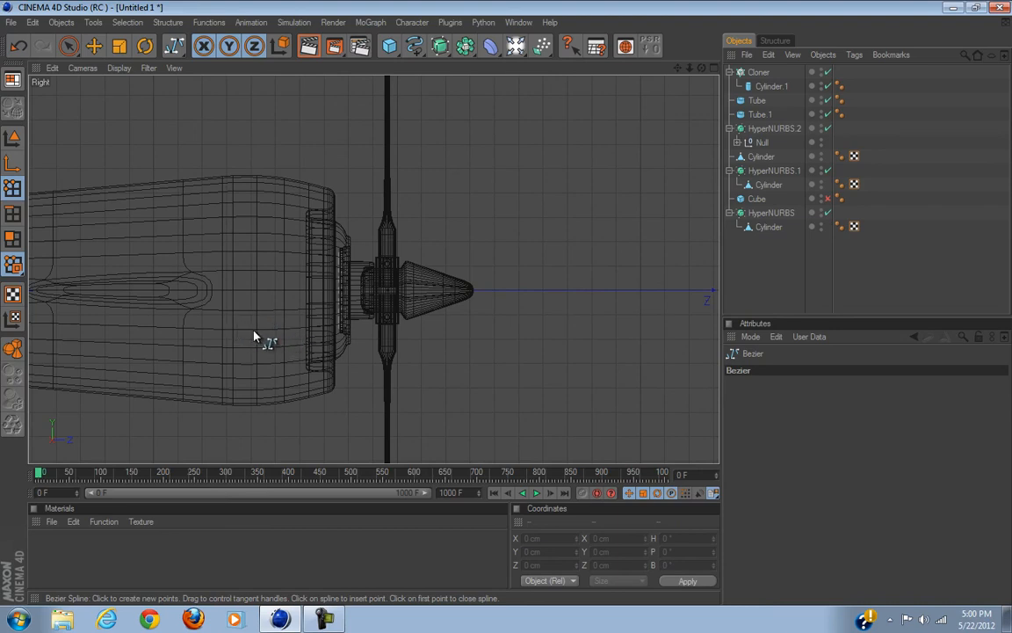
pyautogui.click(290, 328)
pyautogui.moveTo(352, 410); pyautogui.dragTo(508, 309)
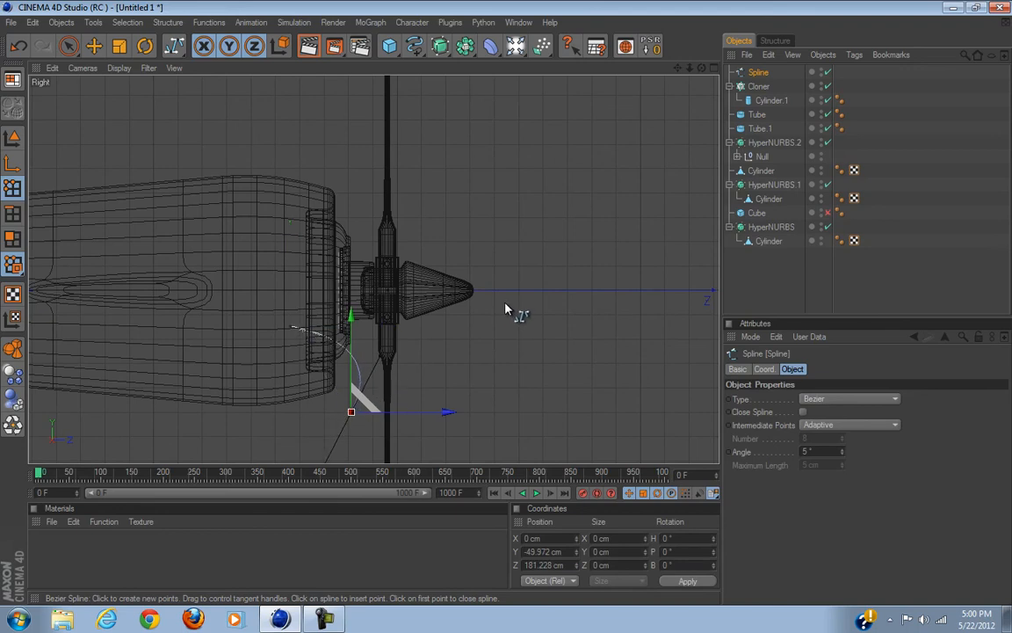
pyautogui.moveTo(507, 308); pyautogui.dragTo(508, 309)
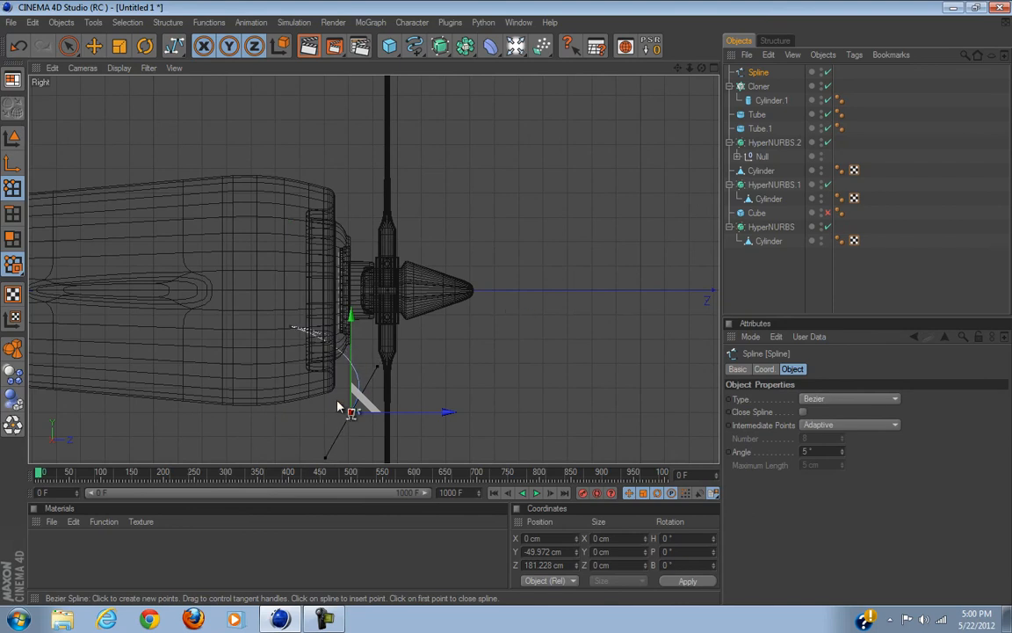
pyautogui.moveTo(222, 431); pyautogui.dragTo(507, 308)
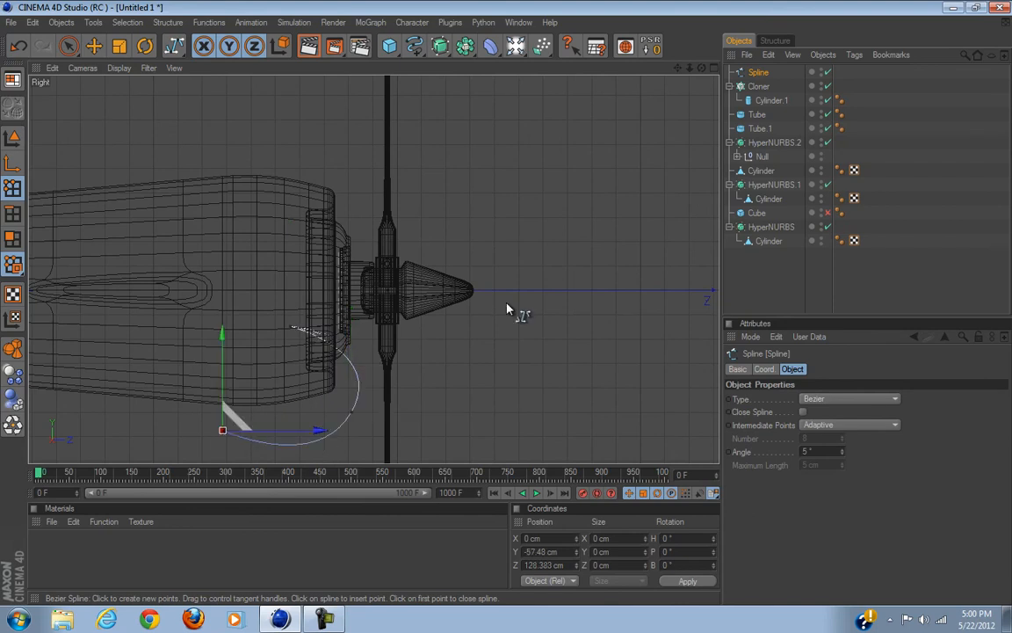
# Step: Undo the extra spline point and adjust the spline's end point to about Y -58.6 cm below the fuselage
pyautogui.click(216, 384)
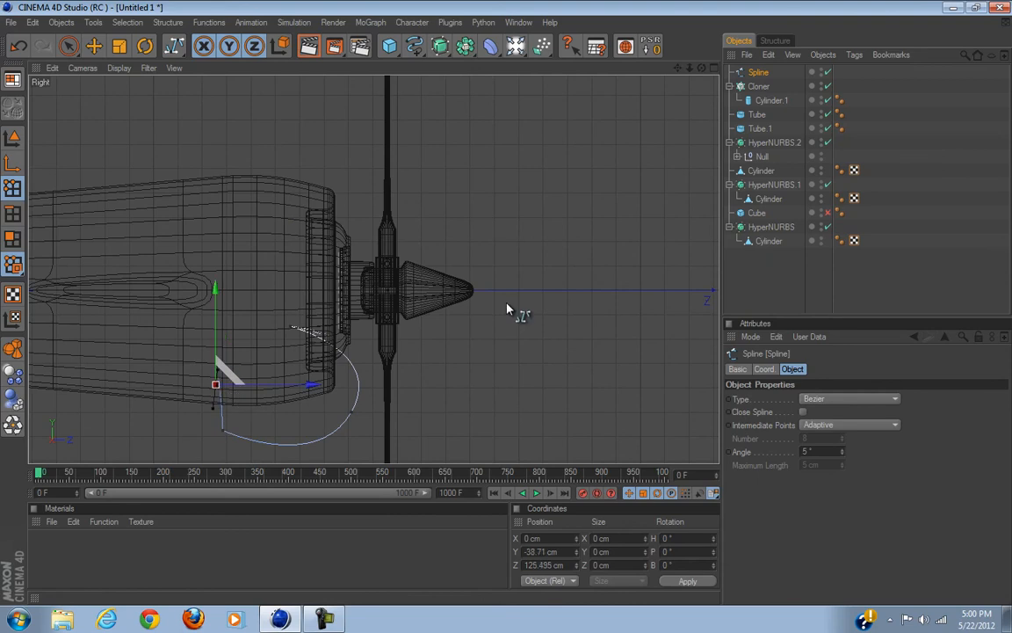
pyautogui.hotkey('ctrl', 'z')
pyautogui.moveTo(221, 373)
pyautogui.mouseDown()
pyautogui.moveTo(221, 397)
pyautogui.moveTo(222, 376)
pyautogui.mouseUp()
pyautogui.moveTo(507, 308); pyautogui.dragTo(508, 306)
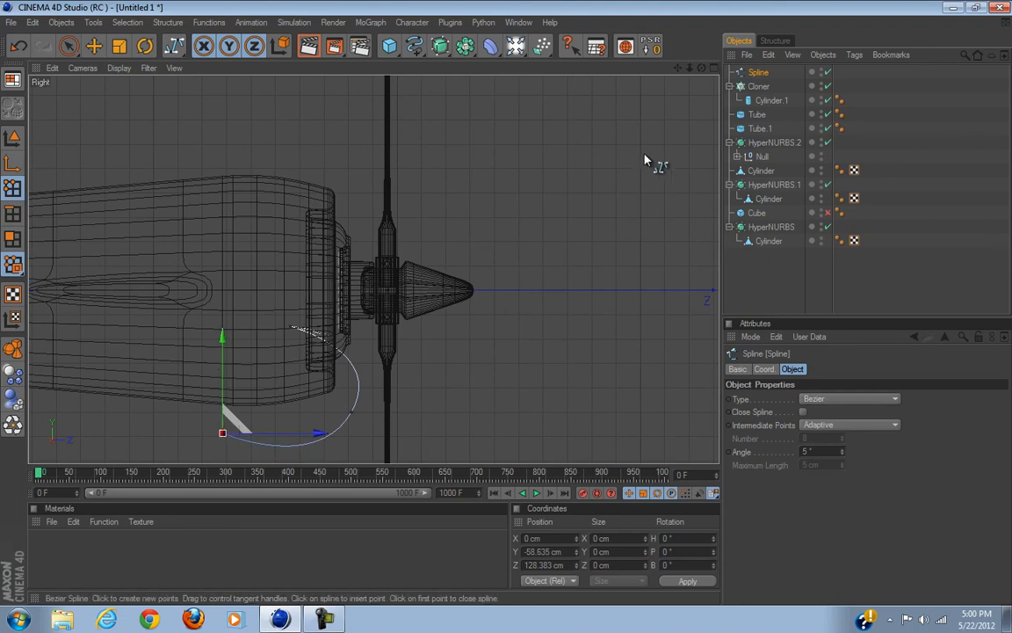
# Step: Add a circle spline and place it with the curved spline inside a new Sweep NURBS
pyautogui.click(715, 70)
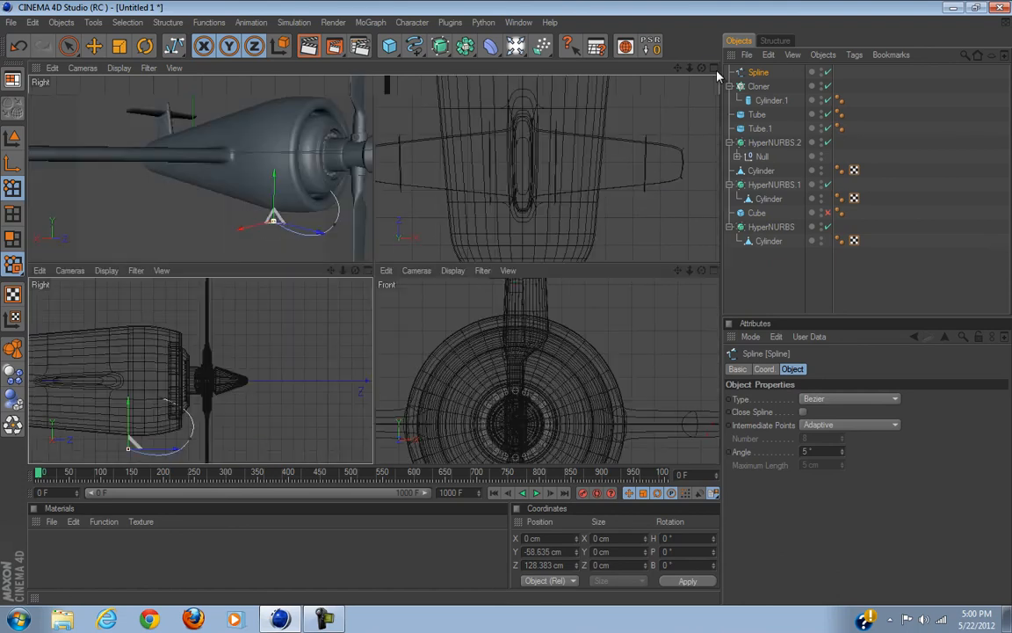
pyautogui.click(366, 71)
pyautogui.moveTo(530, 308)
pyautogui.keyDown('alt'); pyautogui.mouseDown()
pyautogui.moveTo(498, 306)
pyautogui.moveTo(525, 310)
pyautogui.moveTo(510, 307)
pyautogui.mouseUp(); pyautogui.keyUp('alt')
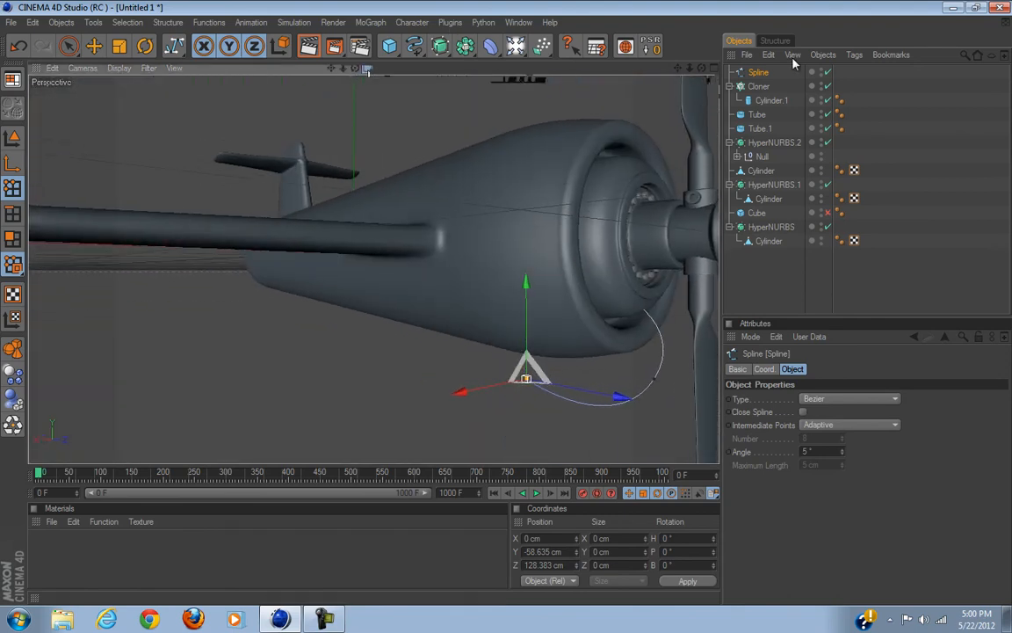
pyautogui.moveTo(415, 46); pyautogui.dragTo(522, 84)
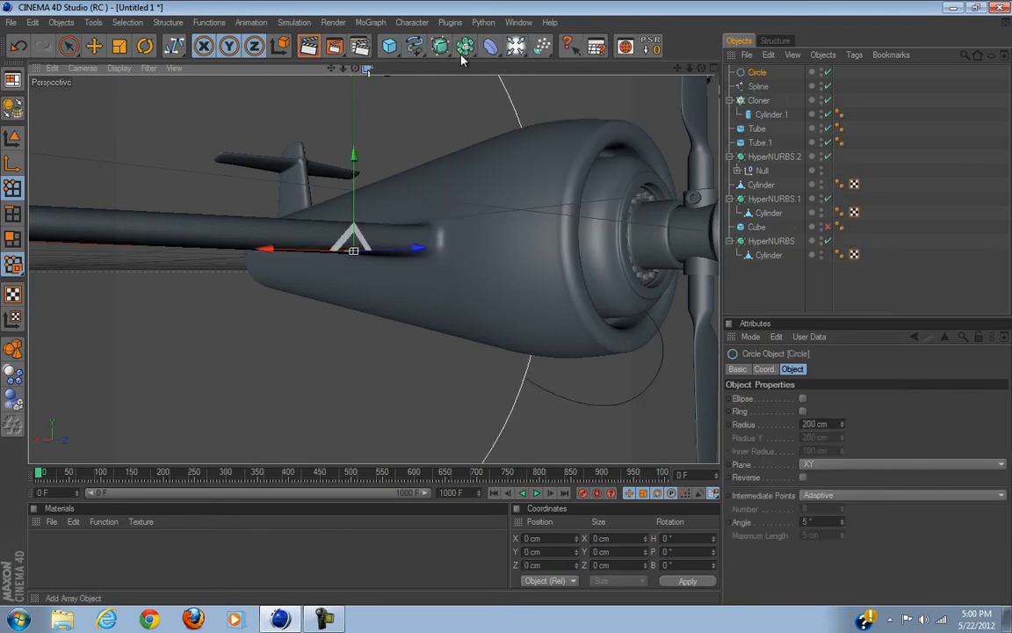
pyautogui.moveTo(436, 56); pyautogui.dragTo(516, 112)
pyautogui.moveTo(755, 89); pyautogui.dragTo(754, 75)
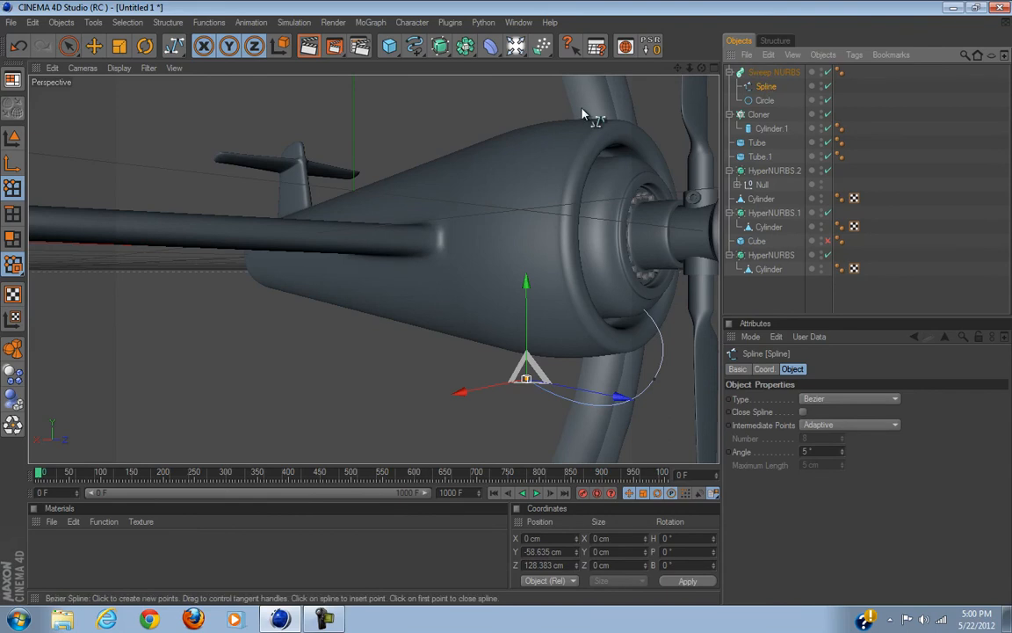
# Step: Reorder the circle above the spline in the Sweep NURBS and set the circle's radius to 7 cm
pyautogui.scroll(-8, 551, 136)
pyautogui.moveTo(763, 102); pyautogui.dragTo(763, 83)
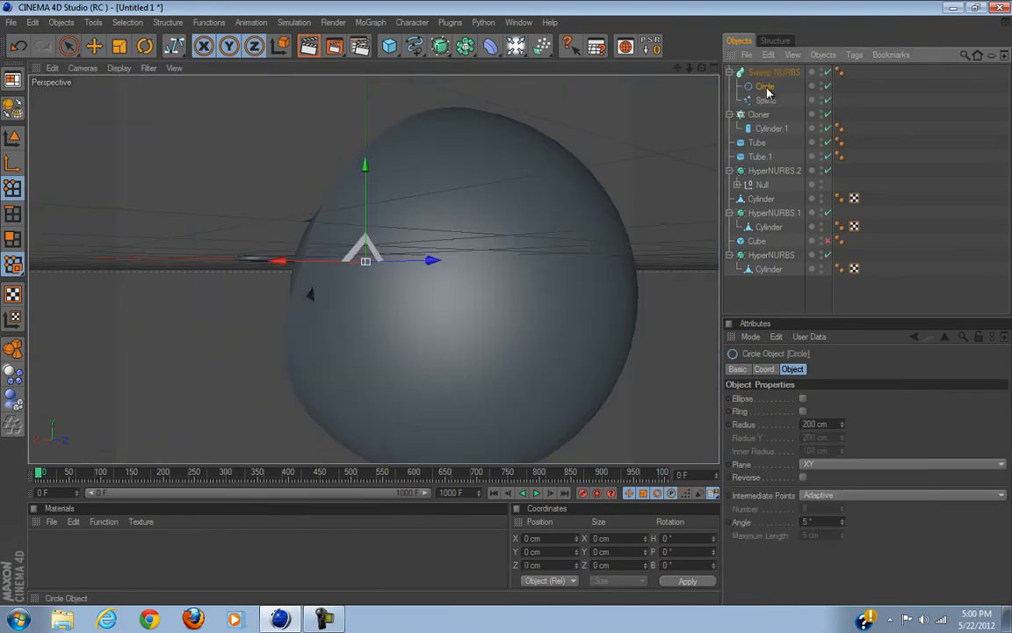
pyautogui.moveTo(844, 426); pyautogui.dragTo(843, 424)
pyautogui.scroll(10, 515, 345)
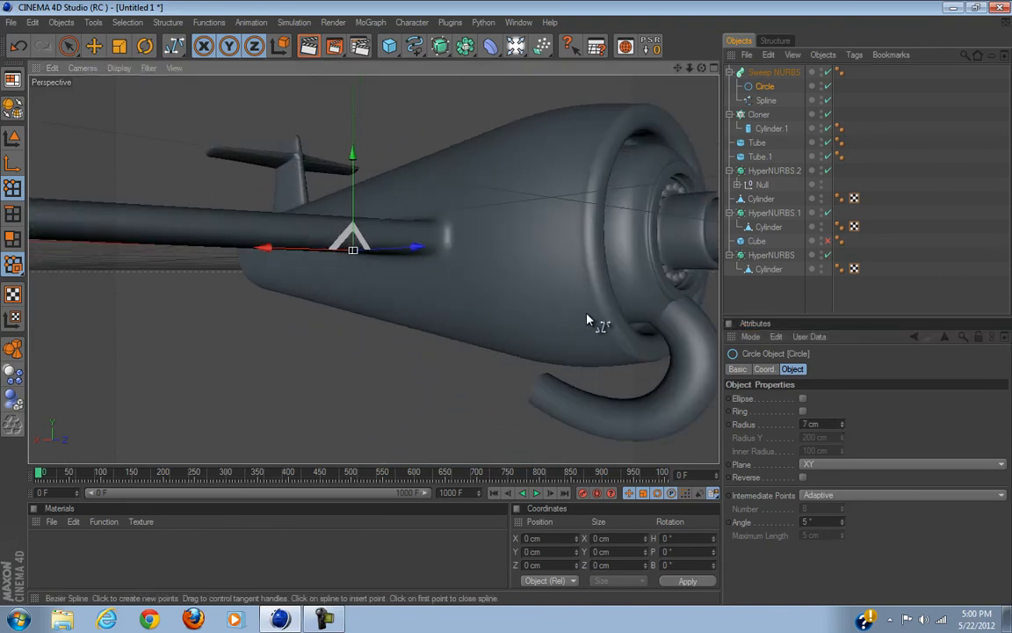
# Step: Reposition the pipe spline's rear end point sideways and backward so the pipe runs along the fuselage's underside
pyautogui.keyDown('alt'); pyautogui.moveTo(543, 299); pyautogui.dragTo(648, 325); pyautogui.keyUp('alt')
pyautogui.moveTo(414, 46)
pyautogui.mouseDown()
pyautogui.moveTo(431, 60)
pyautogui.moveTo(493, 3)
pyautogui.moveTo(463, 4)
pyautogui.mouseUp()
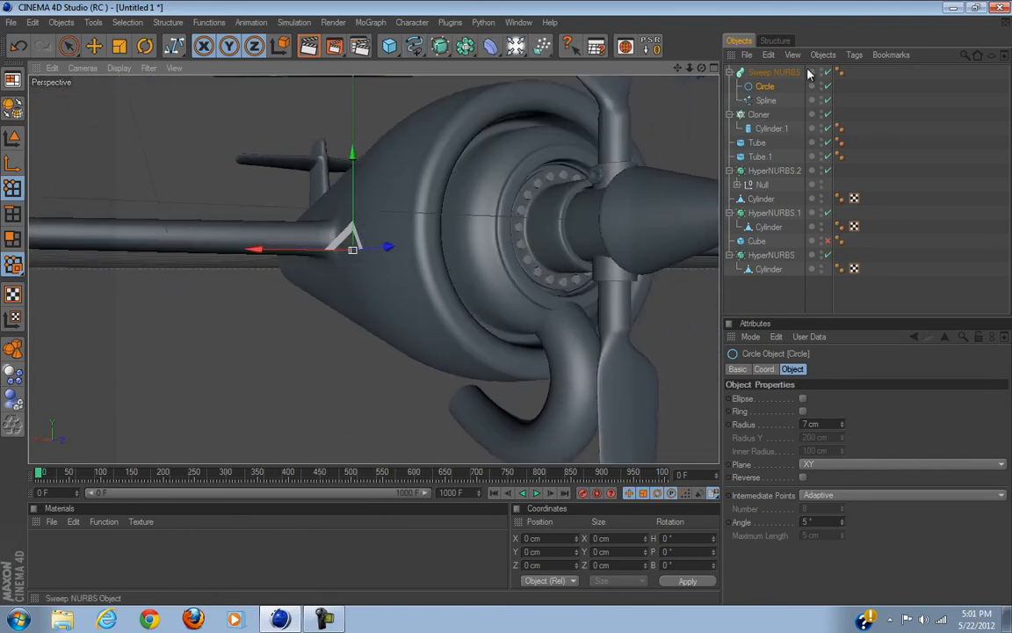
pyautogui.moveTo(497, 303)
pyautogui.keyDown('alt'); pyautogui.mouseDown()
pyautogui.moveTo(514, 312)
pyautogui.moveTo(502, 305)
pyautogui.moveTo(479, 321)
pyautogui.moveTo(525, 312)
pyautogui.moveTo(516, 310)
pyautogui.moveTo(525, 301)
pyautogui.moveTo(507, 309)
pyautogui.mouseUp(); pyautogui.keyUp('alt')
pyautogui.click(766, 102)
pyautogui.keyDown('alt'); pyautogui.moveTo(487, 313); pyautogui.dragTo(540, 341); pyautogui.keyUp('alt')
pyautogui.click(493, 254)
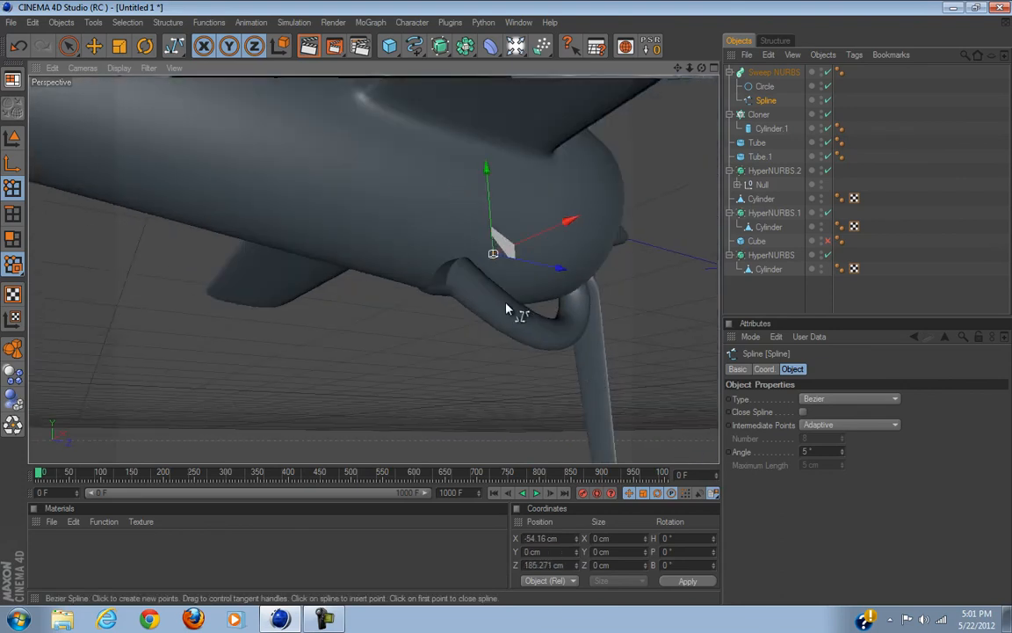
pyautogui.hotkey('ctrl', 'z')
pyautogui.moveTo(522, 253); pyautogui.dragTo(540, 313)
pyautogui.keyDown('alt'); pyautogui.moveTo(492, 375); pyautogui.dragTo(477, 219); pyautogui.keyUp('alt')
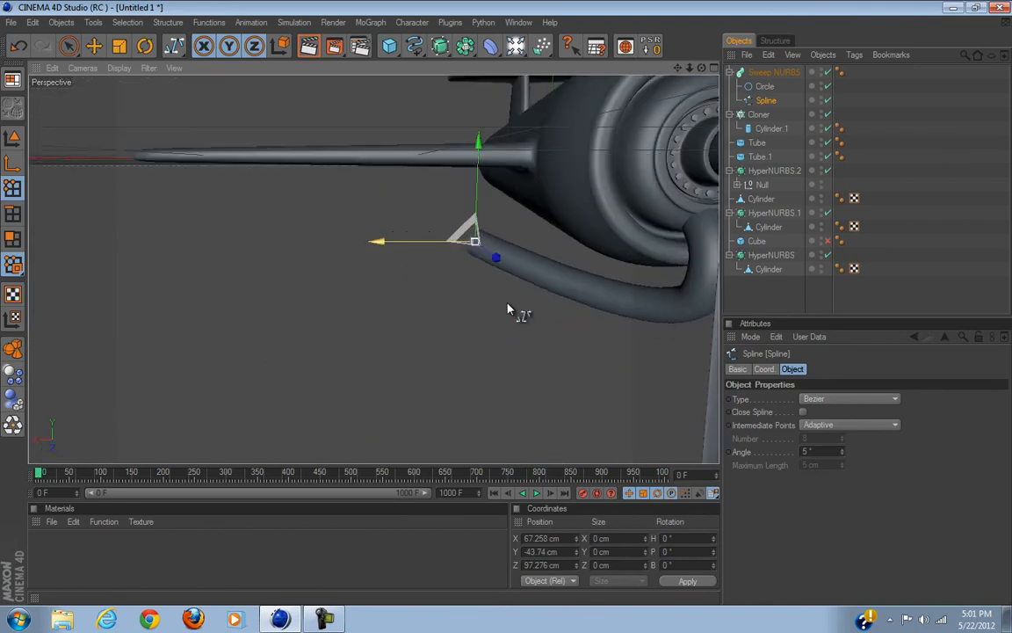
pyautogui.moveTo(418, 244); pyautogui.dragTo(515, 312)
# Step: Delete the Sweep NURBS pipe with its splines and return to the Live Selection tool
pyautogui.click(768, 74)
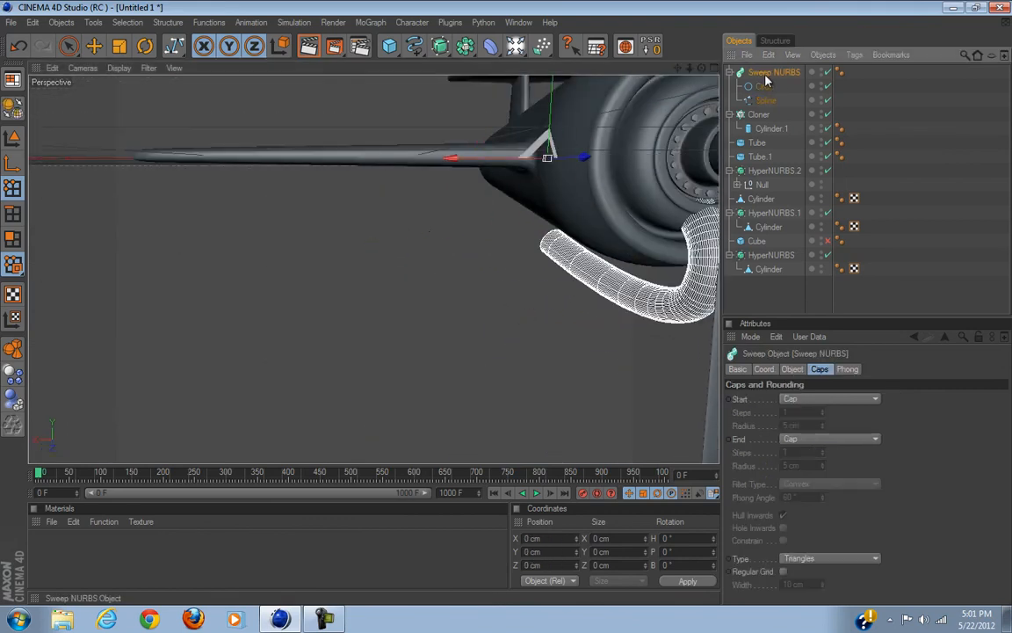
pyautogui.press('Delete')
pyautogui.keyDown('alt'); pyautogui.moveTo(573, 142); pyautogui.dragTo(122, 78); pyautogui.keyUp('alt')
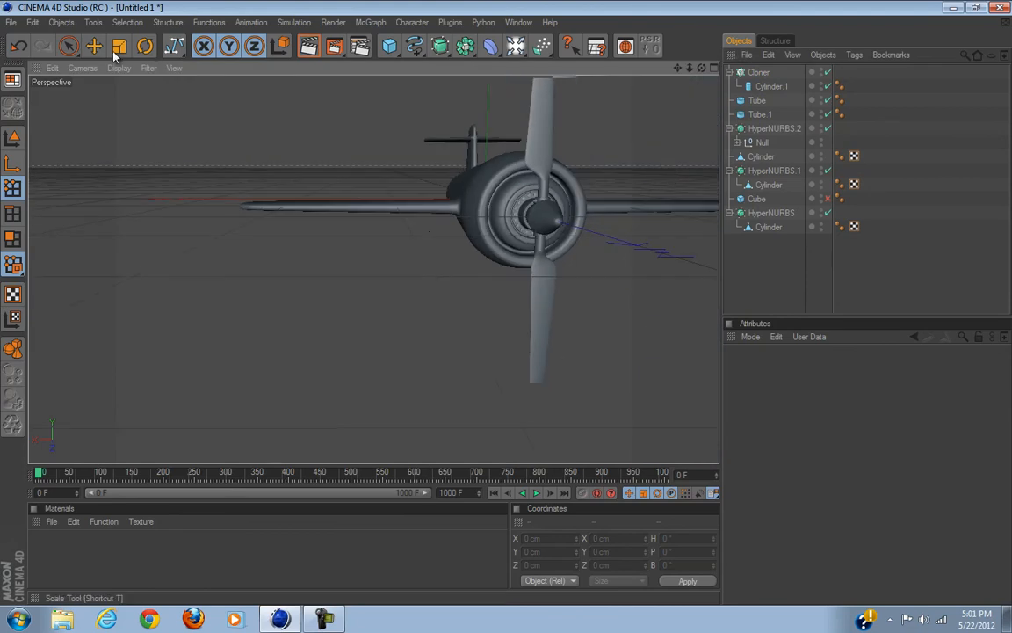
pyautogui.click(69, 46)
pyautogui.keyDown('alt'); pyautogui.moveTo(403, 276); pyautogui.dragTo(385, 217); pyautogui.keyUp('alt')
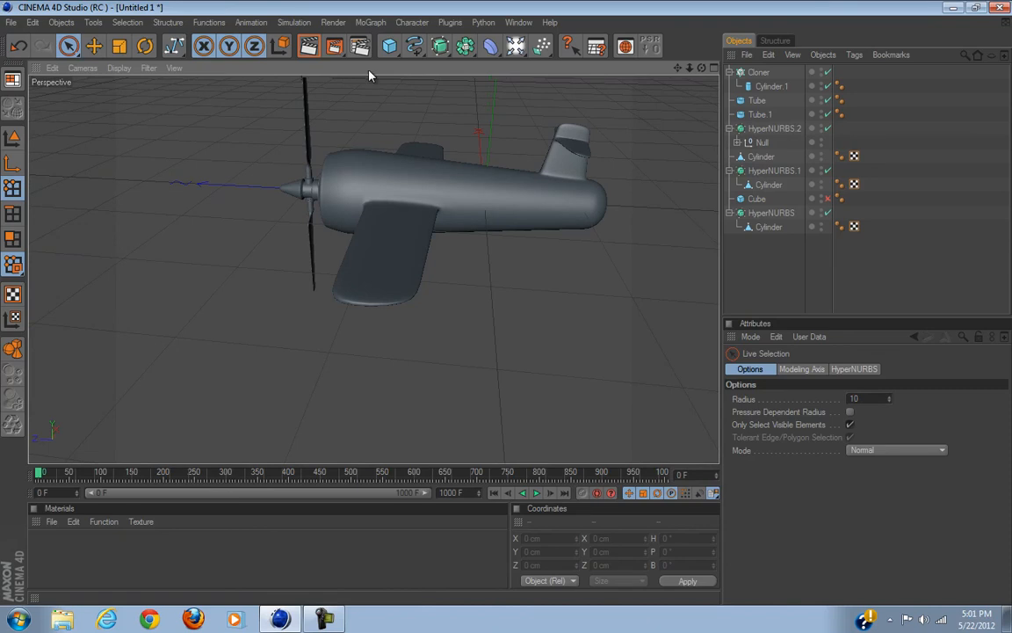
# Step: Add a sphere, shrink it to a radius of about 43.7 cm and move it to about Y 20.9 cm, Z 103.1 cm
pyautogui.click(390, 46)
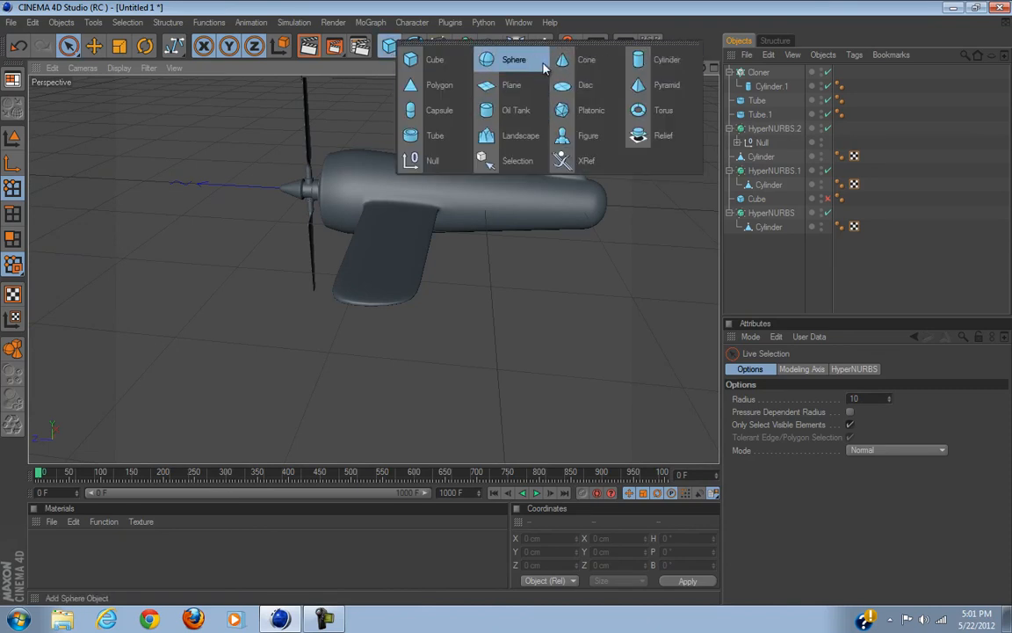
pyautogui.click(514, 60)
pyautogui.keyDown('alt'); pyautogui.moveTo(375, 177); pyautogui.dragTo(506, 305); pyautogui.keyUp('alt')
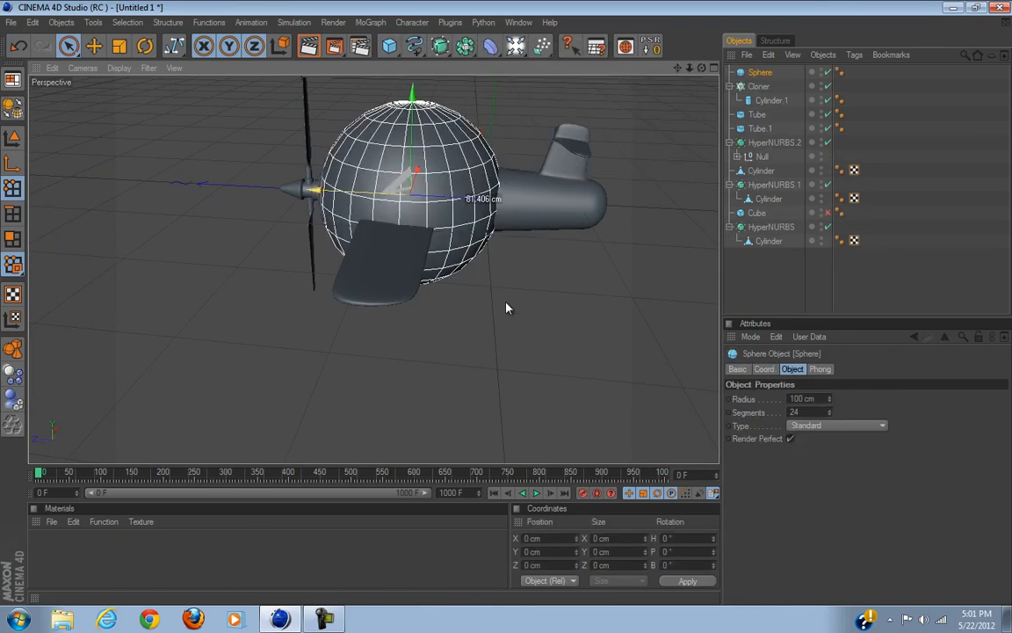
pyautogui.click(13, 137)
pyautogui.scroll(-3, 400, 235)
pyautogui.scroll(4, 400, 238)
pyautogui.moveTo(420, 171); pyautogui.dragTo(507, 308)
pyautogui.moveTo(414, 138); pyautogui.dragTo(507, 305)
pyautogui.moveTo(318, 169); pyautogui.dragTo(507, 305)
pyautogui.moveTo(388, 198)
pyautogui.keyDown('alt'); pyautogui.mouseDown()
pyautogui.moveTo(522, 300)
pyautogui.moveTo(388, 197)
pyautogui.mouseUp(); pyautogui.keyUp('alt')
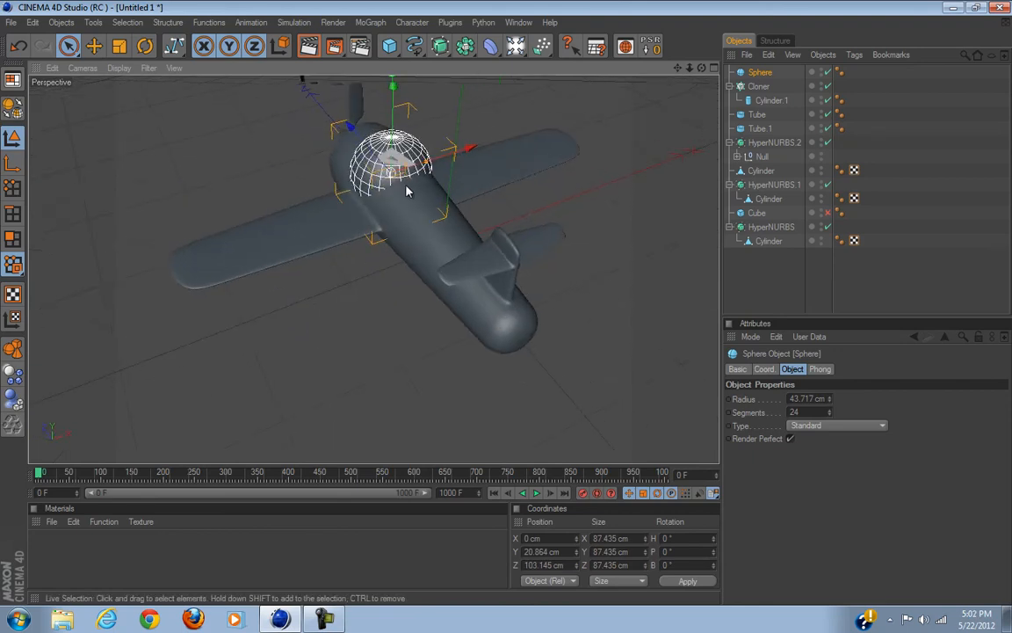
# Step: Shrink the sphere to a radius of about 25.2 cm and raise it to about Y 41.1 cm on the fuselage
pyautogui.moveTo(426, 161); pyautogui.dragTo(503, 307)
pyautogui.keyDown('alt'); pyautogui.moveTo(399, 185); pyautogui.dragTo(507, 305); pyautogui.keyUp('alt')
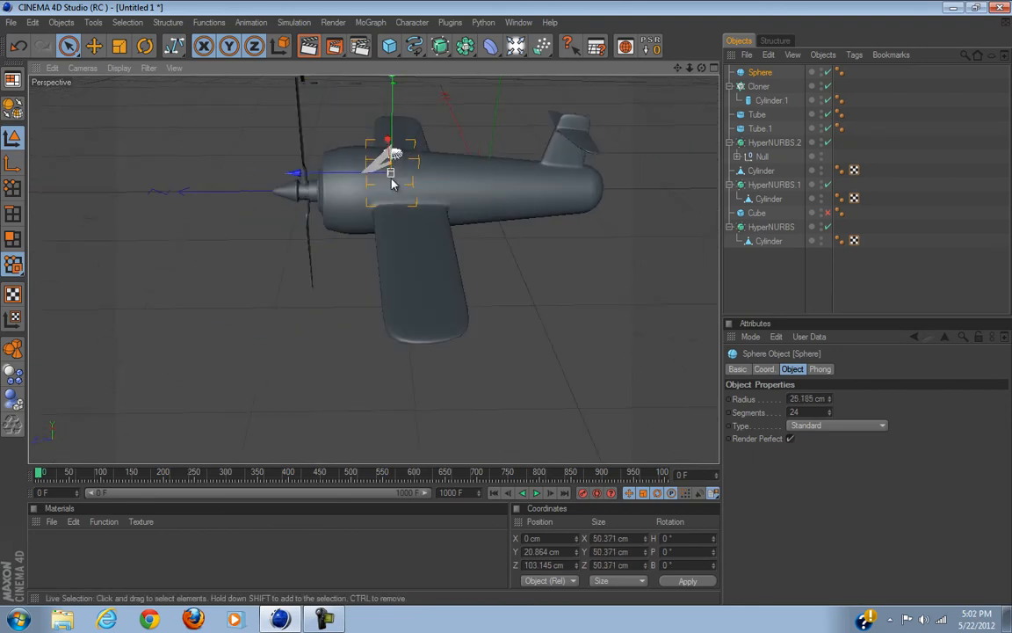
pyautogui.moveTo(395, 121); pyautogui.dragTo(468, 161)
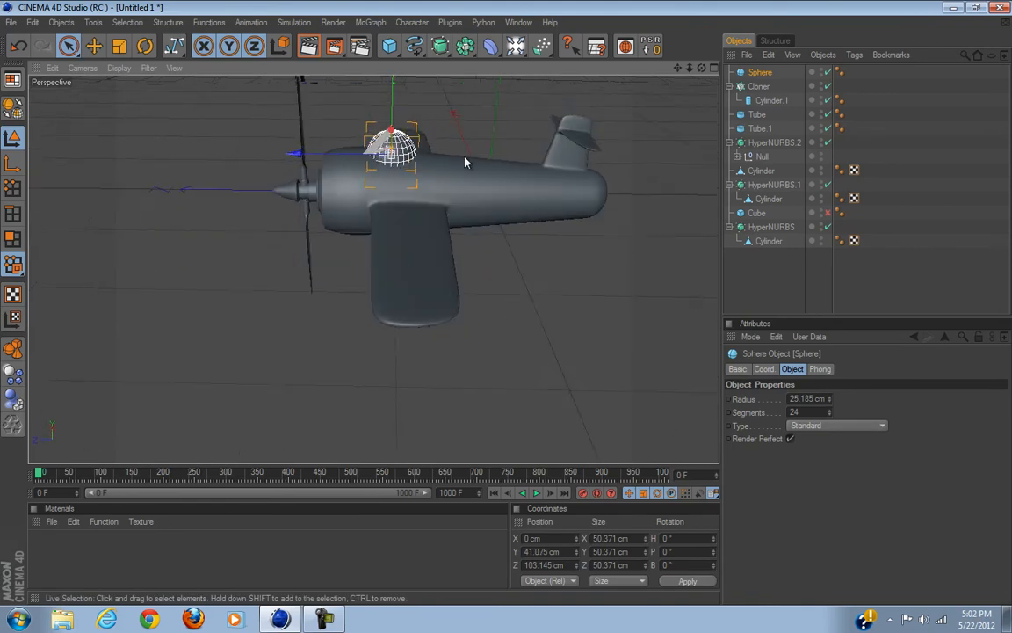
pyautogui.scroll(3, 455, 163)
pyautogui.keyDown('alt'); pyautogui.moveTo(455, 162); pyautogui.dragTo(420, 182, button='middle'); pyautogui.keyUp('alt')
pyautogui.scroll(5, 425, 238)
pyautogui.keyDown('alt'); pyautogui.moveTo(424, 237); pyautogui.dragTo(507, 308, button='middle'); pyautogui.keyUp('alt')
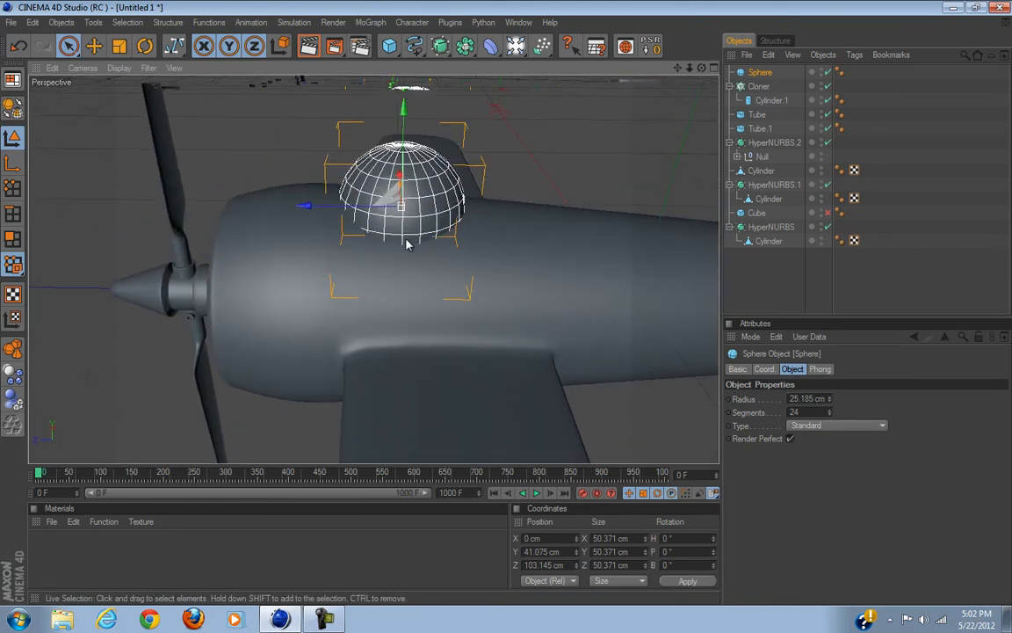
# Step: Lower the sphere to about Y 37.5 cm and scale it uniformly to about 50.4 cm across
pyautogui.moveTo(402, 187); pyautogui.dragTo(461, 250)
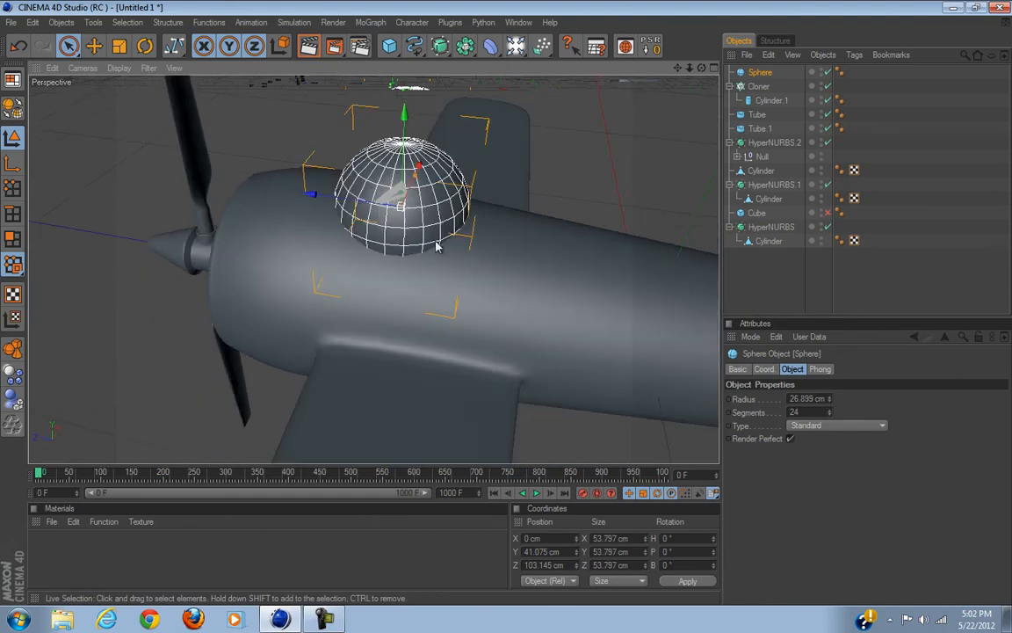
pyautogui.moveTo(404, 130); pyautogui.dragTo(509, 310)
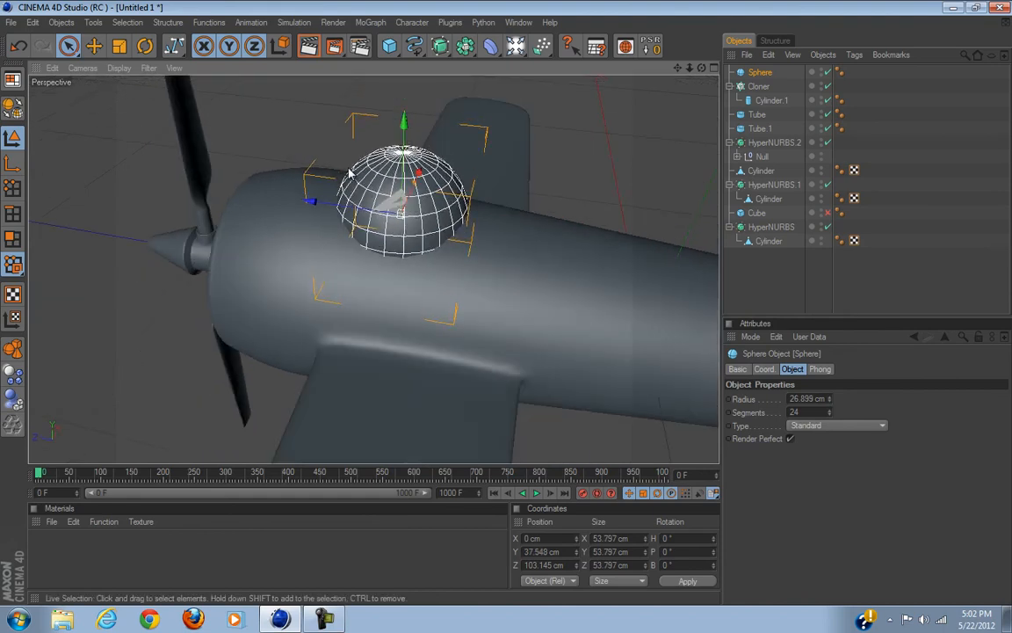
pyautogui.click(120, 46)
pyautogui.moveTo(312, 211); pyautogui.dragTo(299, 210)
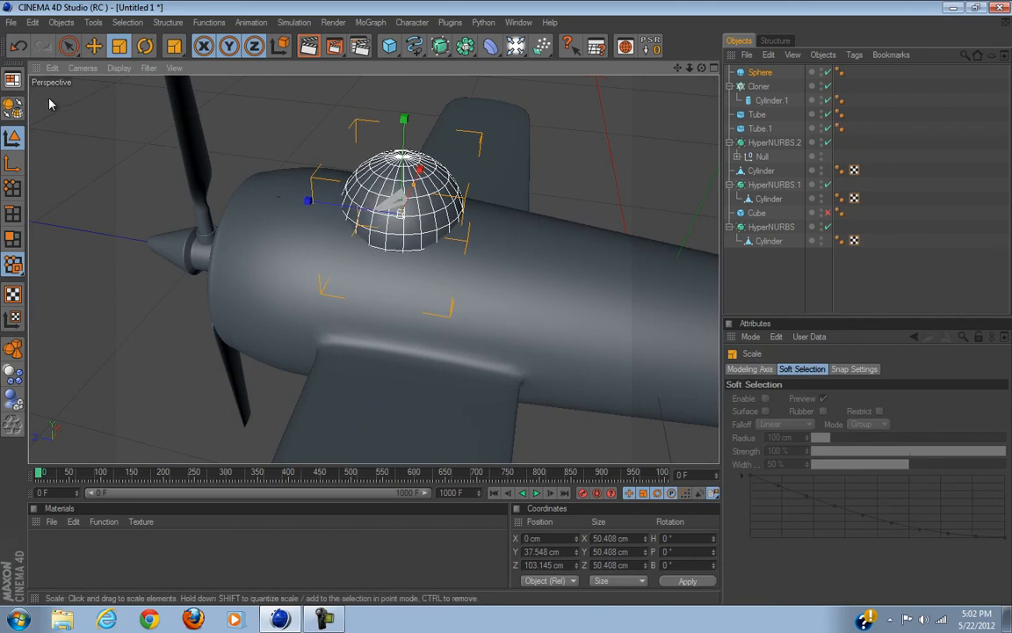
# Step: Make the sphere editable and stretch it to about 72.8 cm along Z and 51.2 cm along X as a canopy
pyautogui.press('c')
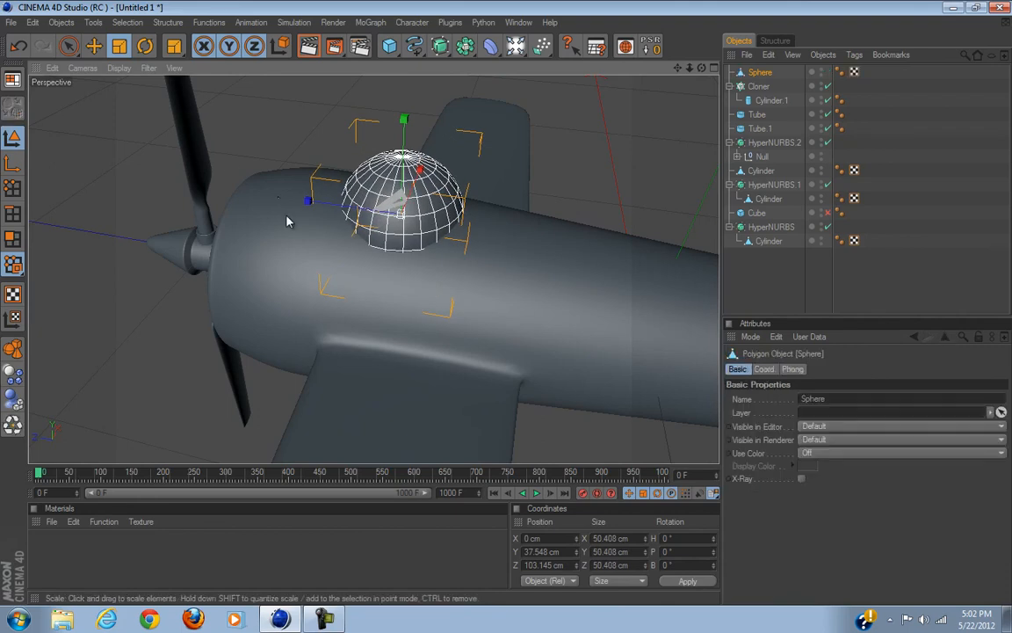
pyautogui.moveTo(307, 200); pyautogui.dragTo(509, 304)
pyautogui.keyDown('alt'); pyautogui.moveTo(336, 240); pyautogui.dragTo(424, 261); pyautogui.keyUp('alt')
pyautogui.moveTo(498, 204); pyautogui.dragTo(509, 309)
pyautogui.keyDown('alt'); pyautogui.moveTo(471, 238); pyautogui.dragTo(508, 308); pyautogui.keyUp('alt')
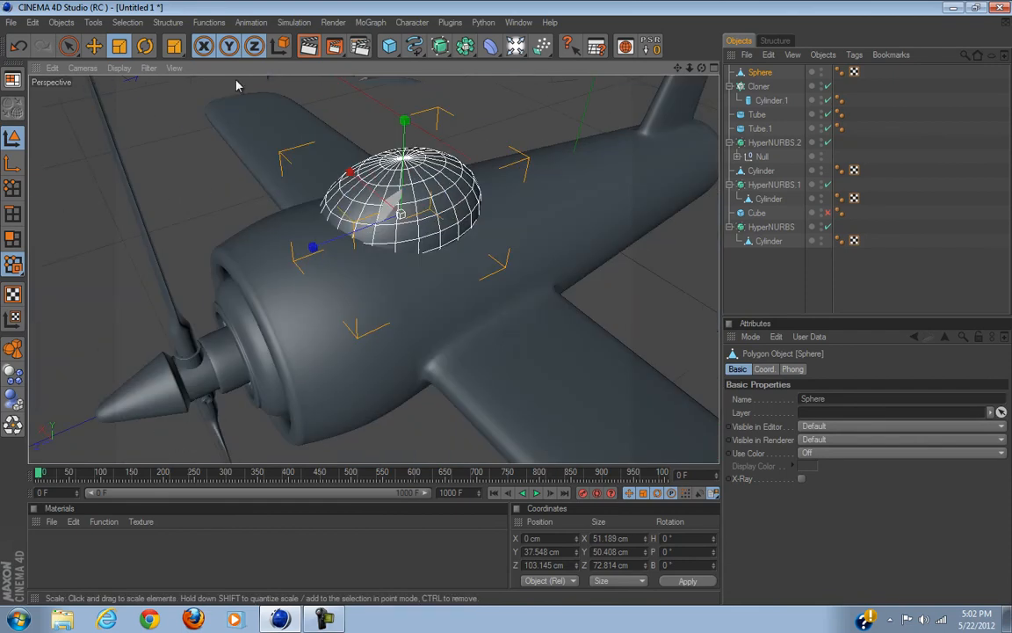
# Step: Move the canopy sphere to about Y 32.6 cm, Z 100.3 cm so it sinks into the fuselage, and deselect it
pyautogui.click(98, 53)
pyautogui.moveTo(315, 246); pyautogui.dragTo(517, 309)
pyautogui.click(760, 73)
pyautogui.moveTo(453, 188); pyautogui.dragTo(453, 174)
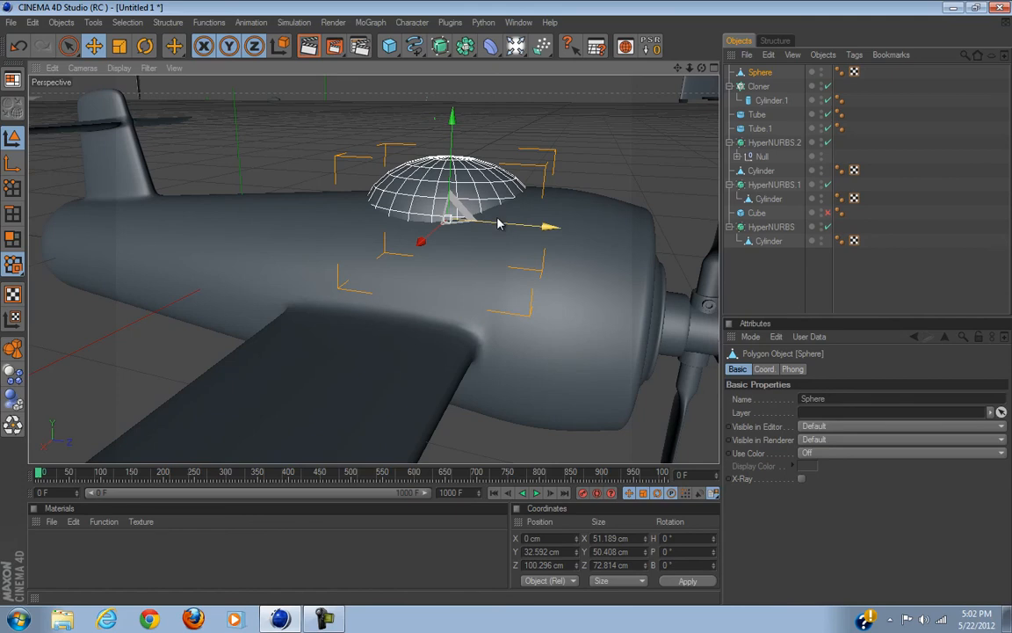
pyautogui.click(879, 268)
pyautogui.scroll(-5, 528, 272)
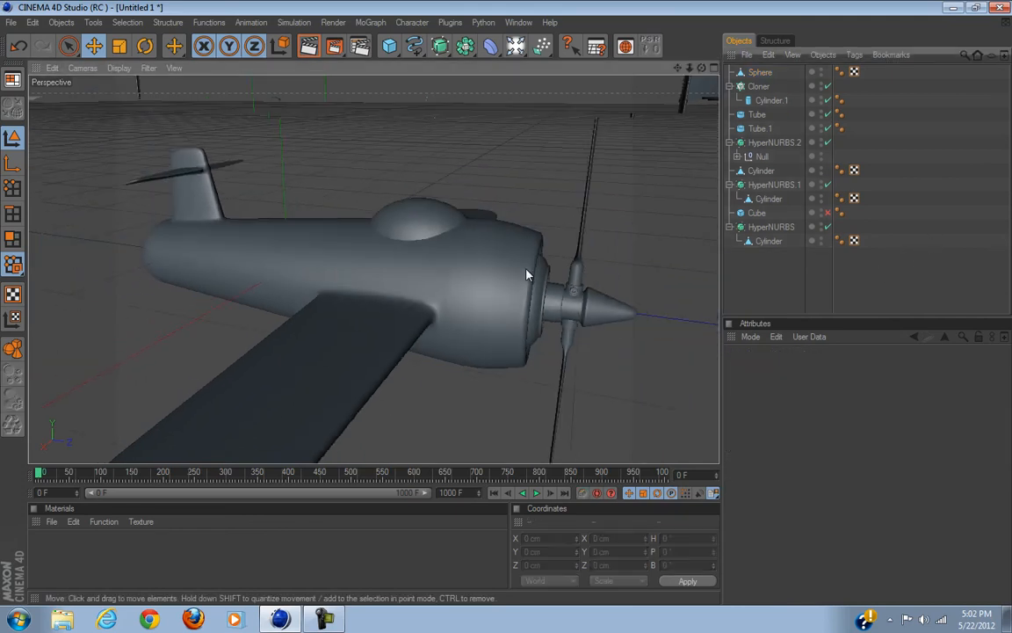
pyautogui.keyDown('alt'); pyautogui.moveTo(527, 275); pyautogui.dragTo(462, 301); pyautogui.keyUp('alt')
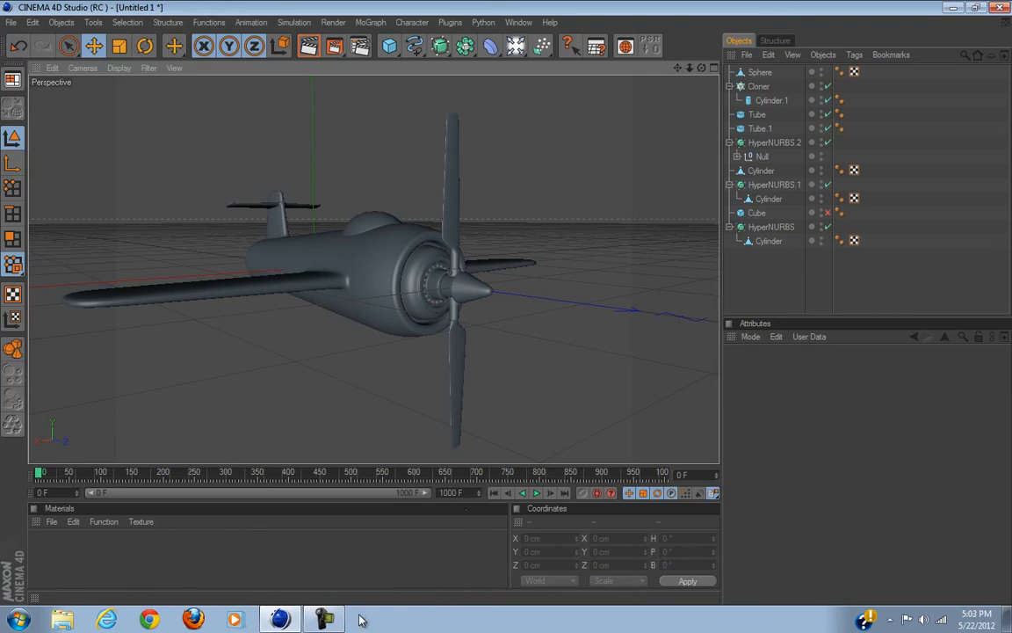
pyautogui.click(324, 621)
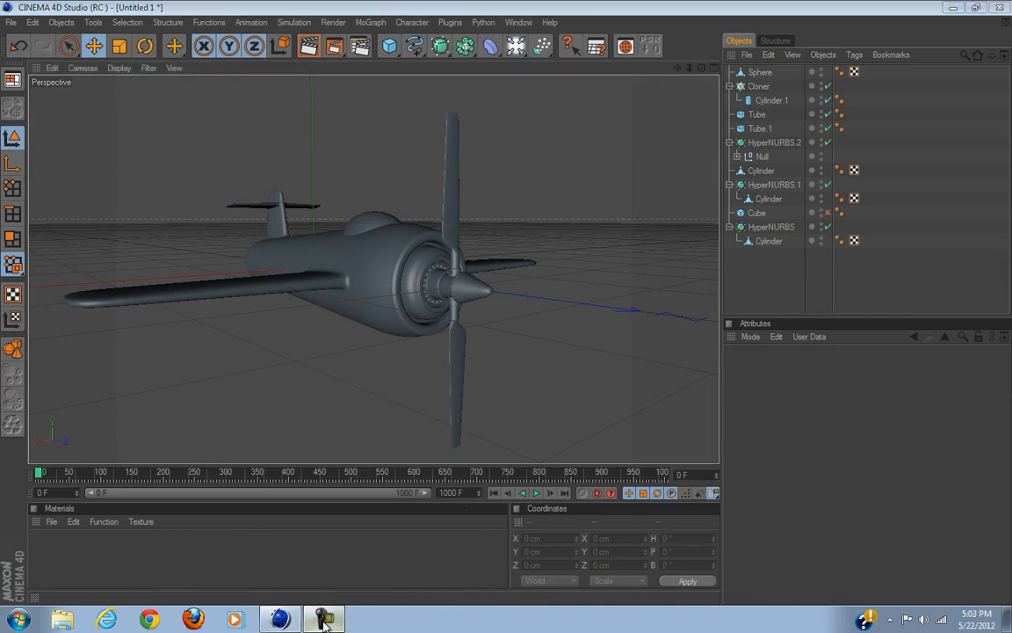